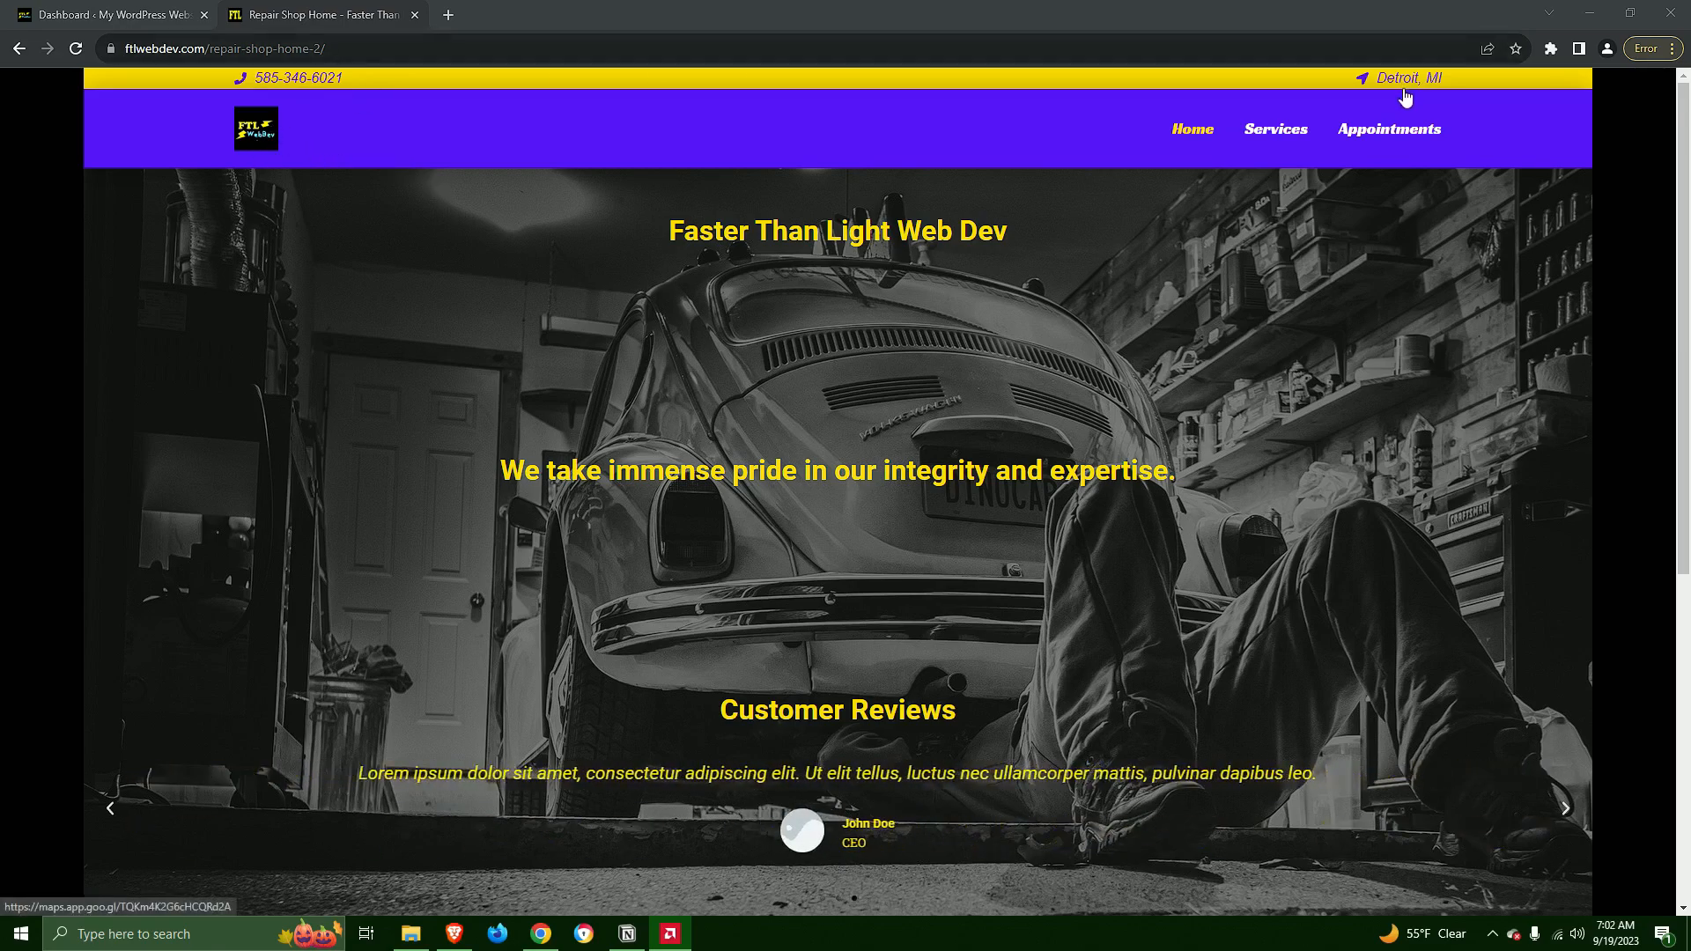
Look over the repair shop demo's home page, from the header down to the customer reviews and the services link
scroll(1130, 418, down, 1)
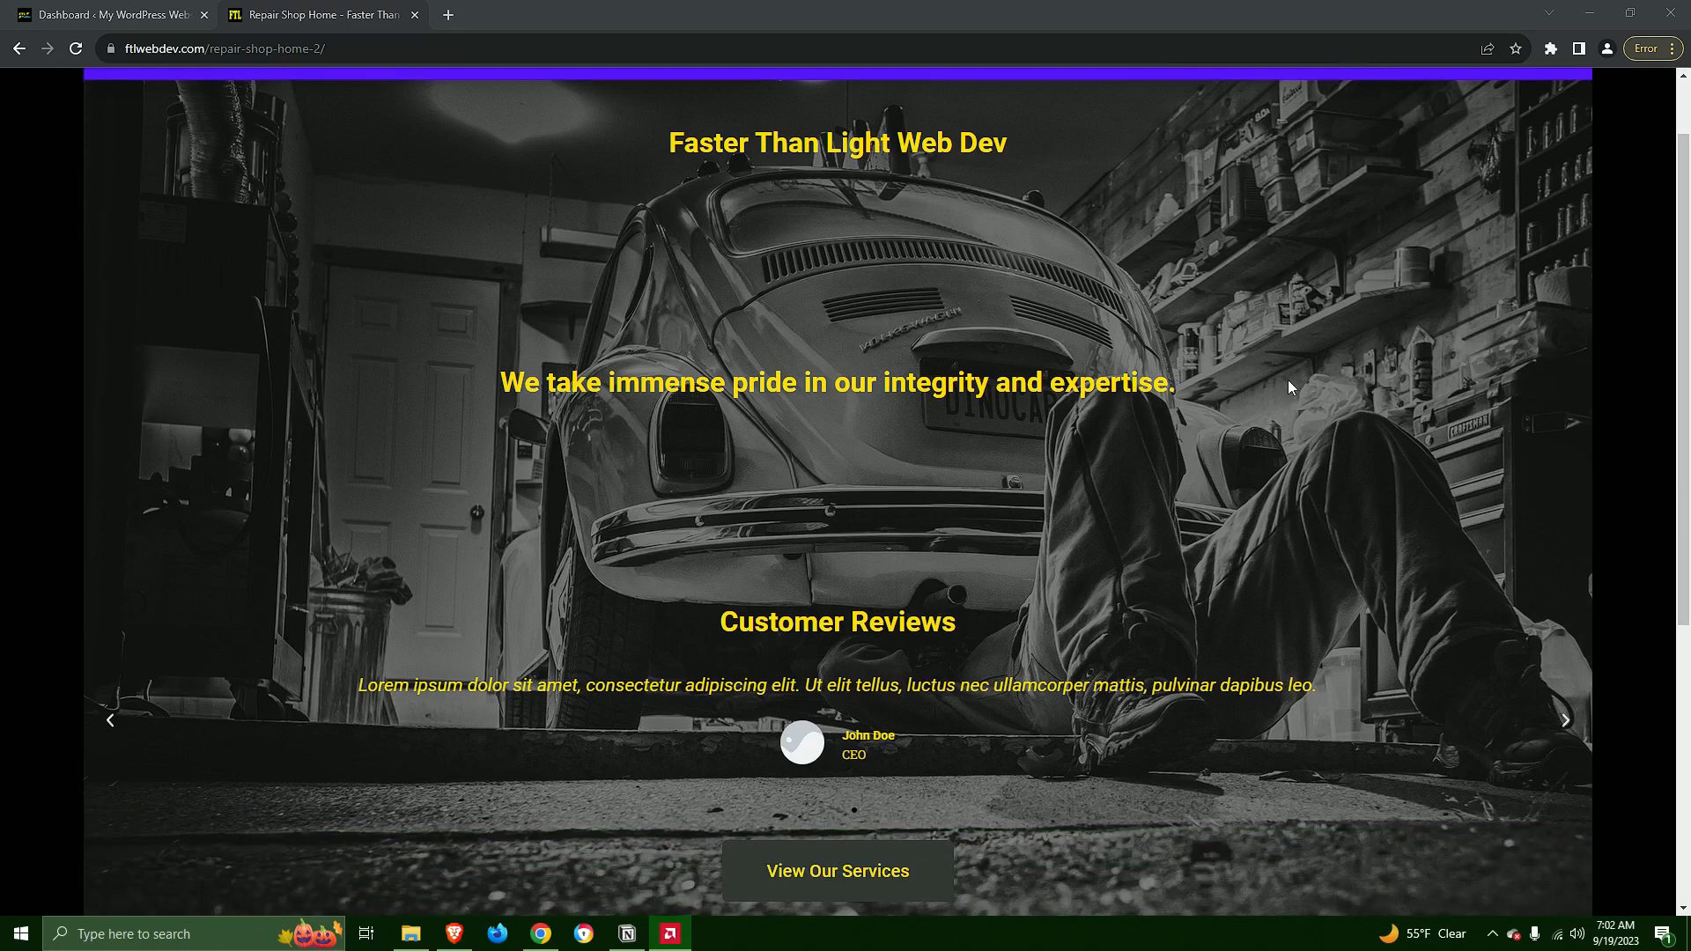
scroll(1148, 297, up, 1)
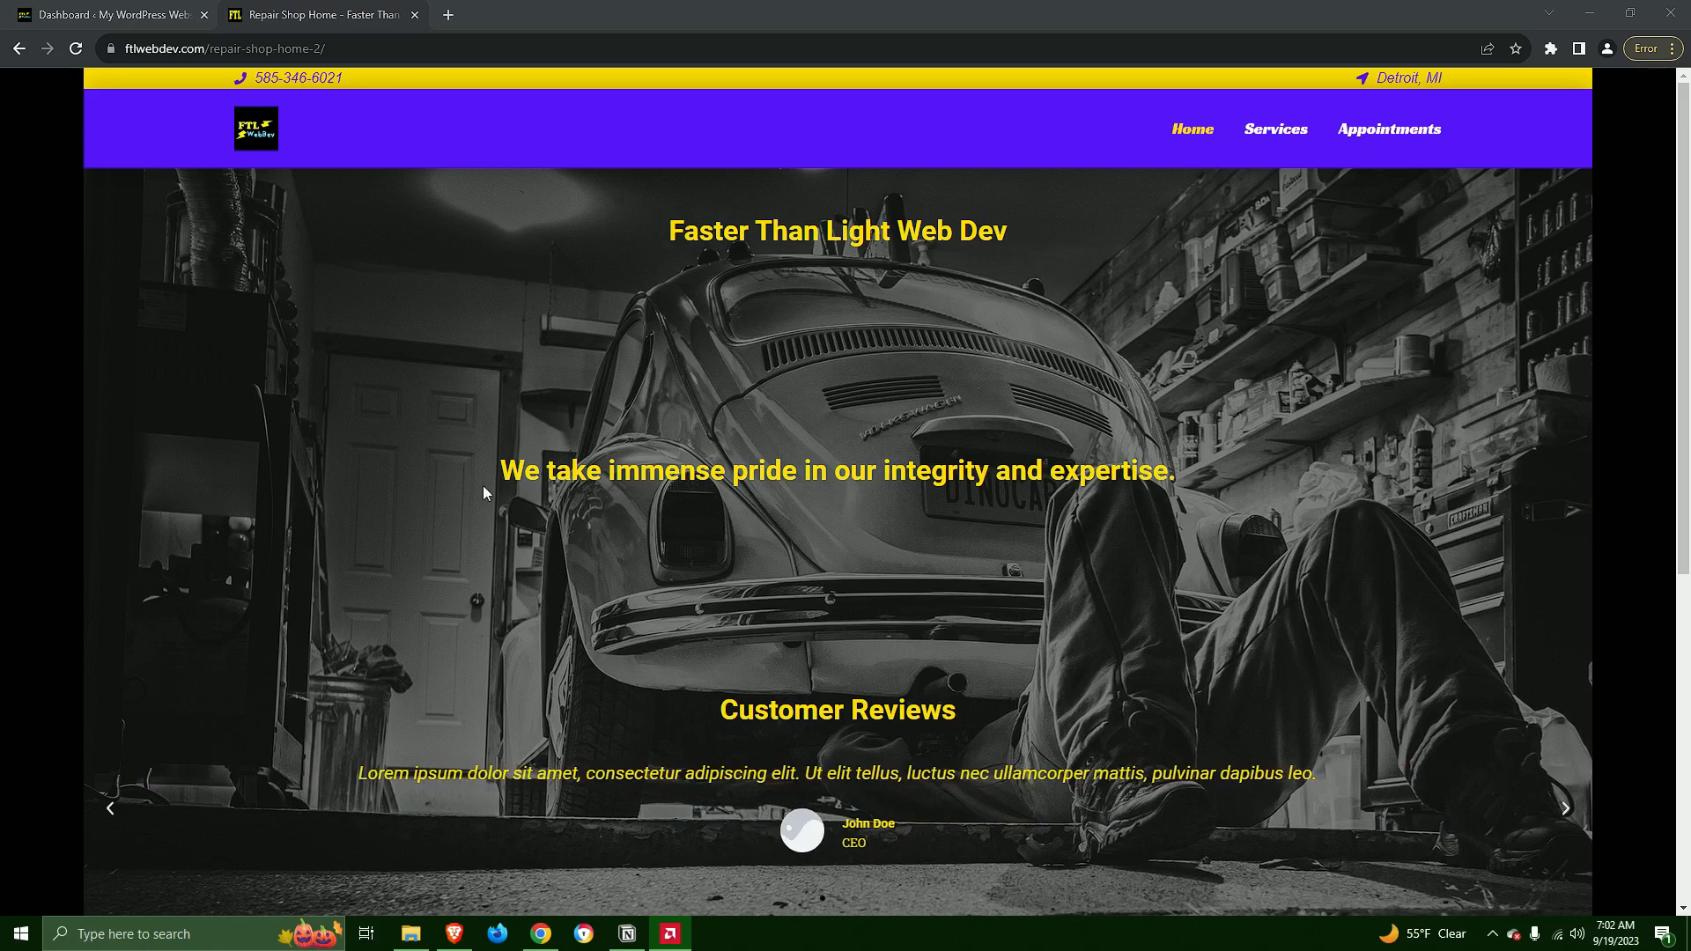
scroll(1092, 500, down, 2)
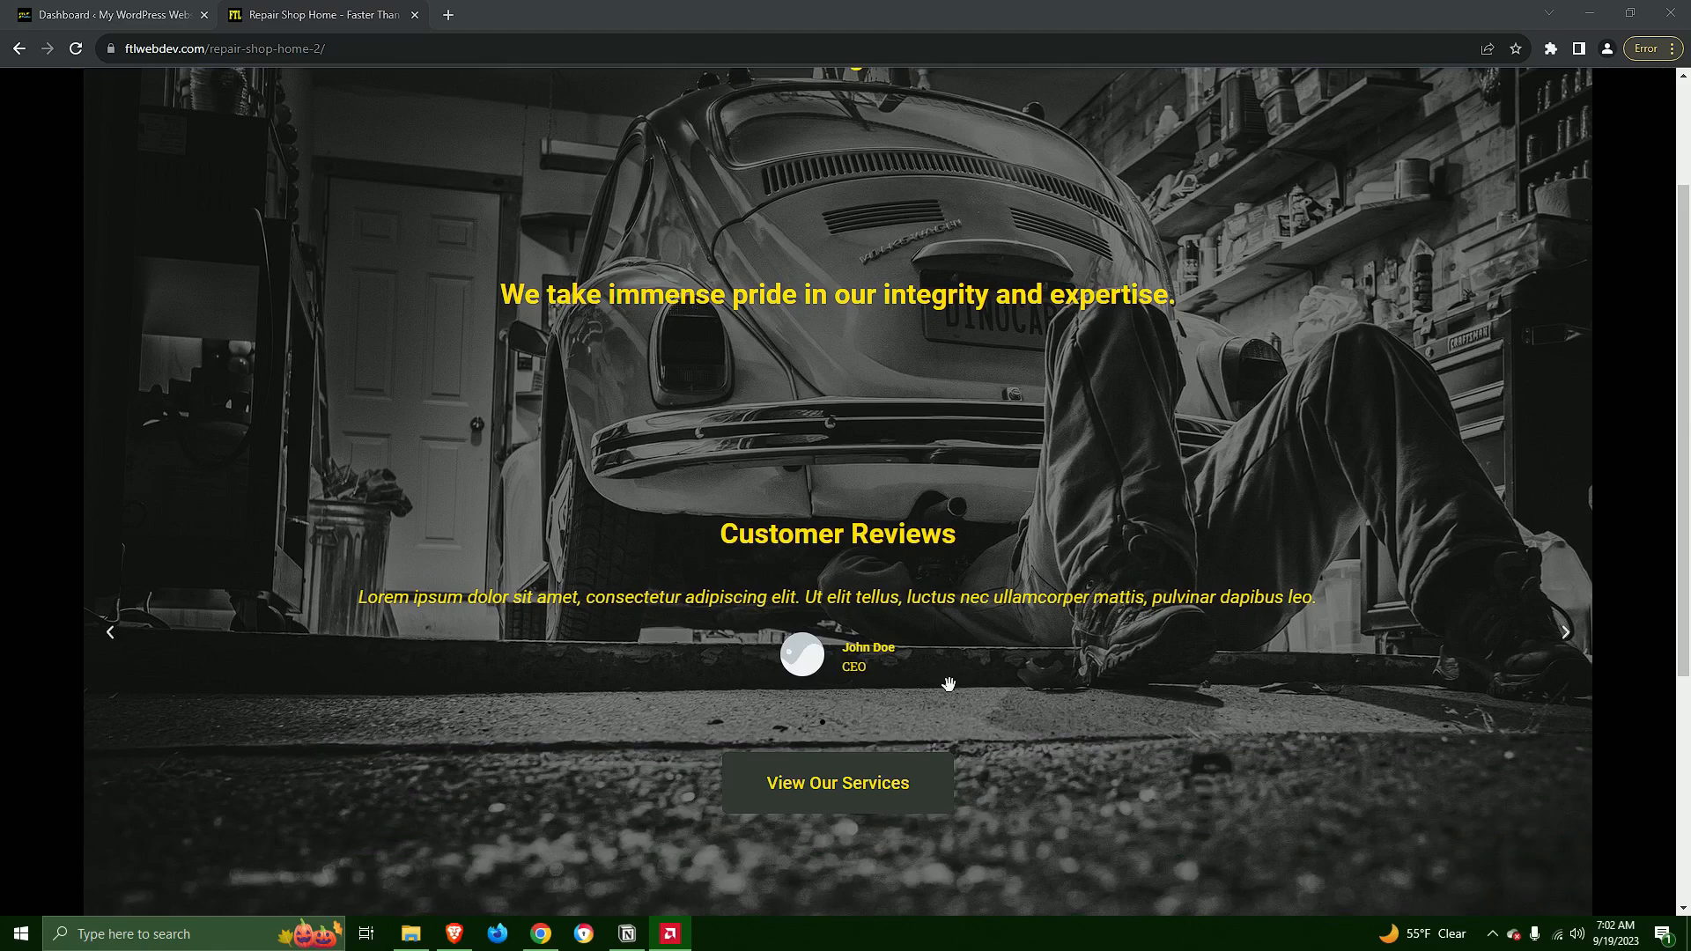
scroll(951, 696, down, 1)
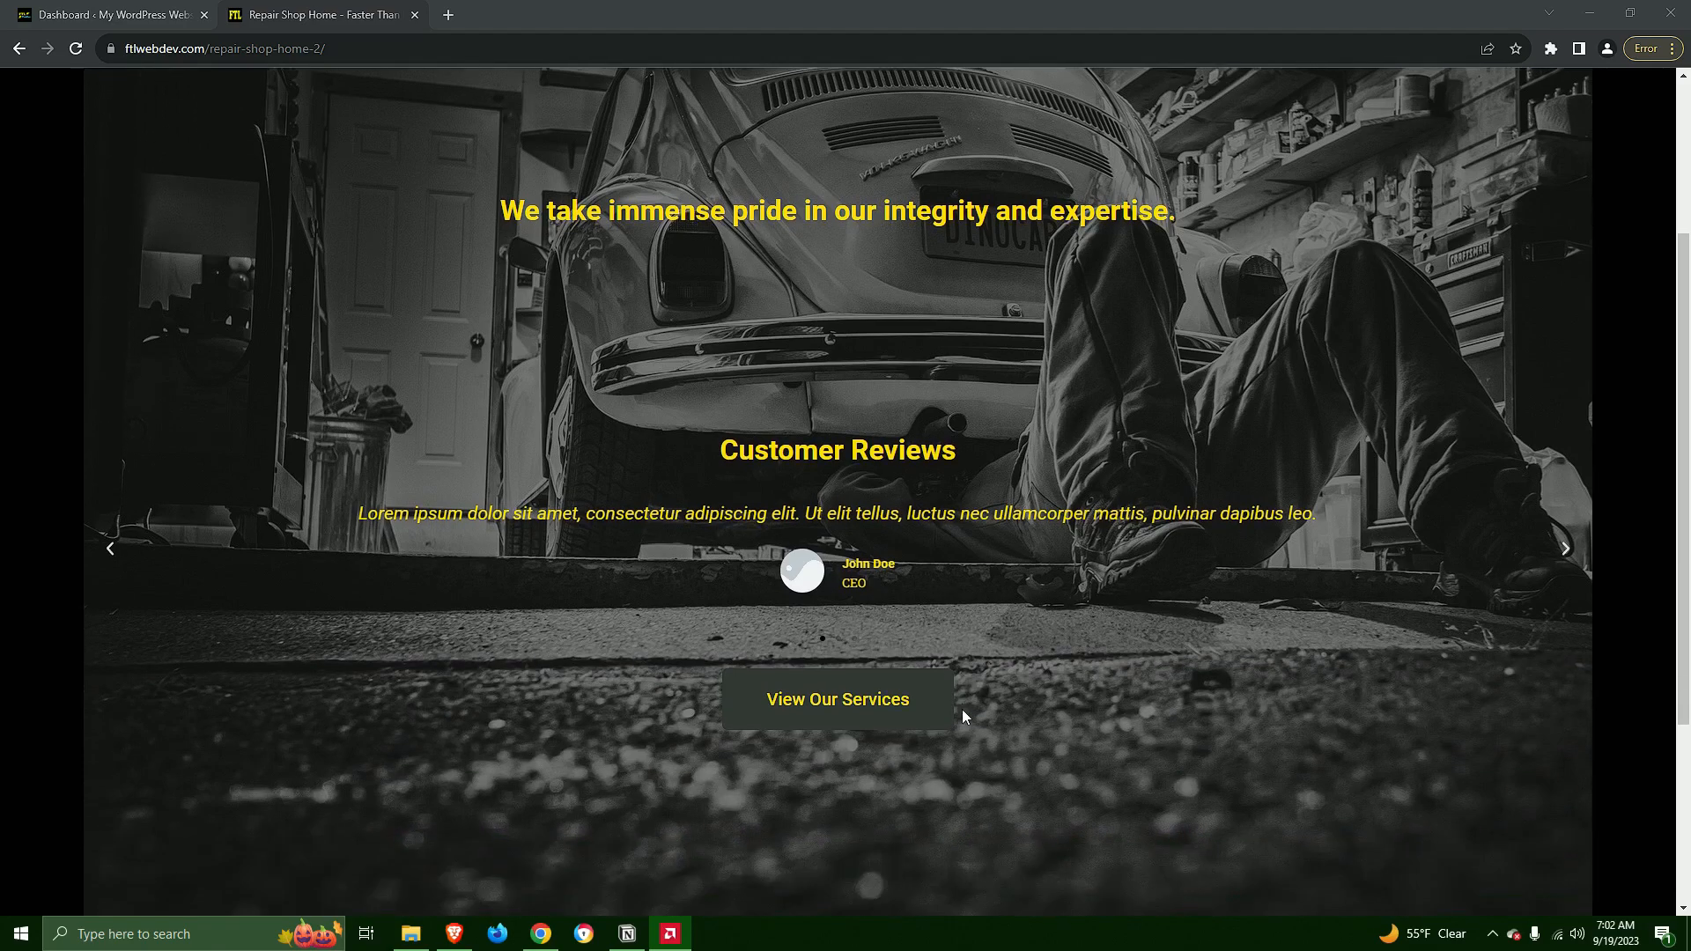
Open the demo's Services page and browse its service slides and the Meet Our Mechanics section
scroll(1092, 665, up, 3)
click(1274, 132)
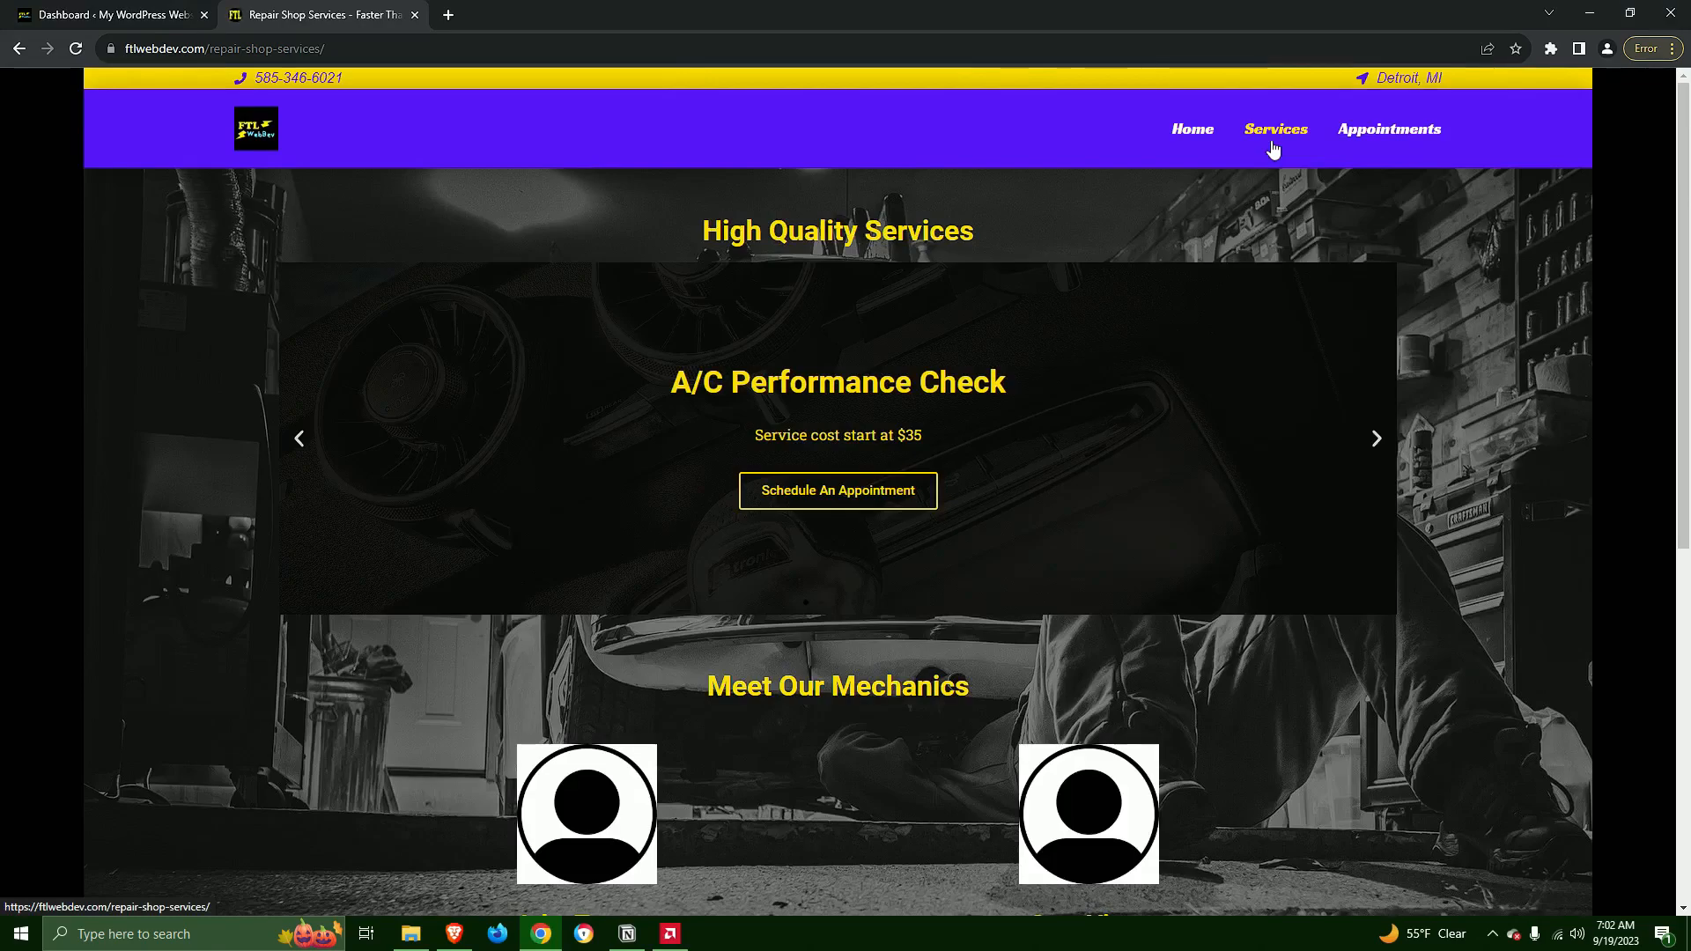
click(1378, 445)
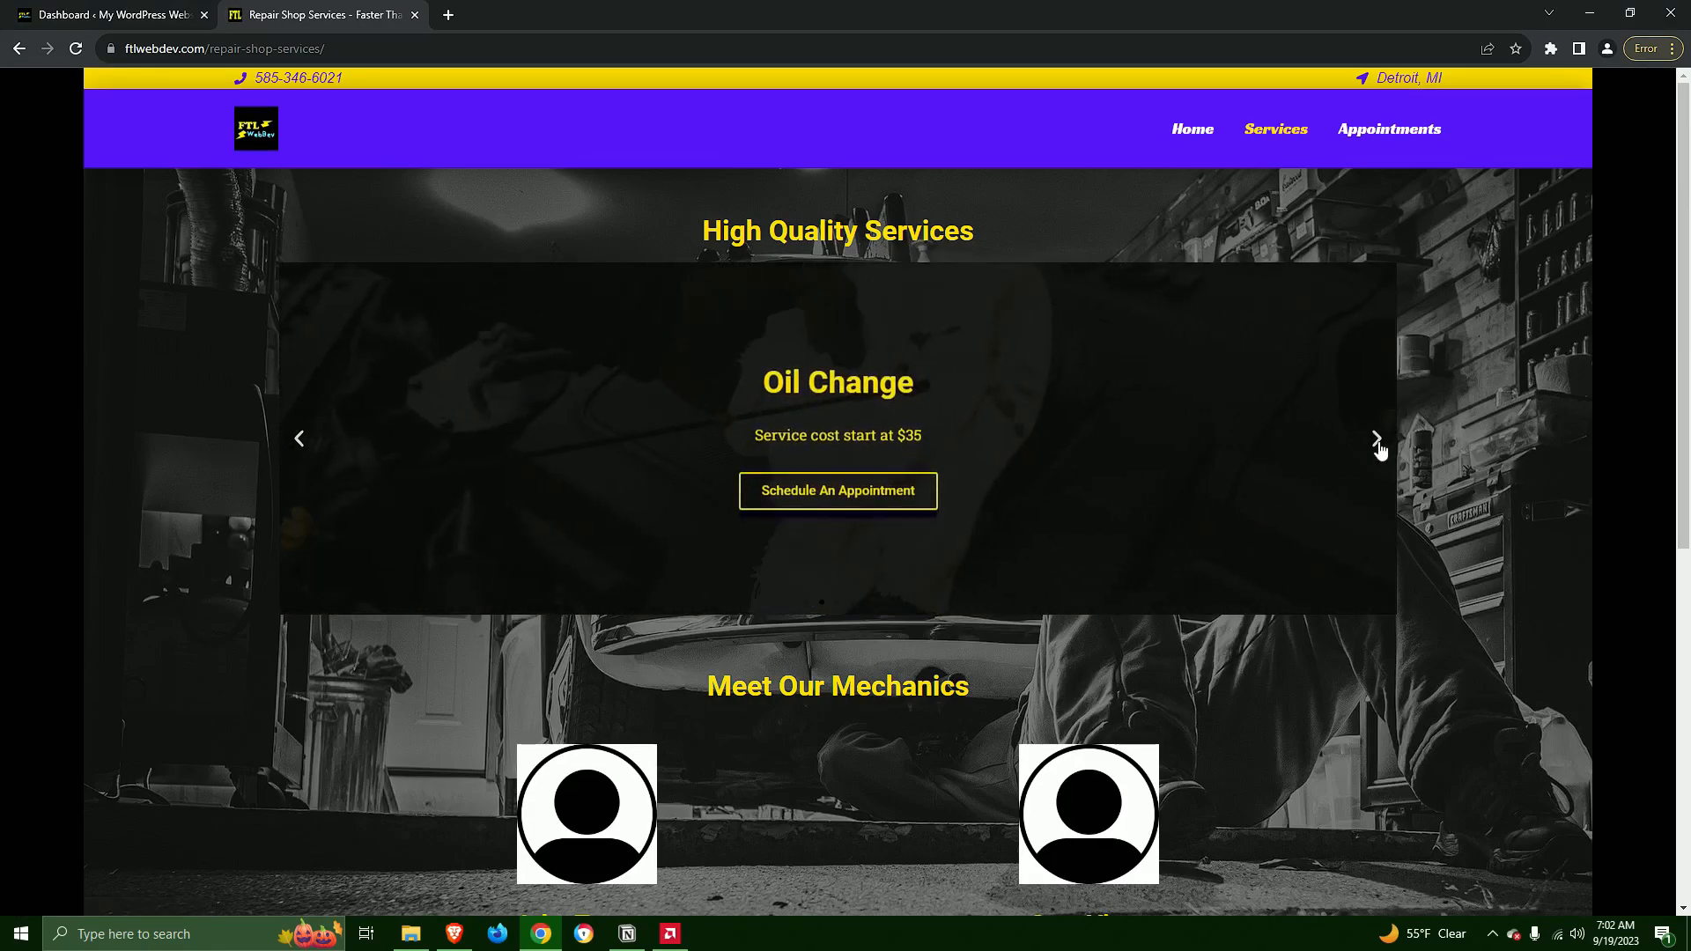
click(1378, 445)
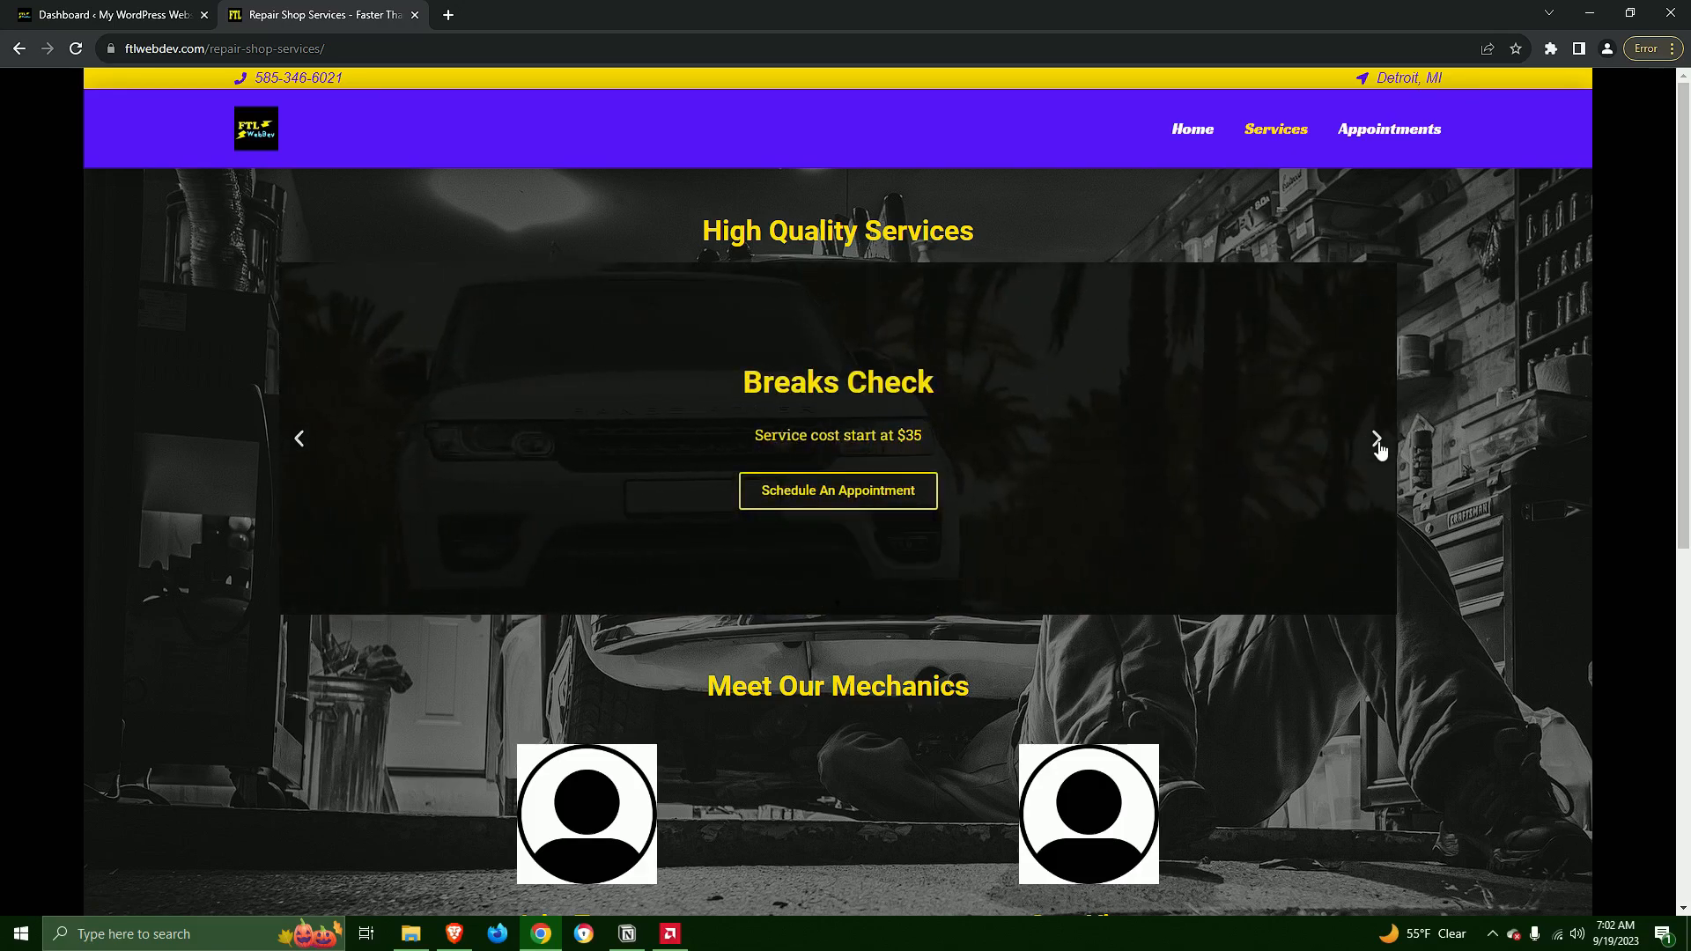
click(1378, 444)
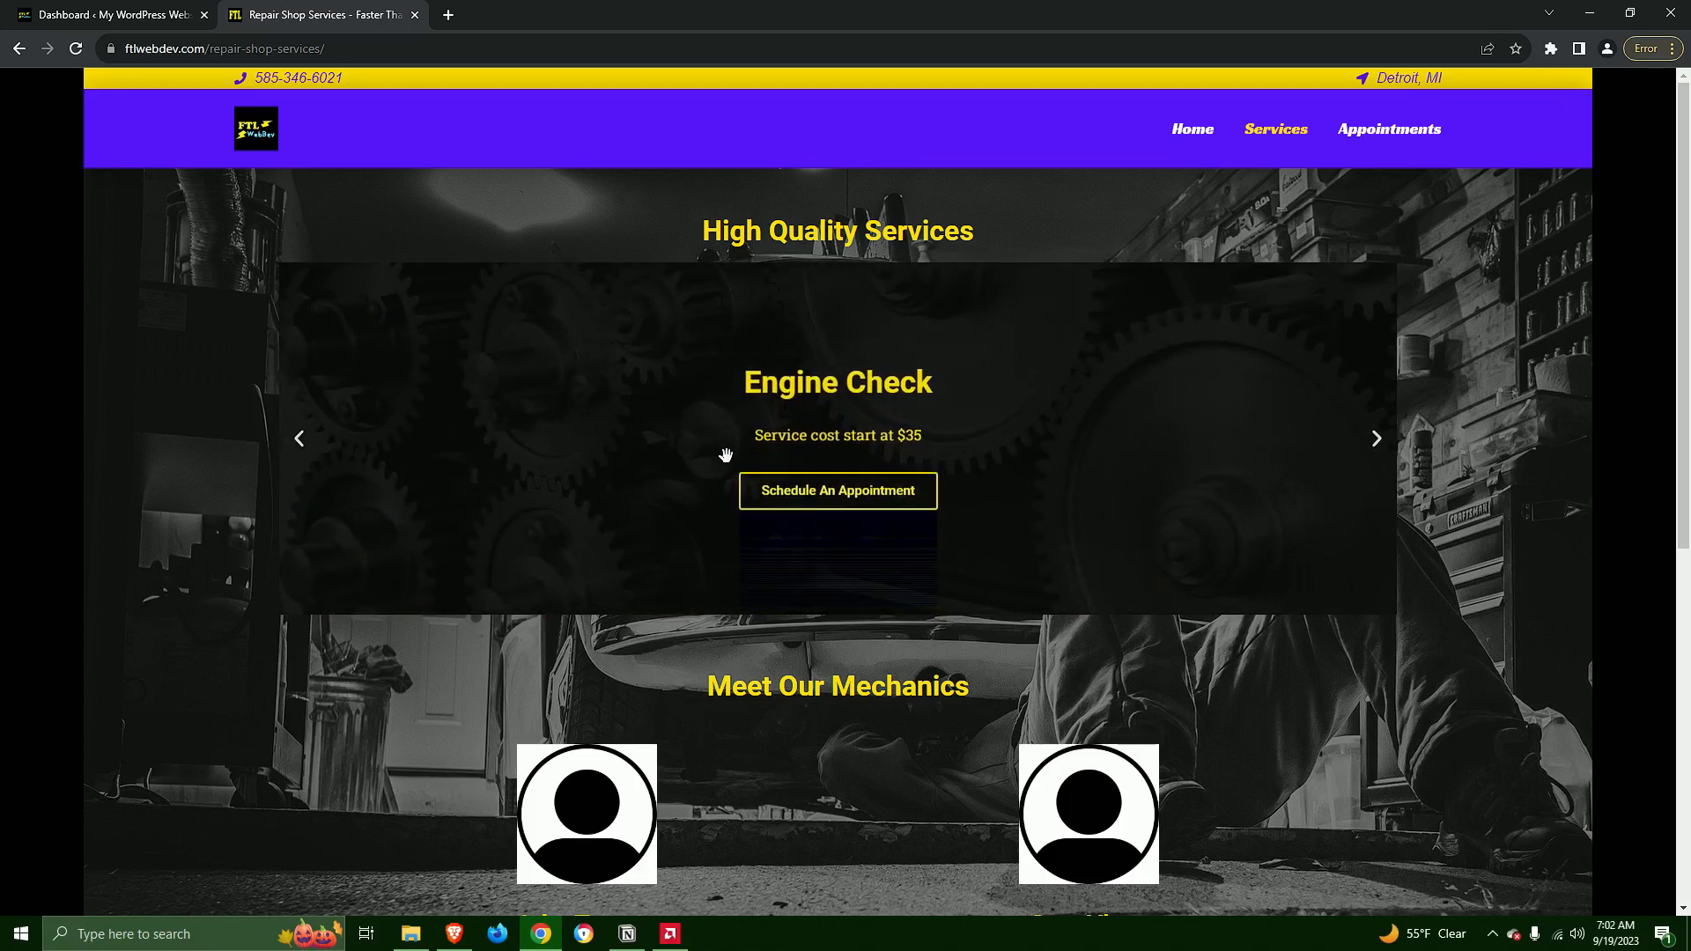
scroll(1171, 504, down, 3)
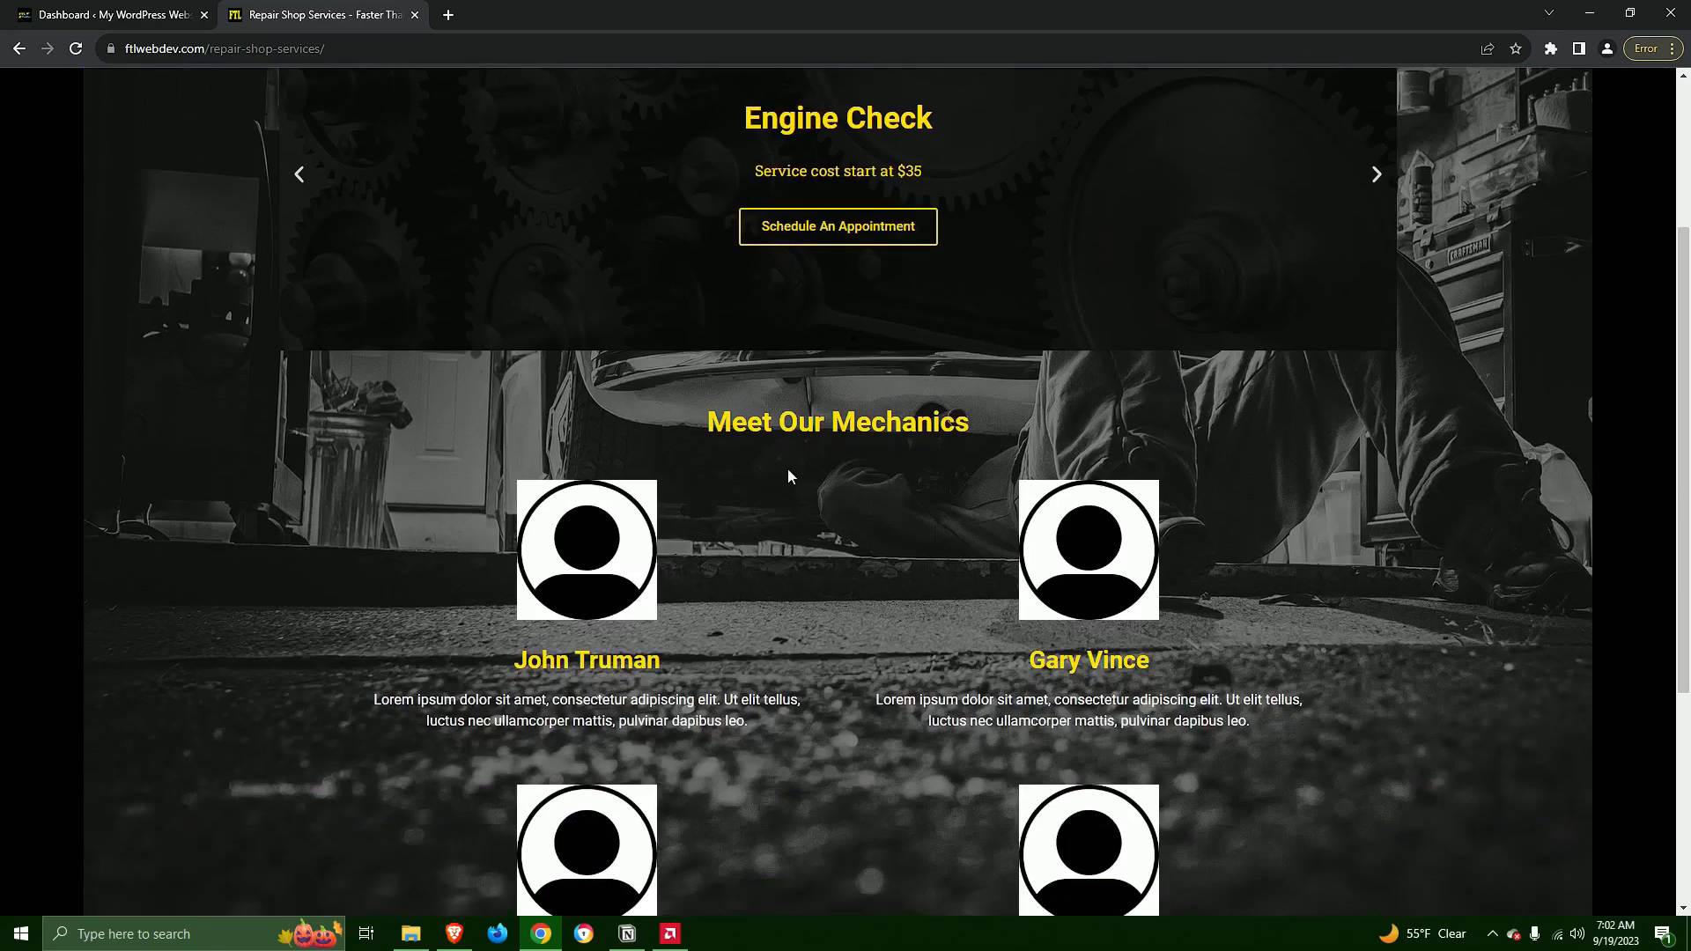
scroll(793, 464, down, 2)
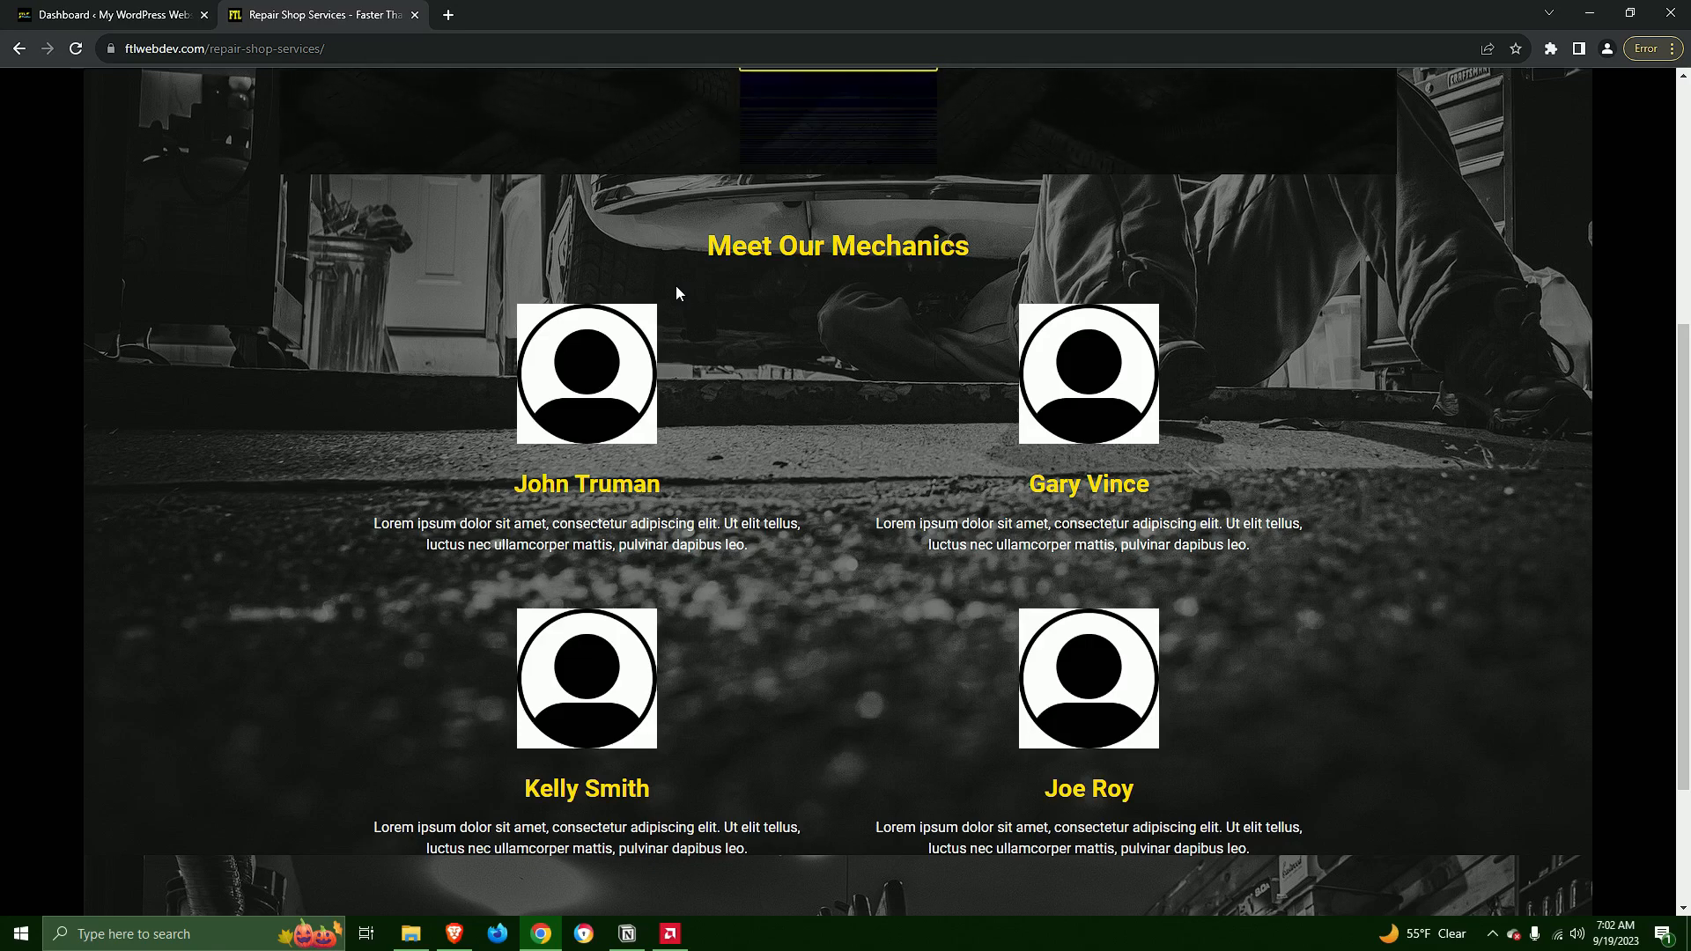
Open the demo's Appointments page and review the price list, the appointment form and the footer
scroll(1173, 398, up, 5)
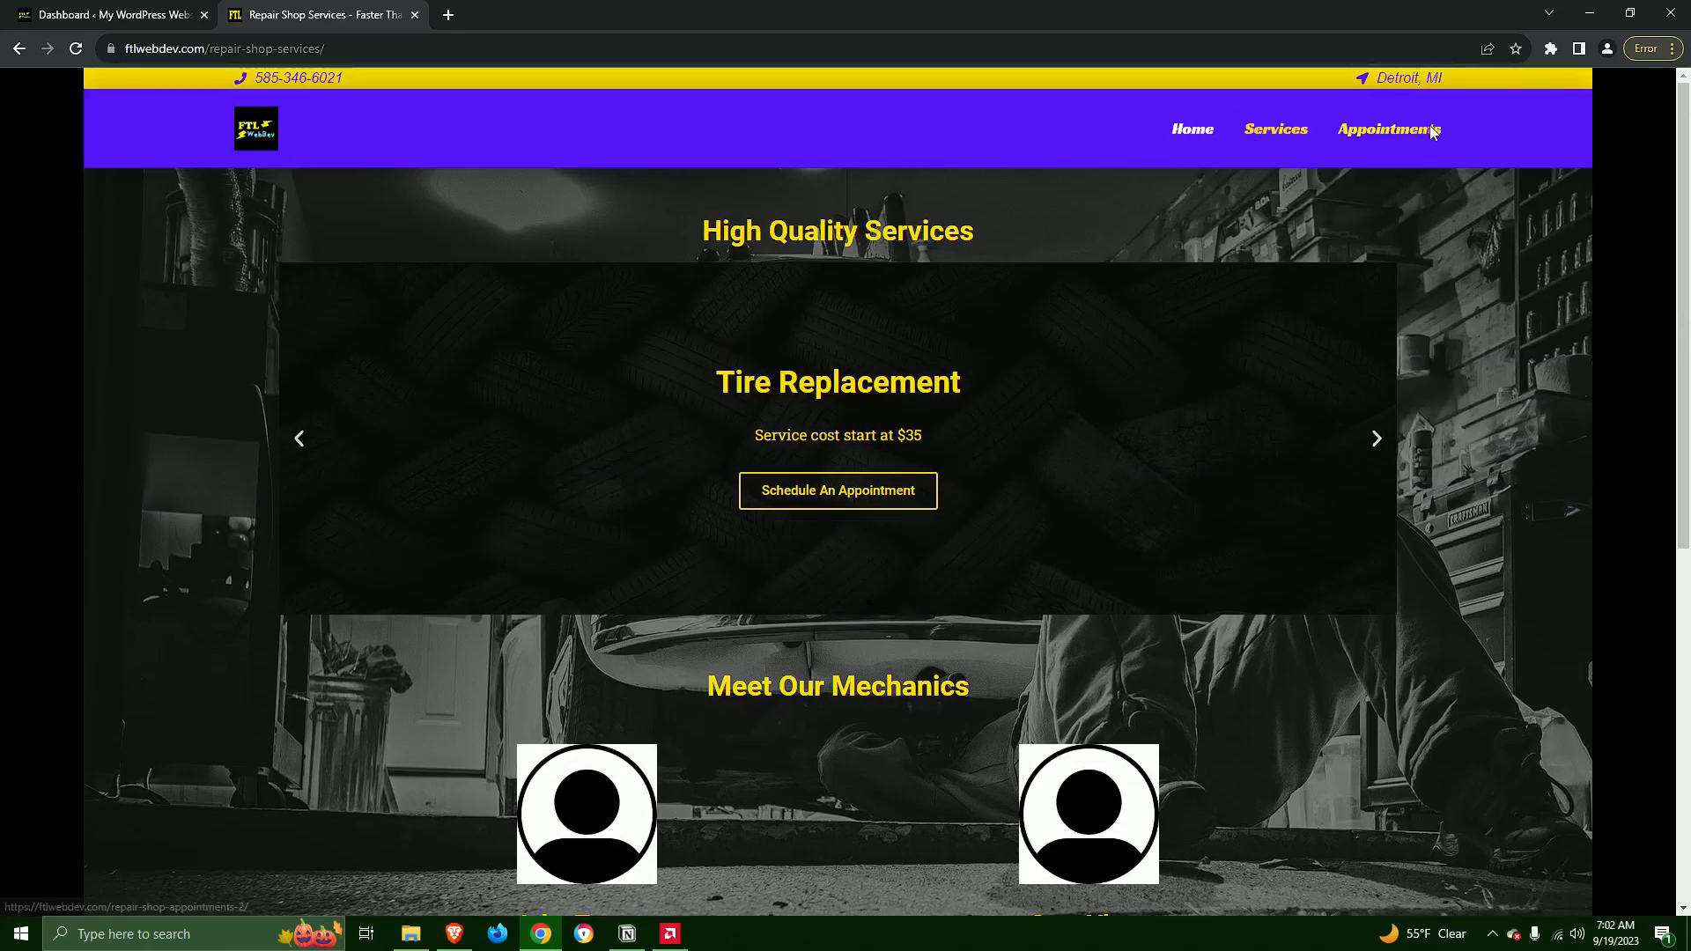
click(1435, 133)
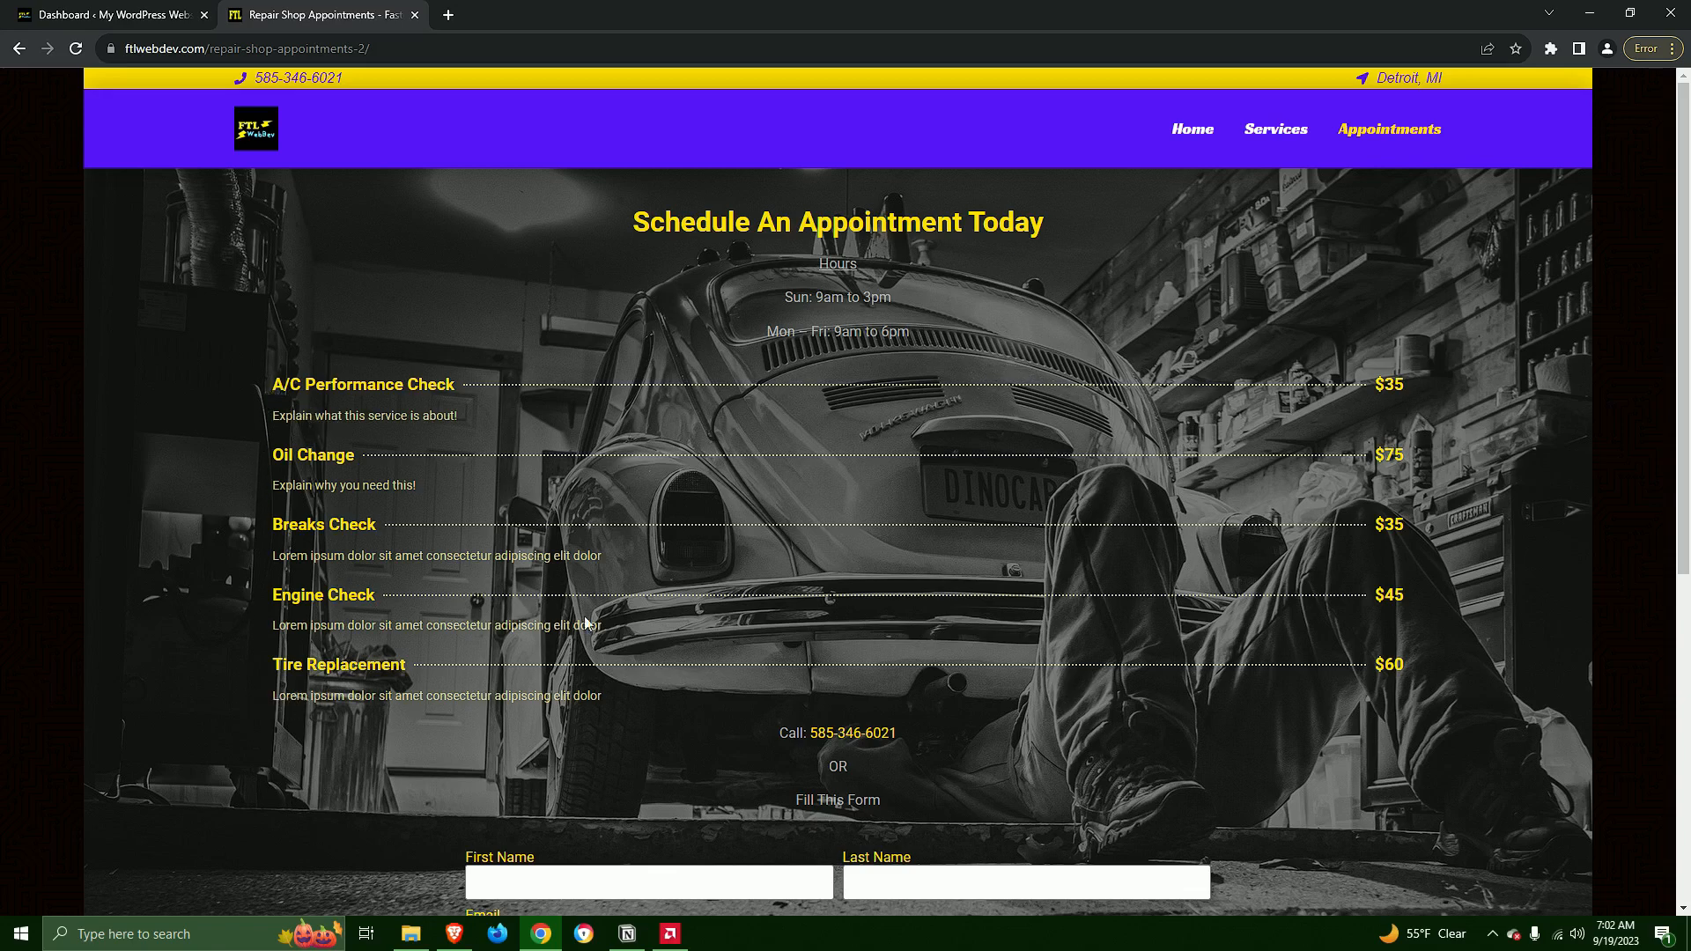
scroll(1430, 456, down, 3)
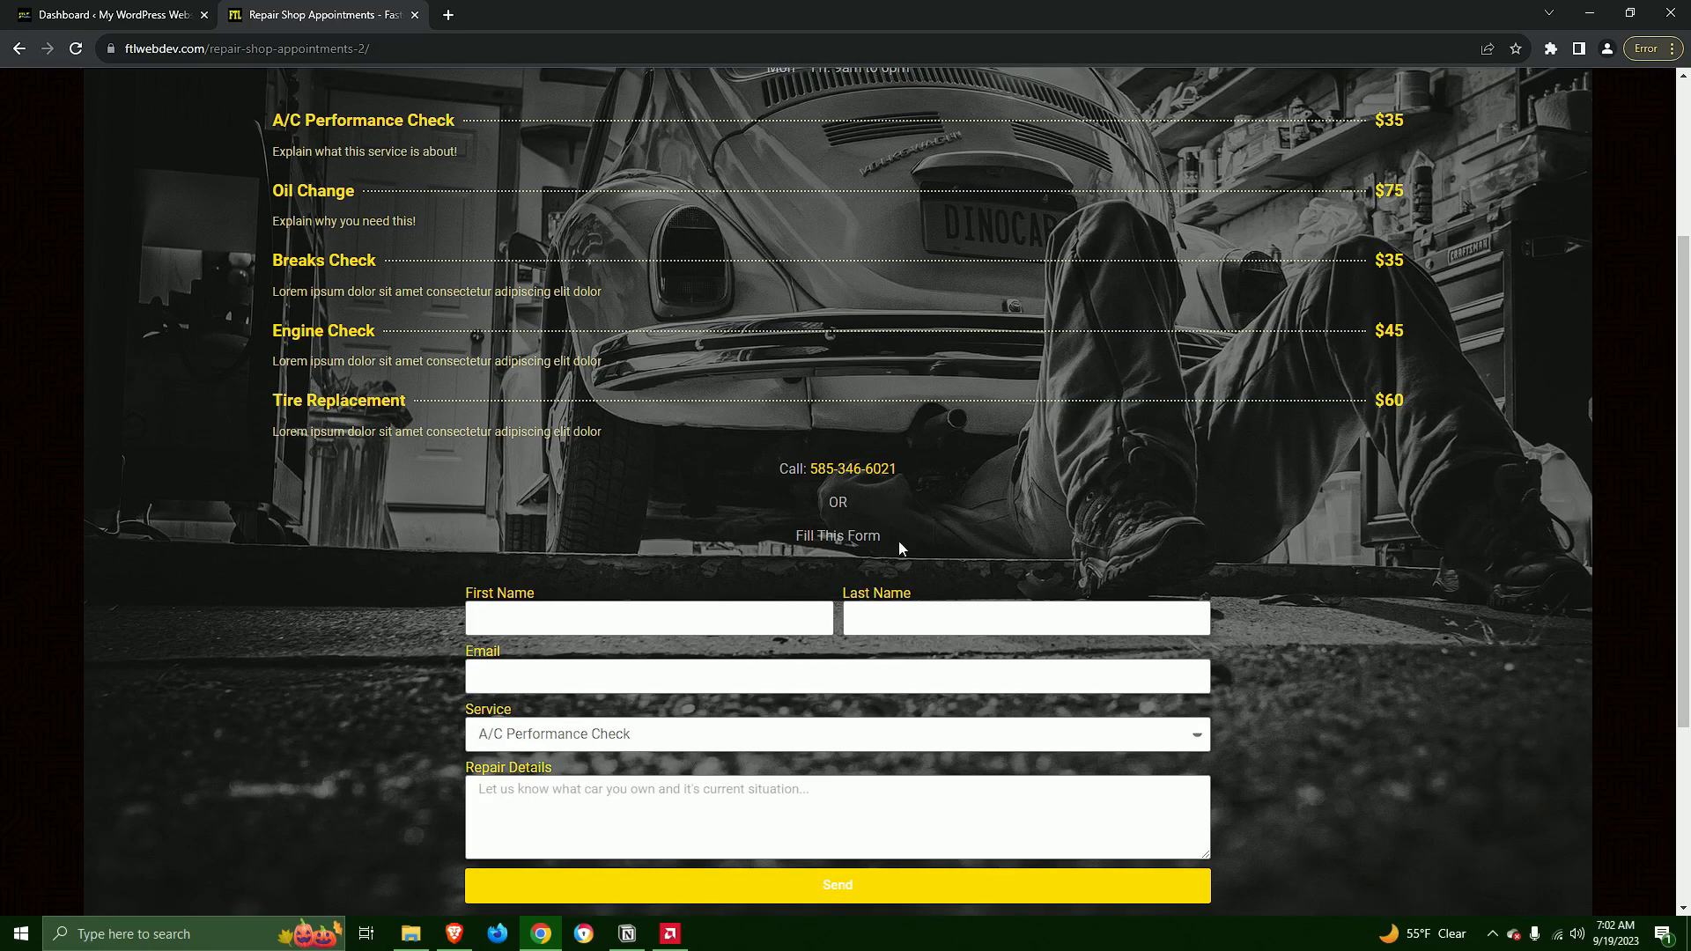
scroll(975, 556, down, 3)
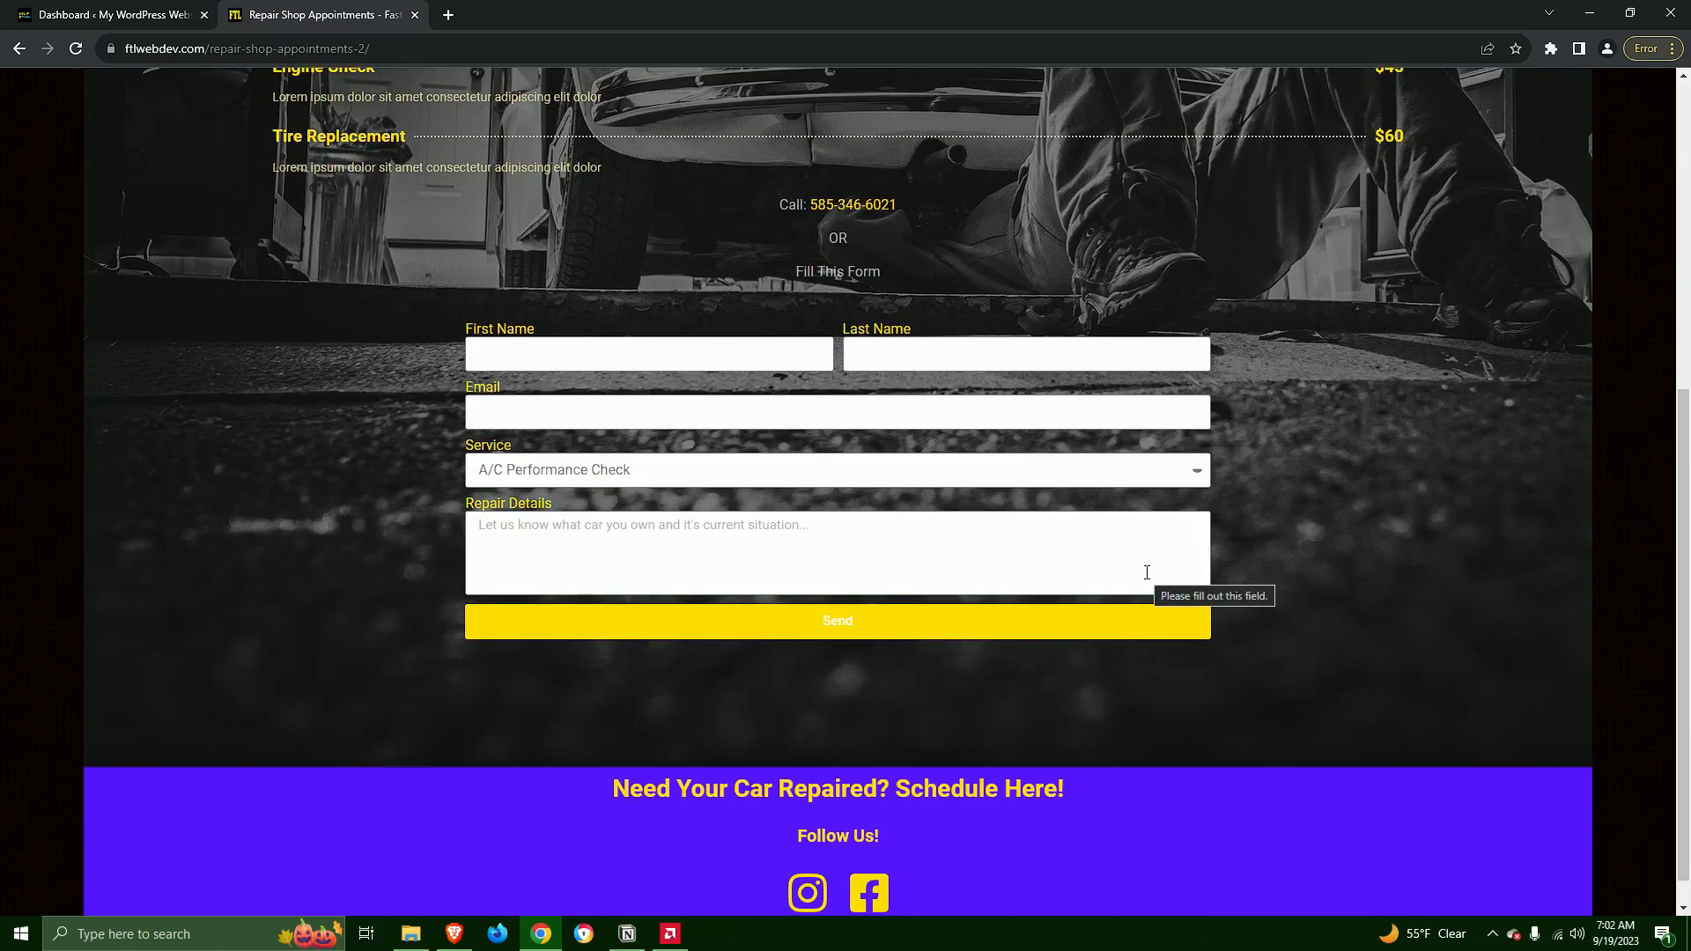
scroll(1147, 573, down, 1)
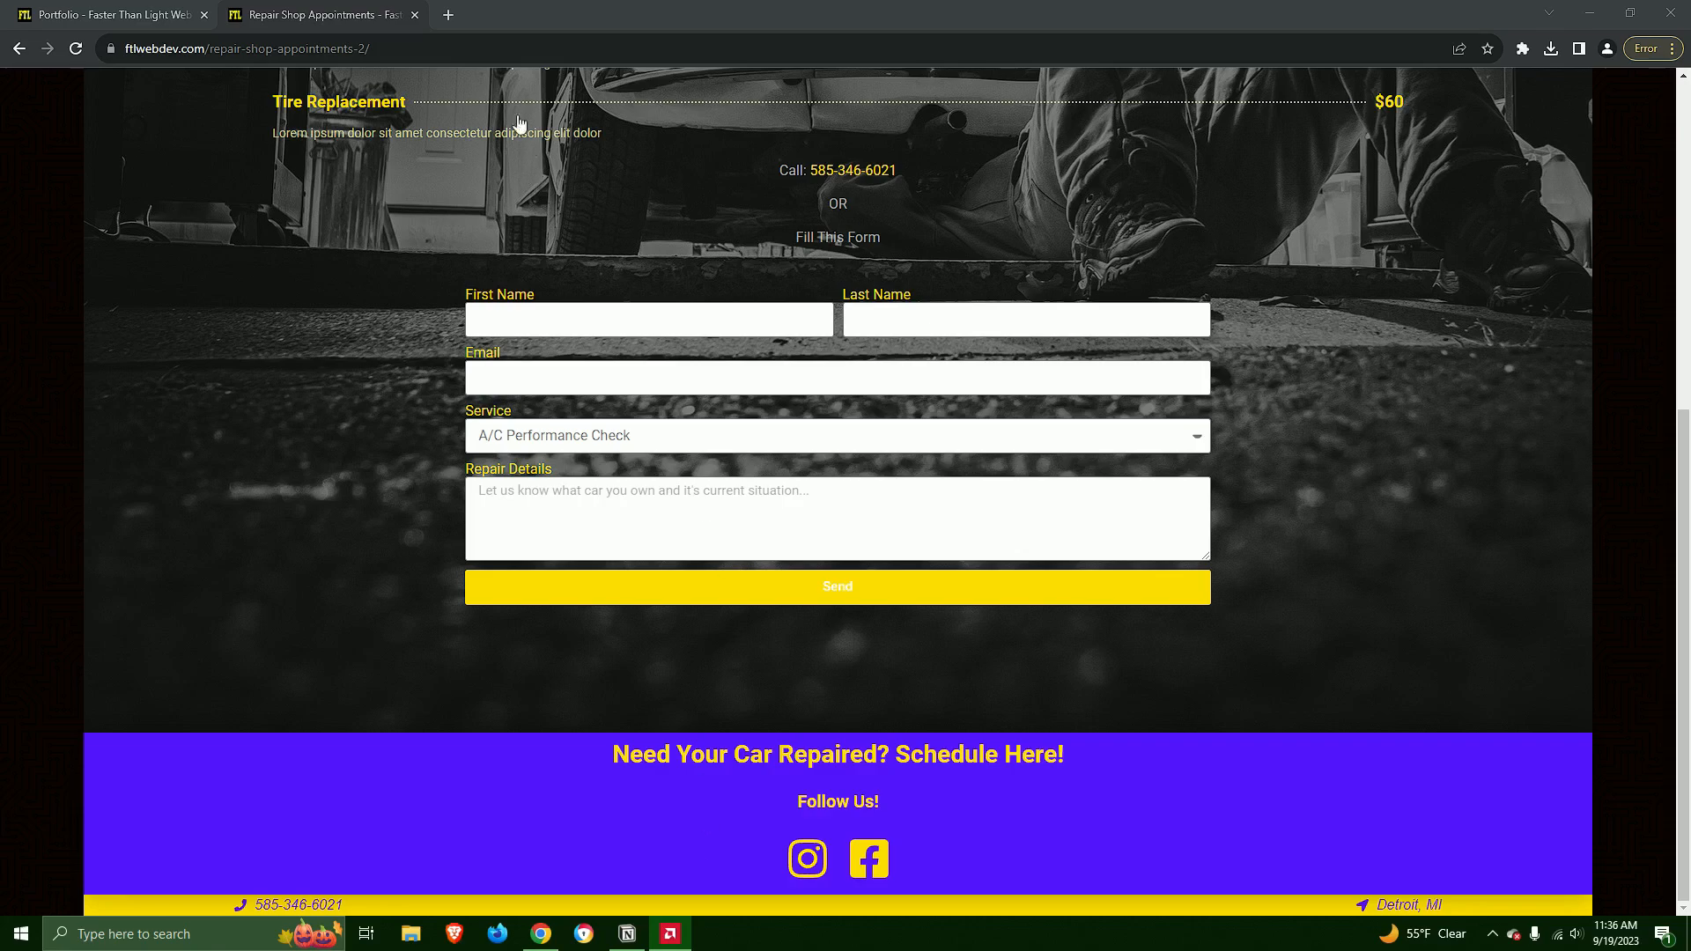
Open ftlwebdev.com/how-to-design-your-own-auto-repair-shop-website/ in a new browser tab
click(448, 14)
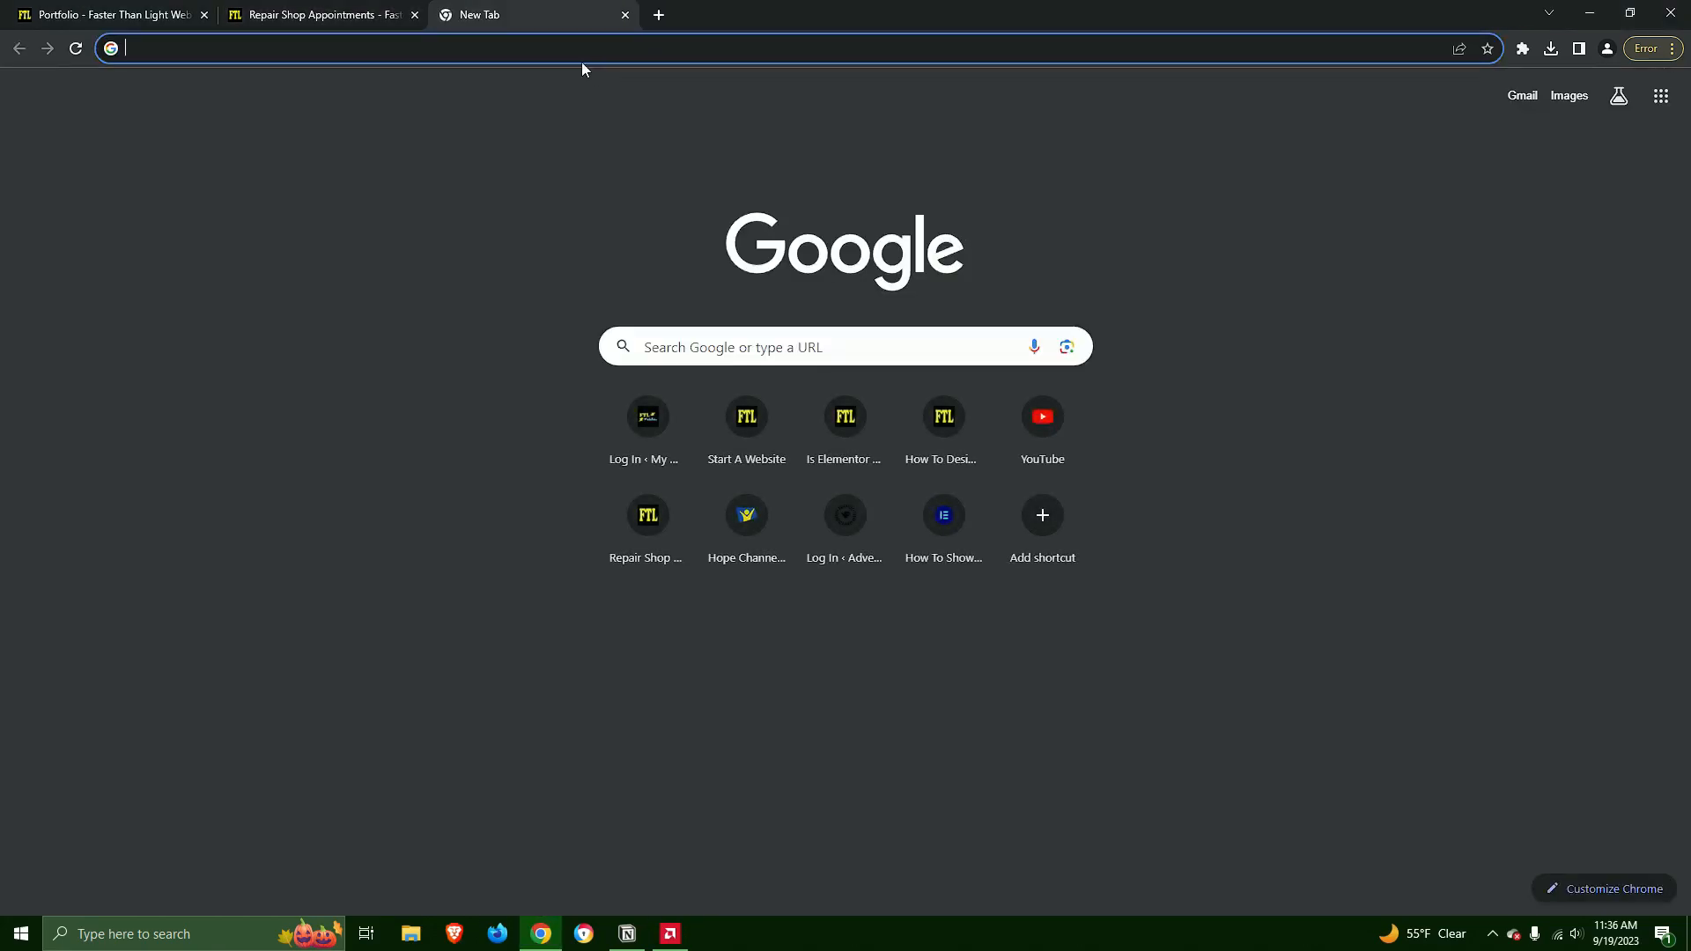
click(579, 58)
text(https://ftlwebdev.com/how-to-design-your-own-auto-repair-shop-website/)
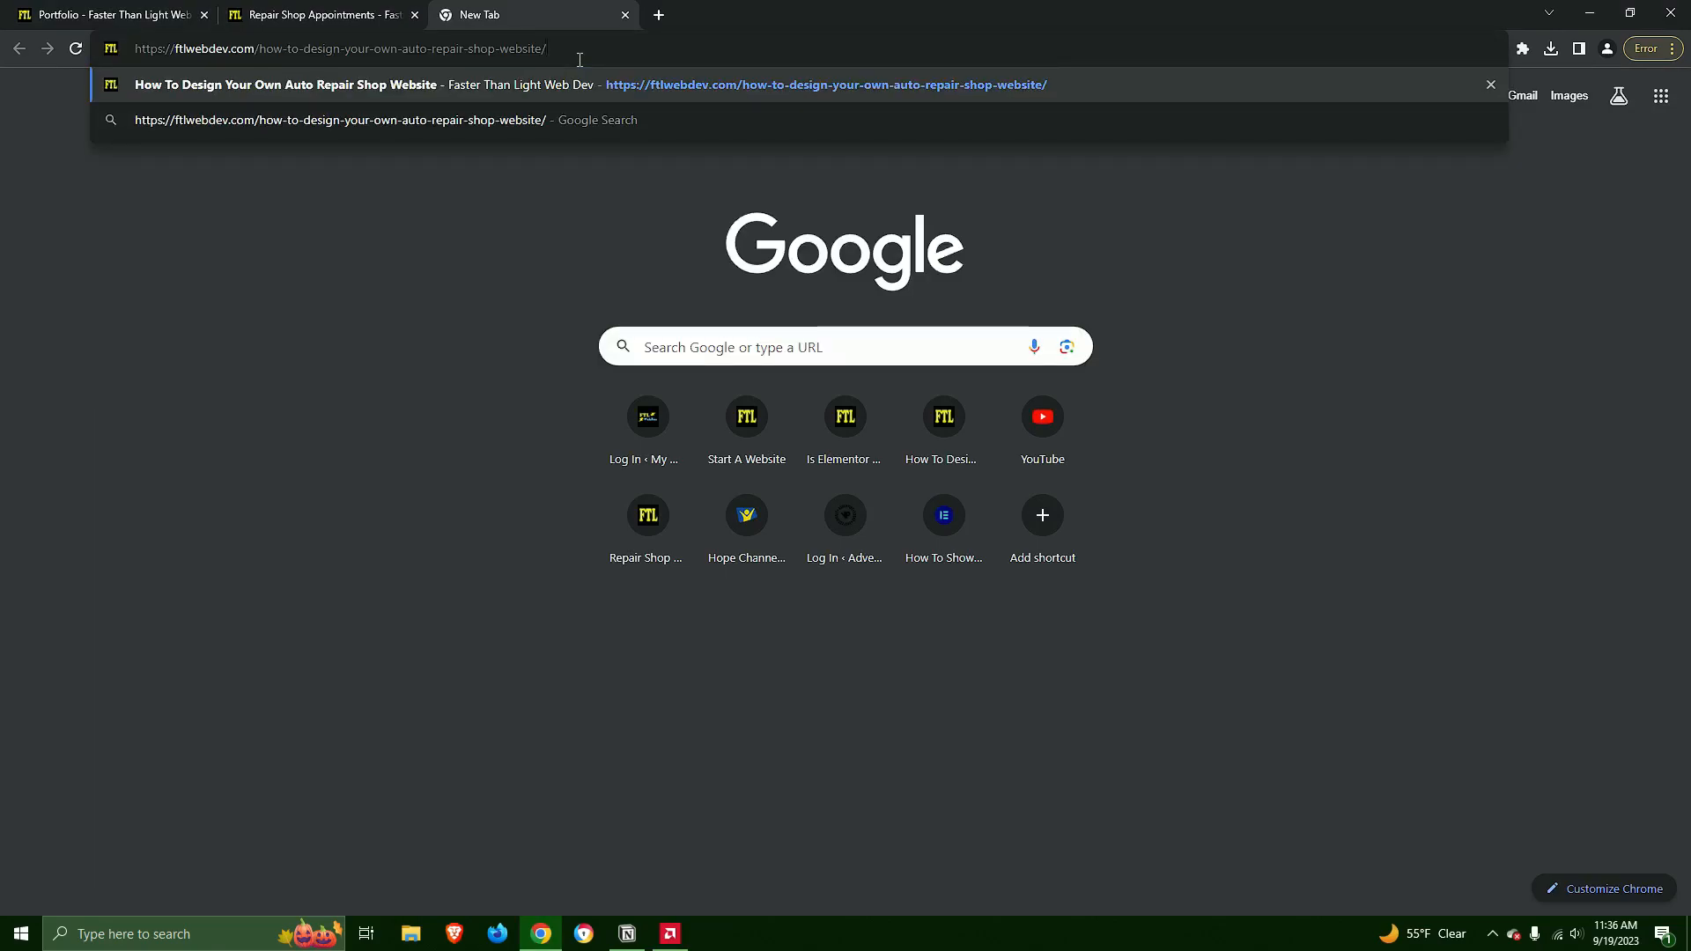
key(Return)
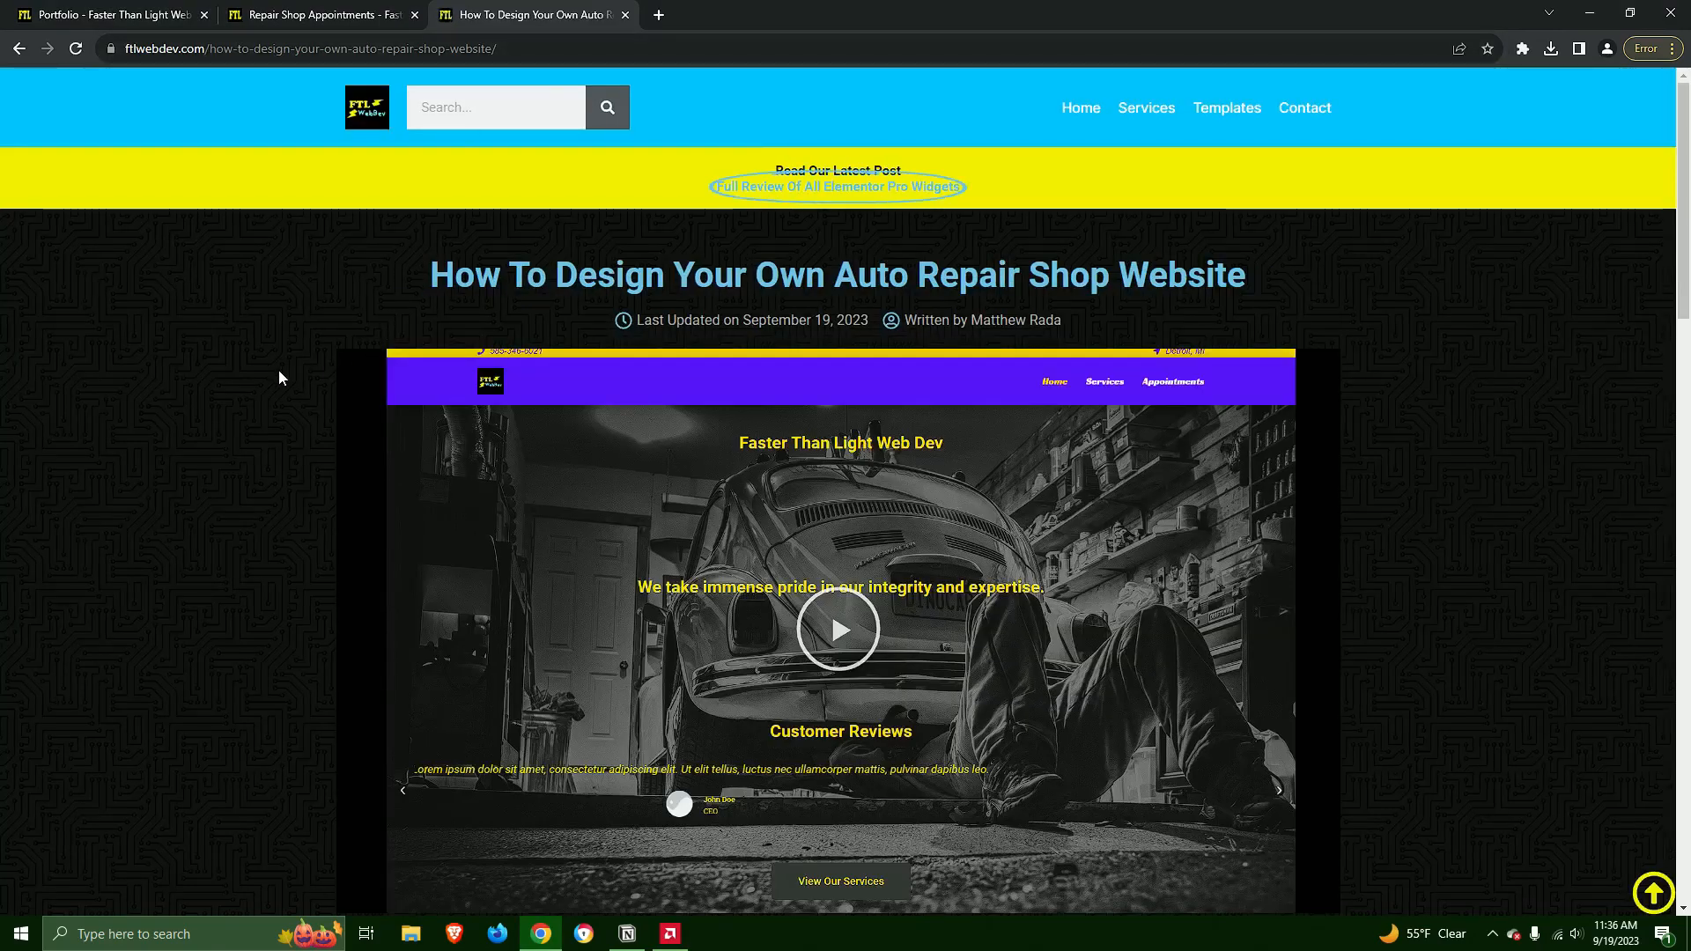
Review the article's theme colors and features, and download the auto repair shop templates
scroll(292, 415, down, 3)
scroll(291, 421, down, 6)
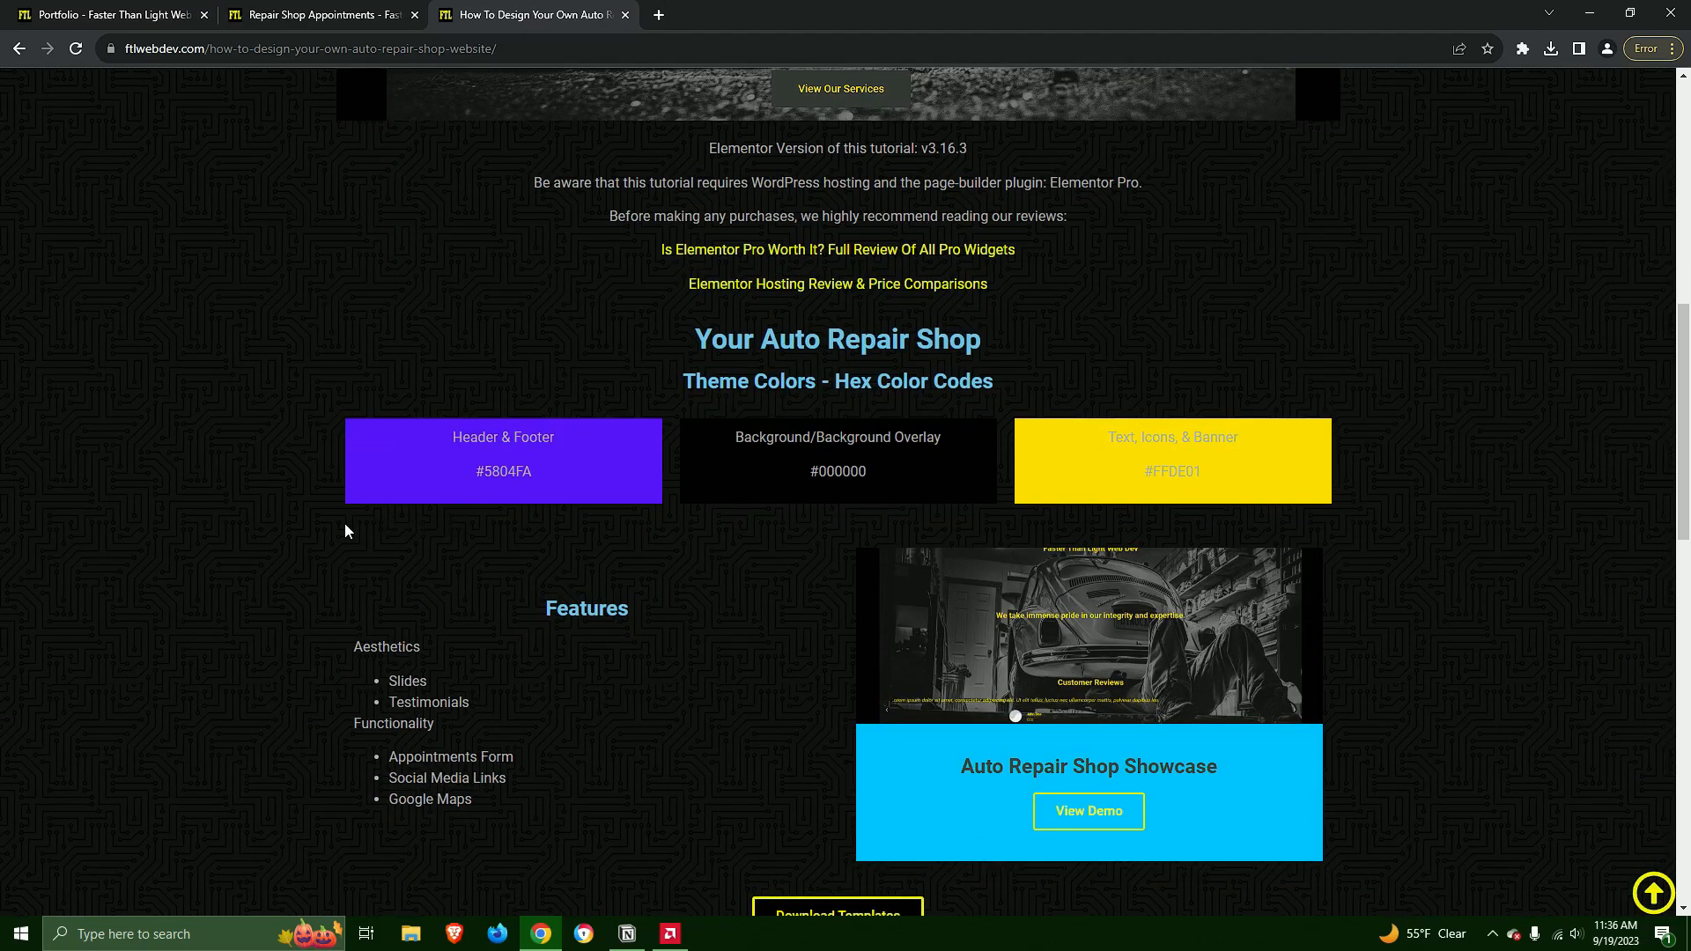
scroll(780, 490, down, 2)
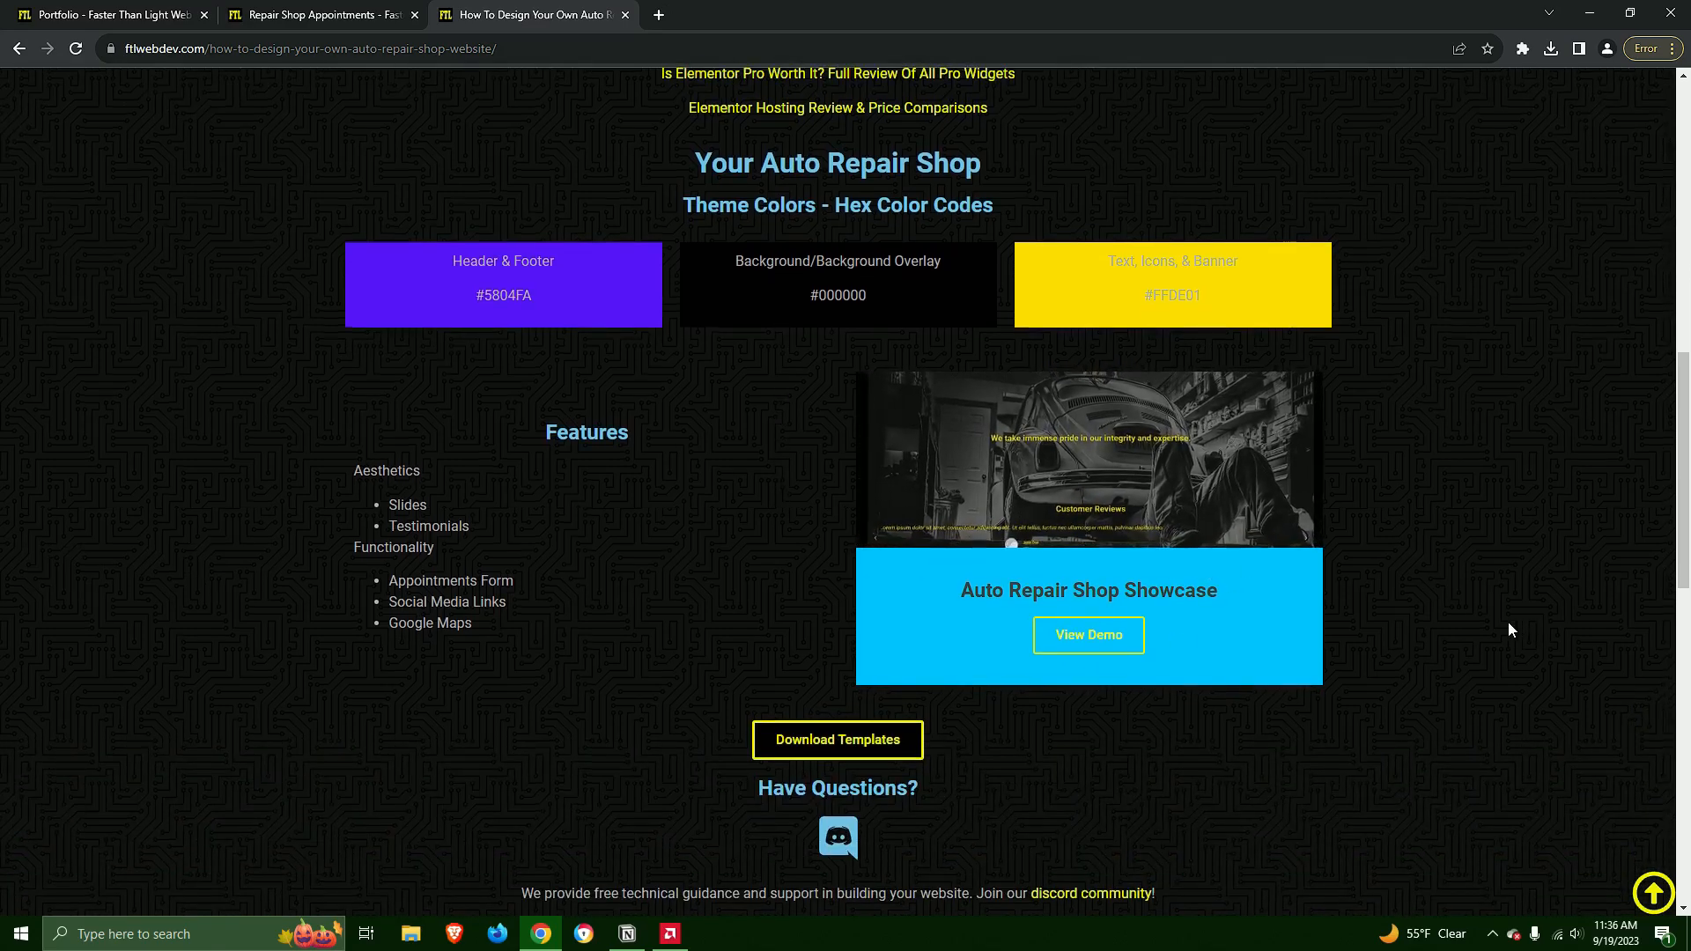
scroll(1512, 627, down, 1)
scroll(724, 523, down, 2)
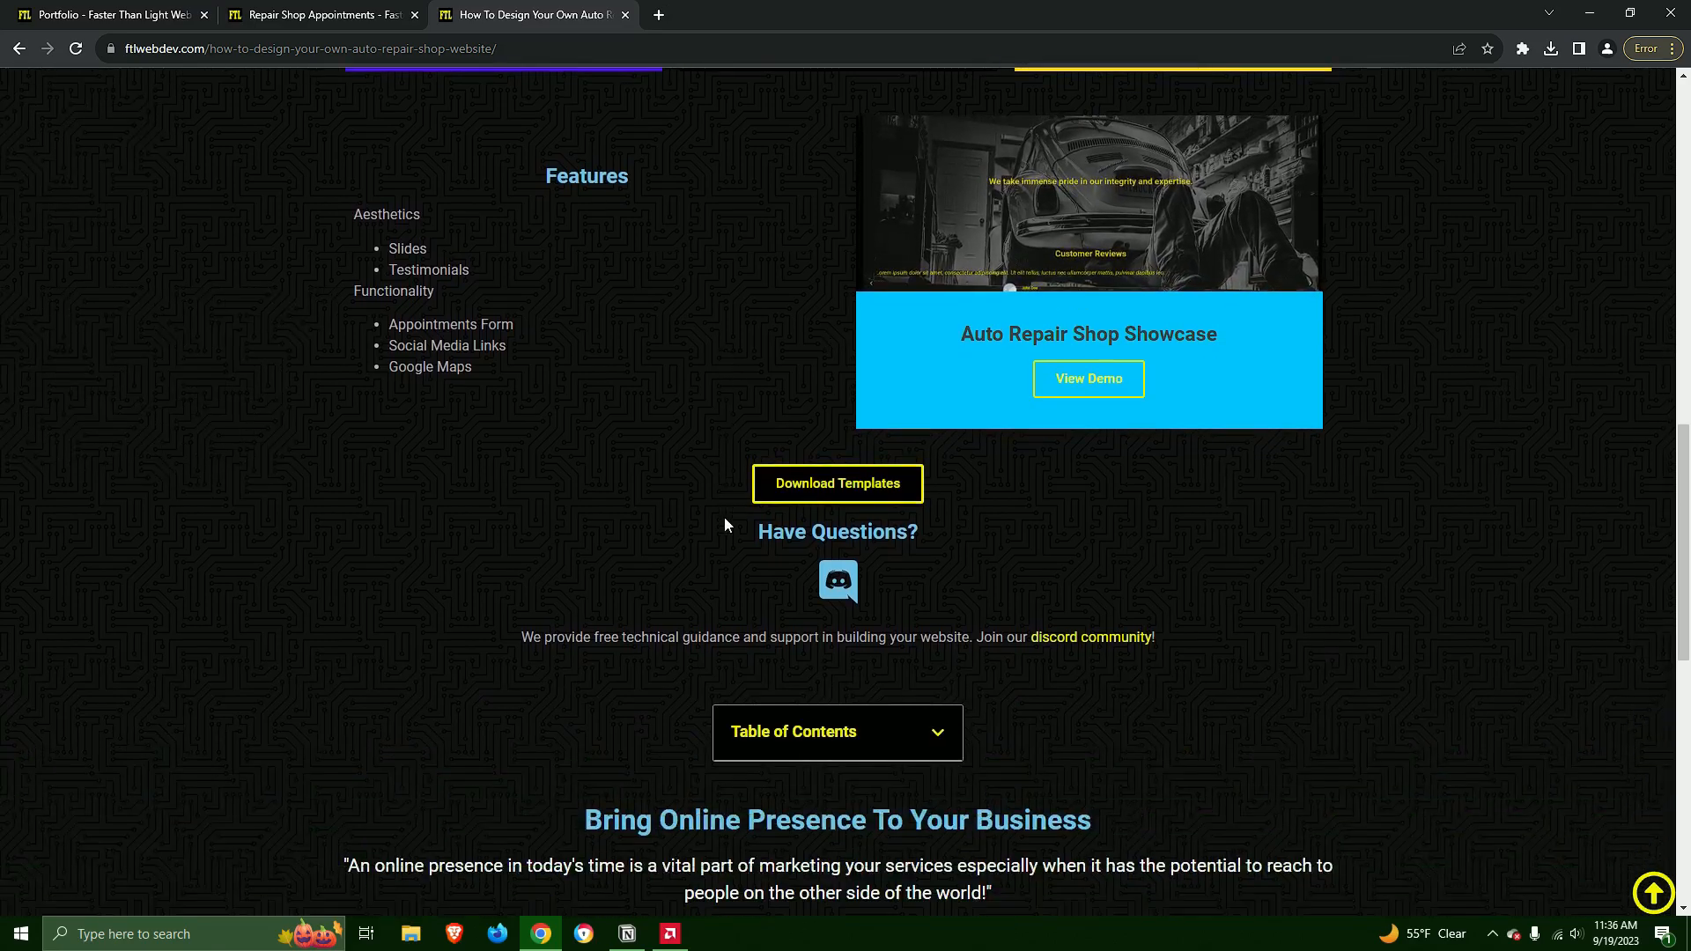
click(878, 484)
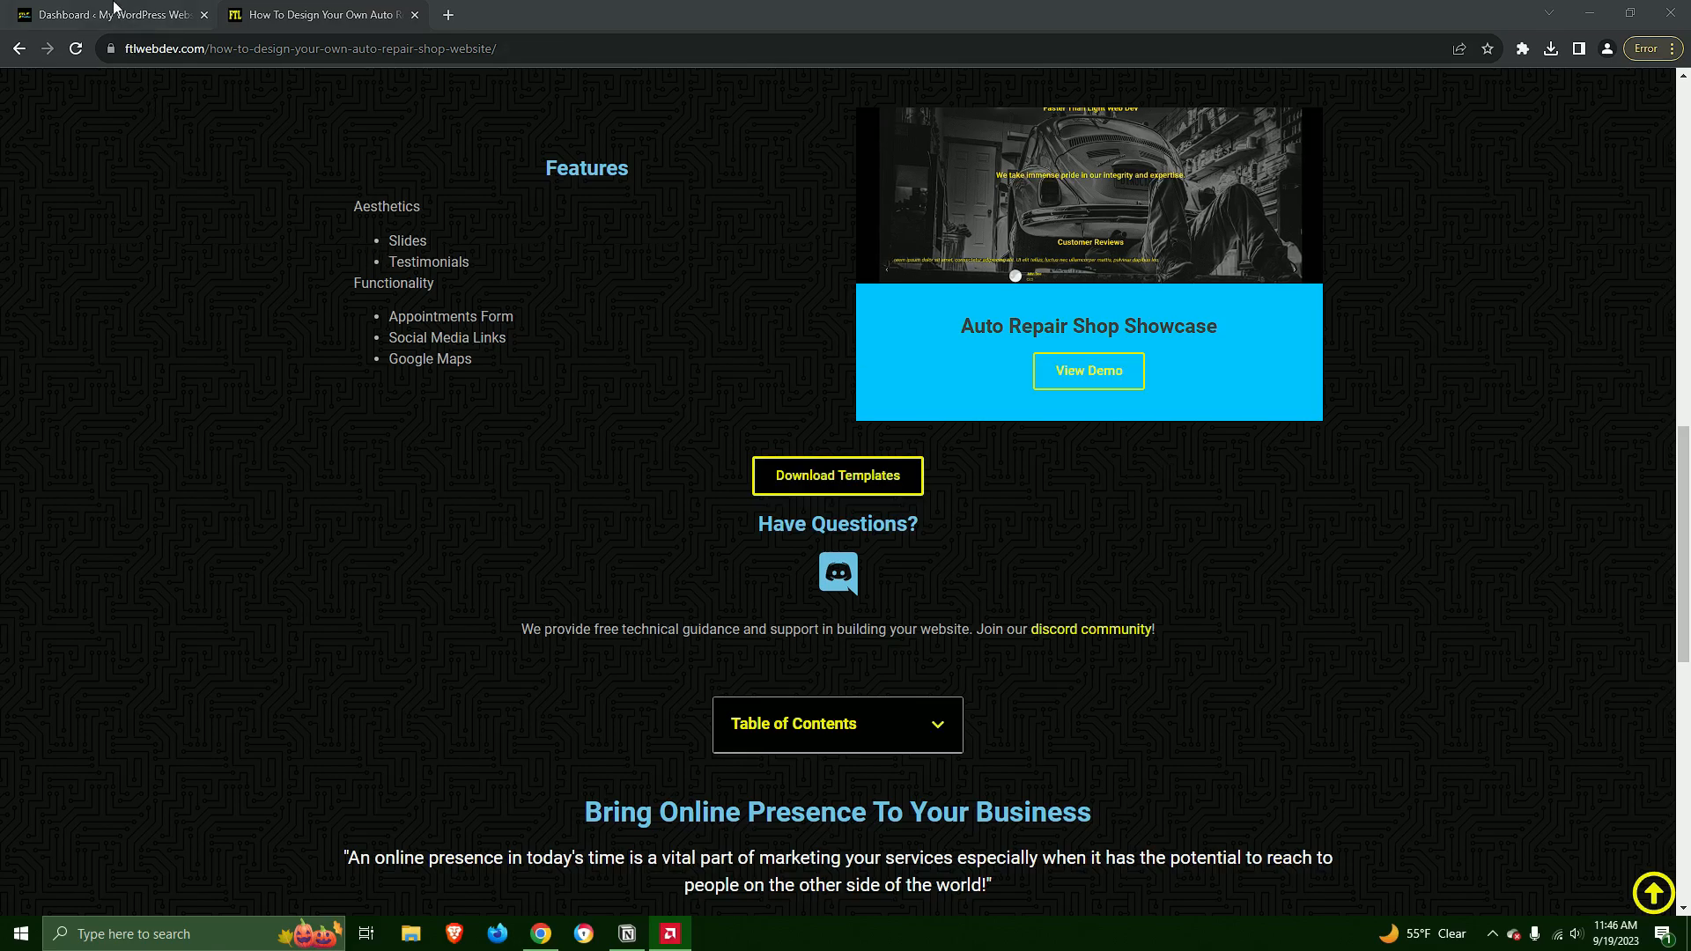
In the WordPress dashboard, remove the Ceramic Studio kit using Elementor's Import / Export Kit tools
key(ctrl+Page_Up)
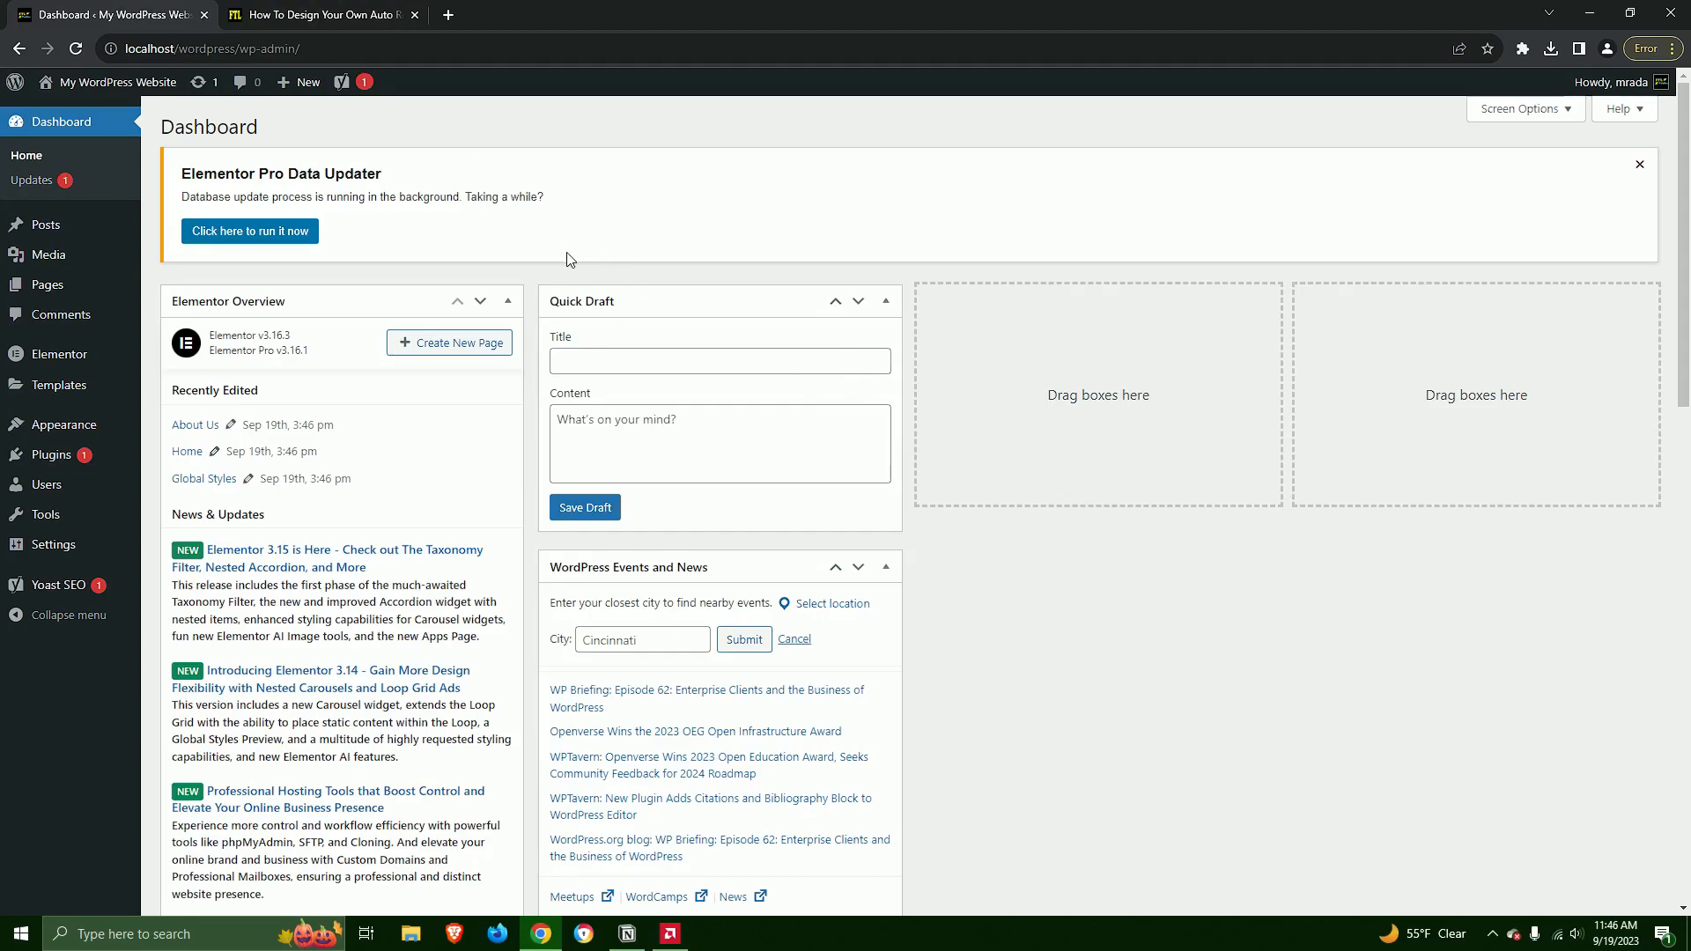
click(65, 361)
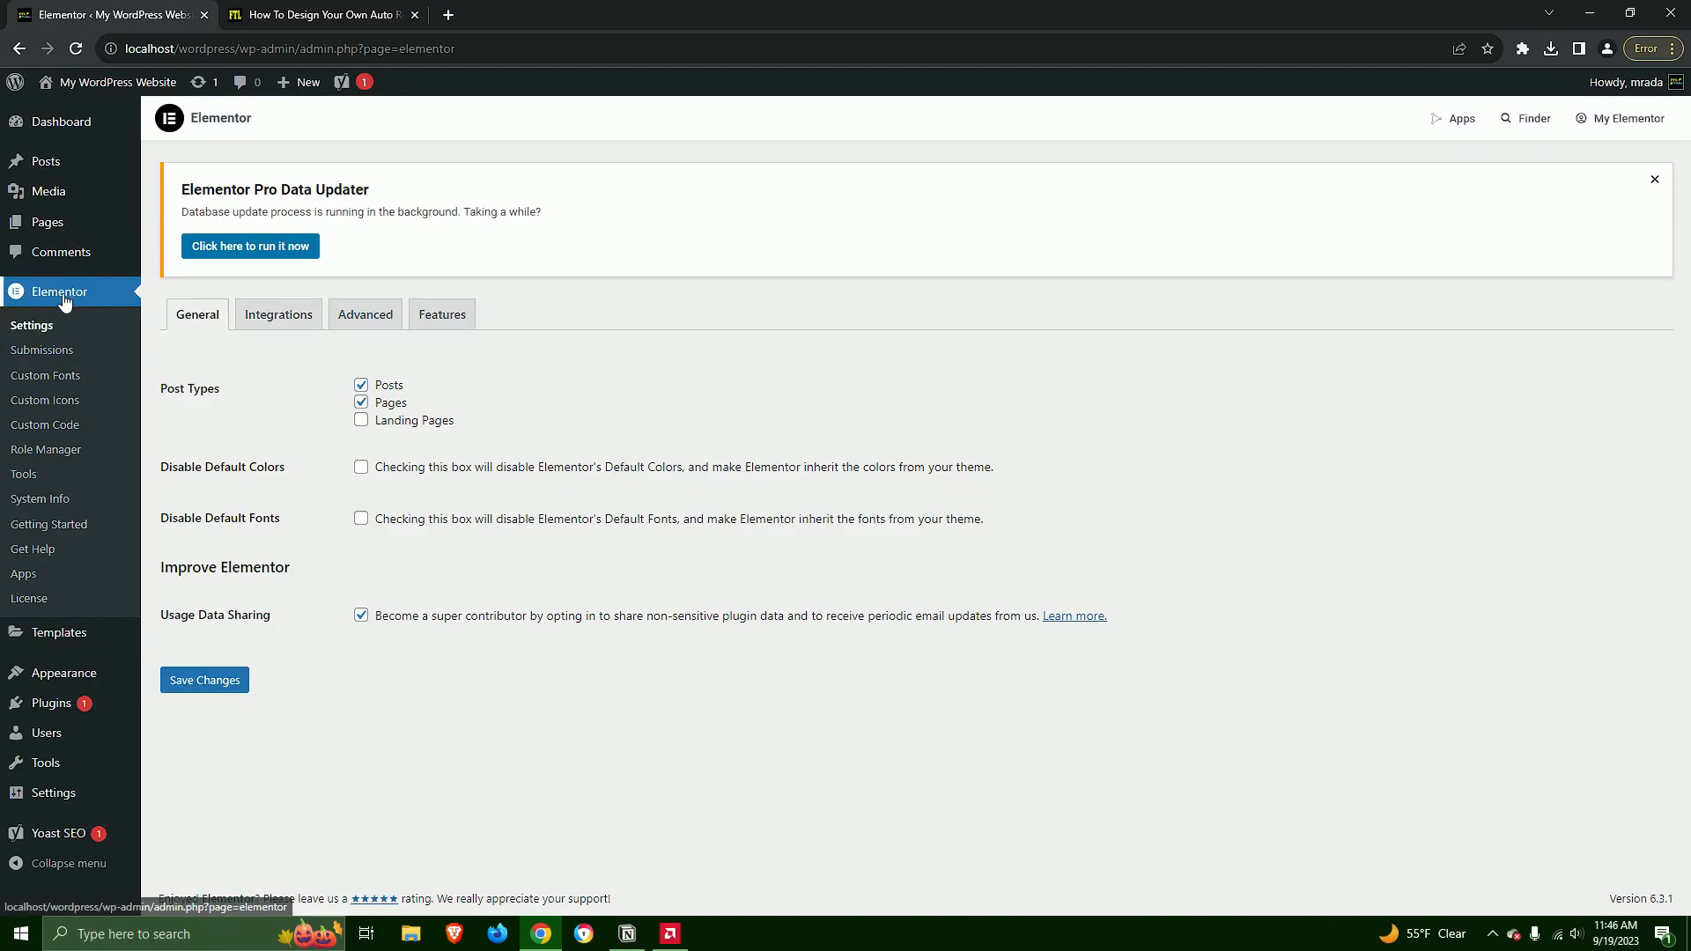
click(24, 475)
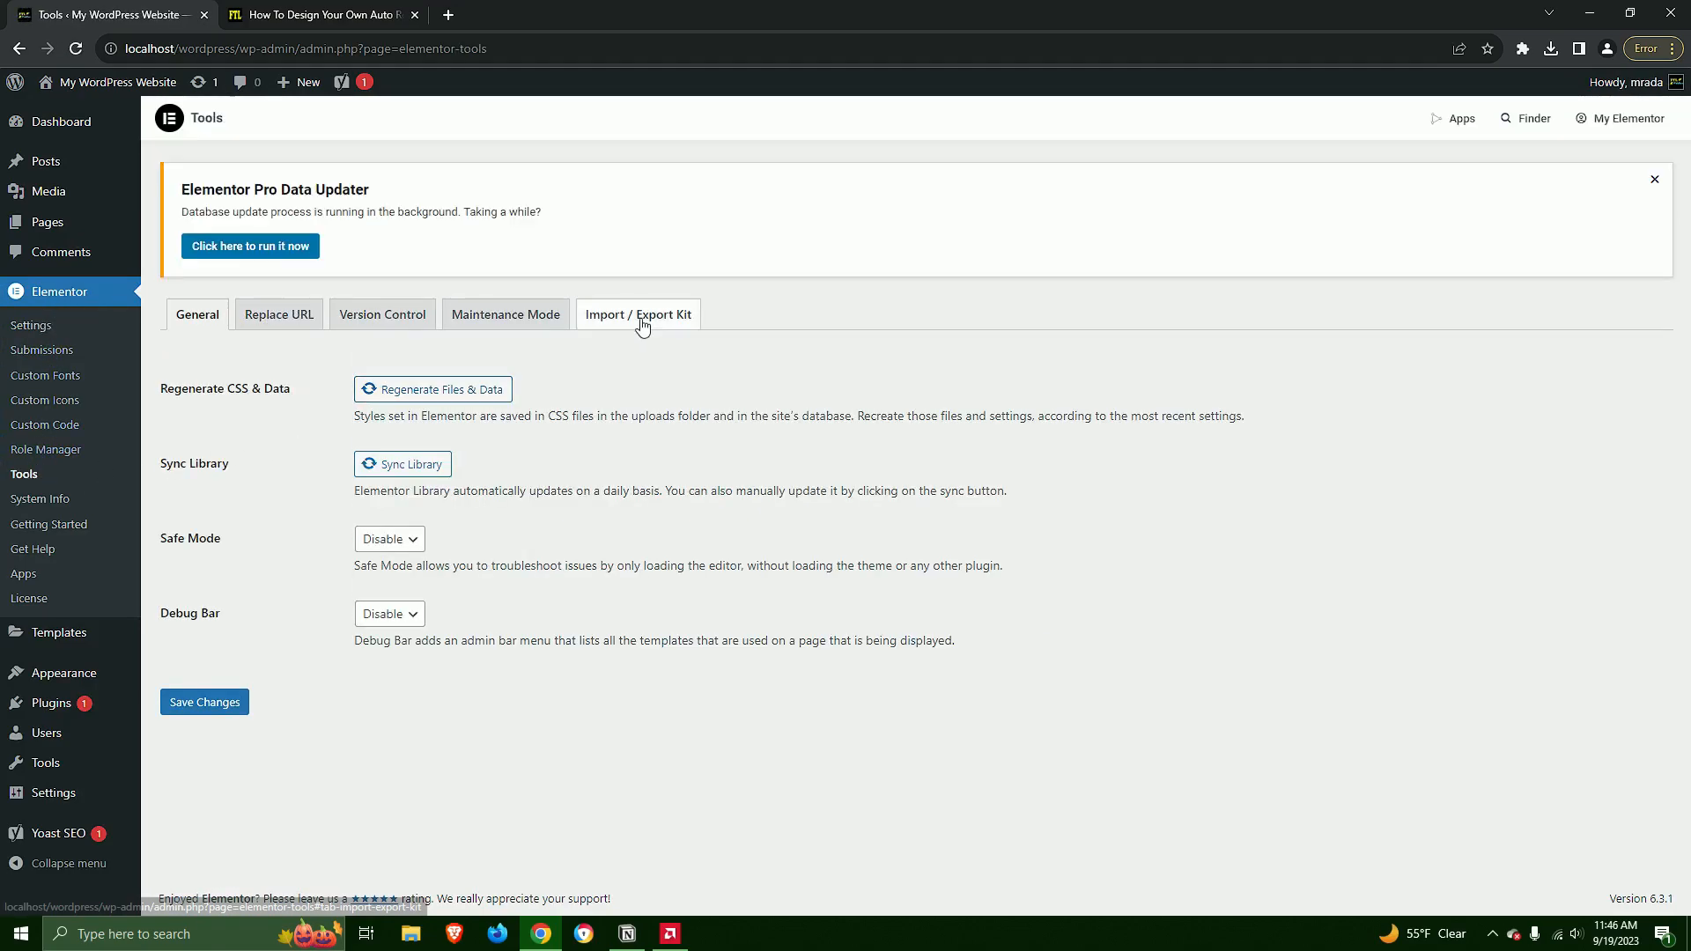
click(641, 324)
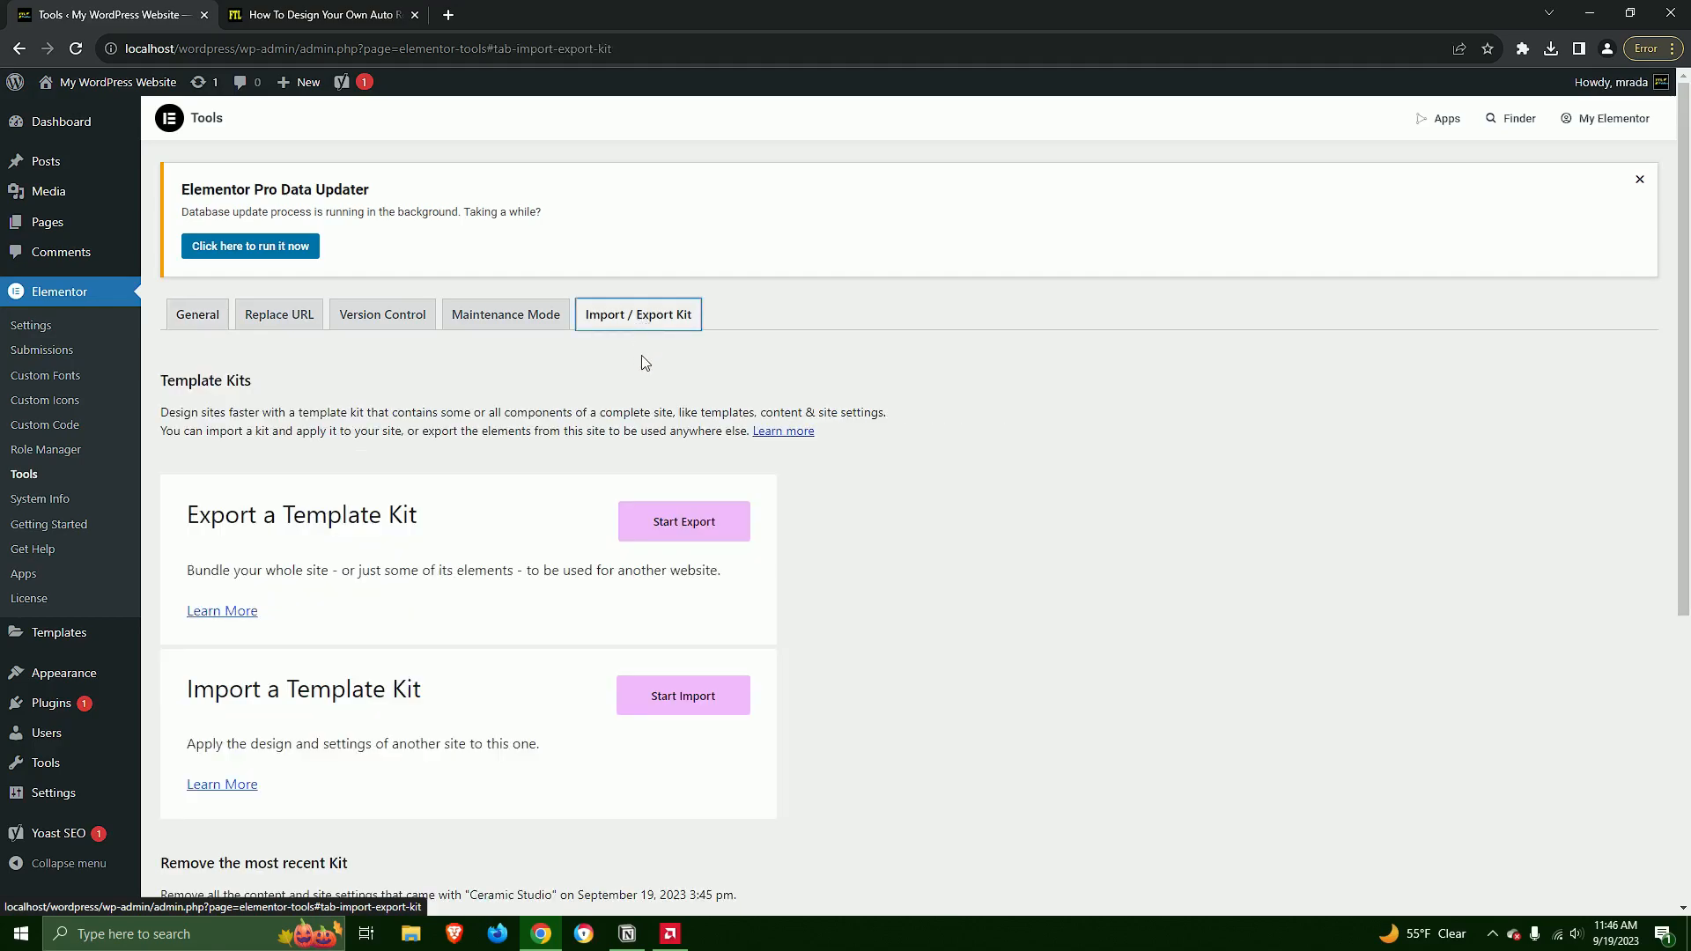
scroll(928, 473, down, 5)
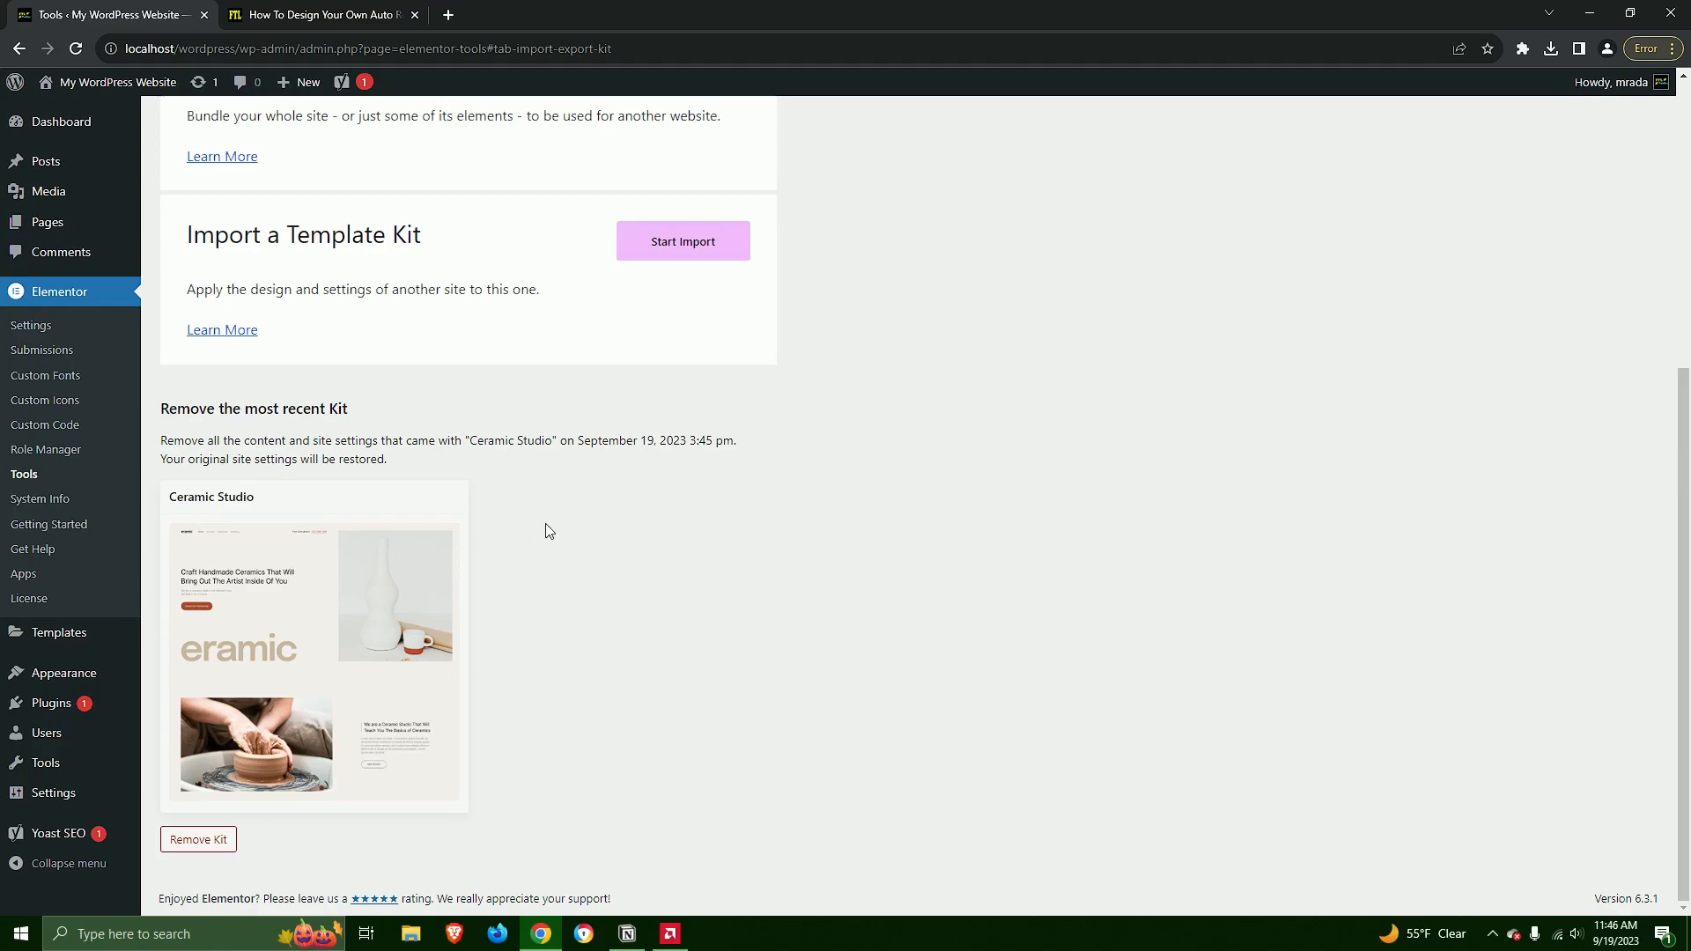
click(201, 840)
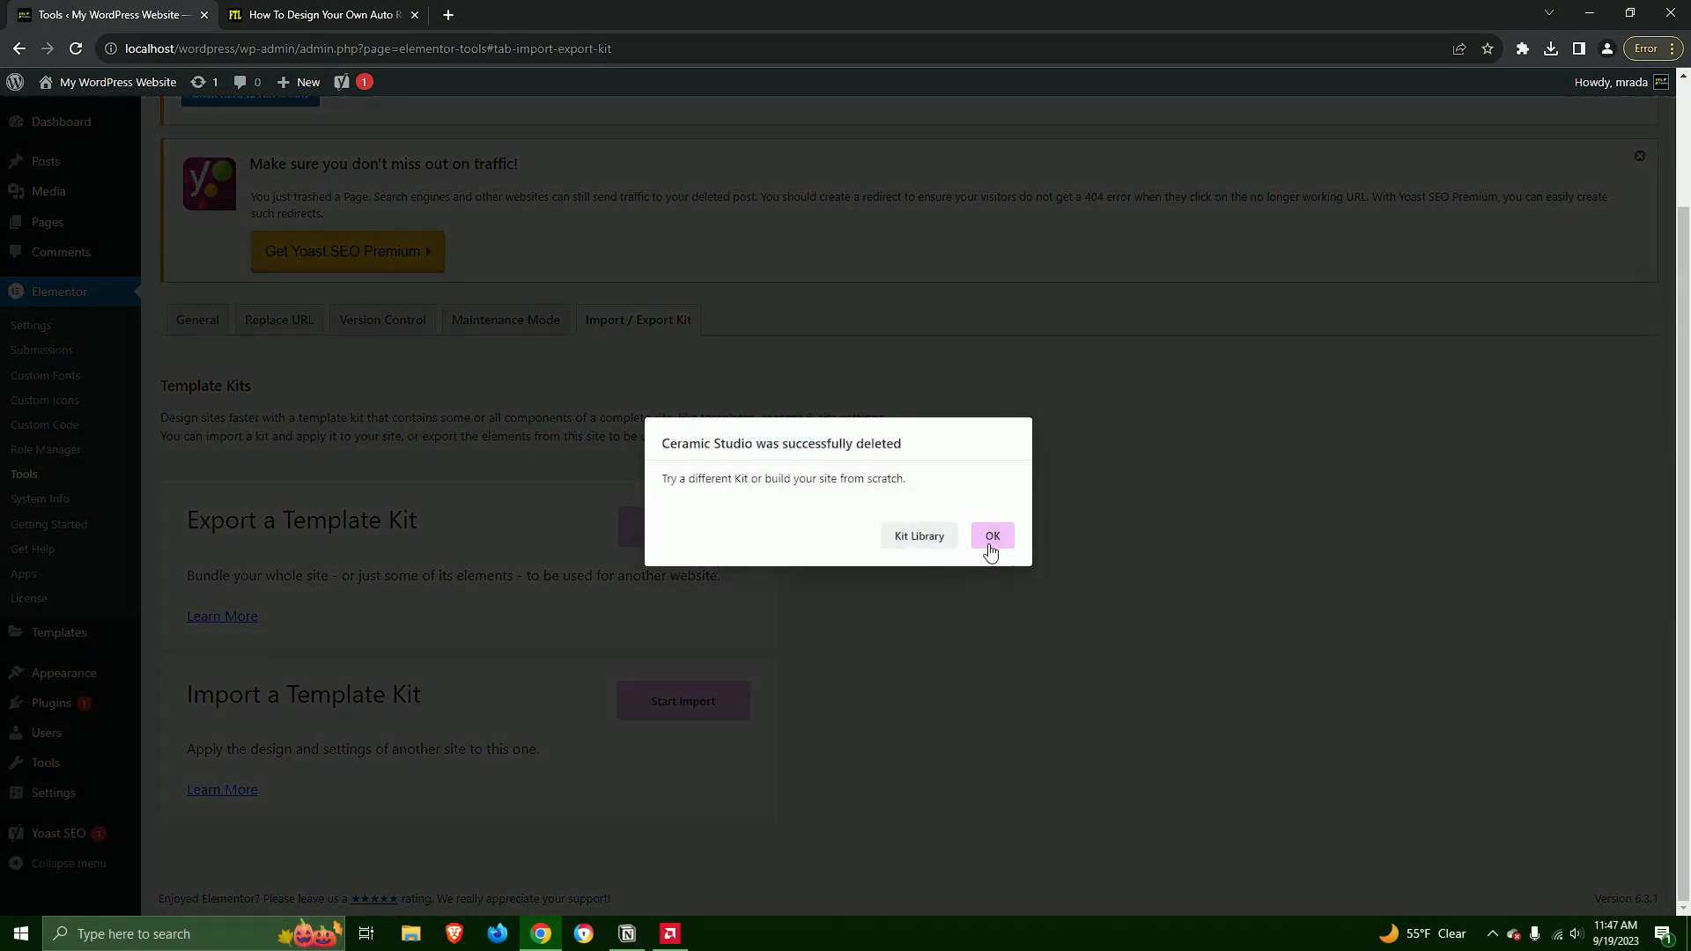
click(990, 546)
scroll(1092, 705, up, 2)
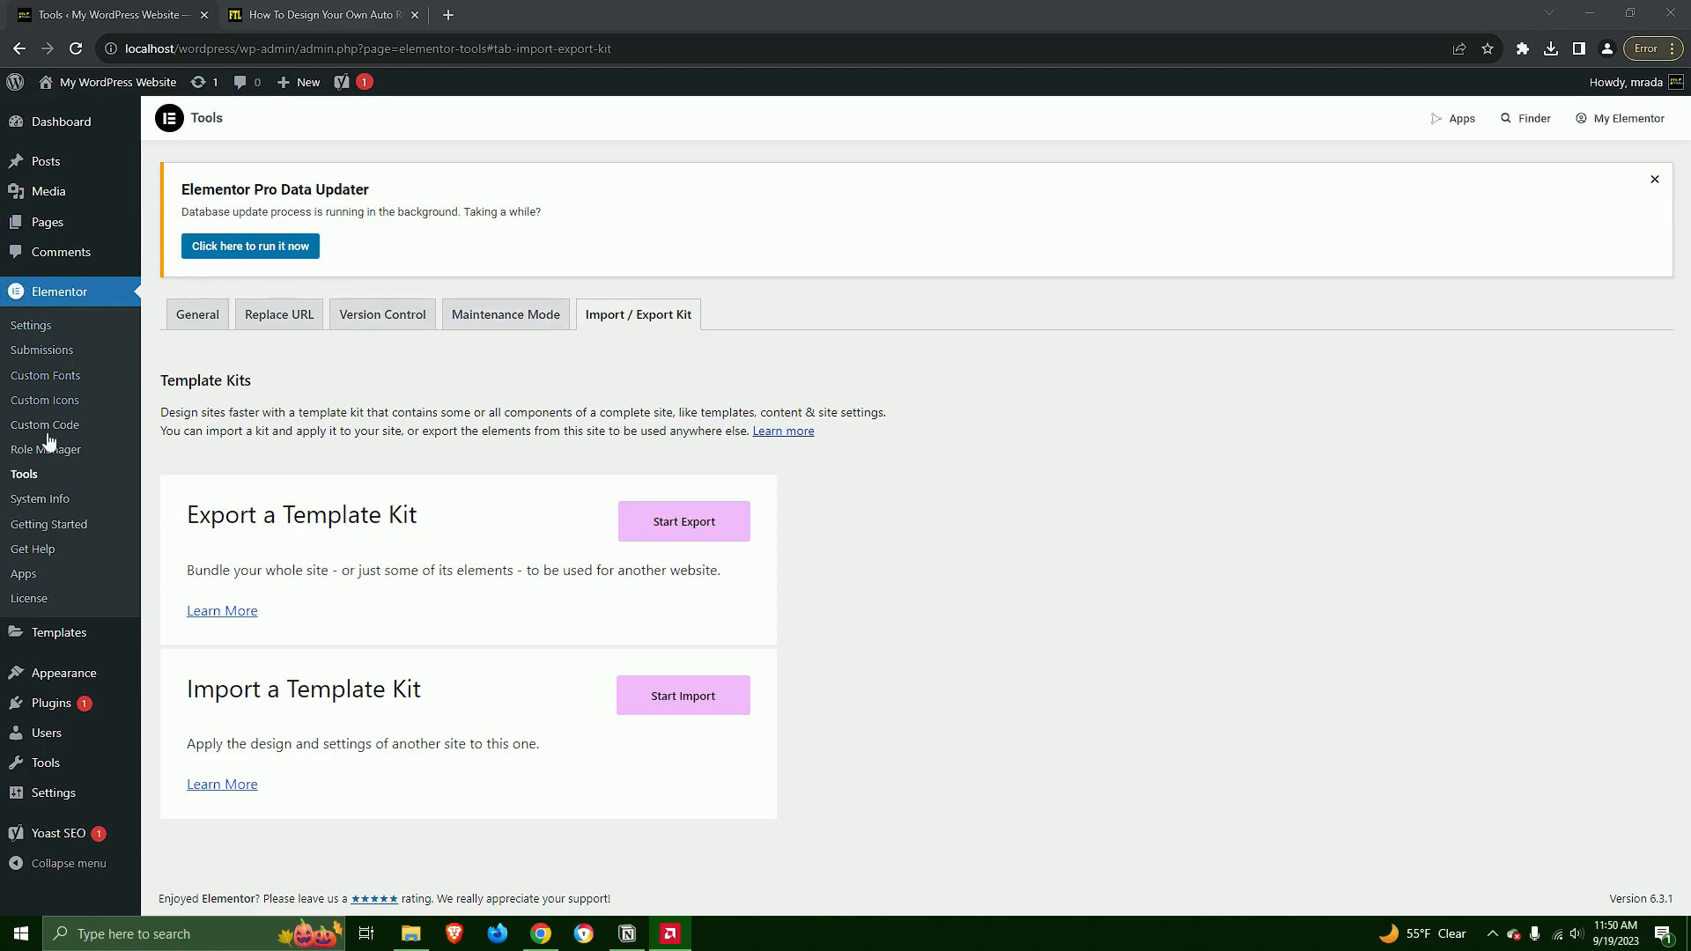
Import the auto repair shop header template from the Downloads folder into the Theme Builder library
mouse_move(37, 634)
click(185, 686)
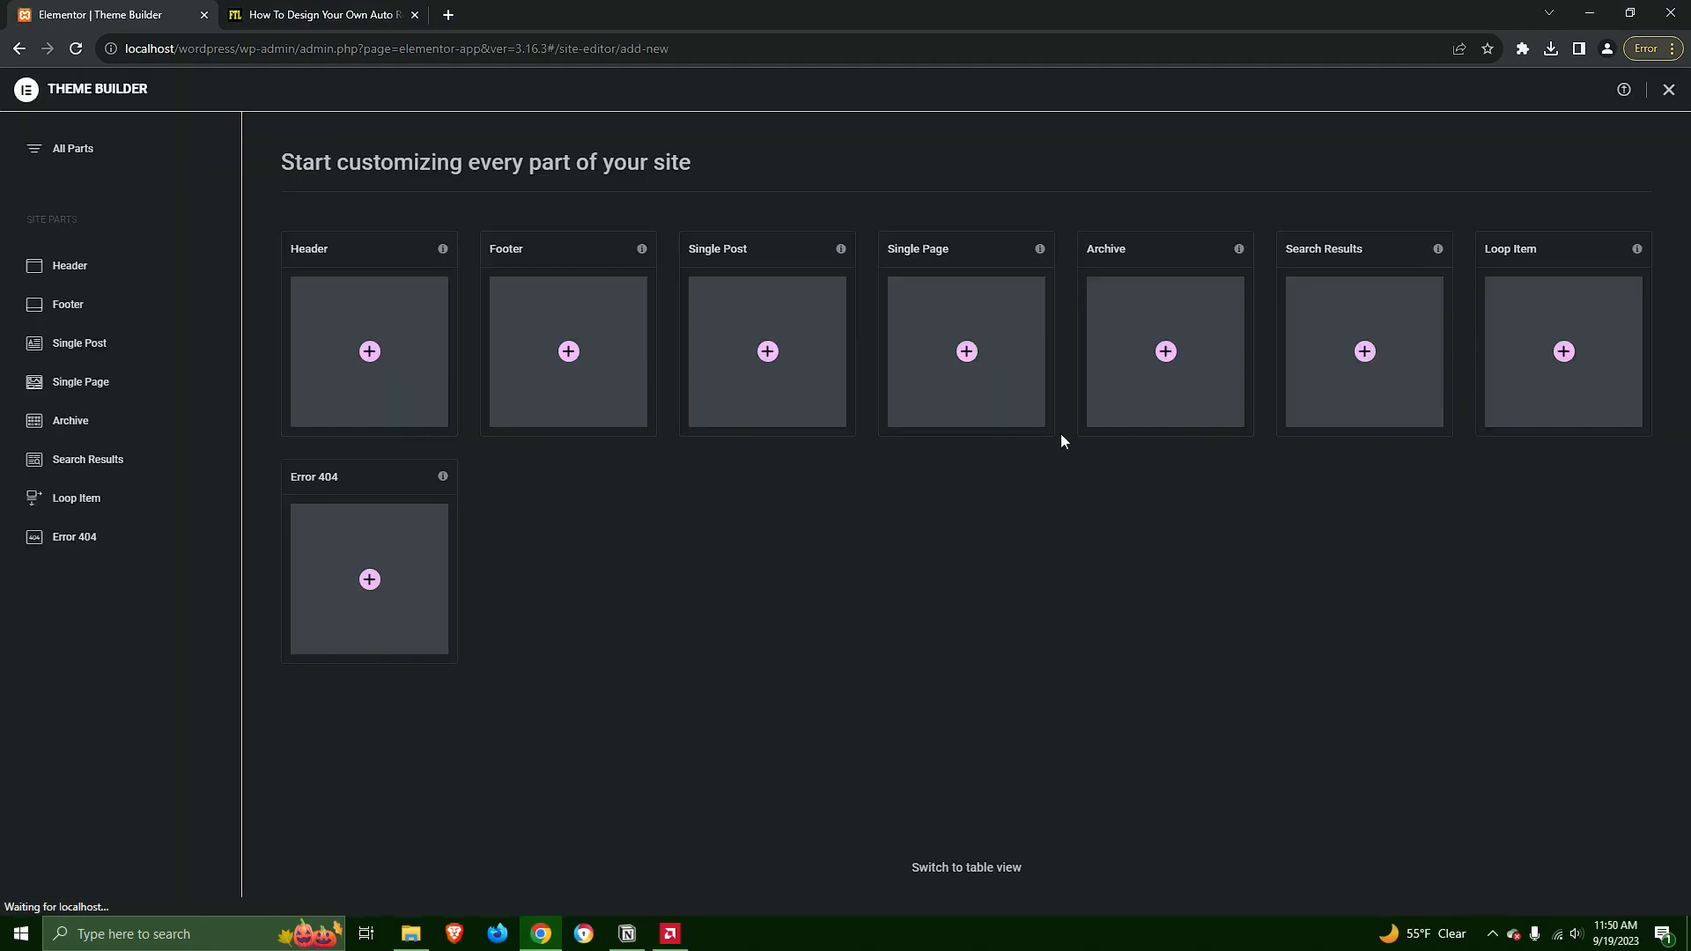
click(1624, 93)
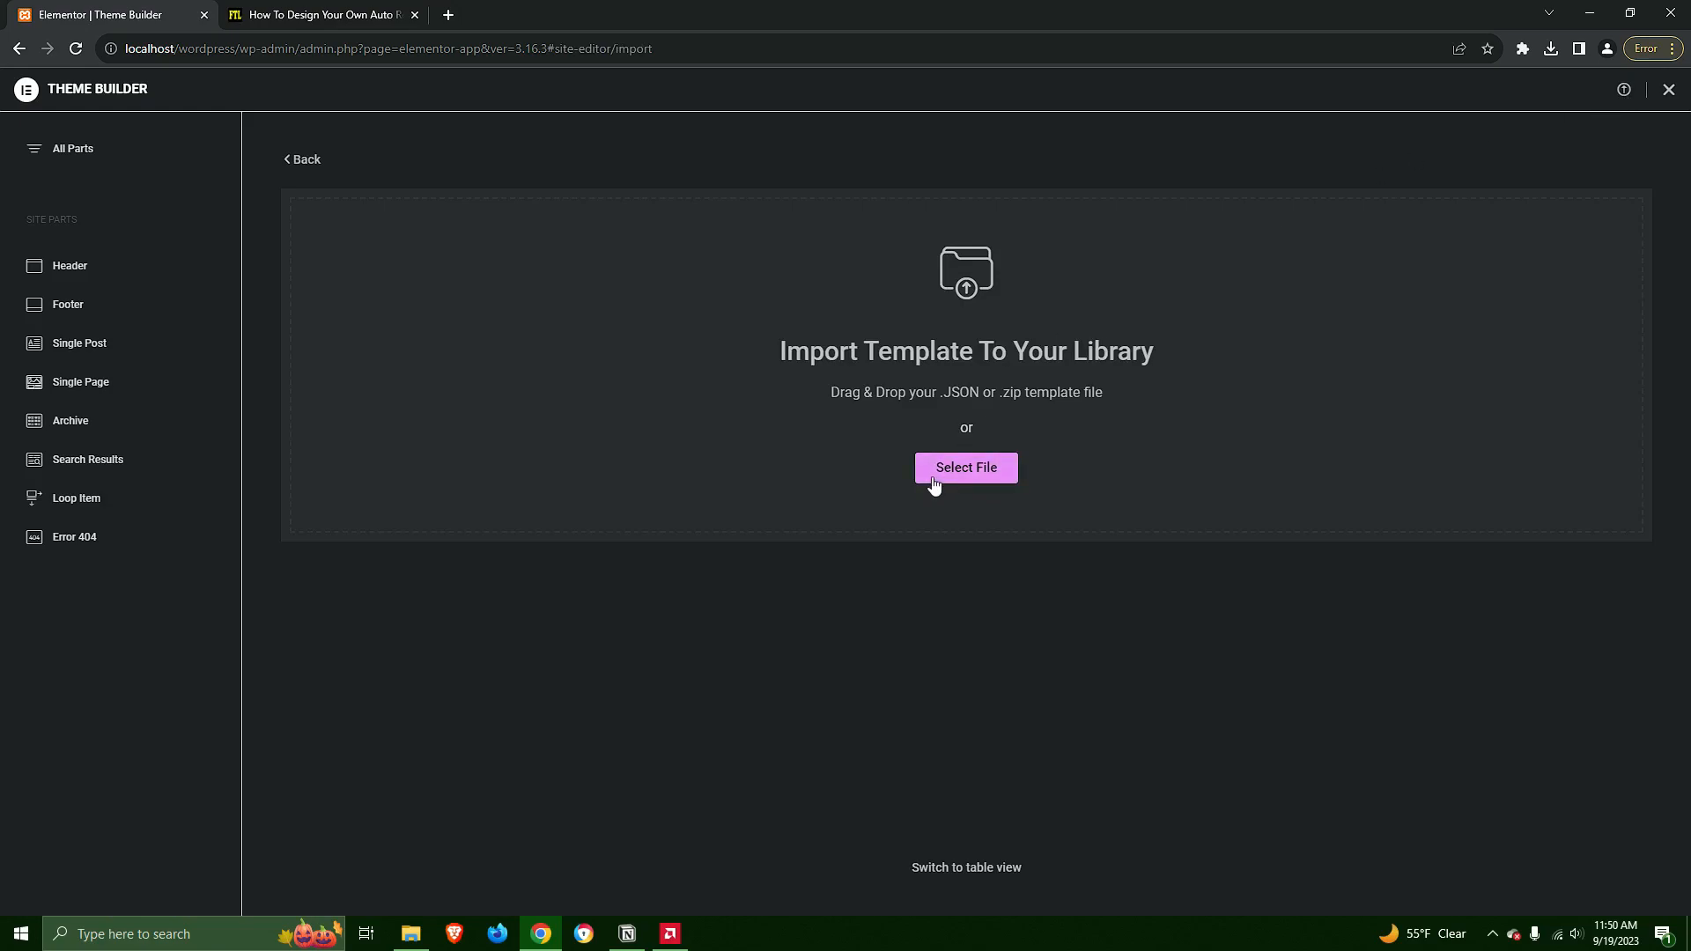
click(410, 934)
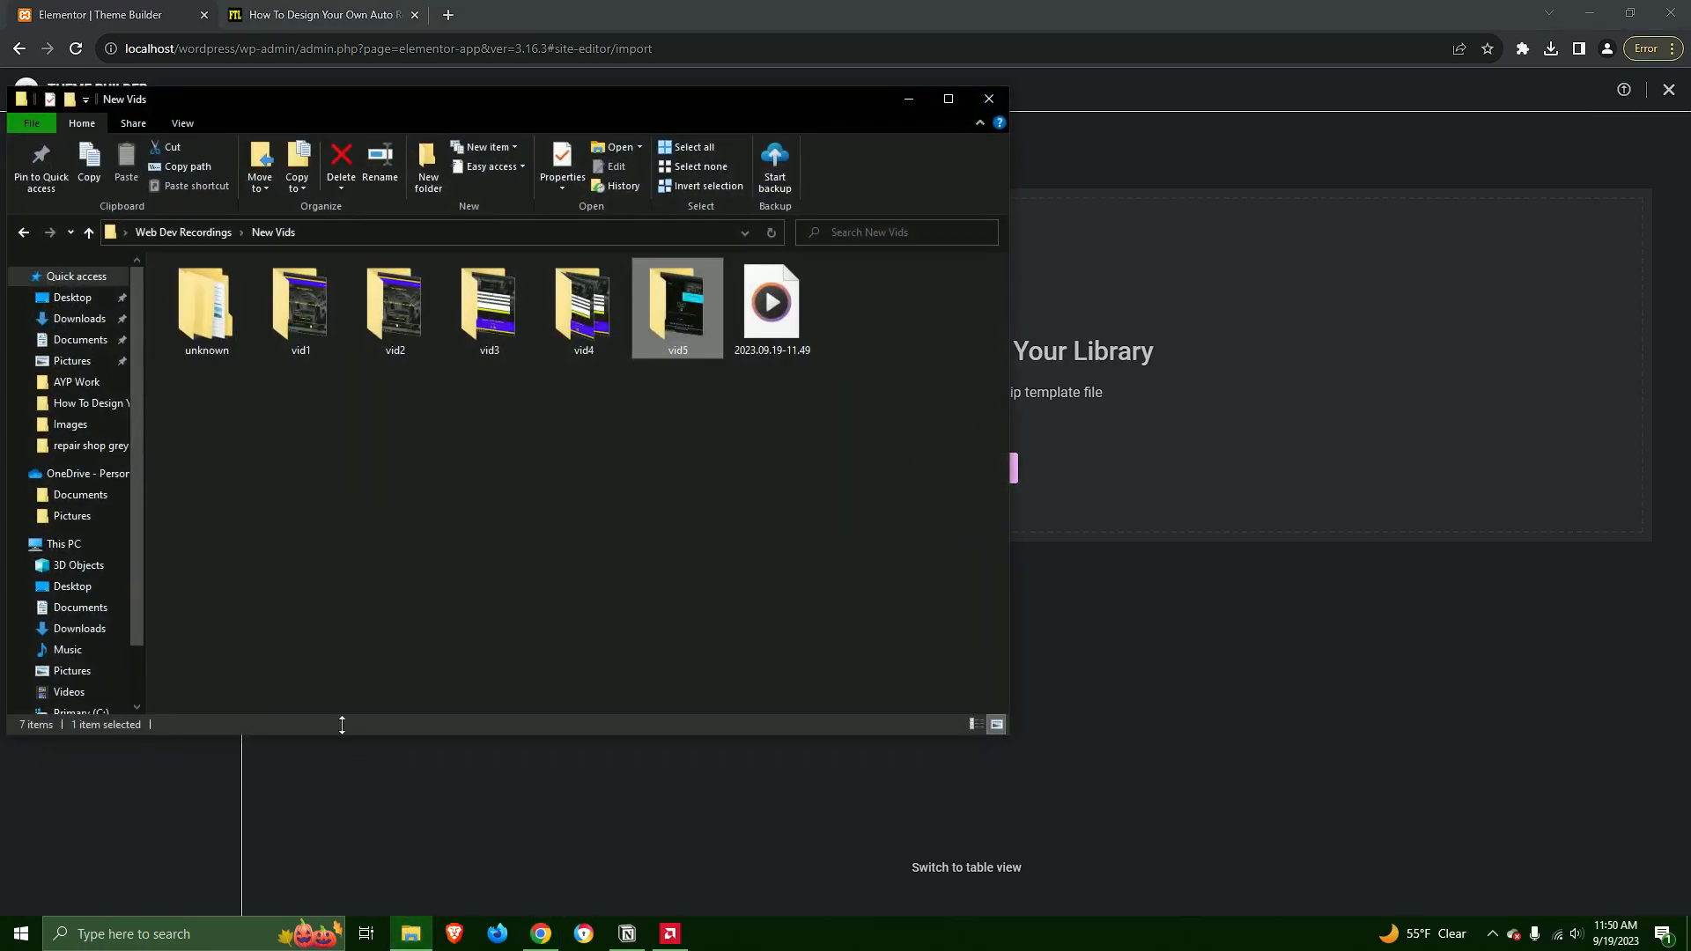
click(80, 318)
drag(222, 313, 1283, 357)
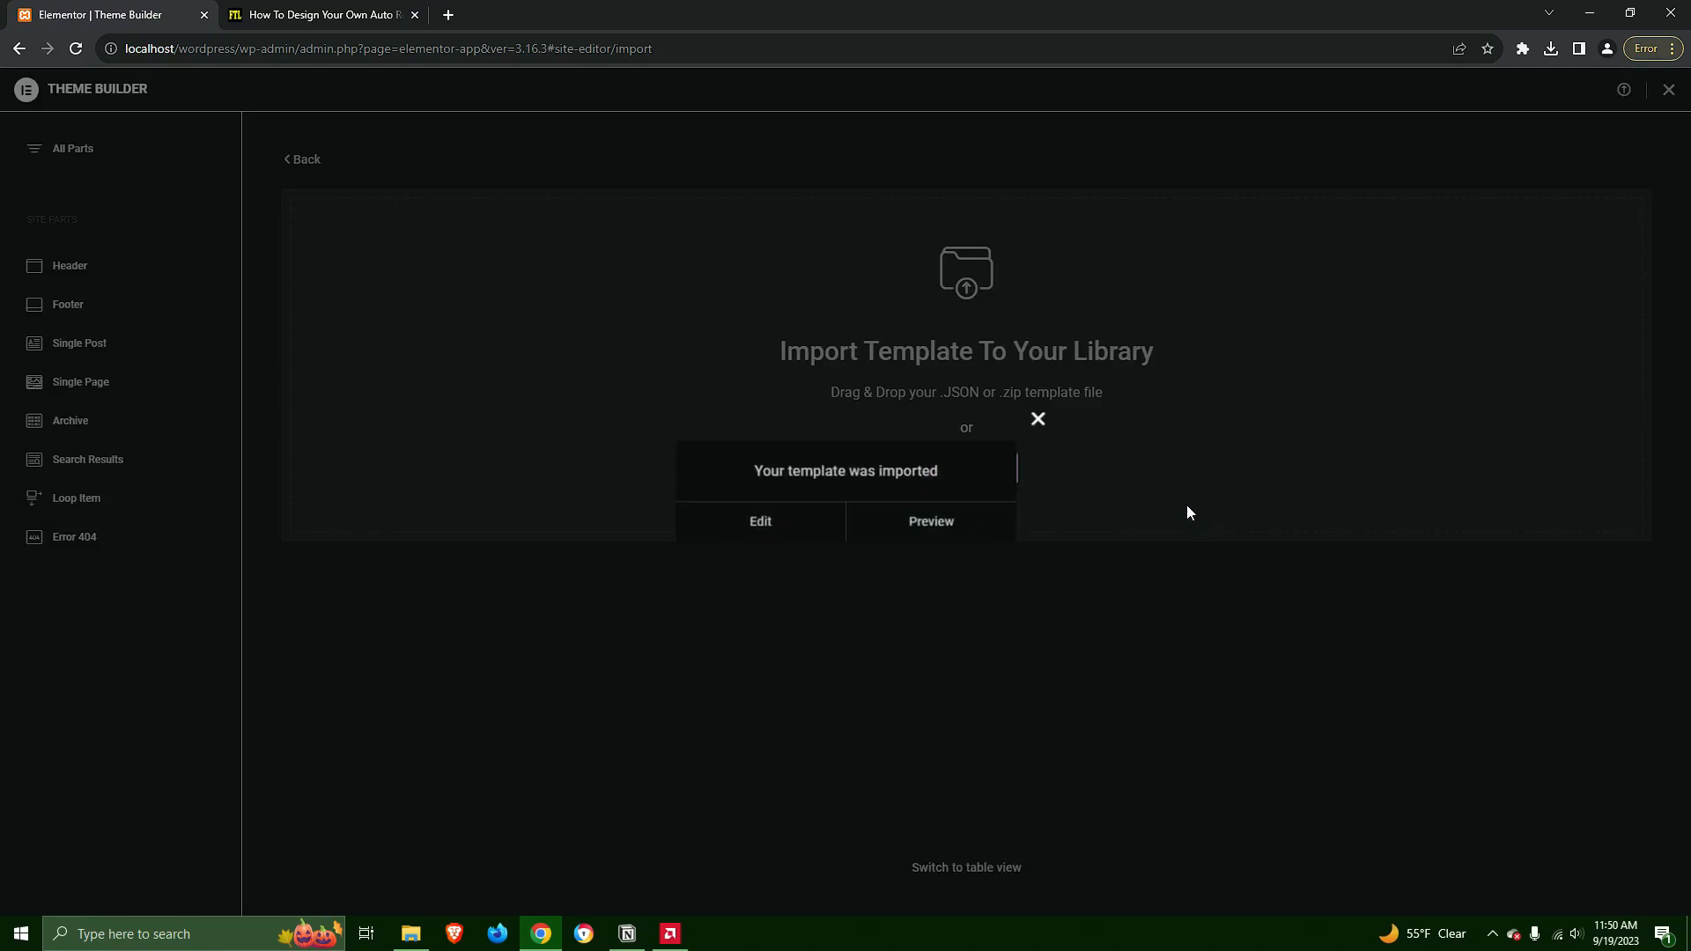
click(1353, 533)
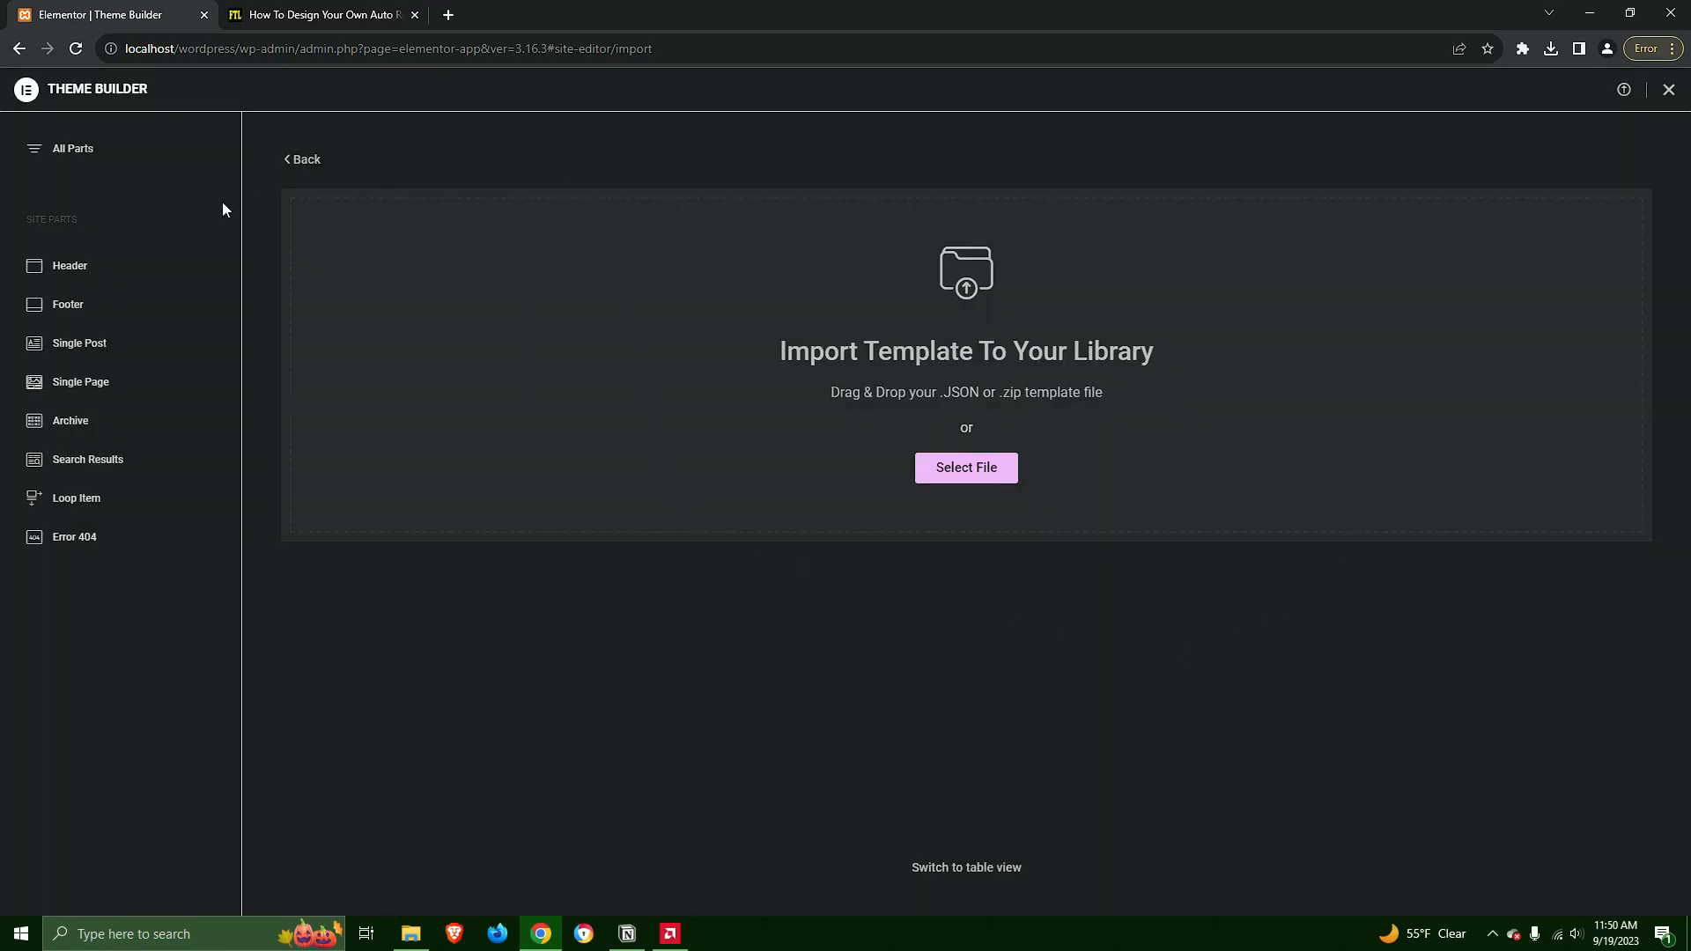
Set the Auto Repair Shop Header's display condition to include the Entire Site and save it
click(64, 274)
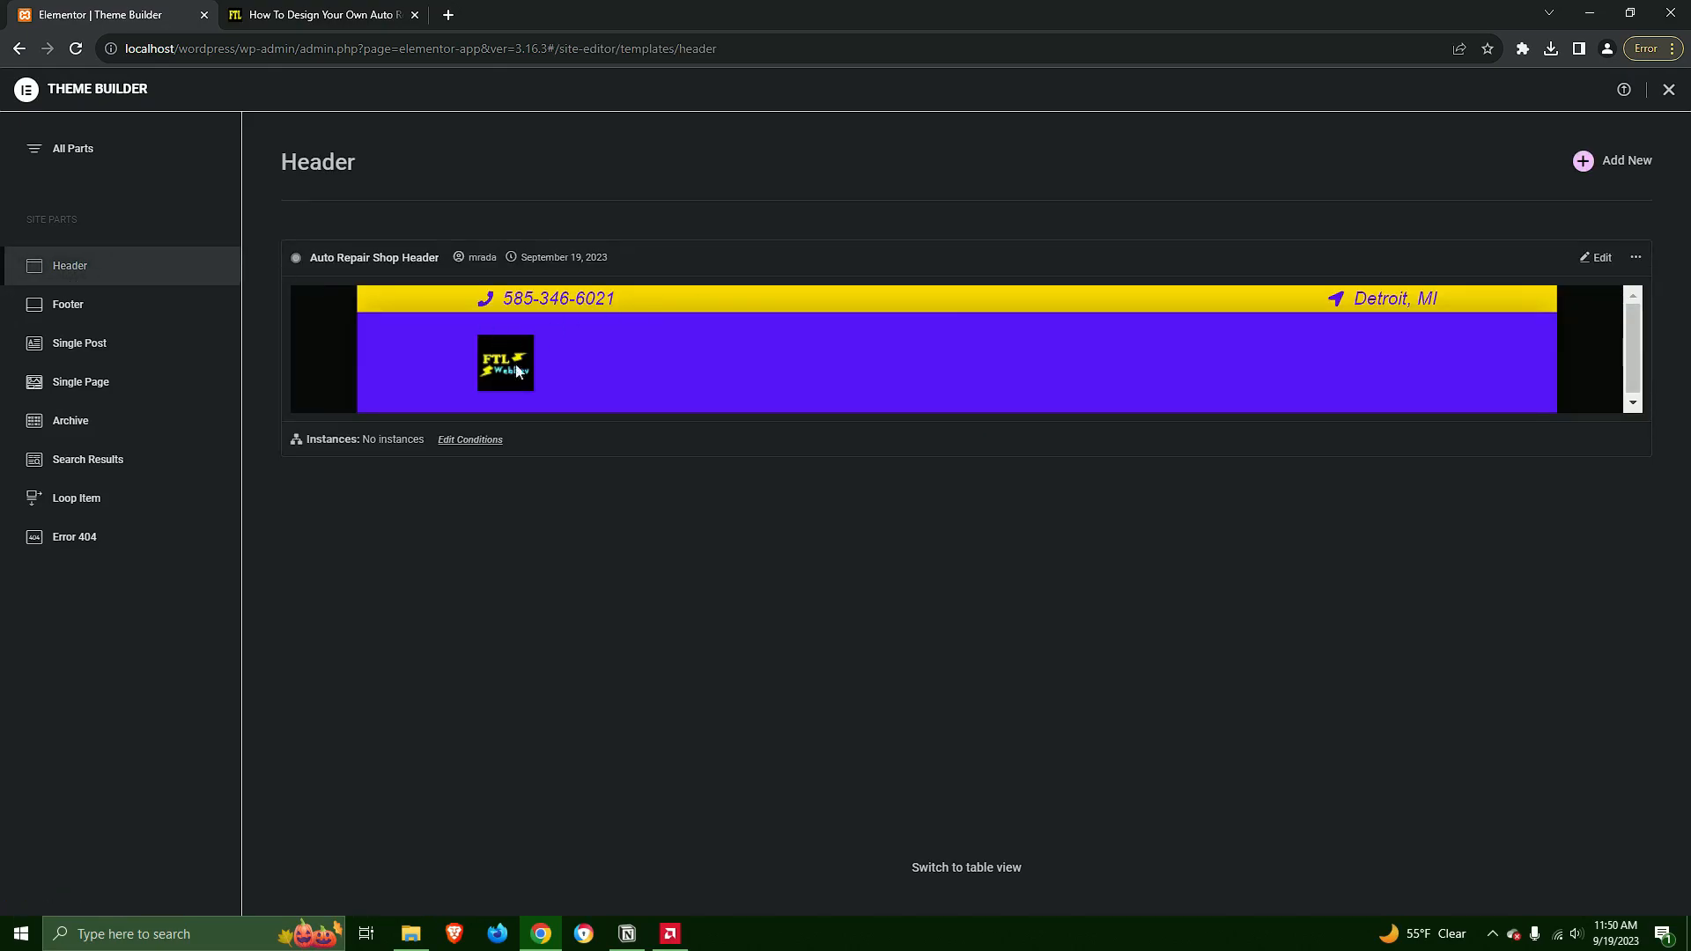
click(474, 441)
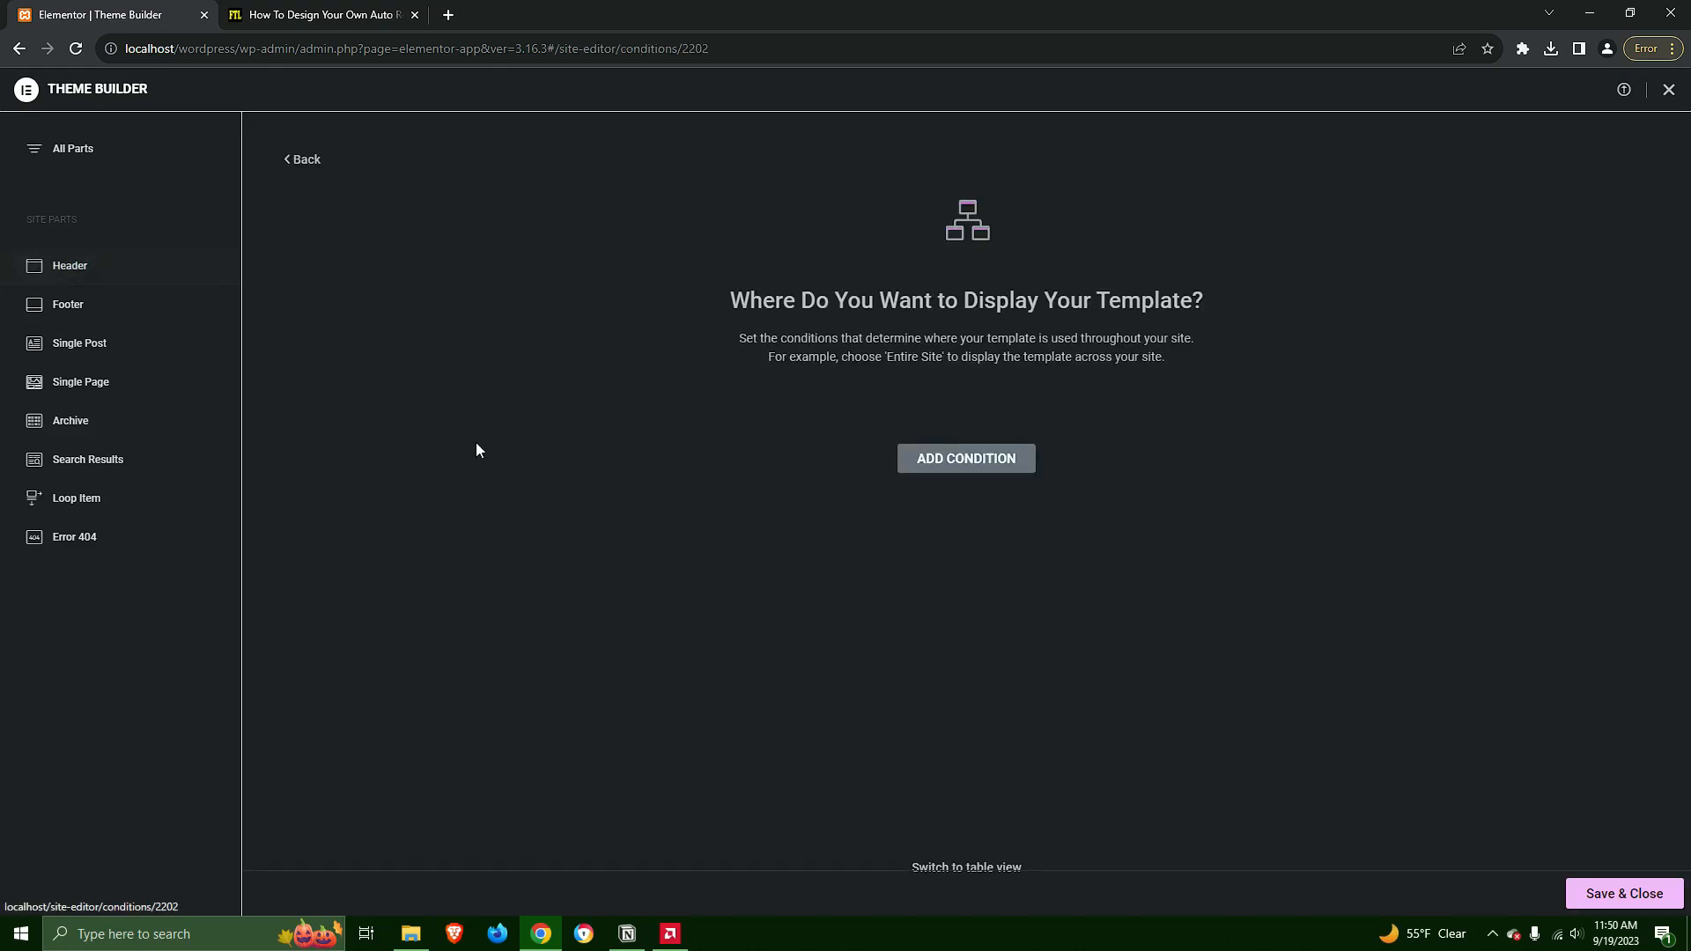
click(1021, 466)
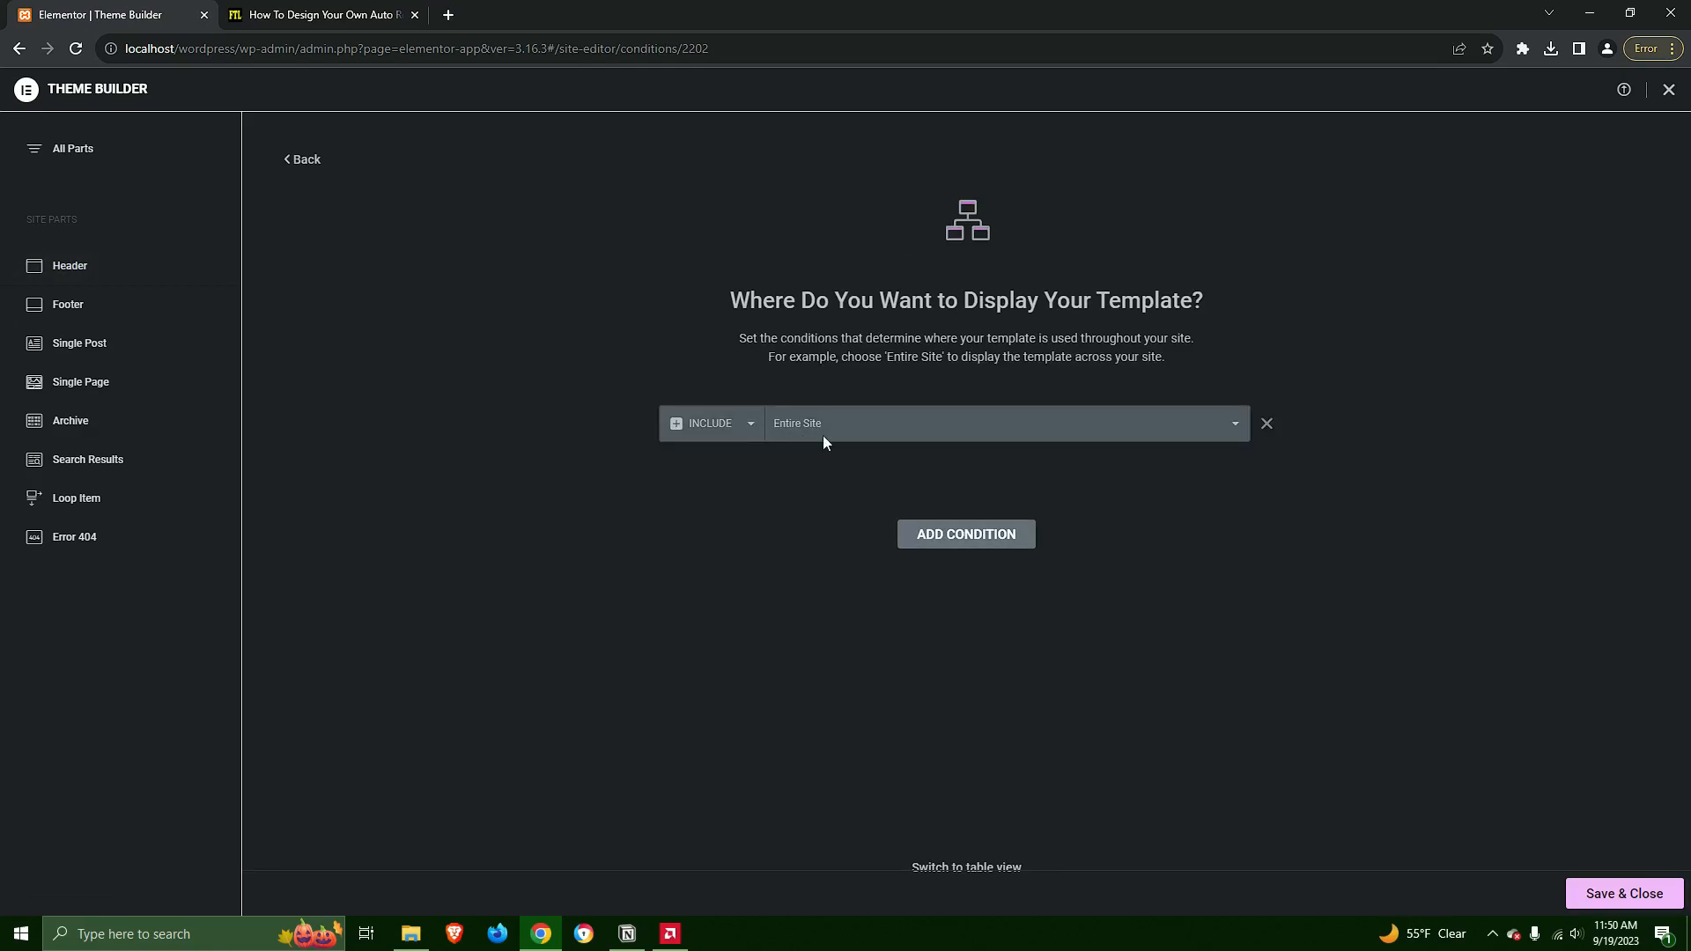
click(1618, 892)
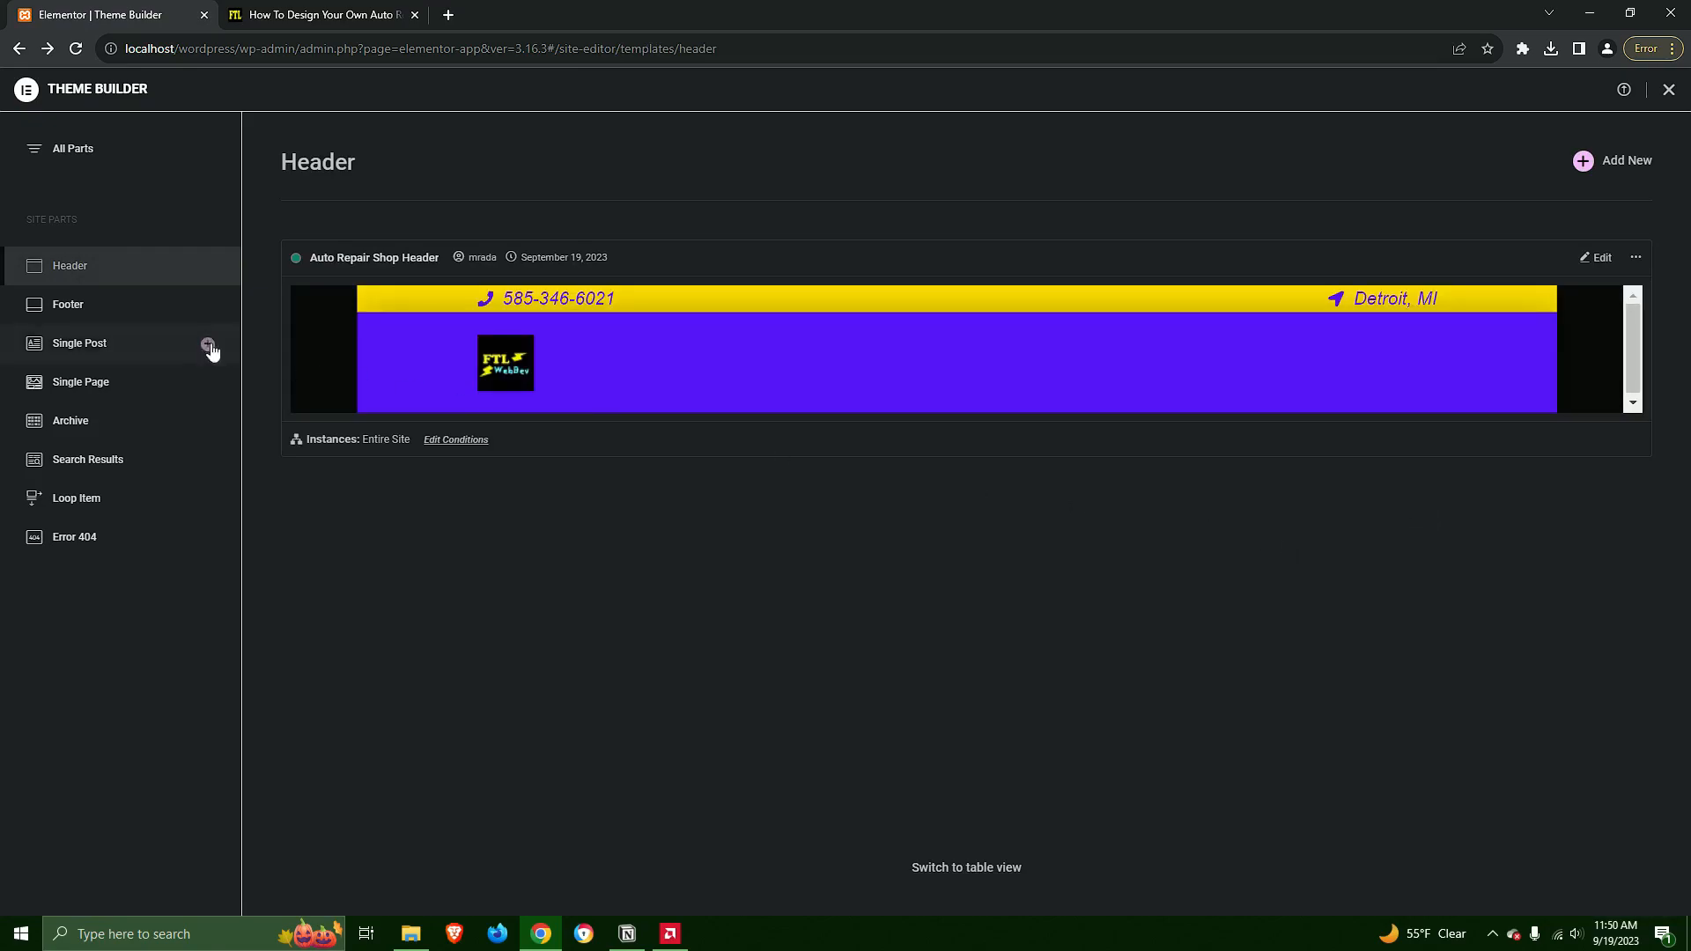
Add a display condition to the Auto Repair Shop Footer that includes the Entire Site, and save it
click(101, 312)
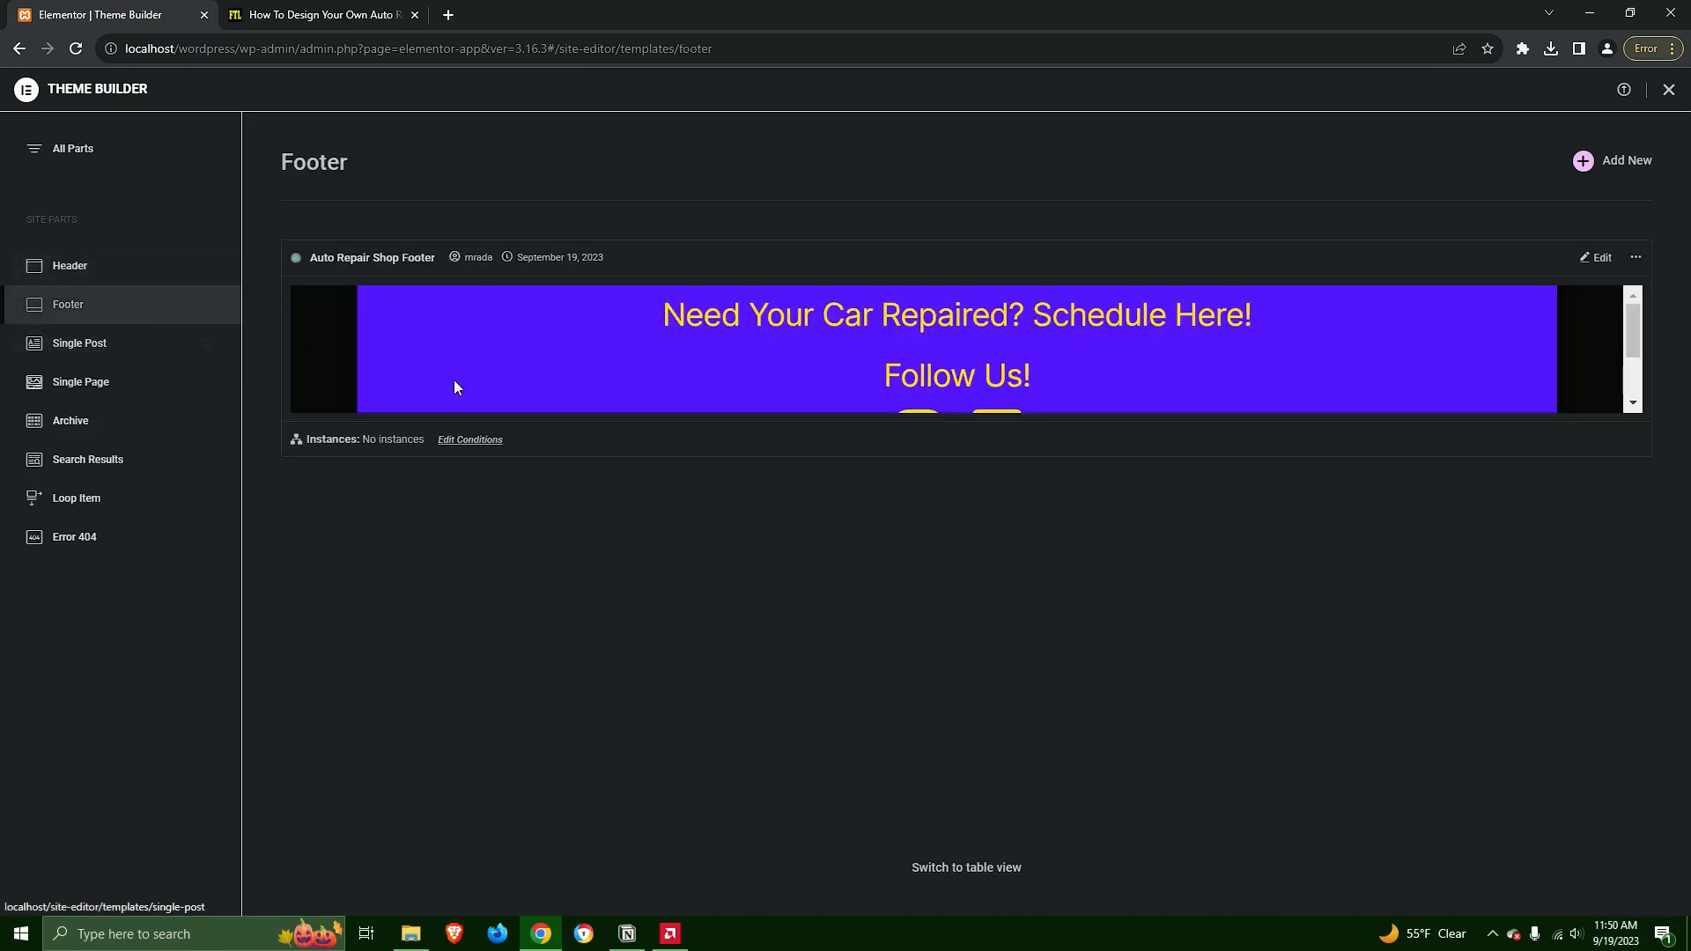
click(471, 443)
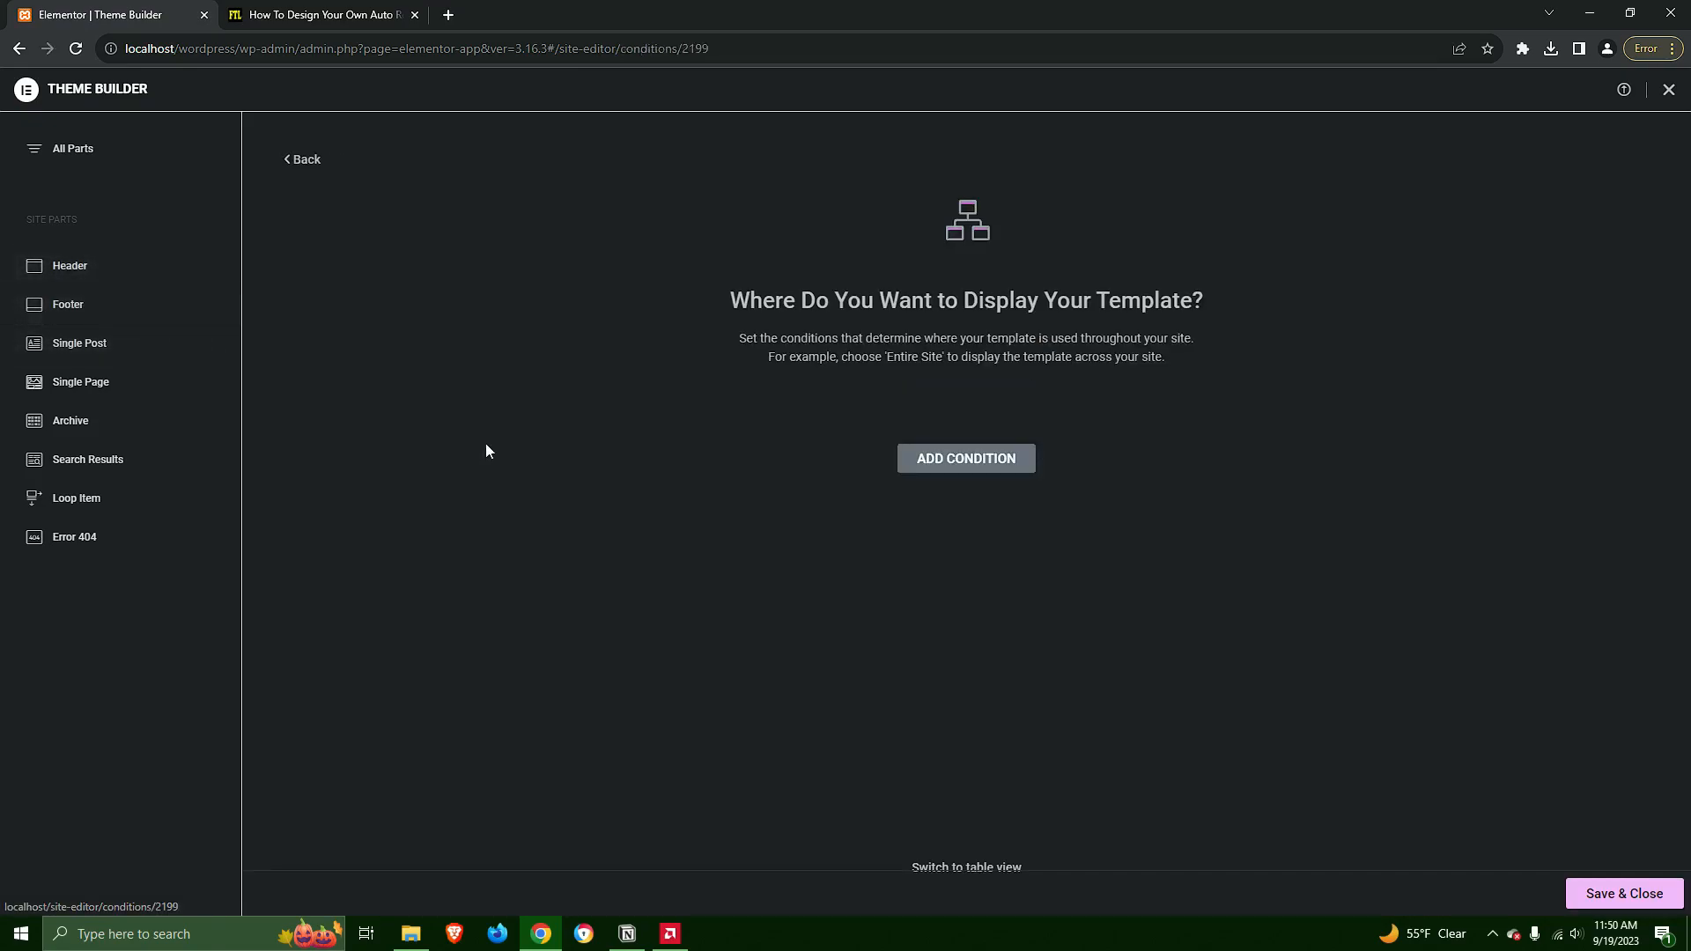
click(919, 460)
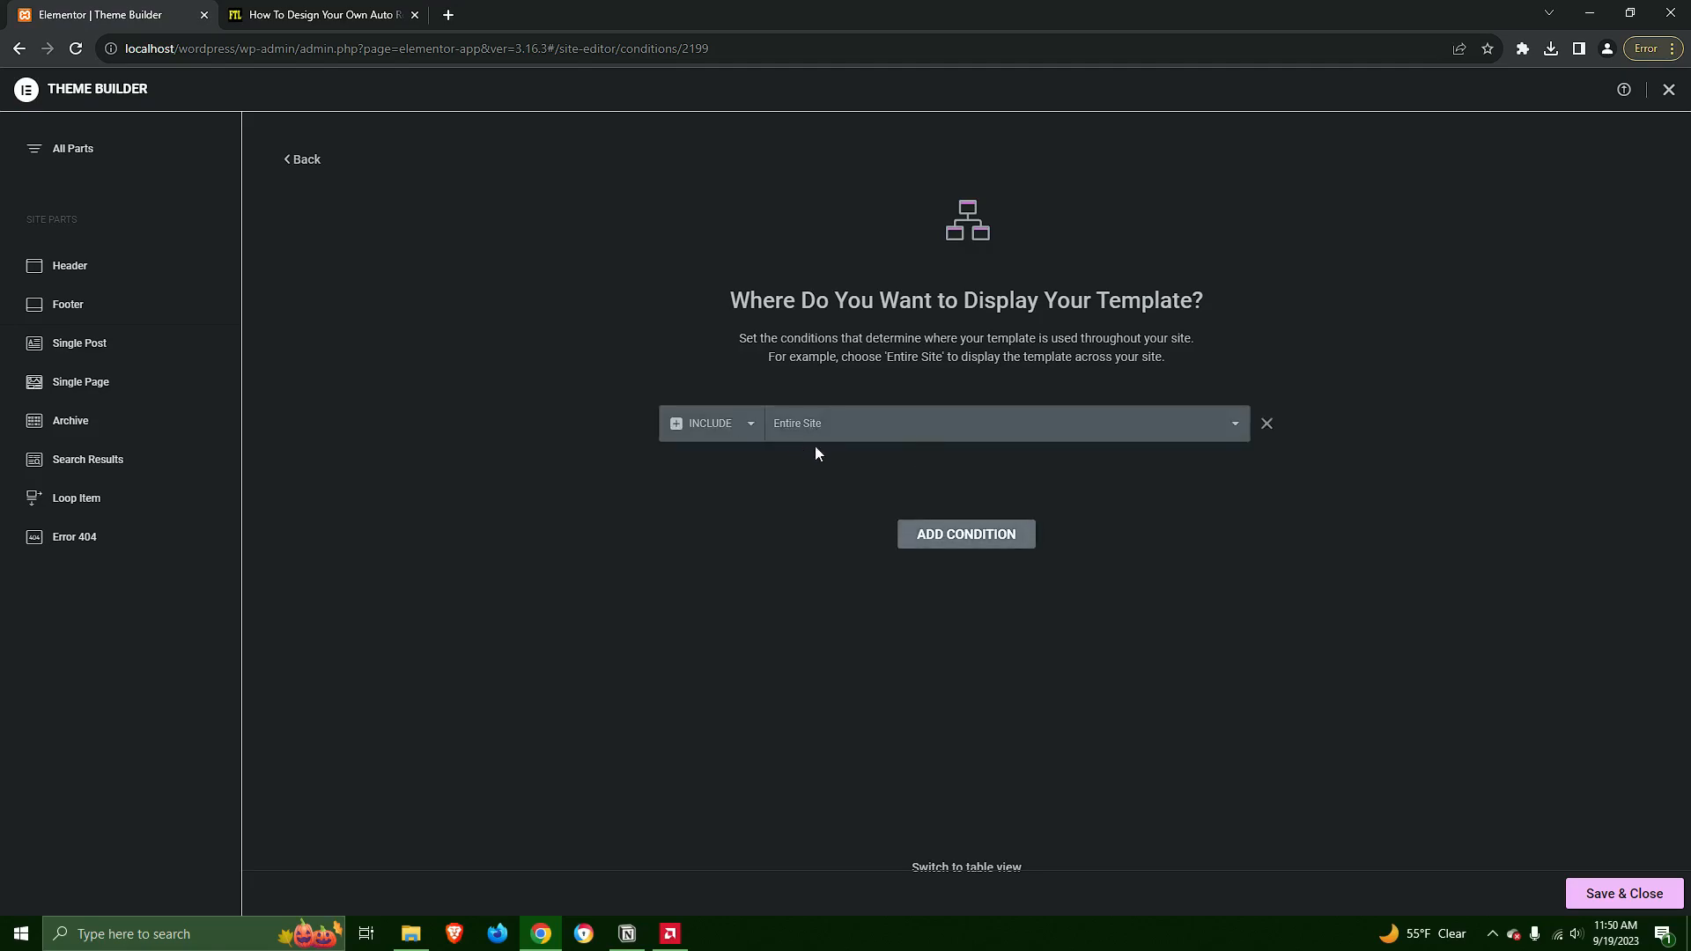
click(1624, 893)
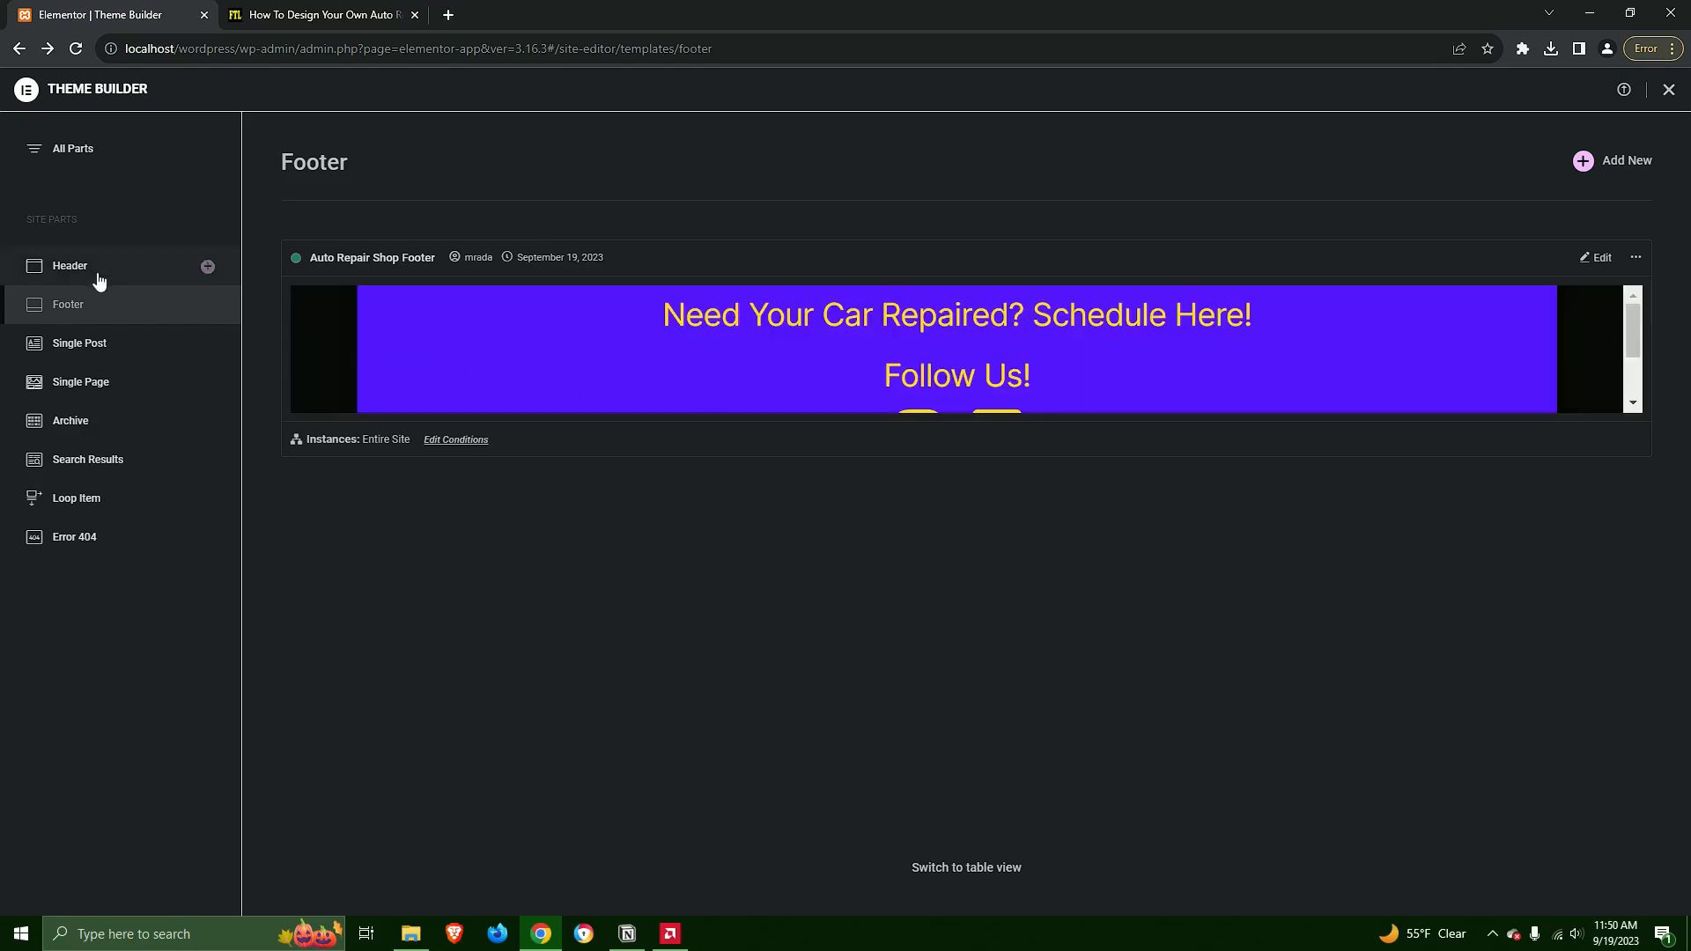
Open the Auto Repair Shop Header in the Elementor editor and go to the site identity settings from its Site Logo widget
click(94, 273)
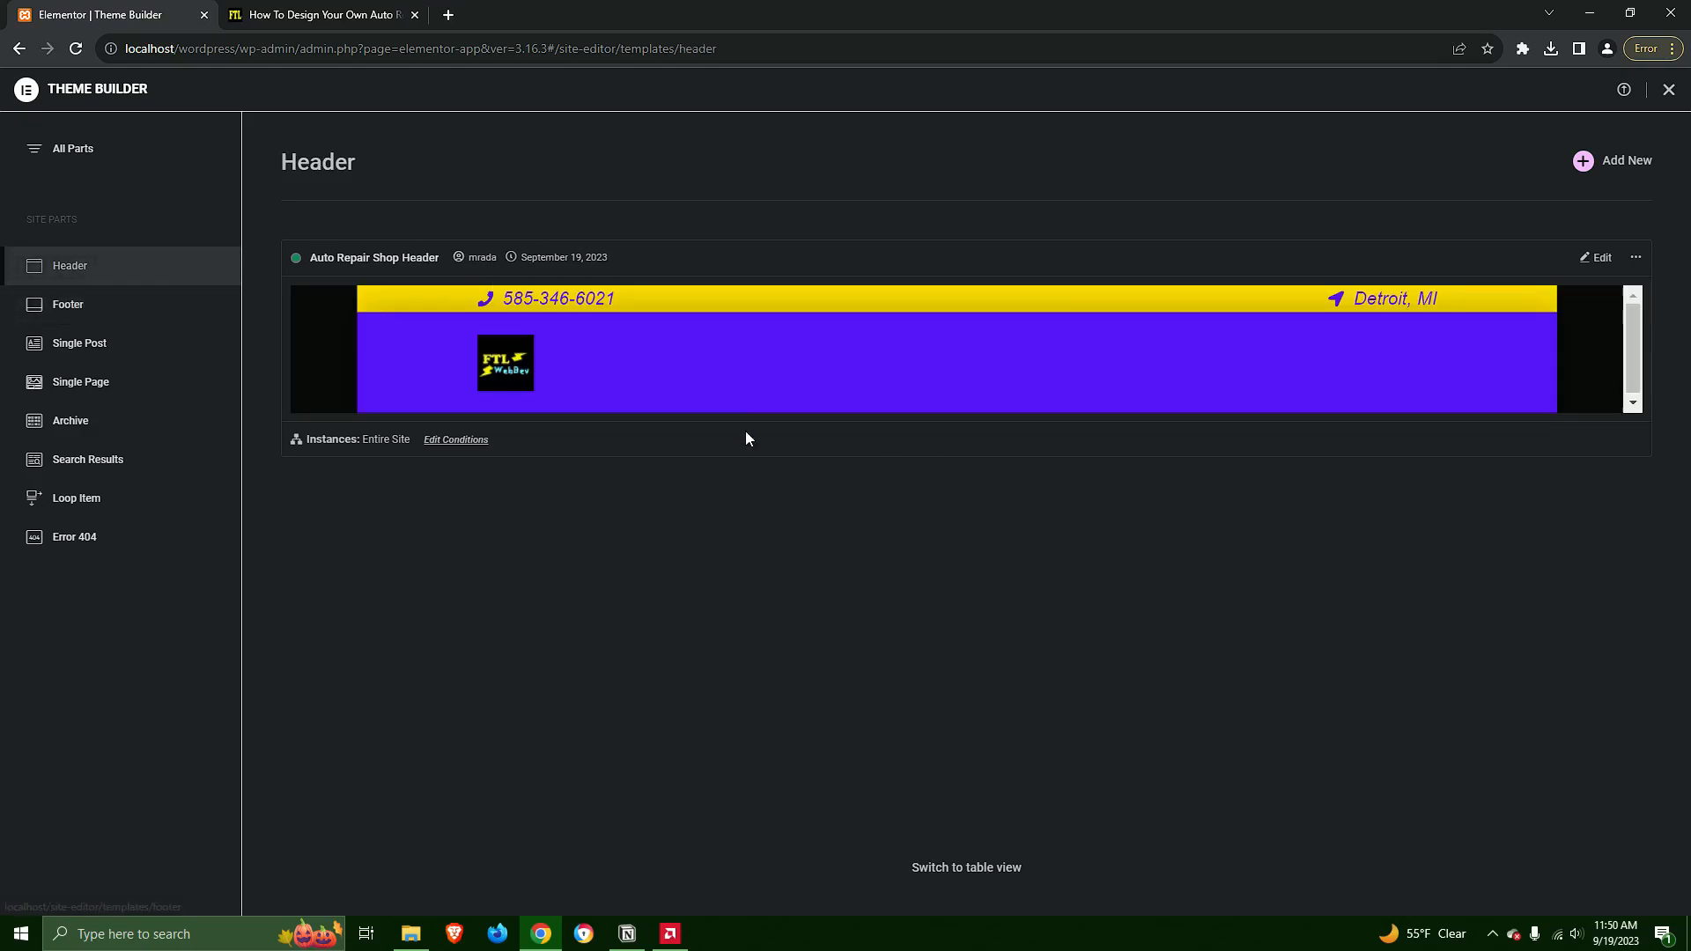
click(1597, 258)
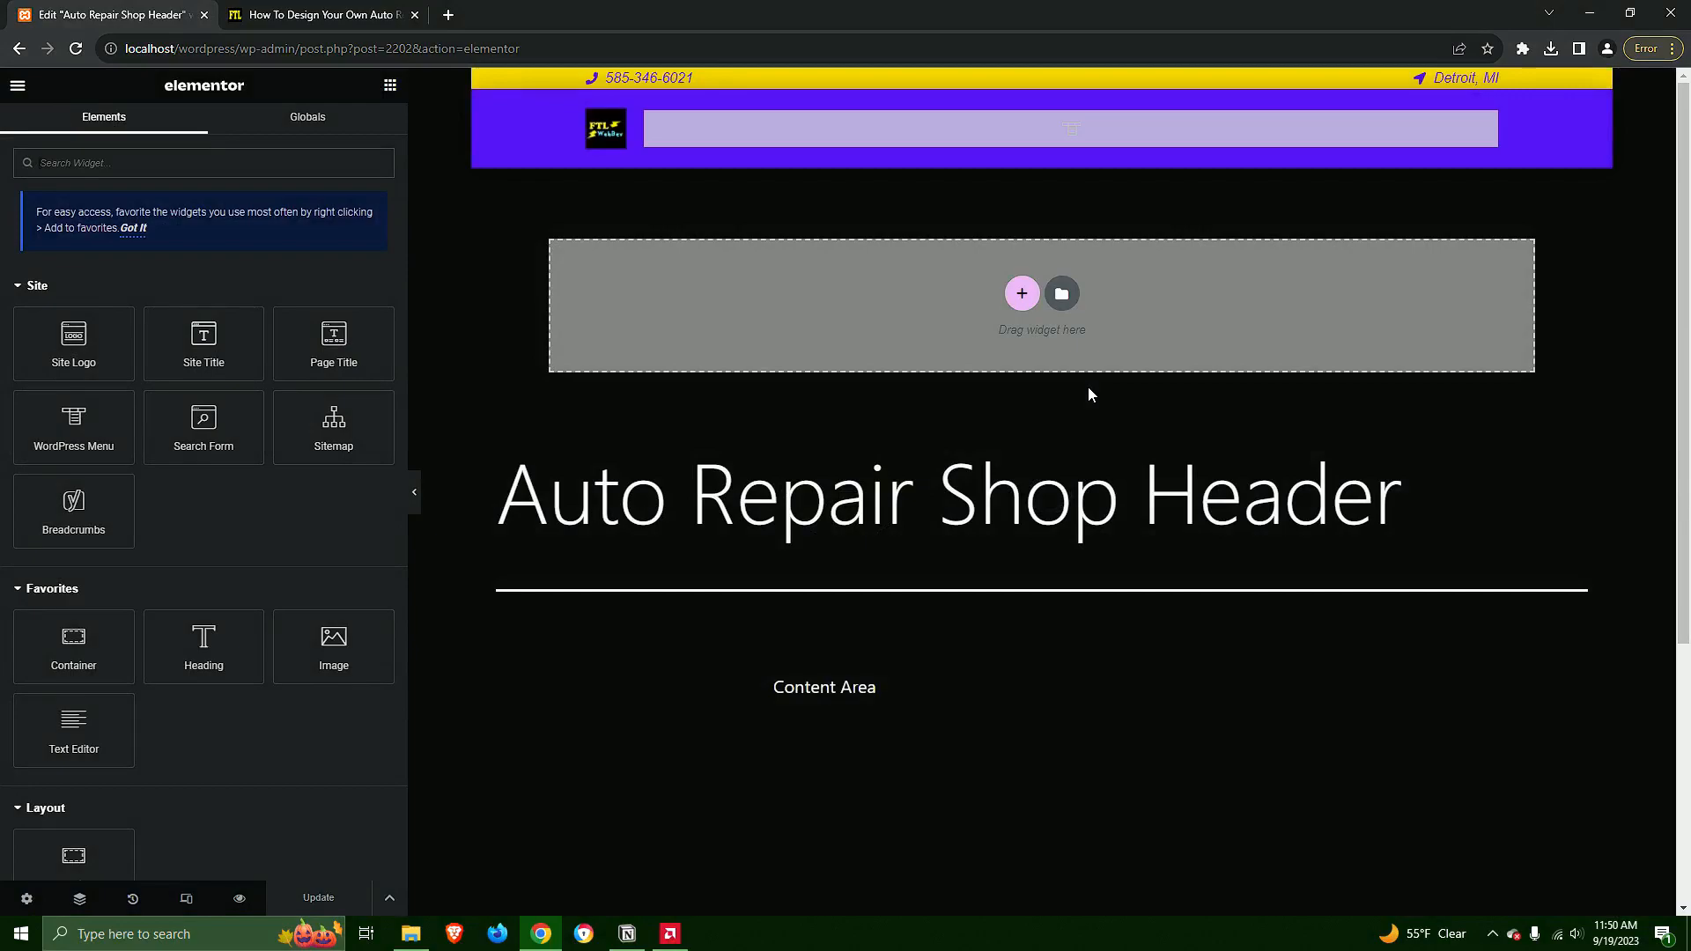
click(614, 123)
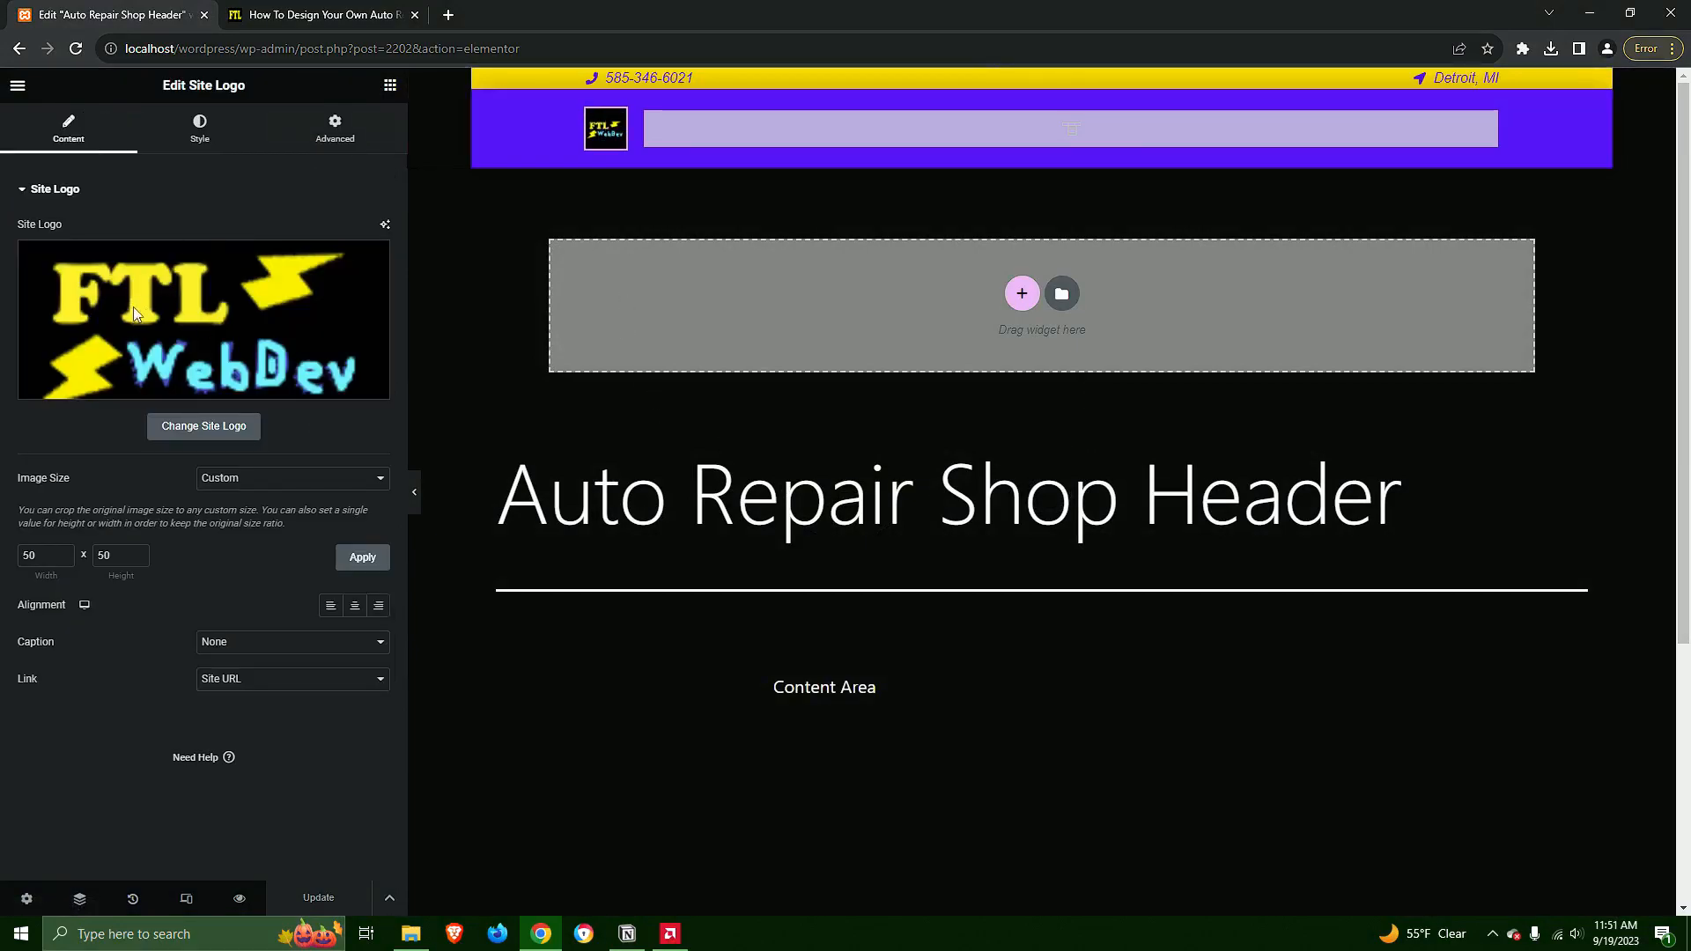
click(215, 427)
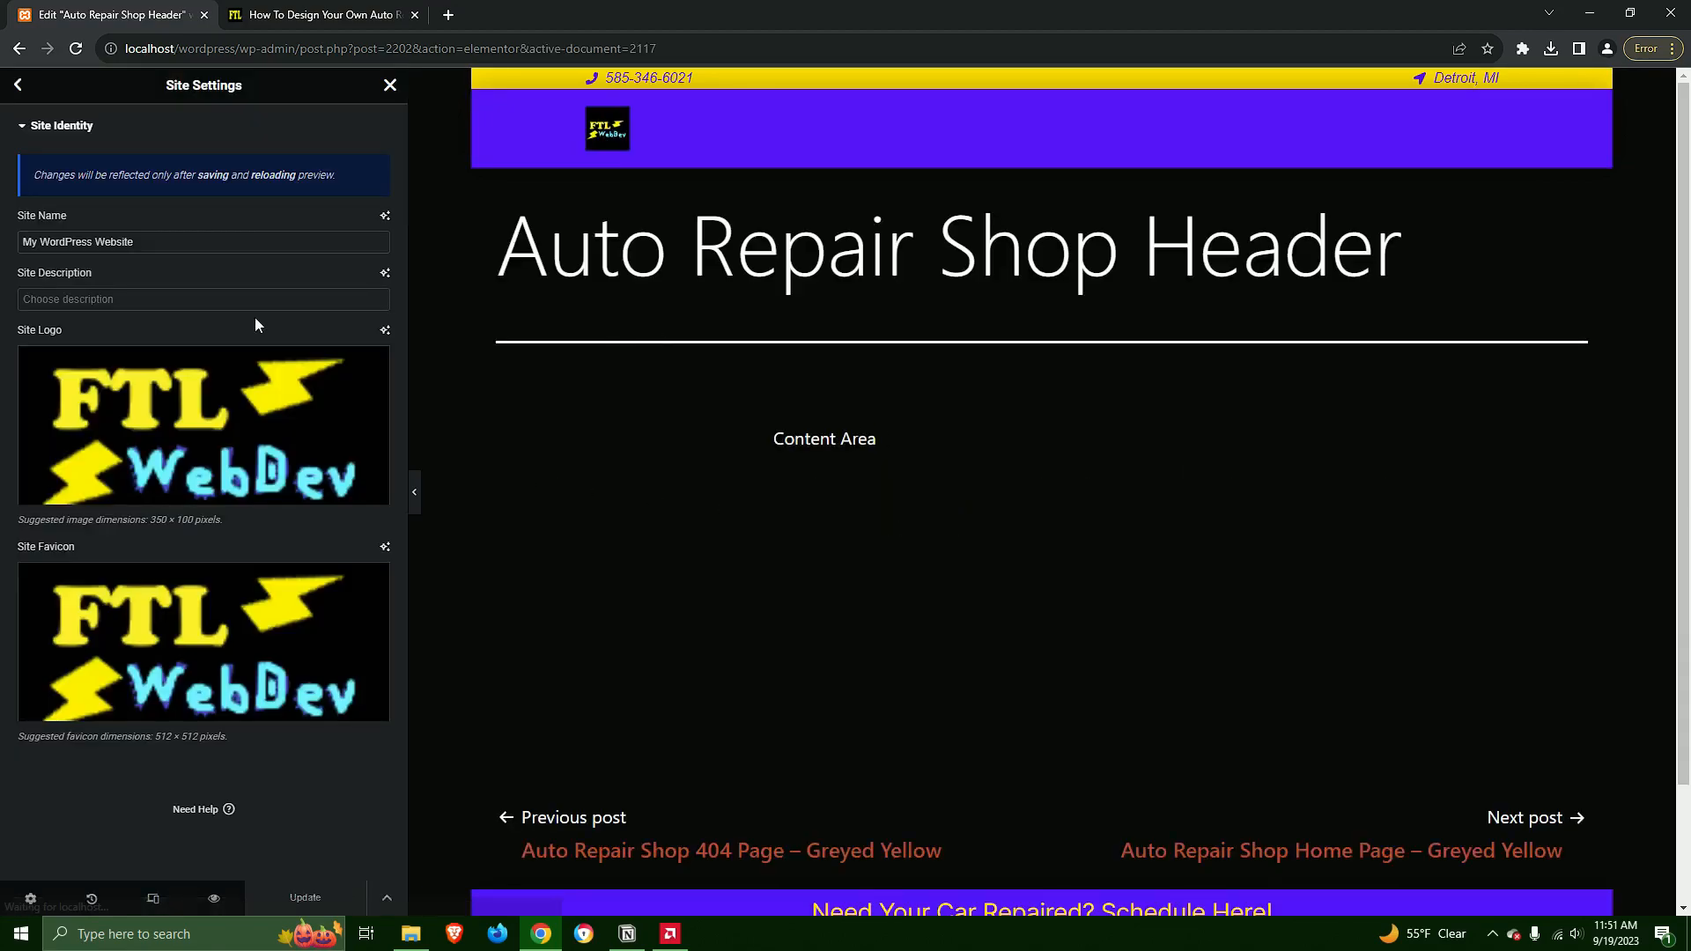
Replace the site logo with profile-icon.png from the media library
mouse_move(195, 437)
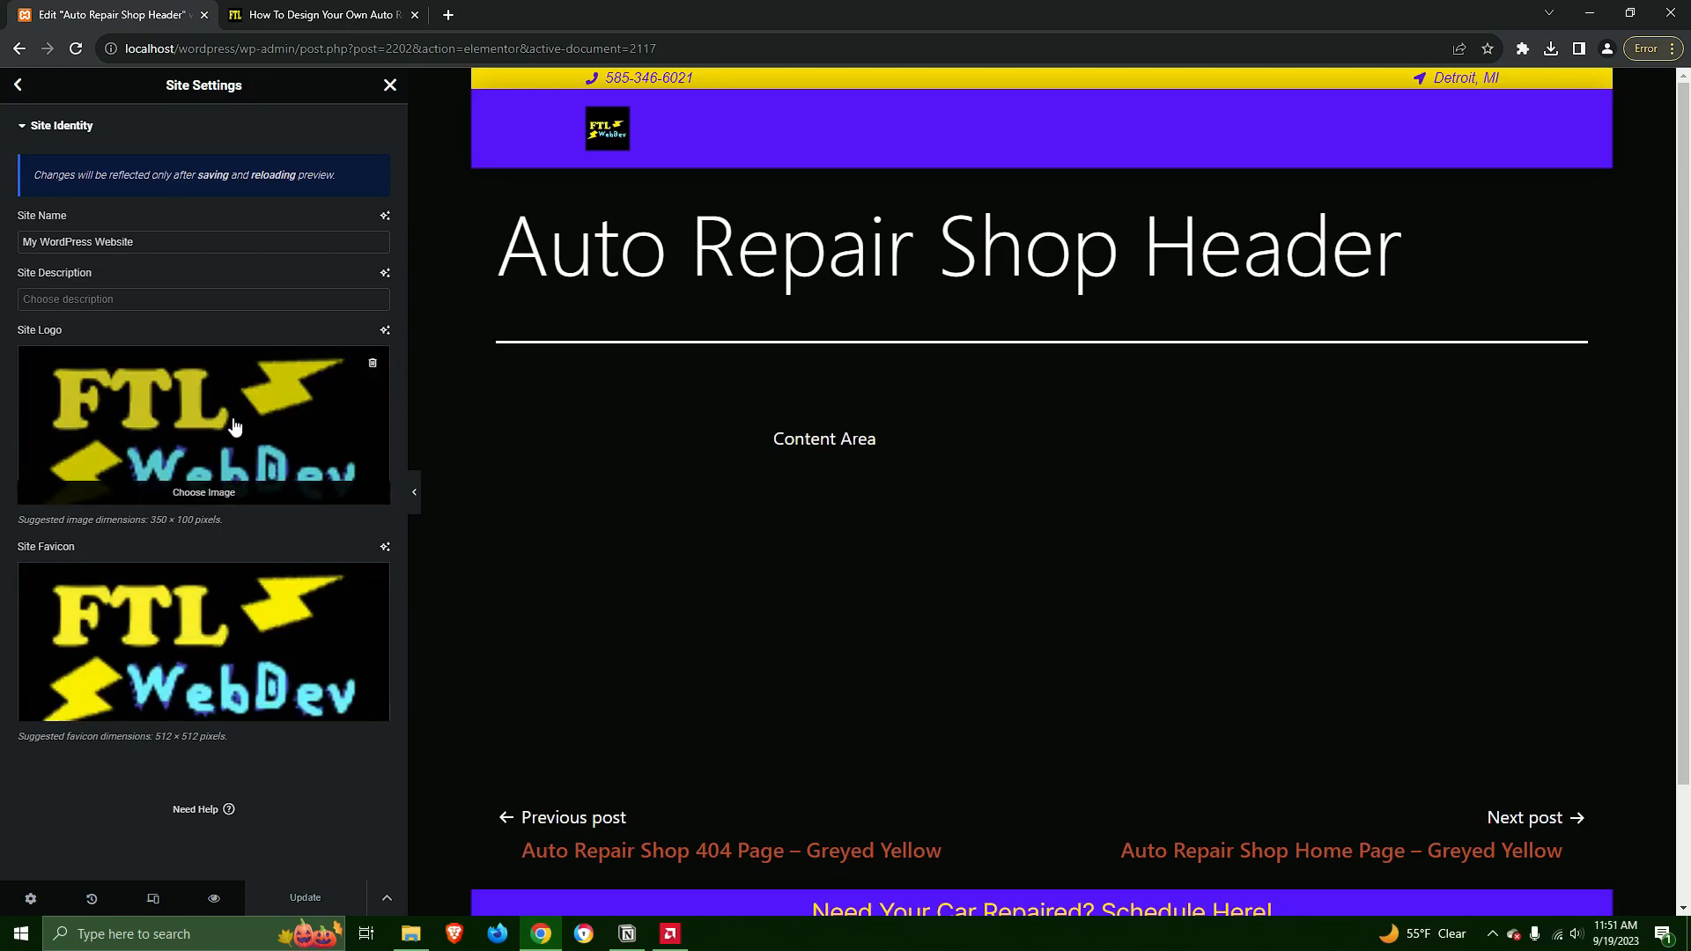
click(234, 426)
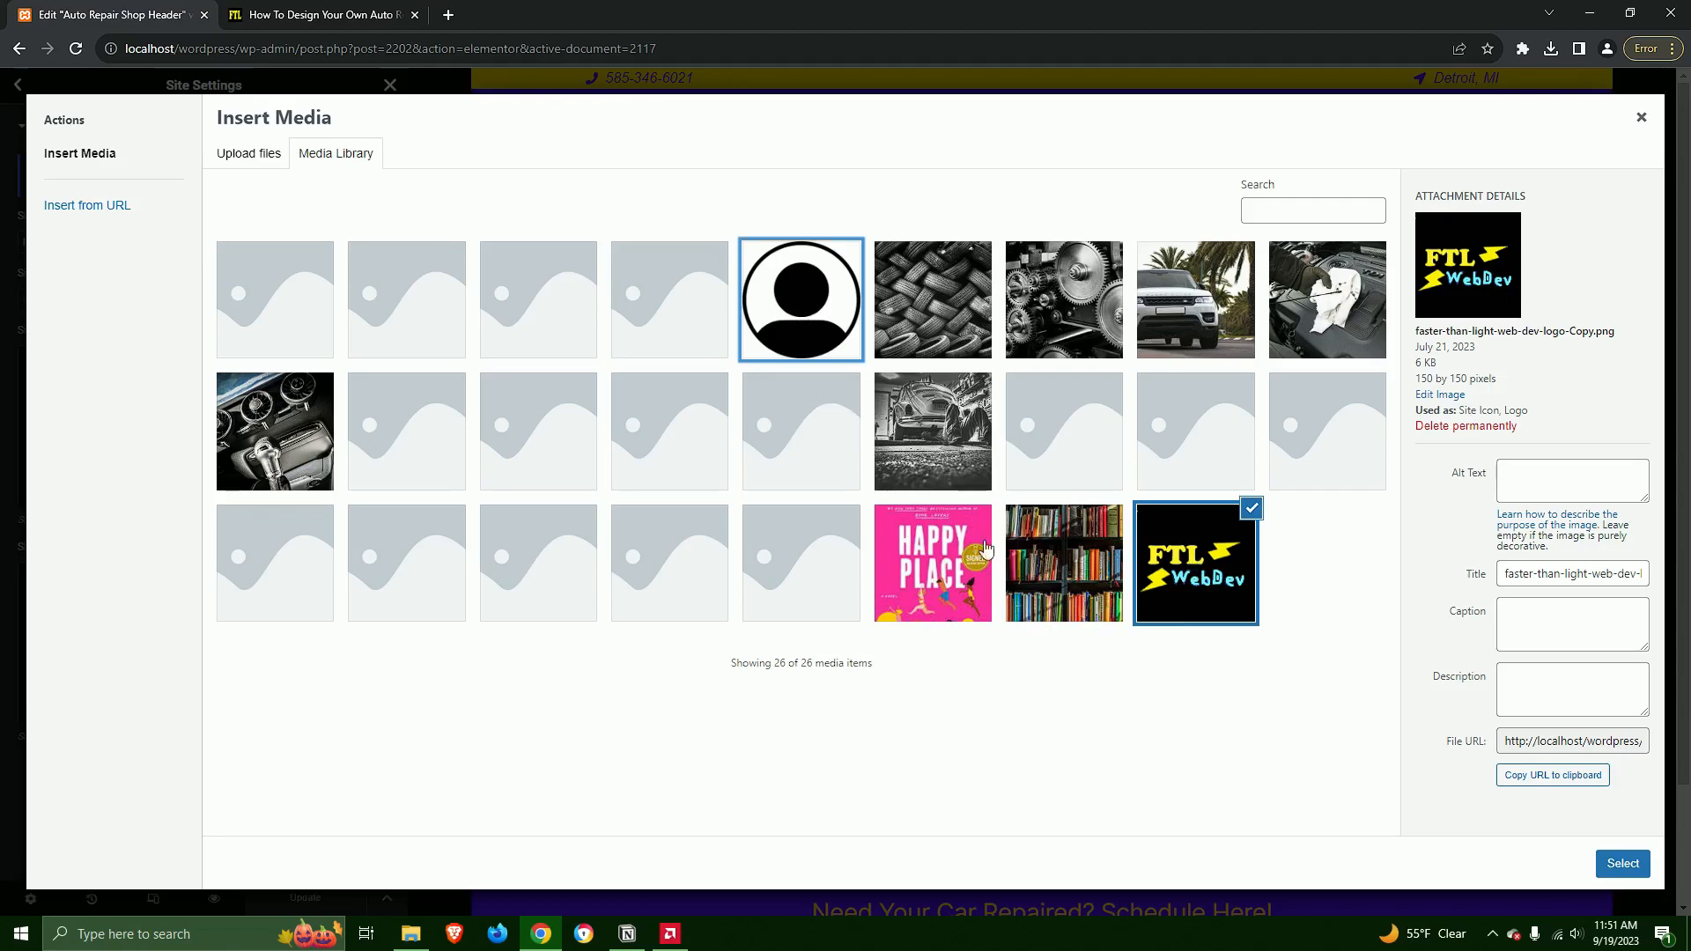
click(801, 322)
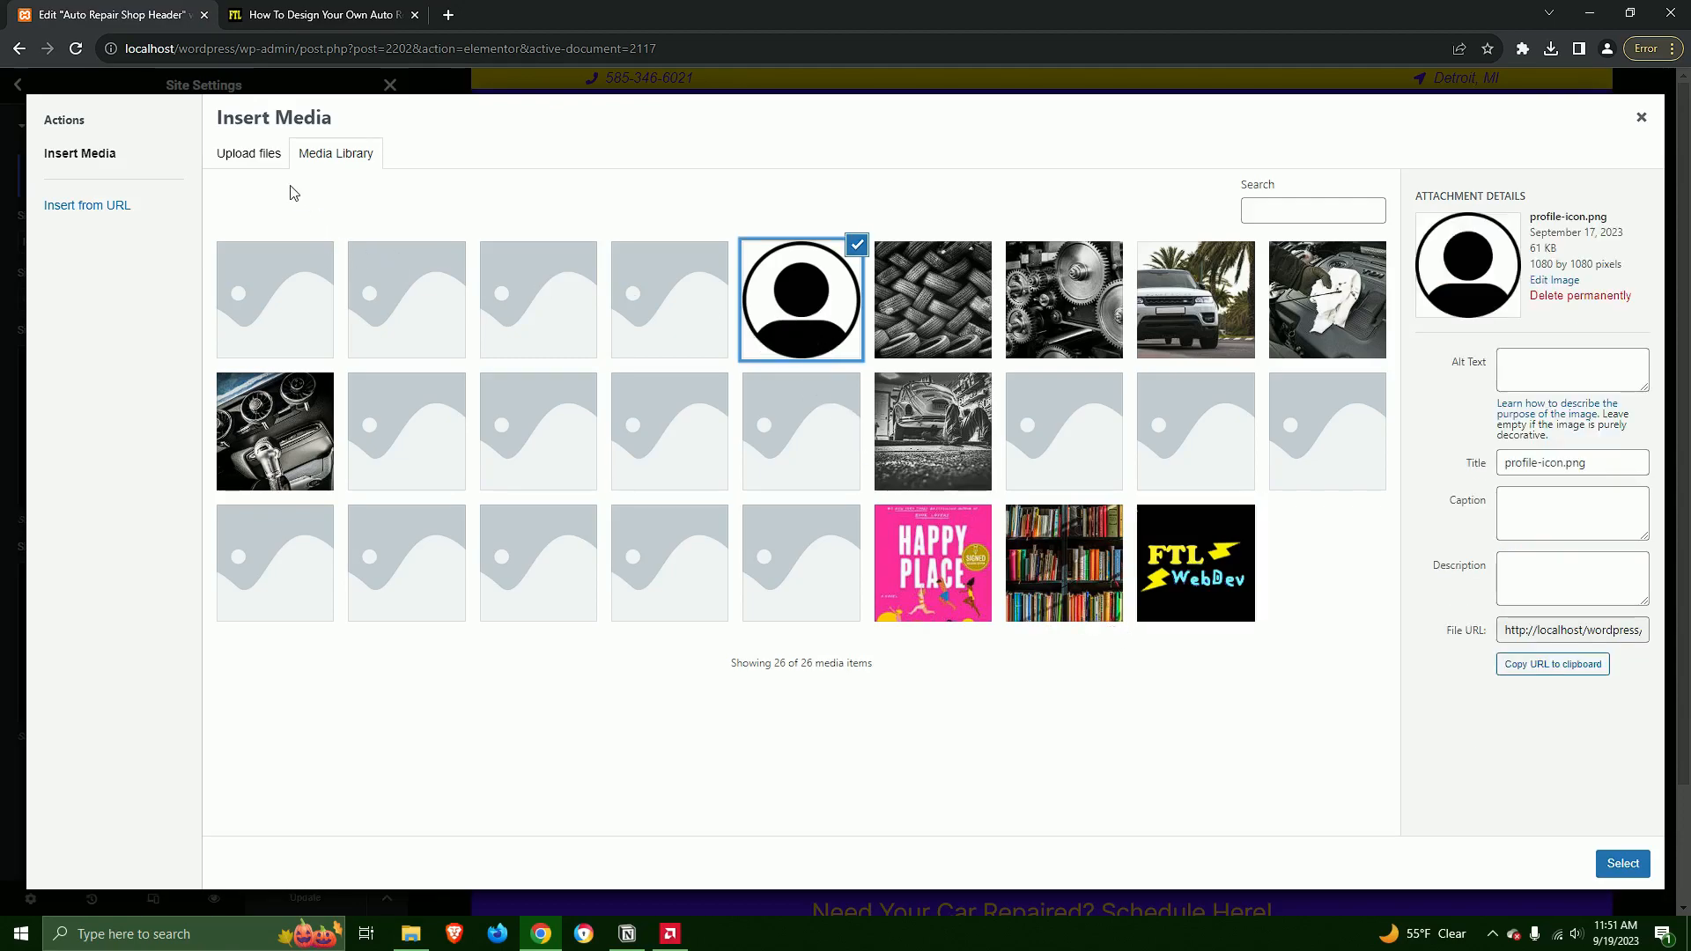
click(263, 162)
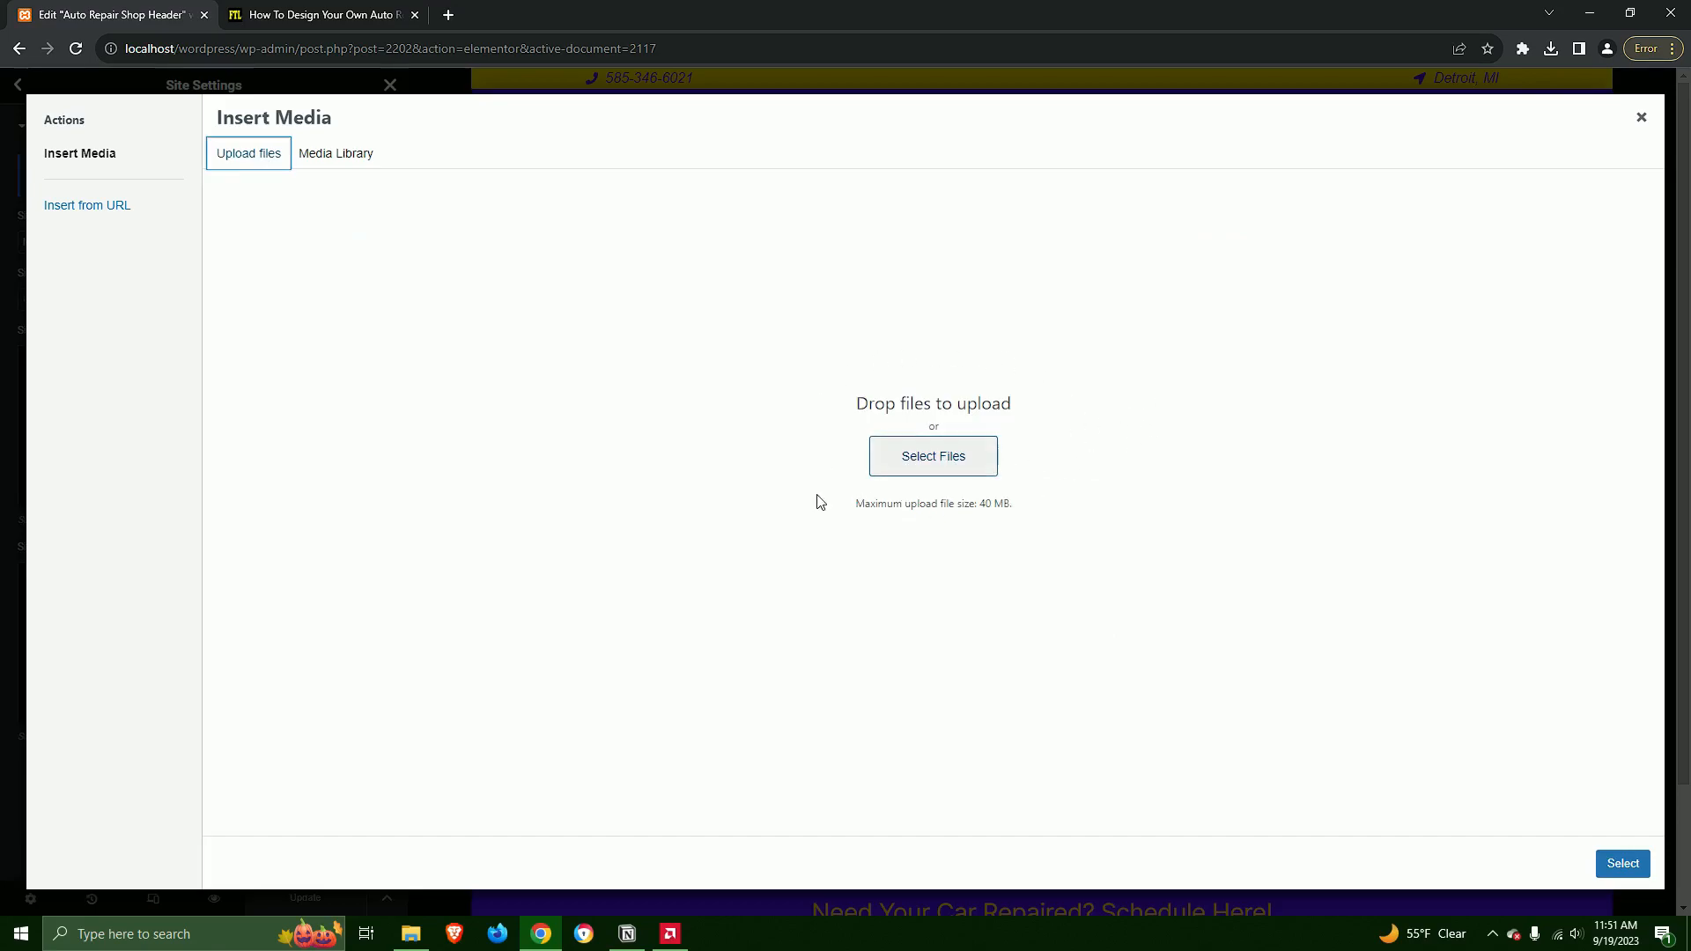
click(960, 474)
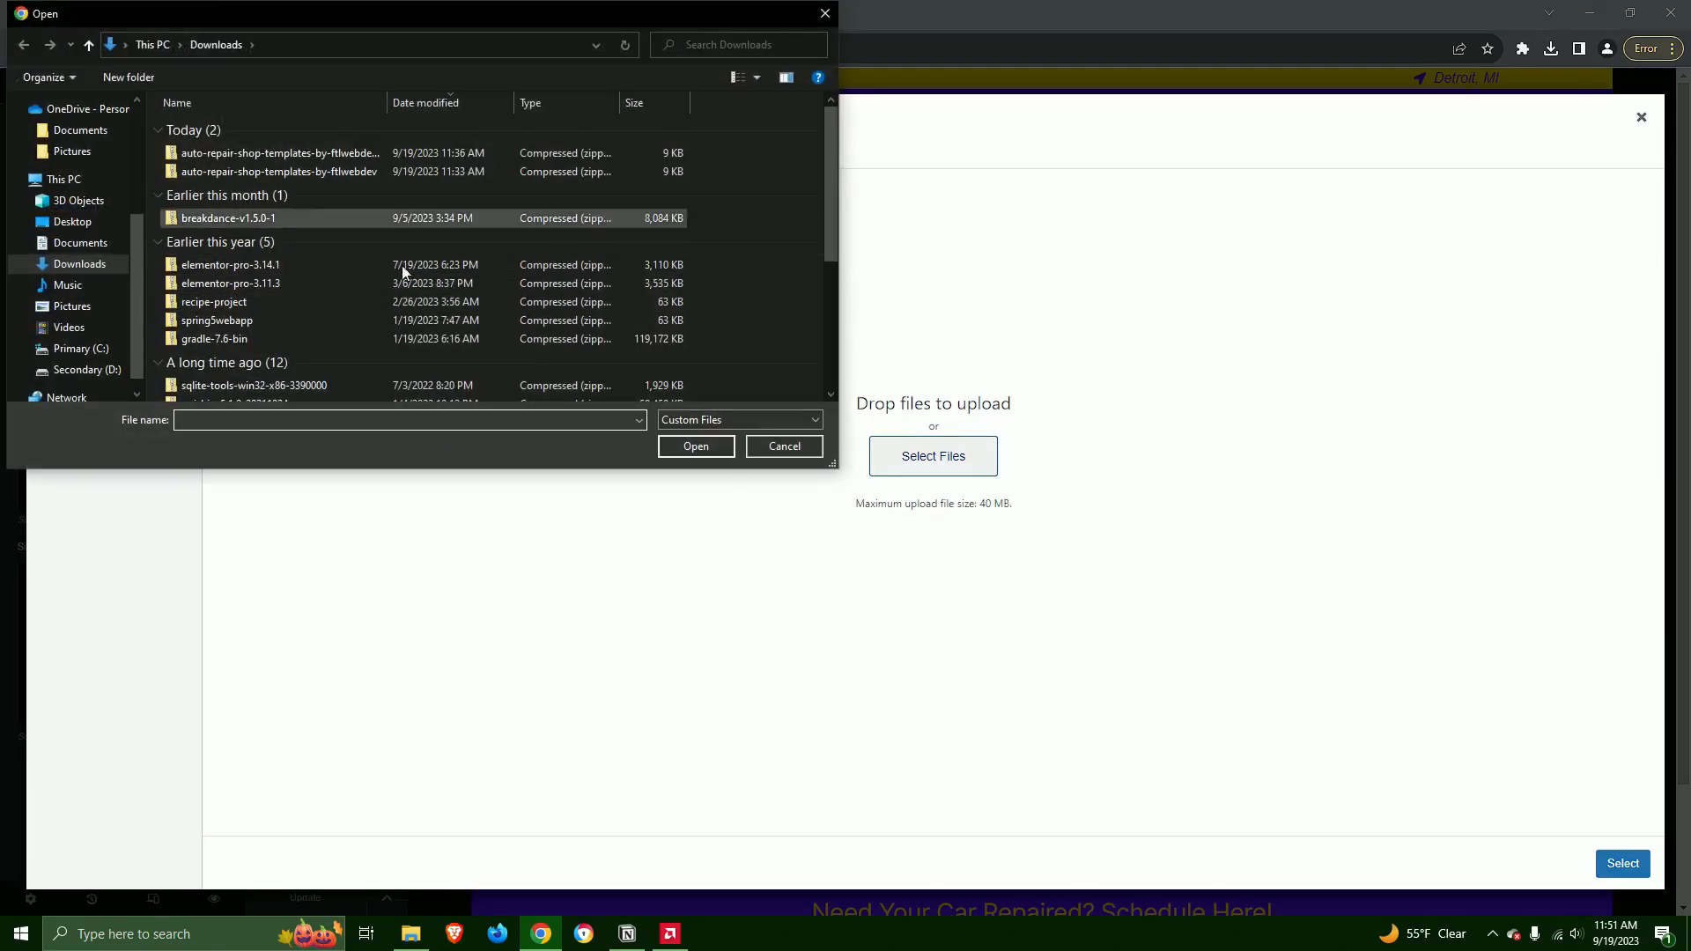
click(824, 11)
click(356, 155)
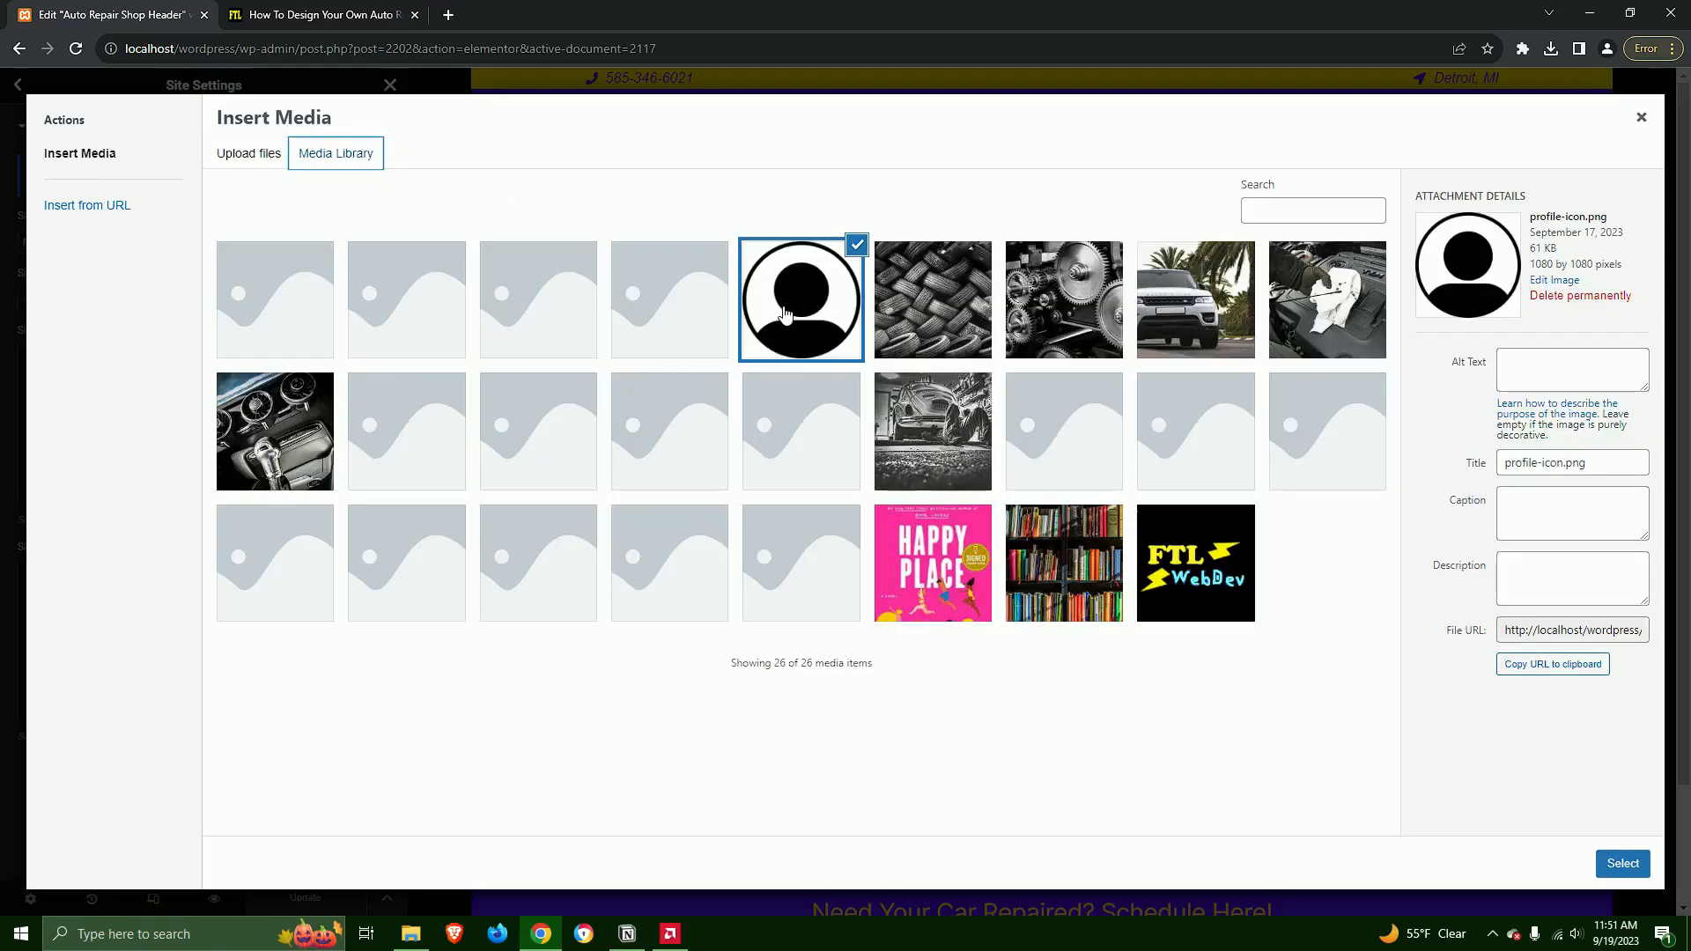
click(1622, 865)
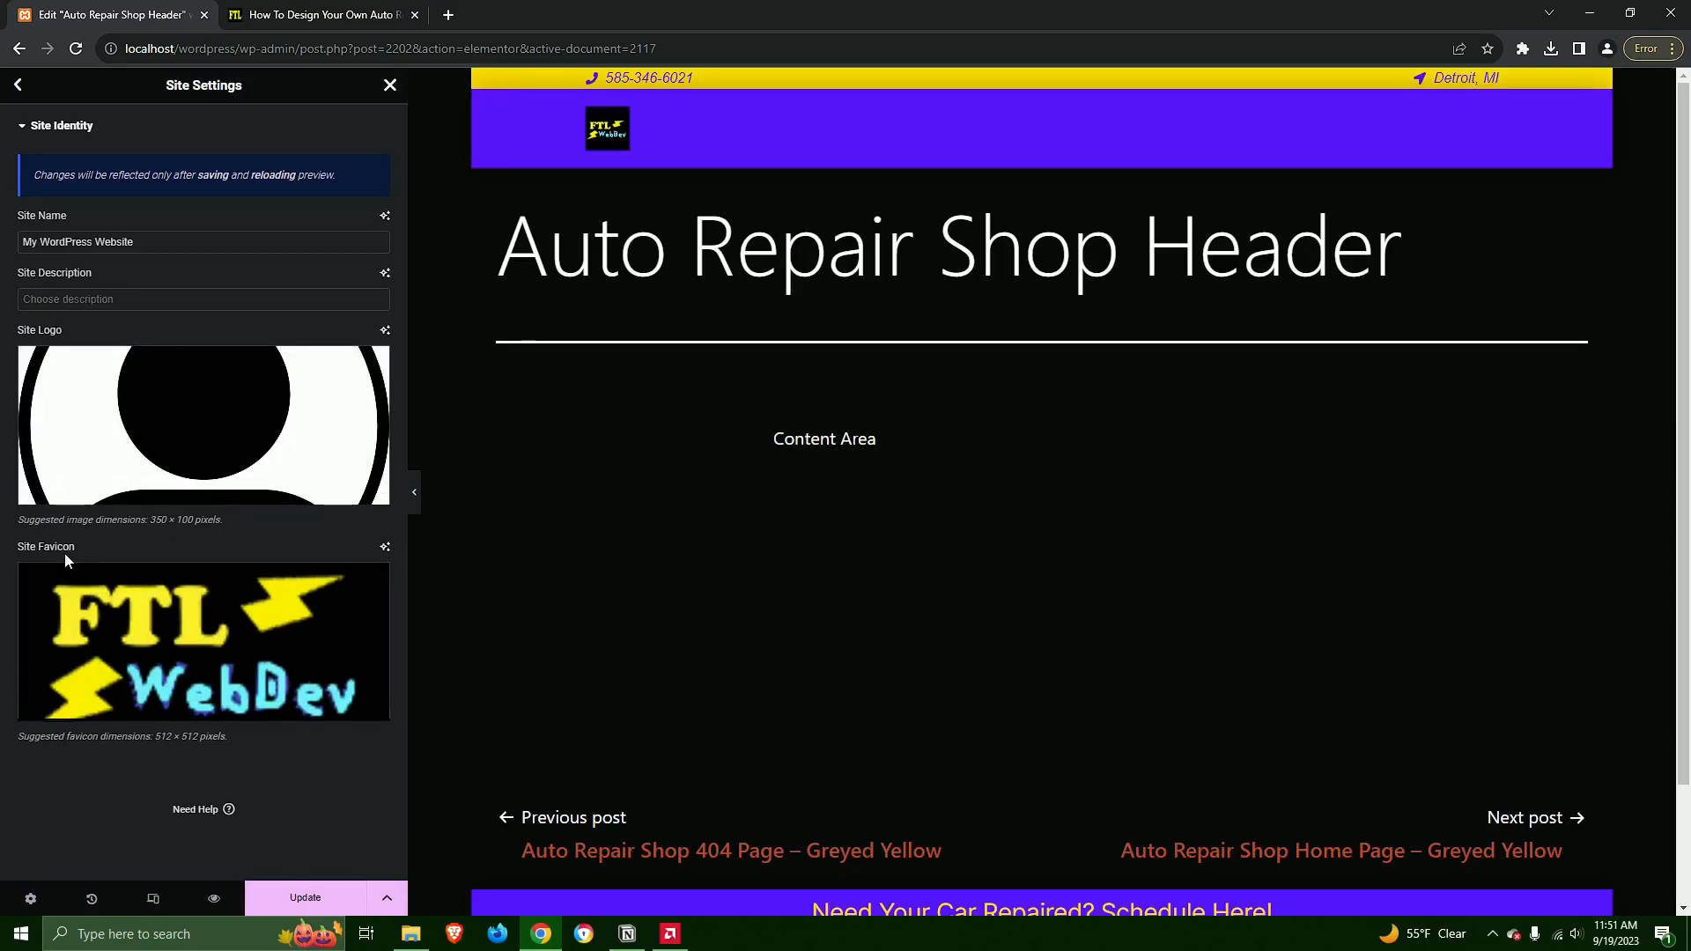
Set the site favicon to profile-icon.png, save the site settings and return to the header editor
click(247, 657)
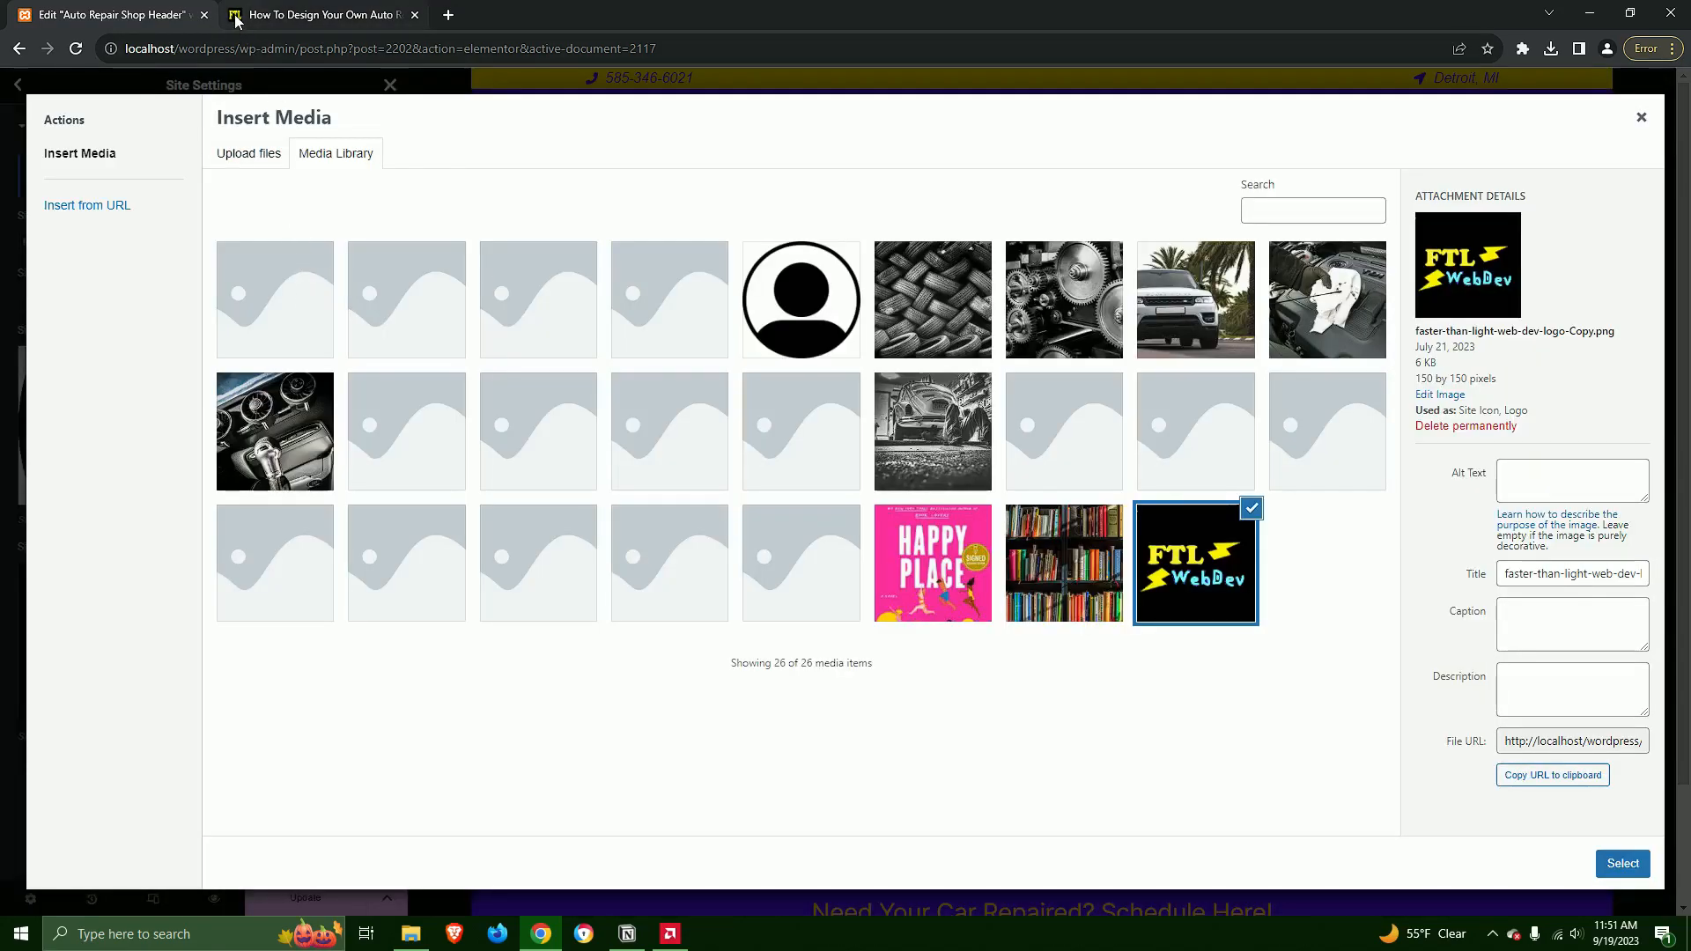
mouse_move(238, 24)
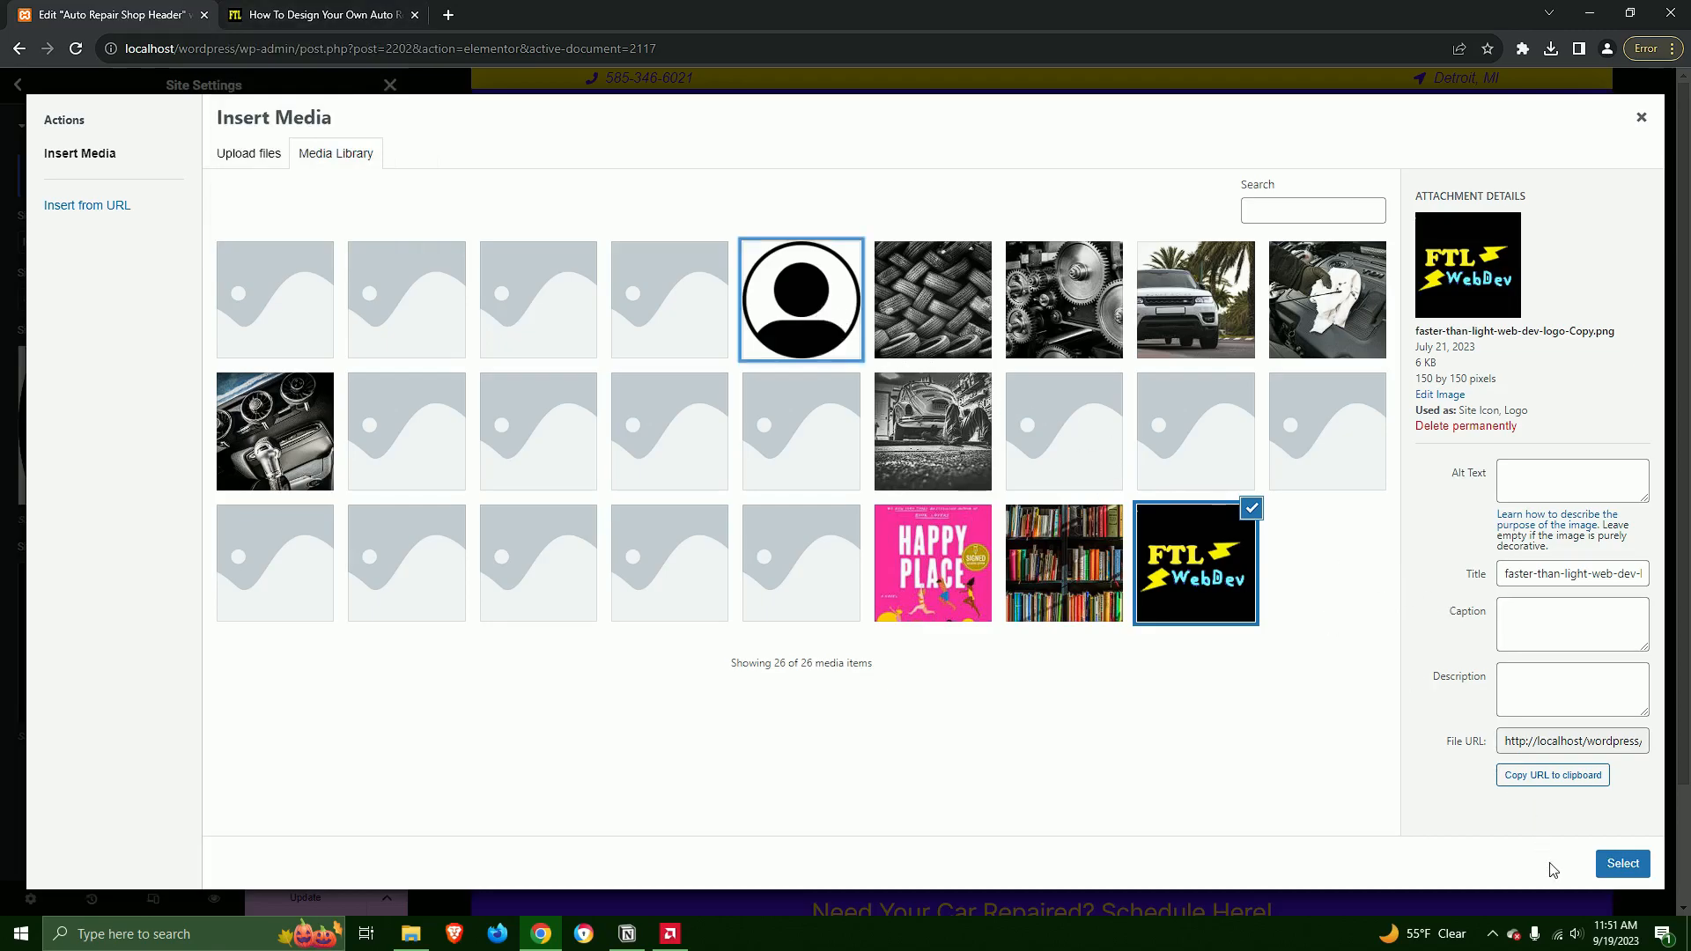
click(1642, 867)
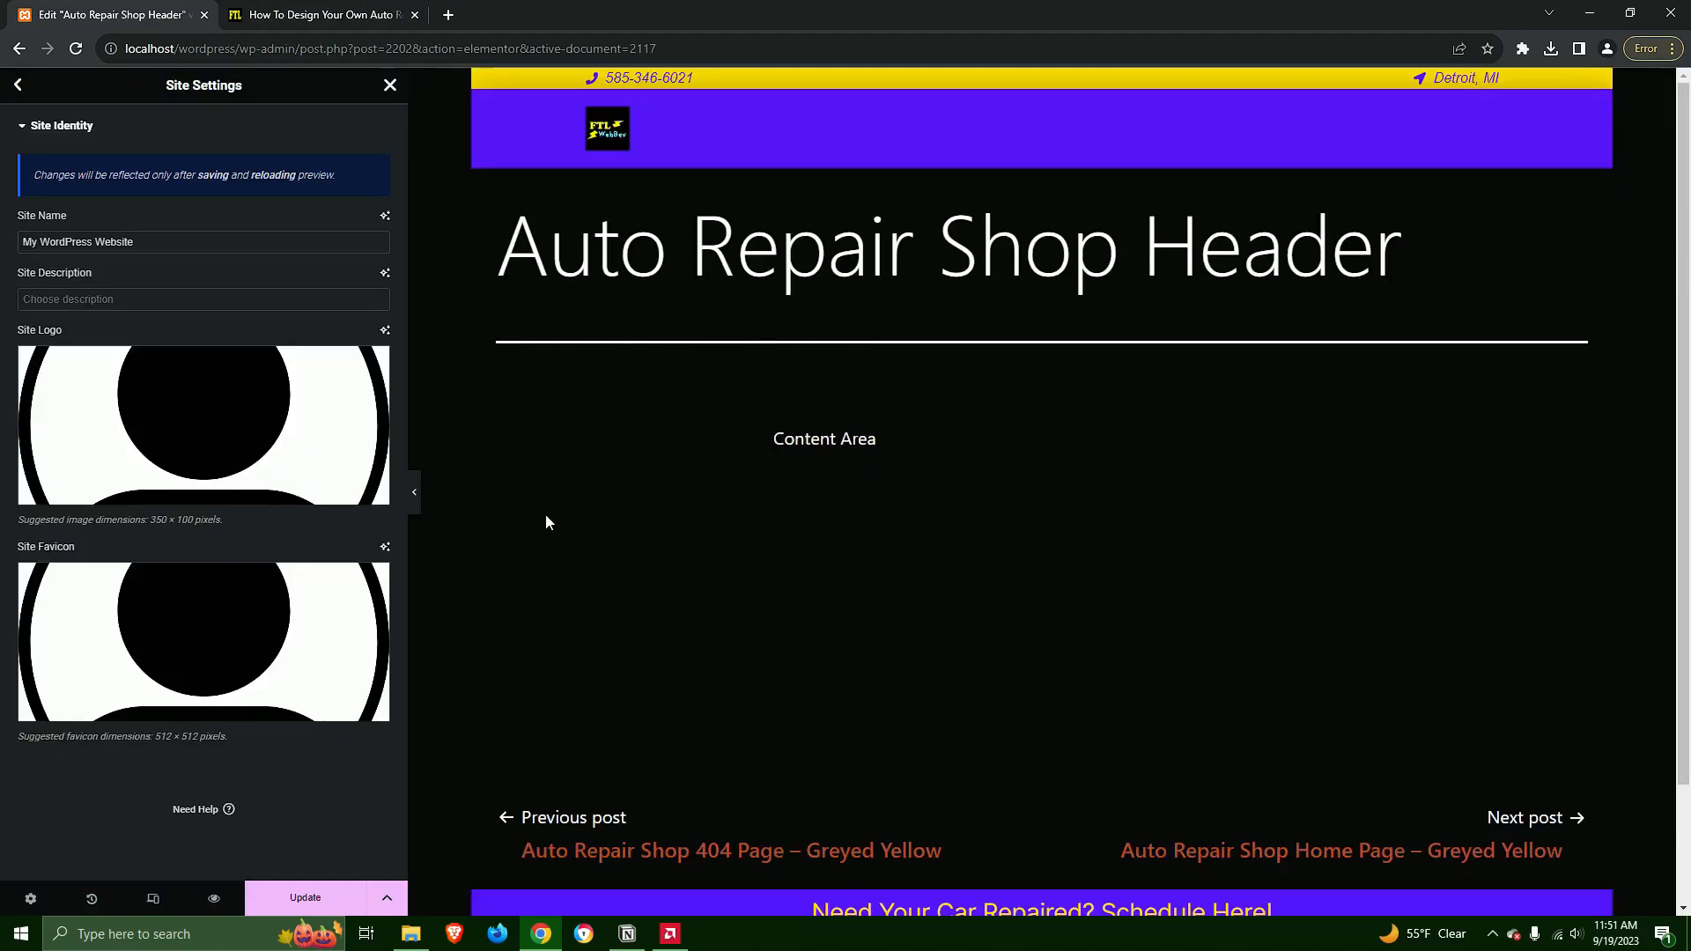
click(318, 897)
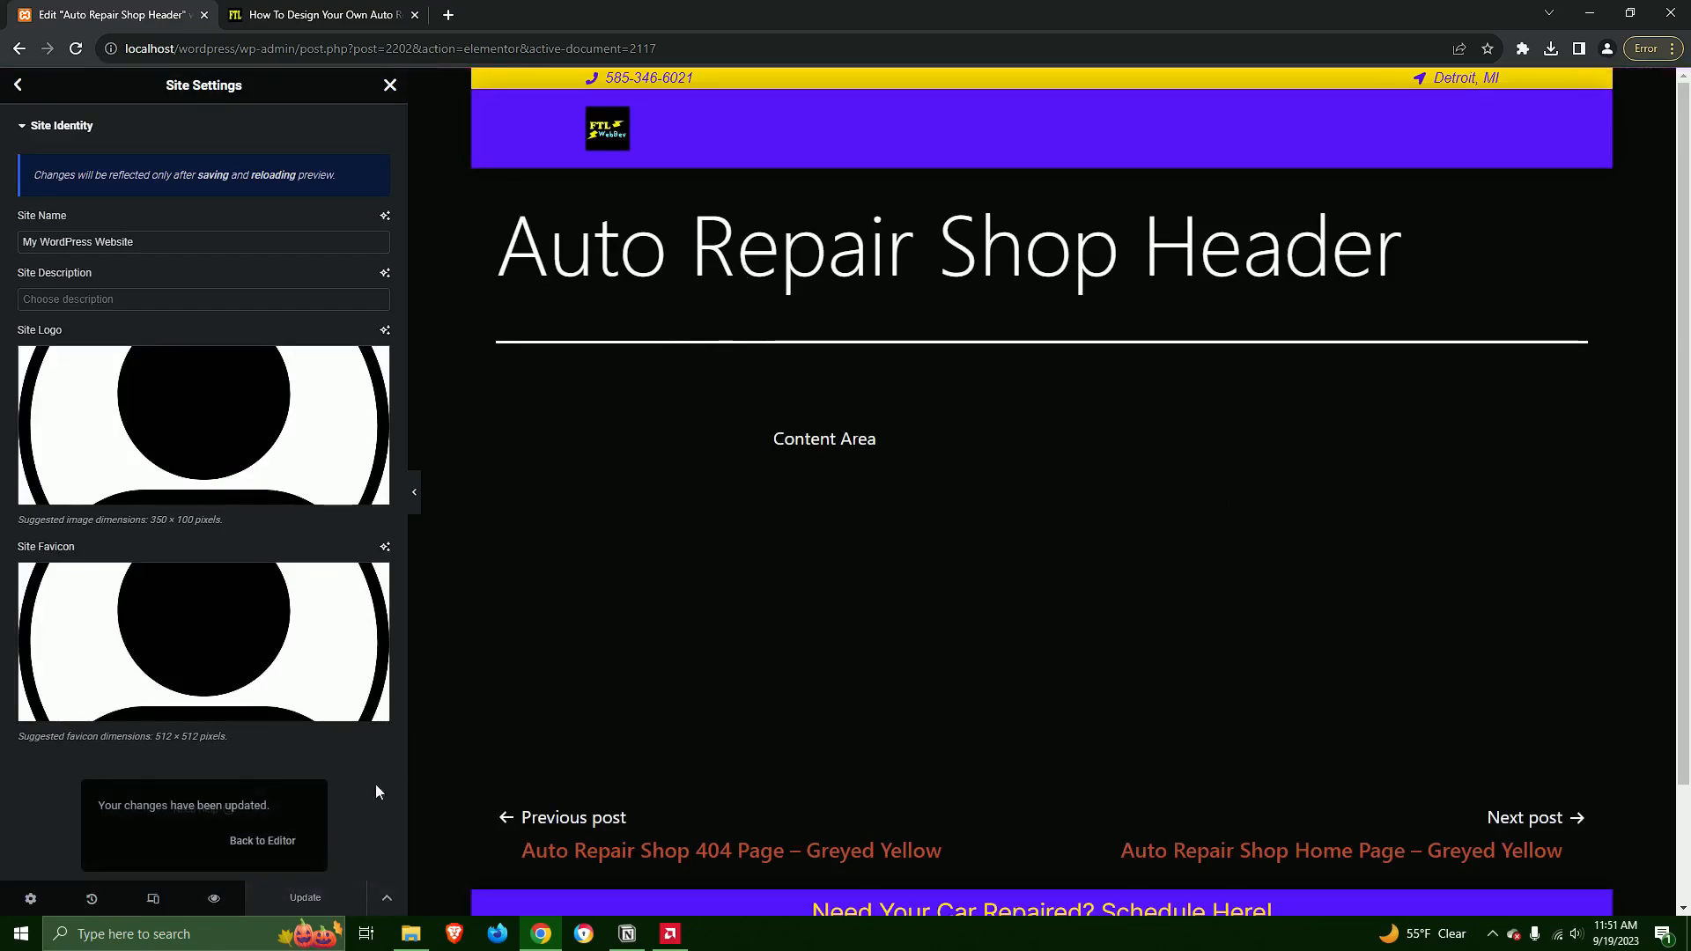
click(261, 840)
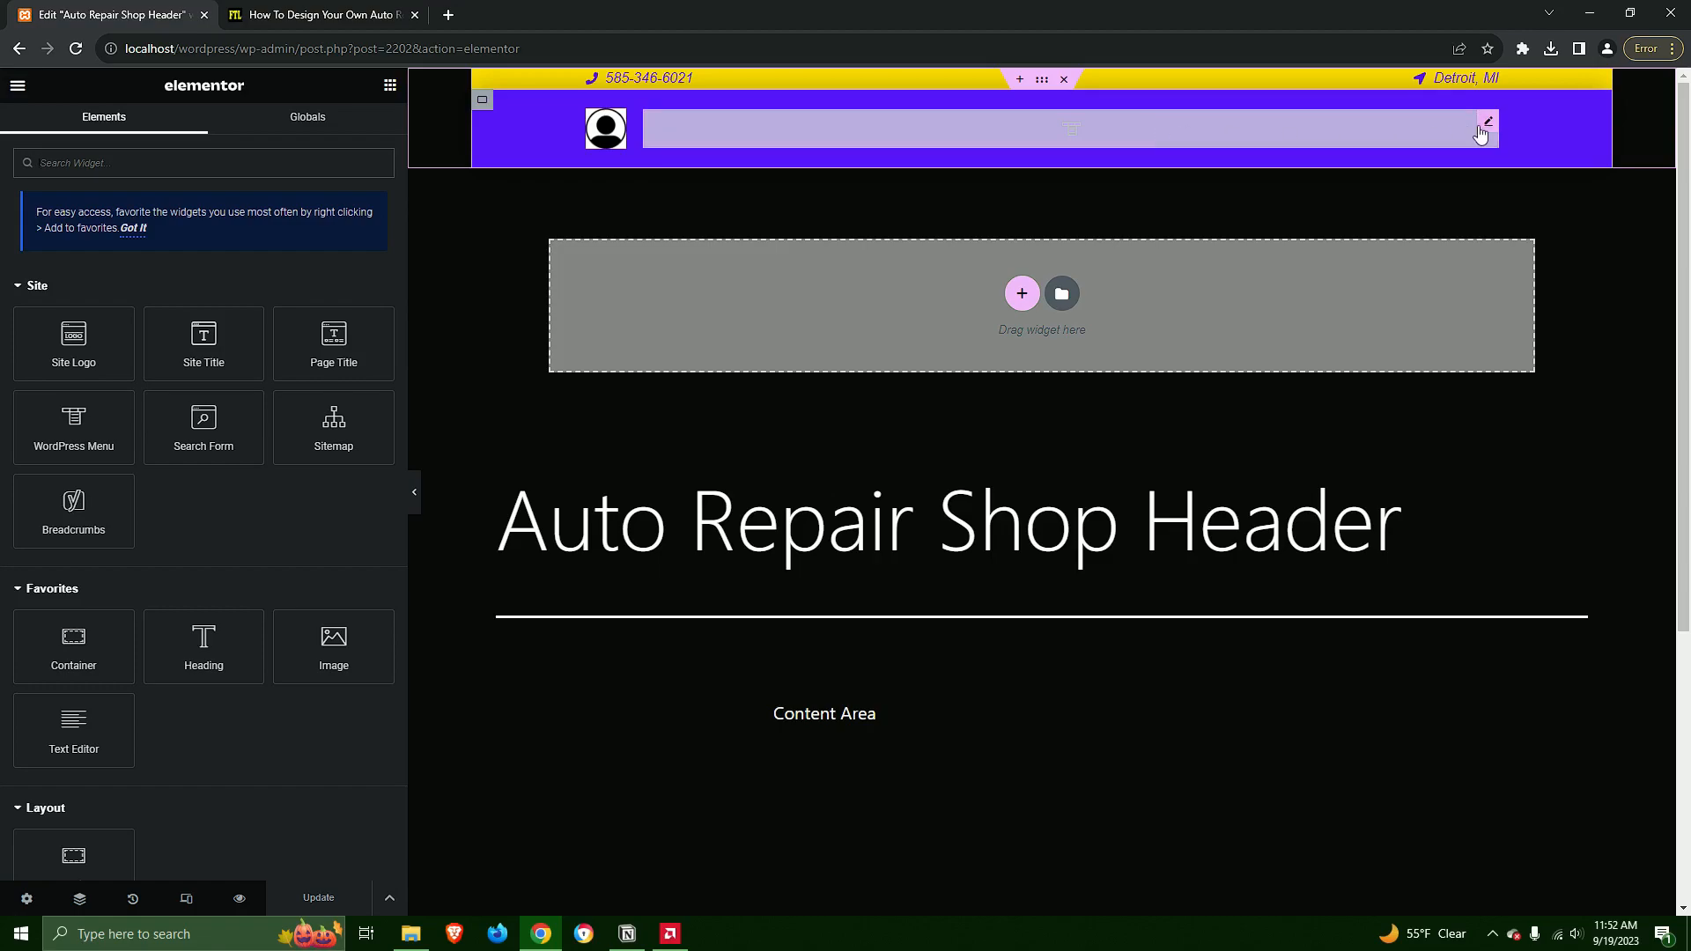
Check the layout settings of the header's WordPress Menu widget and exit the Elementor editor
click(1487, 122)
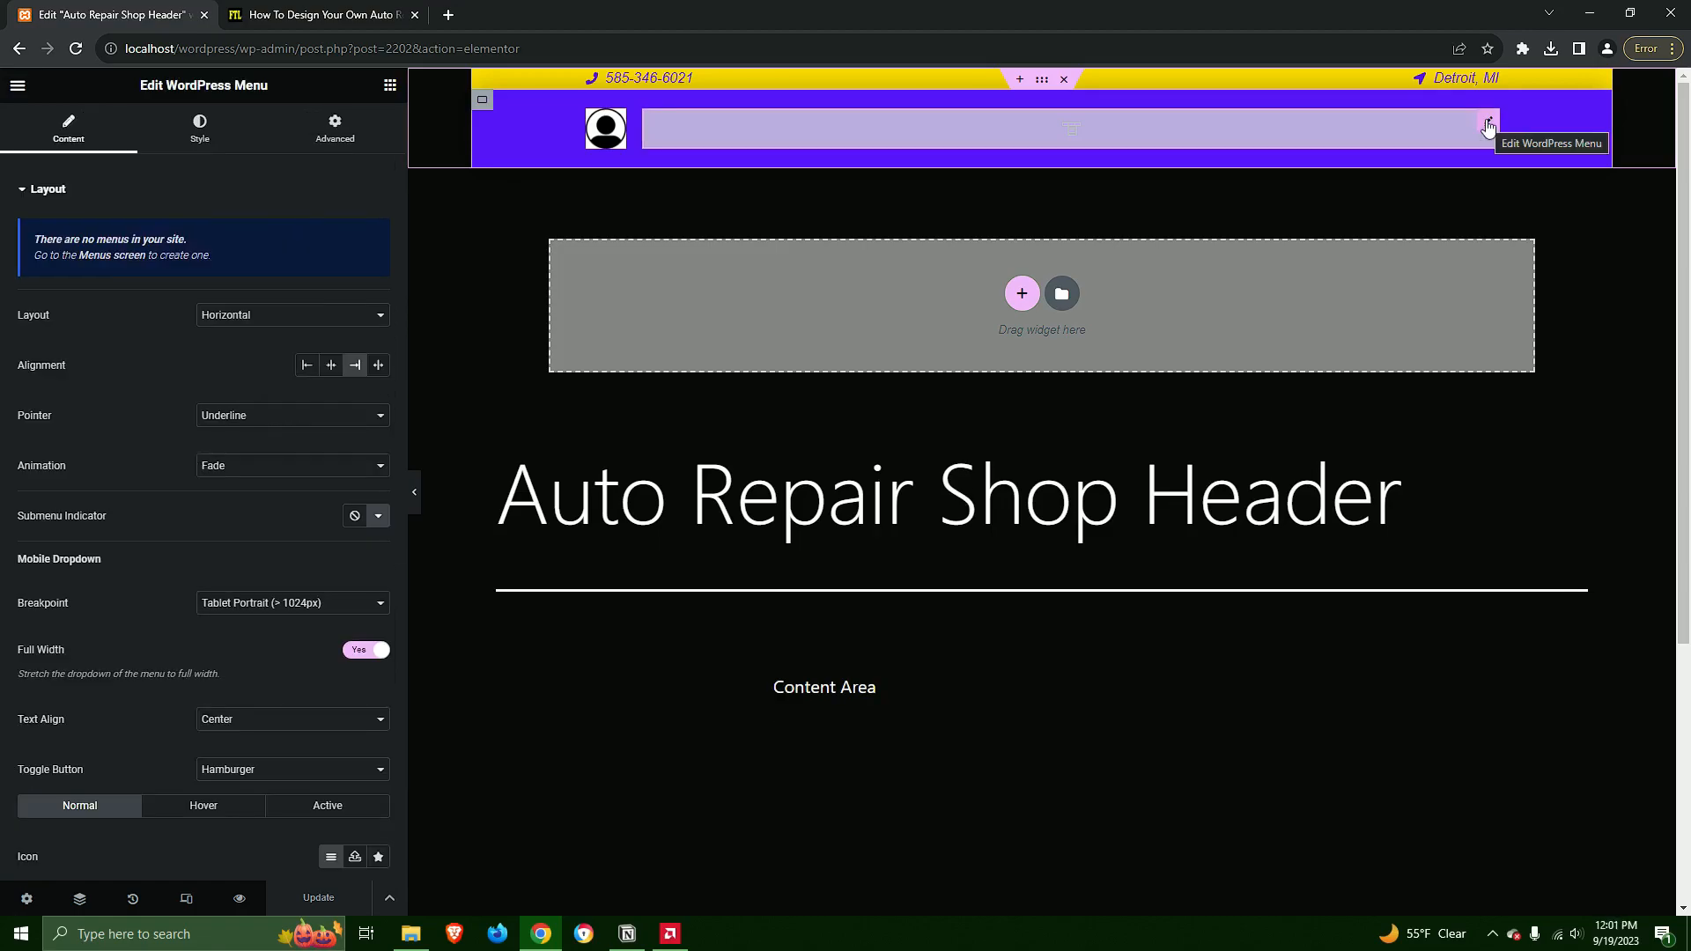
click(18, 88)
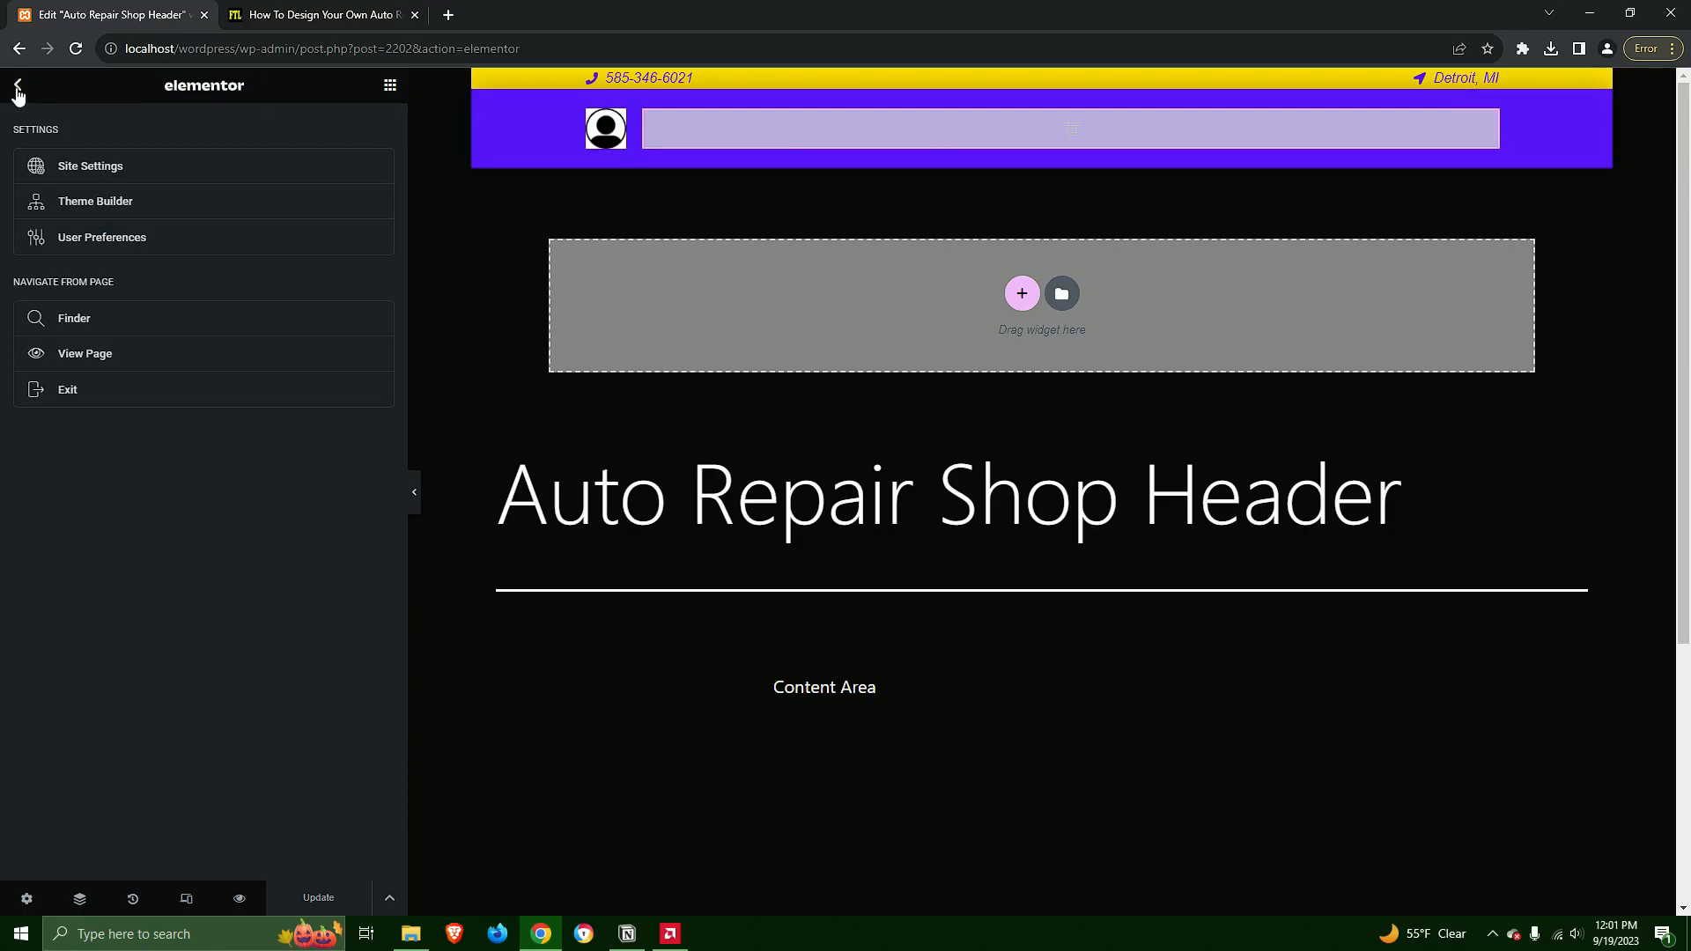
click(83, 393)
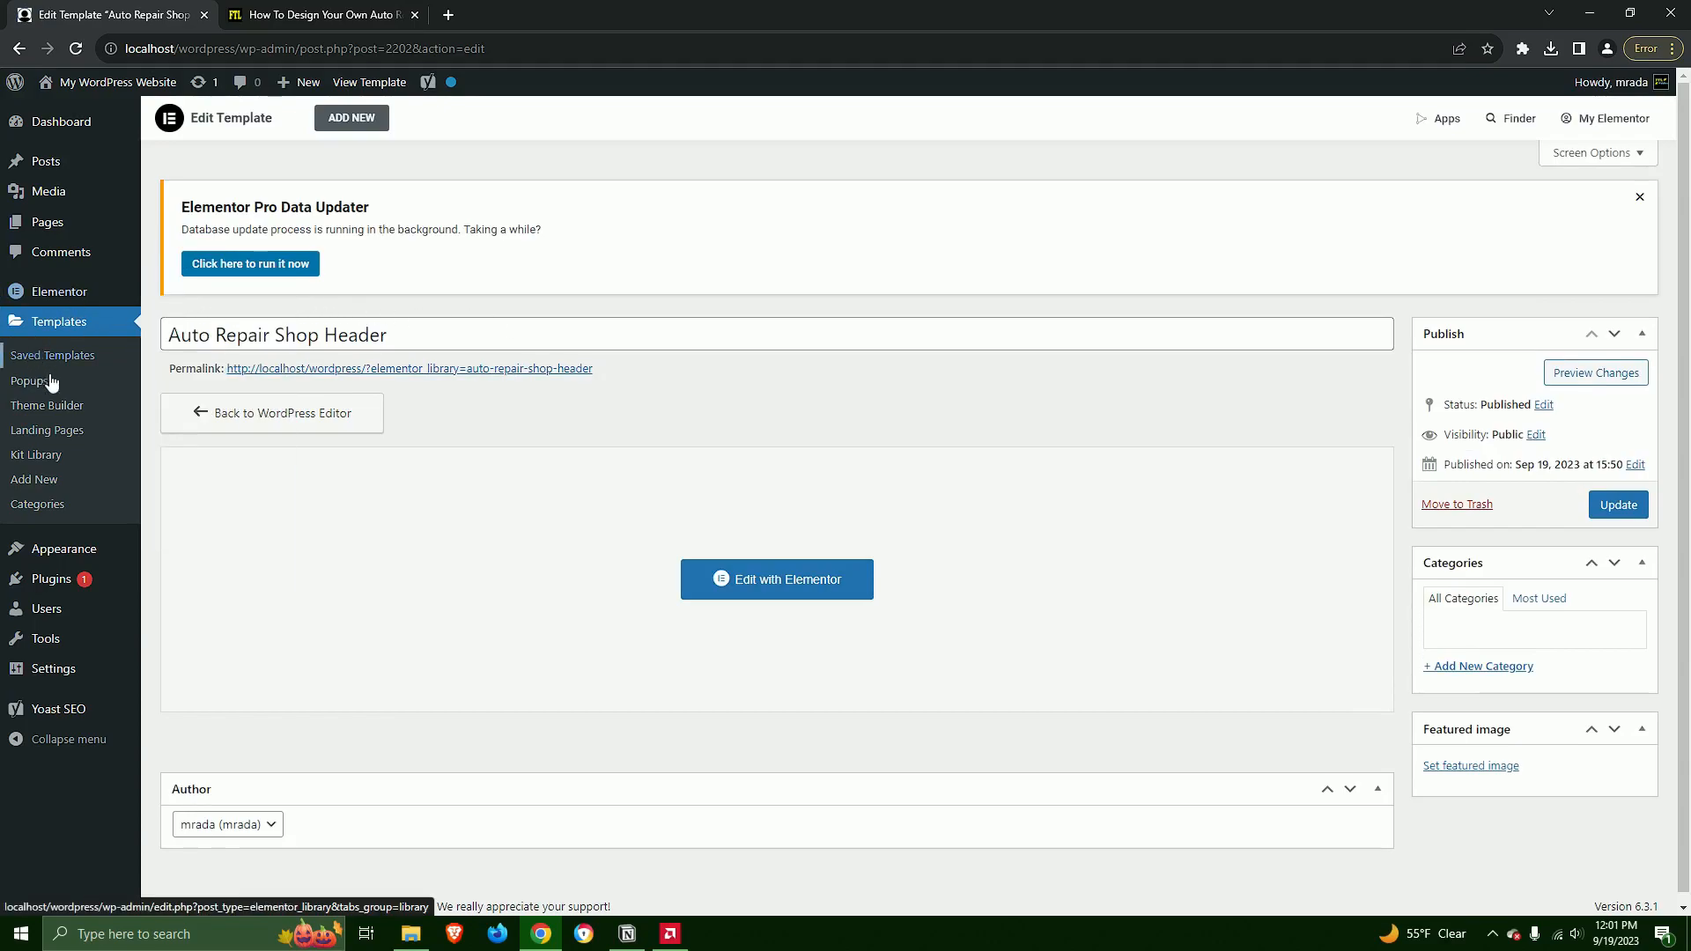
In the Theme Builder, set the Auto Repair Shop 404 Page template's display condition to include the 404 Page and save it
click(64, 416)
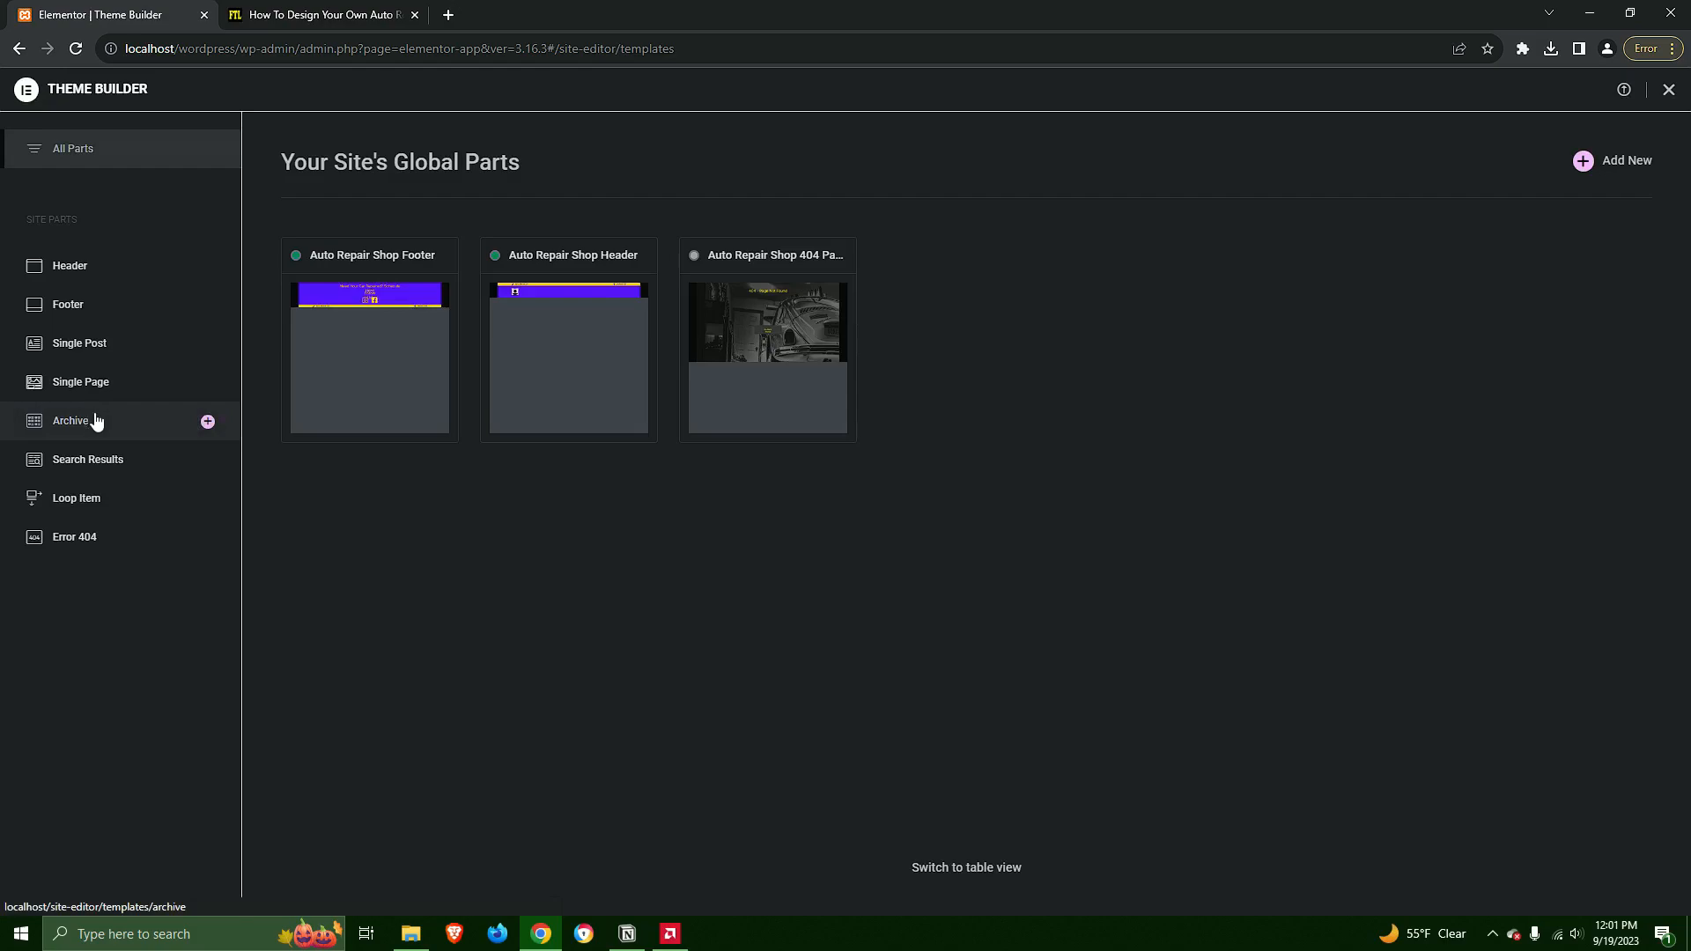
click(65, 539)
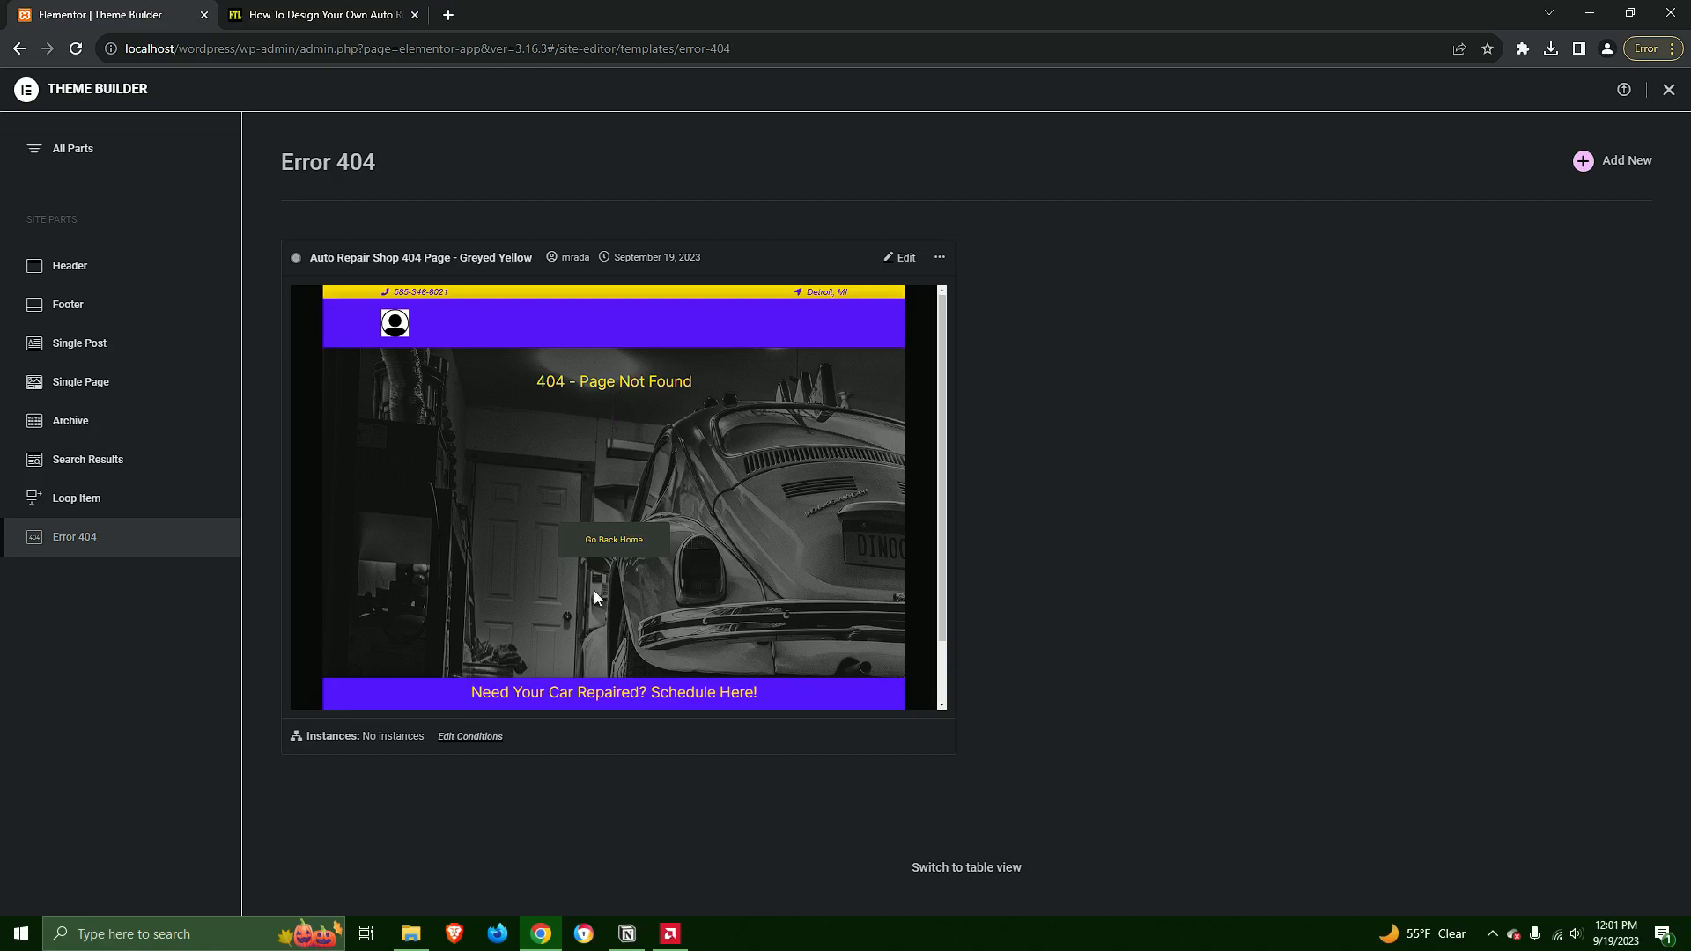
click(467, 738)
click(944, 457)
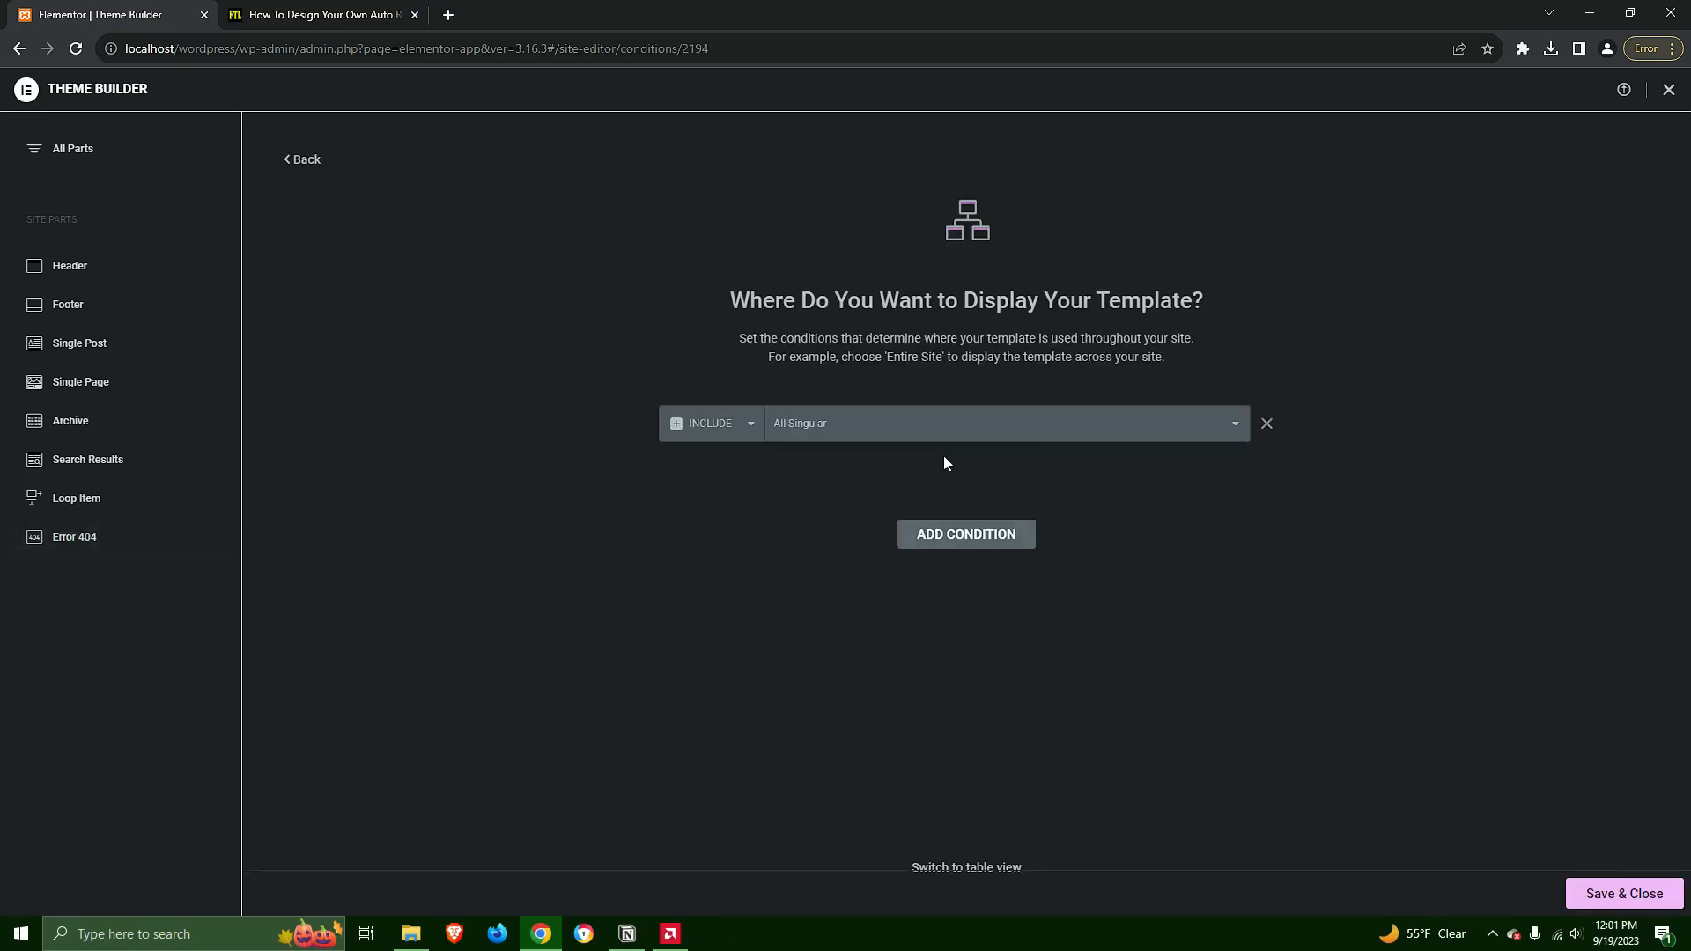
click(911, 432)
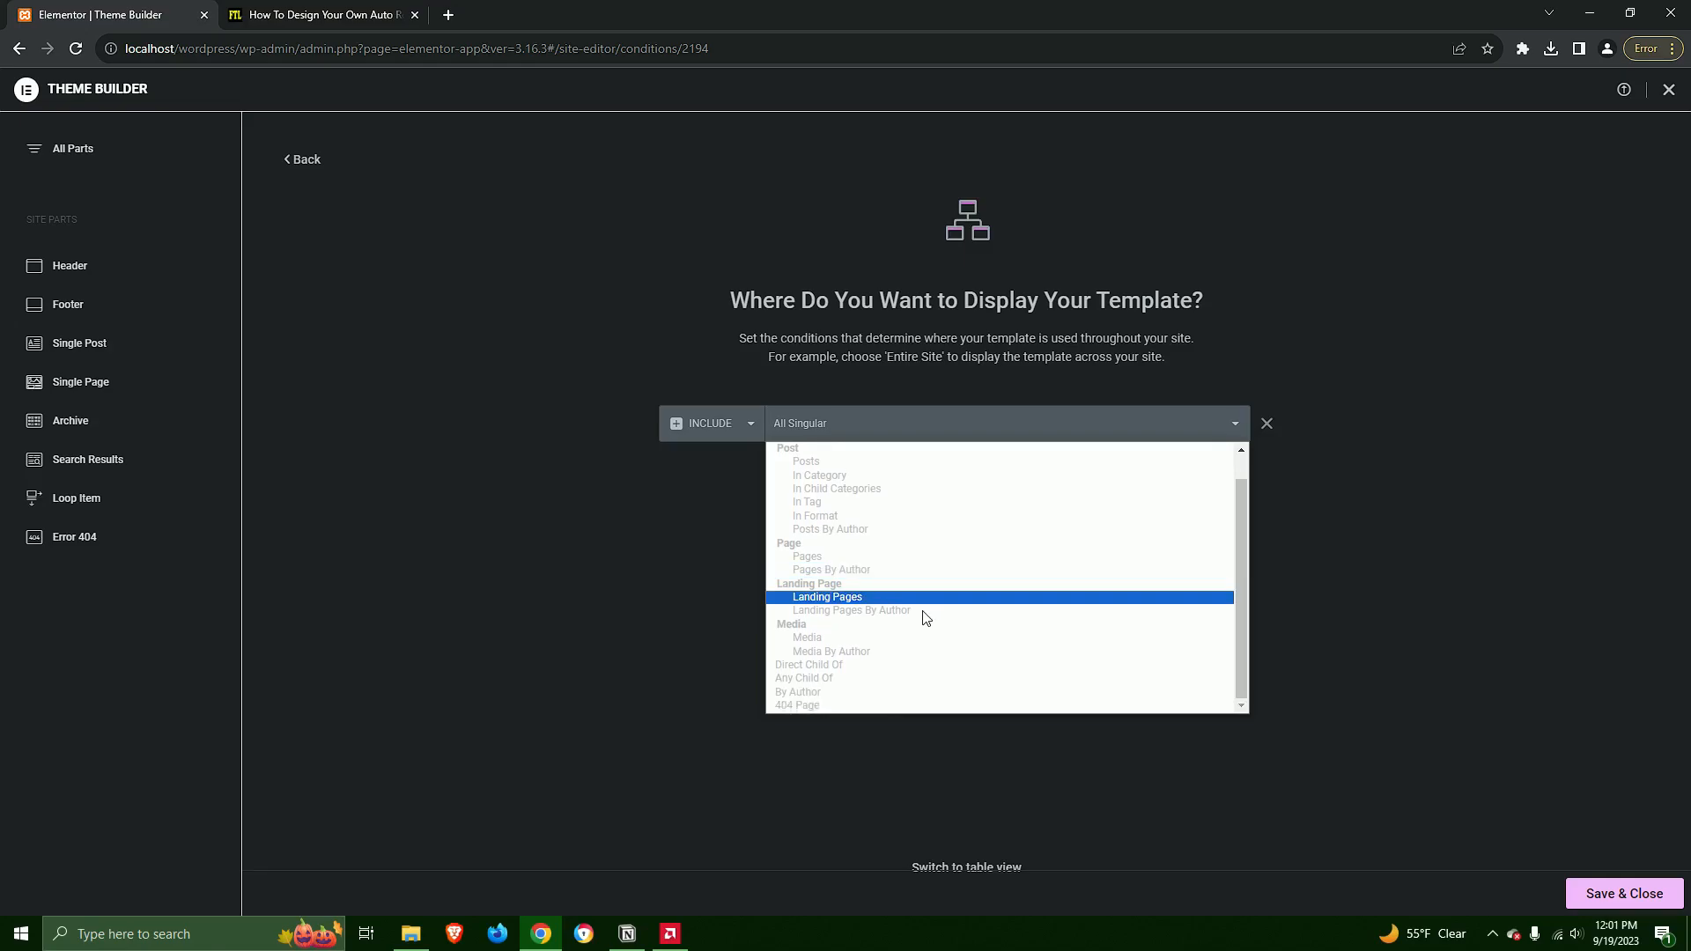
click(805, 705)
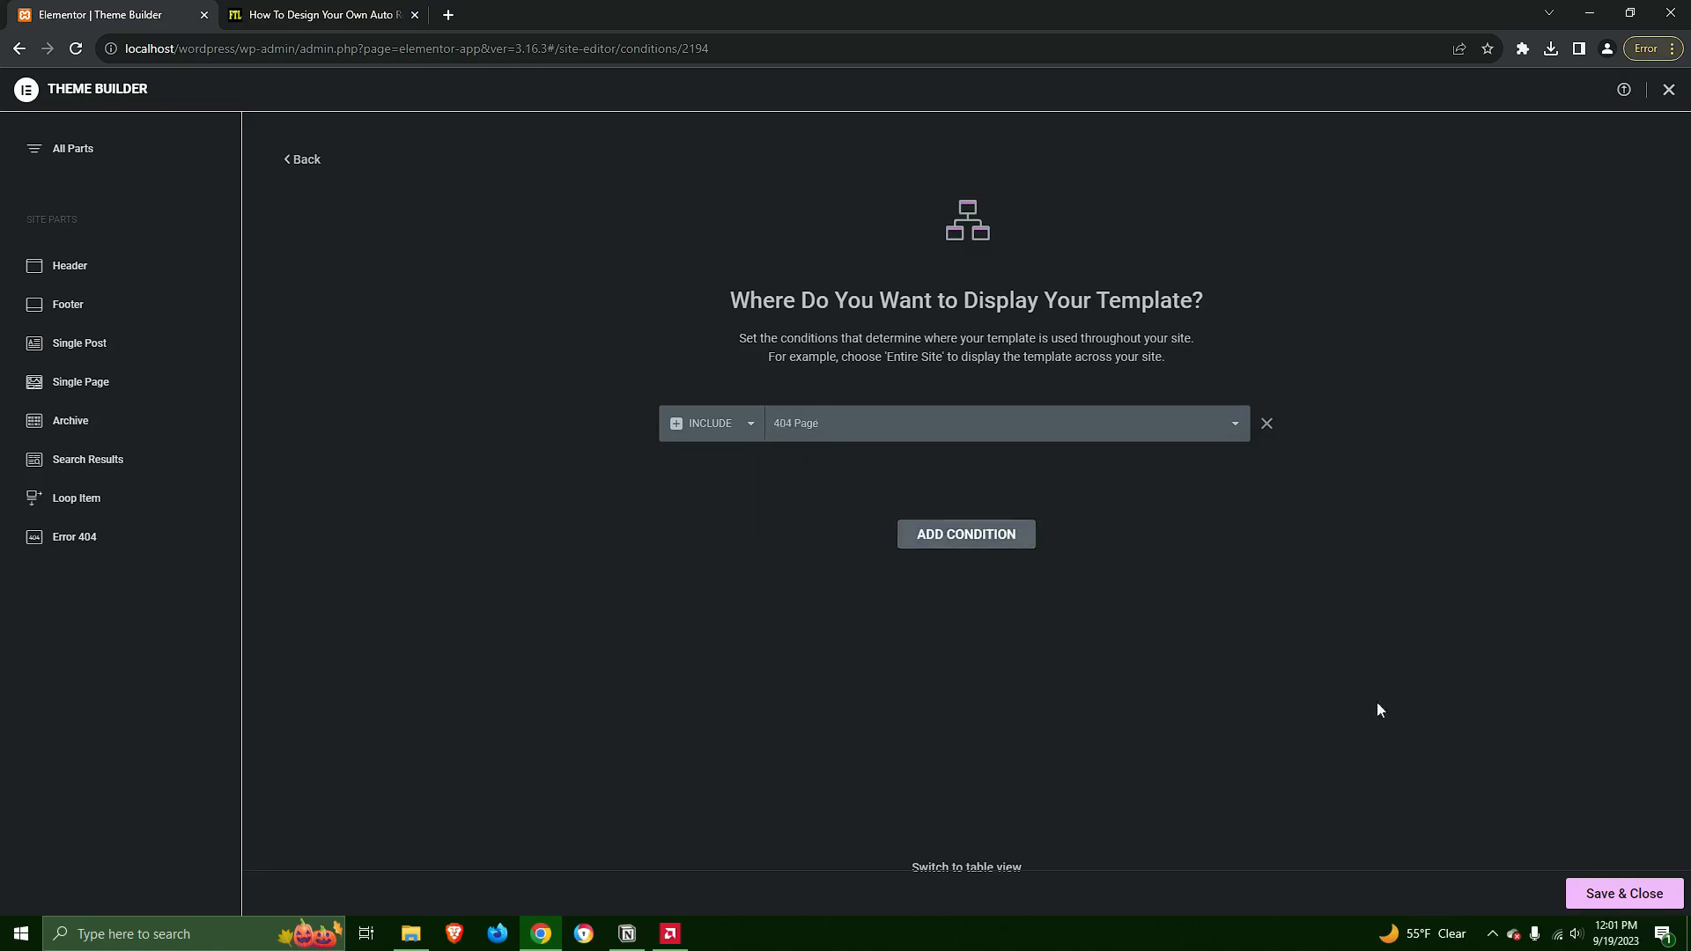
click(1625, 893)
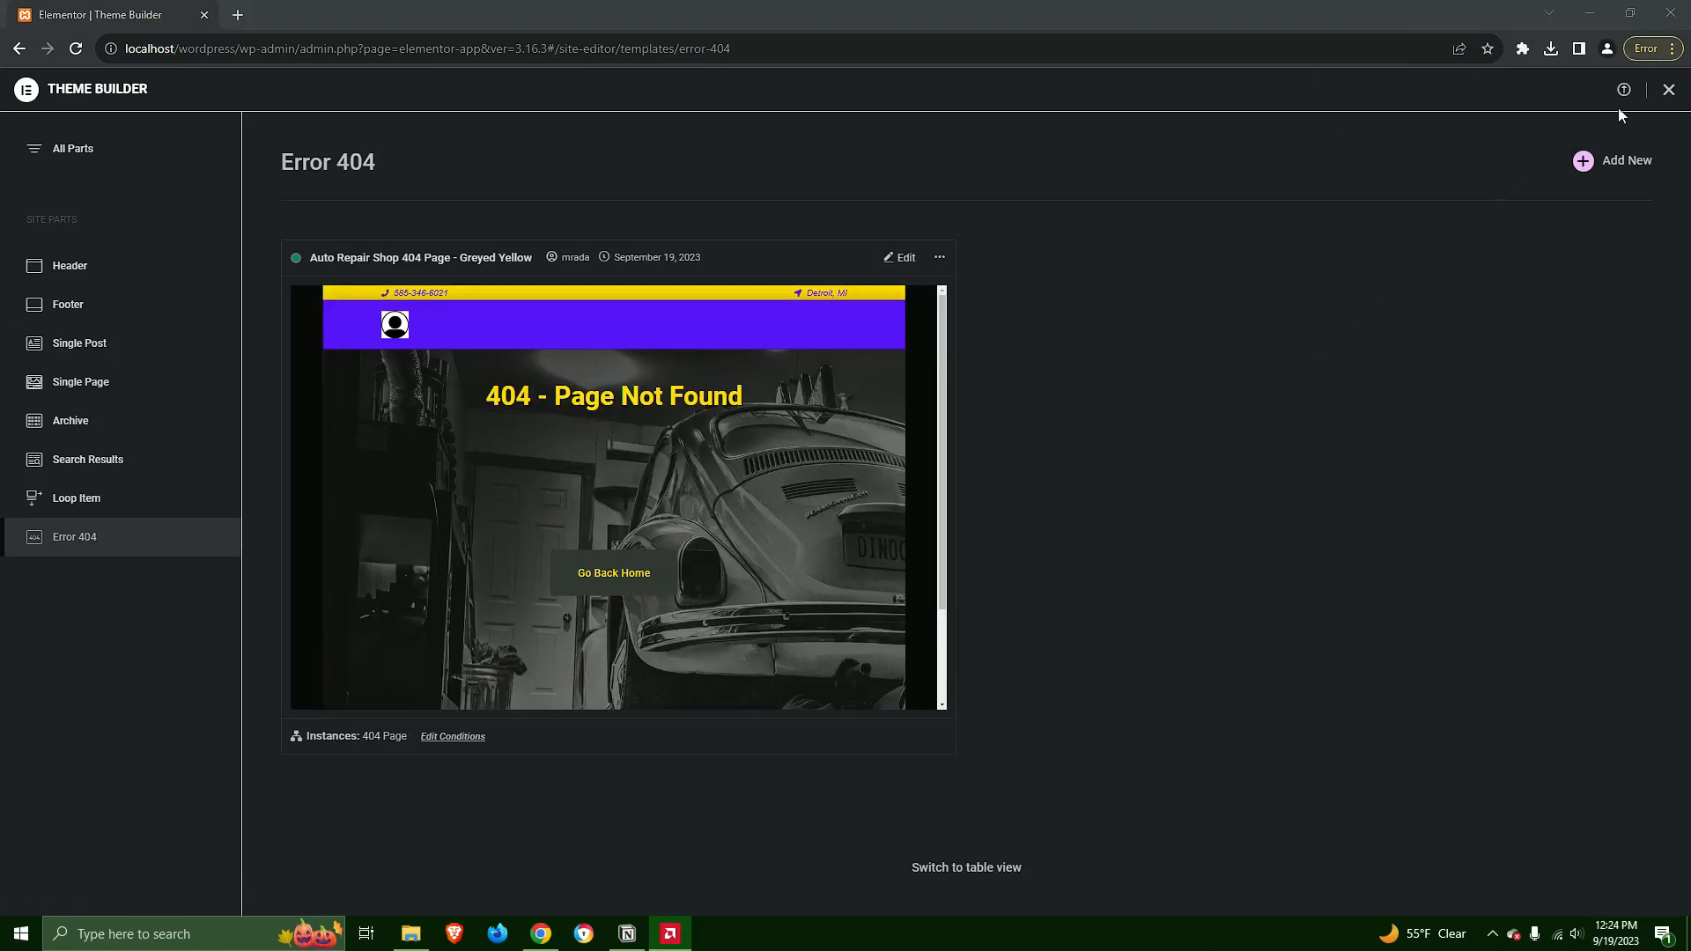
Leave the Theme Builder, add a new WordPress page titled "Home Page" and open it for editing with Elementor
click(1669, 92)
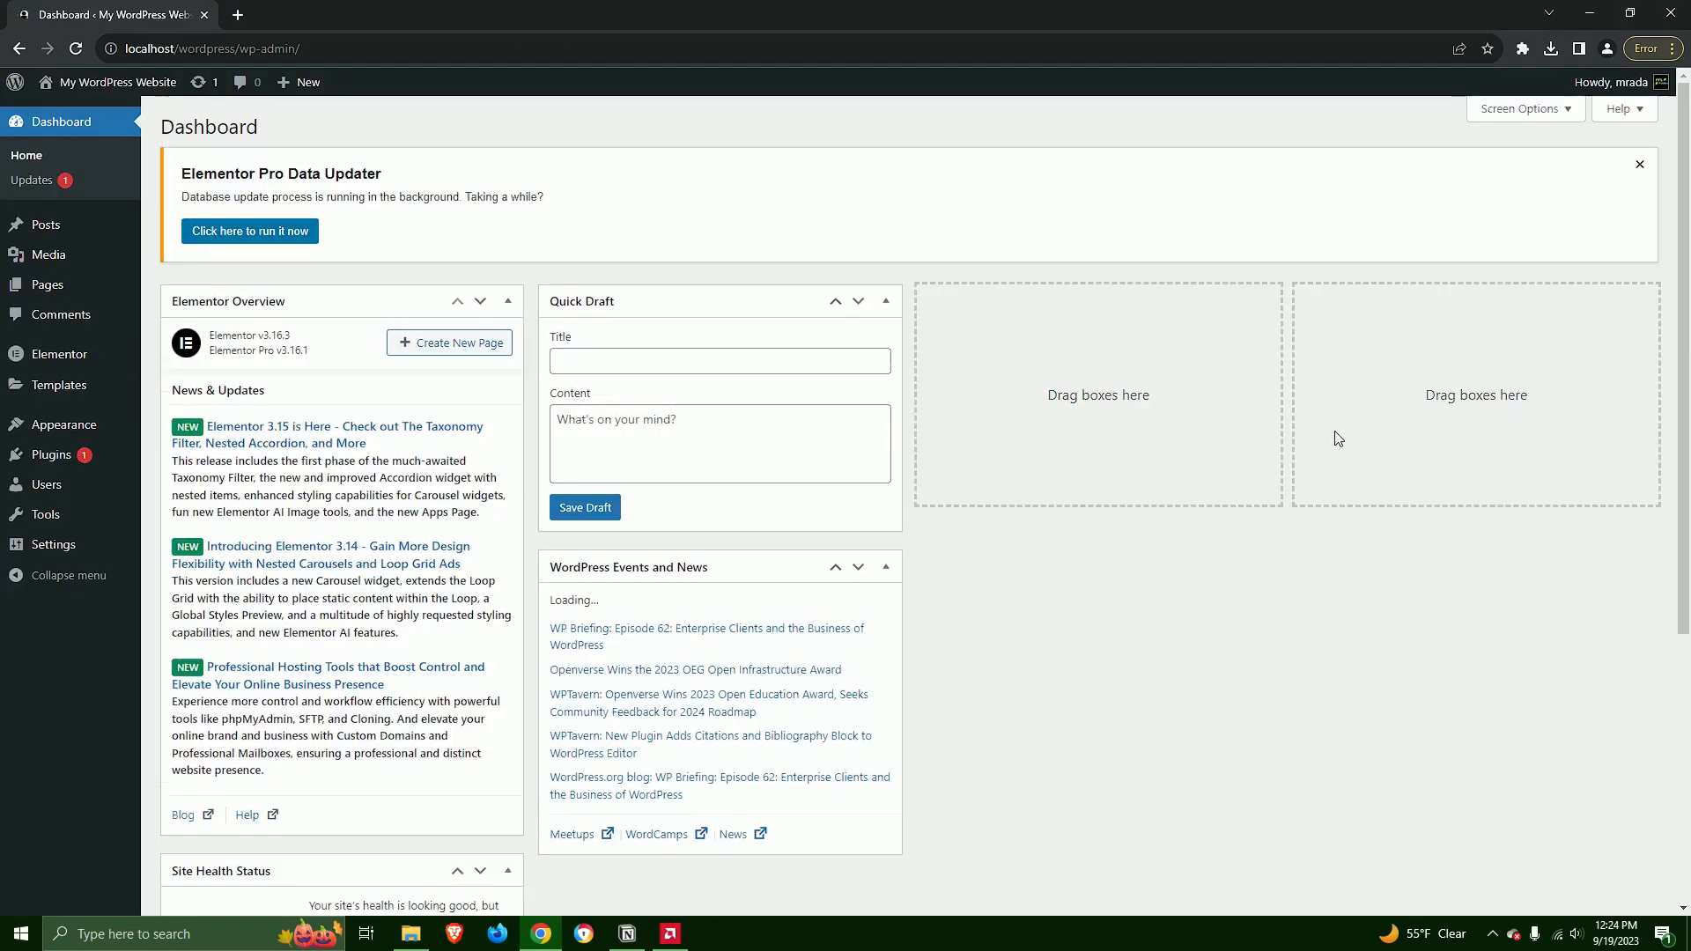
click(51, 283)
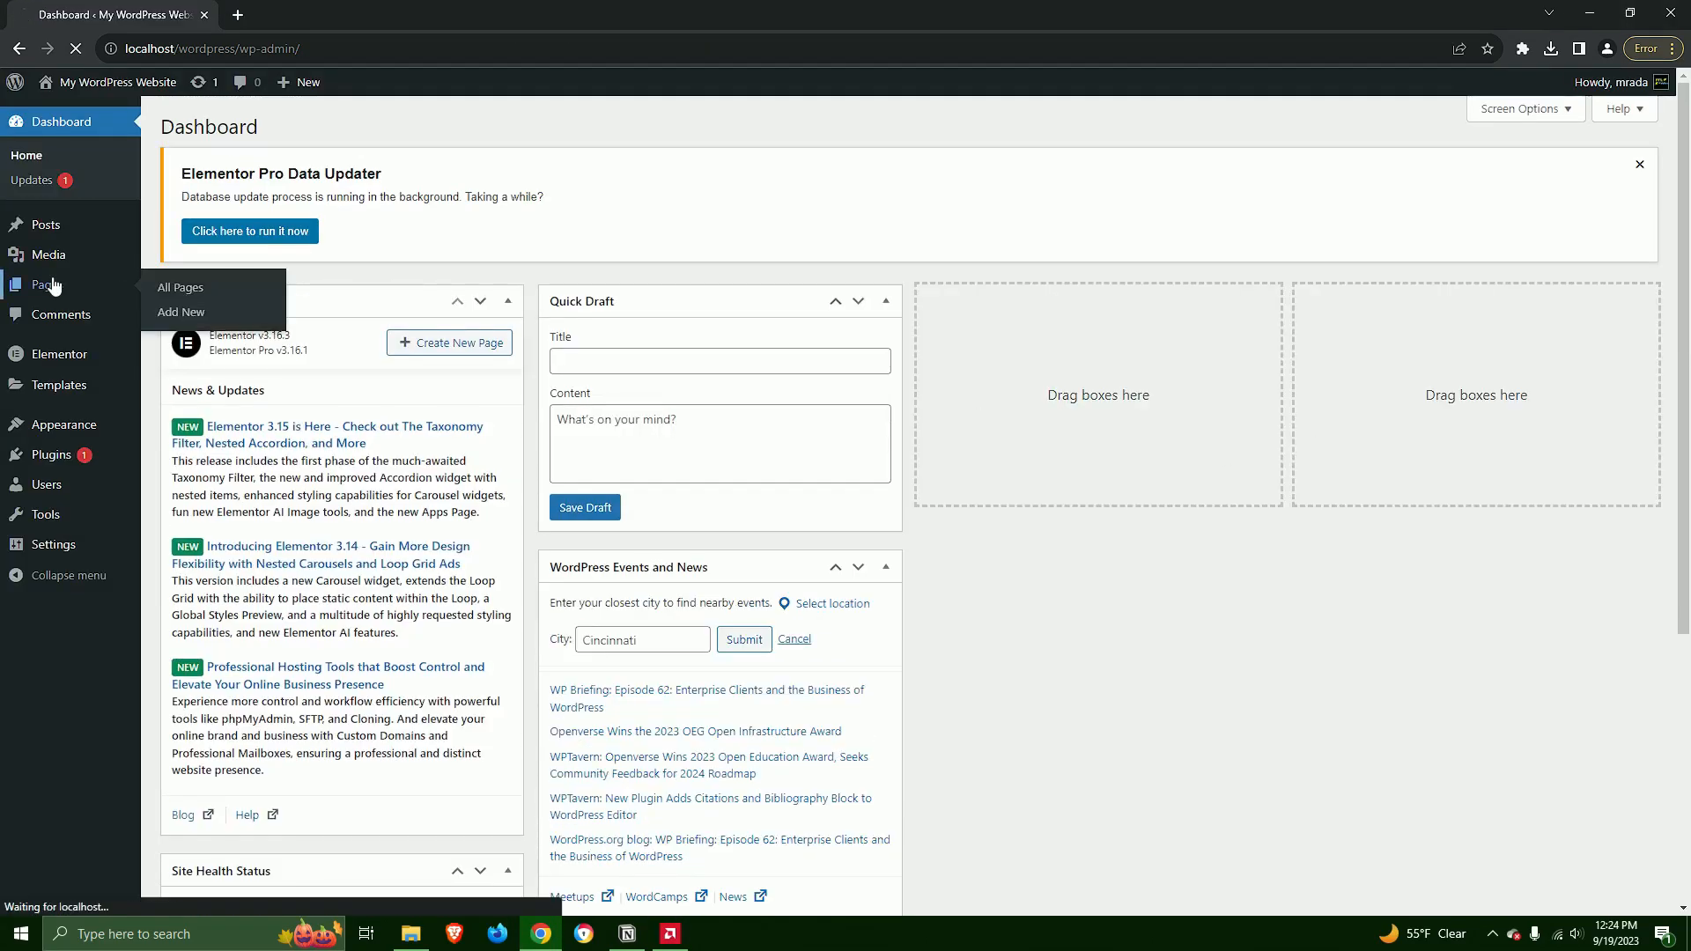
click(264, 130)
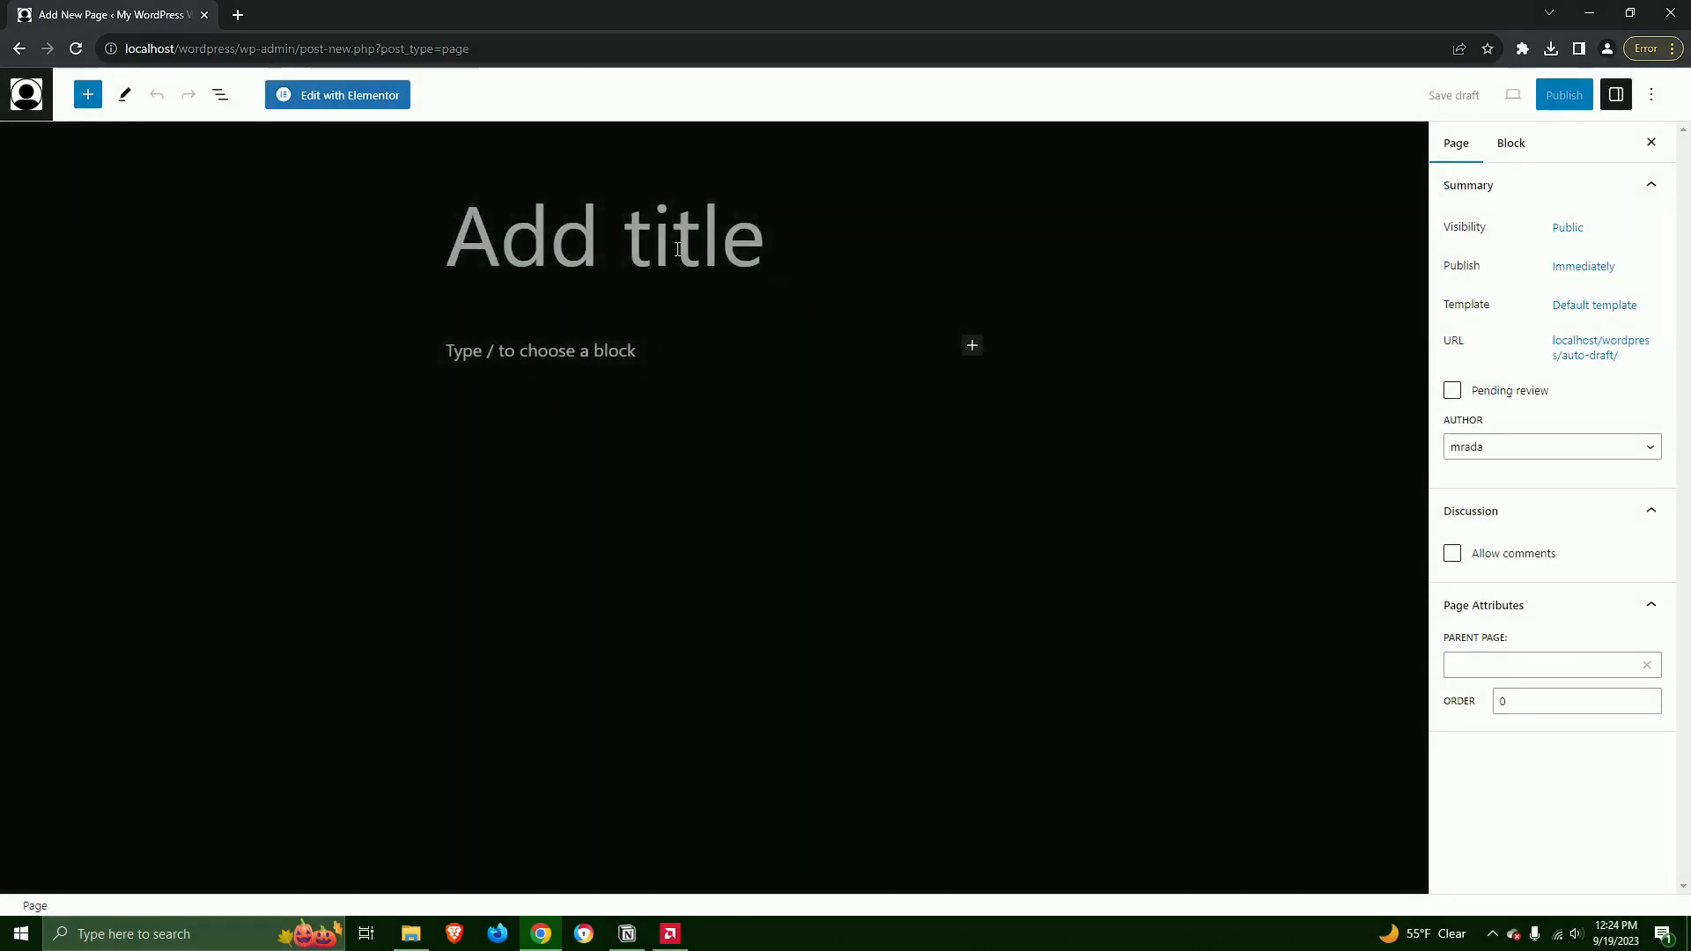
click(677, 249)
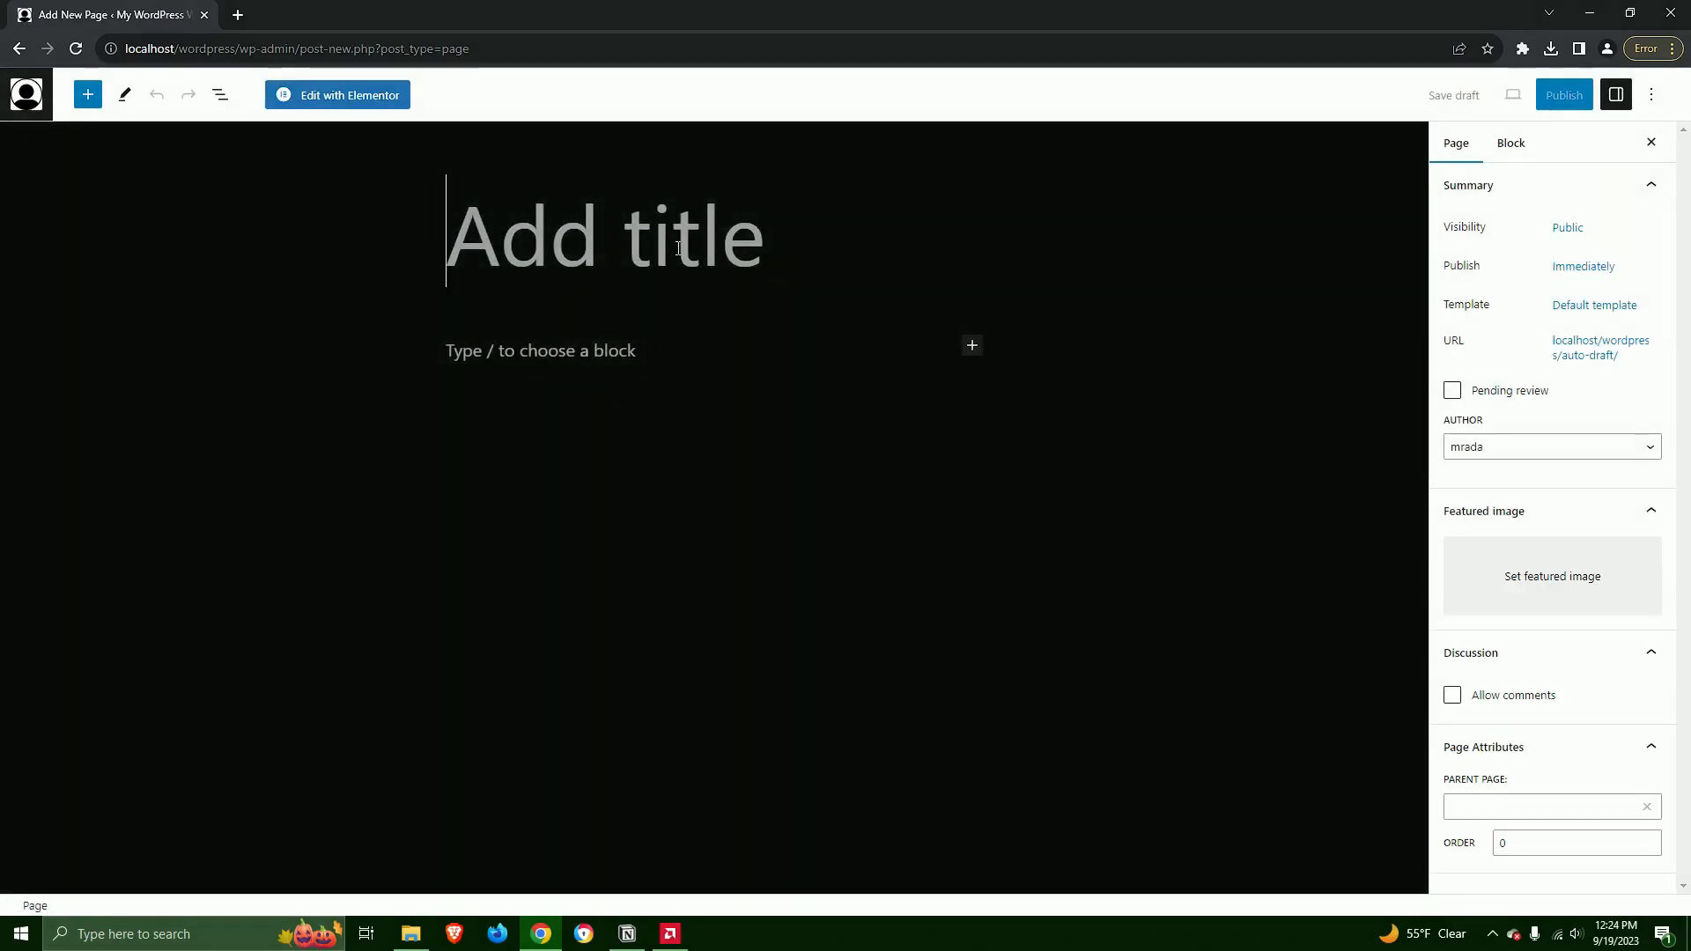
text(Home Page)
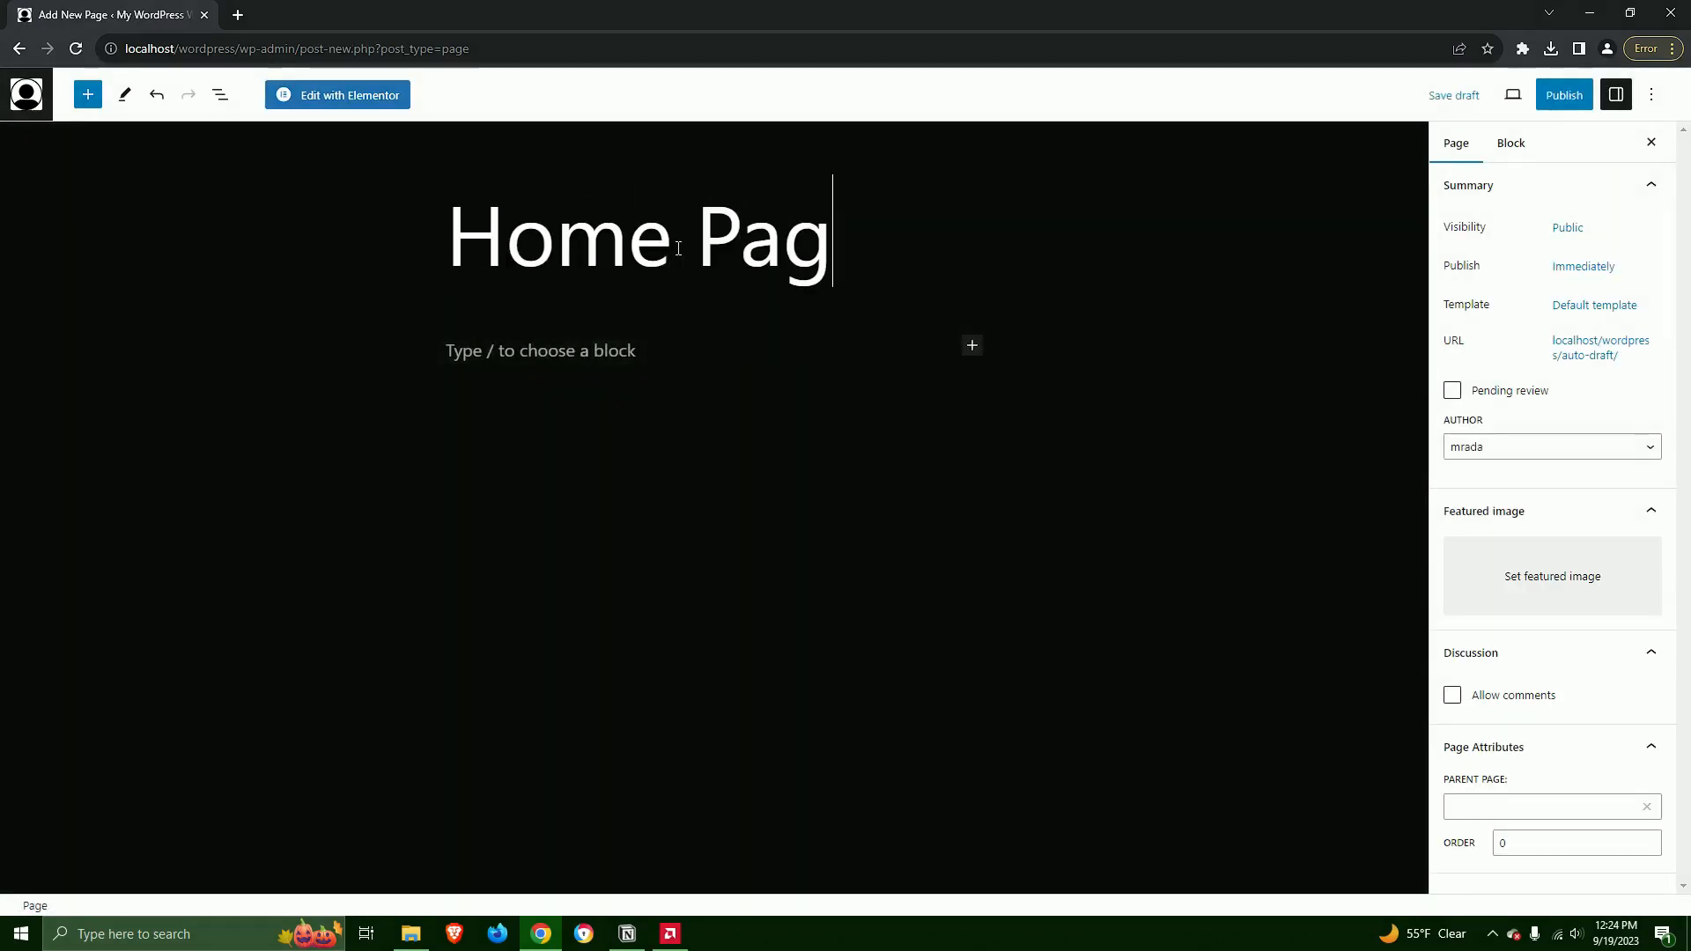
click(348, 97)
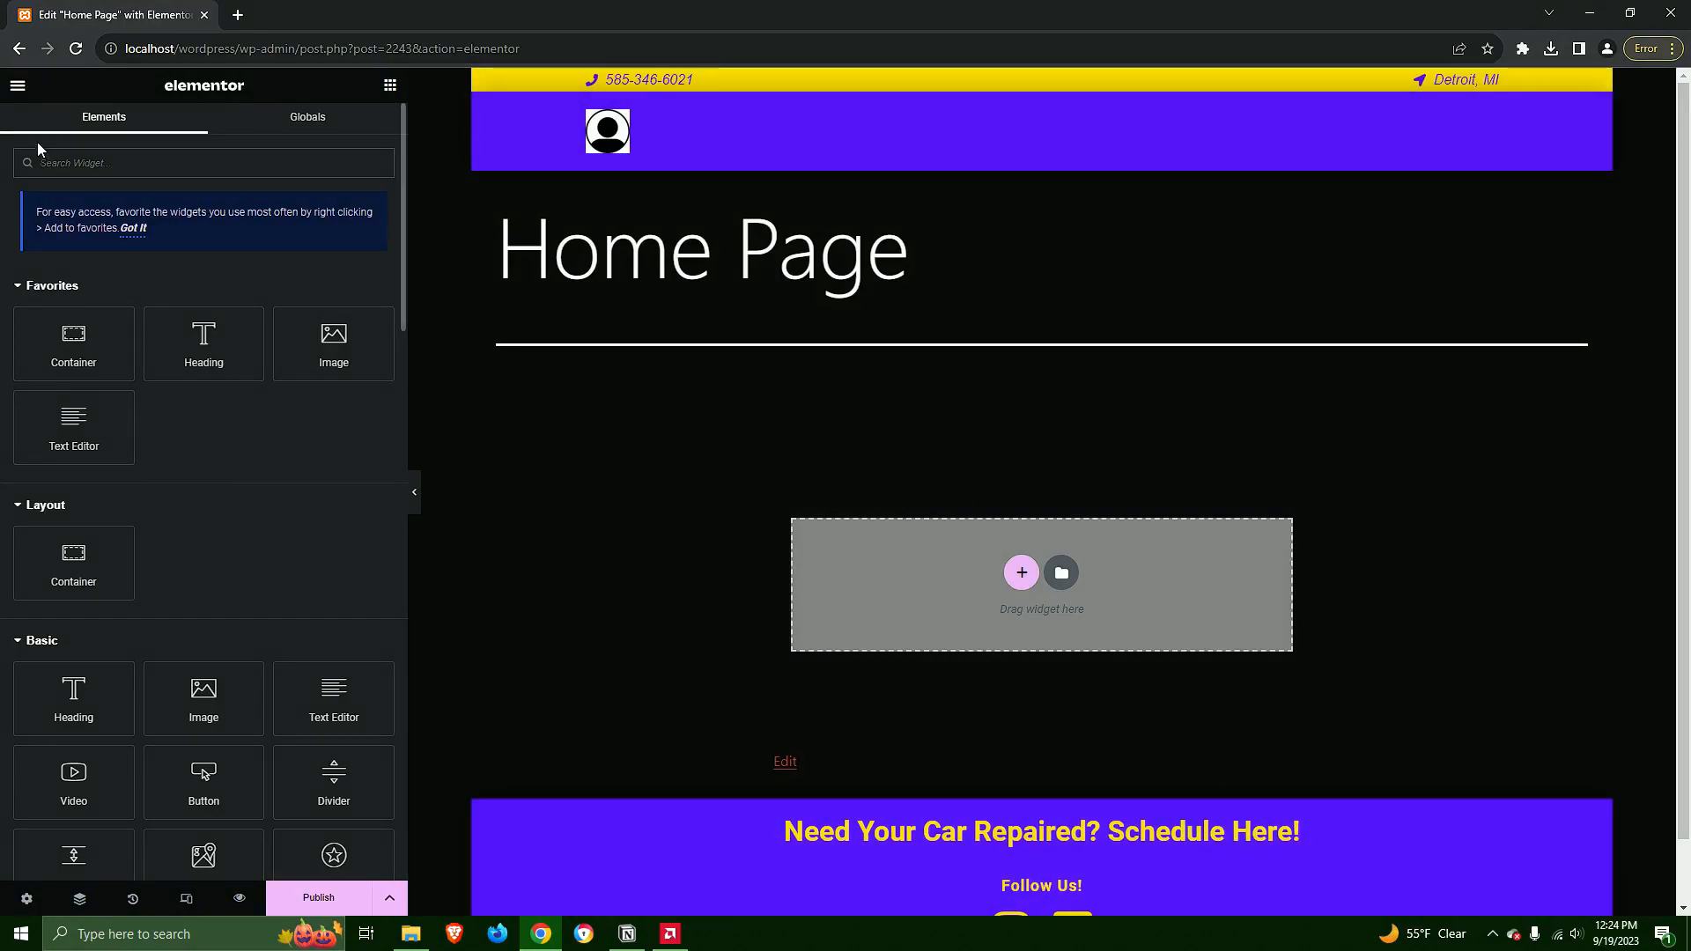
Set the site's default page layout to Elementor Full Width, save the site settings and reload the page editor
click(19, 85)
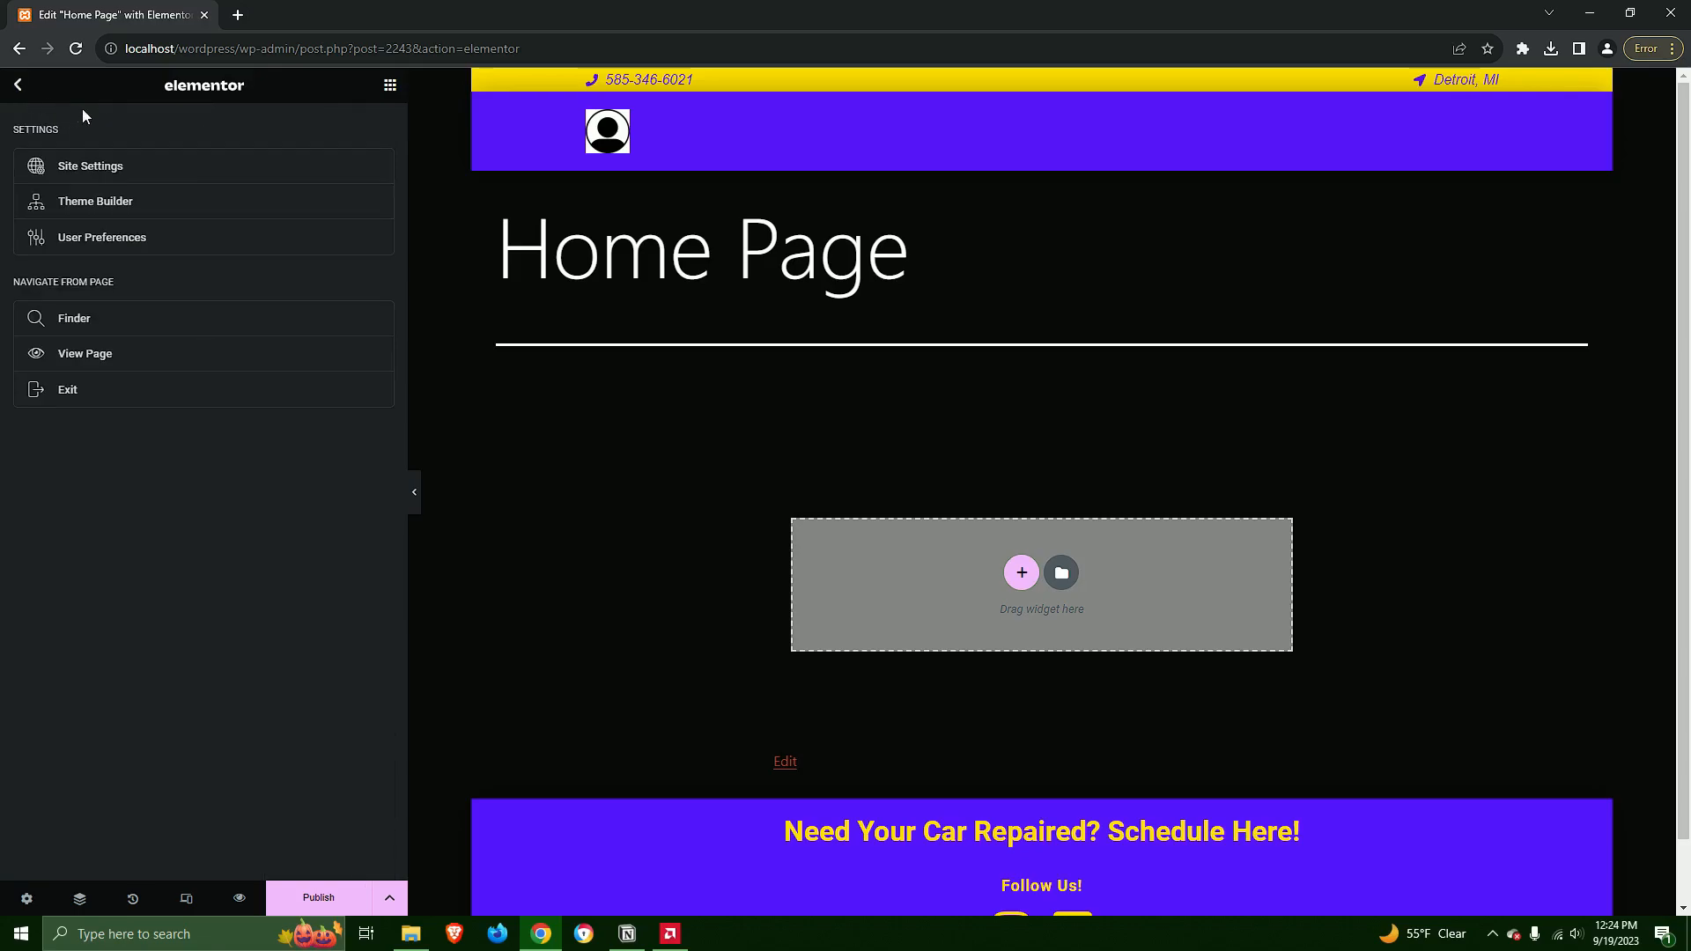
click(97, 165)
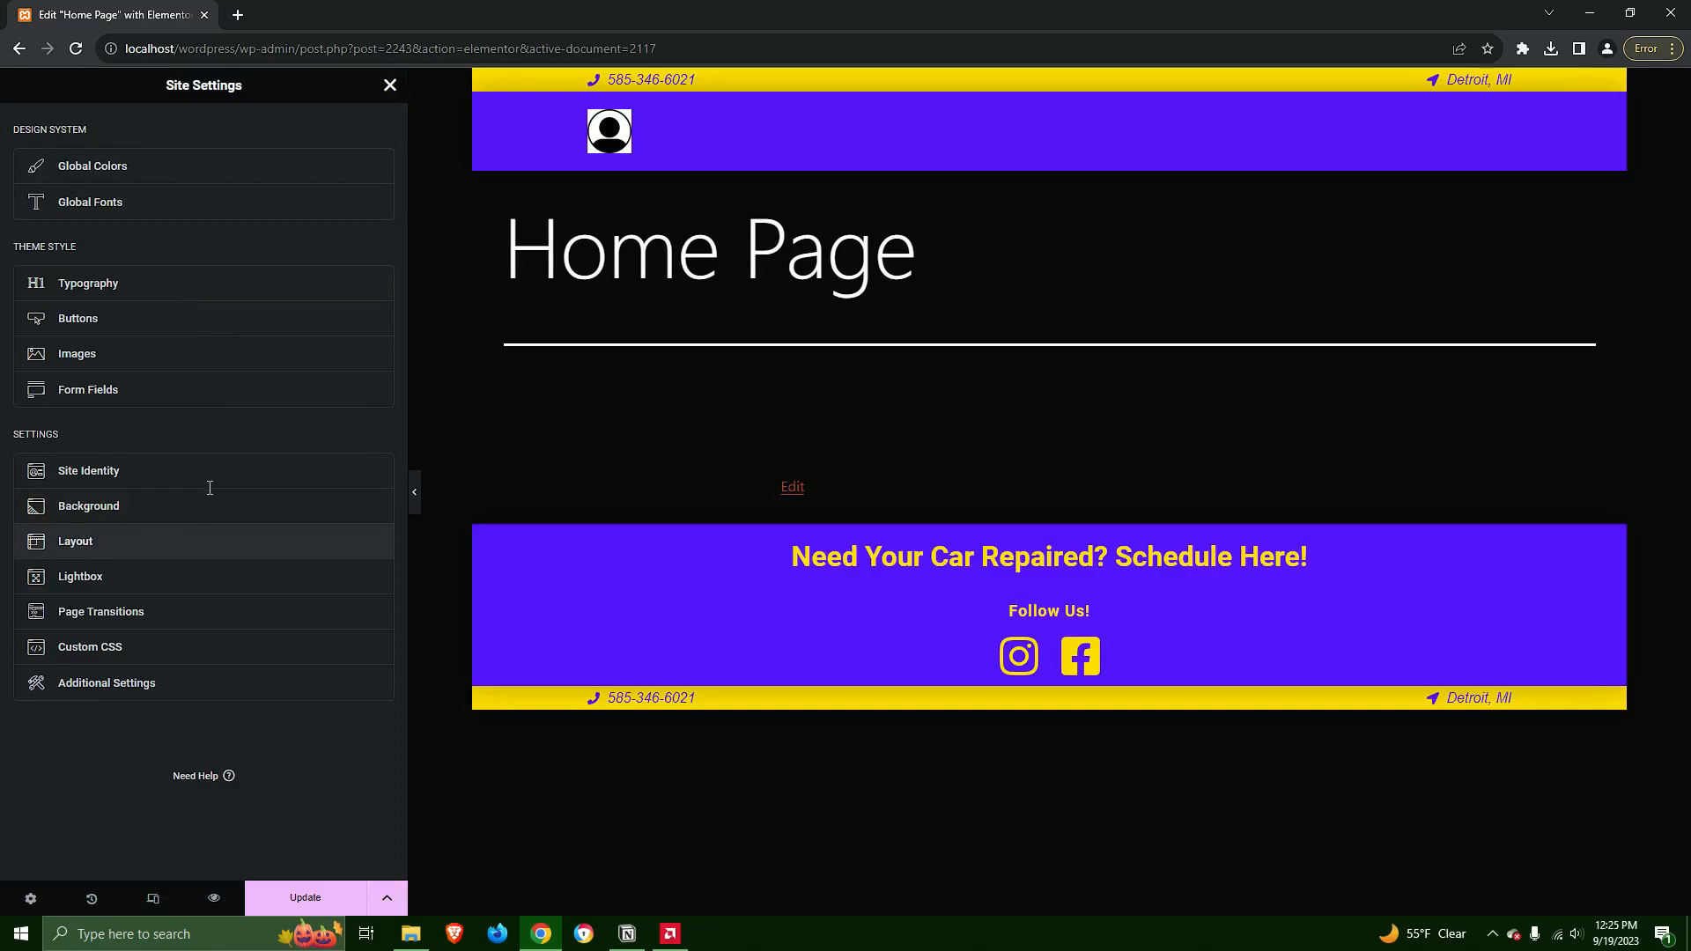
click(225, 541)
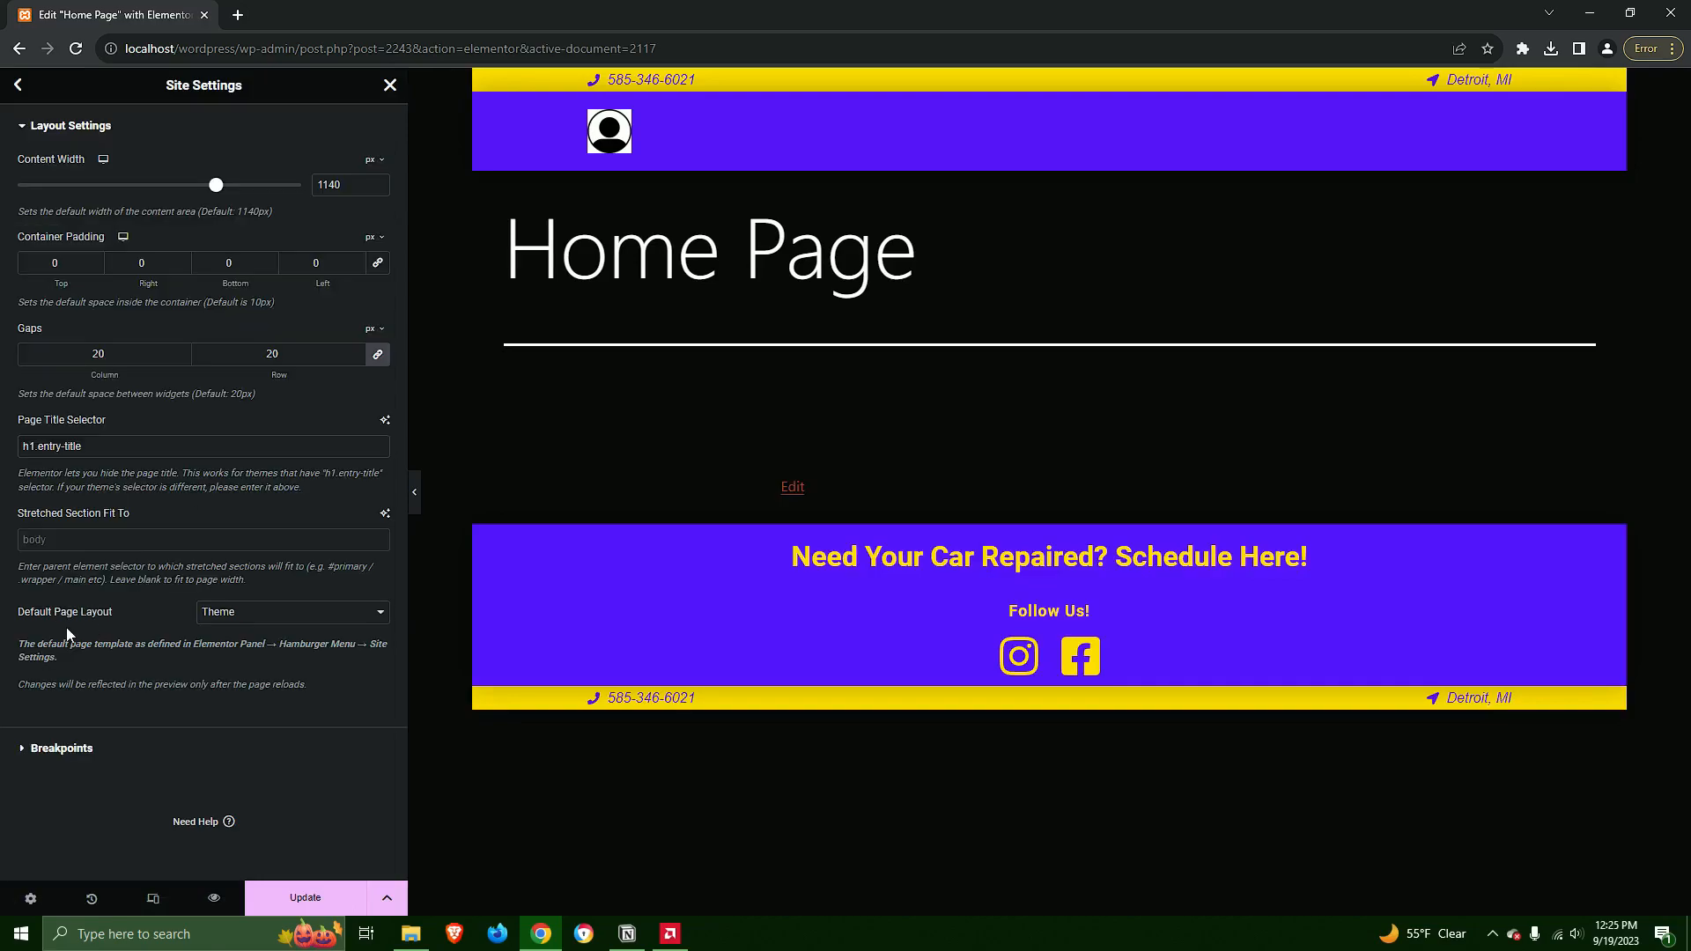
click(269, 617)
click(282, 659)
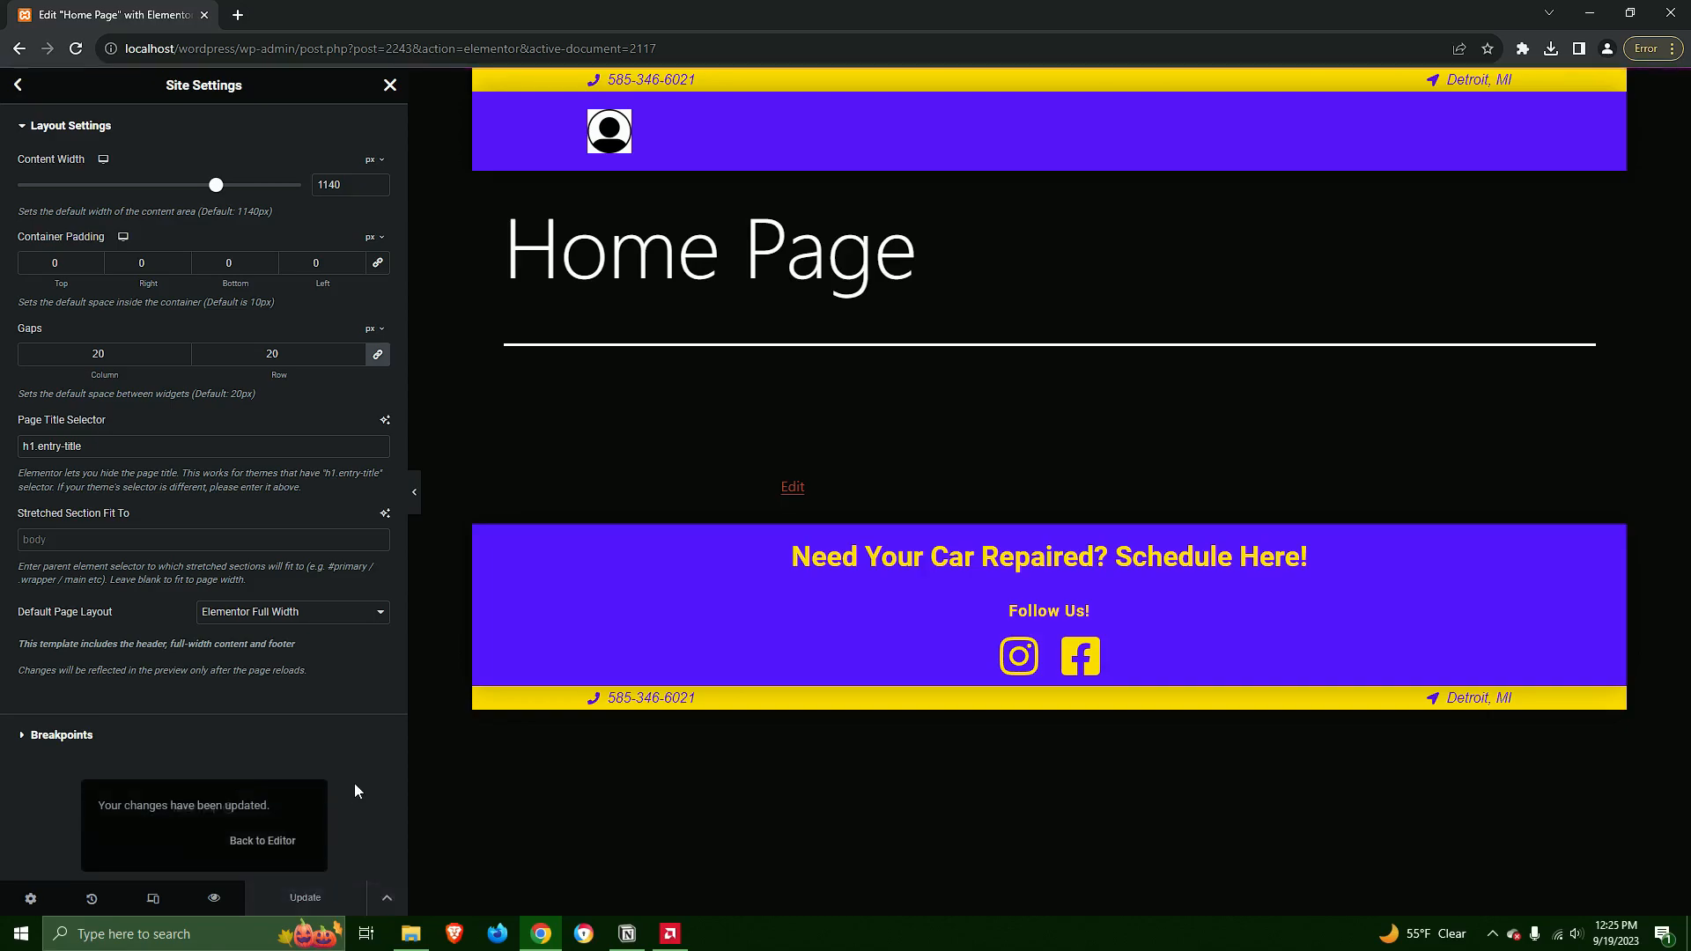
click(372, 839)
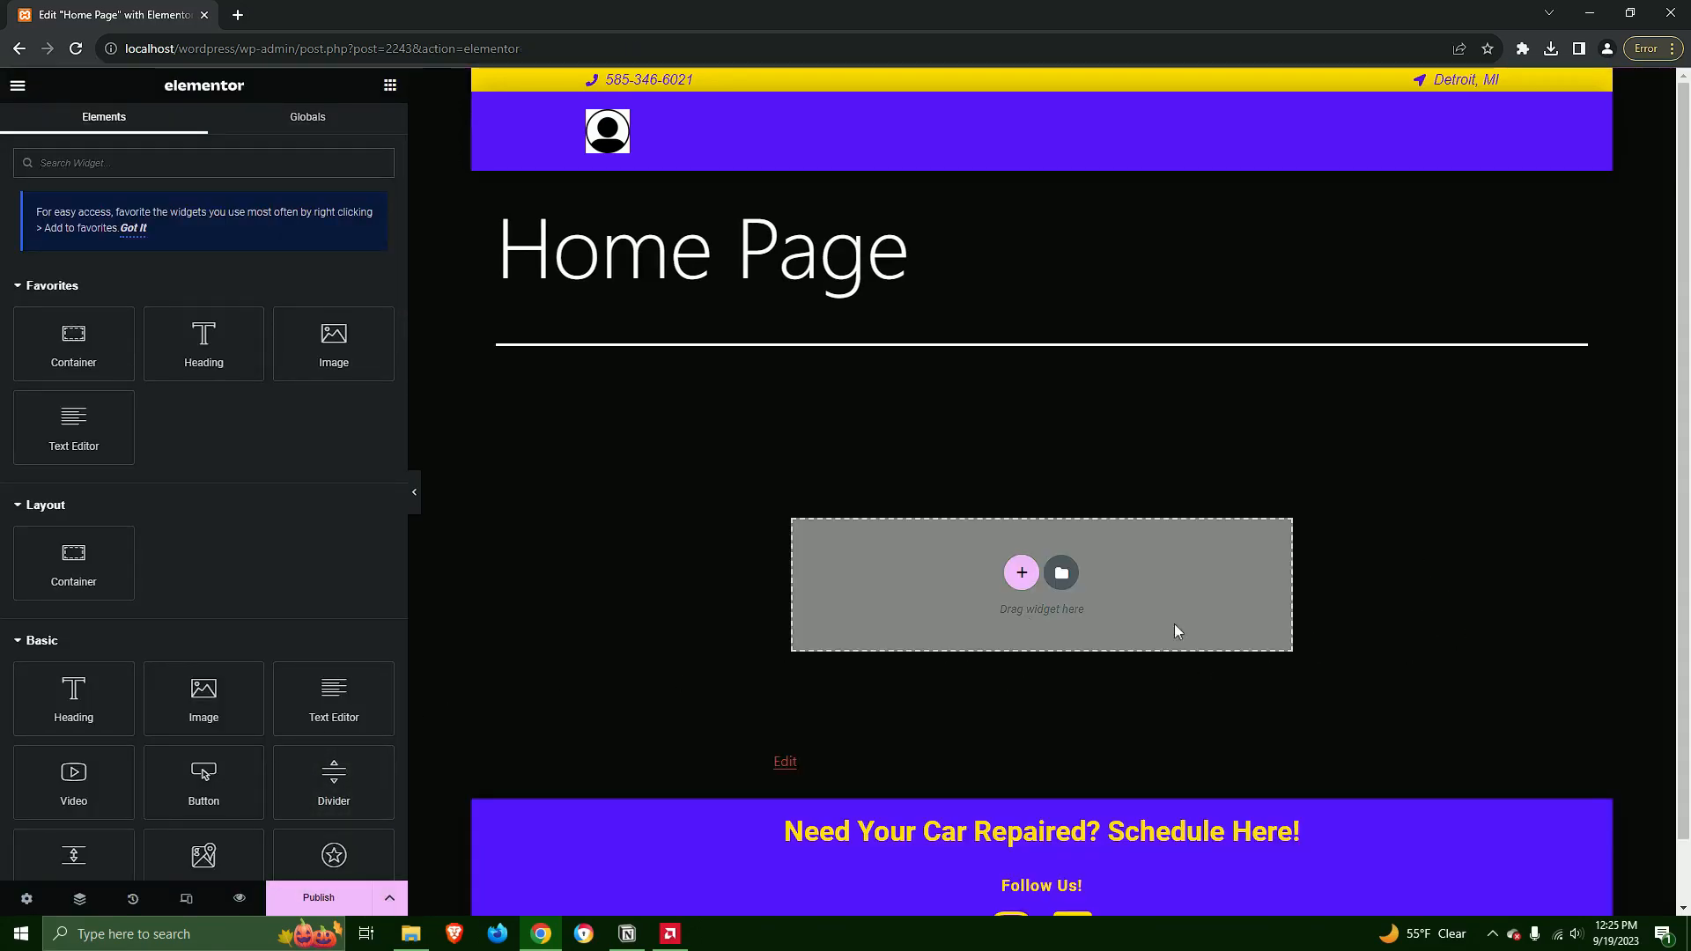
click(77, 47)
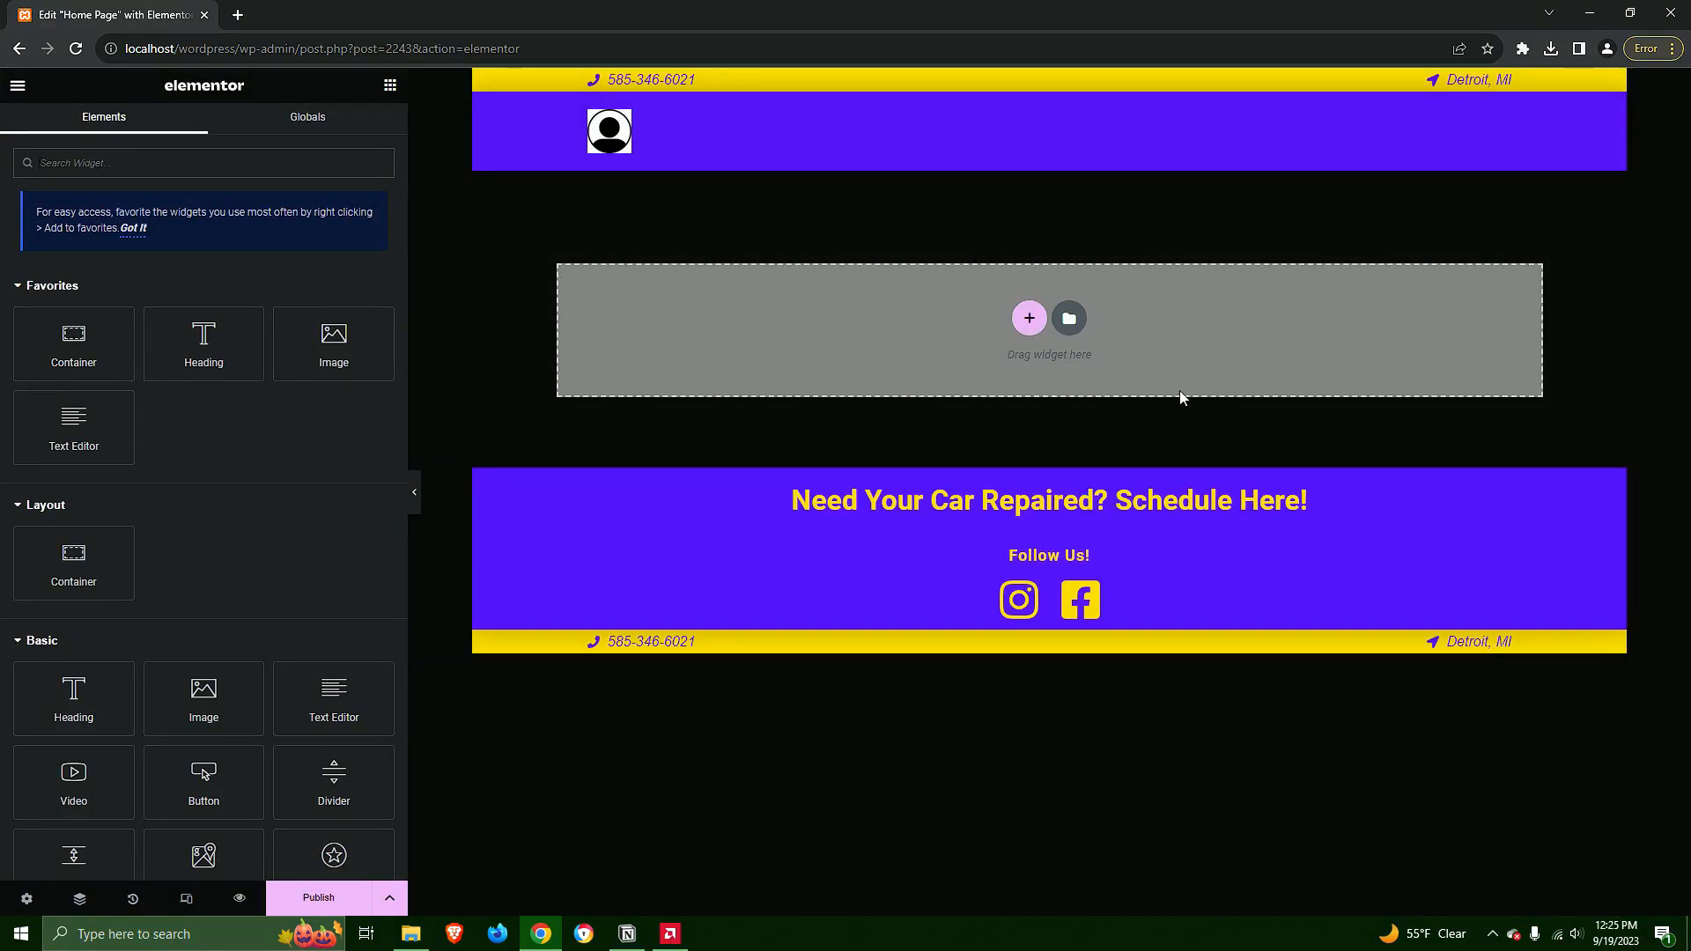
Insert the saved Auto Repair Shop Home Page template into the page and look over the imported content
click(1073, 319)
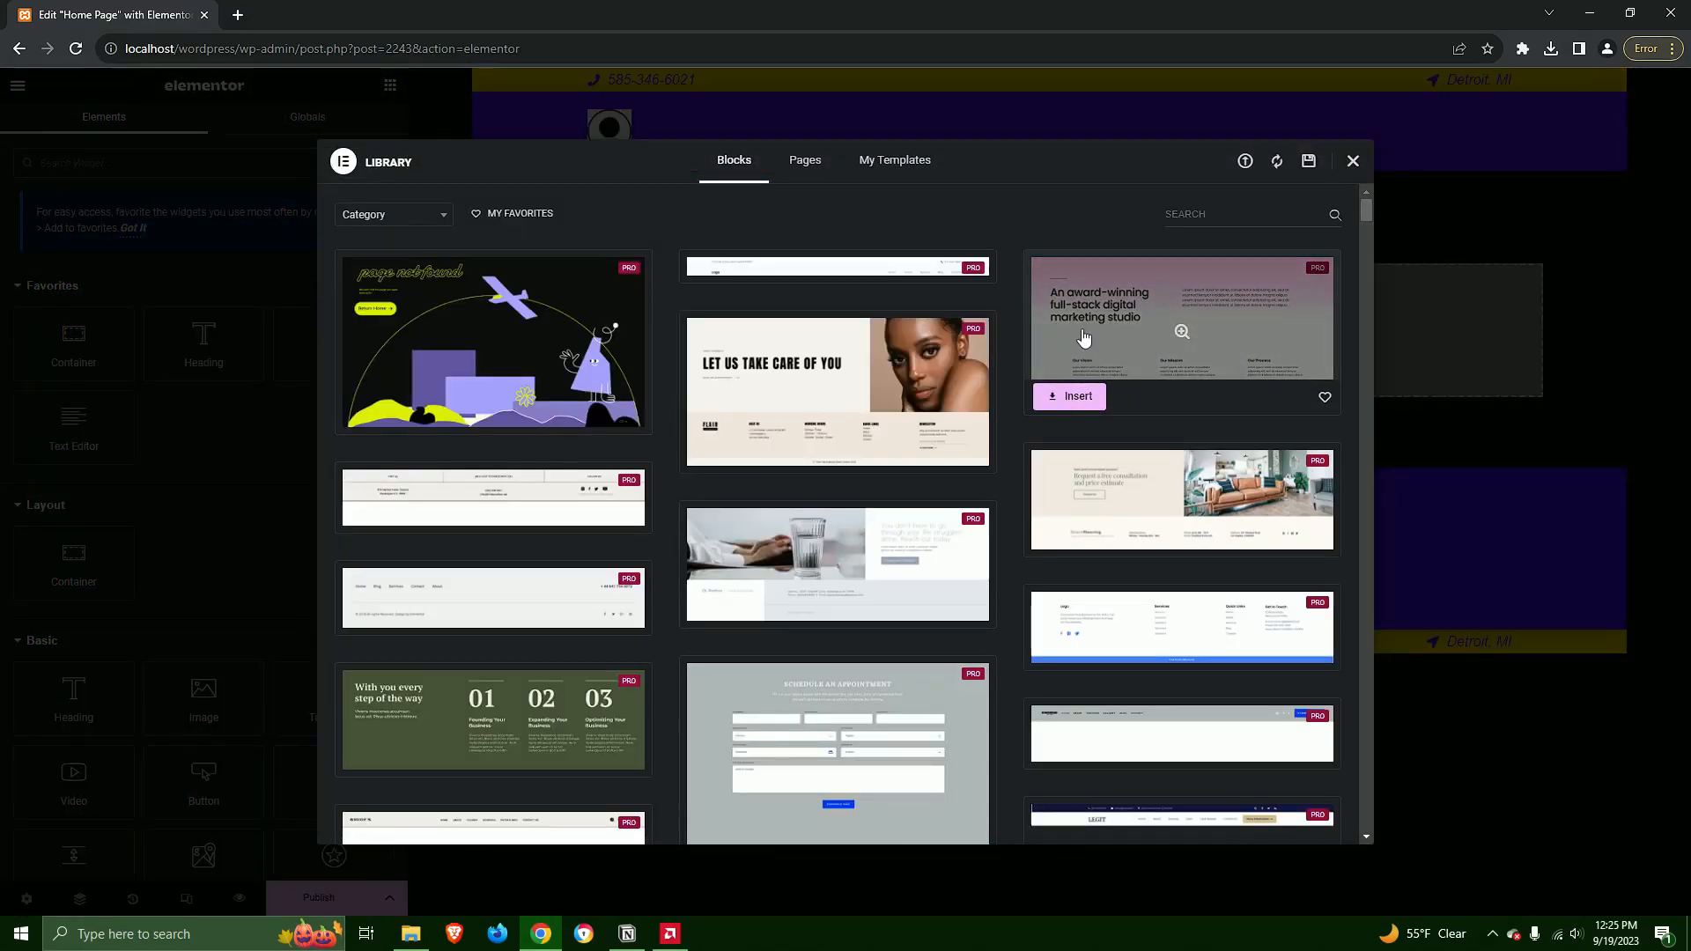
click(893, 176)
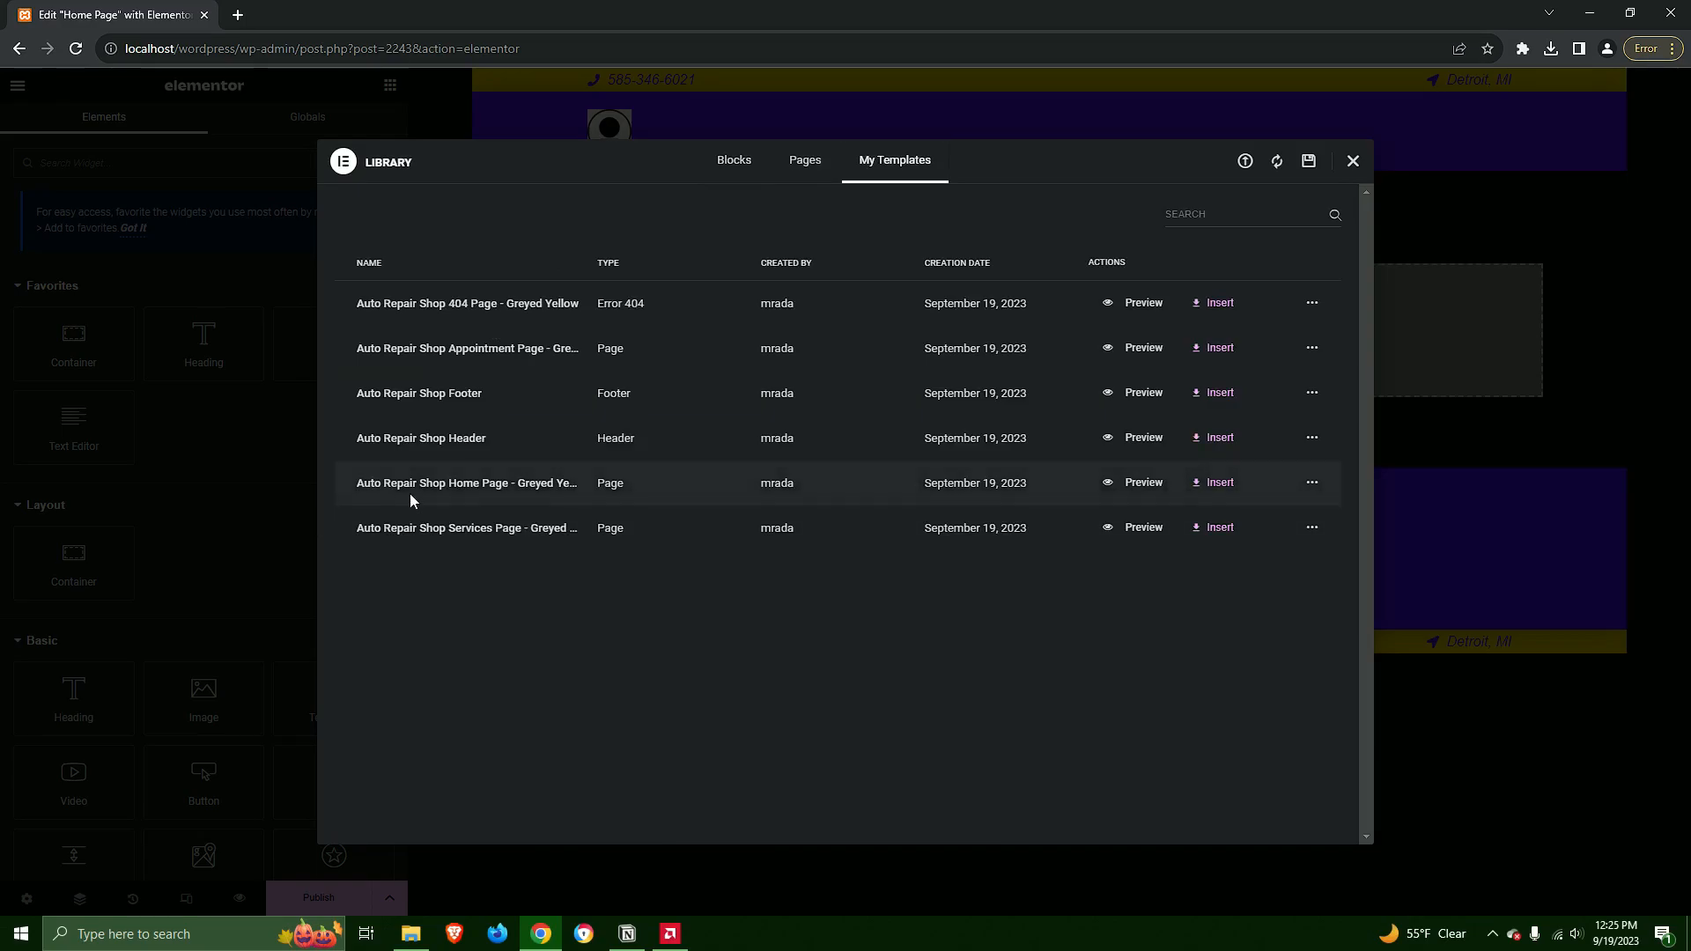
click(1217, 483)
click(977, 535)
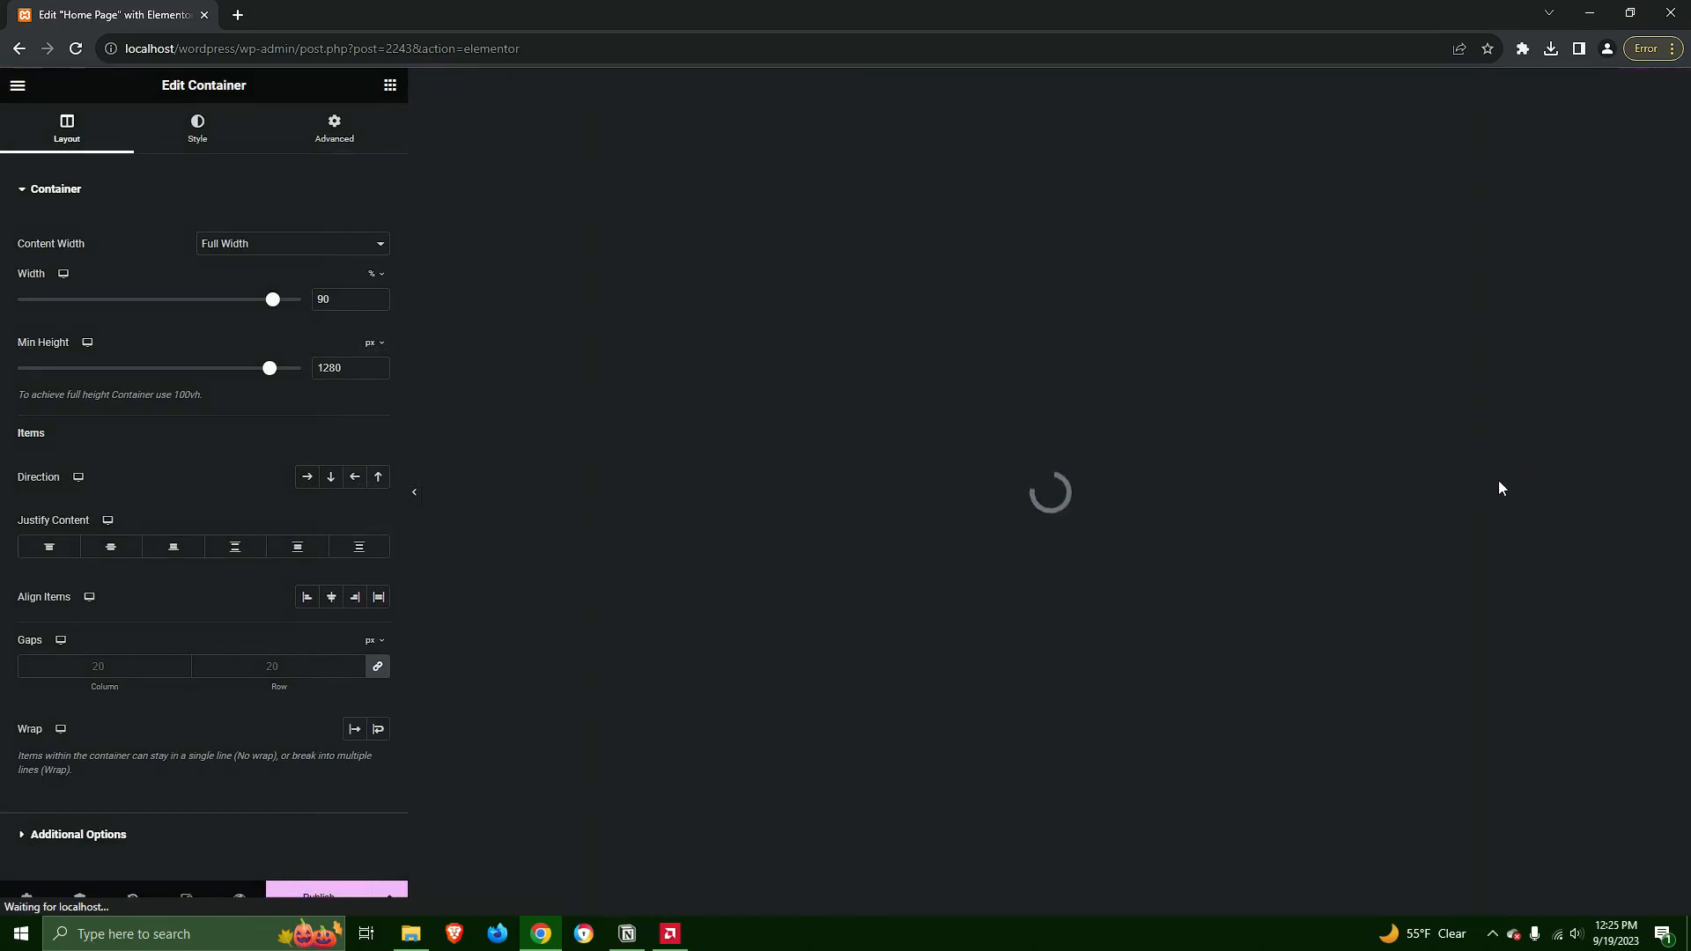
scroll(1471, 484, down, 4)
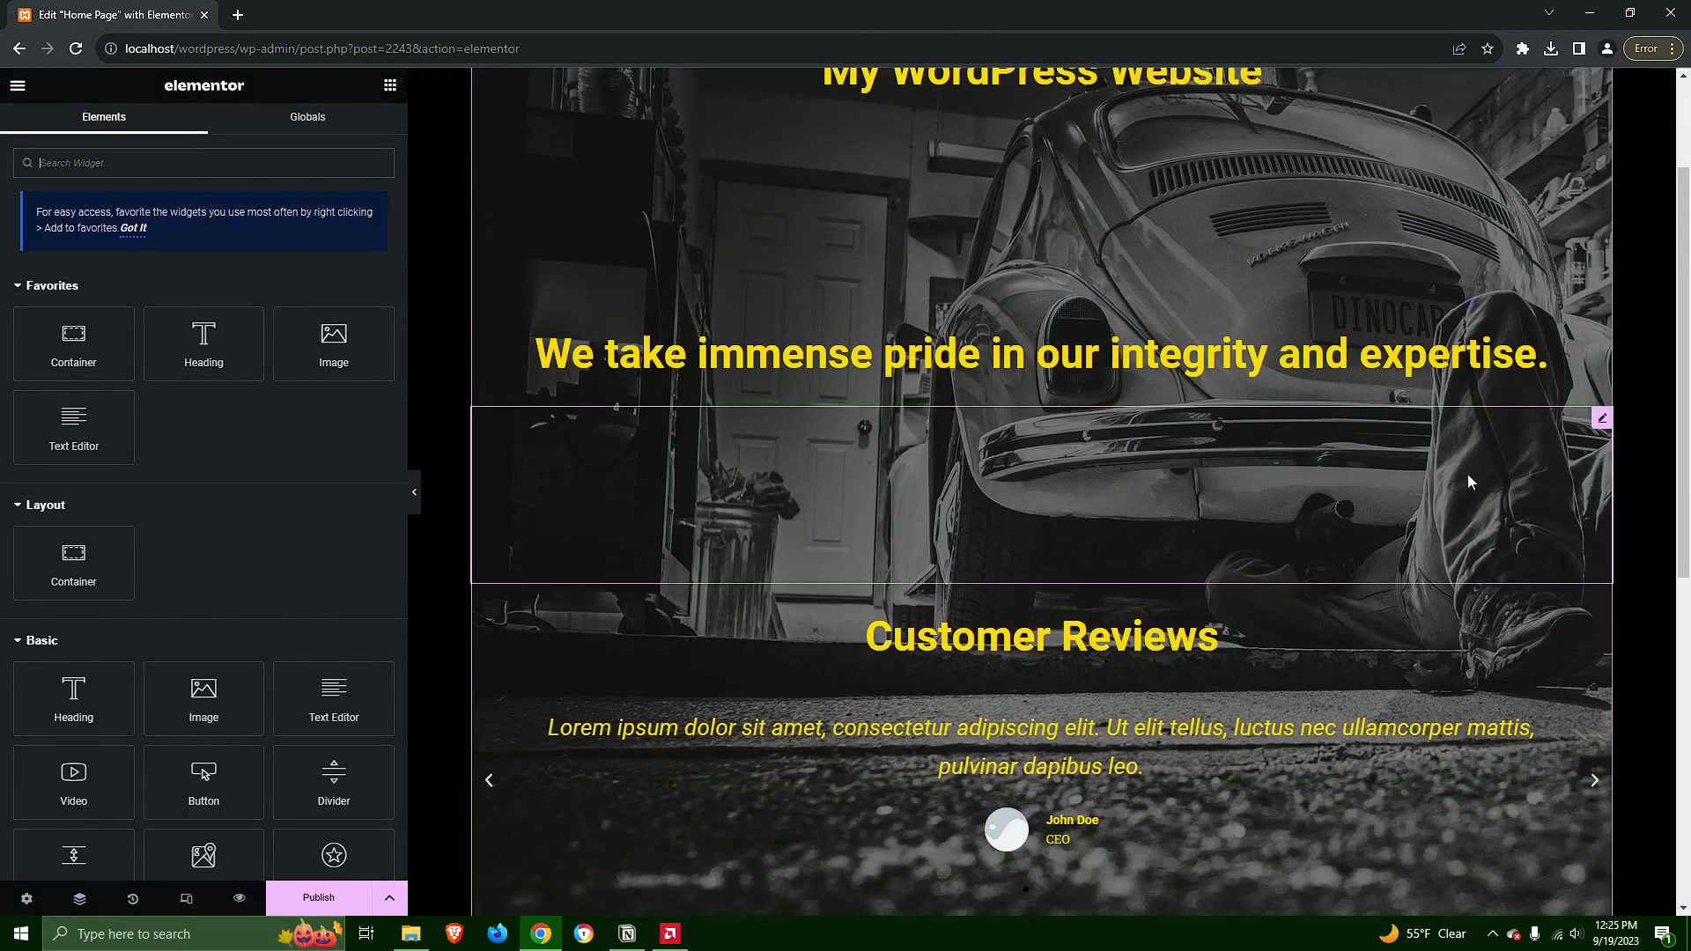
scroll(1468, 474, up, 3)
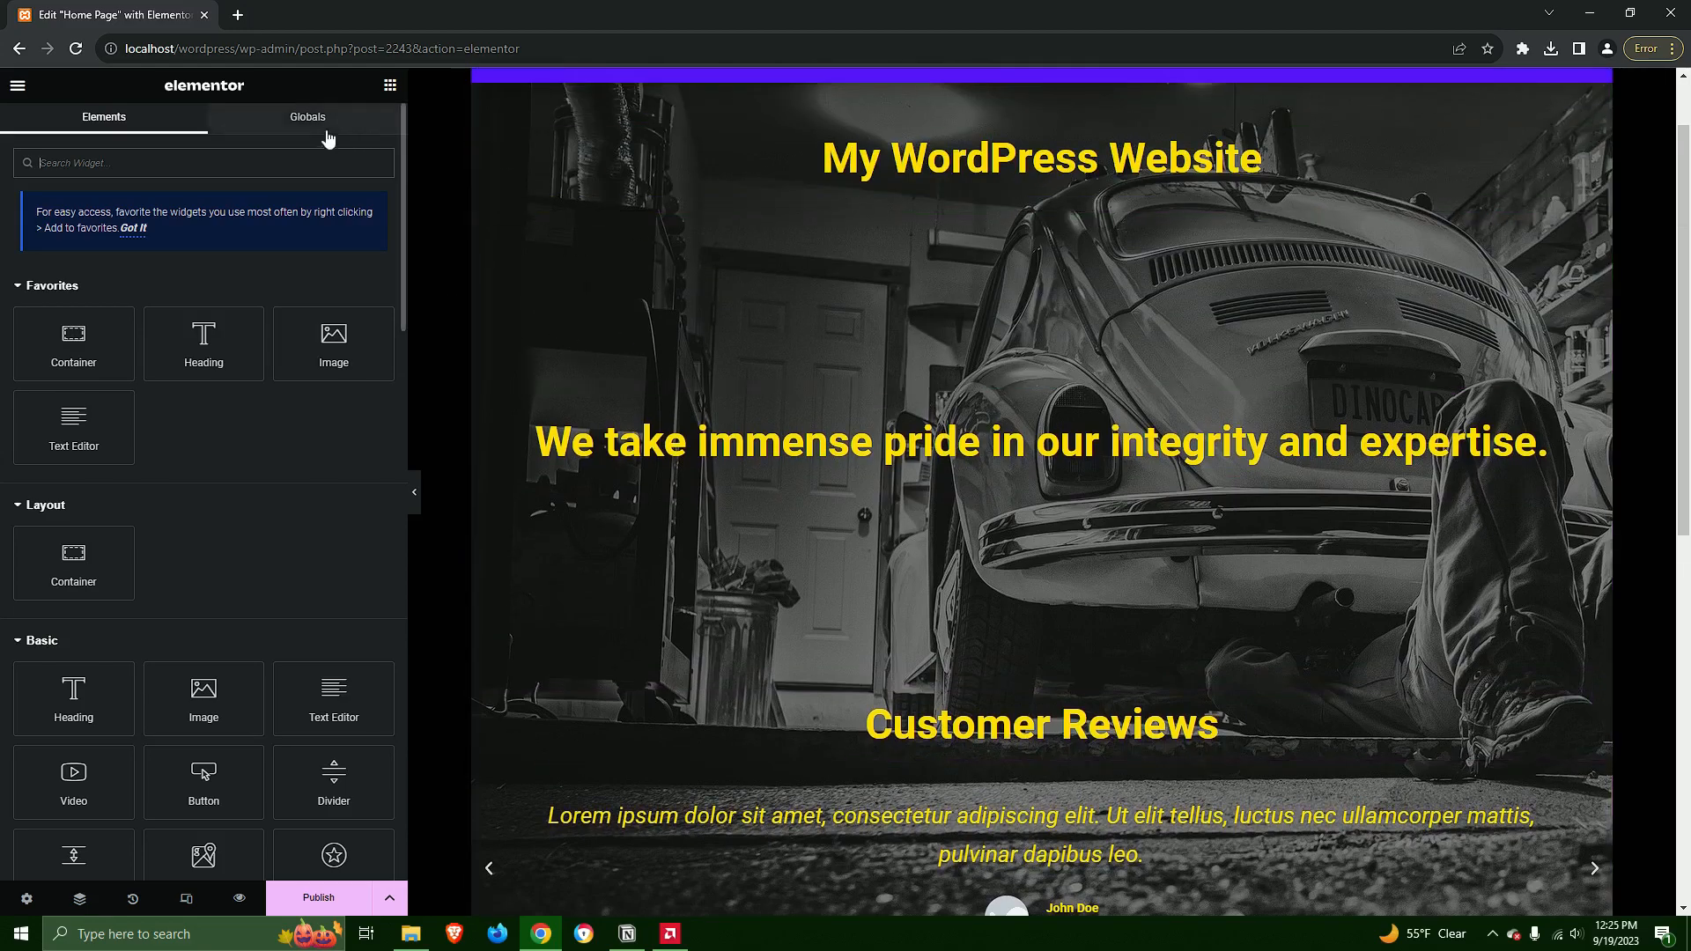
scroll(667, 360, up, 1)
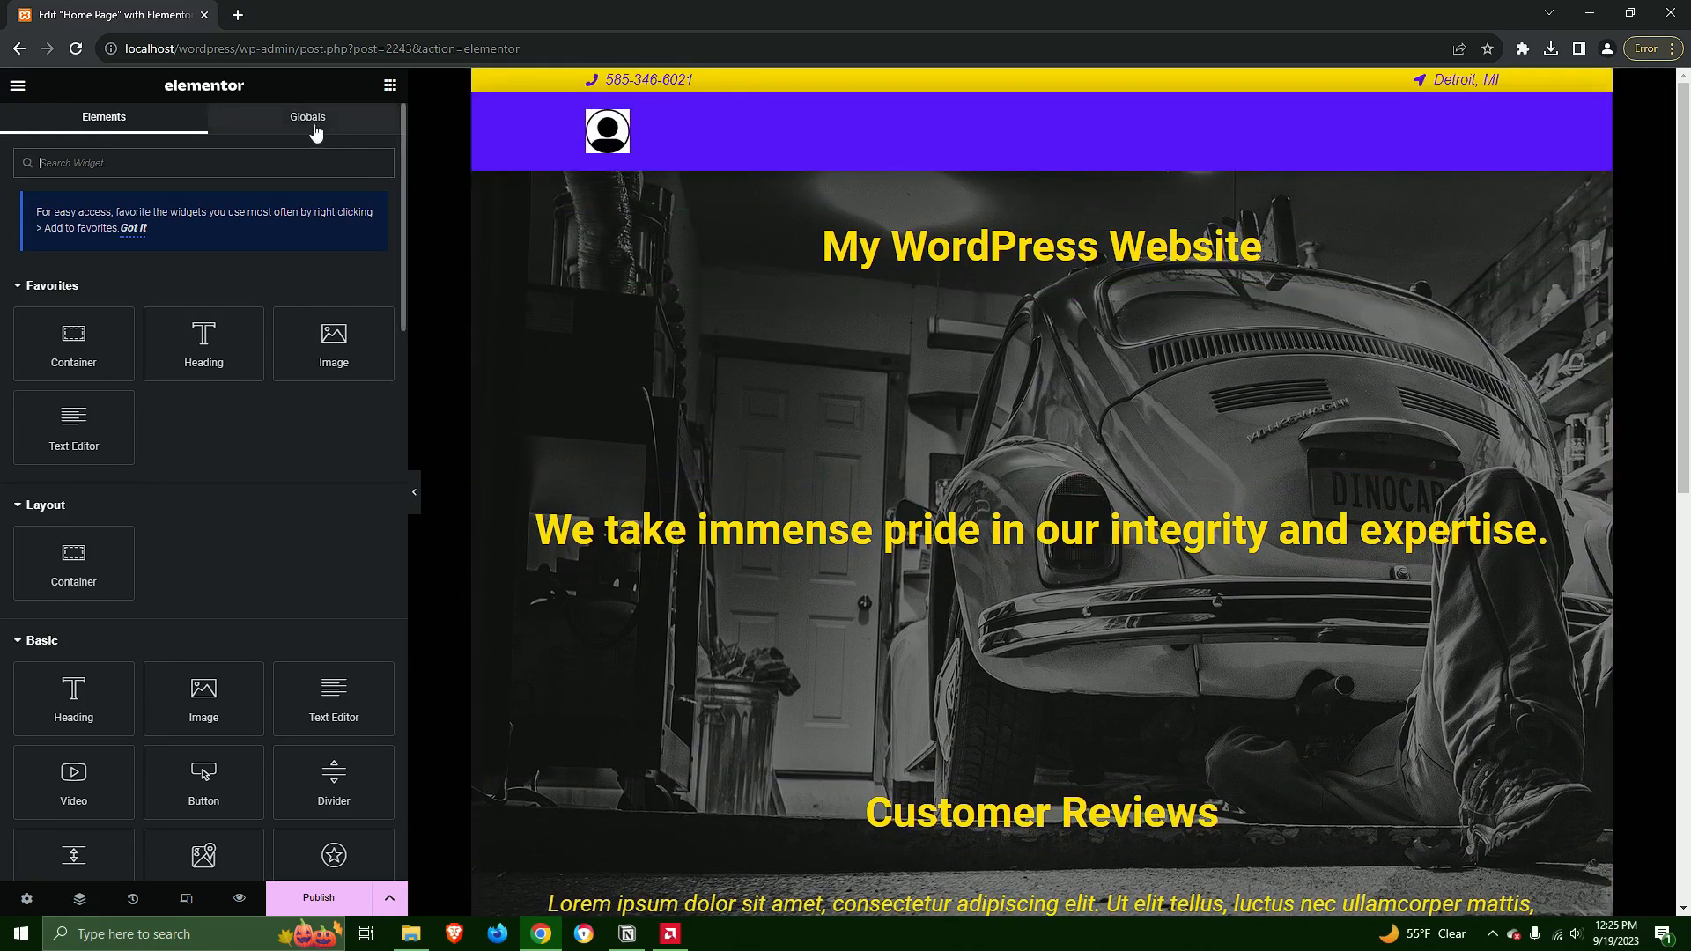
Review the typography of the Primary, Secondary, Body Text and Accent Text global fonts in the site settings
click(27, 88)
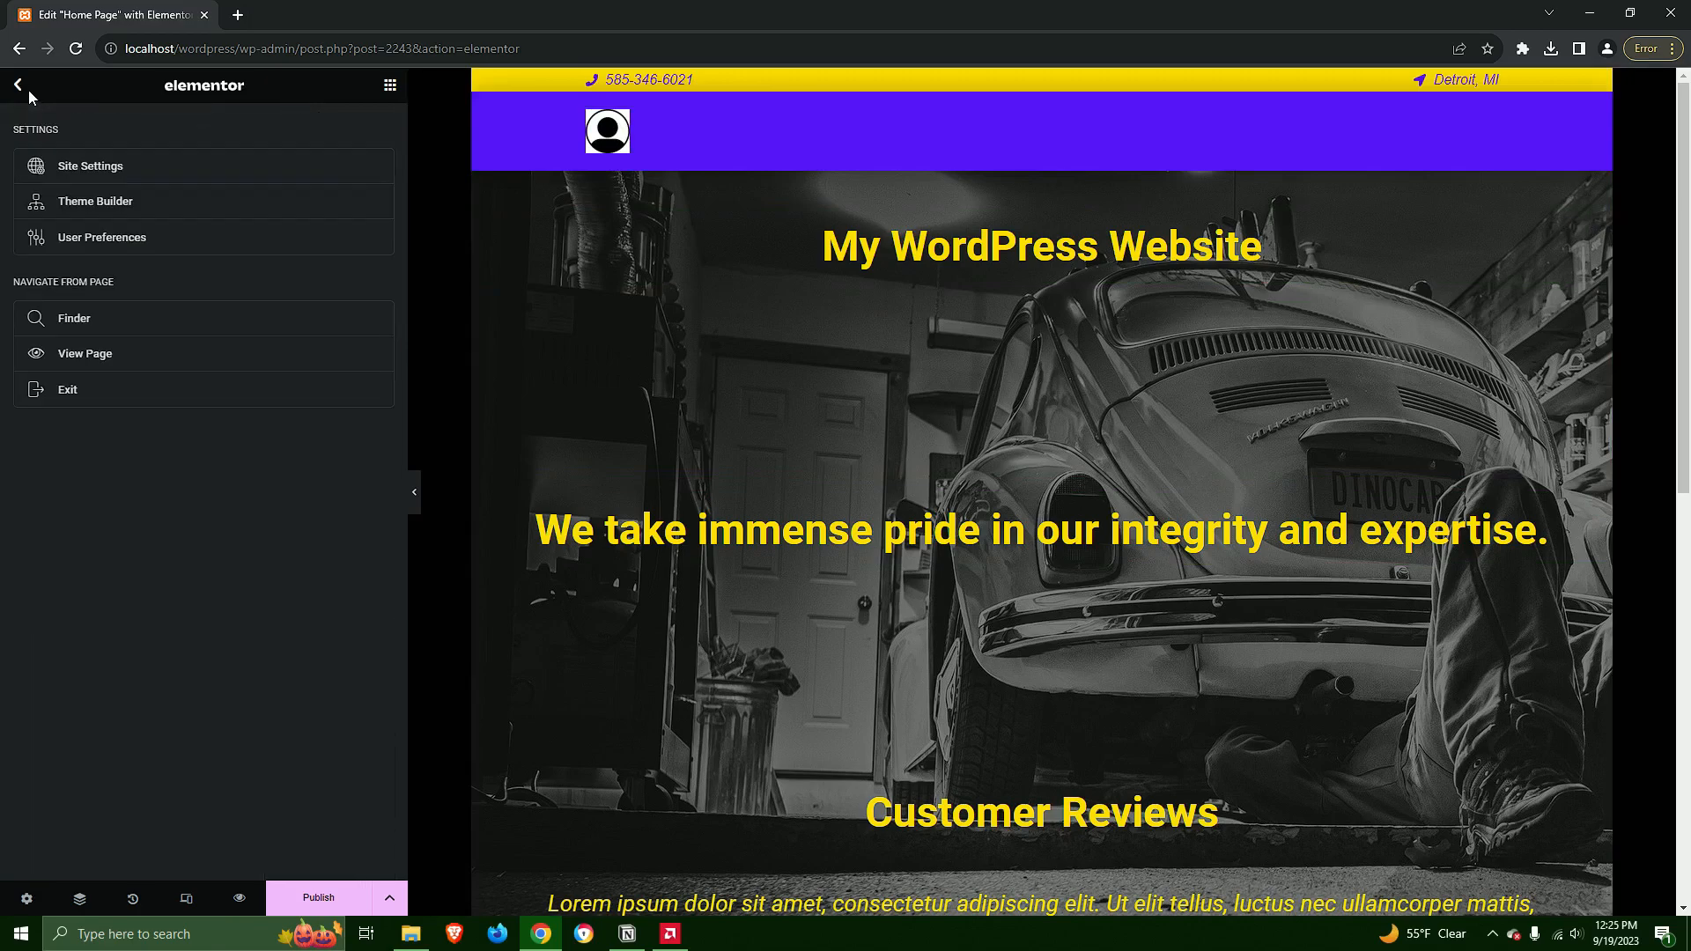
click(104, 175)
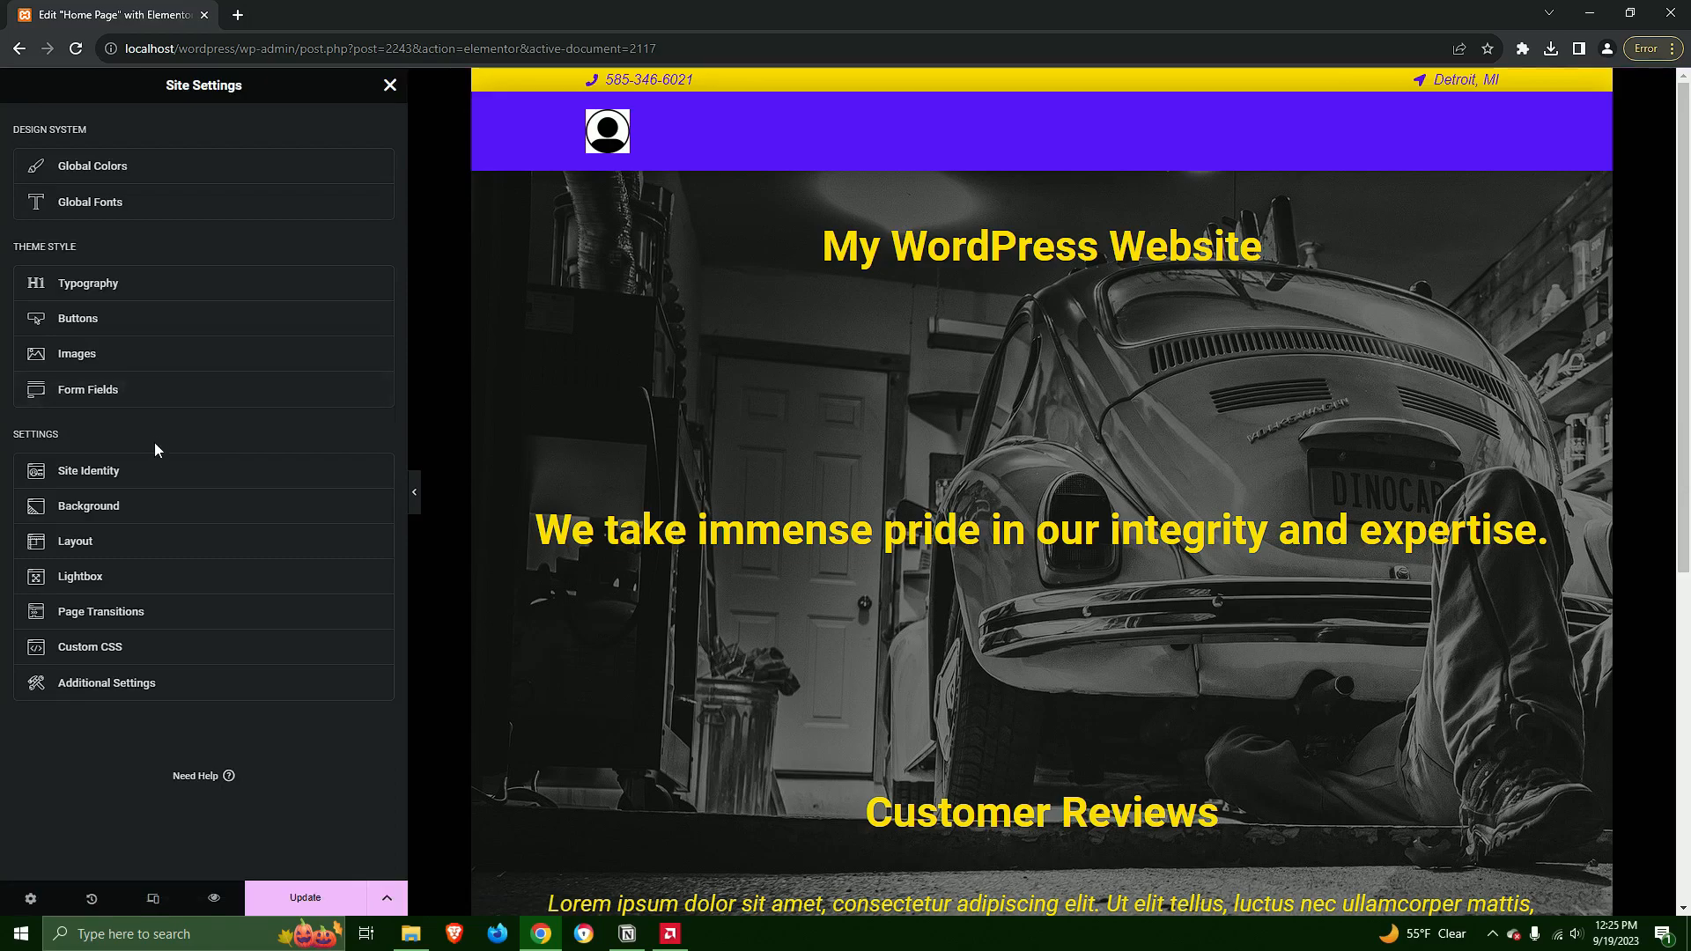
click(130, 204)
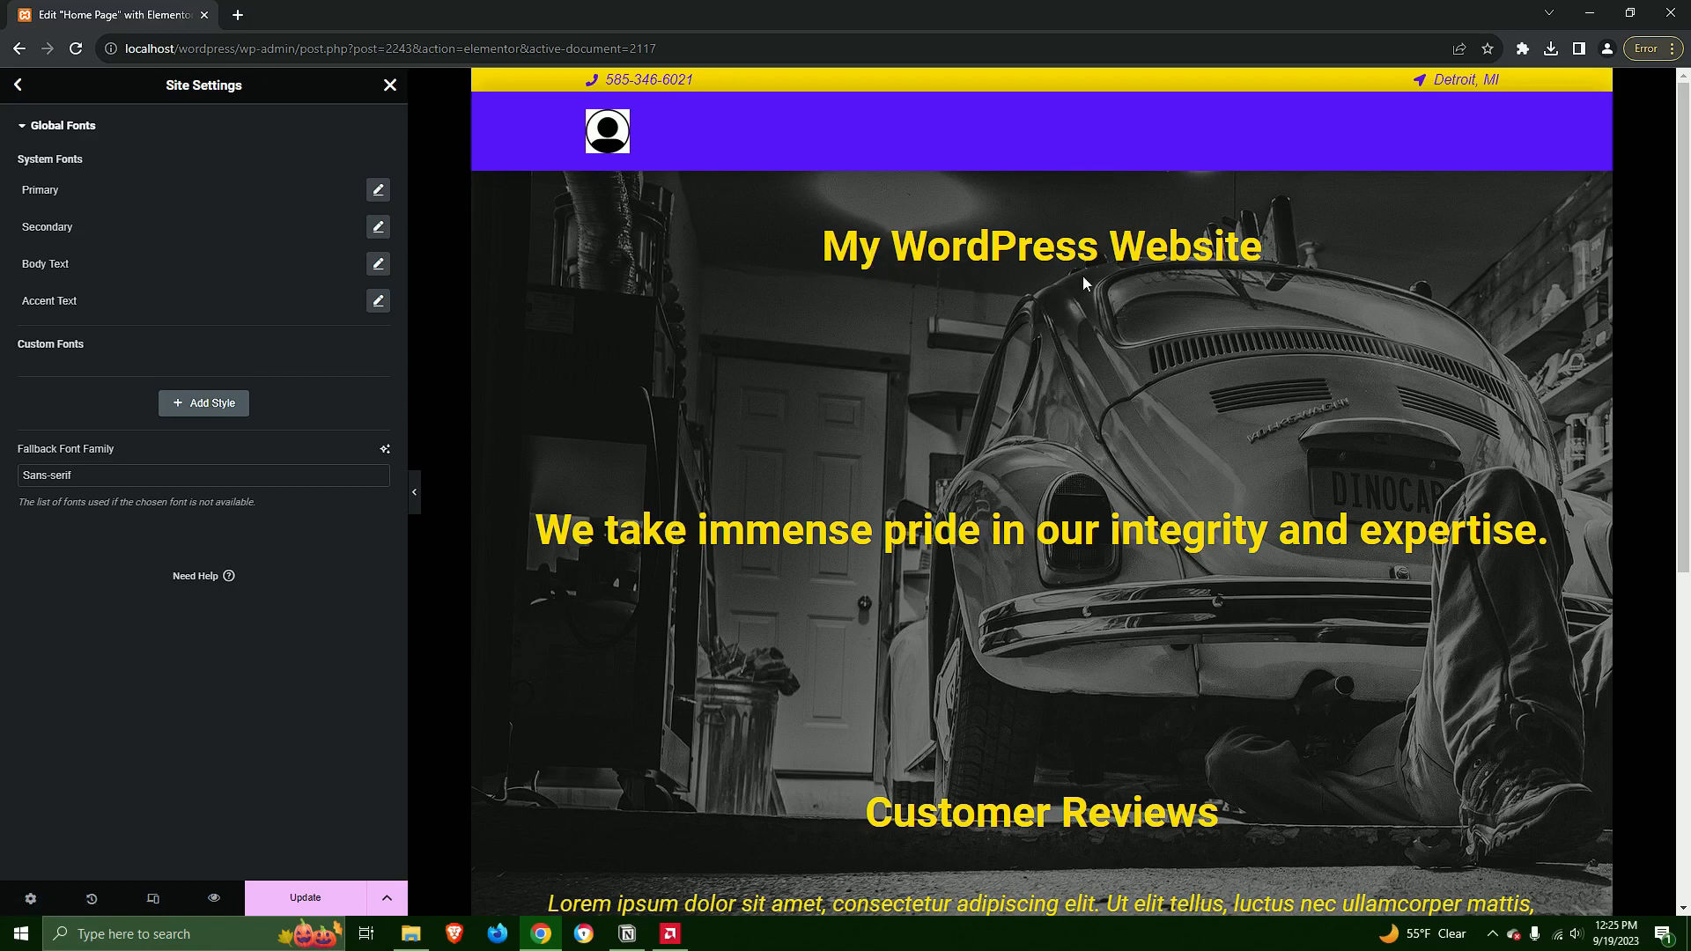
click(378, 196)
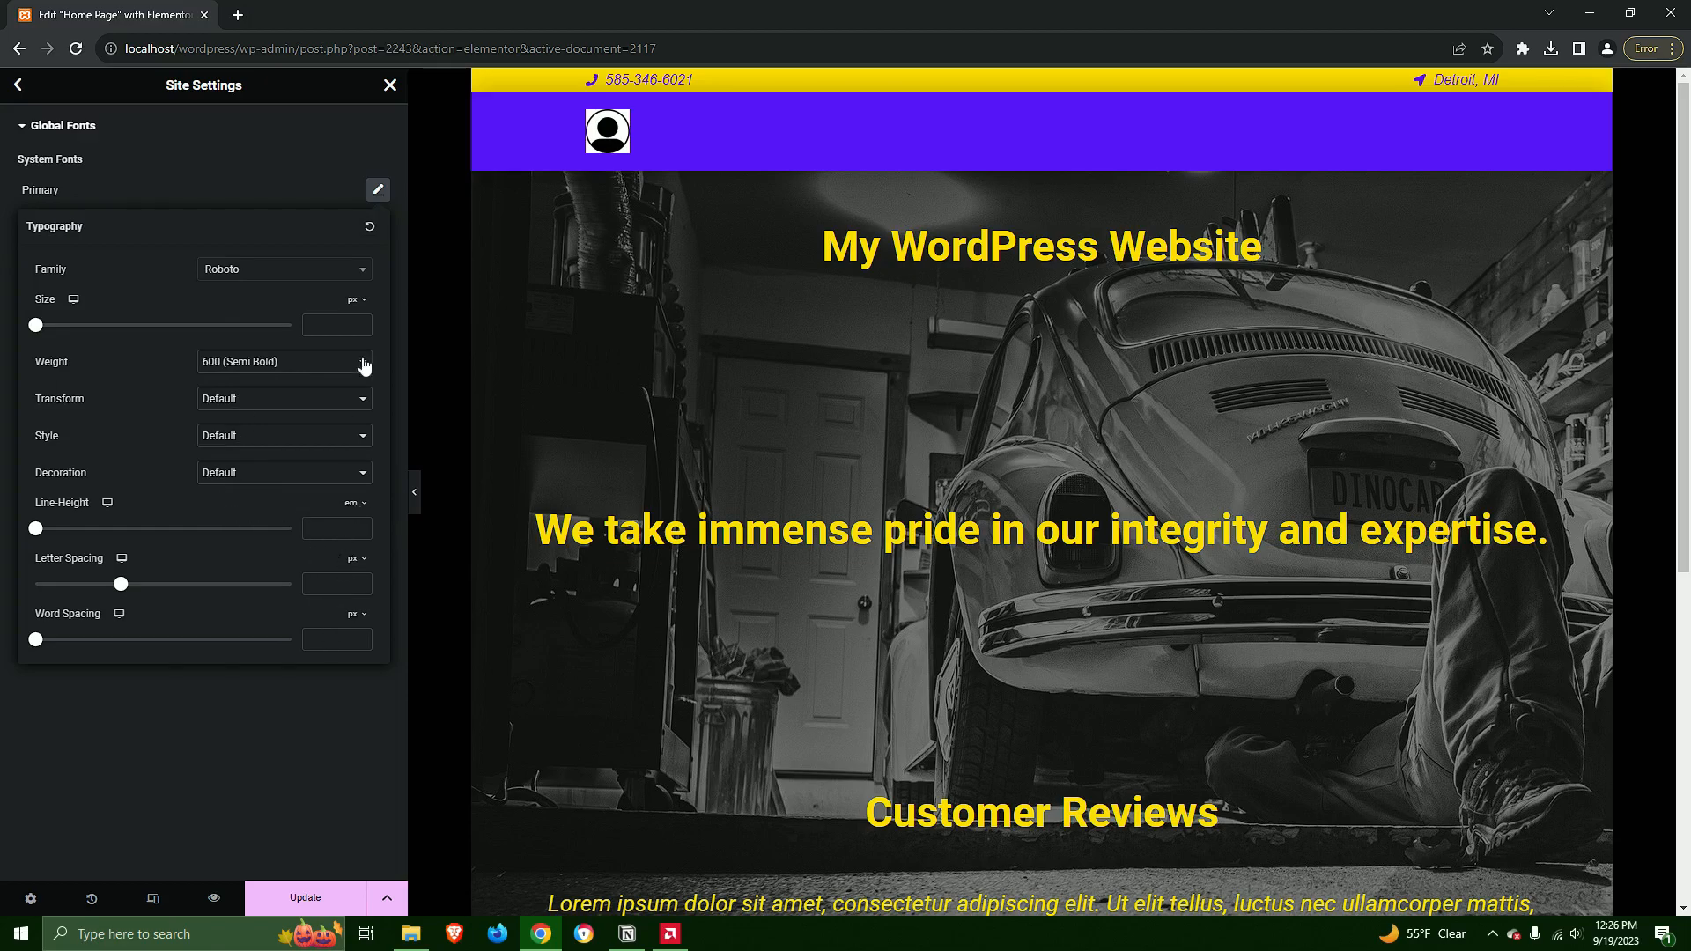
click(279, 155)
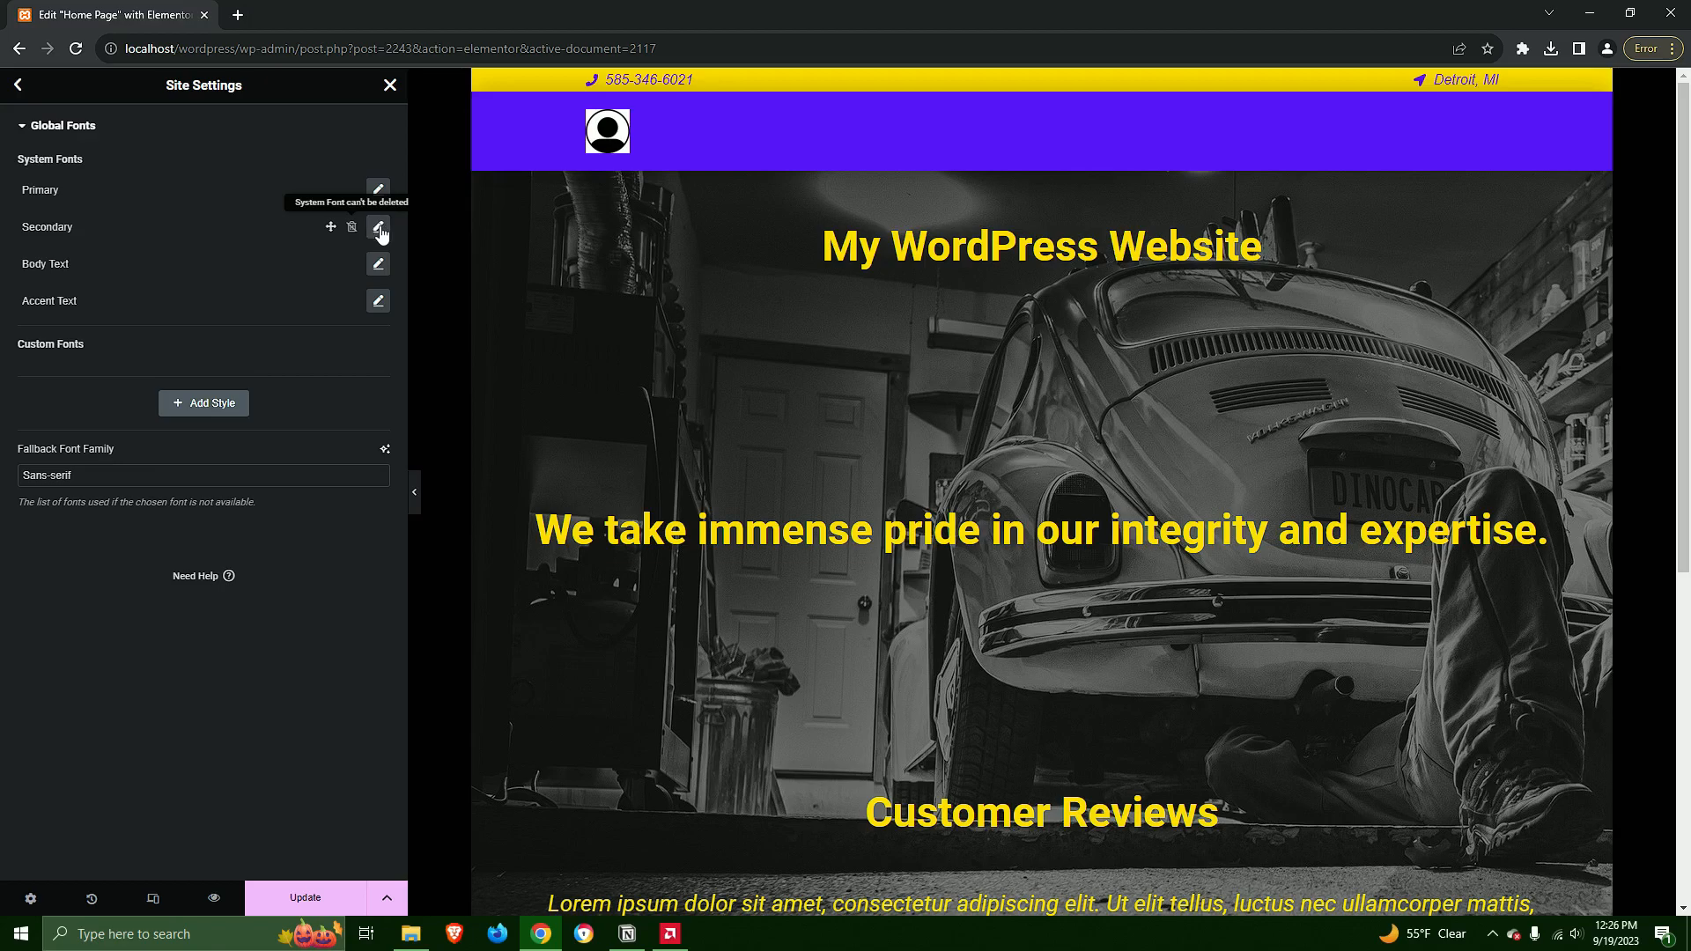
click(378, 228)
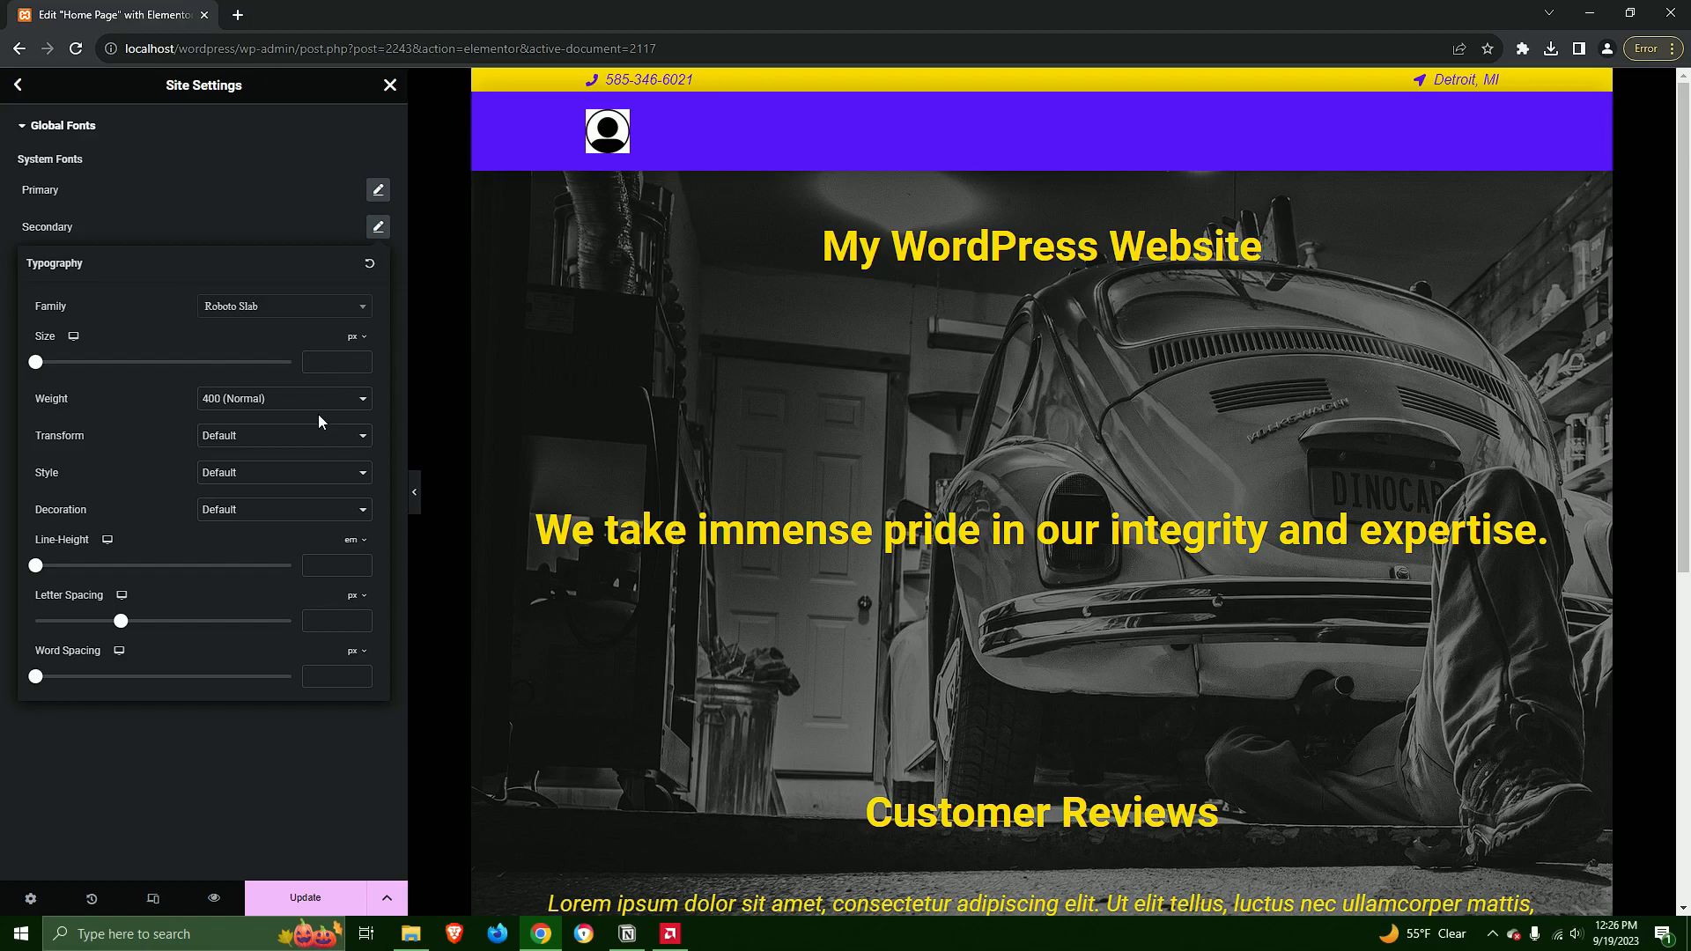
click(313, 227)
click(378, 265)
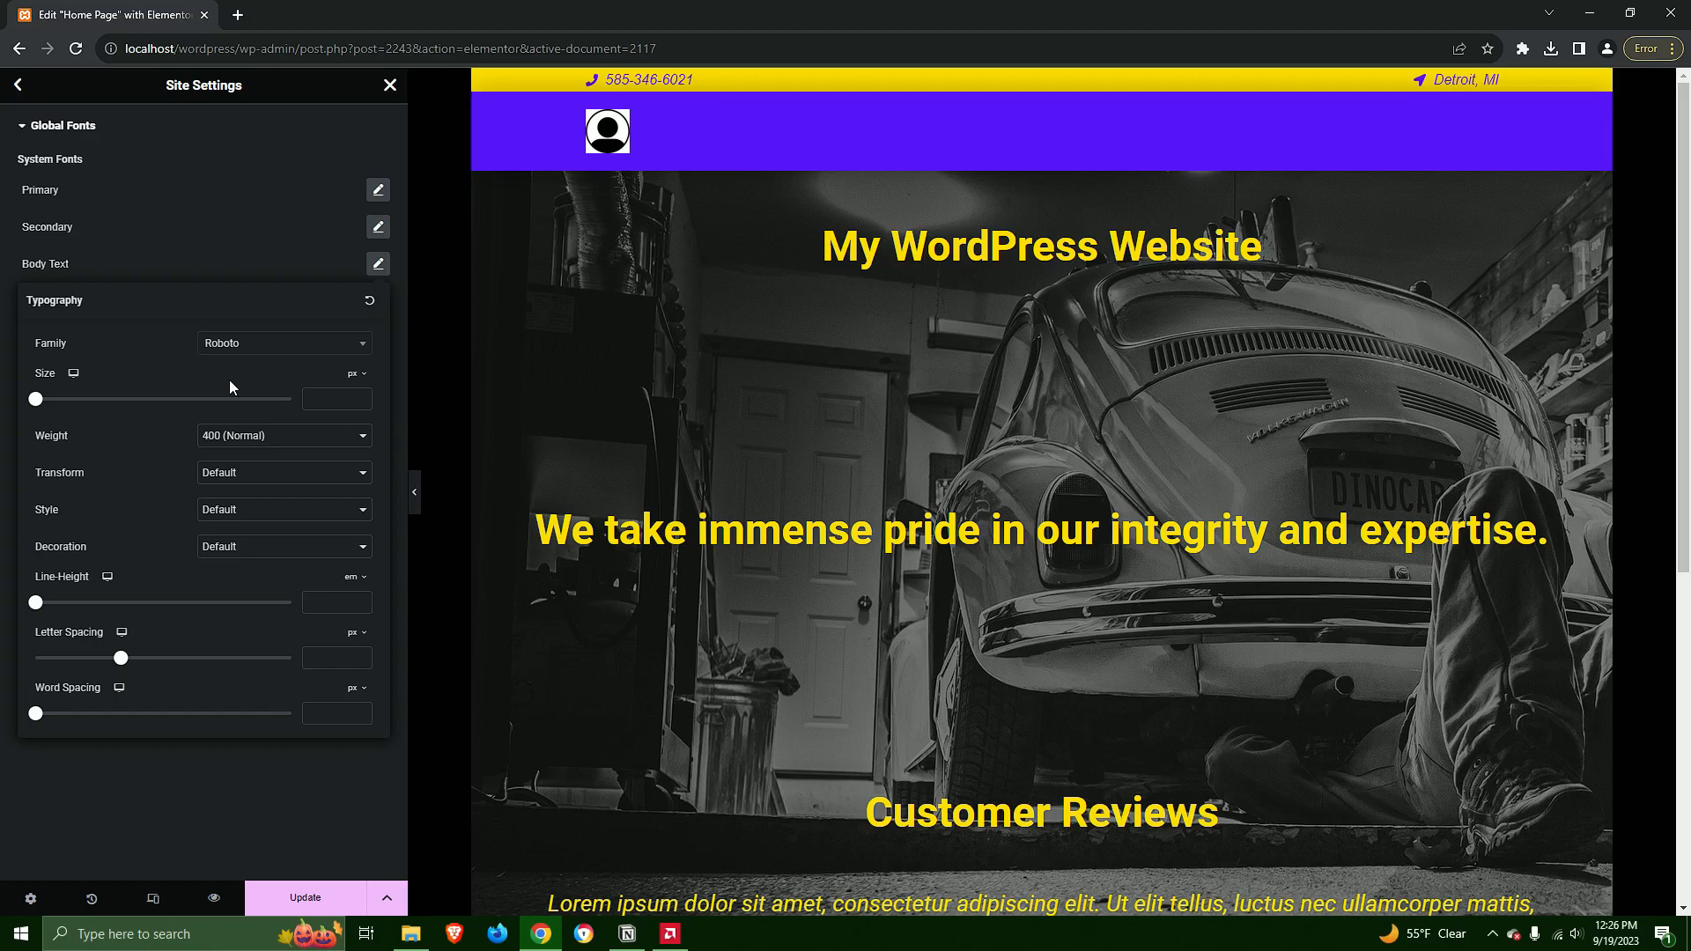
click(257, 261)
click(378, 302)
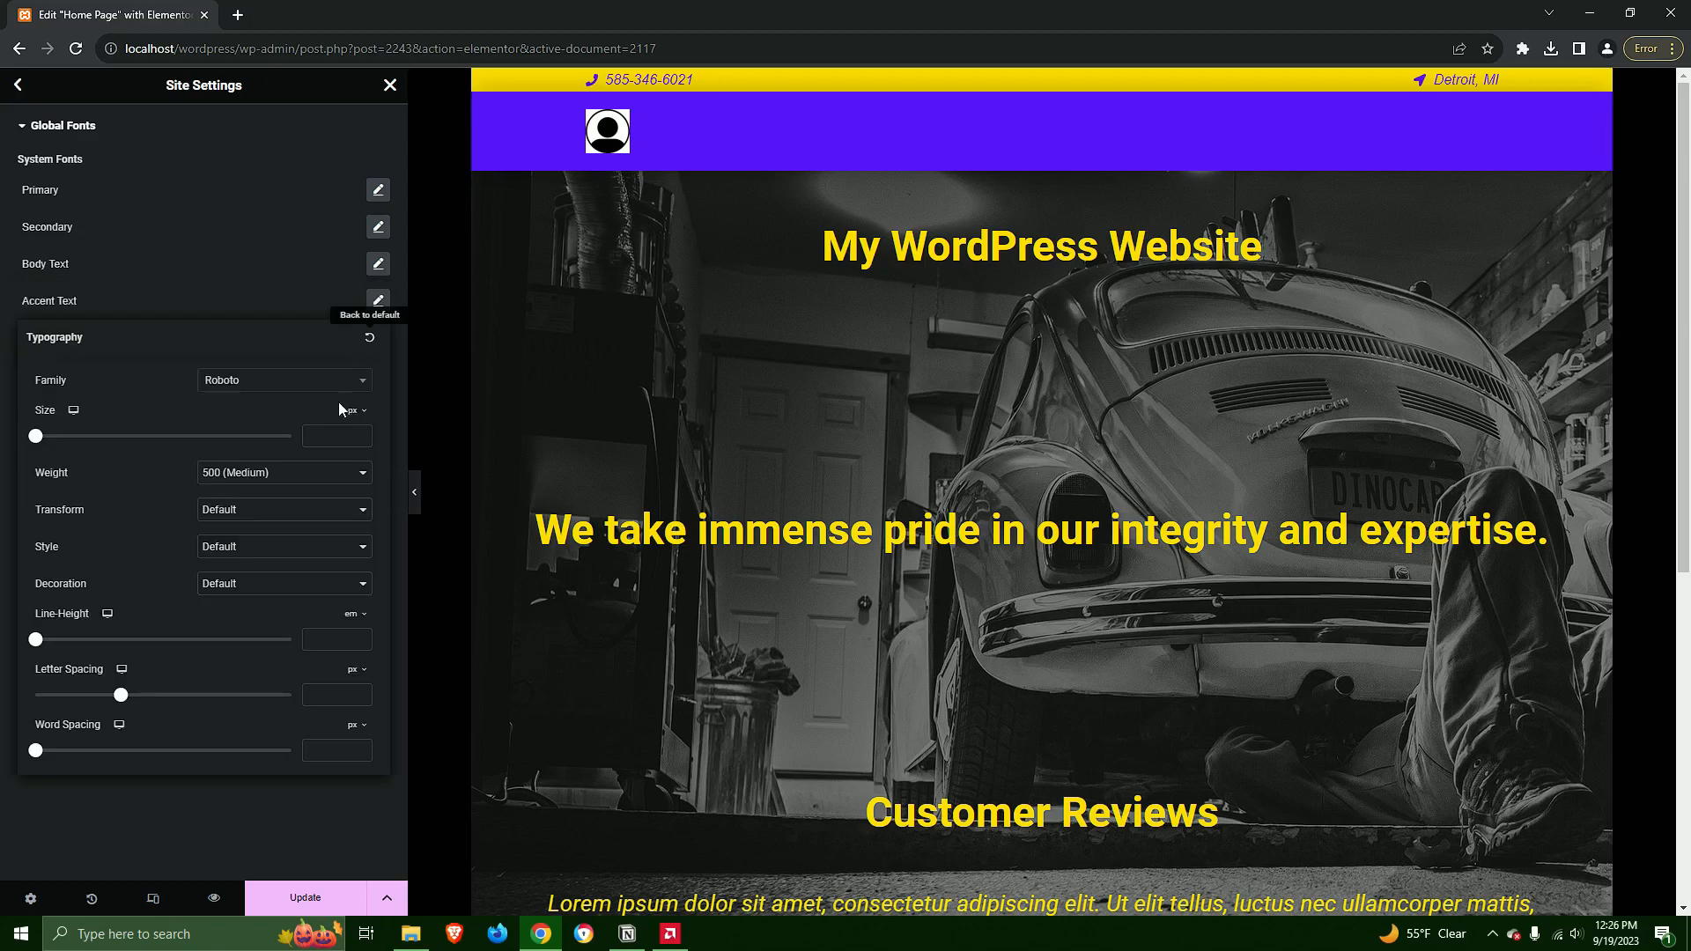
click(264, 303)
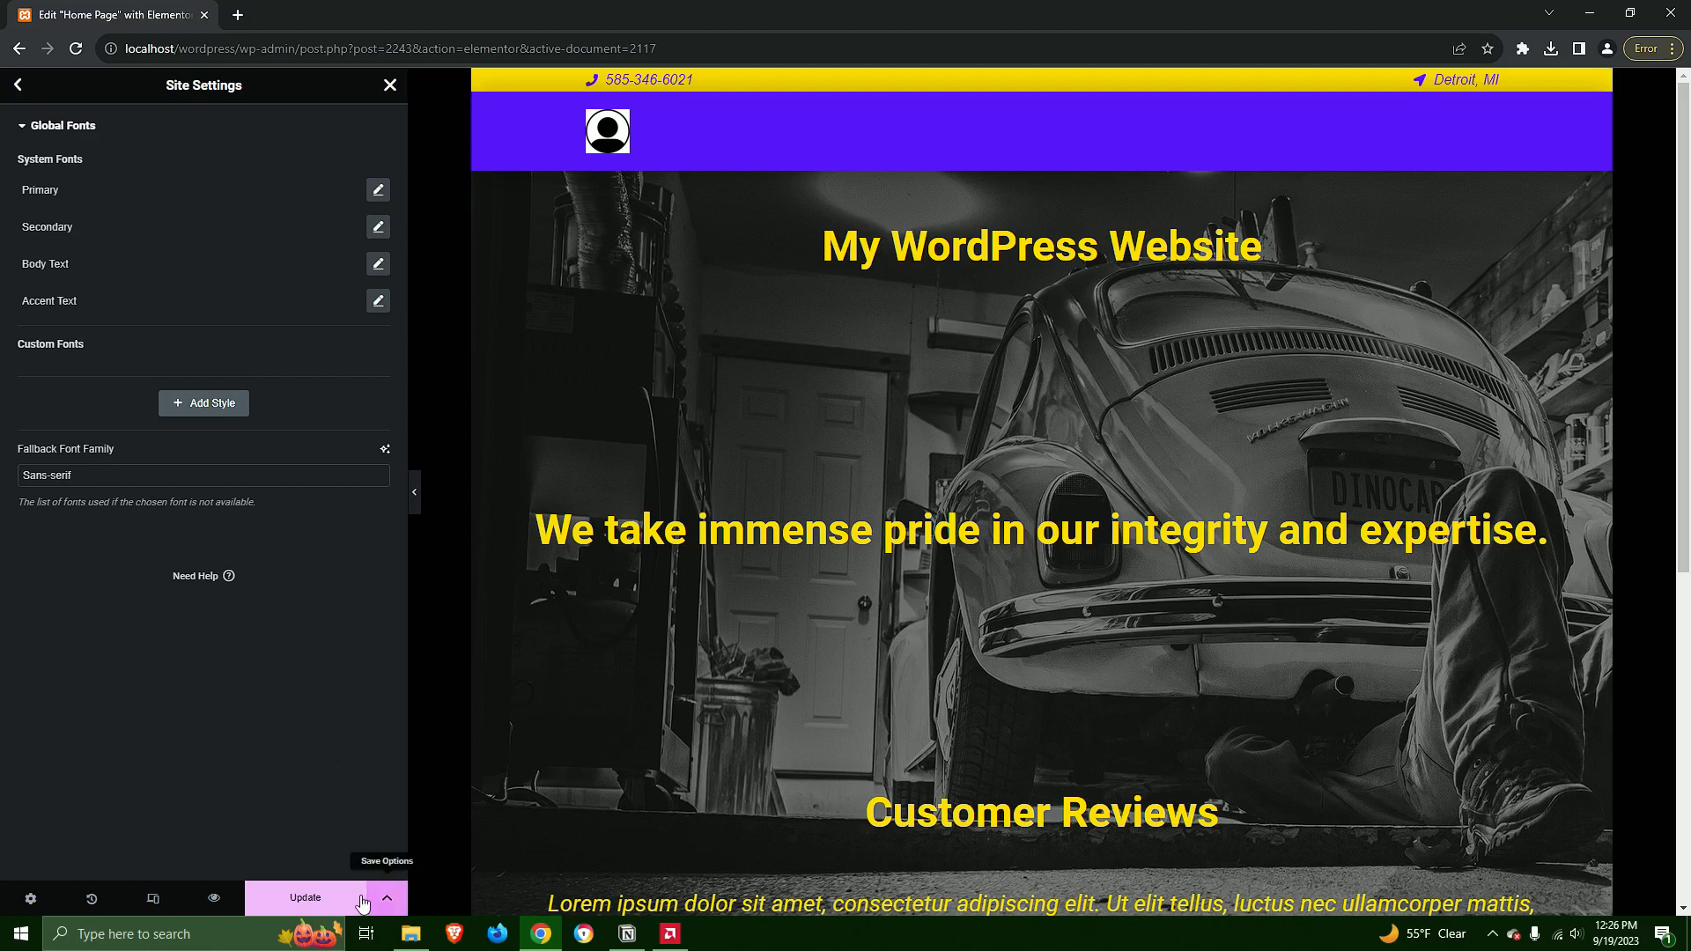
Save the site settings and return to the home page editor
click(324, 900)
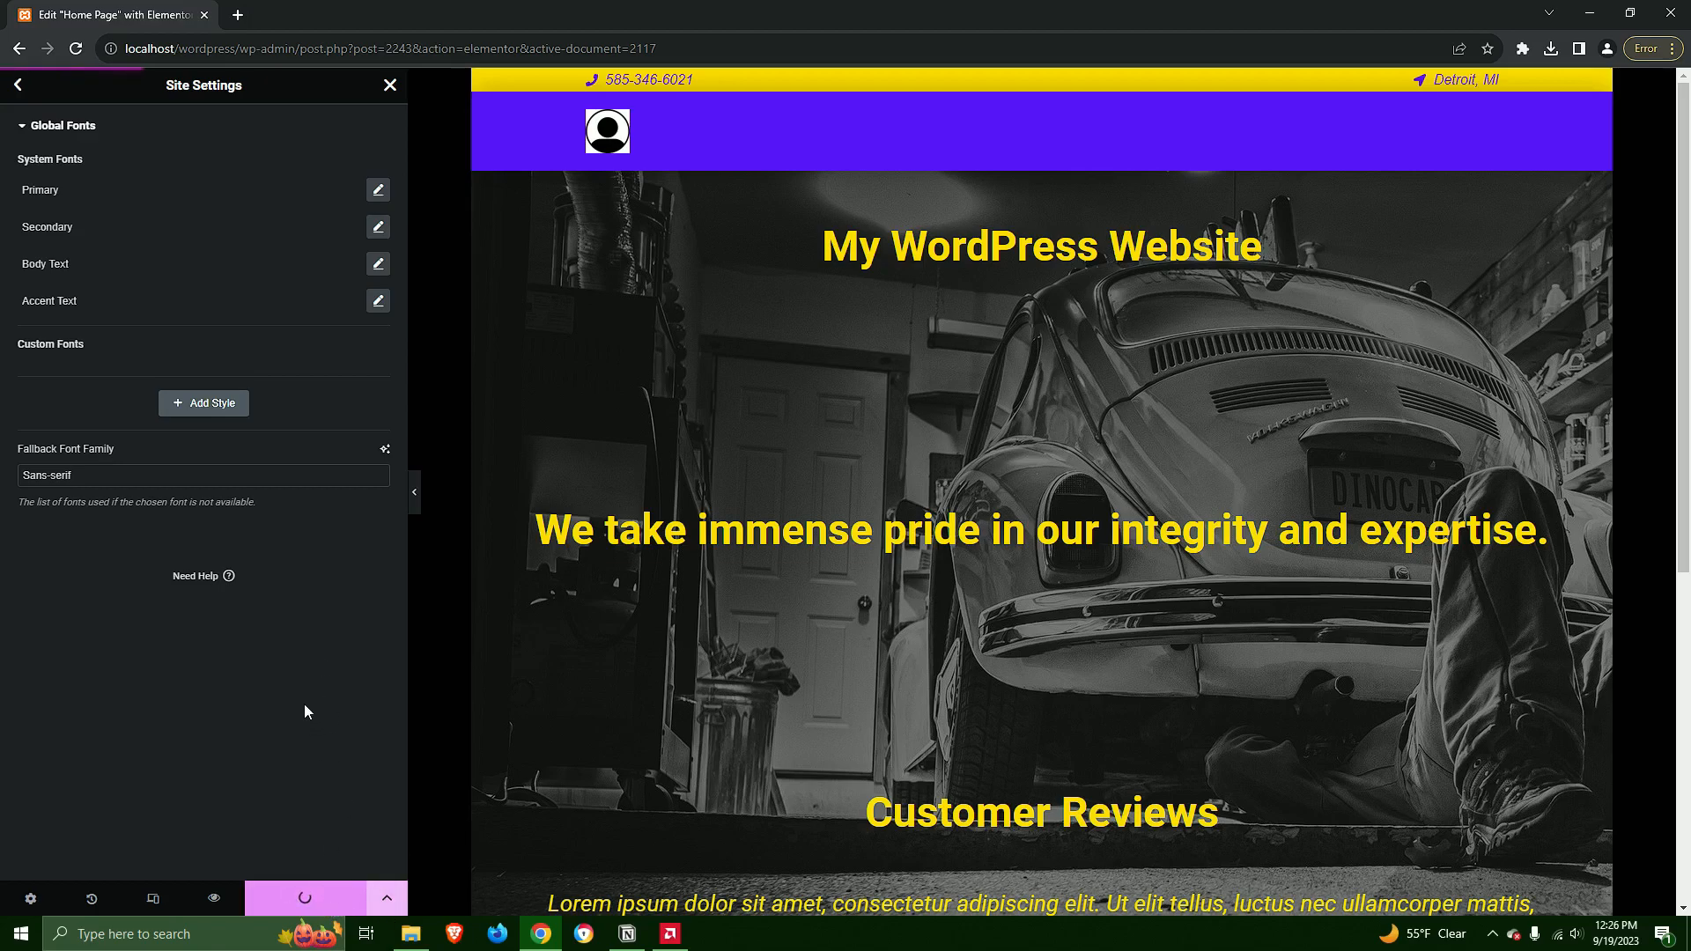
click(19, 86)
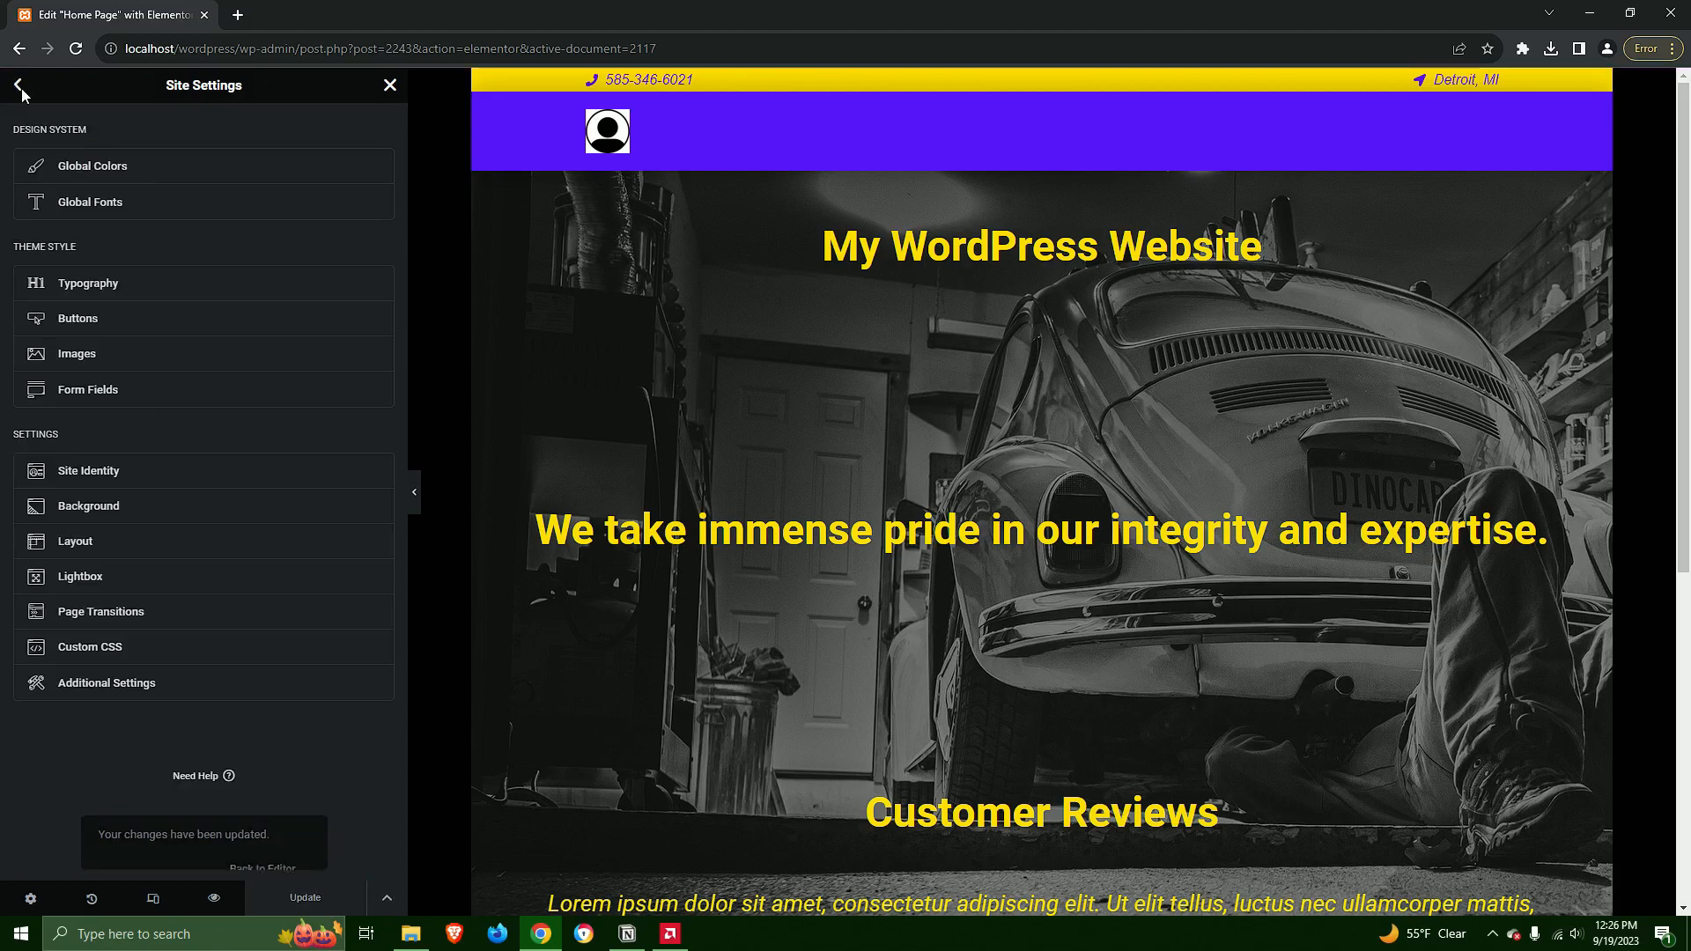
click(388, 85)
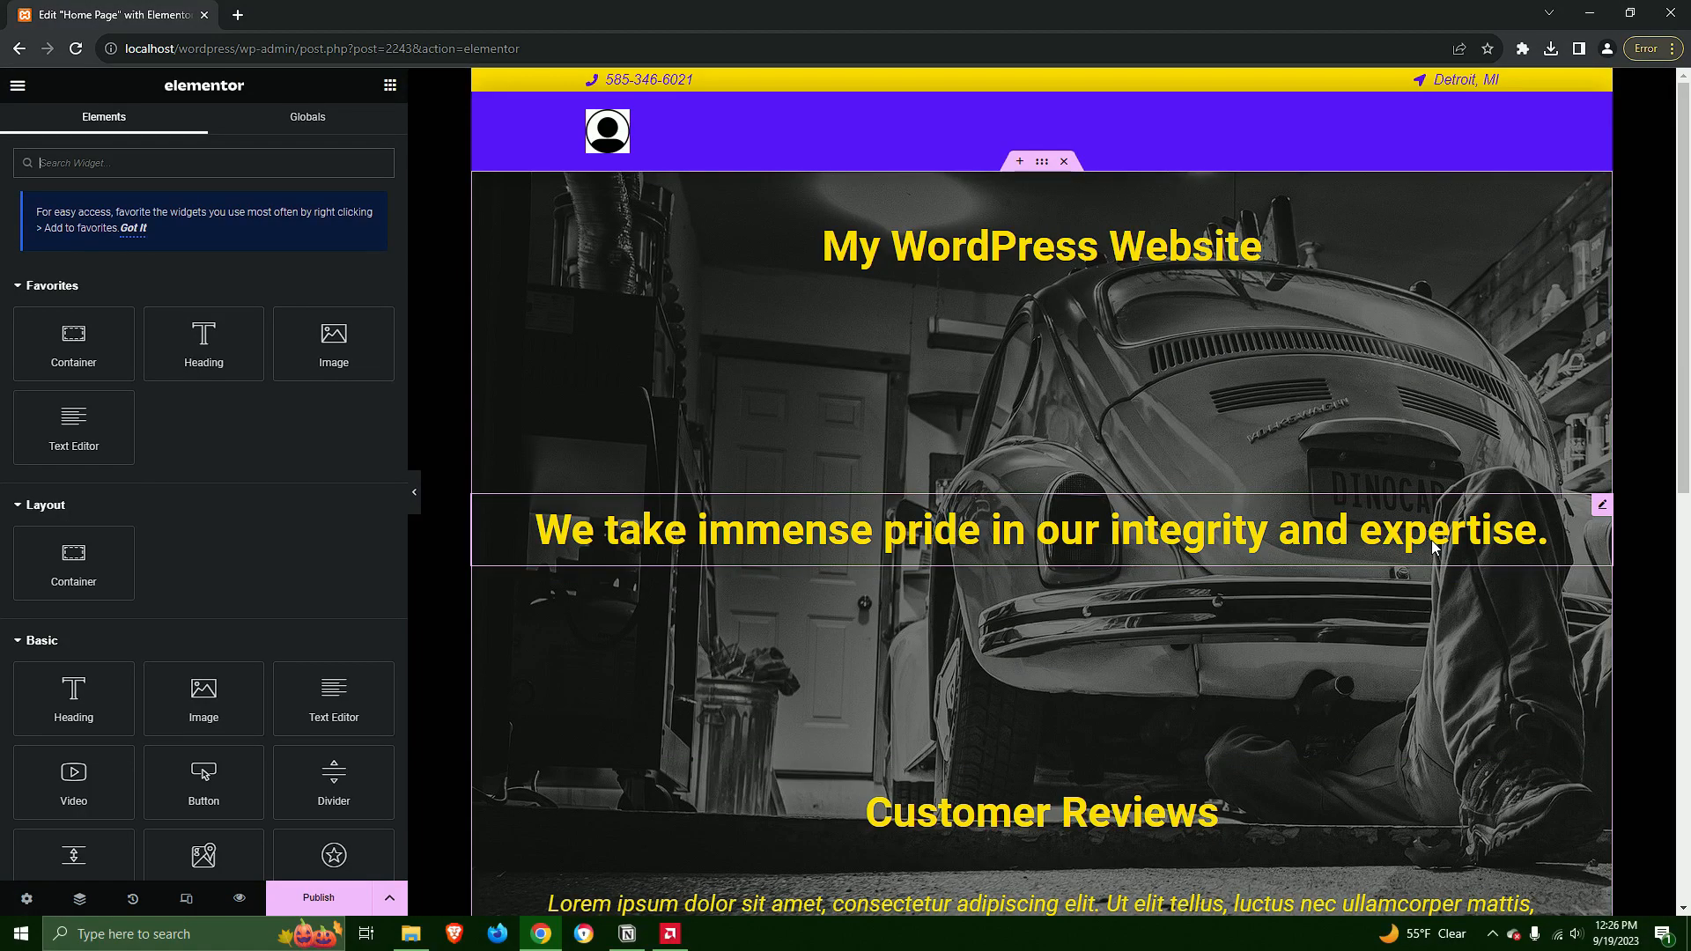
Publish the home page and exit the Elementor editor
scroll(1219, 570, down, 3)
scroll(1203, 528, up, 3)
click(318, 897)
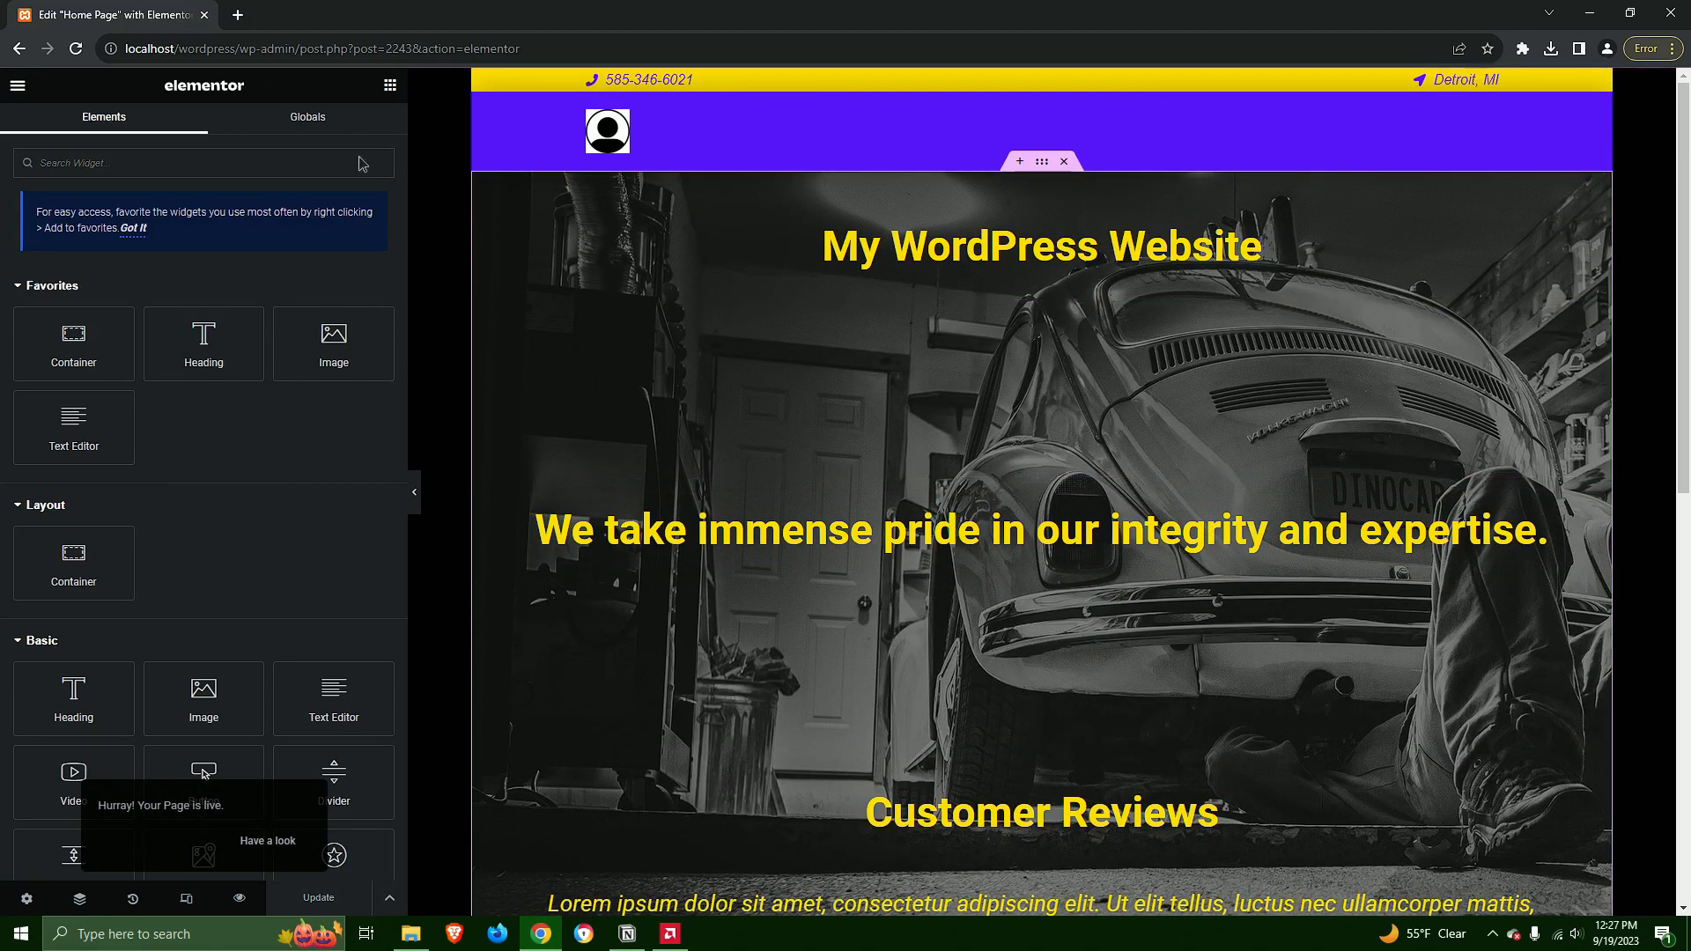
click(18, 85)
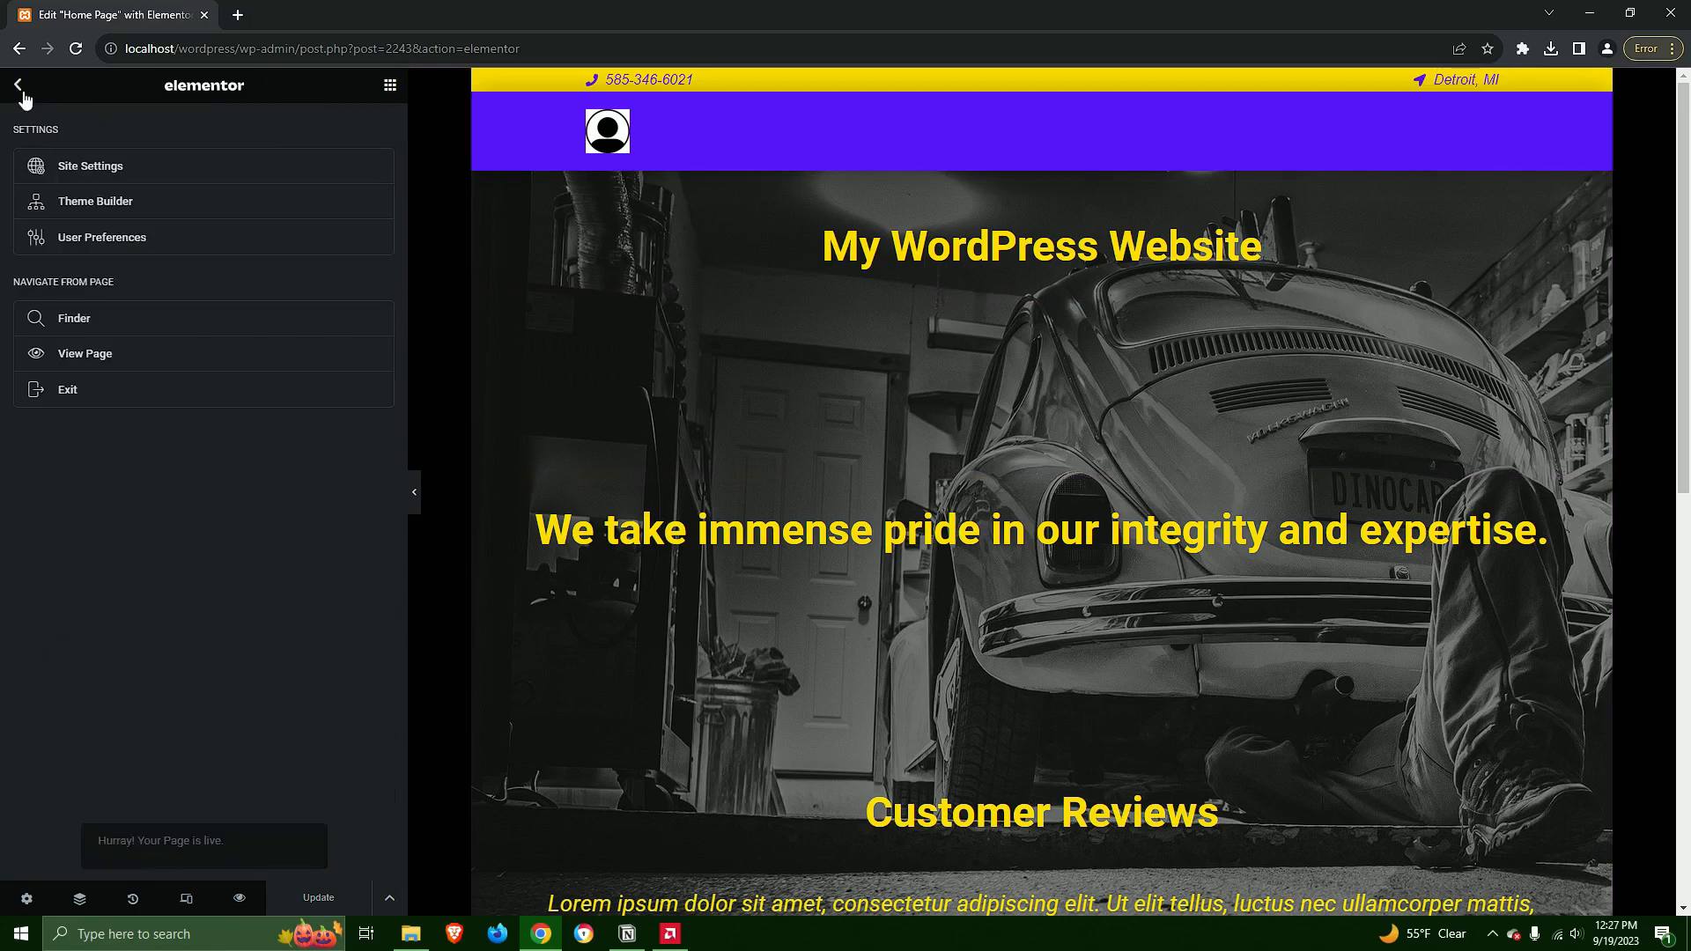
click(68, 390)
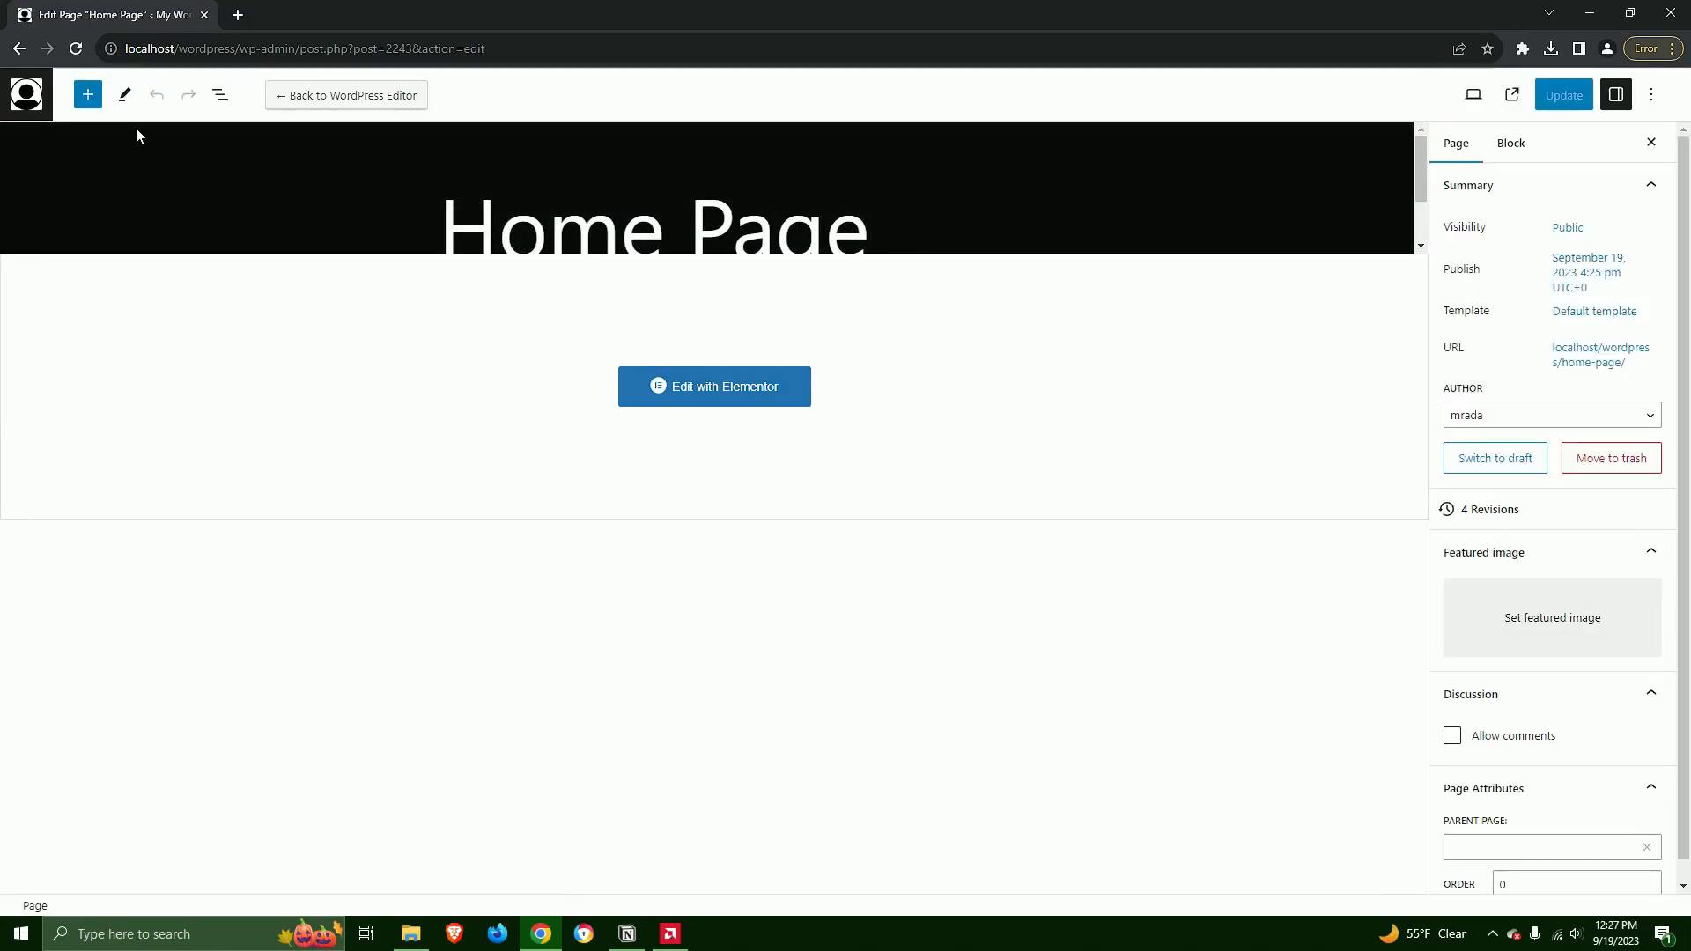
Add a new page titled "Services Page" and open it for editing with Elementor
click(26, 95)
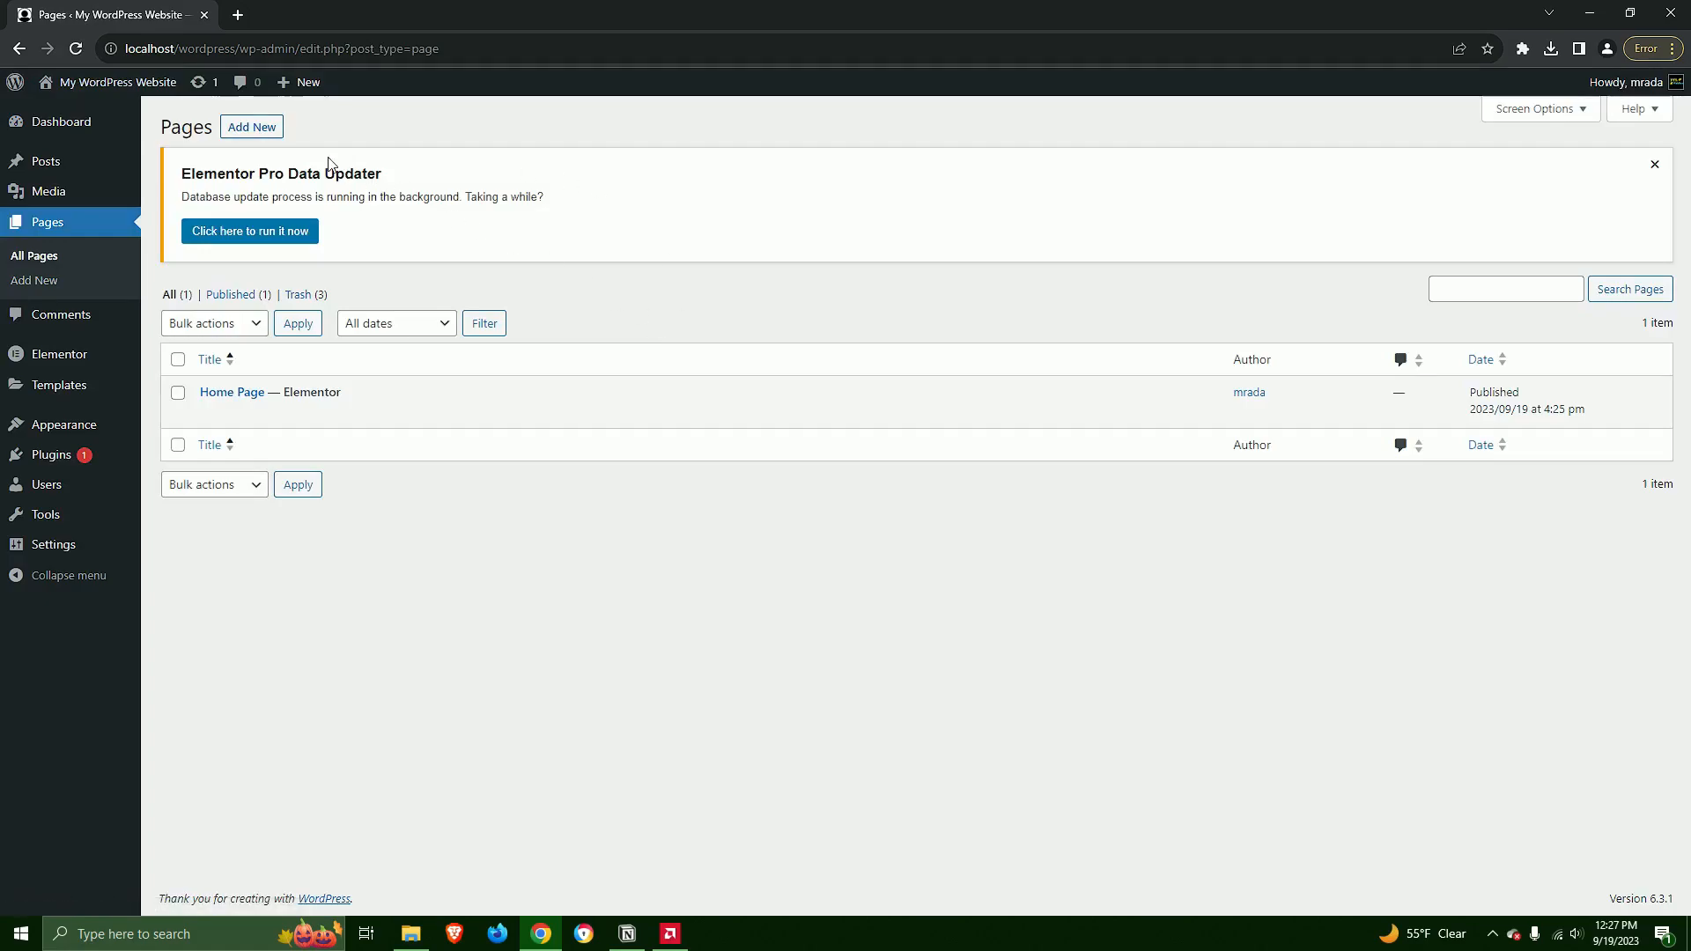
click(254, 127)
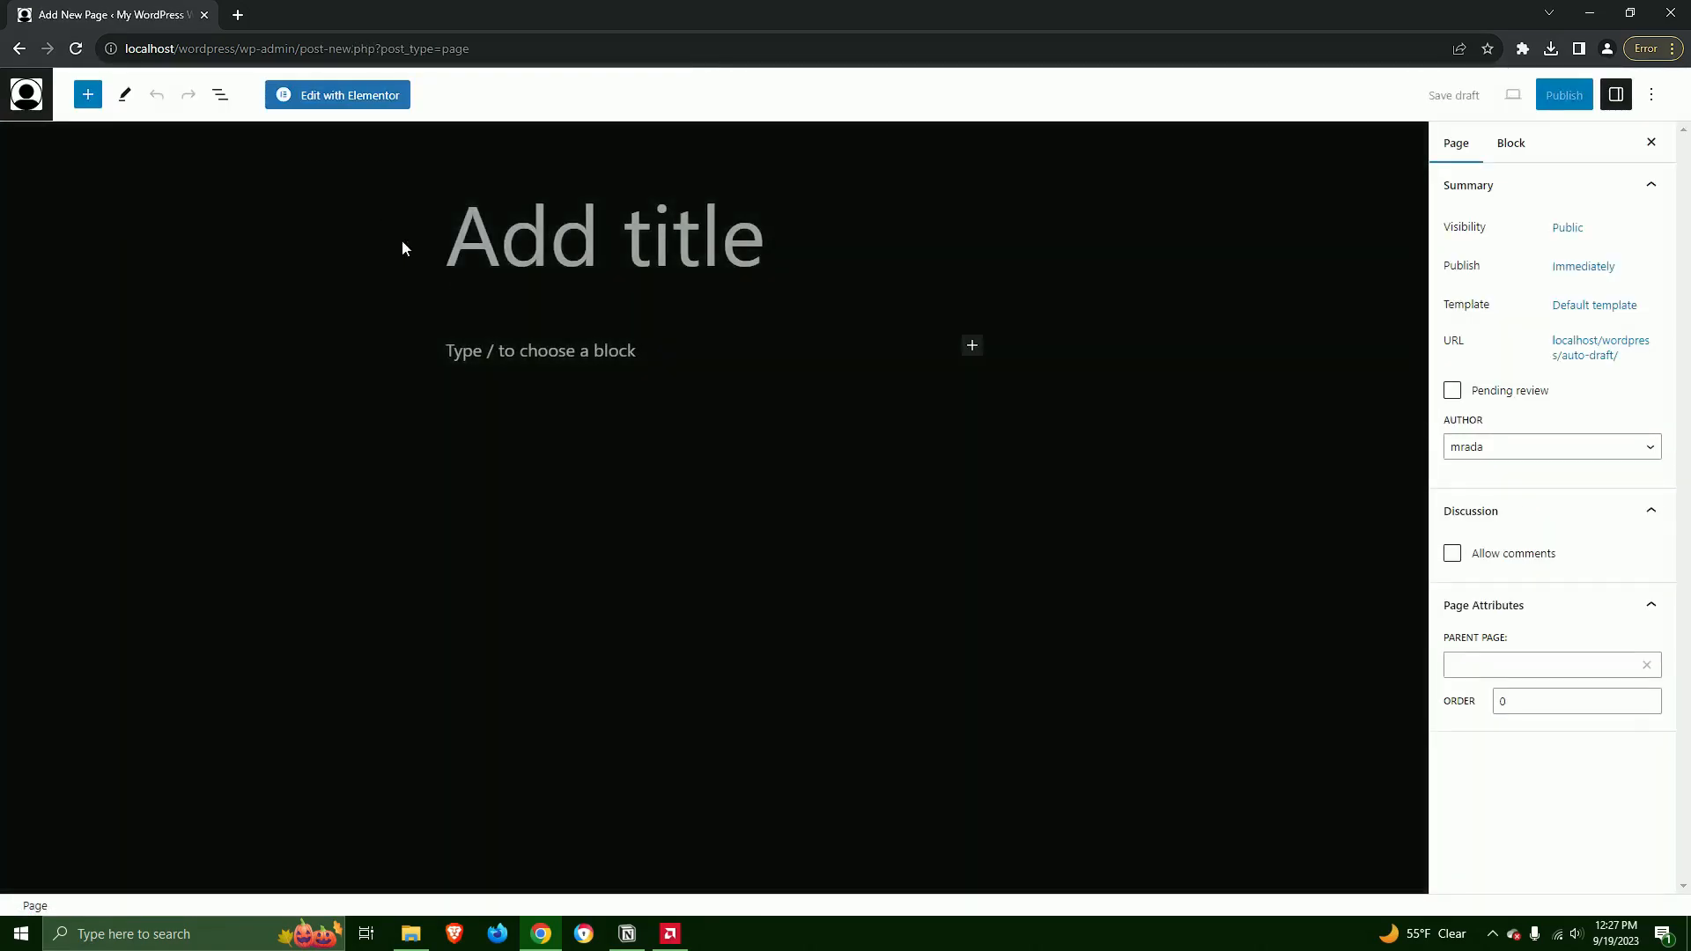
text(Se)
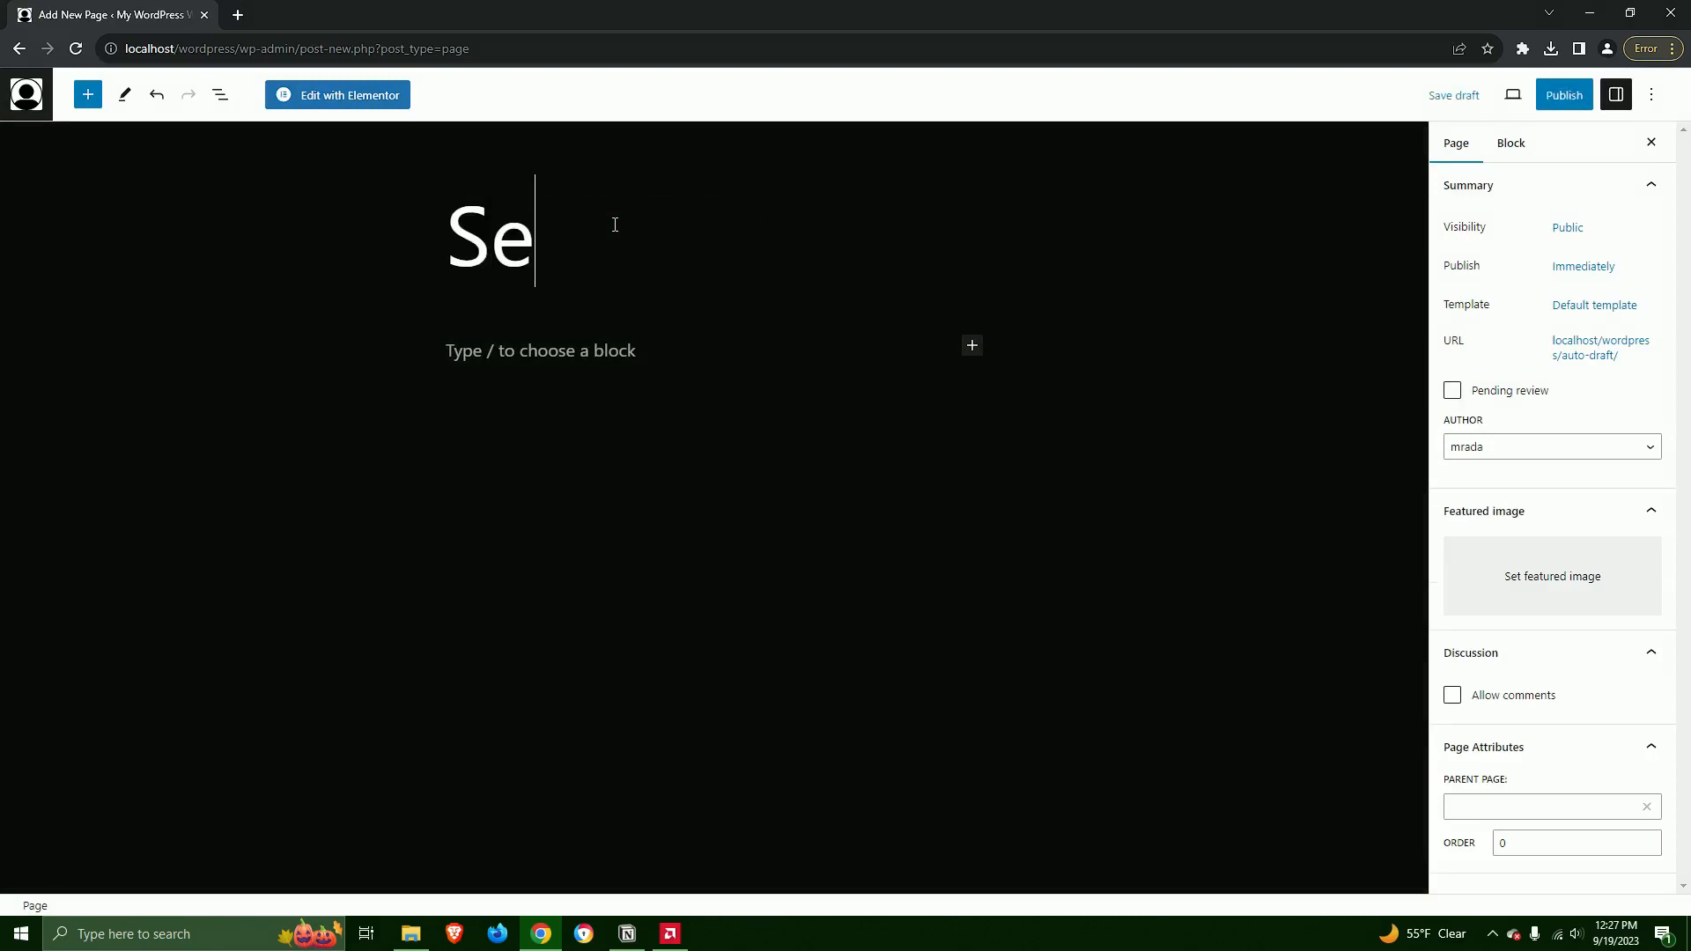
text(rvices Page)
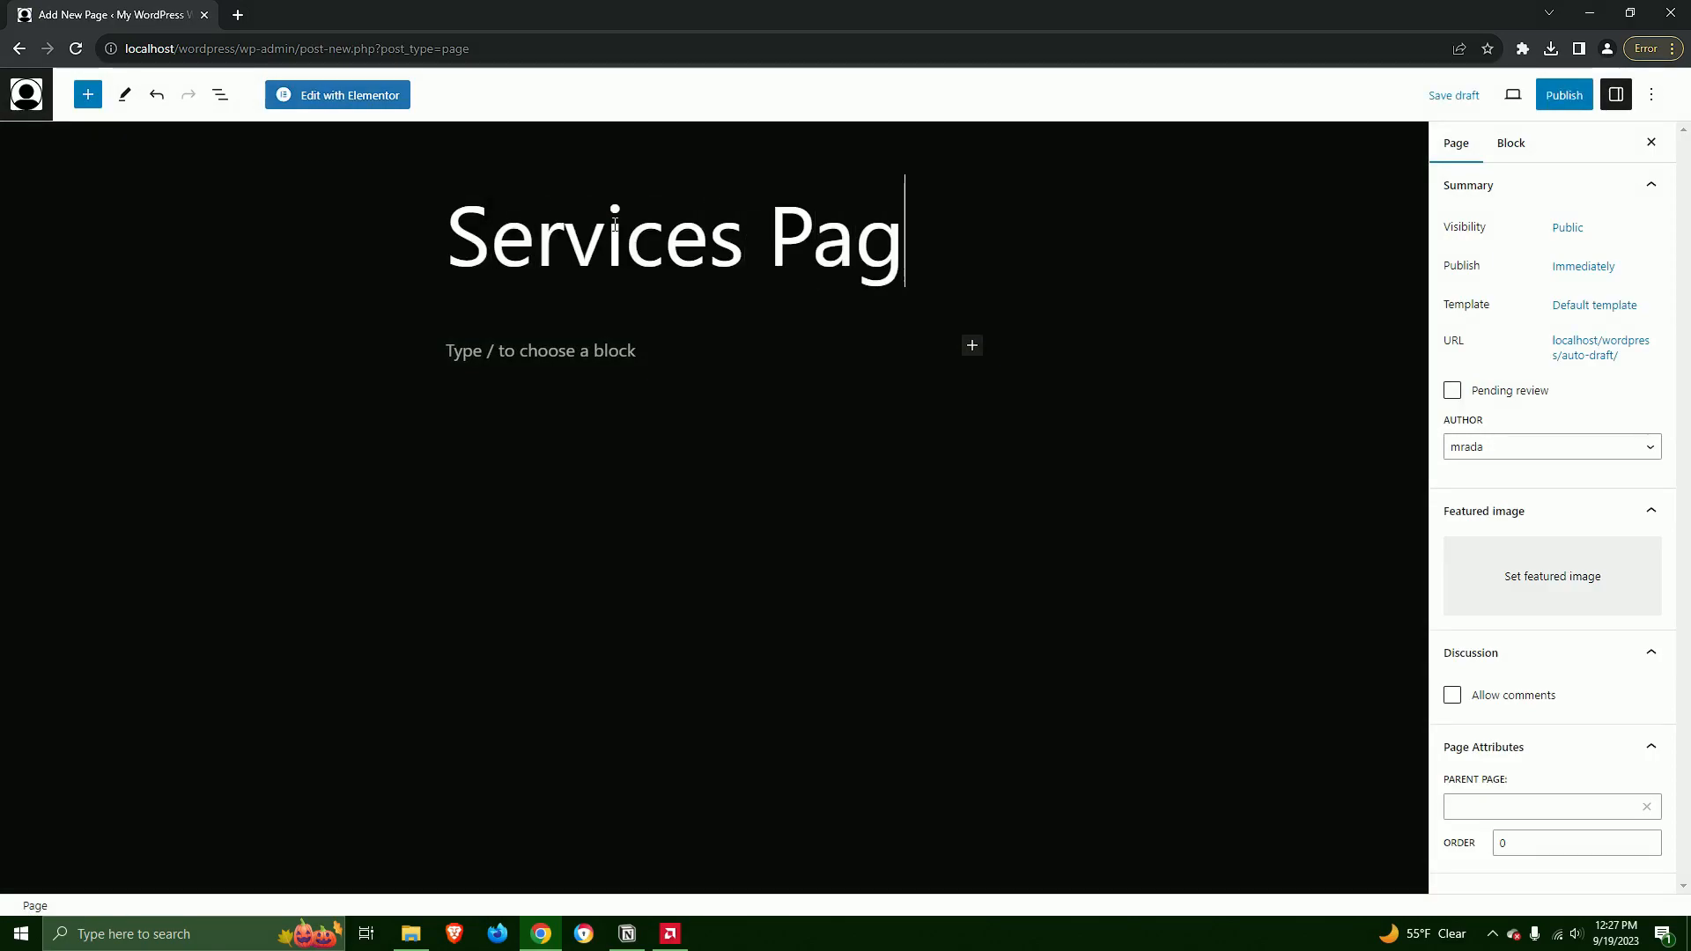
click(322, 97)
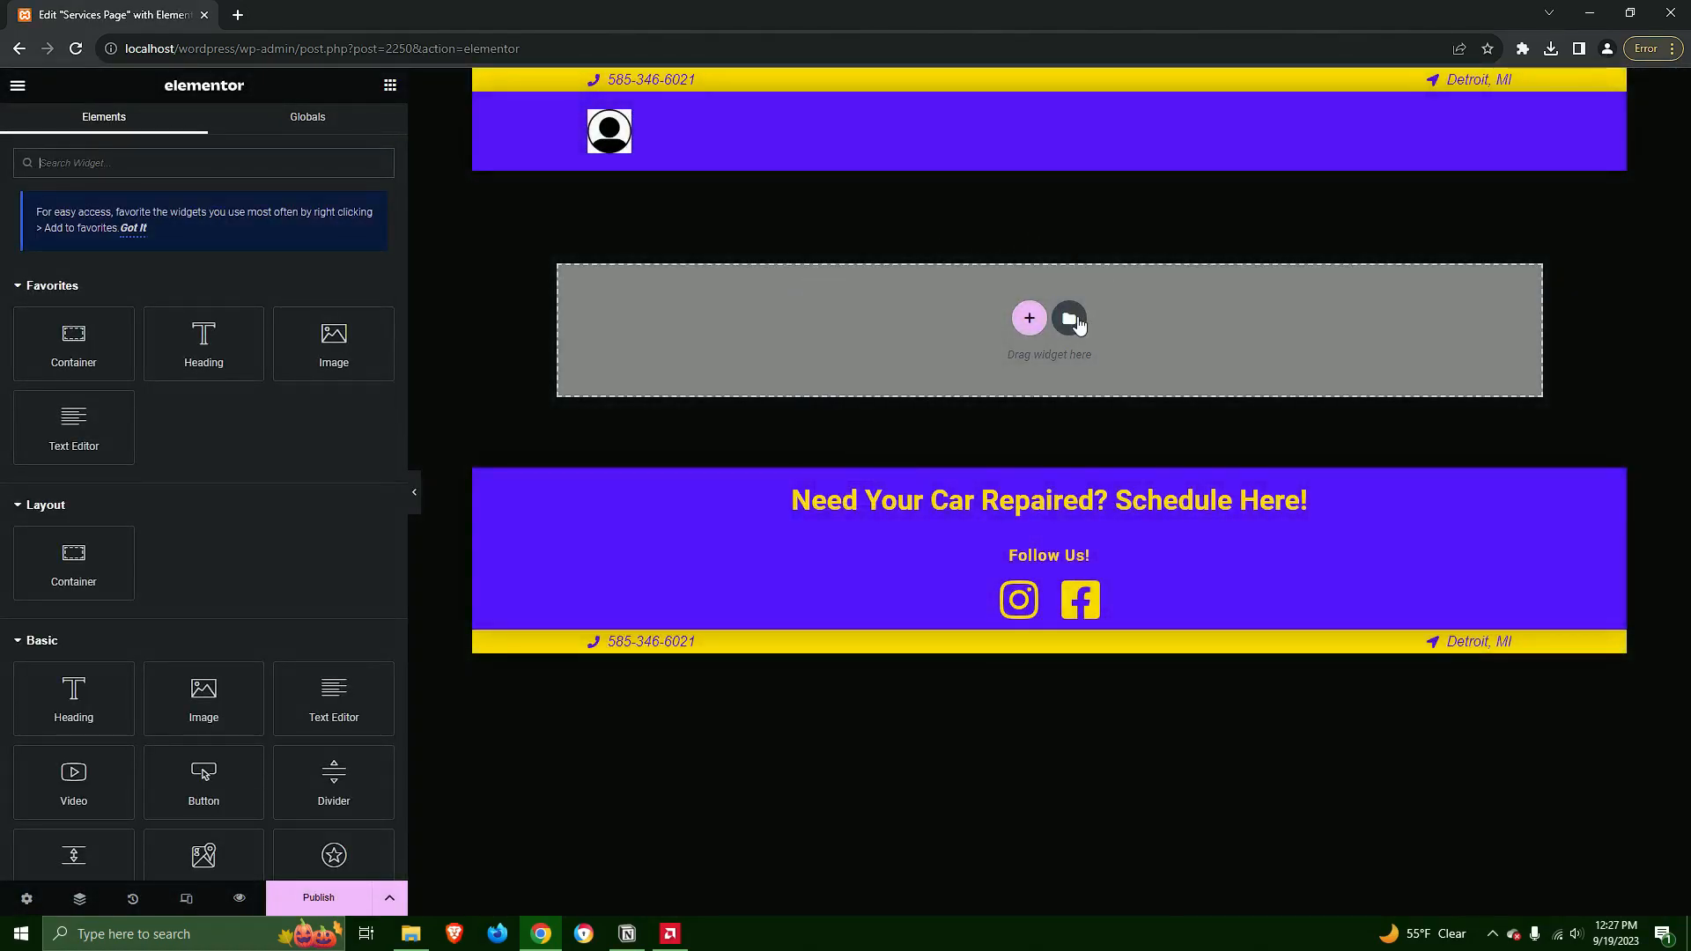
Insert the saved Auto Repair Shop Services Page template into the page and look over its content
click(1068, 313)
click(899, 162)
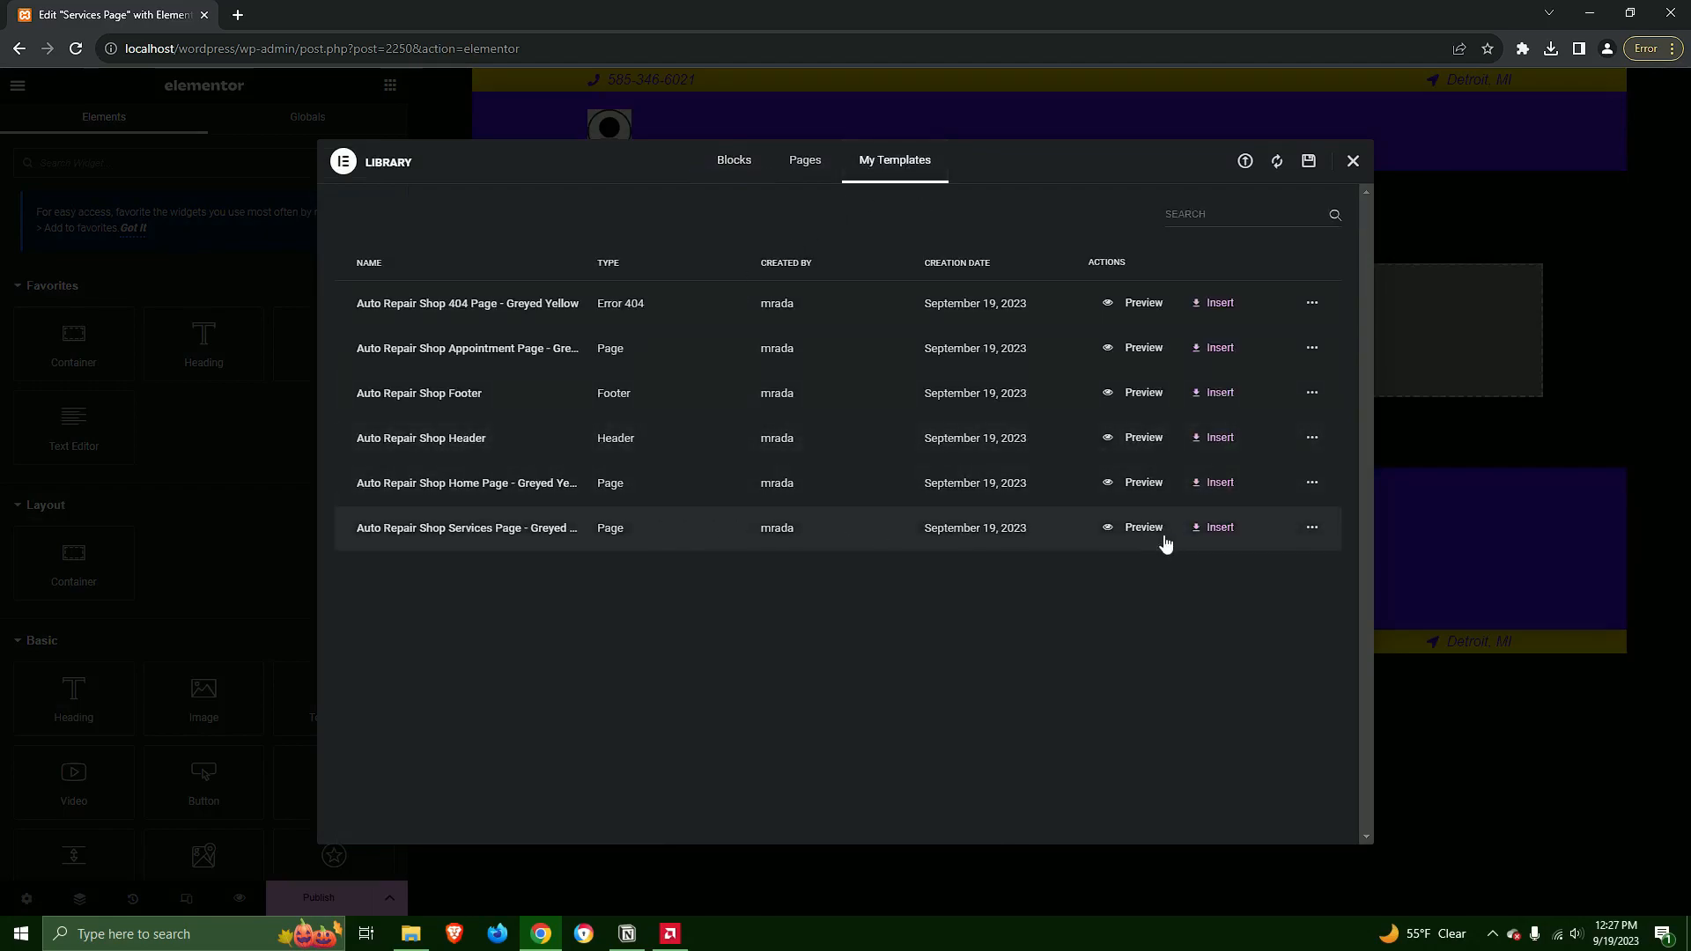
click(1217, 528)
click(999, 539)
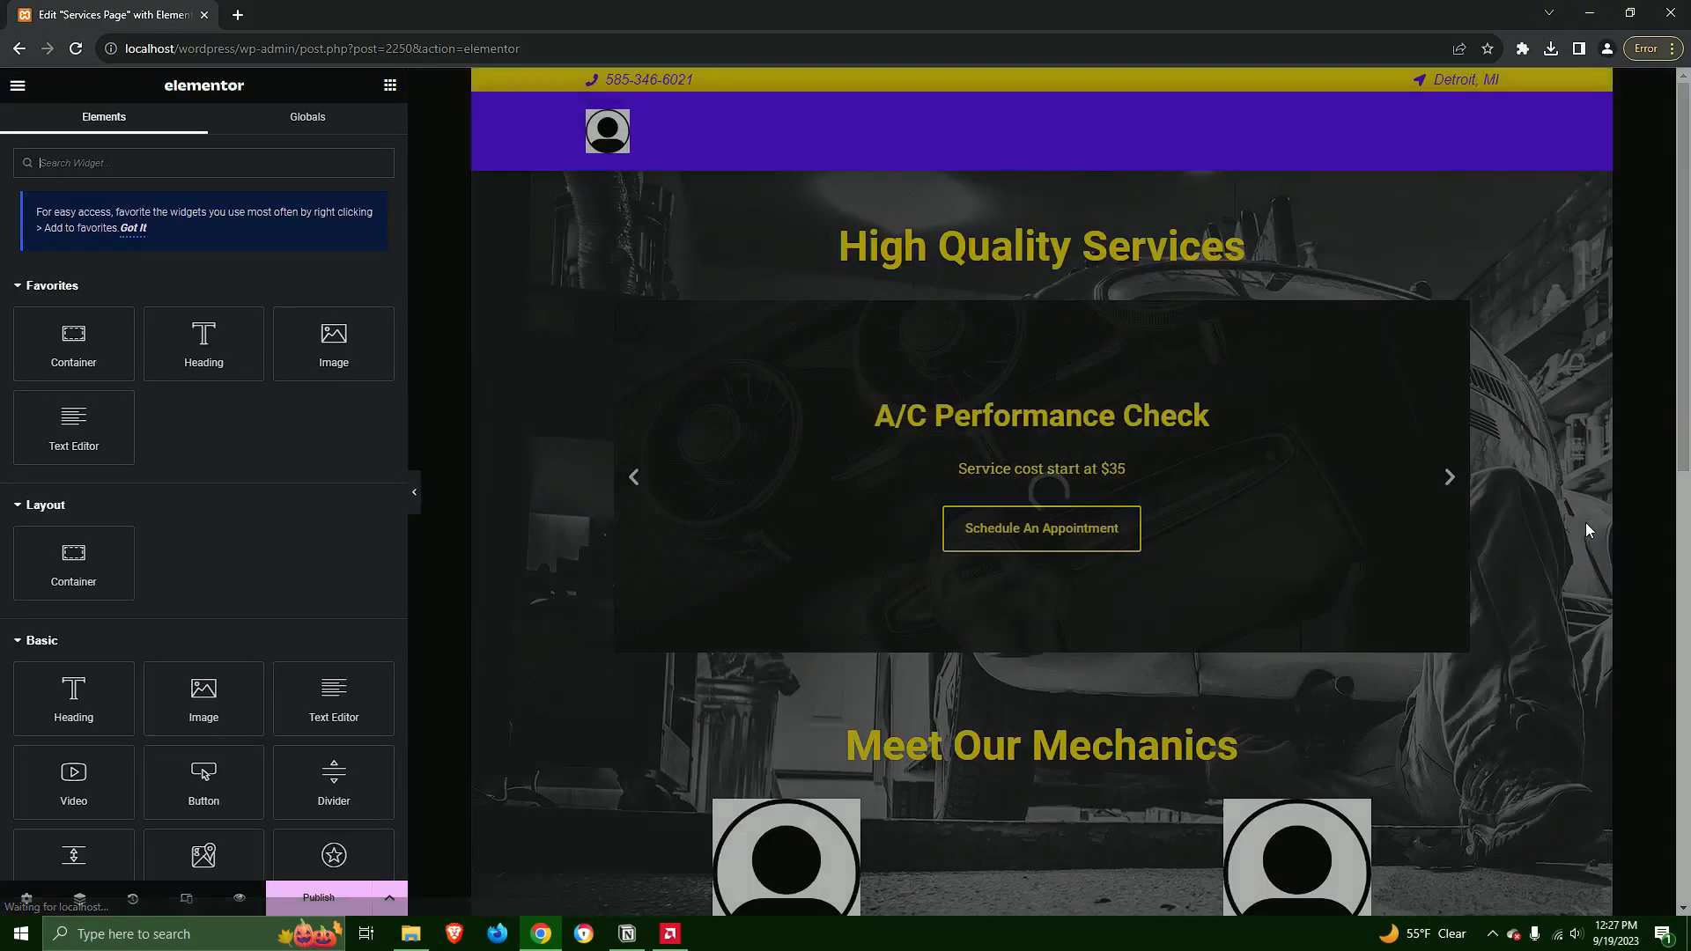
scroll(1586, 524, down, 9)
scroll(1583, 551, down, 2)
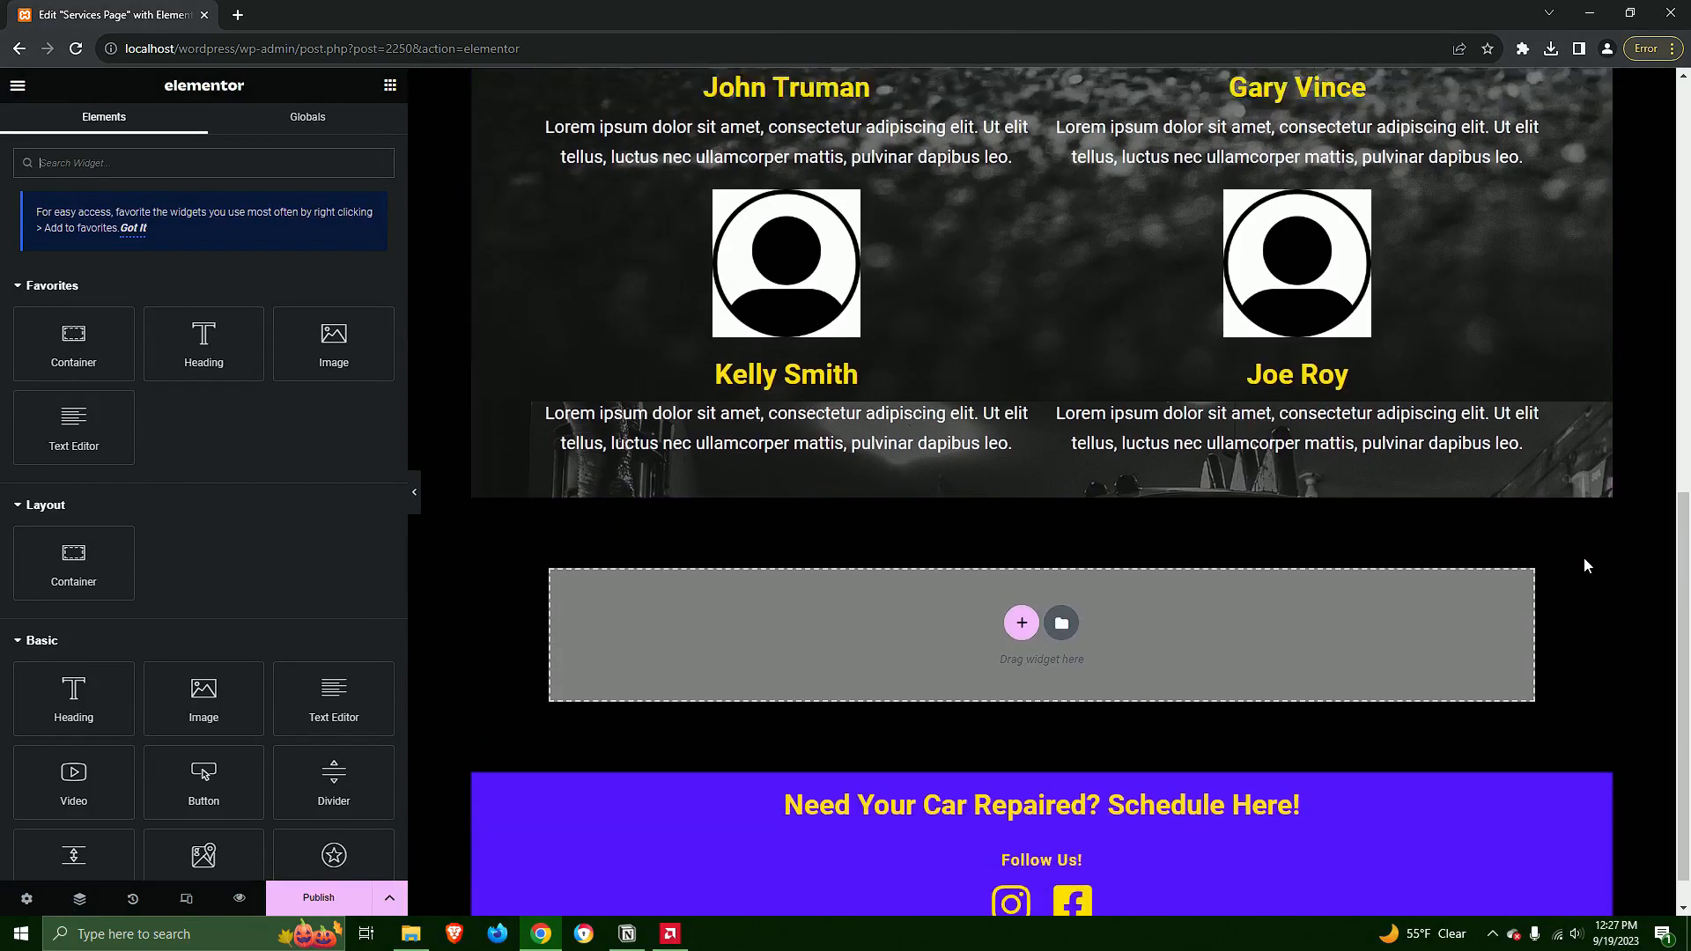
scroll(1572, 604, up, 15)
Publish the services page and exit the Elementor editor
click(333, 907)
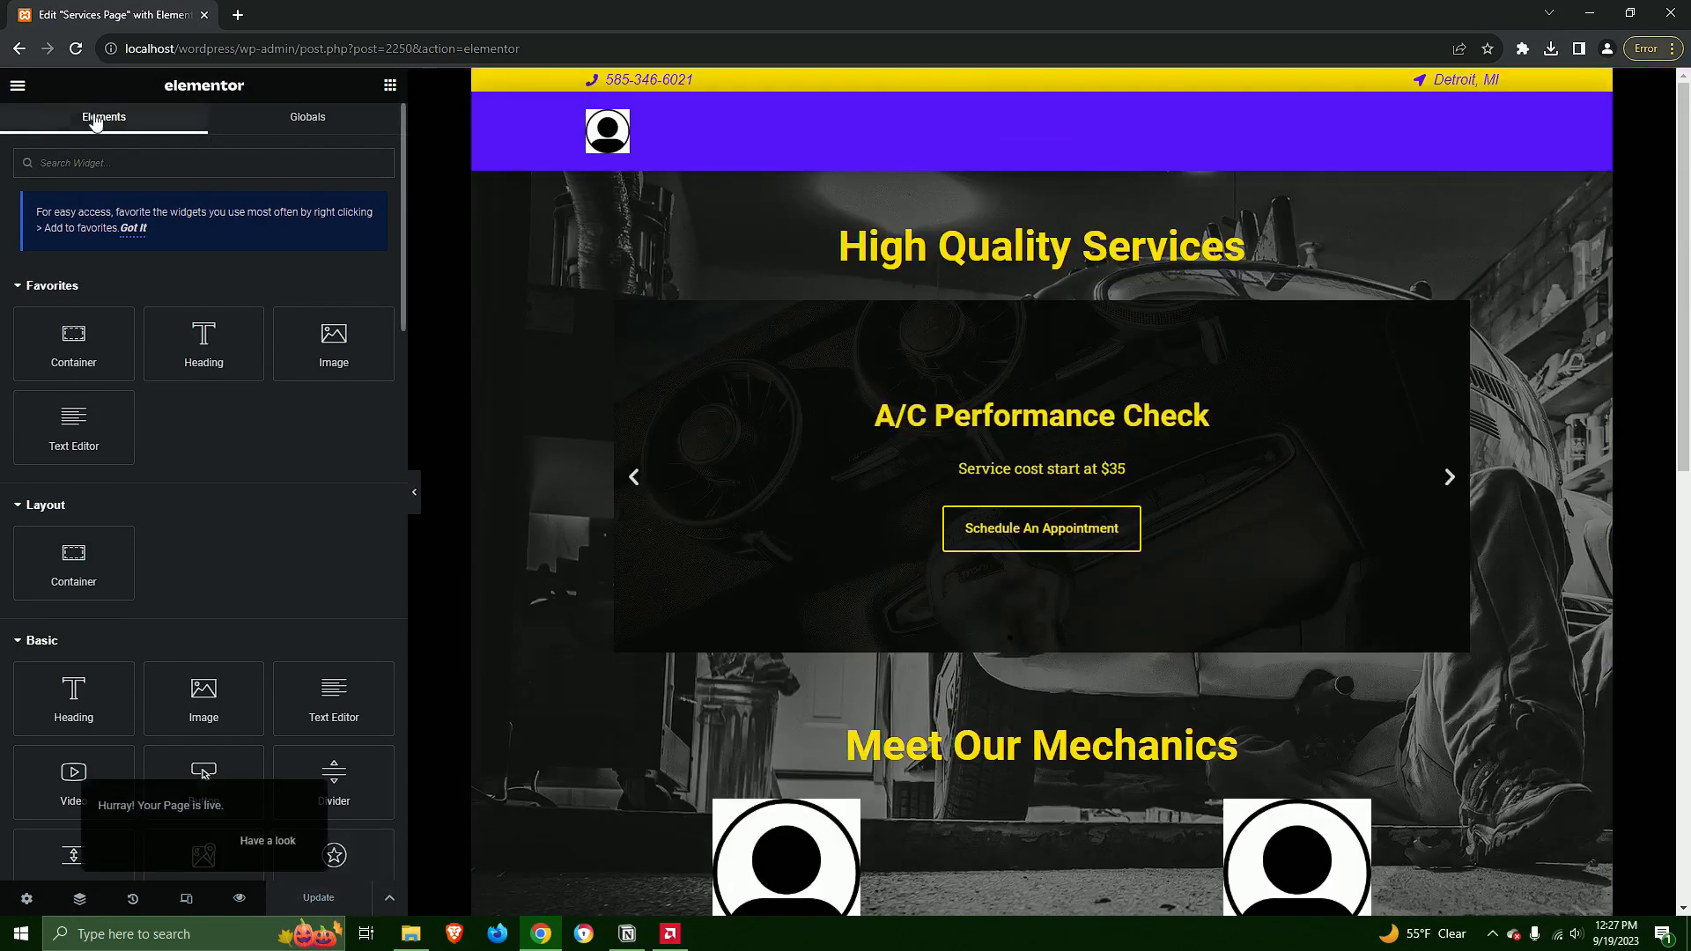
click(18, 88)
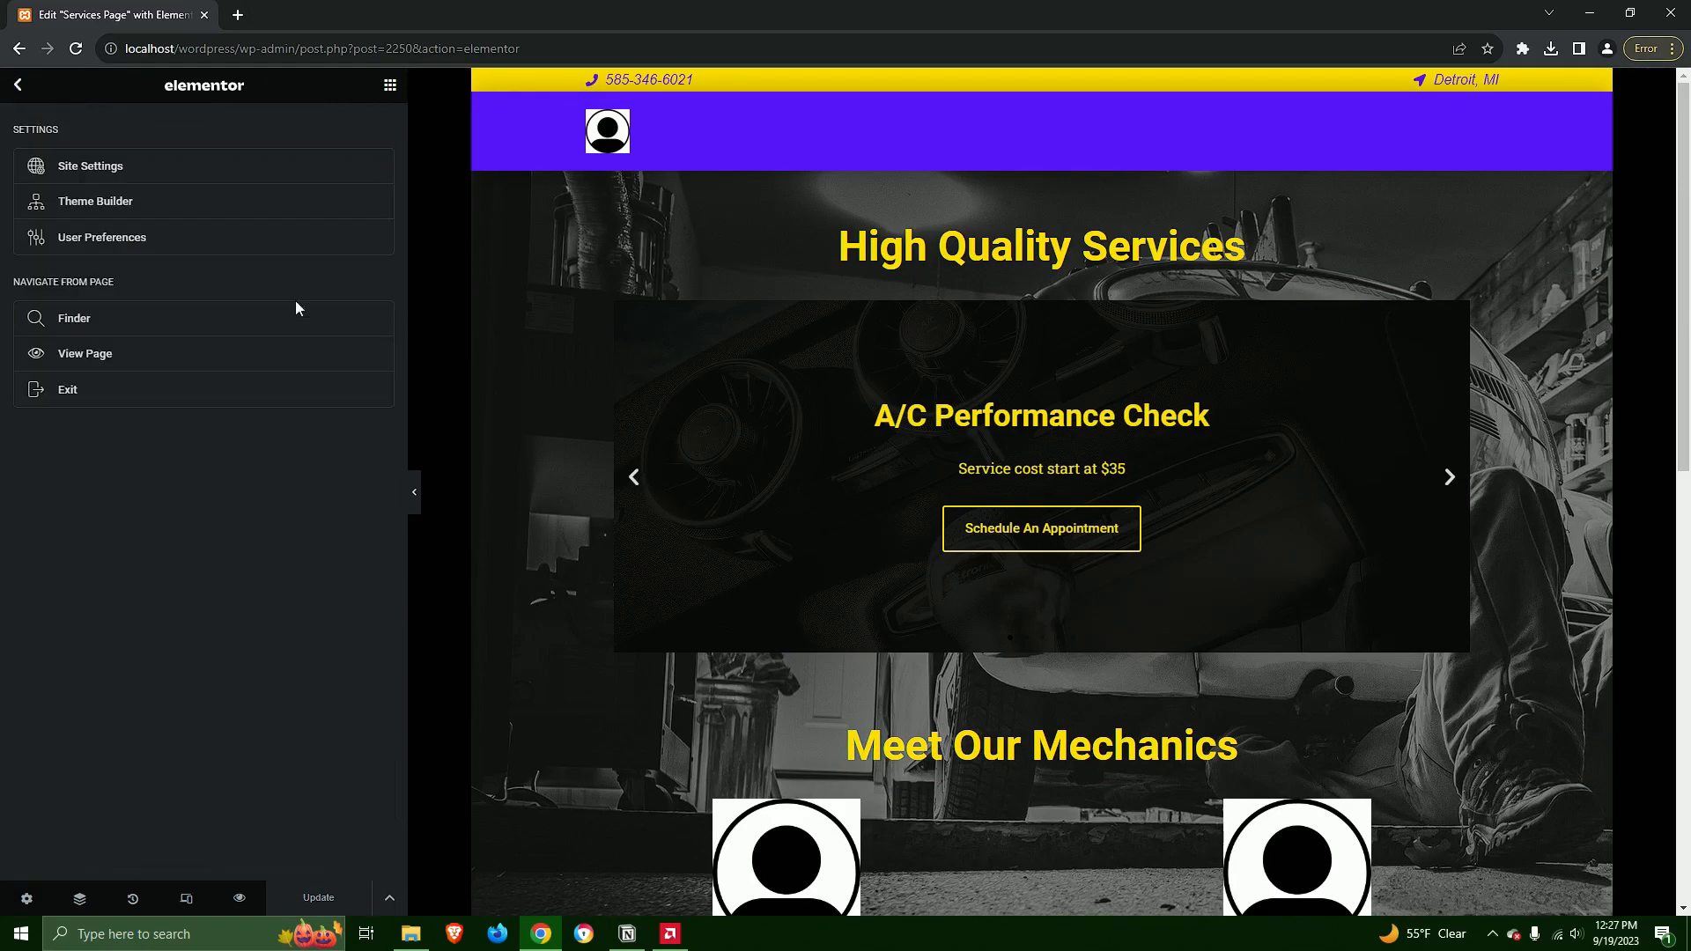
click(99, 390)
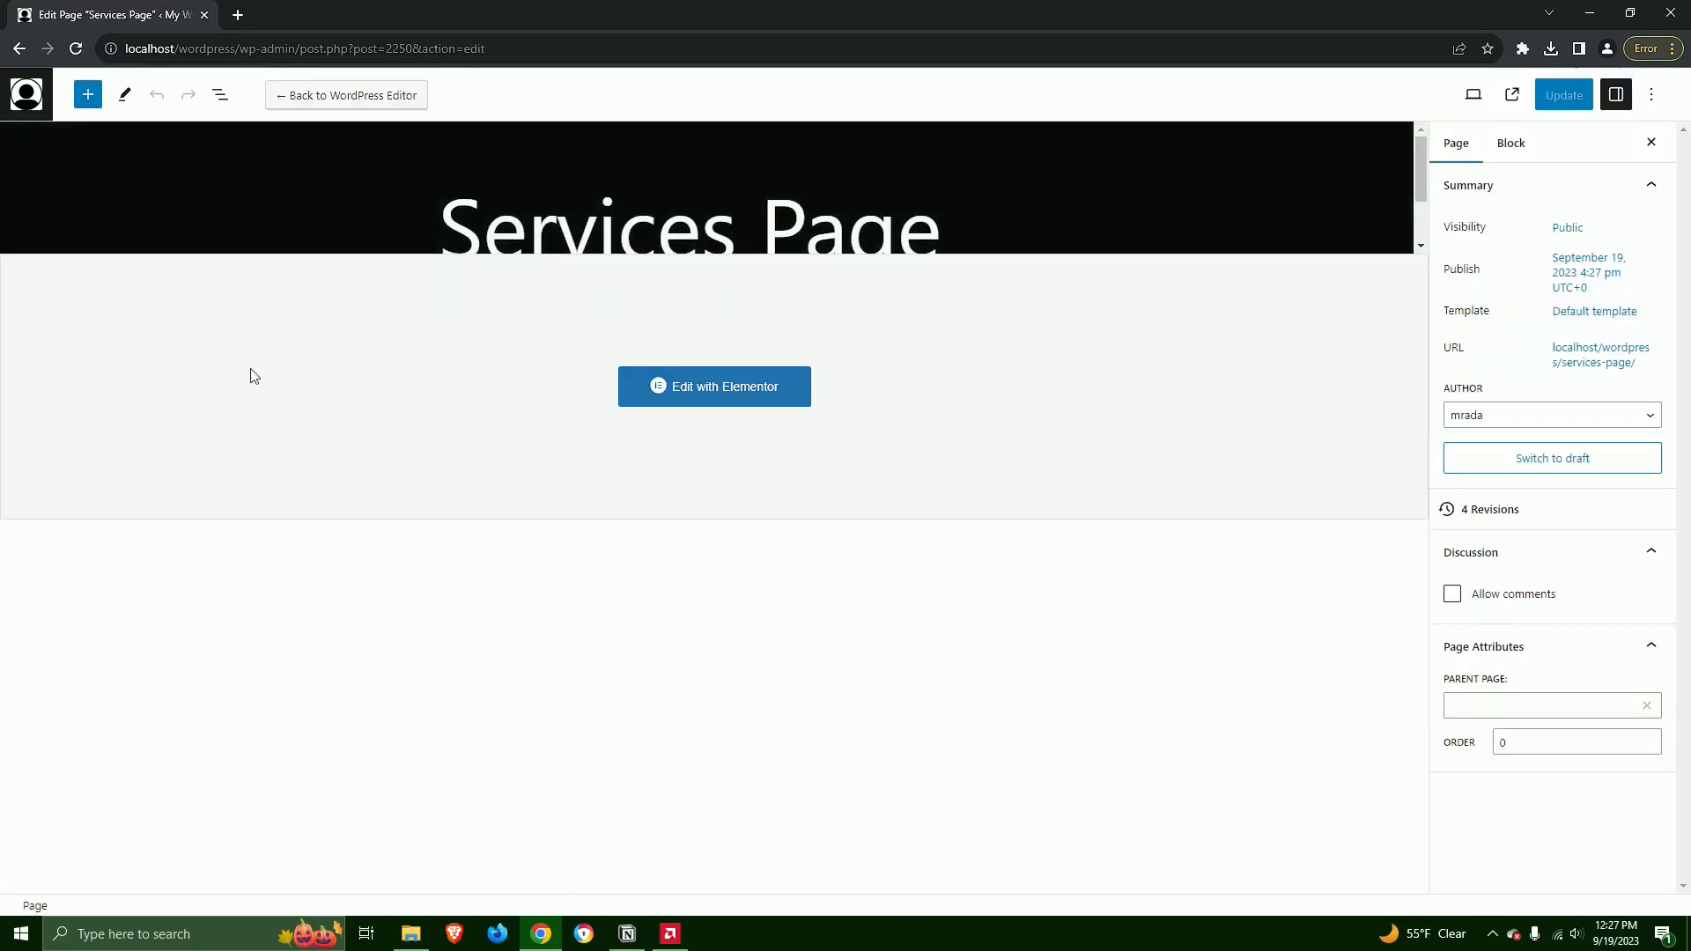
Add a new page titled "Appointments Page" and open it for editing with Elementor
click(27, 95)
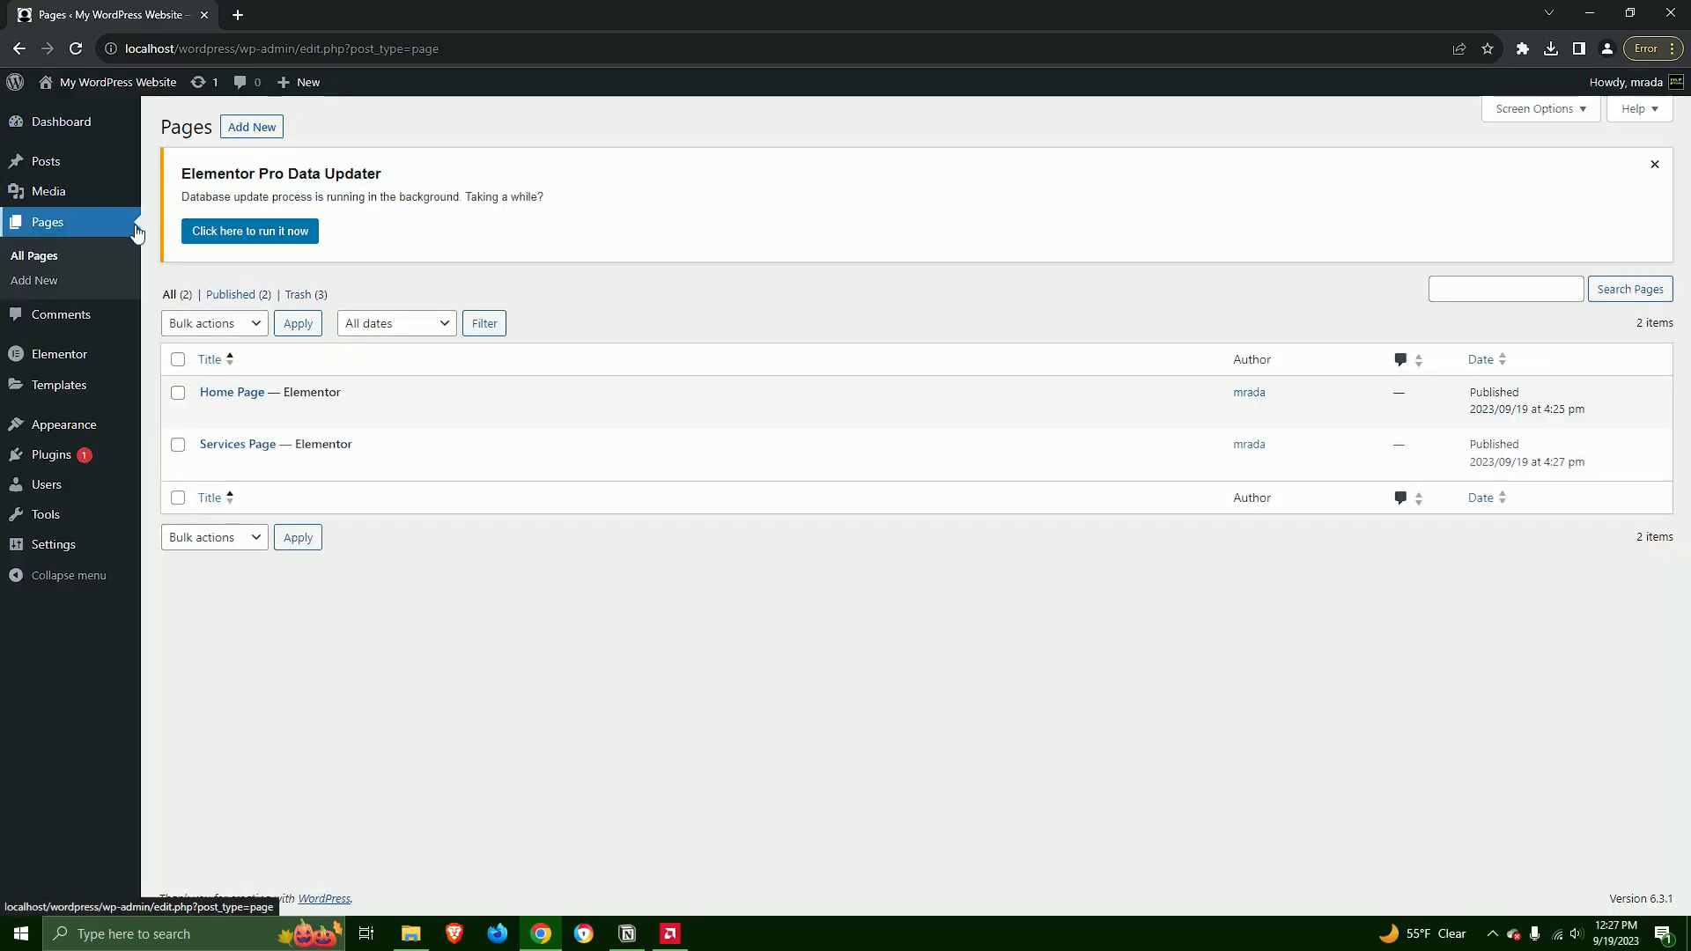
click(258, 129)
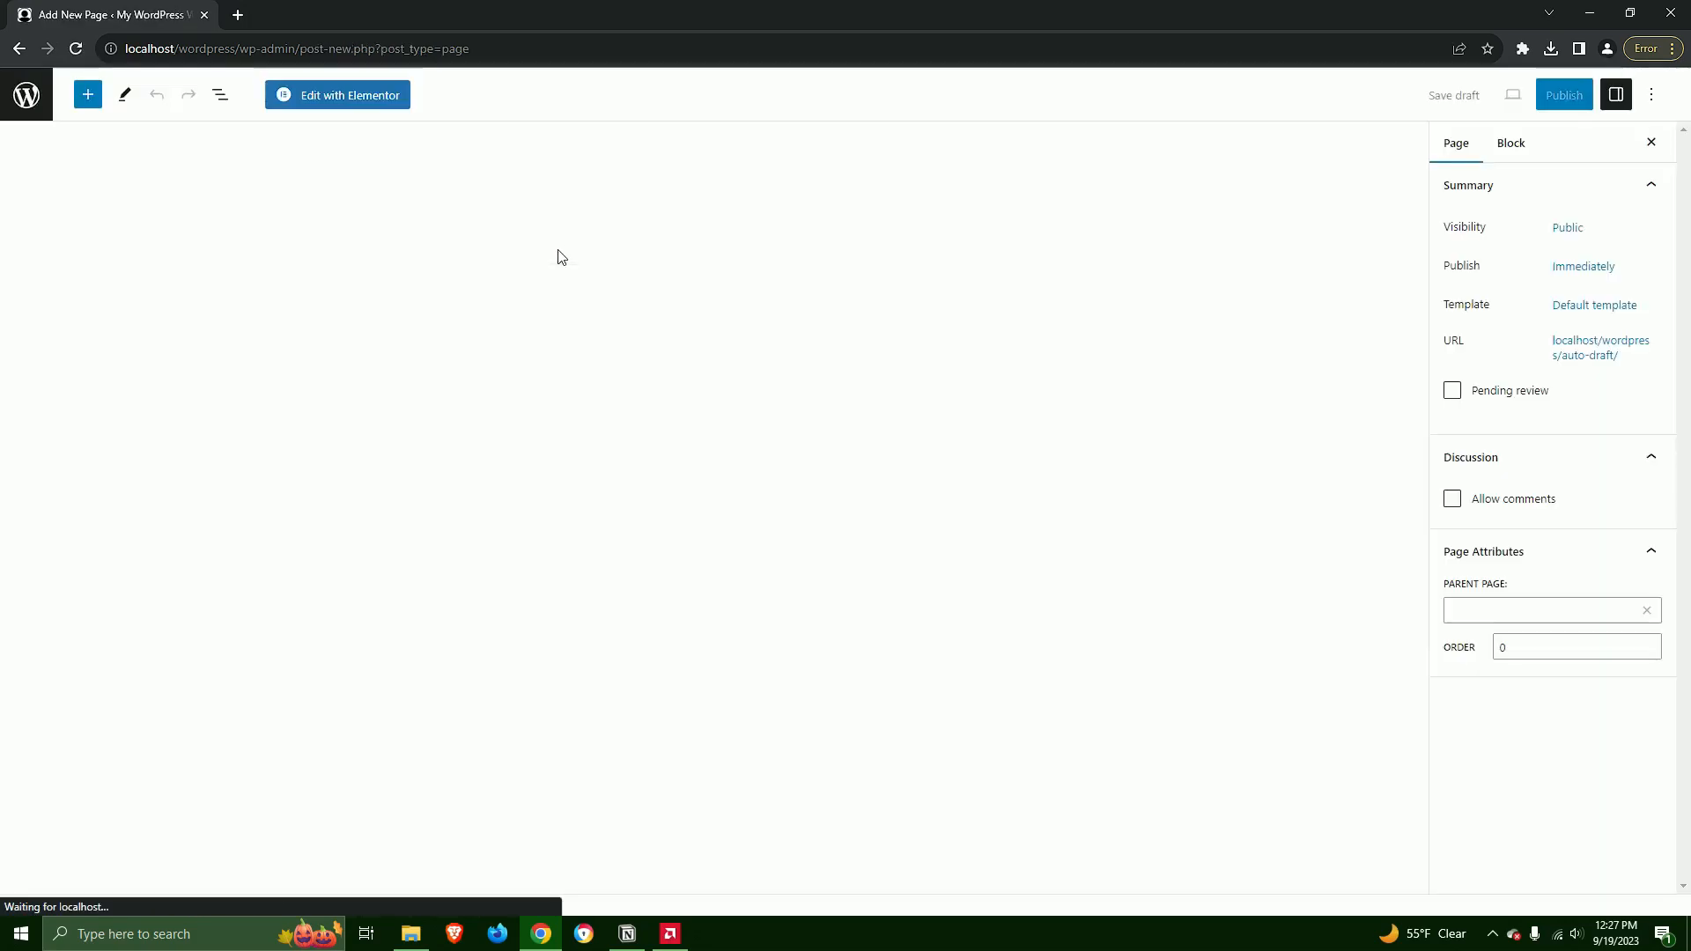
text(App)
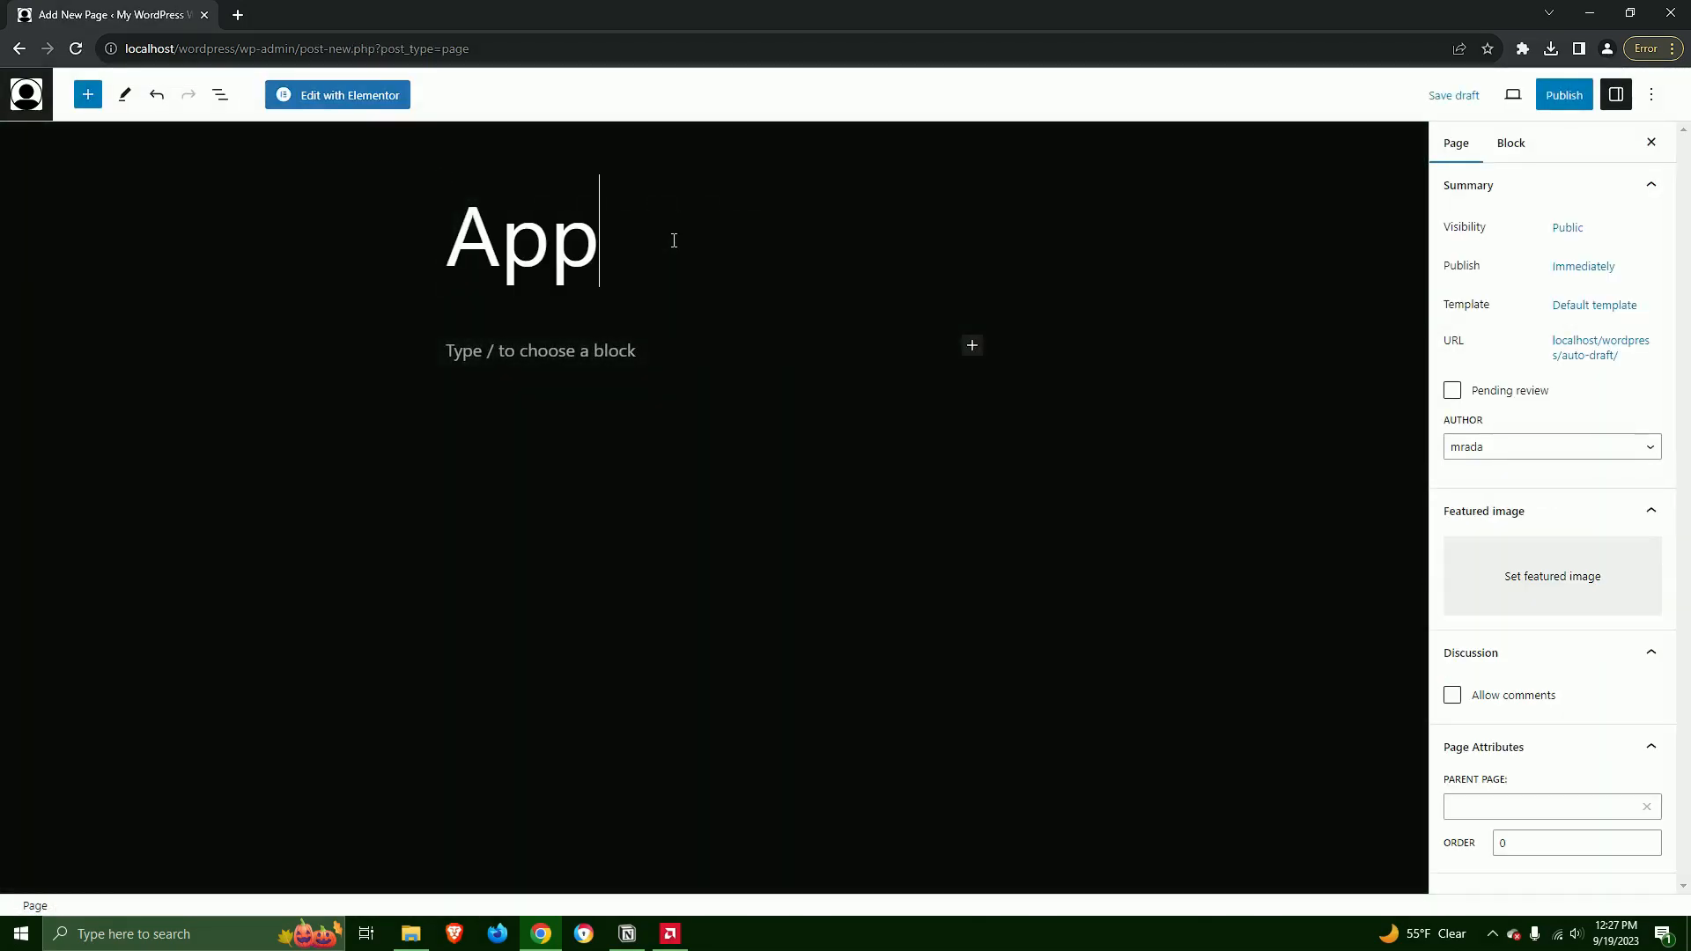
text(ointments Page)
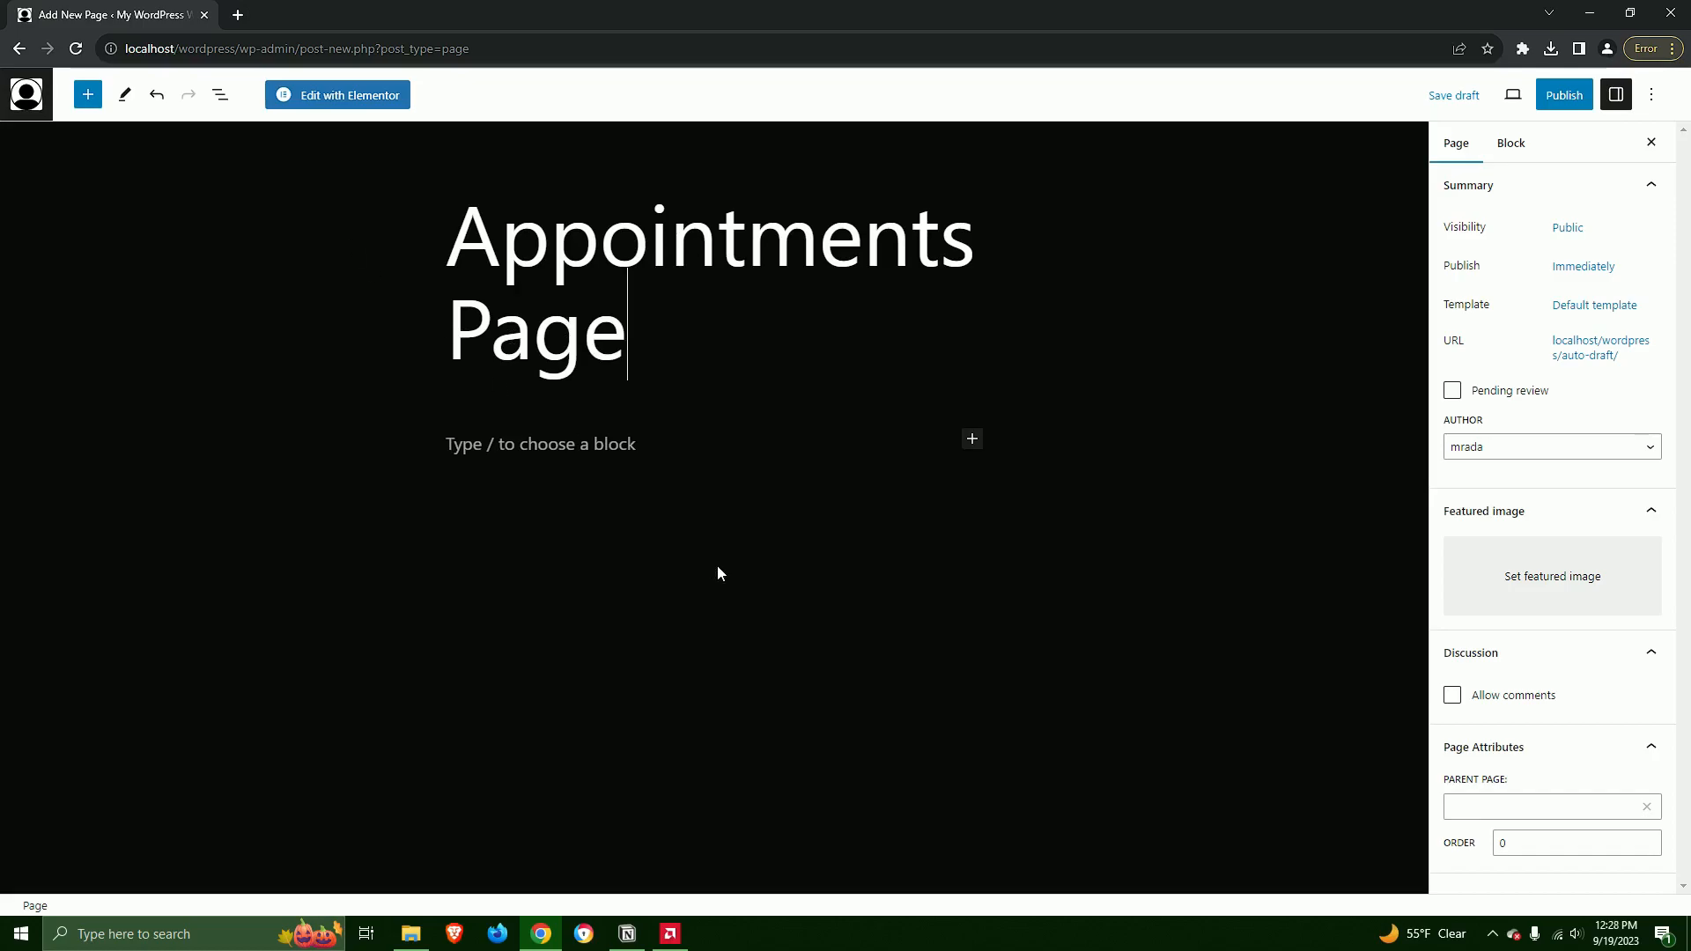
click(340, 99)
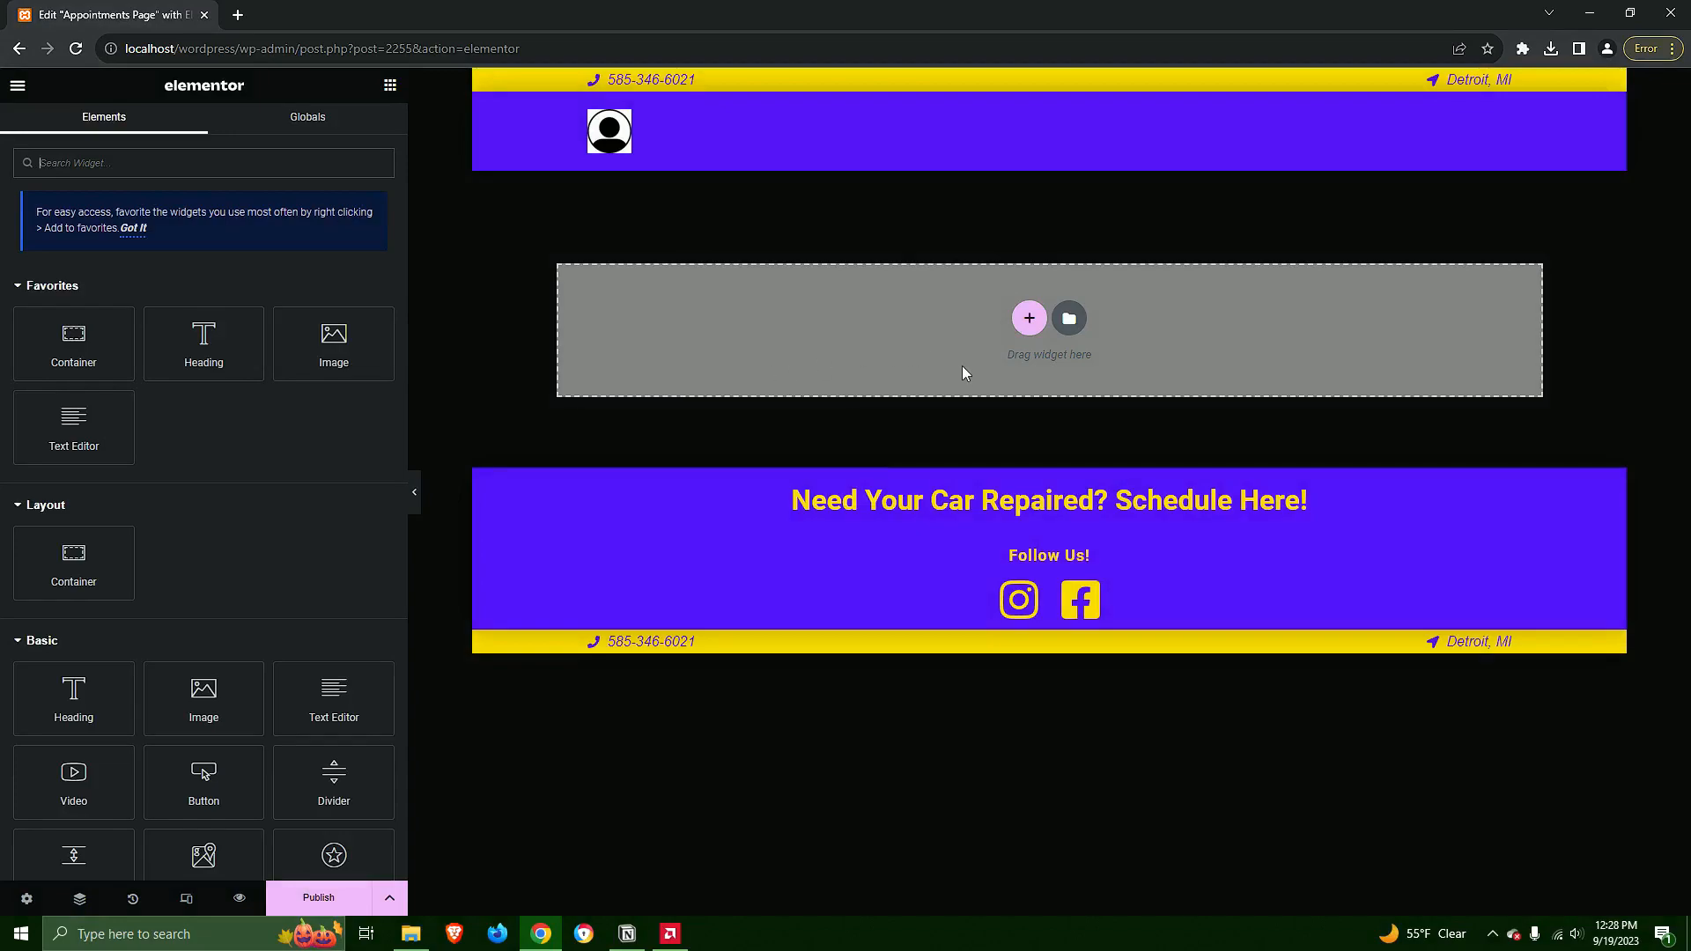
Insert the saved Auto Repair Shop Appointment Page template into the empty page
click(1058, 328)
click(914, 168)
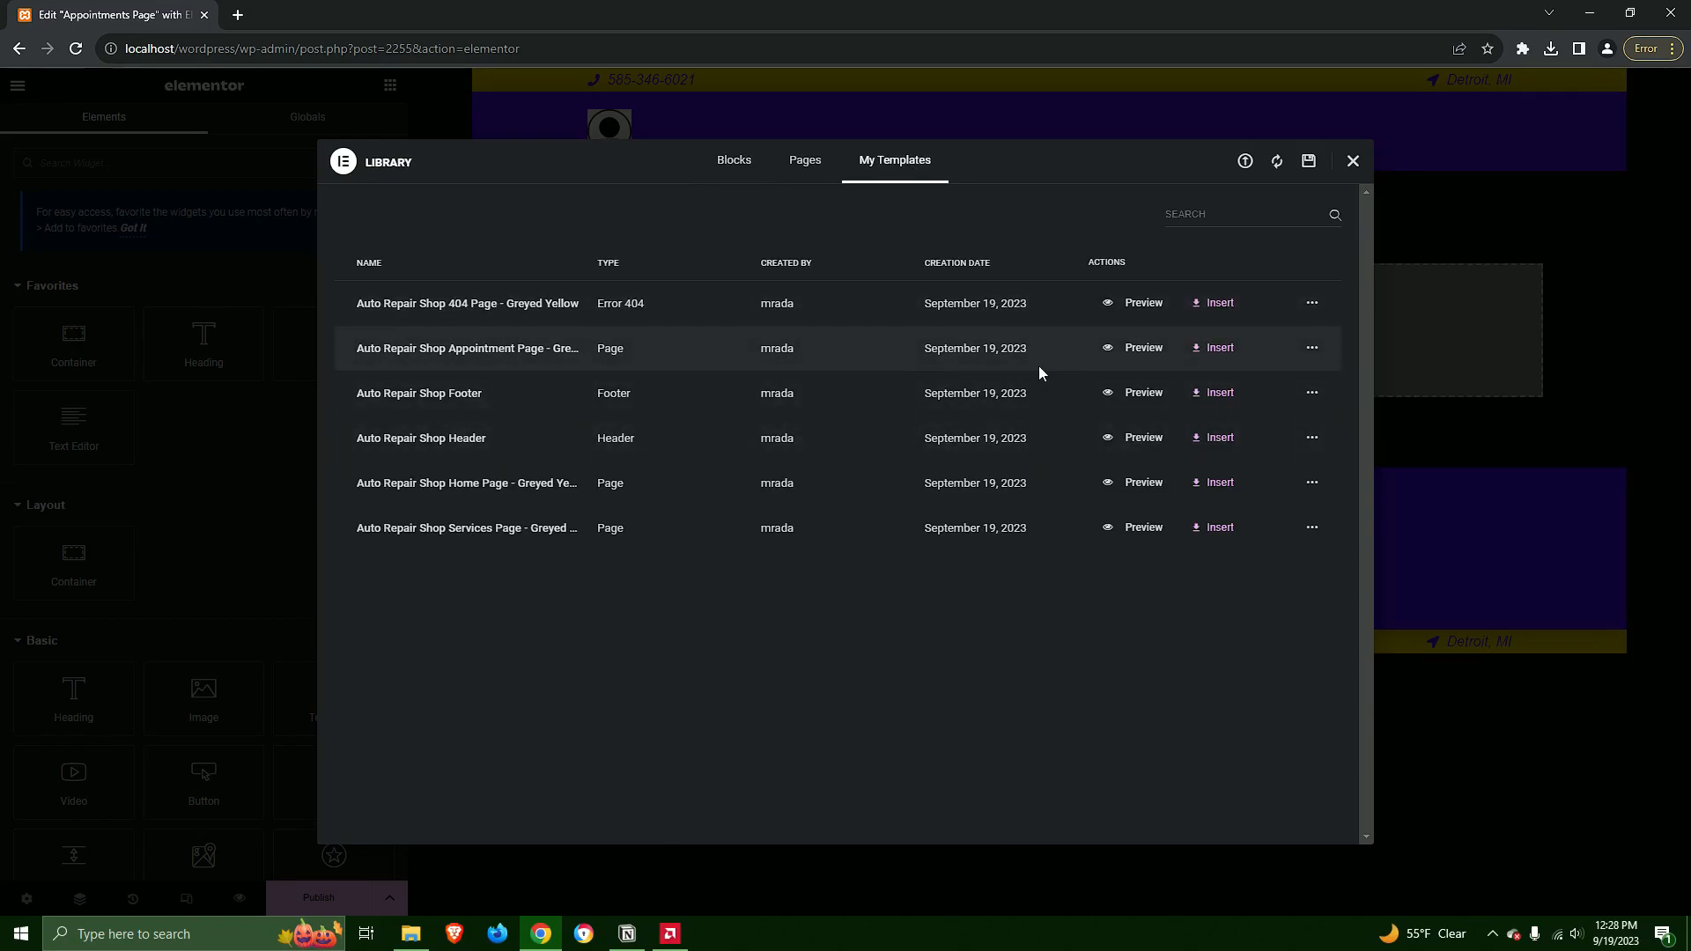
click(1222, 348)
click(976, 534)
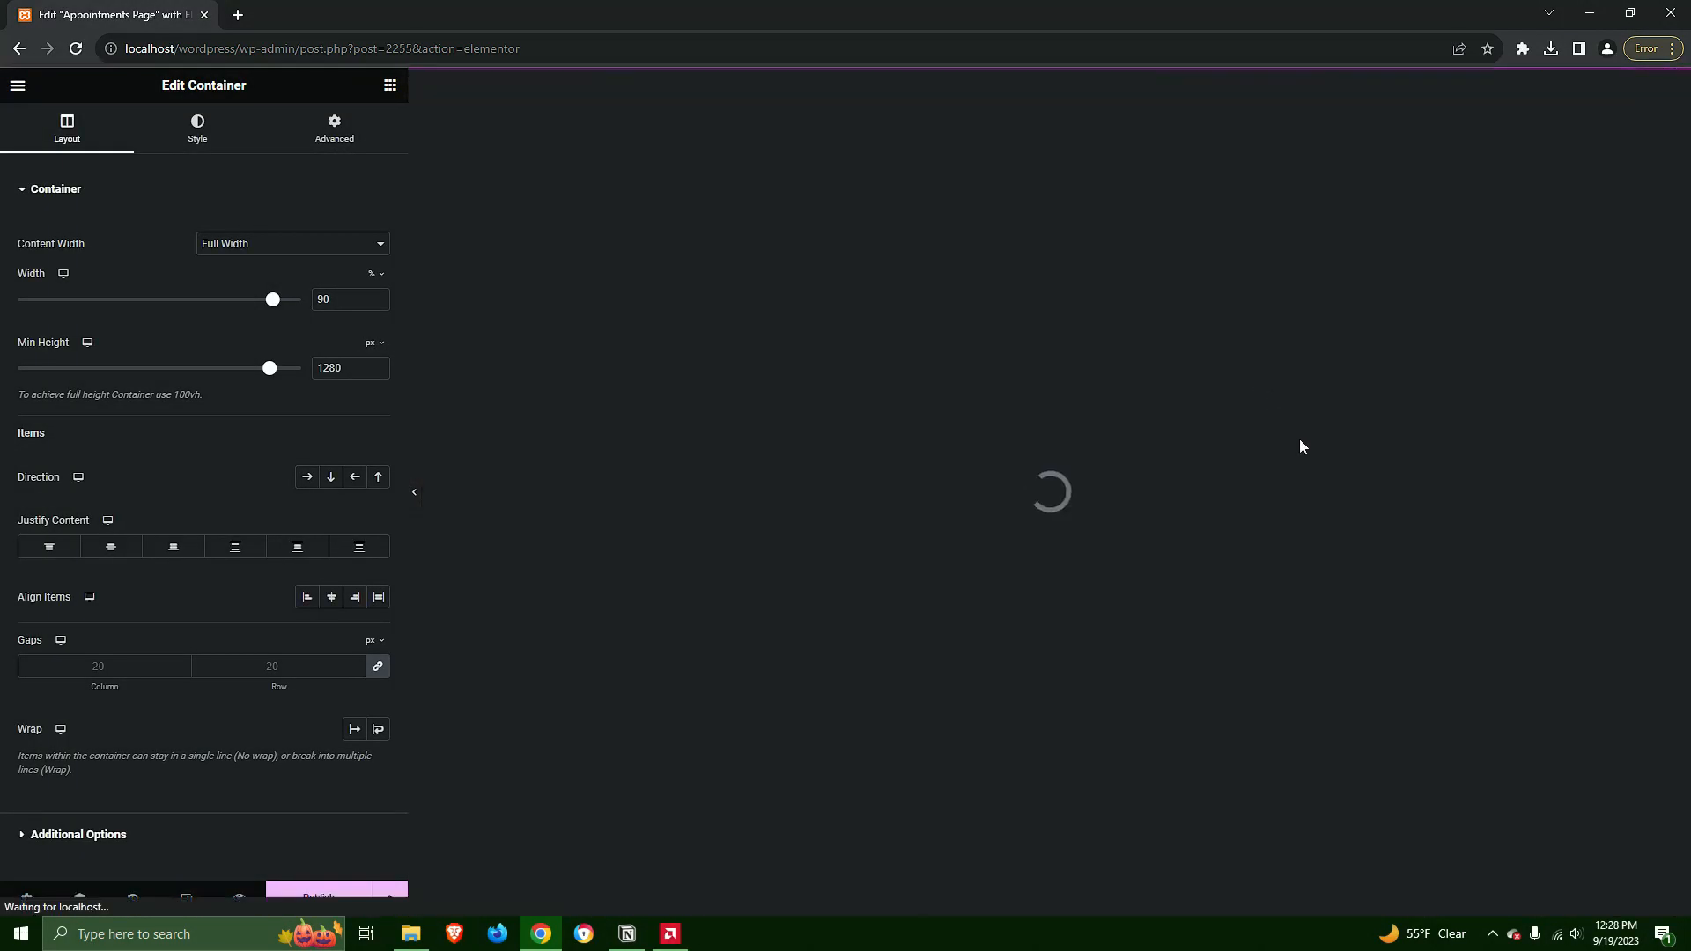
Examine the inserted appointment content, including the opening hours, service price list, call link and appointment form
scroll(1271, 486, down, 8)
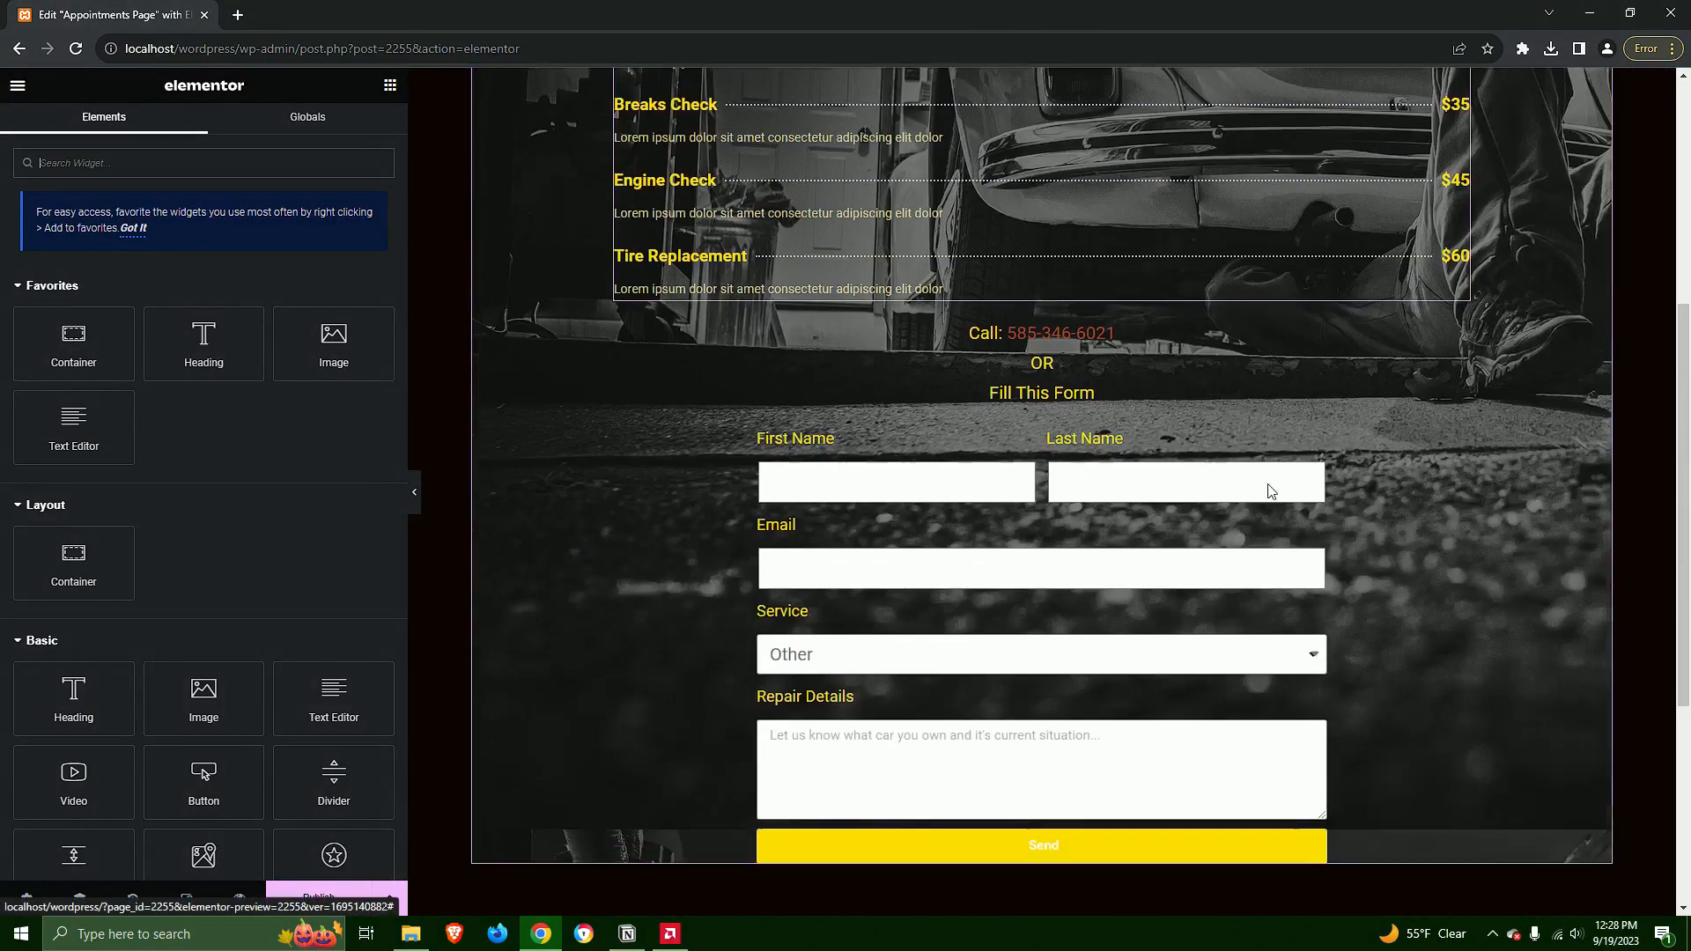
scroll(1267, 482, up, 4)
scroll(1295, 572, down, 2)
scroll(1298, 578, down, 2)
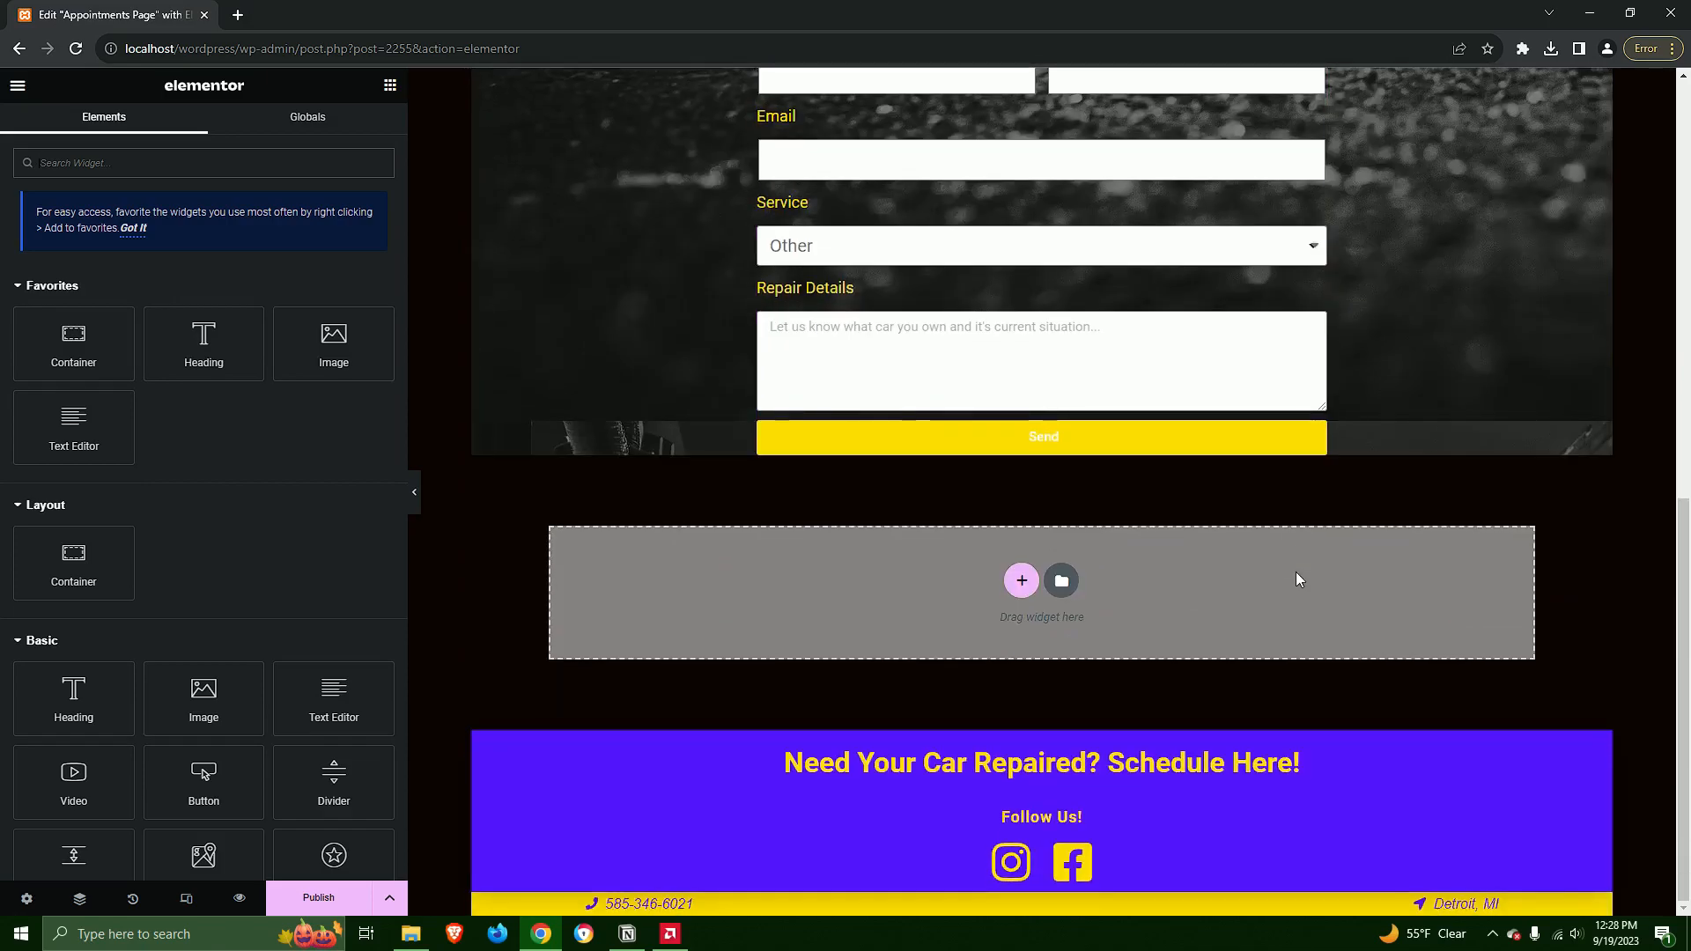
scroll(1296, 573, up, 8)
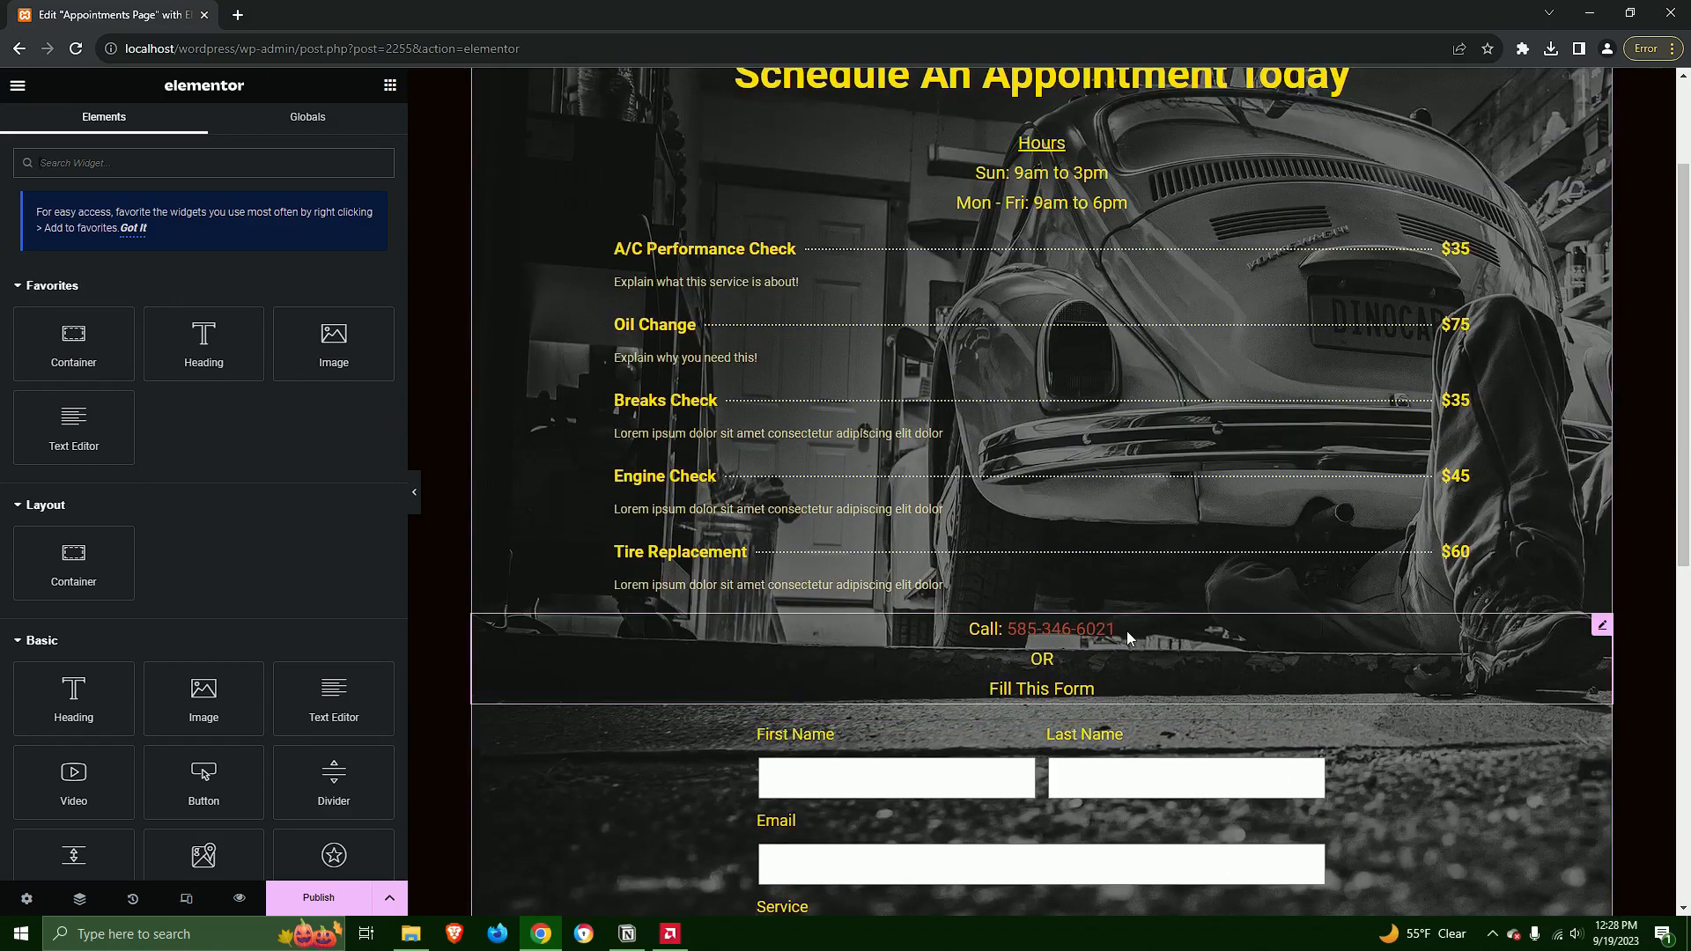
scroll(1101, 670, up, 2)
scroll(969, 726, down, 1)
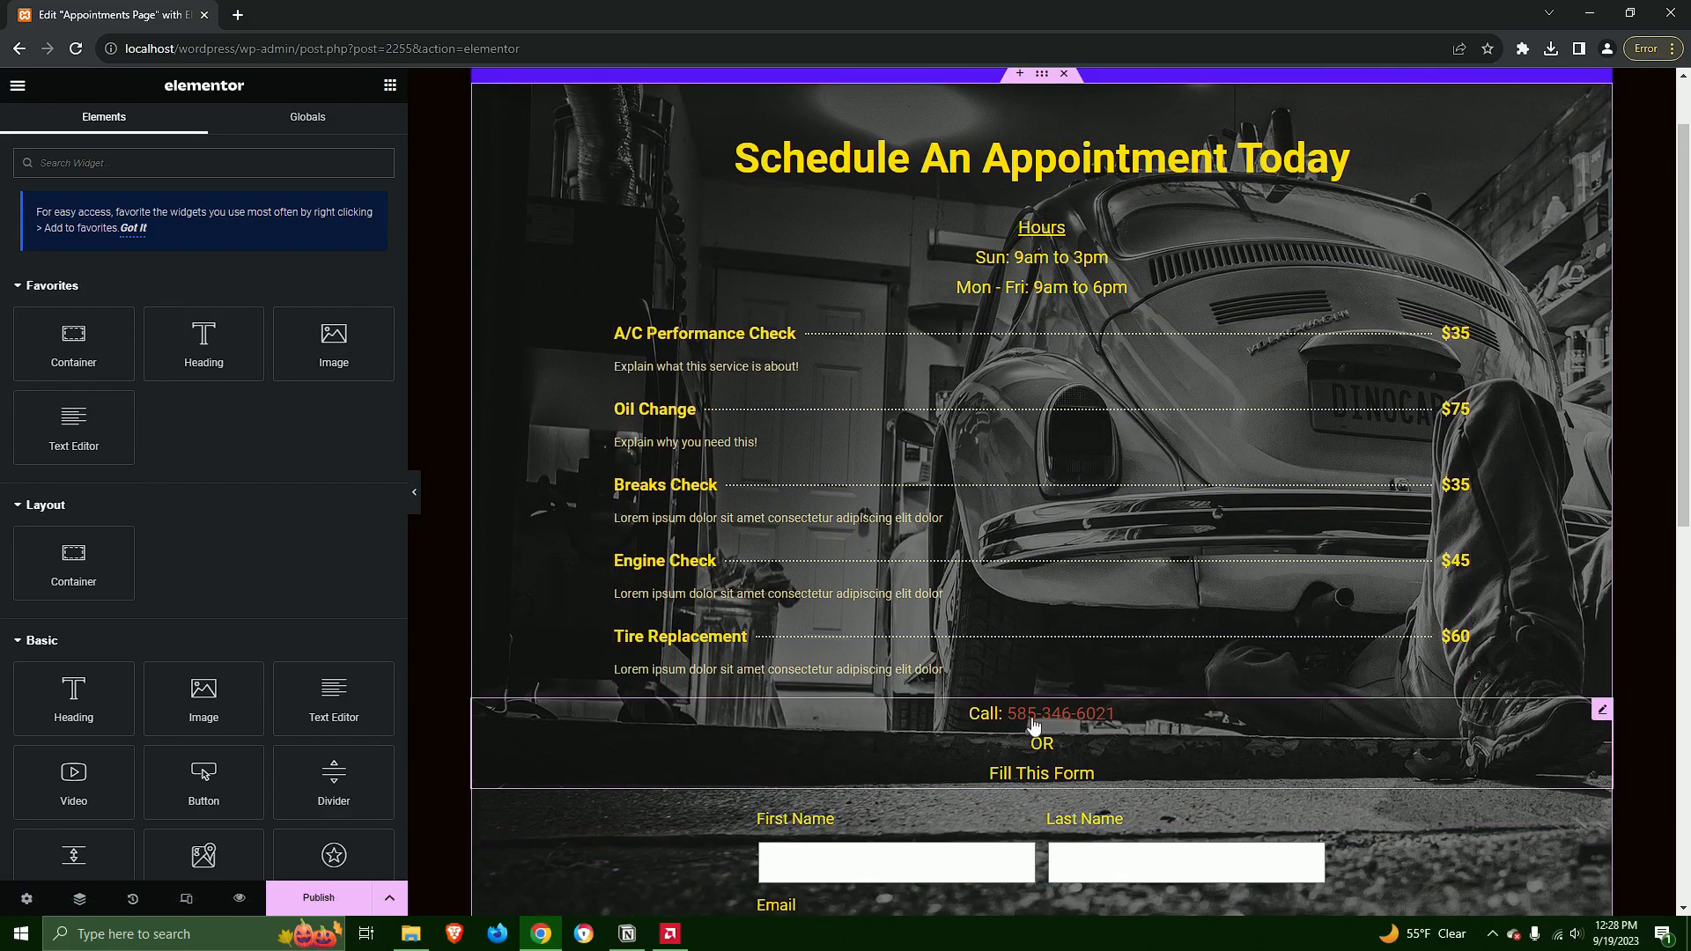
scroll(1272, 732, up, 1)
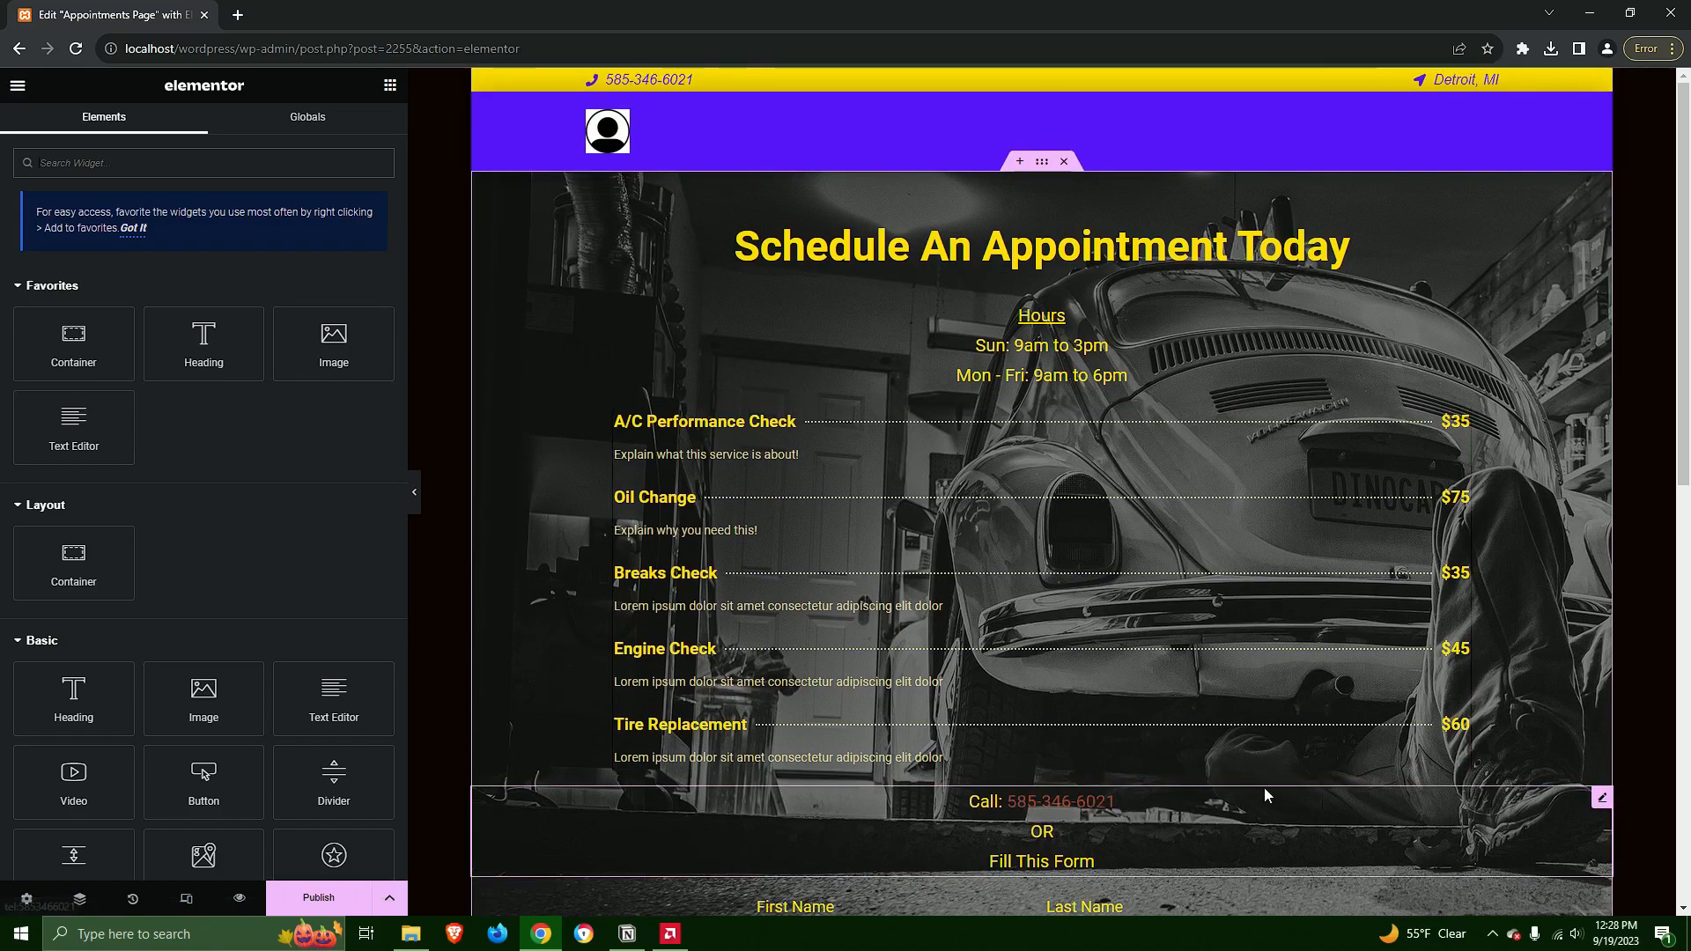
Publish the appointments page, exit the Elementor editor and return to the list of pages
click(322, 900)
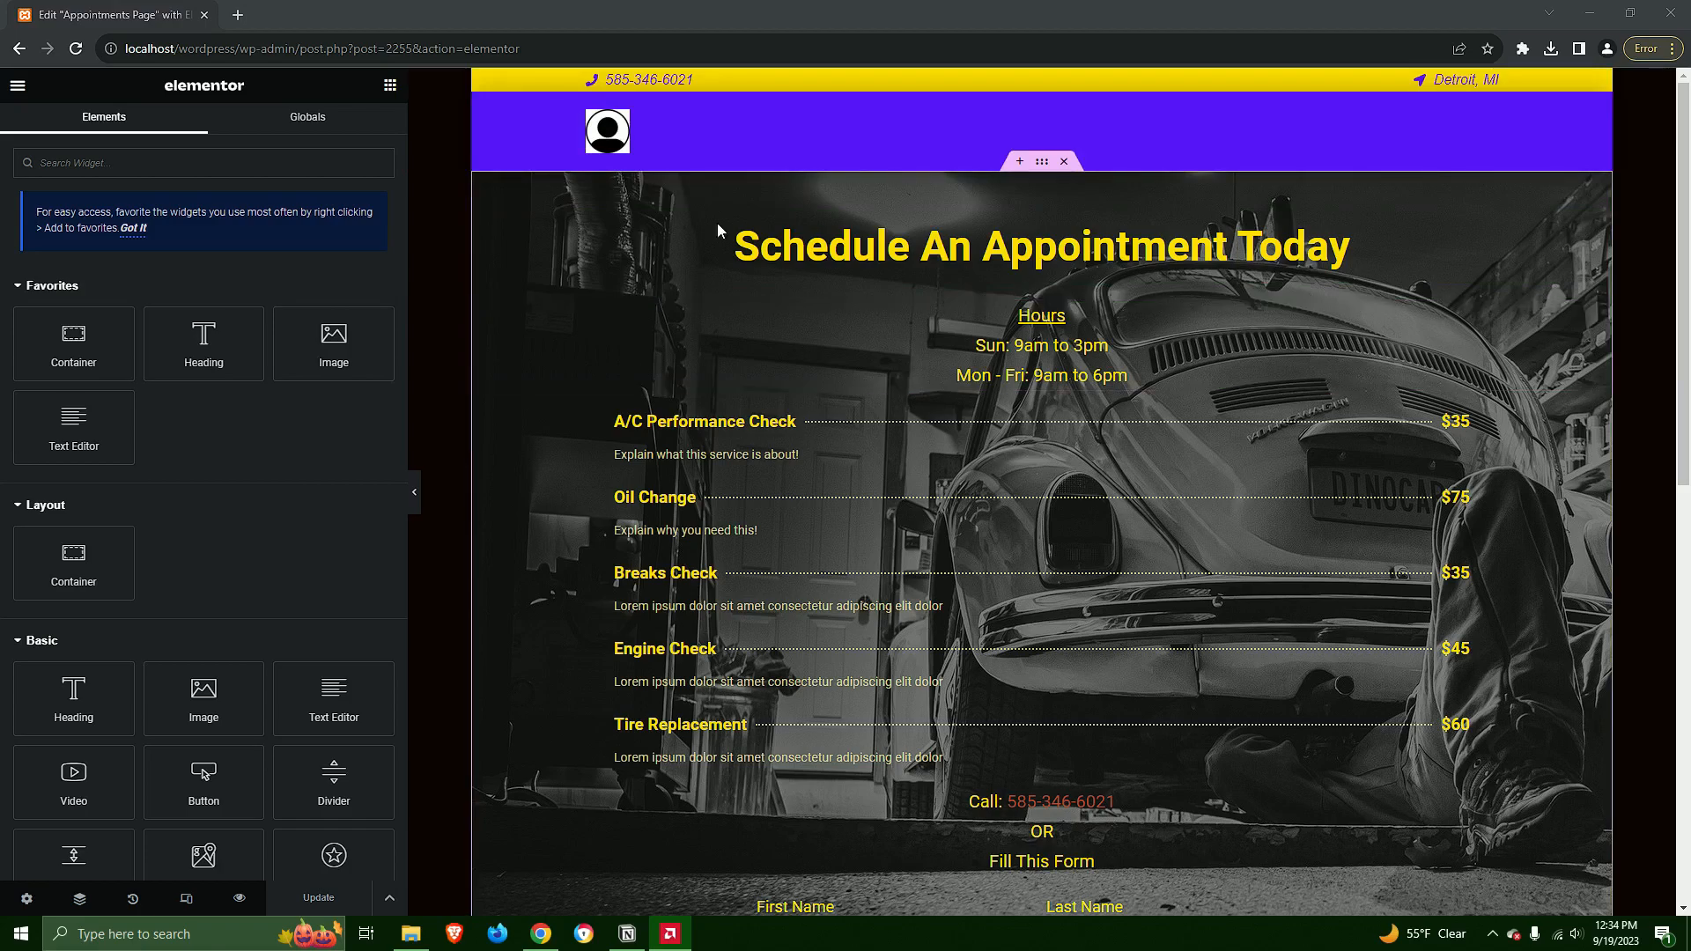
click(18, 85)
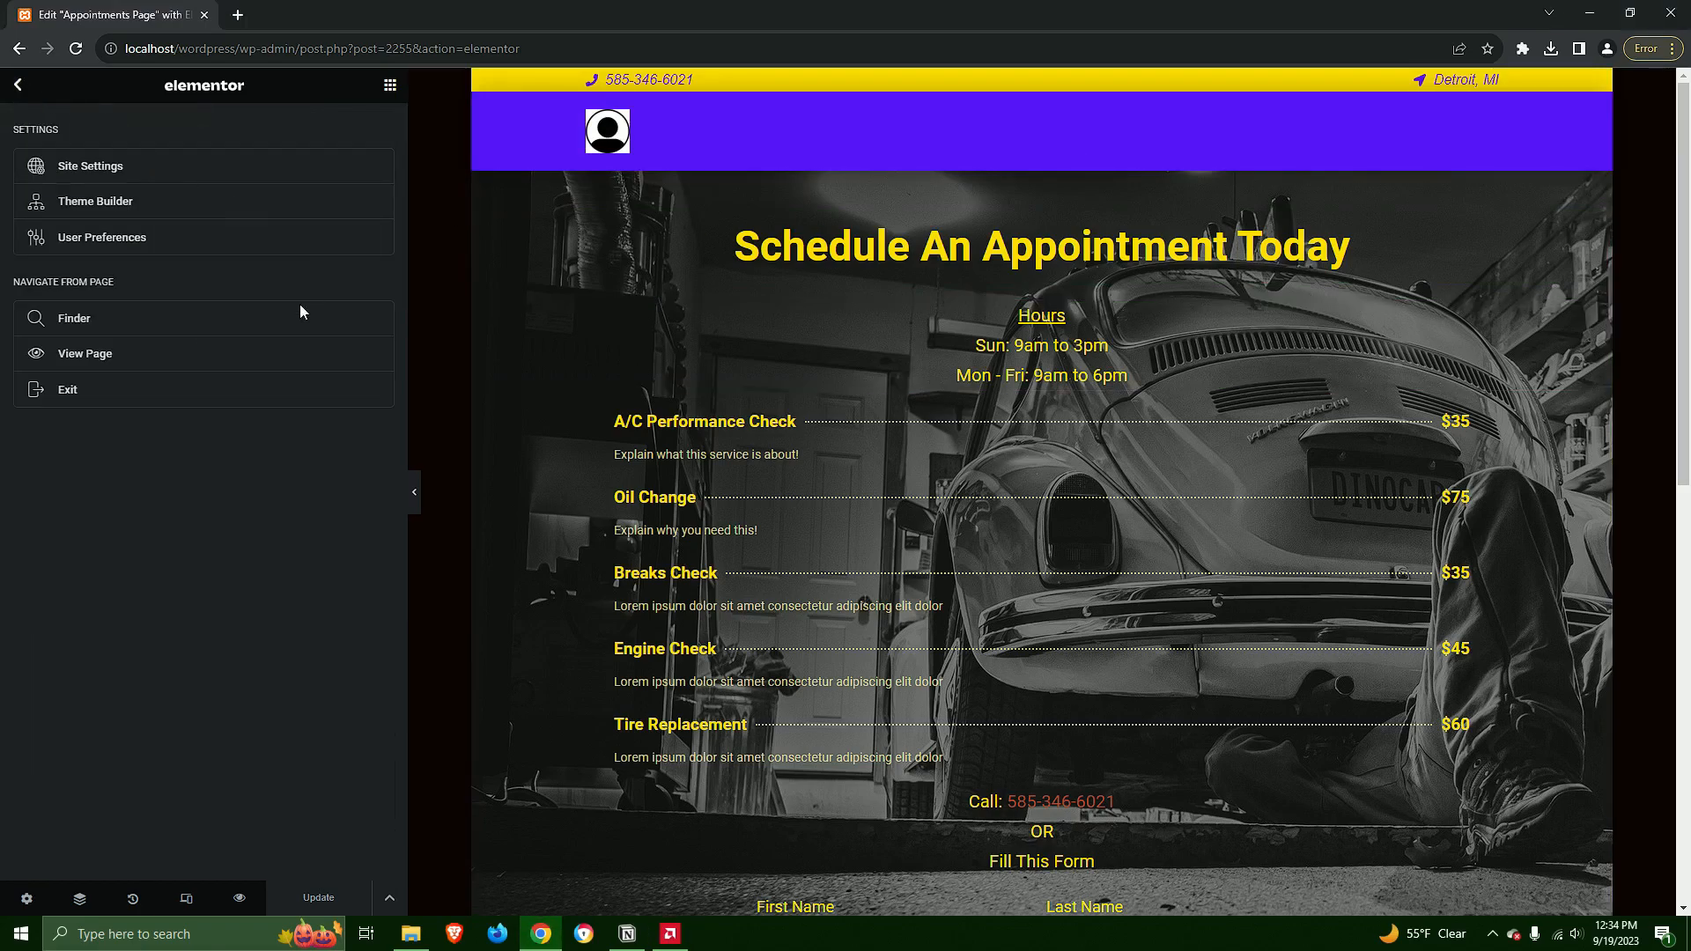
click(60, 390)
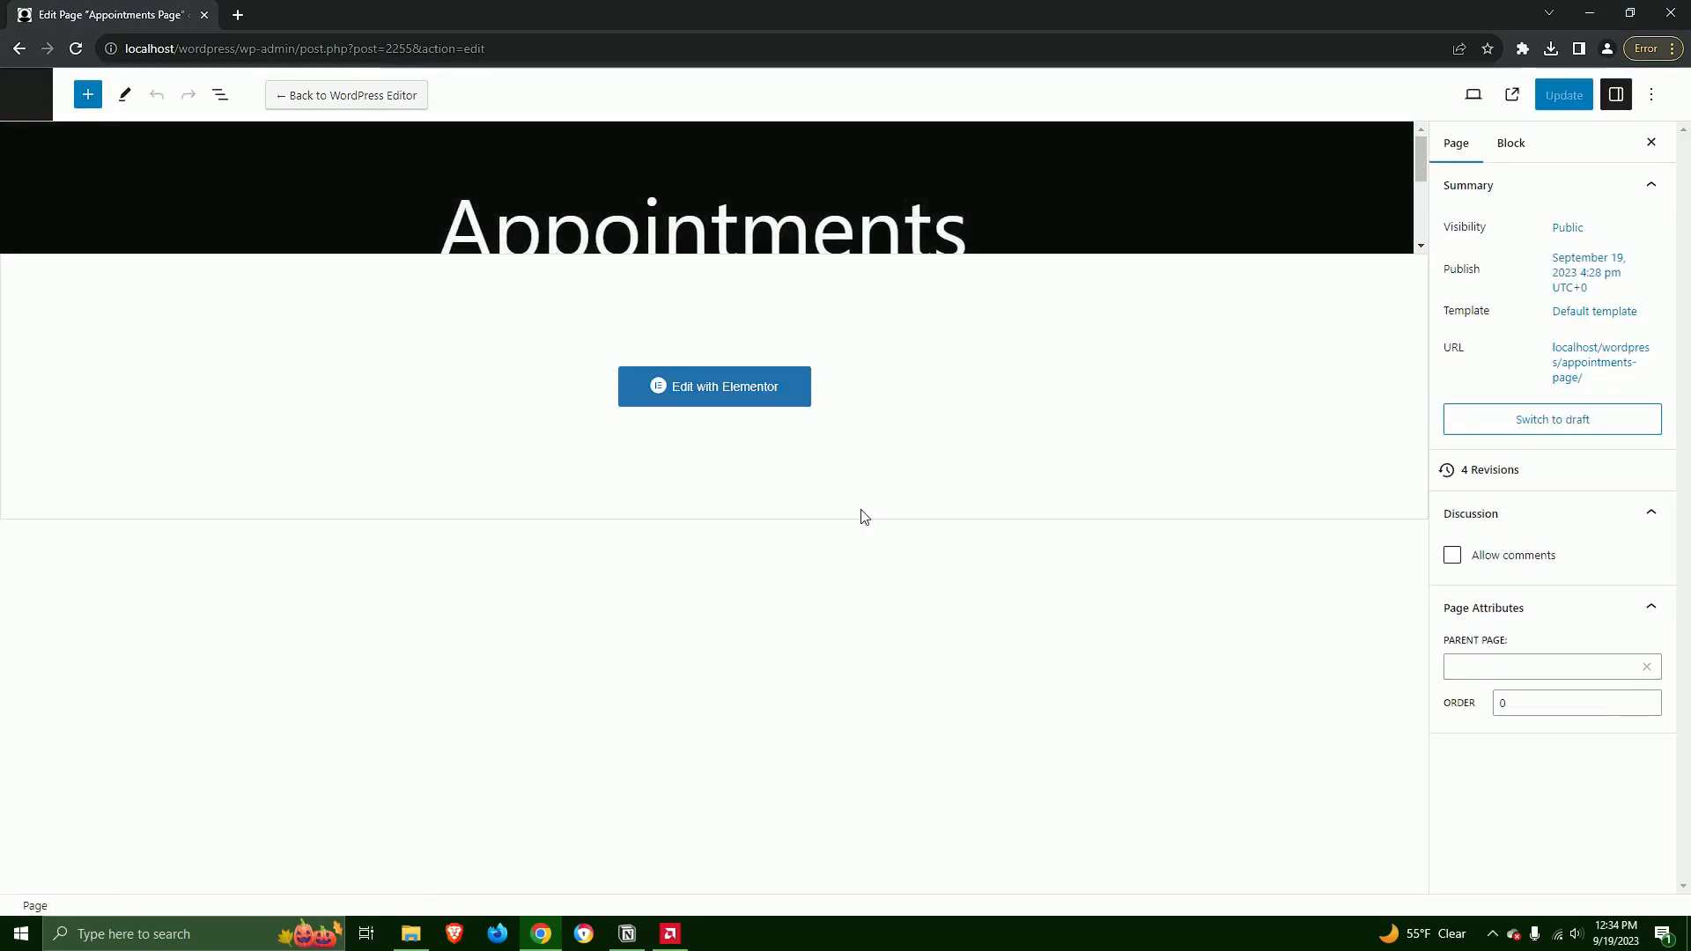
click(26, 94)
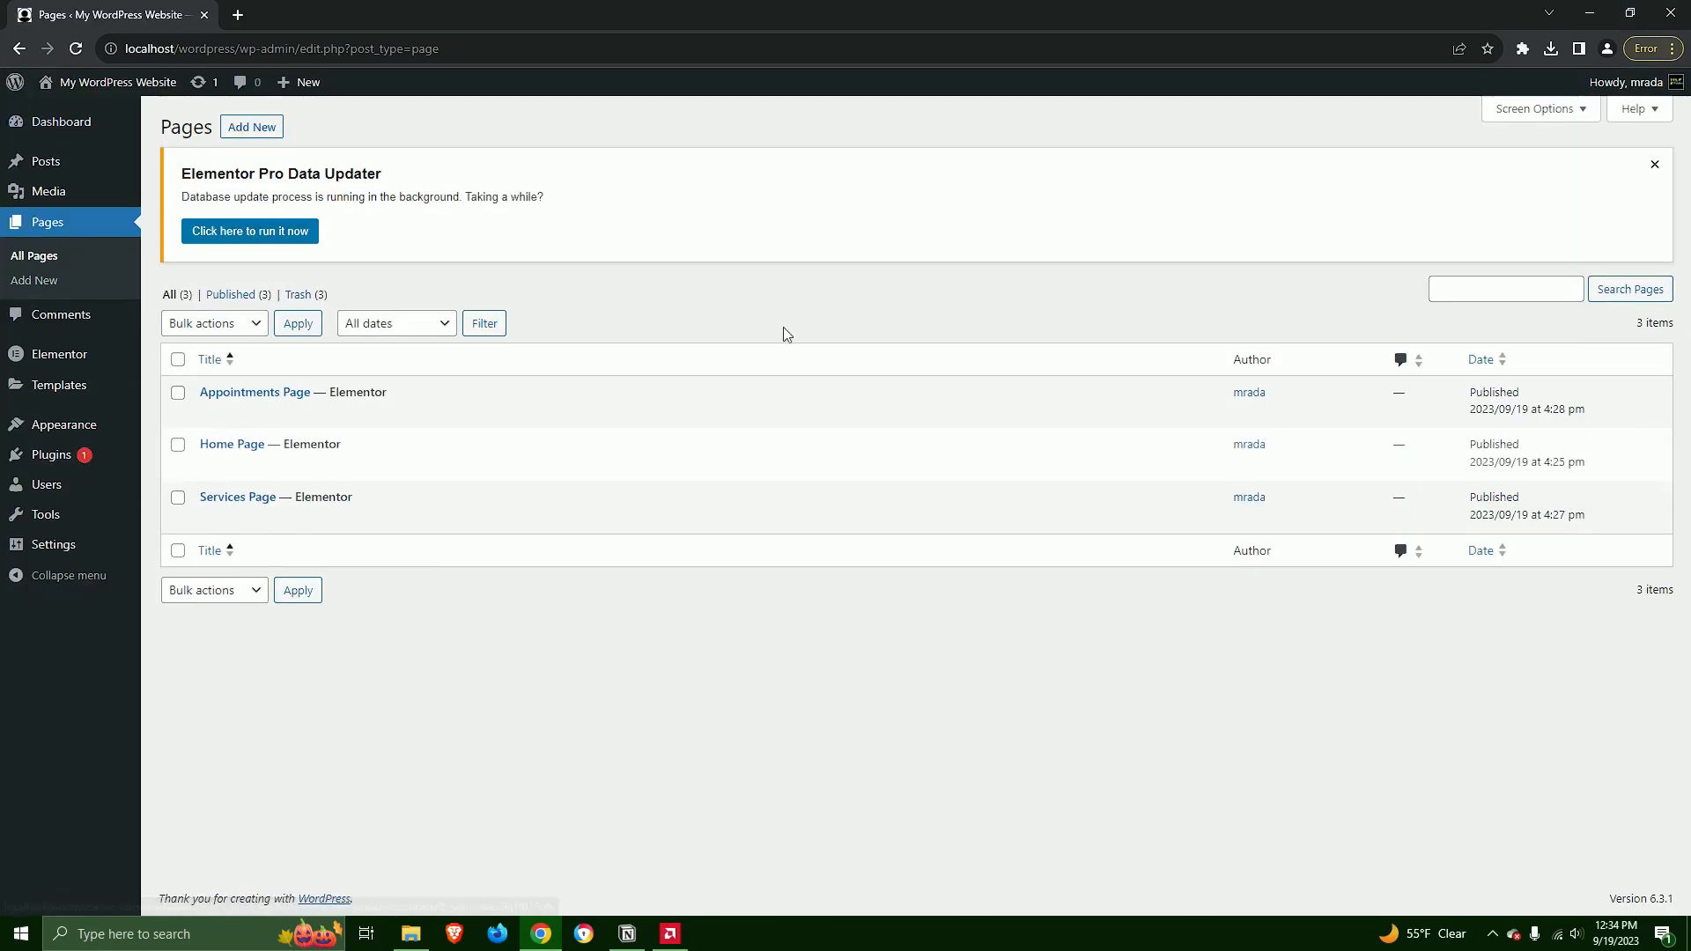
In the reading settings, make the homepage display a static page and choose Home Page as the homepage
mouse_move(78, 387)
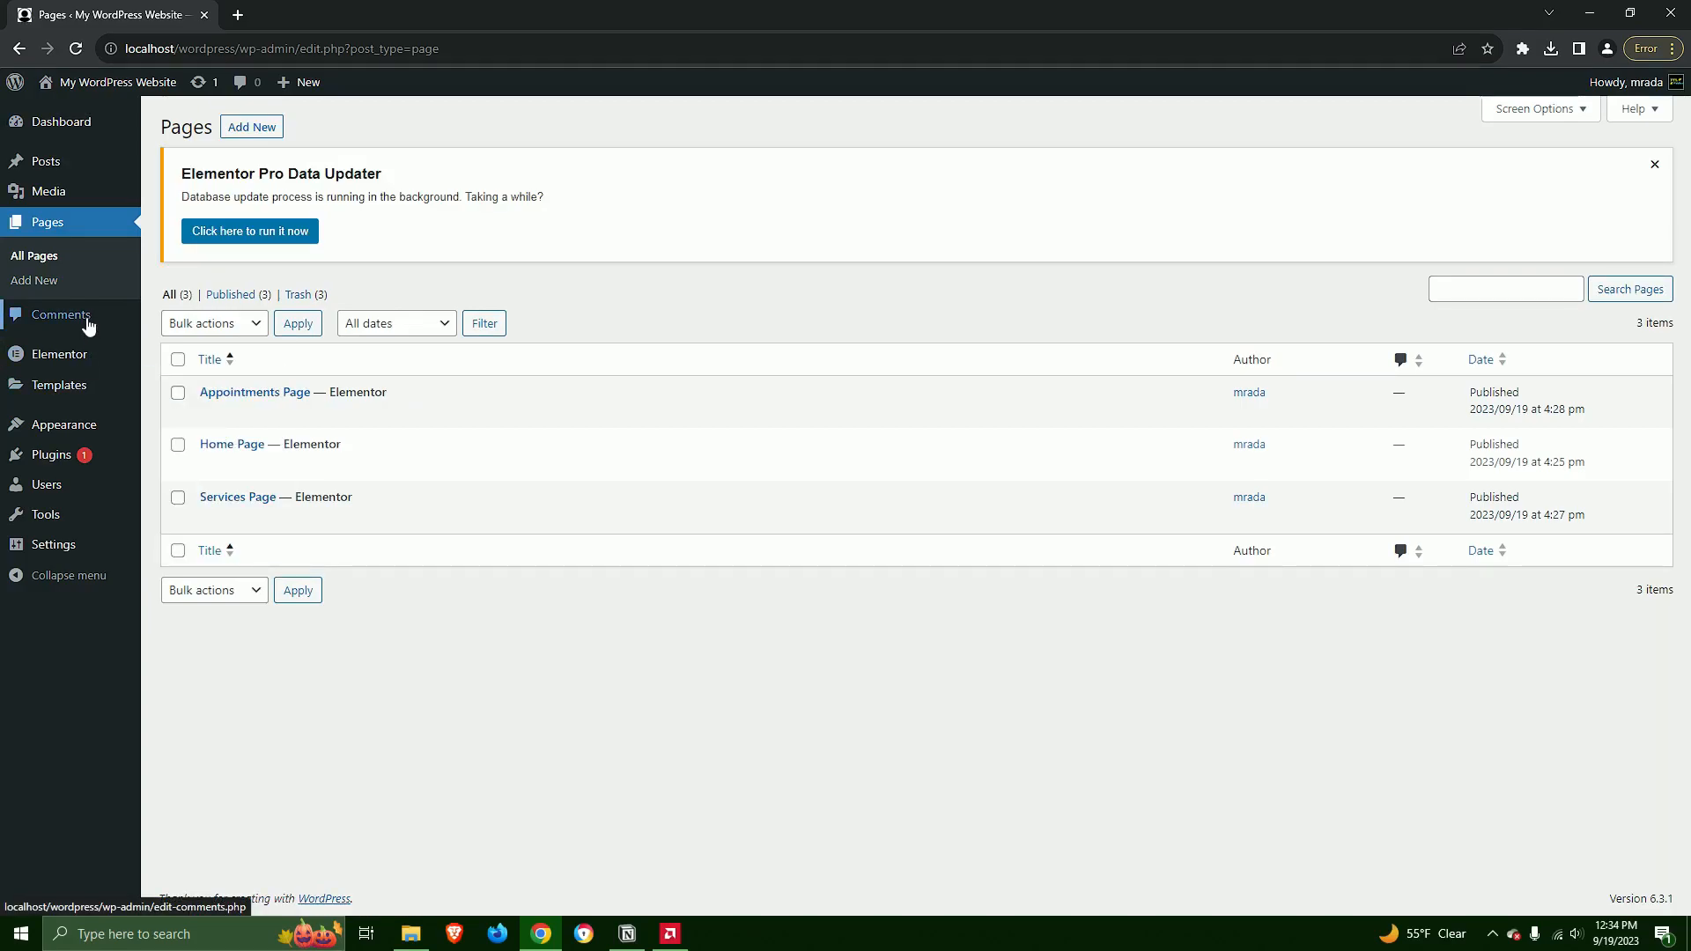
mouse_move(61, 524)
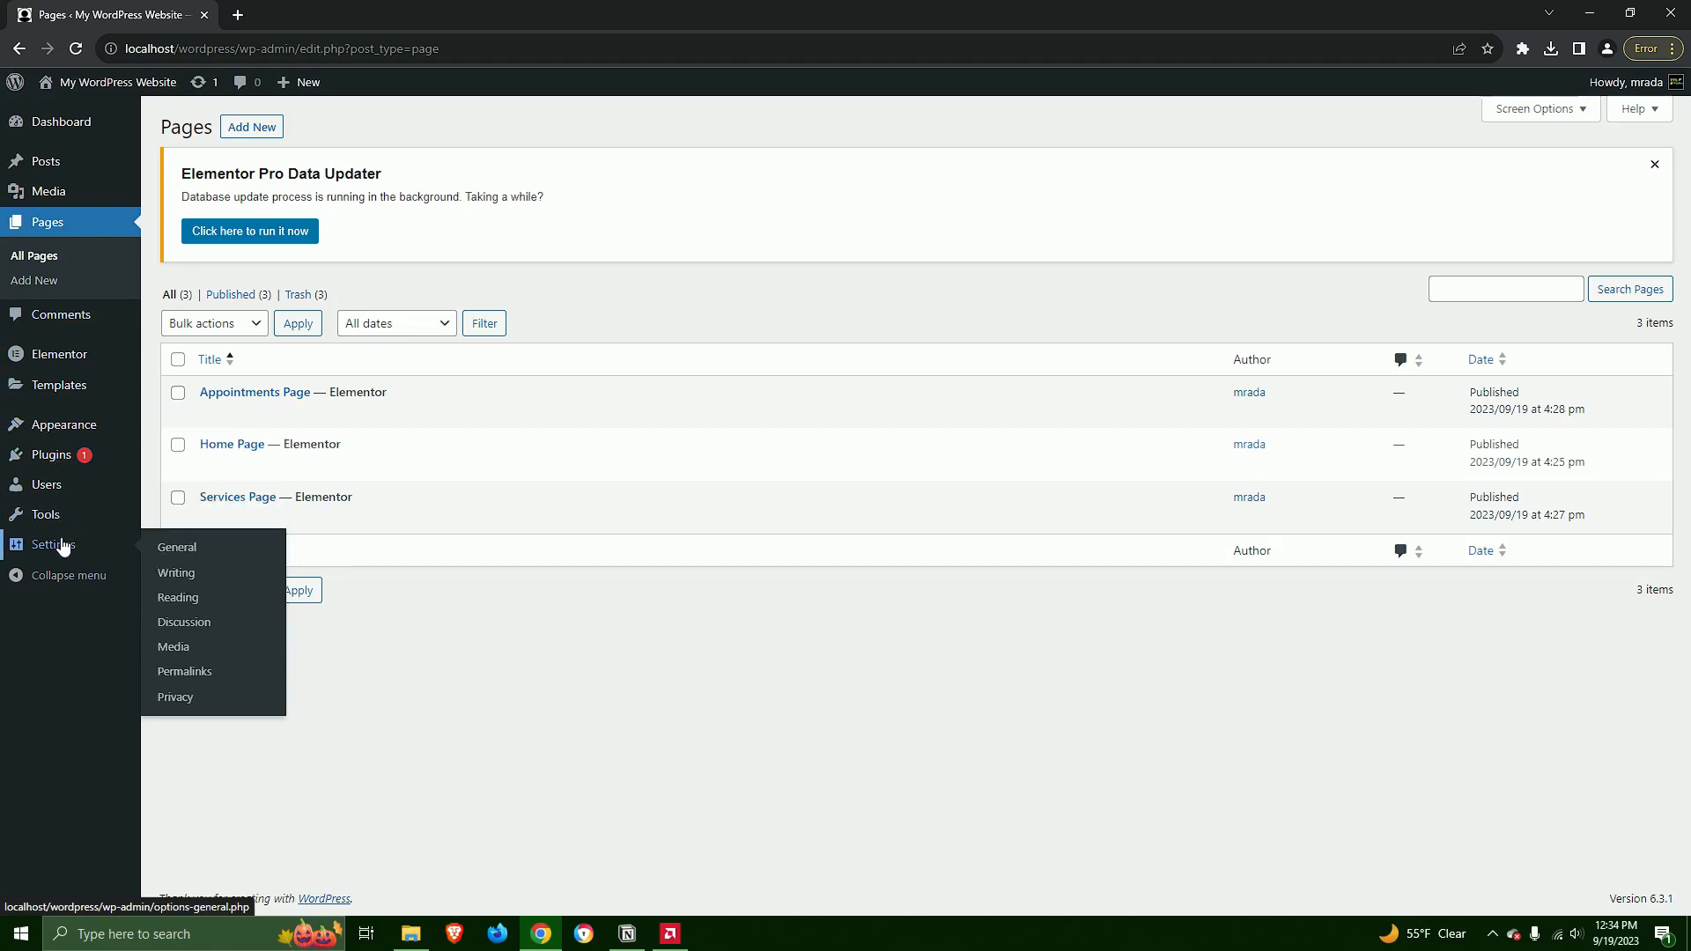
click(177, 575)
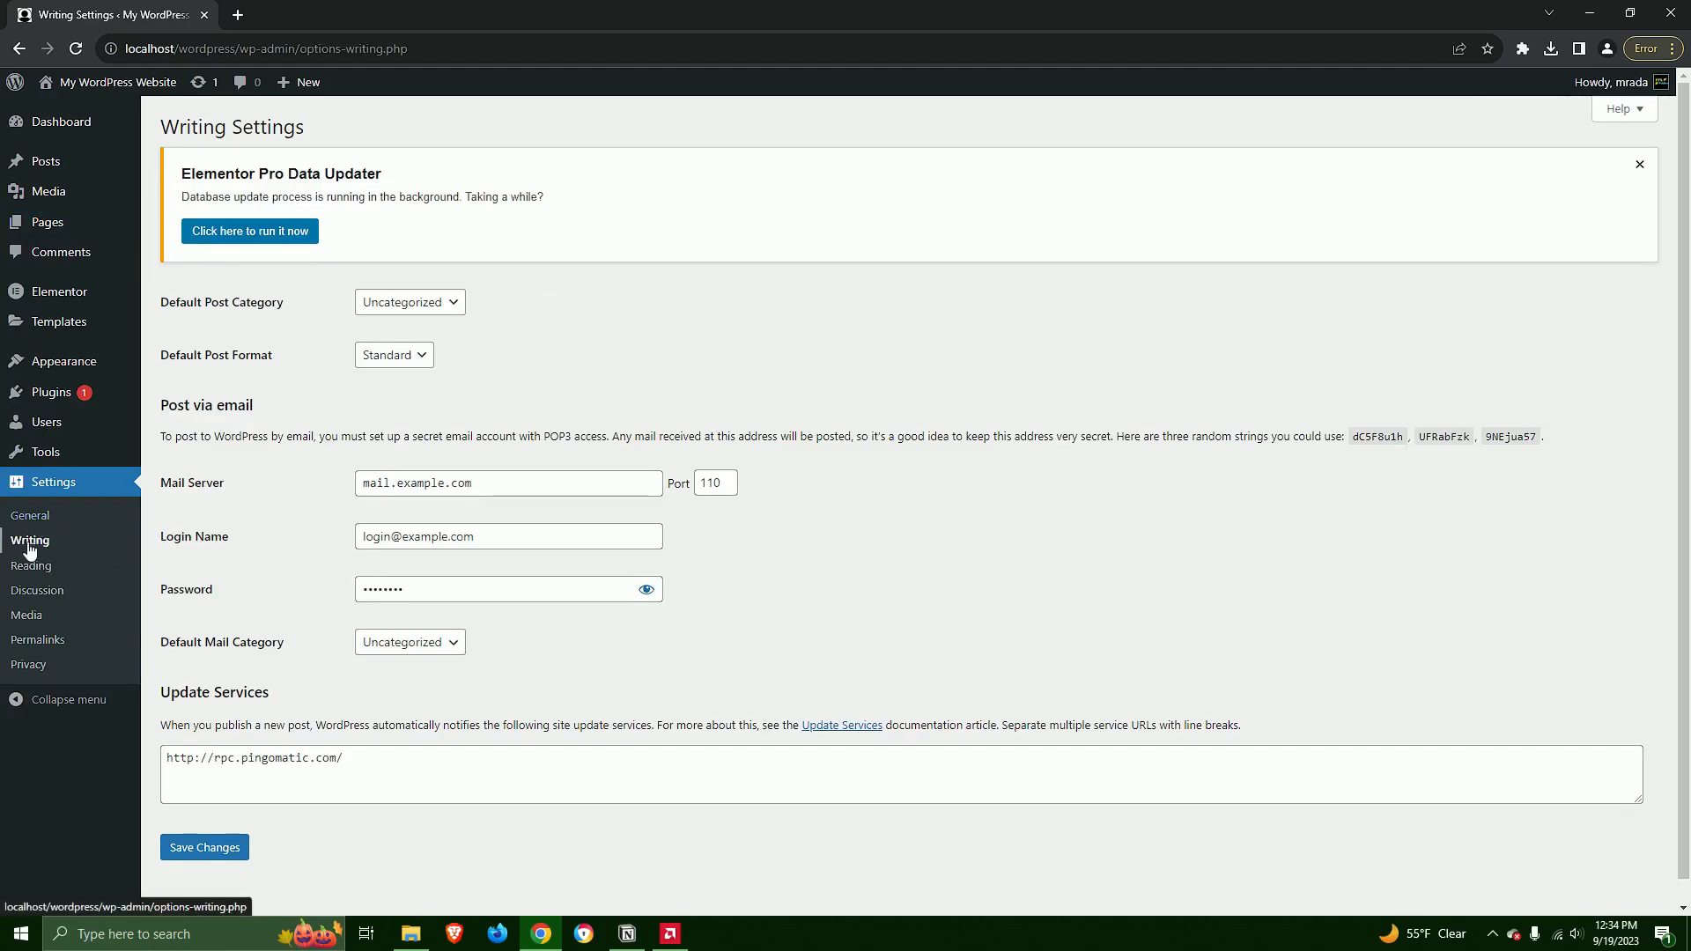
click(30, 566)
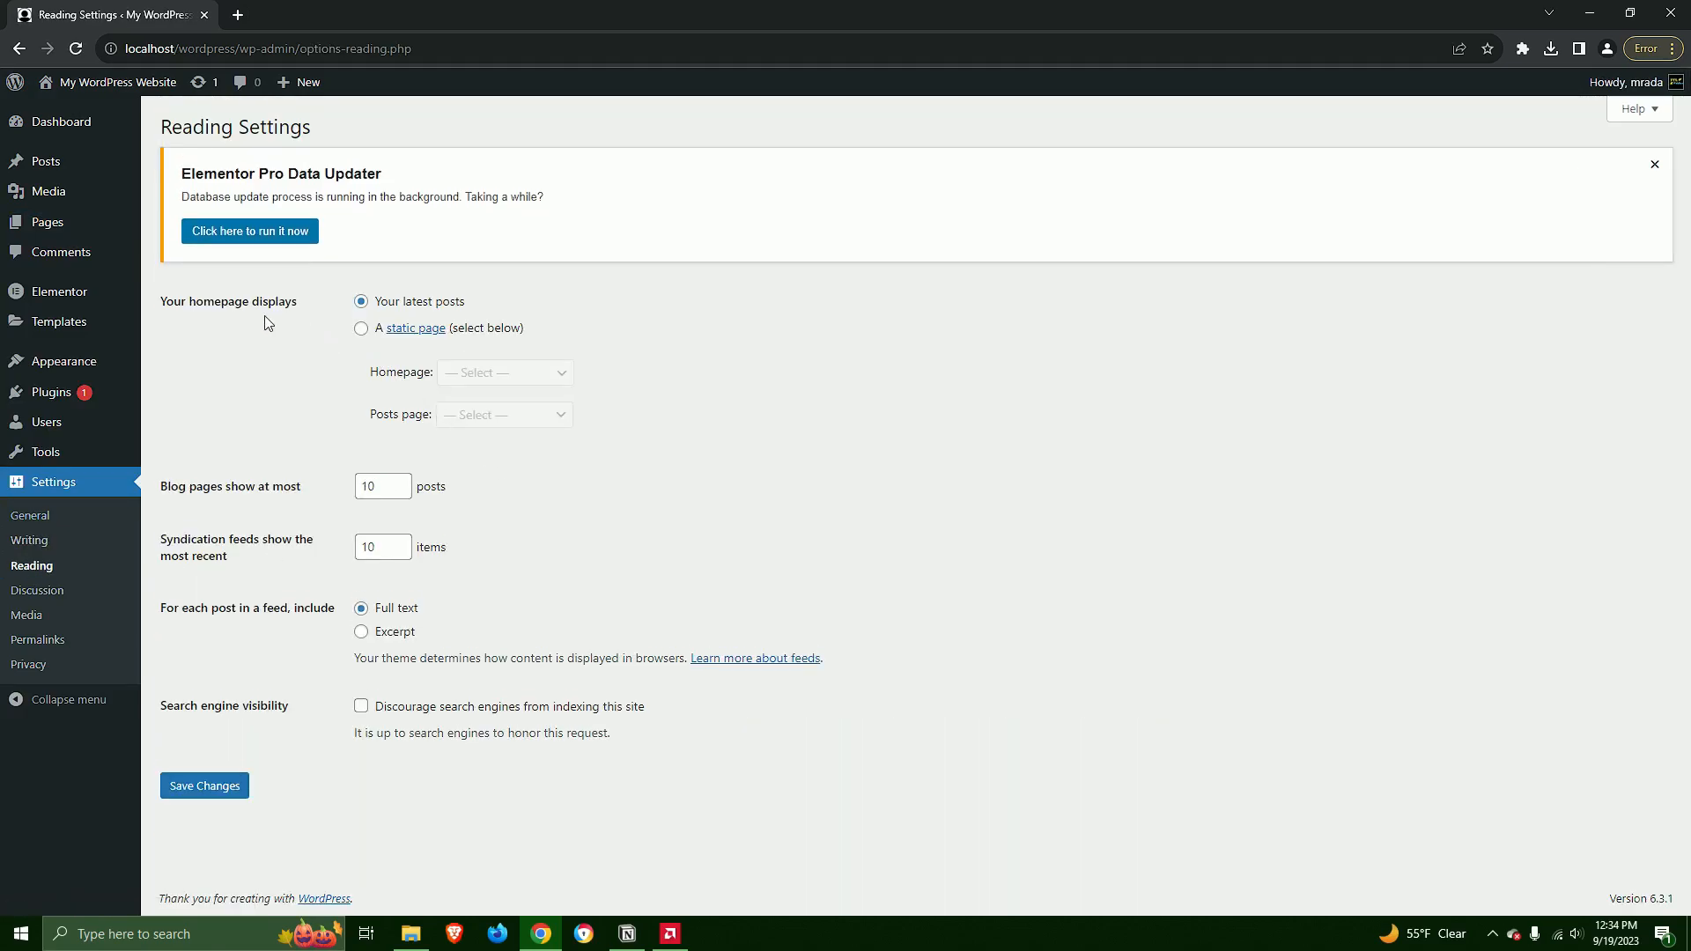
click(362, 331)
click(556, 377)
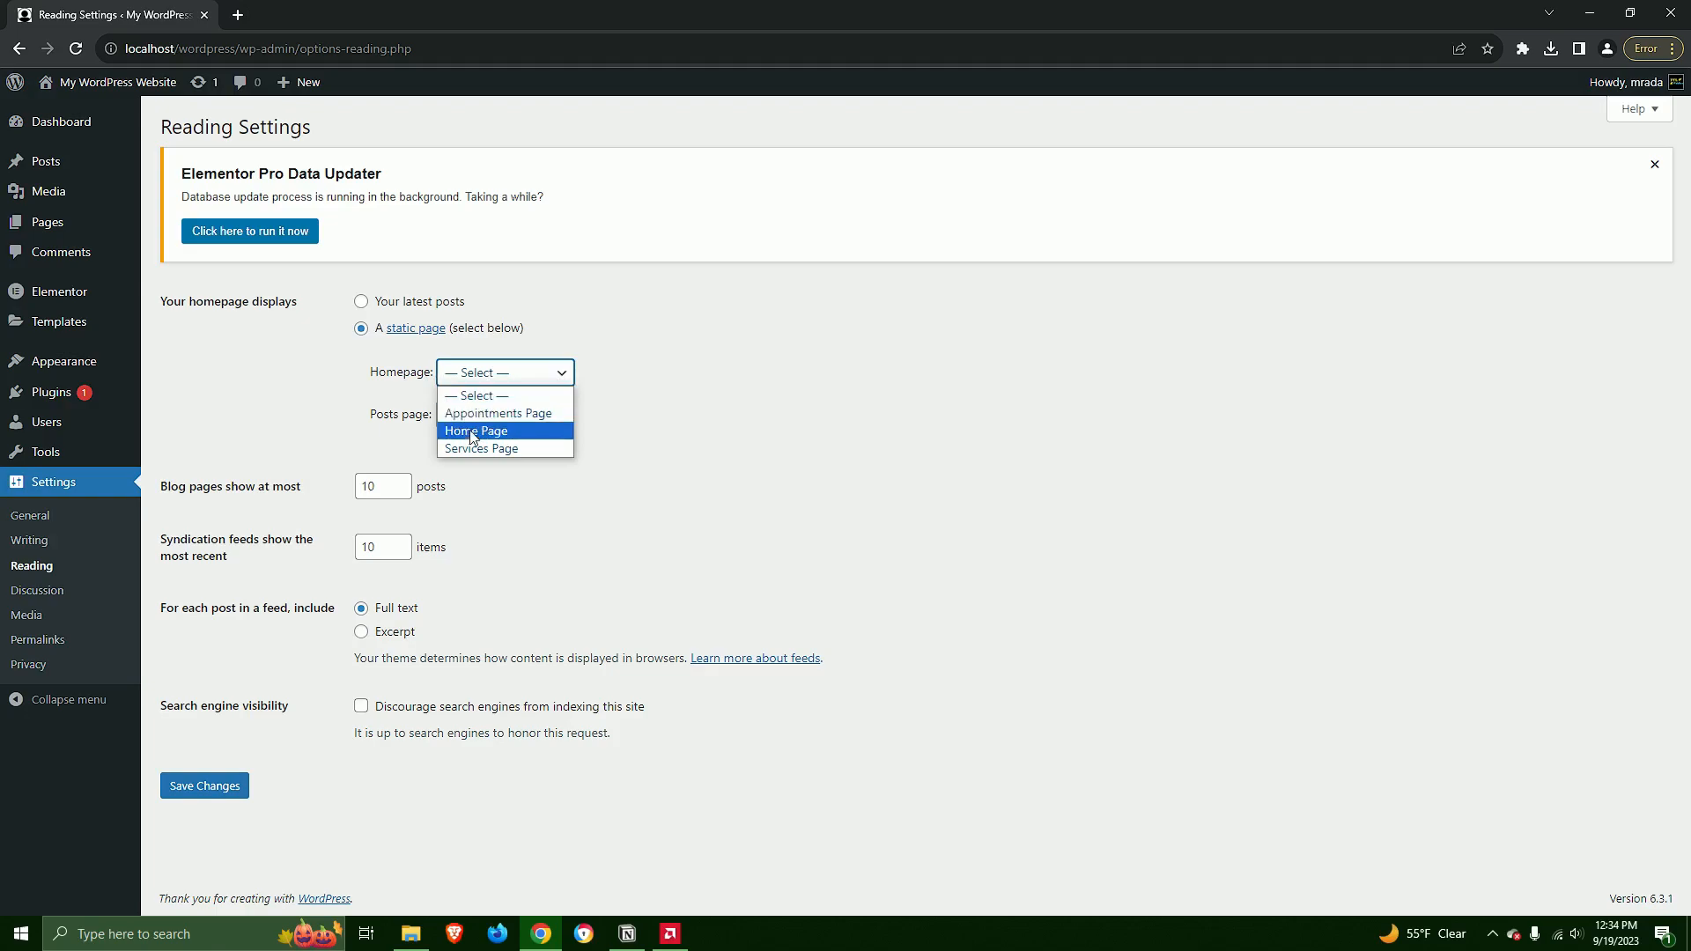
key(Return)
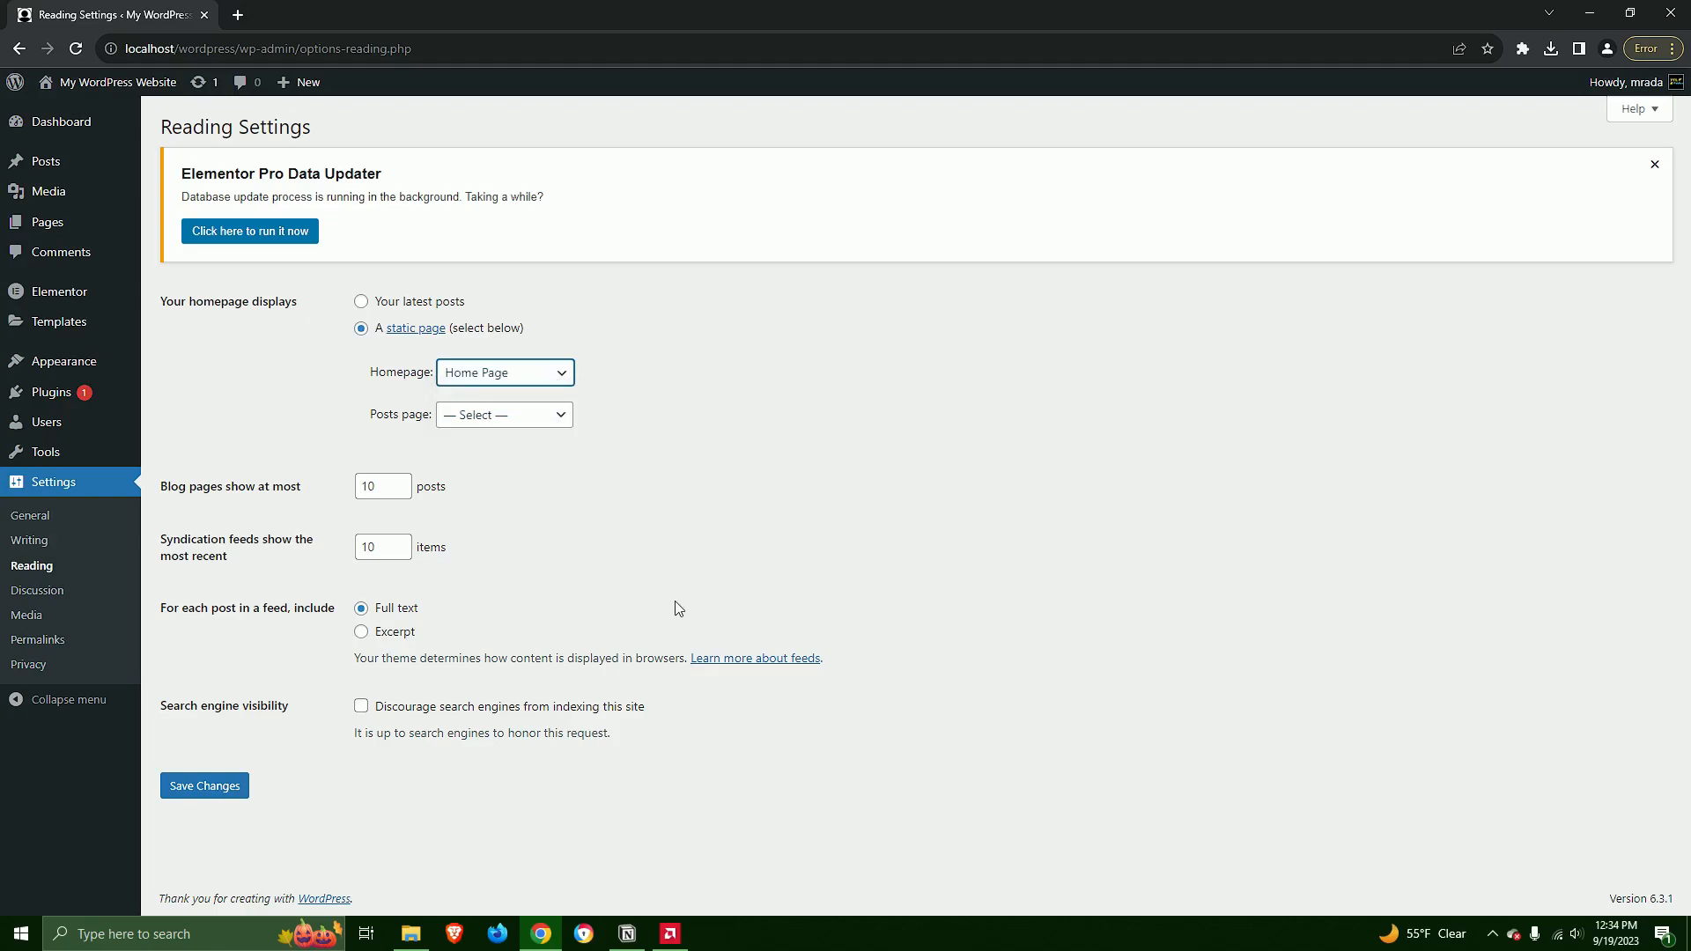
Save the reading settings with the option to discourage search engines from indexing the site unticked
click(411, 707)
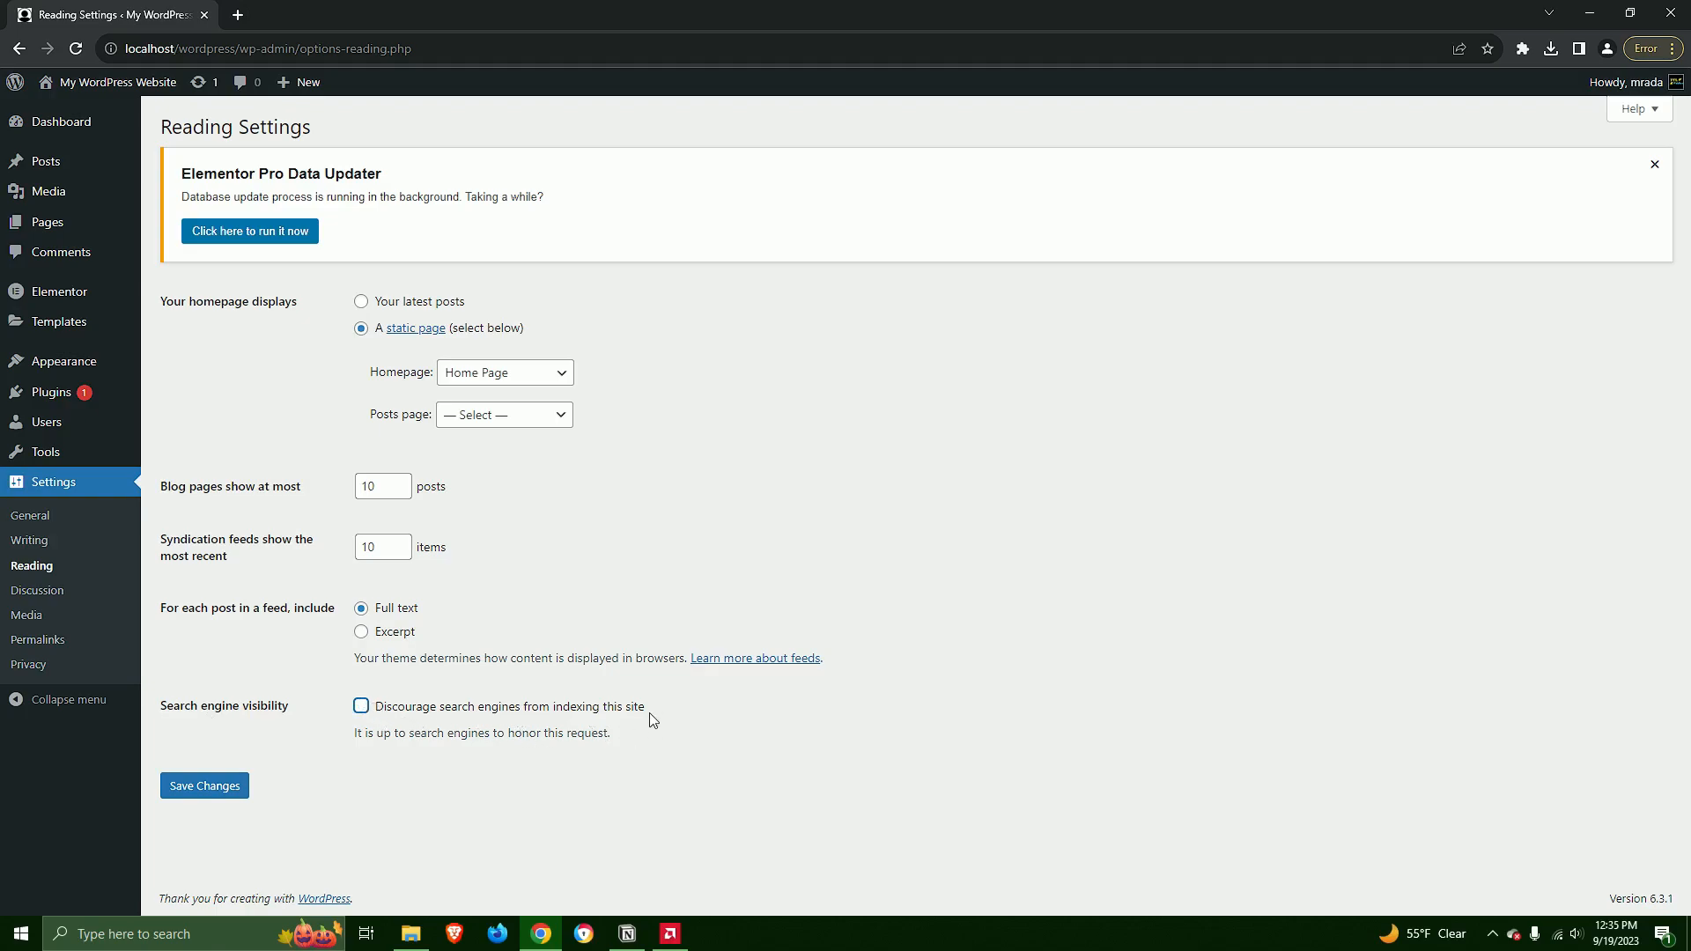
drag(614, 749, 585, 719)
click(594, 761)
click(220, 788)
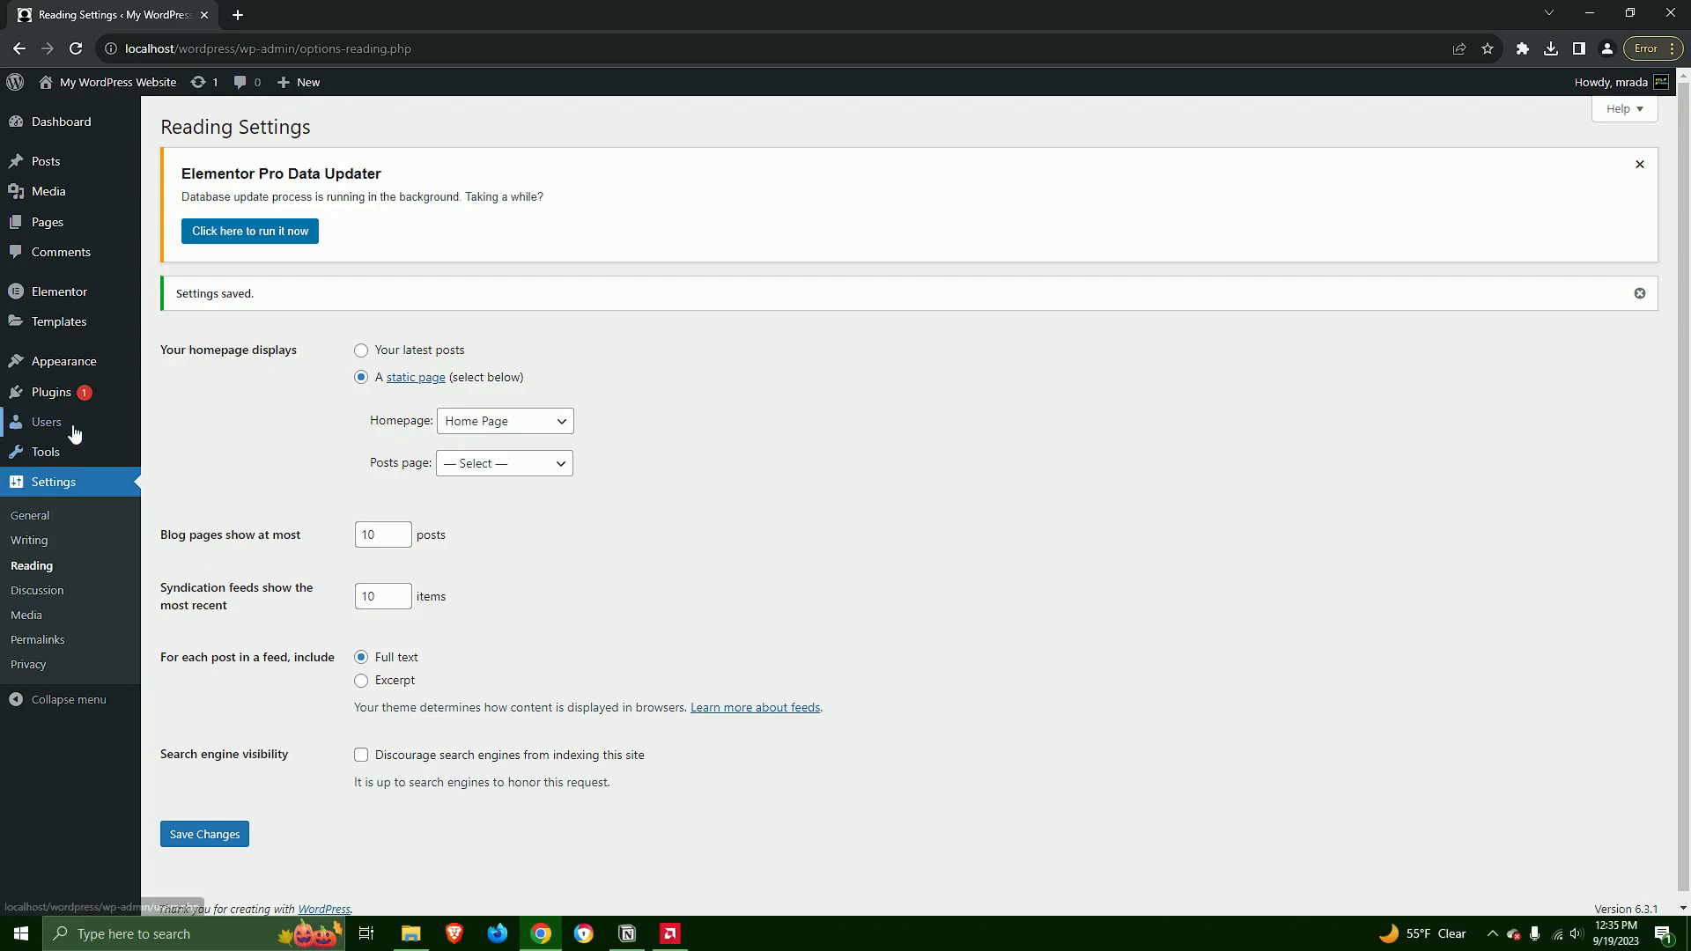
Create a new navigation menu named Primary Menu
mouse_move(73, 428)
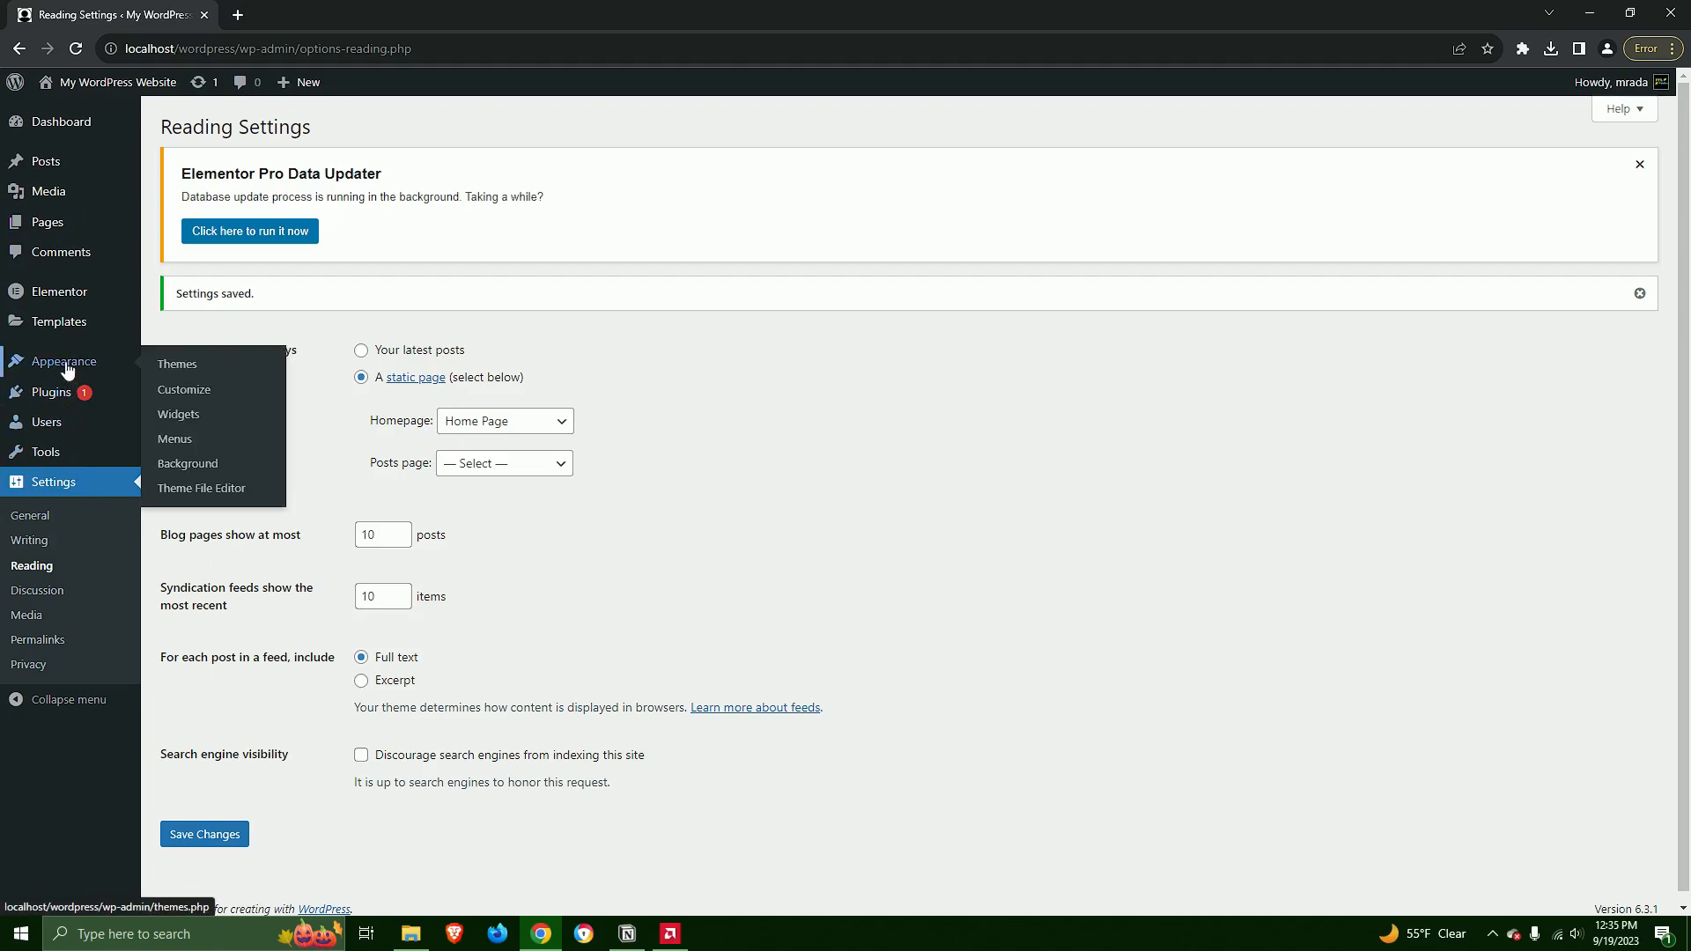
click(176, 440)
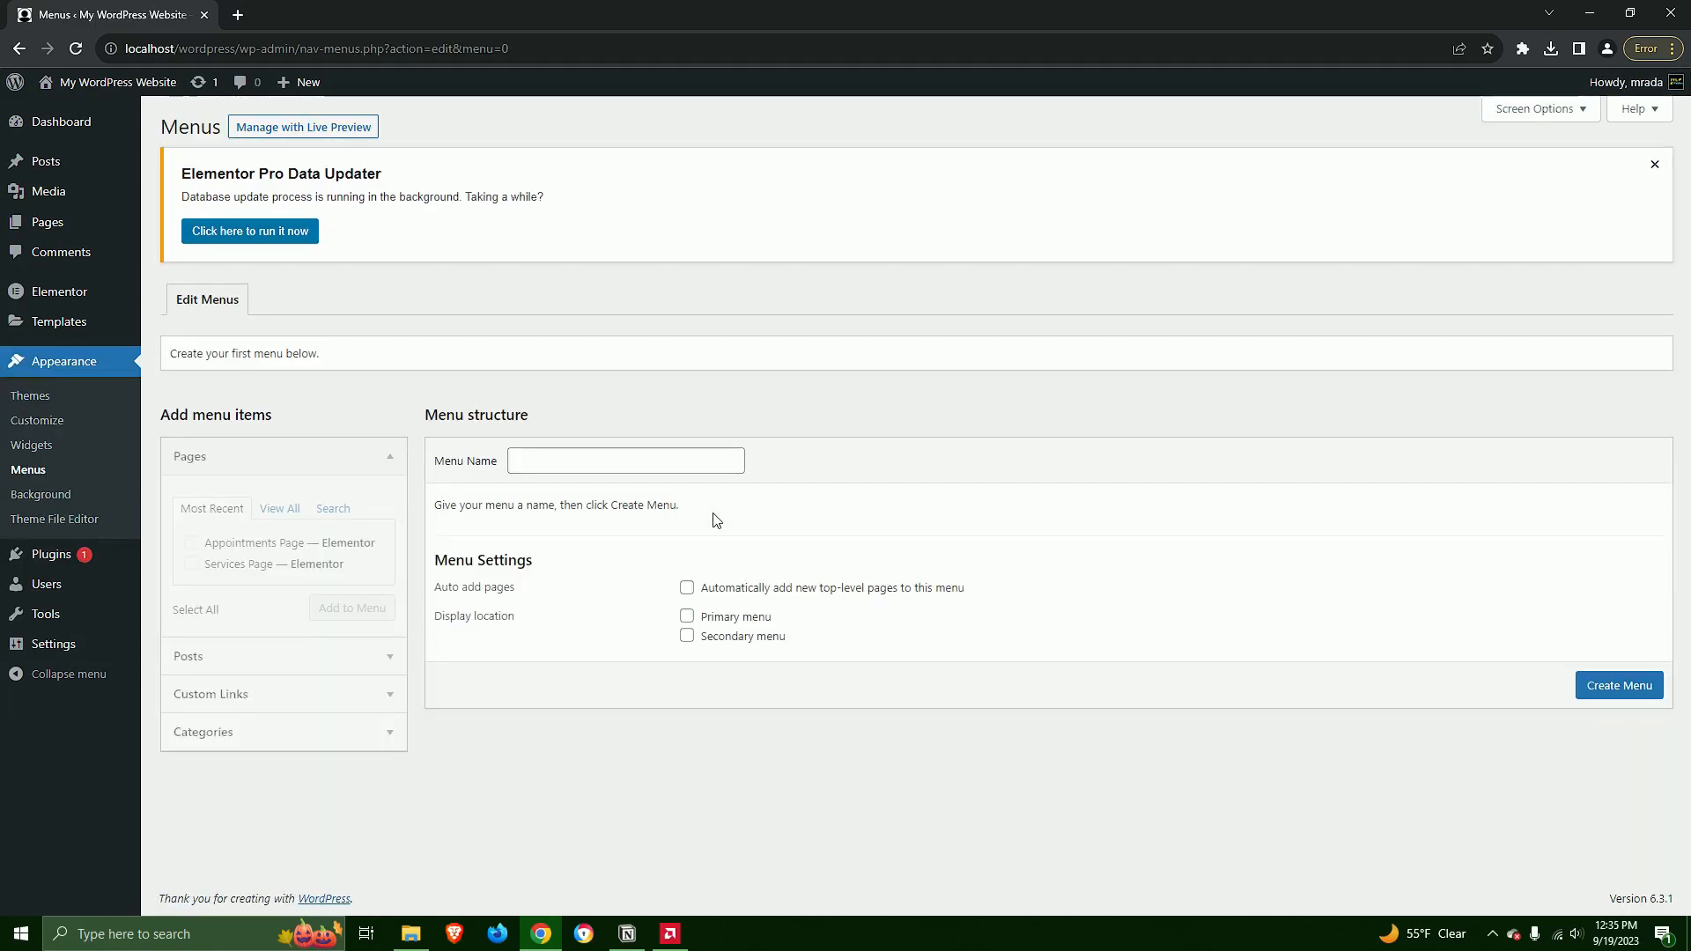
click(630, 463)
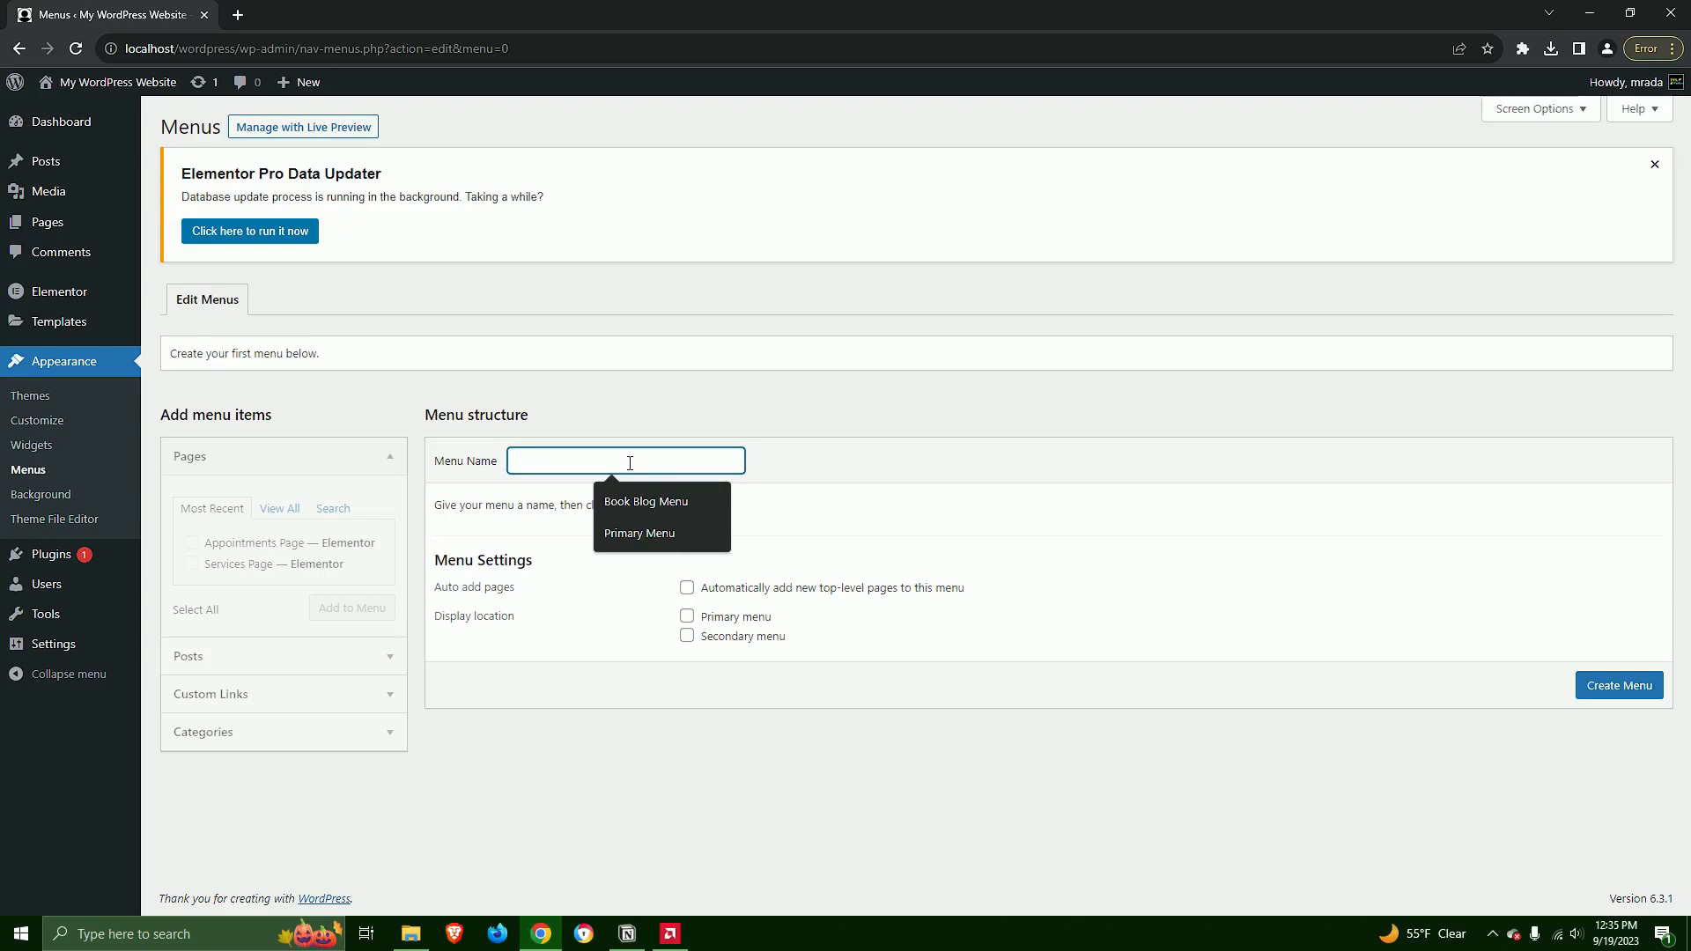
text(P)
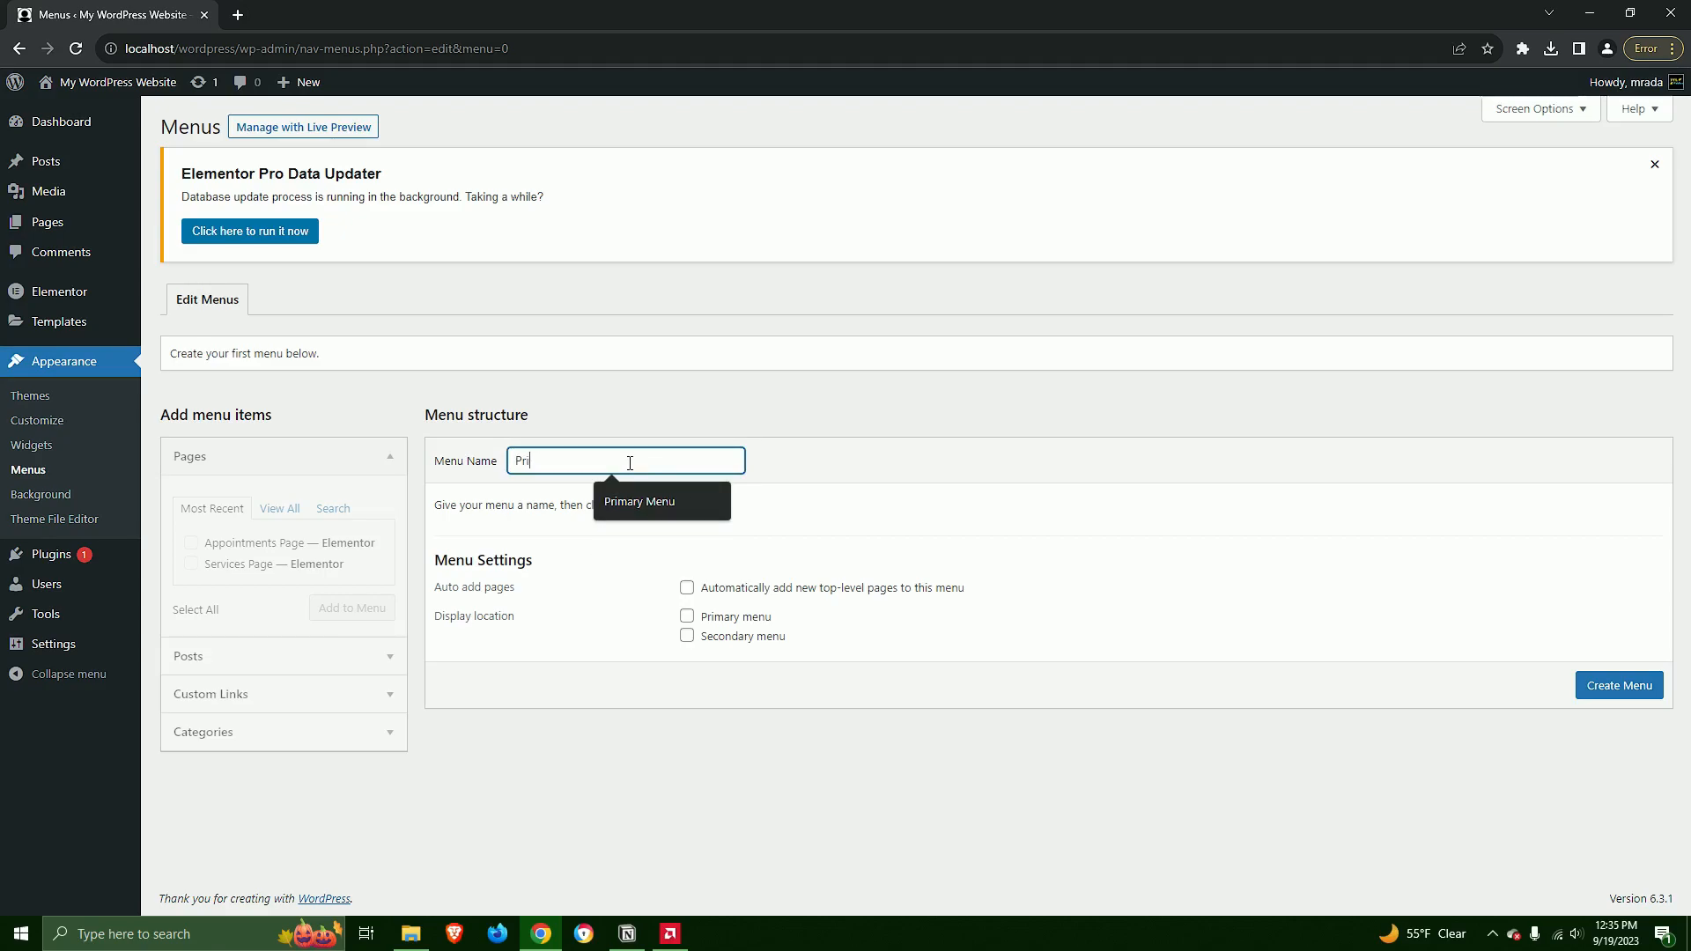
text(ri)
click(657, 503)
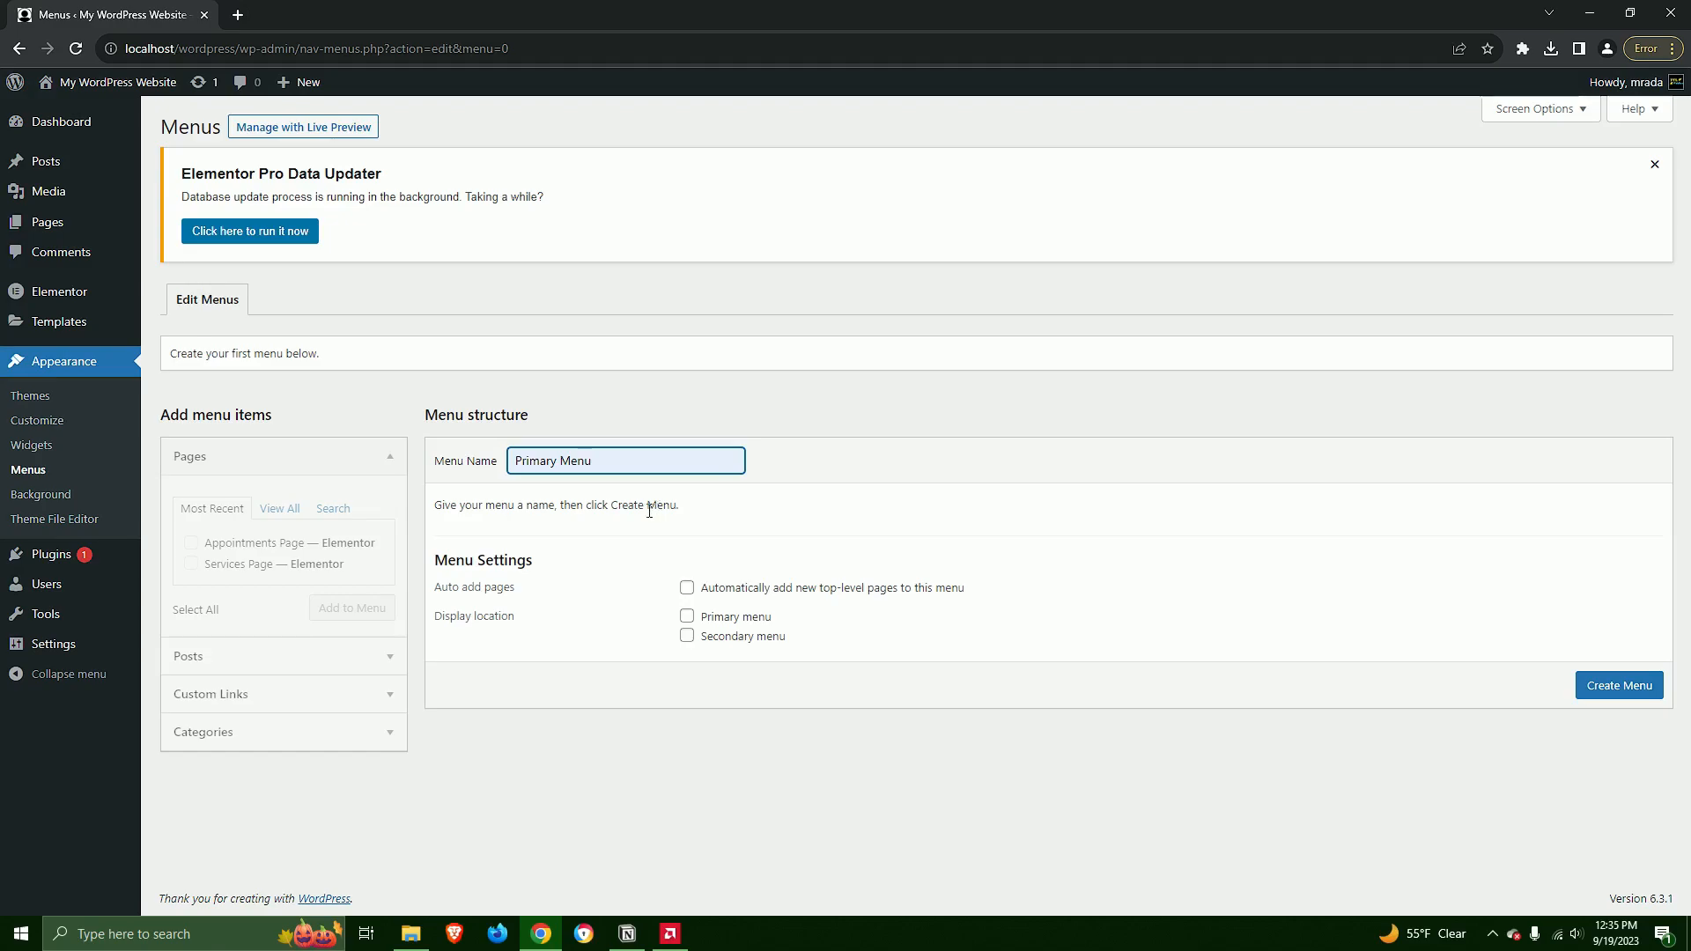
click(1597, 686)
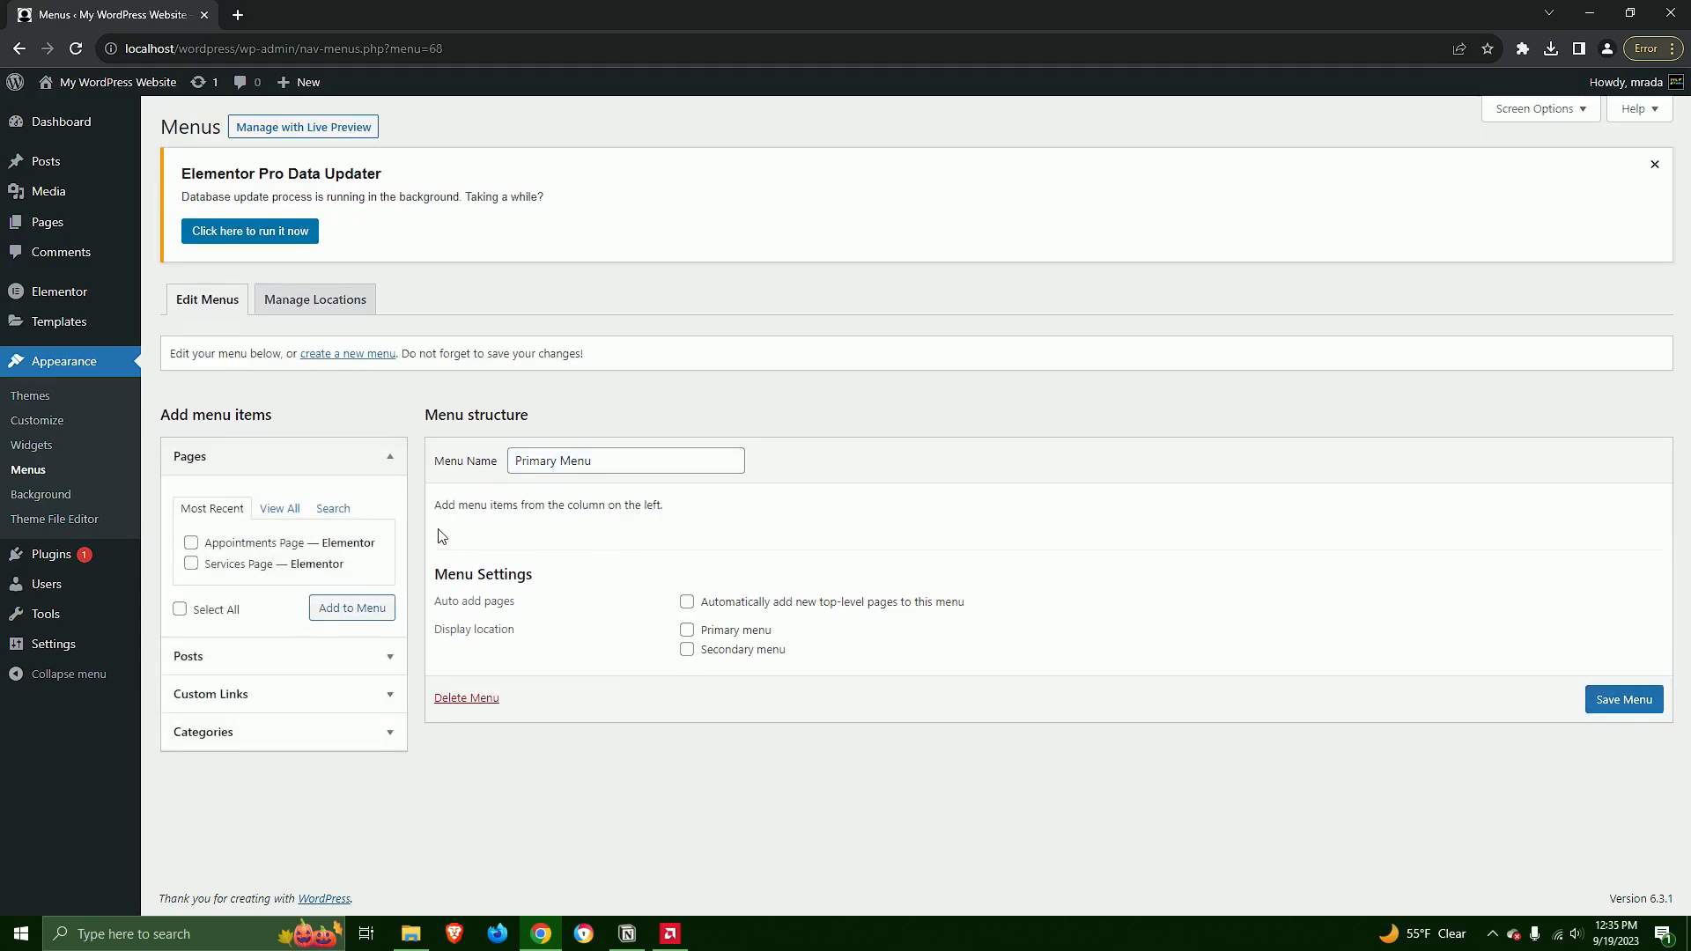
Add the Home, Services and Appointments pages to the menu and place Services Page ahead of Appointments Page
click(280, 509)
click(191, 543)
click(192, 606)
click(353, 649)
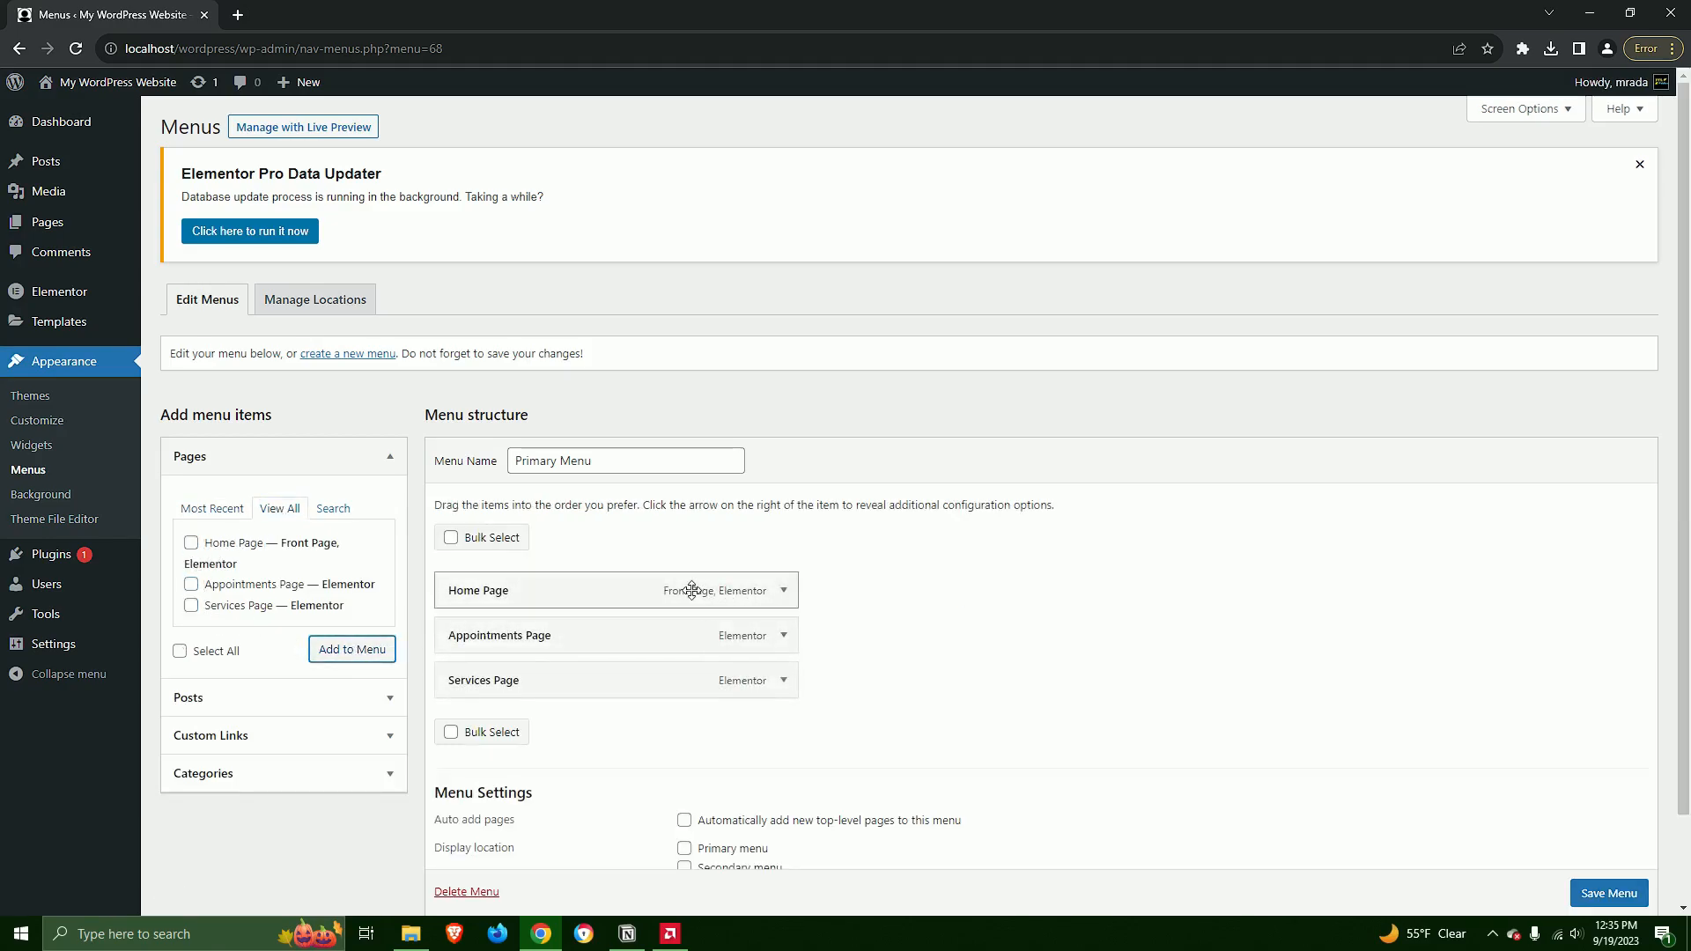
scroll(690, 593, down, 1)
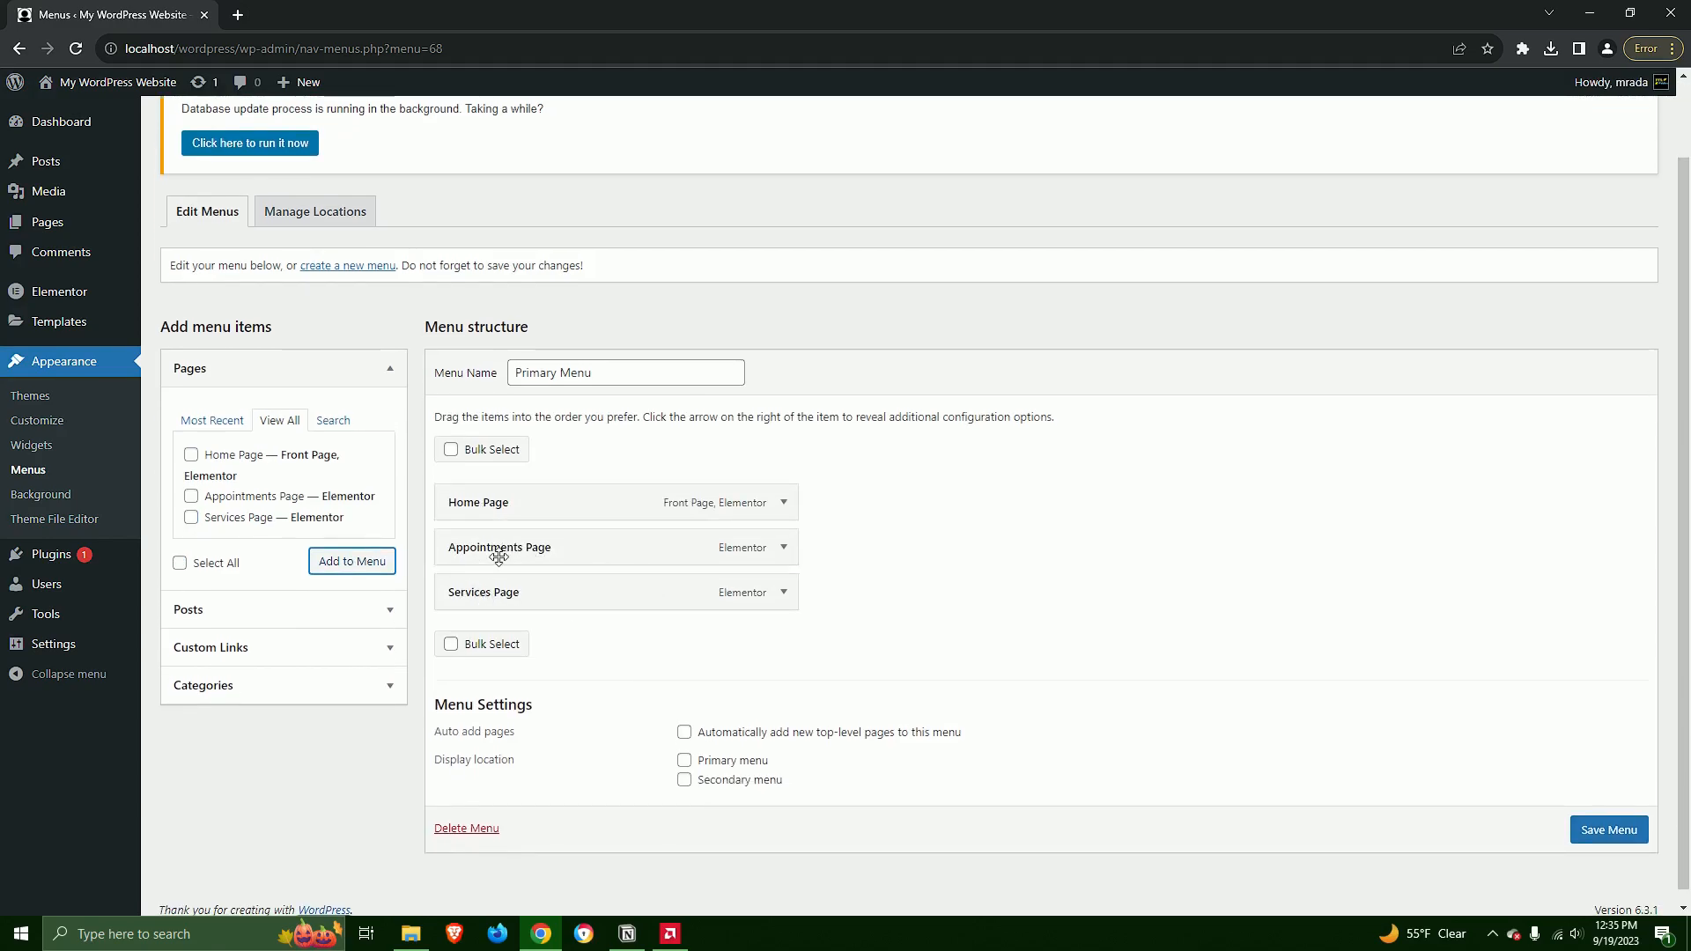
drag(493, 594, 486, 547)
mouse_move(608, 551)
mouse_down()
mouse_move(524, 561)
mouse_move(577, 552)
mouse_up()
Shorten the navigation labels of the first two menu items to Home and Services
click(783, 502)
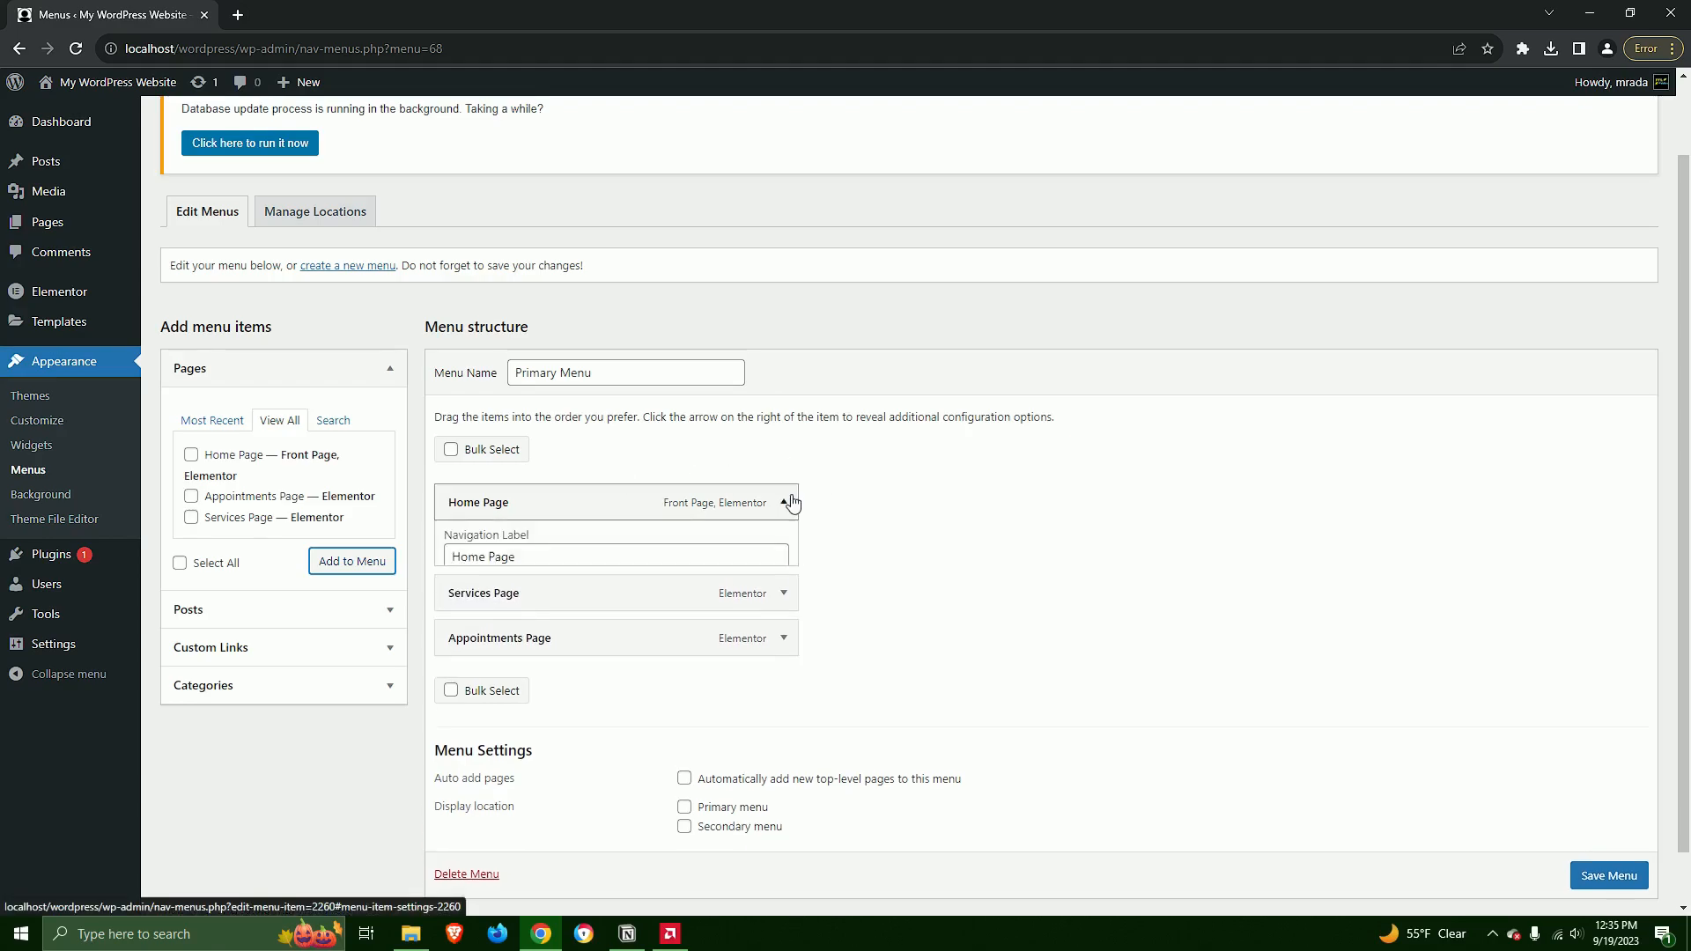
double_click(508, 564)
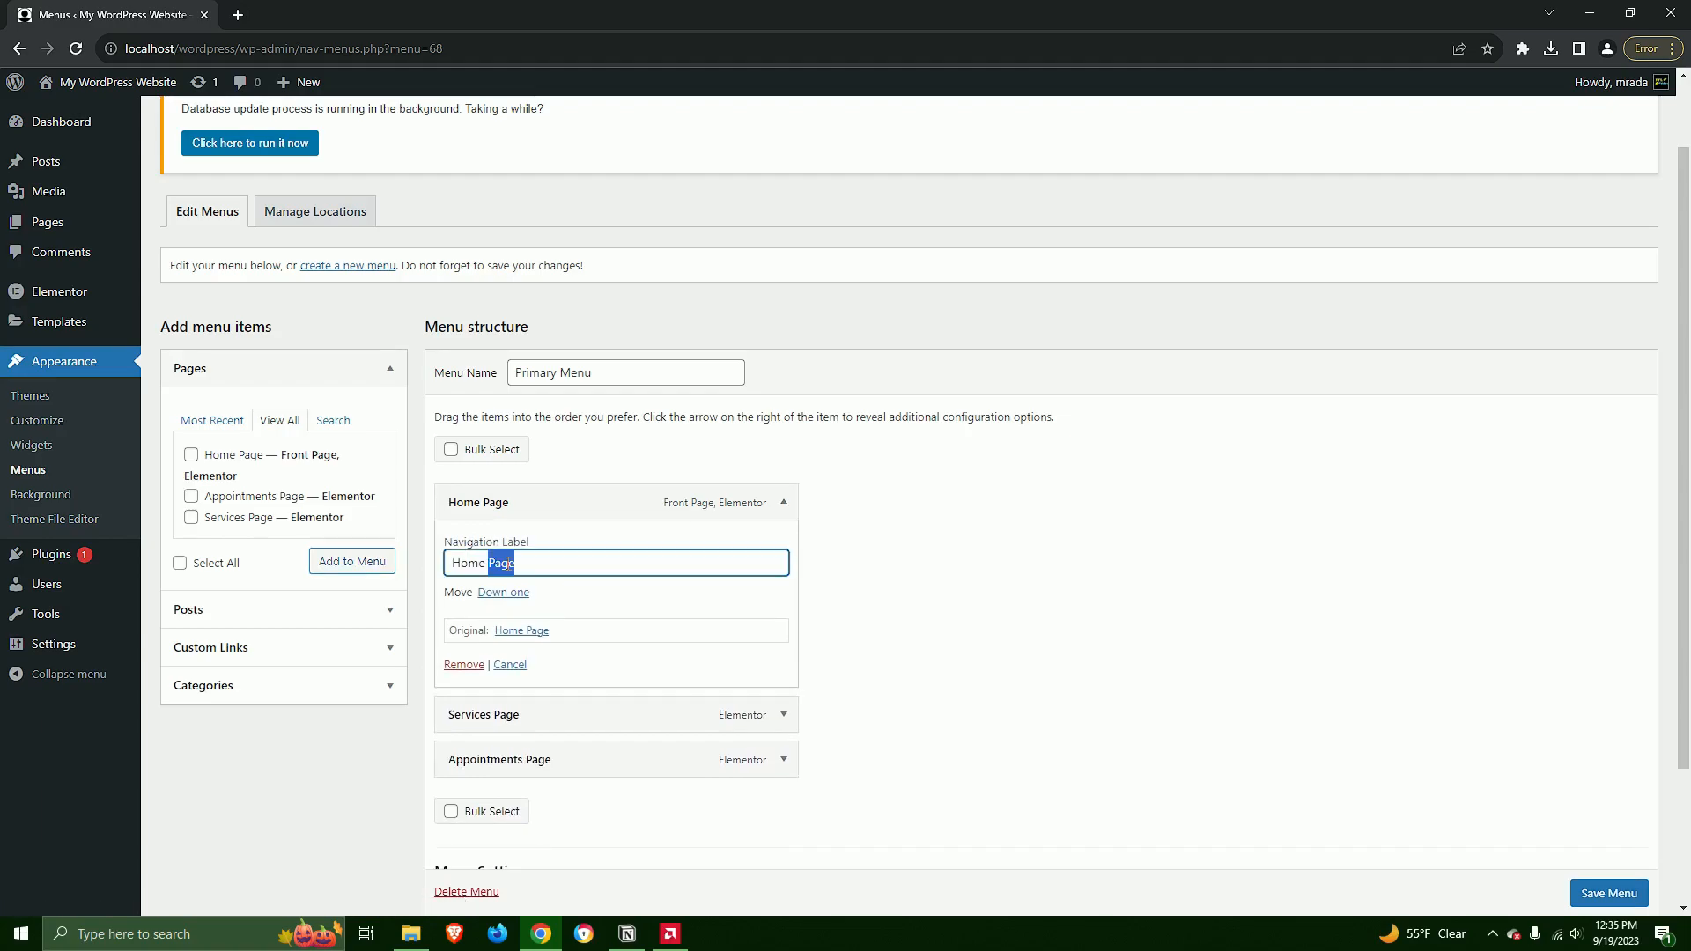
key(BackSpace)
click(784, 502)
click(785, 548)
double_click(515, 608)
key(BackSpace)
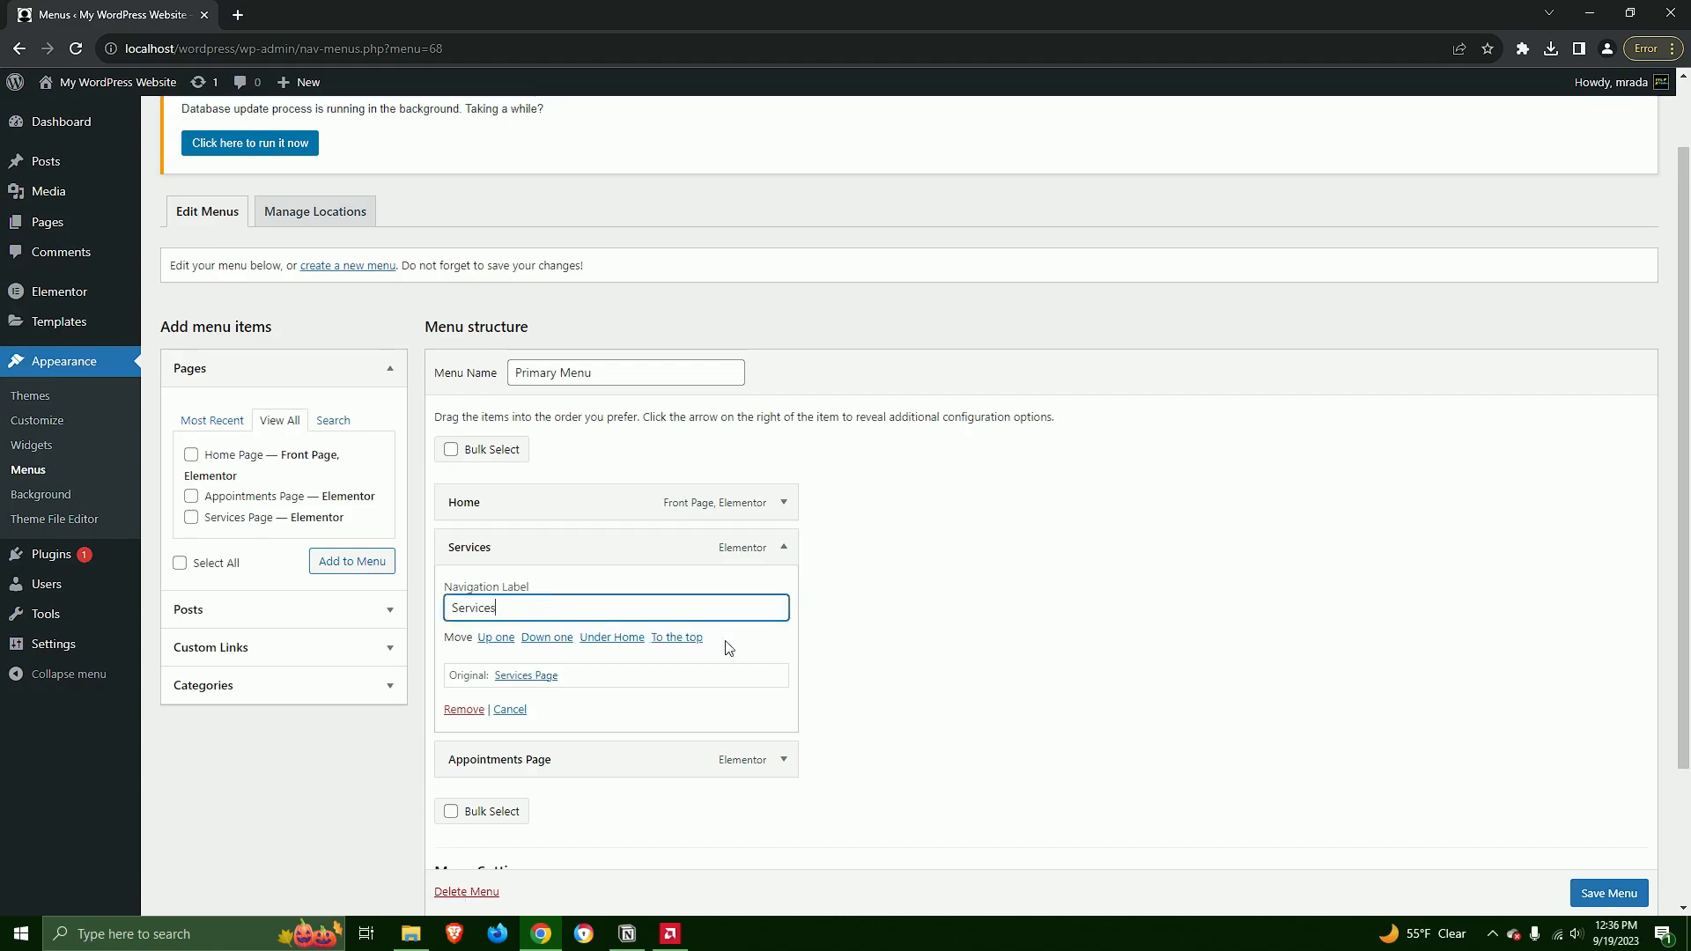
click(784, 548)
Shorten the last menu item's navigation label to Appointments and save the menu
click(784, 592)
click(540, 652)
double_click(540, 652)
key(BackSpace)
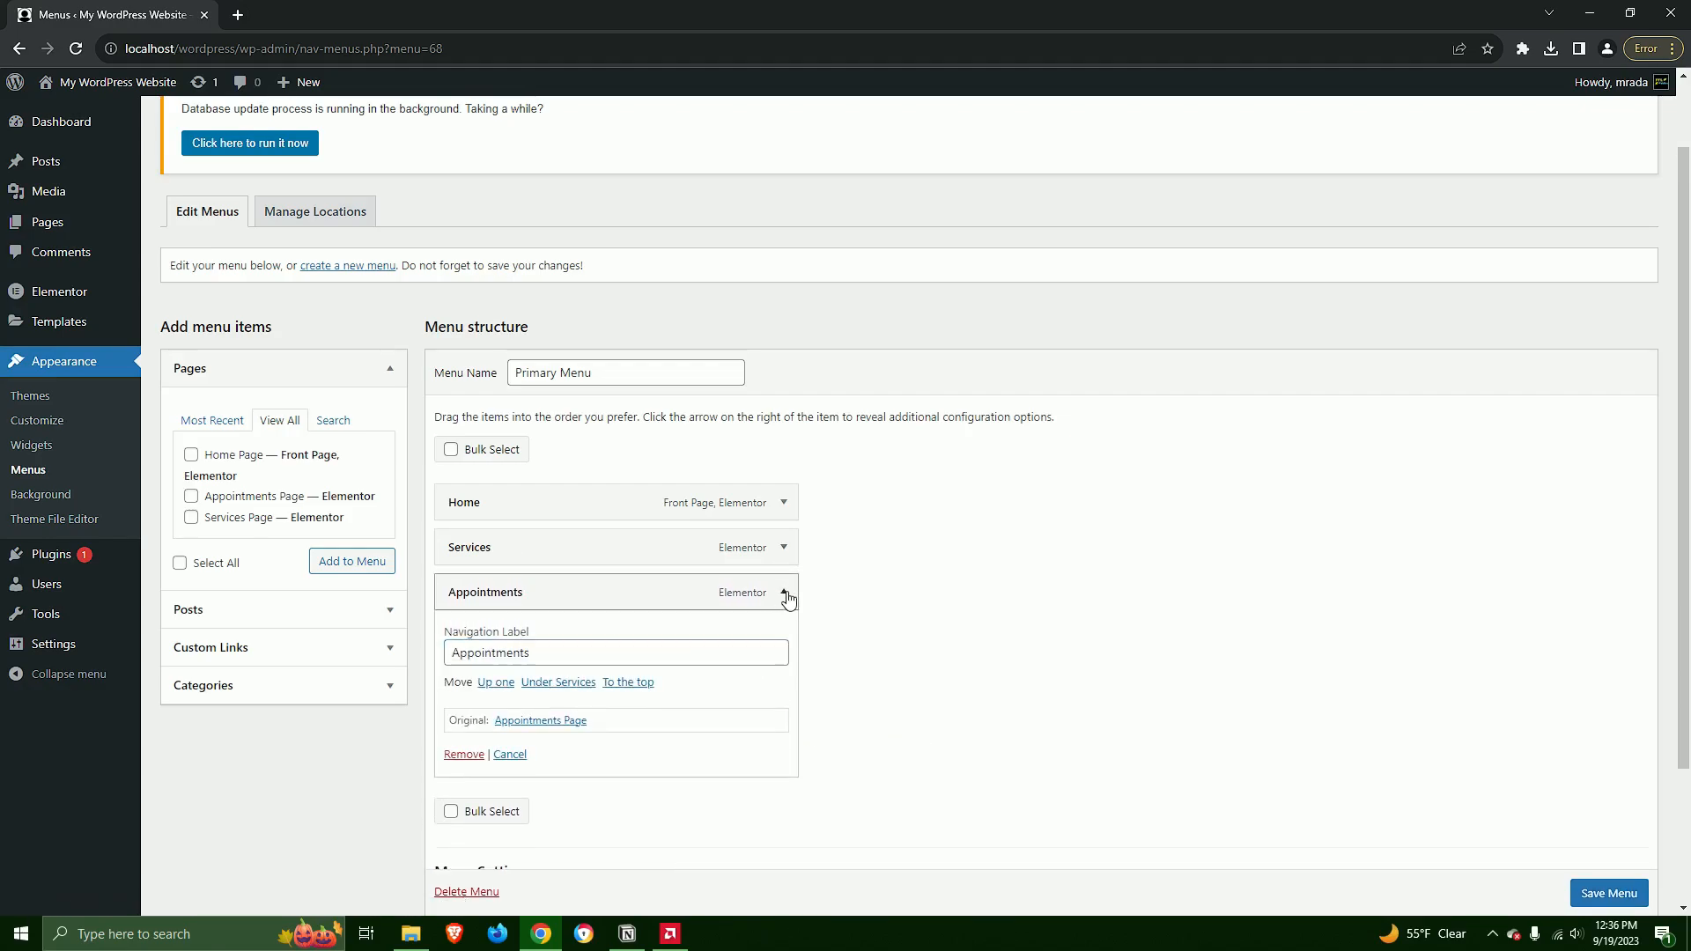
click(784, 594)
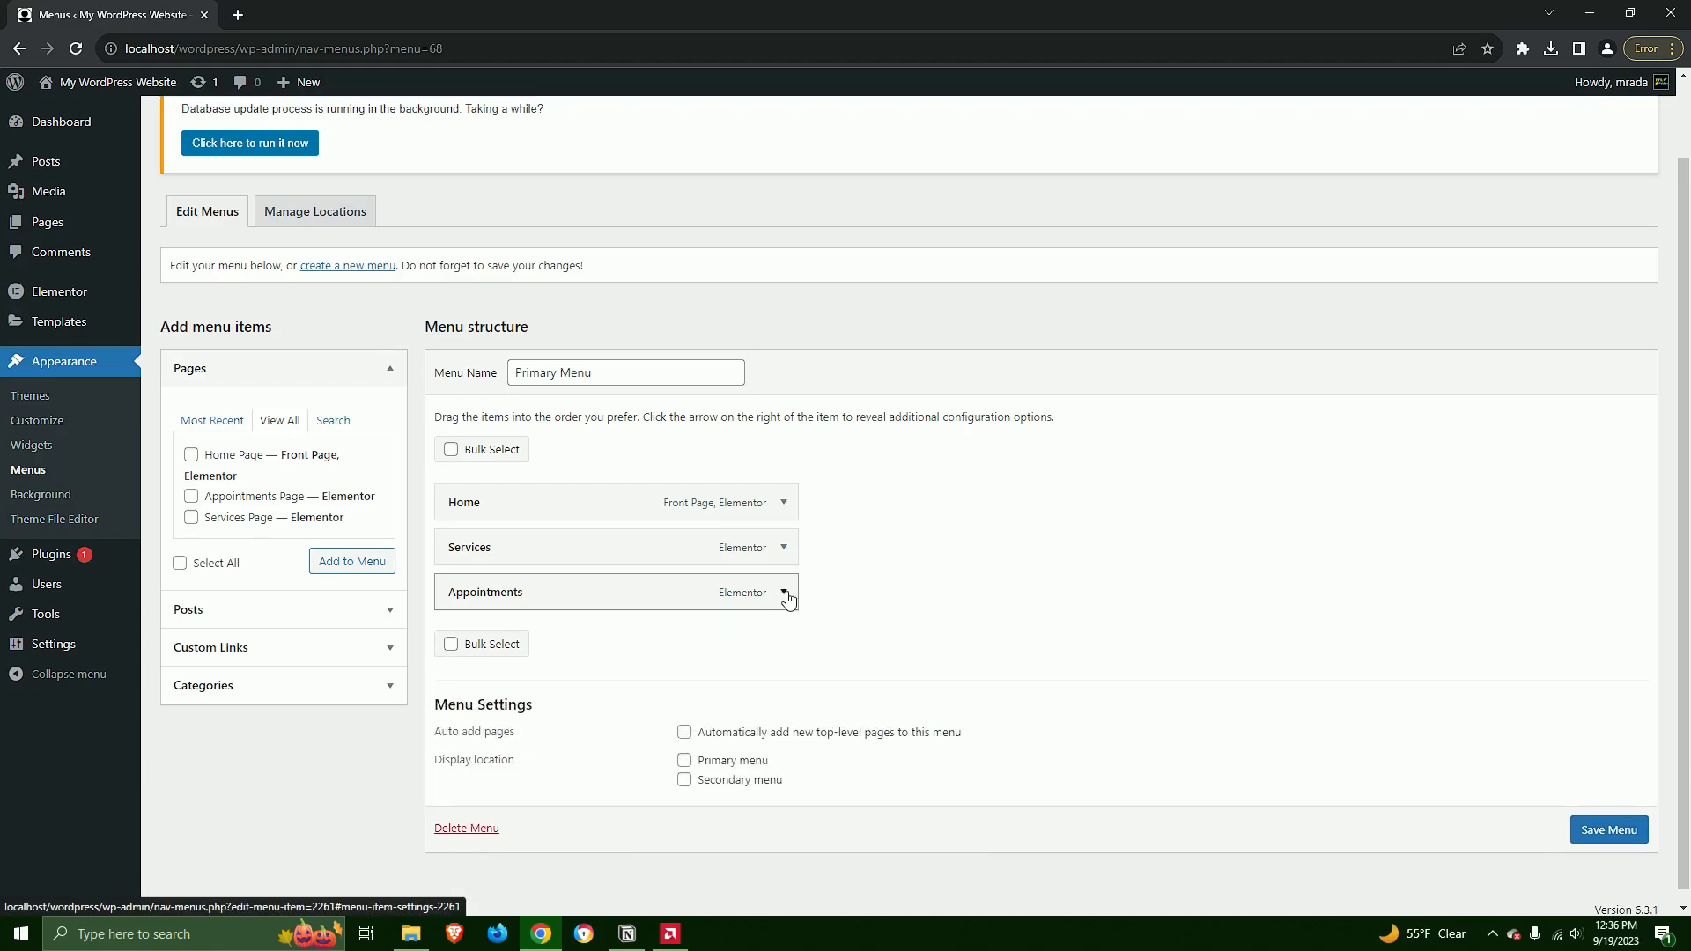
click(1608, 830)
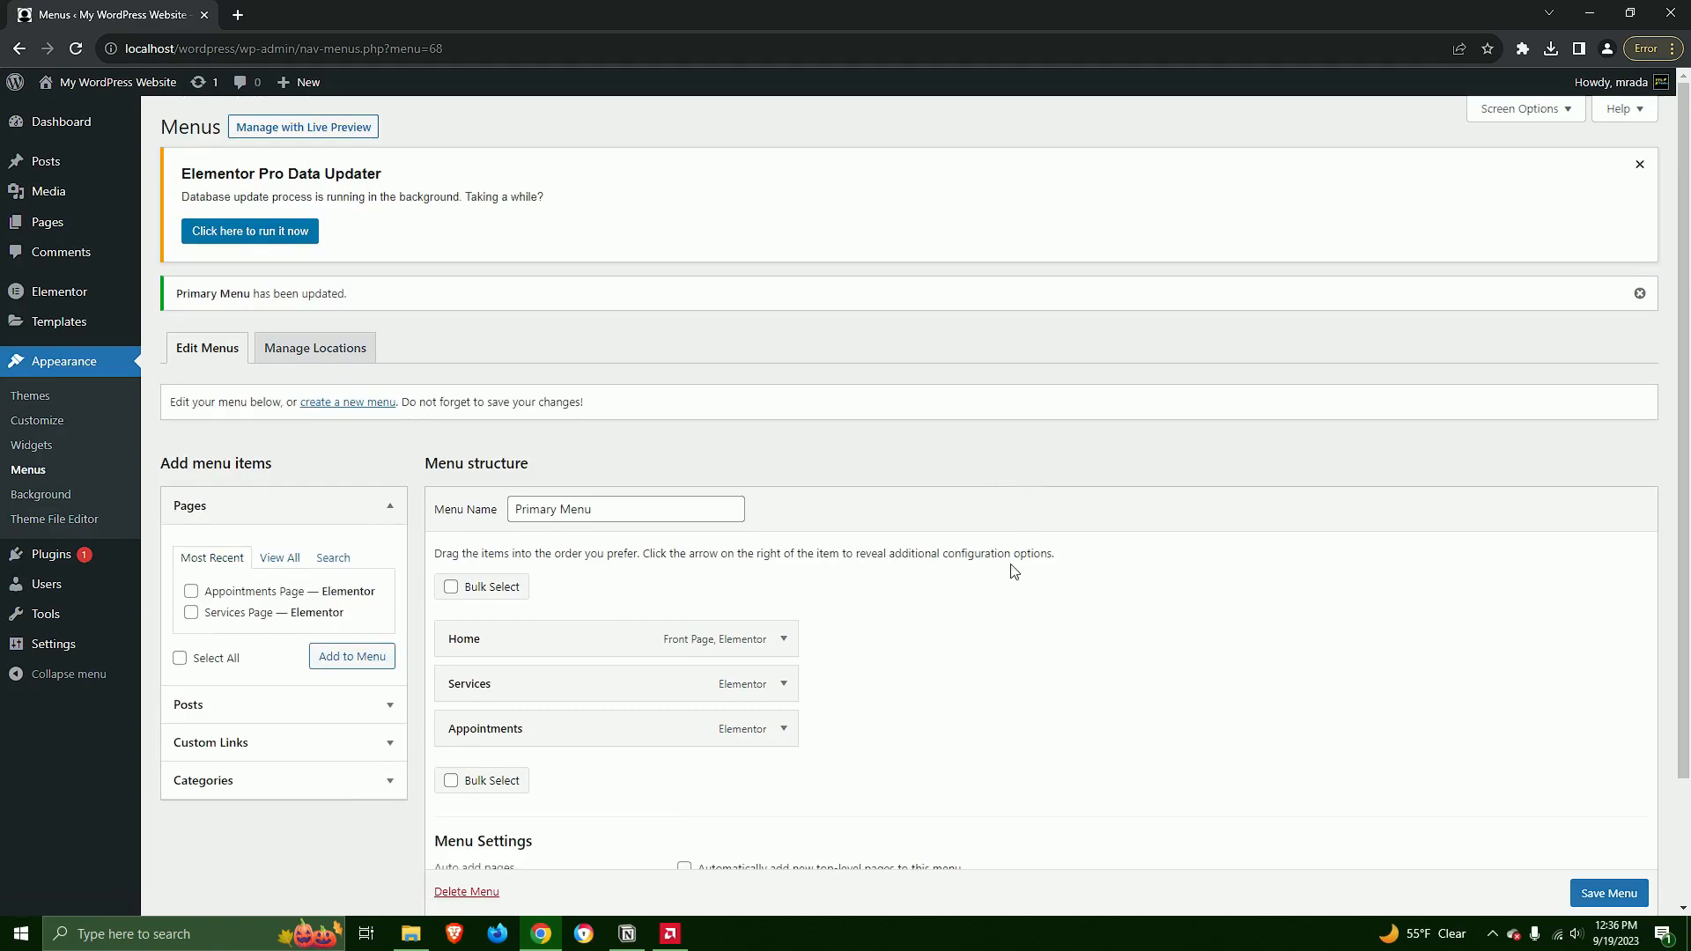
scroll(995, 572, down, 2)
scroll(605, 470, up, 2)
Open the Auto Repair Shop Header from the Theme Builder for editing in Elementor
mouse_move(51, 326)
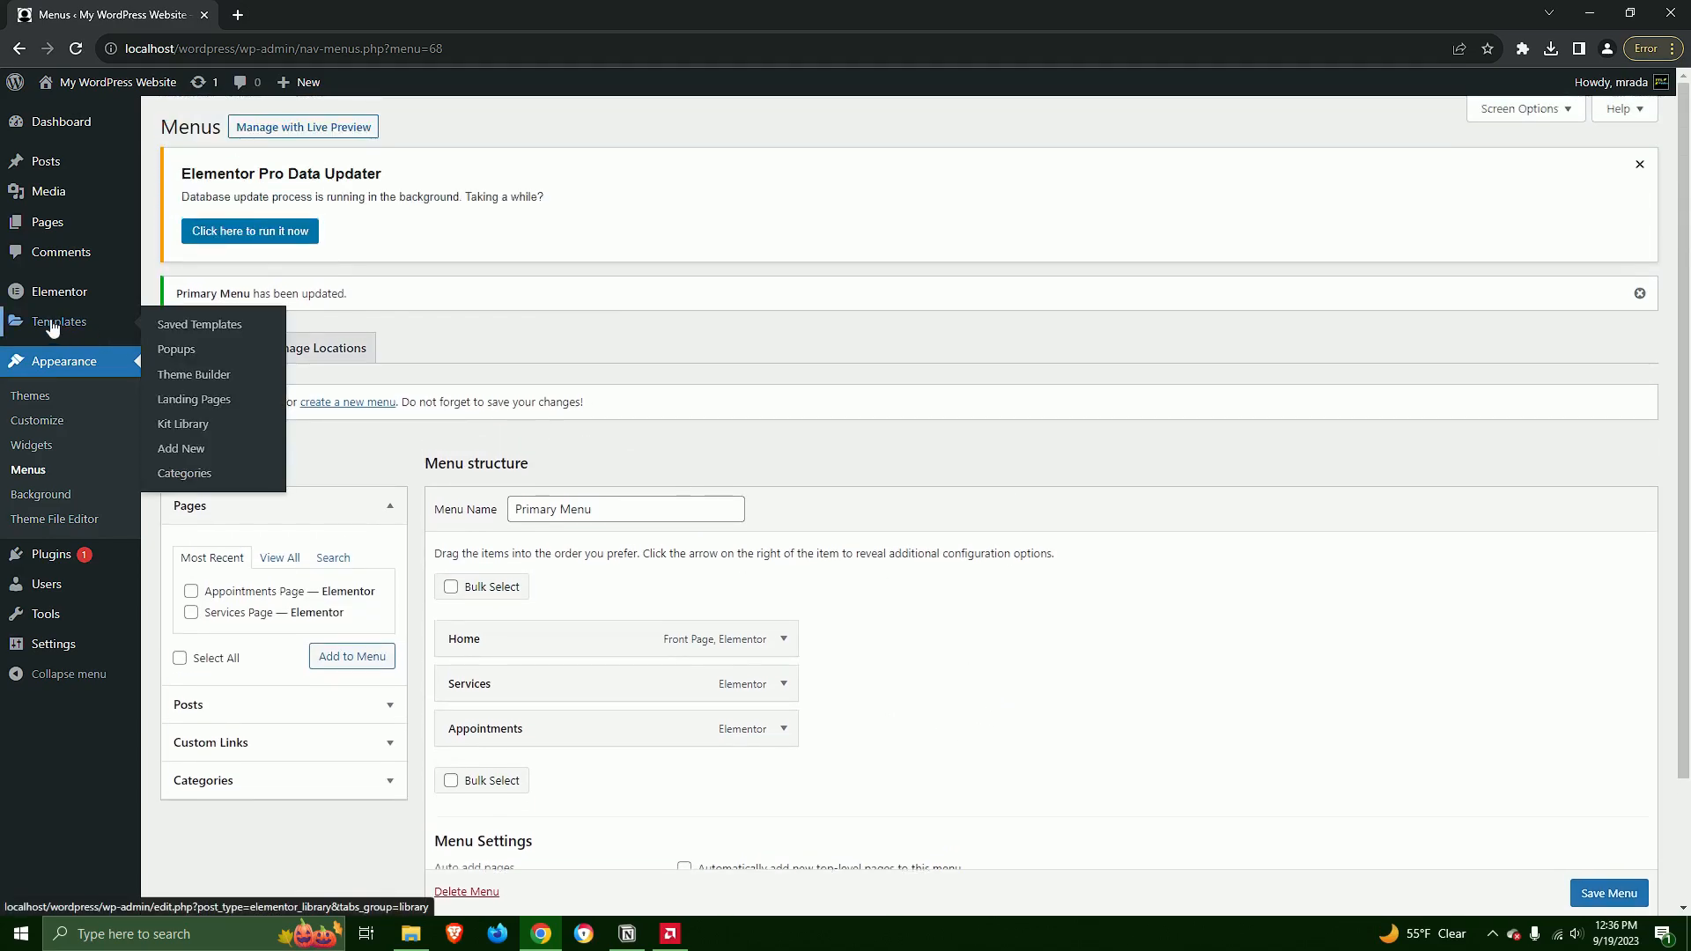
click(198, 374)
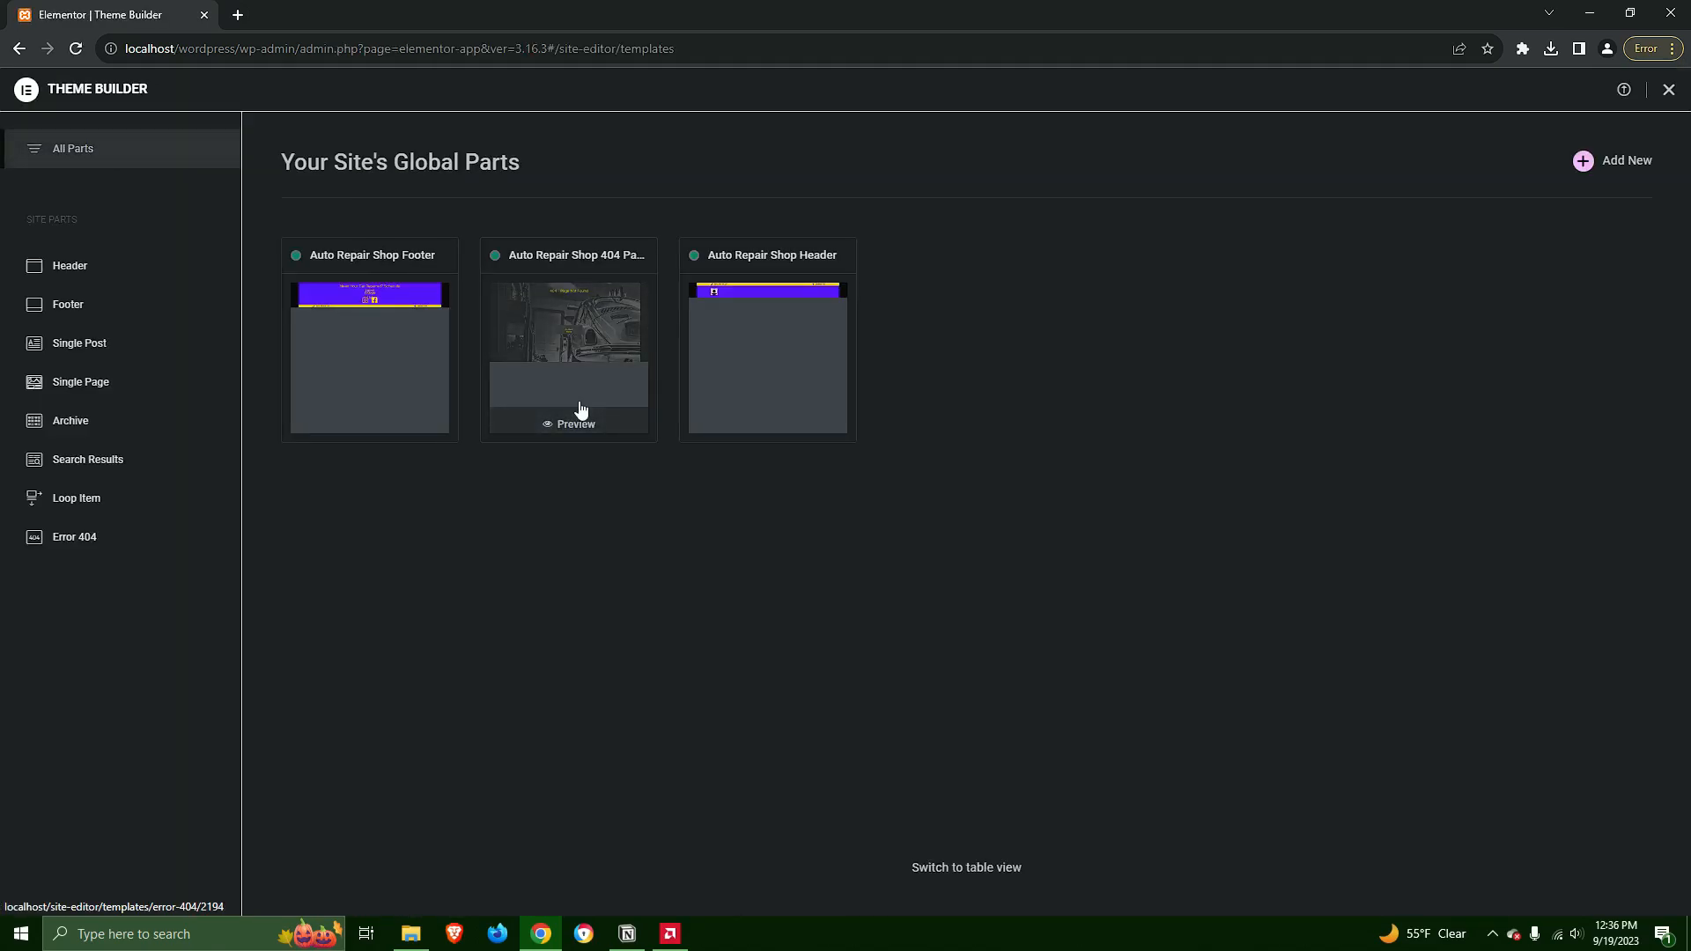
click(817, 325)
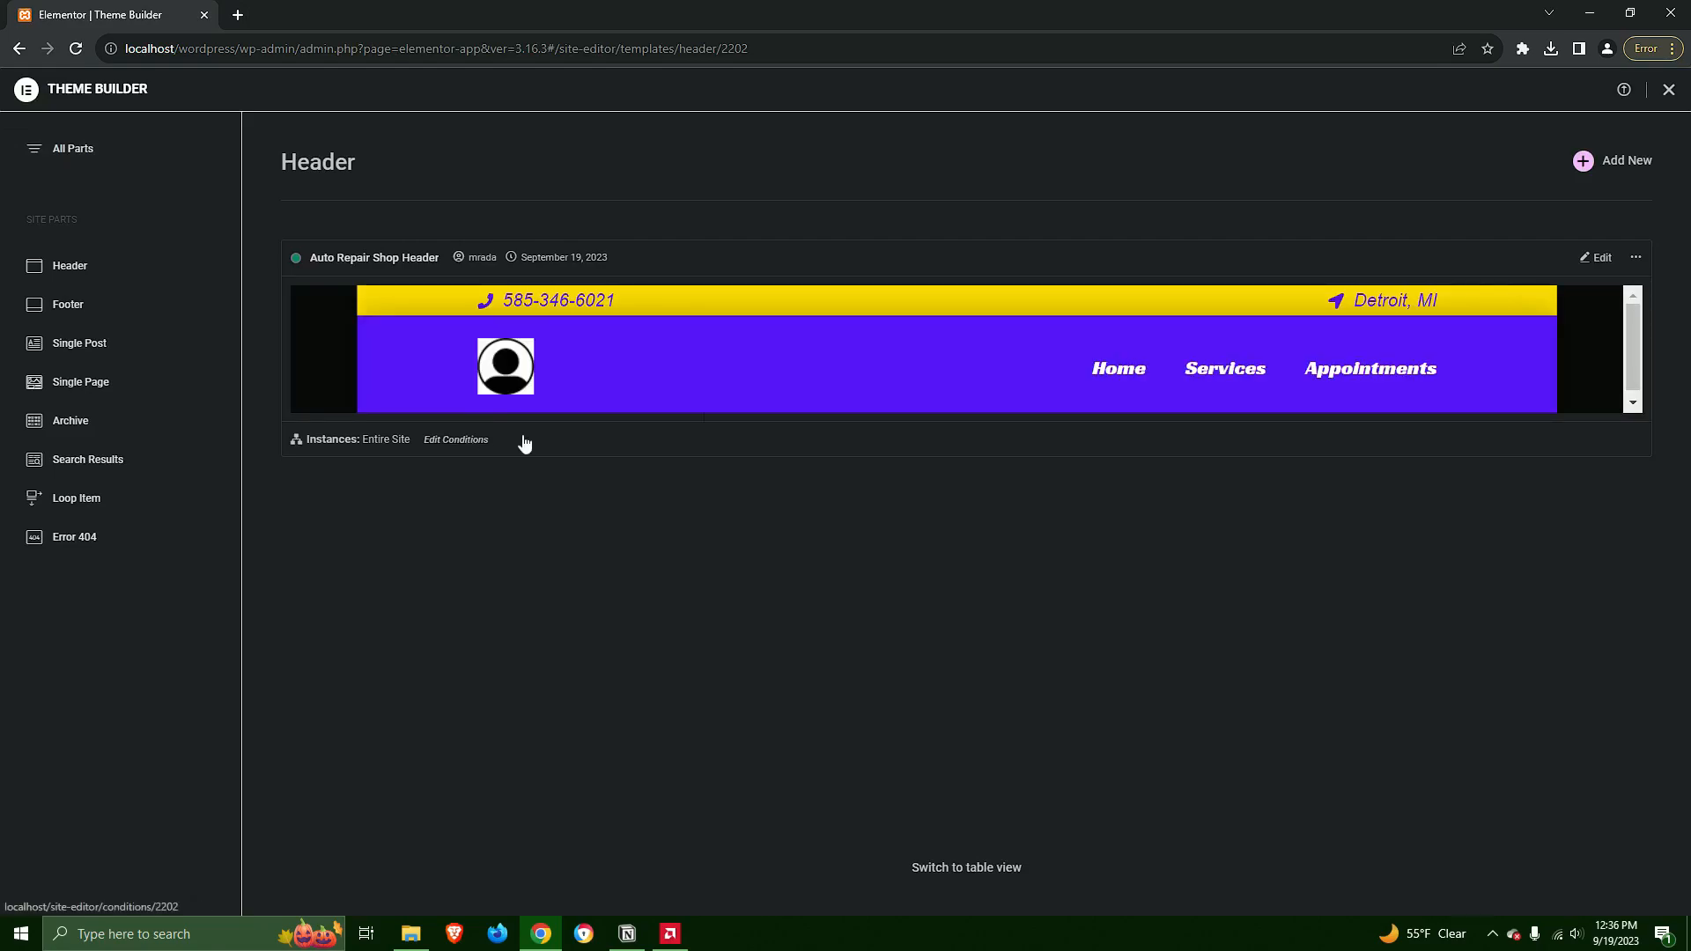
click(1596, 258)
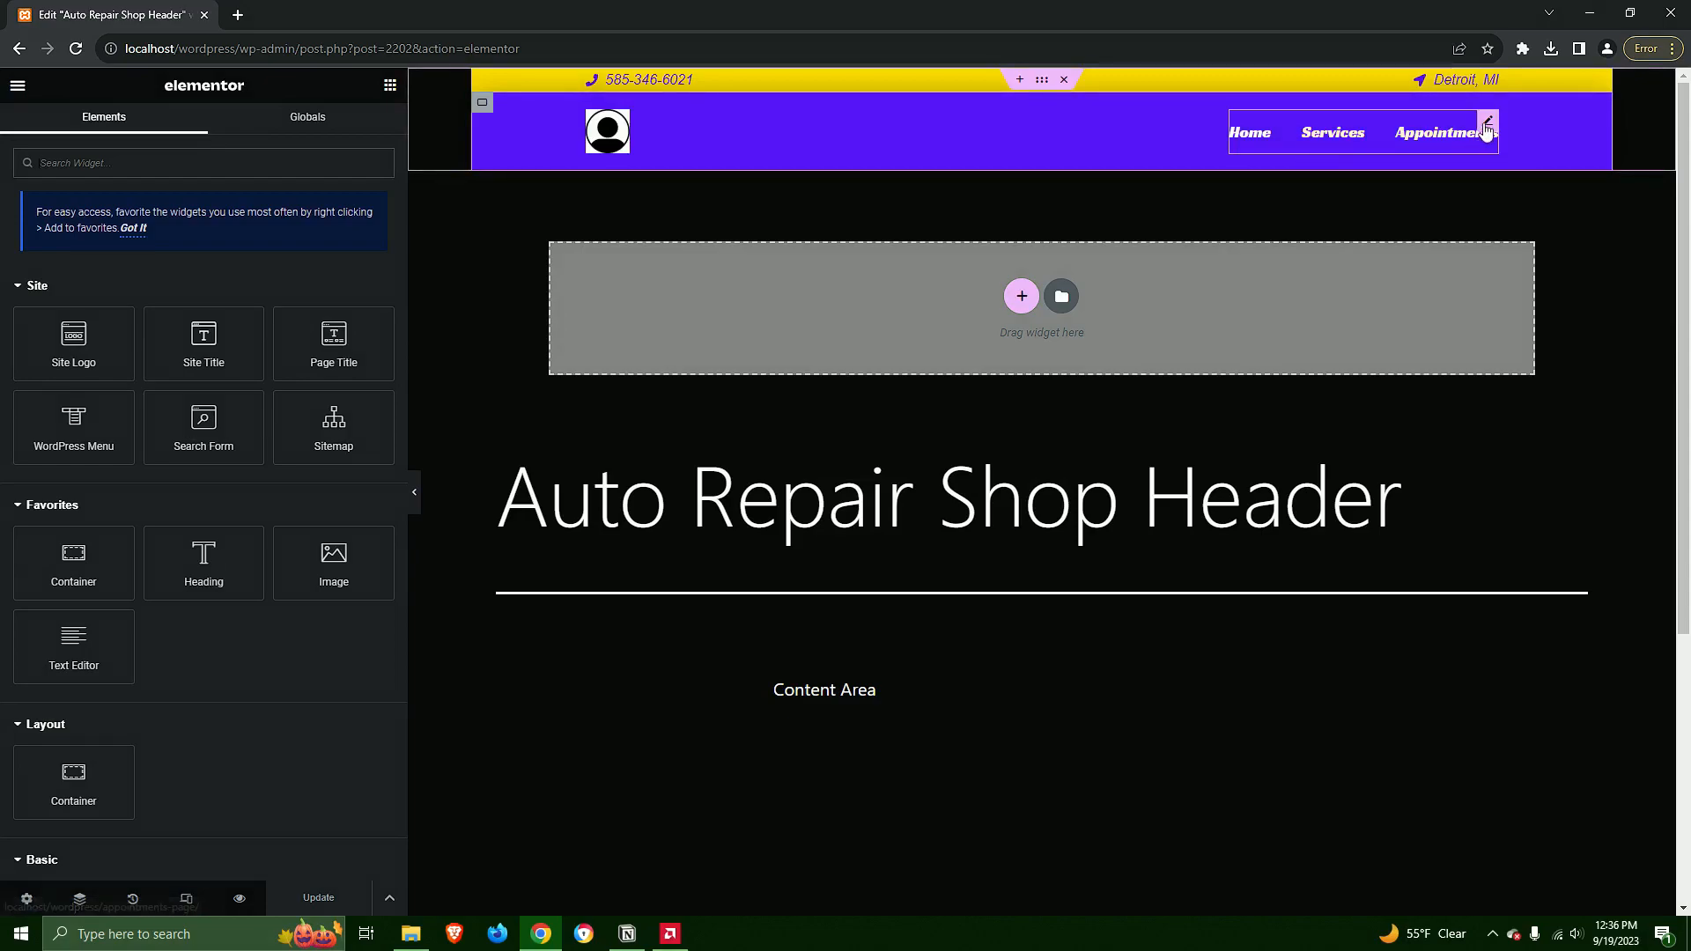
Assign Primary Menu to the header's WordPress Menu widget and update the header template
click(1486, 128)
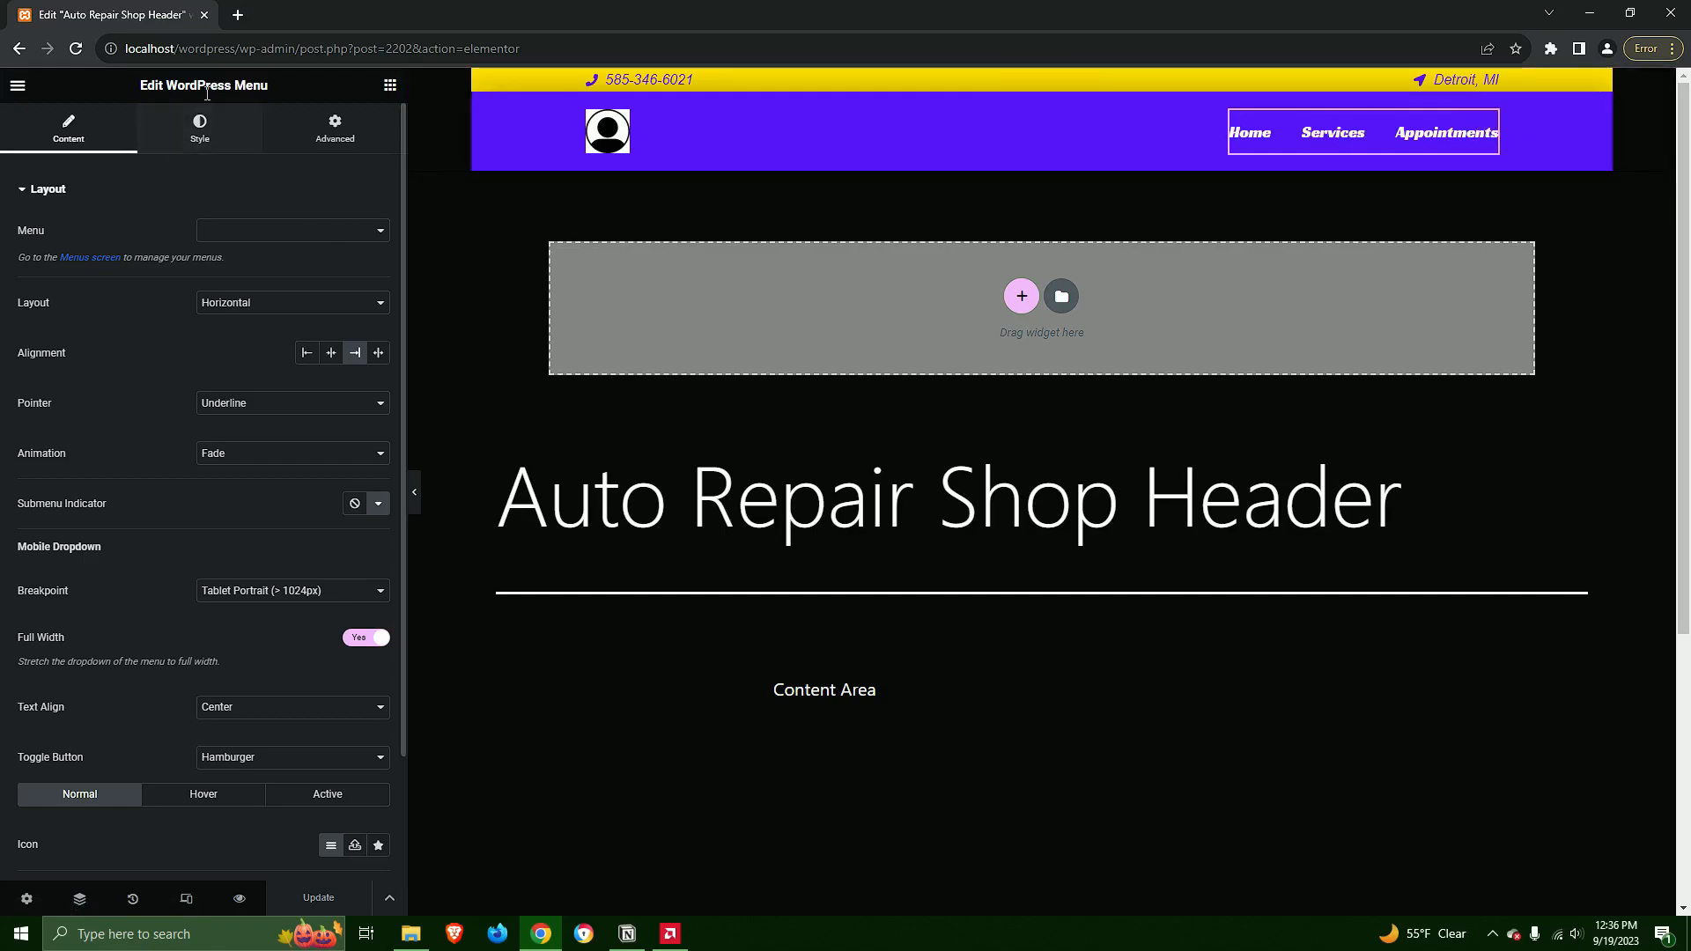
click(246, 233)
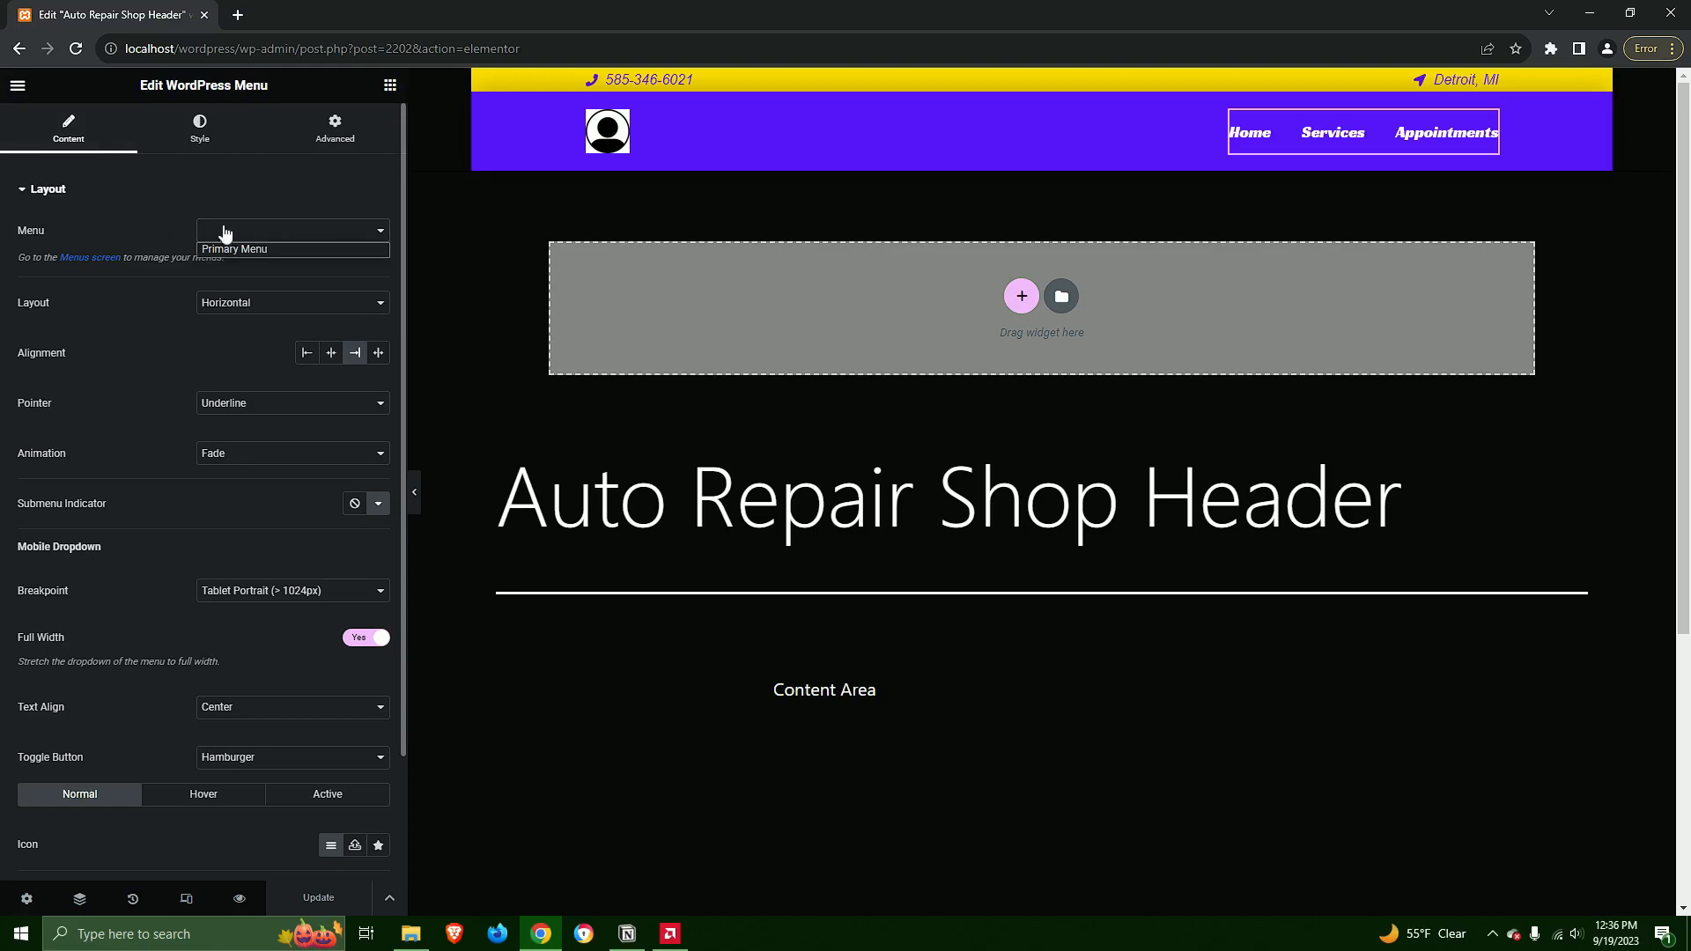
click(262, 251)
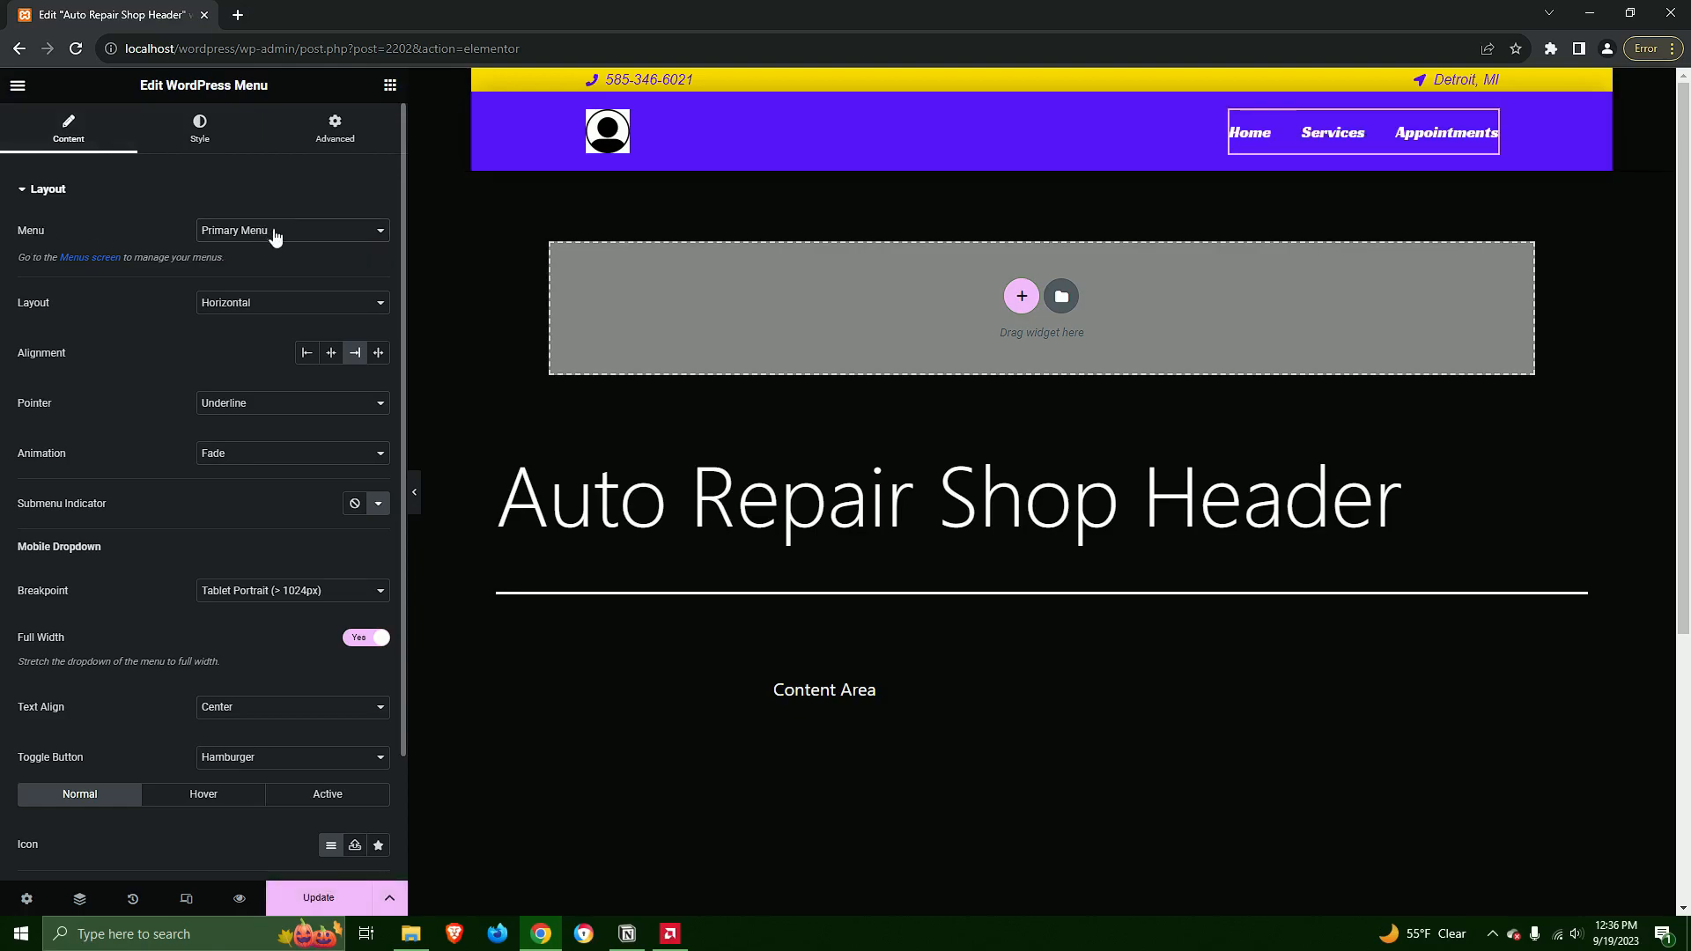
click(319, 898)
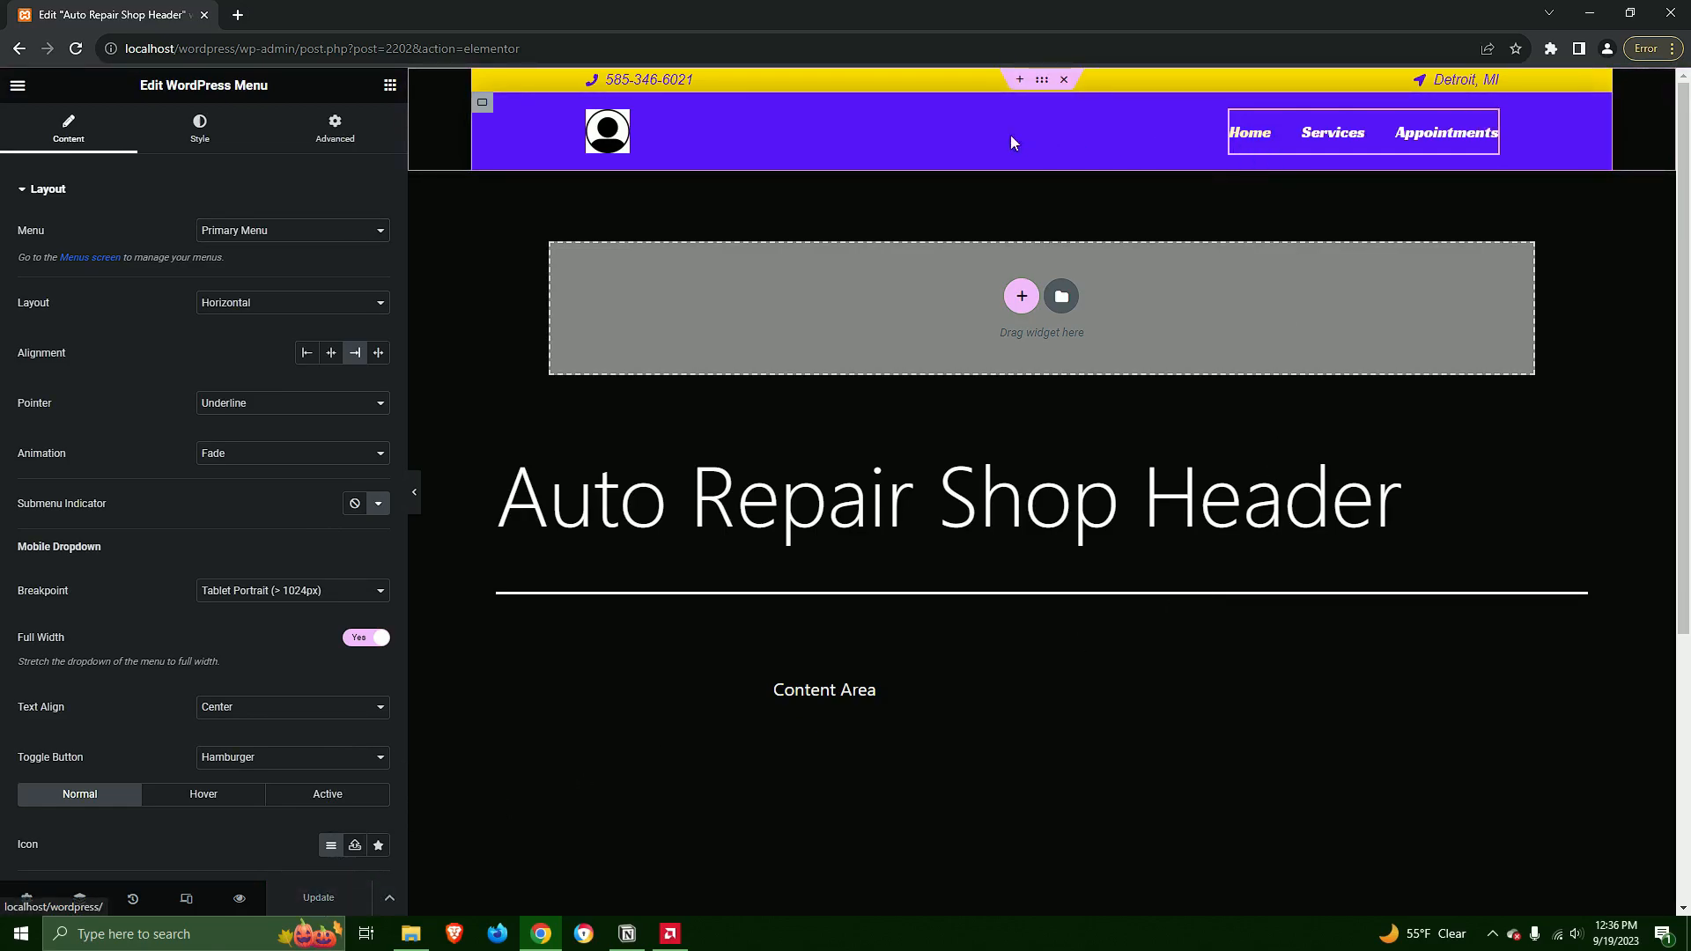
Exit the header editor and visit the live site's homepage
click(18, 92)
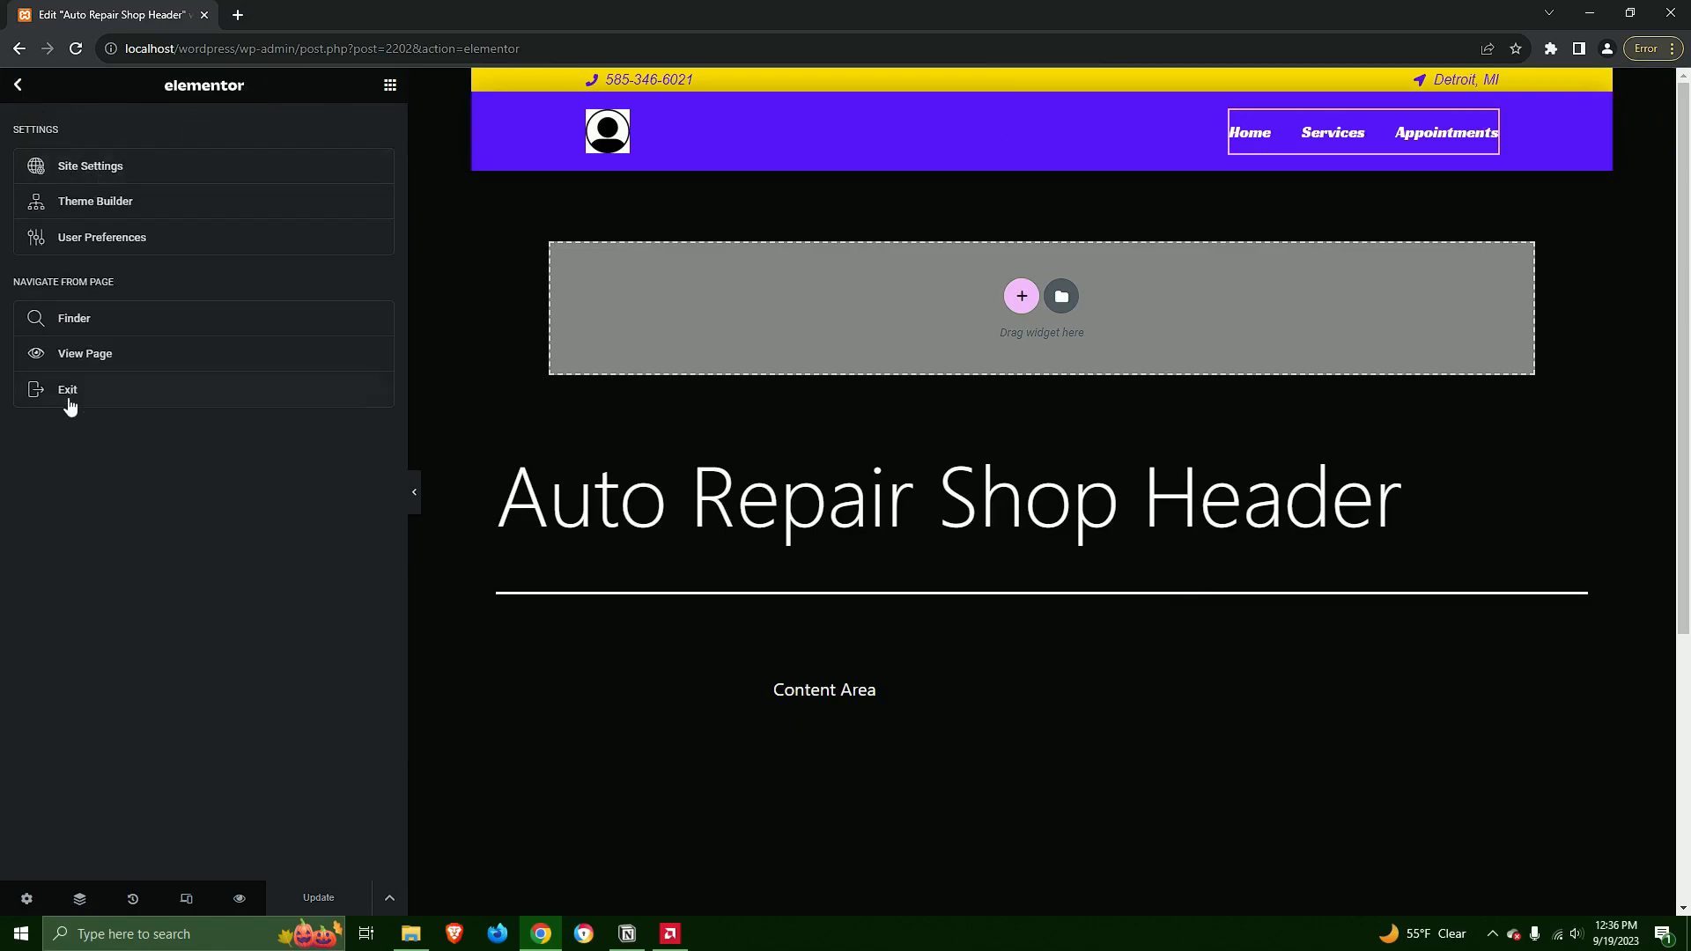
click(68, 397)
mouse_move(100, 90)
click(72, 114)
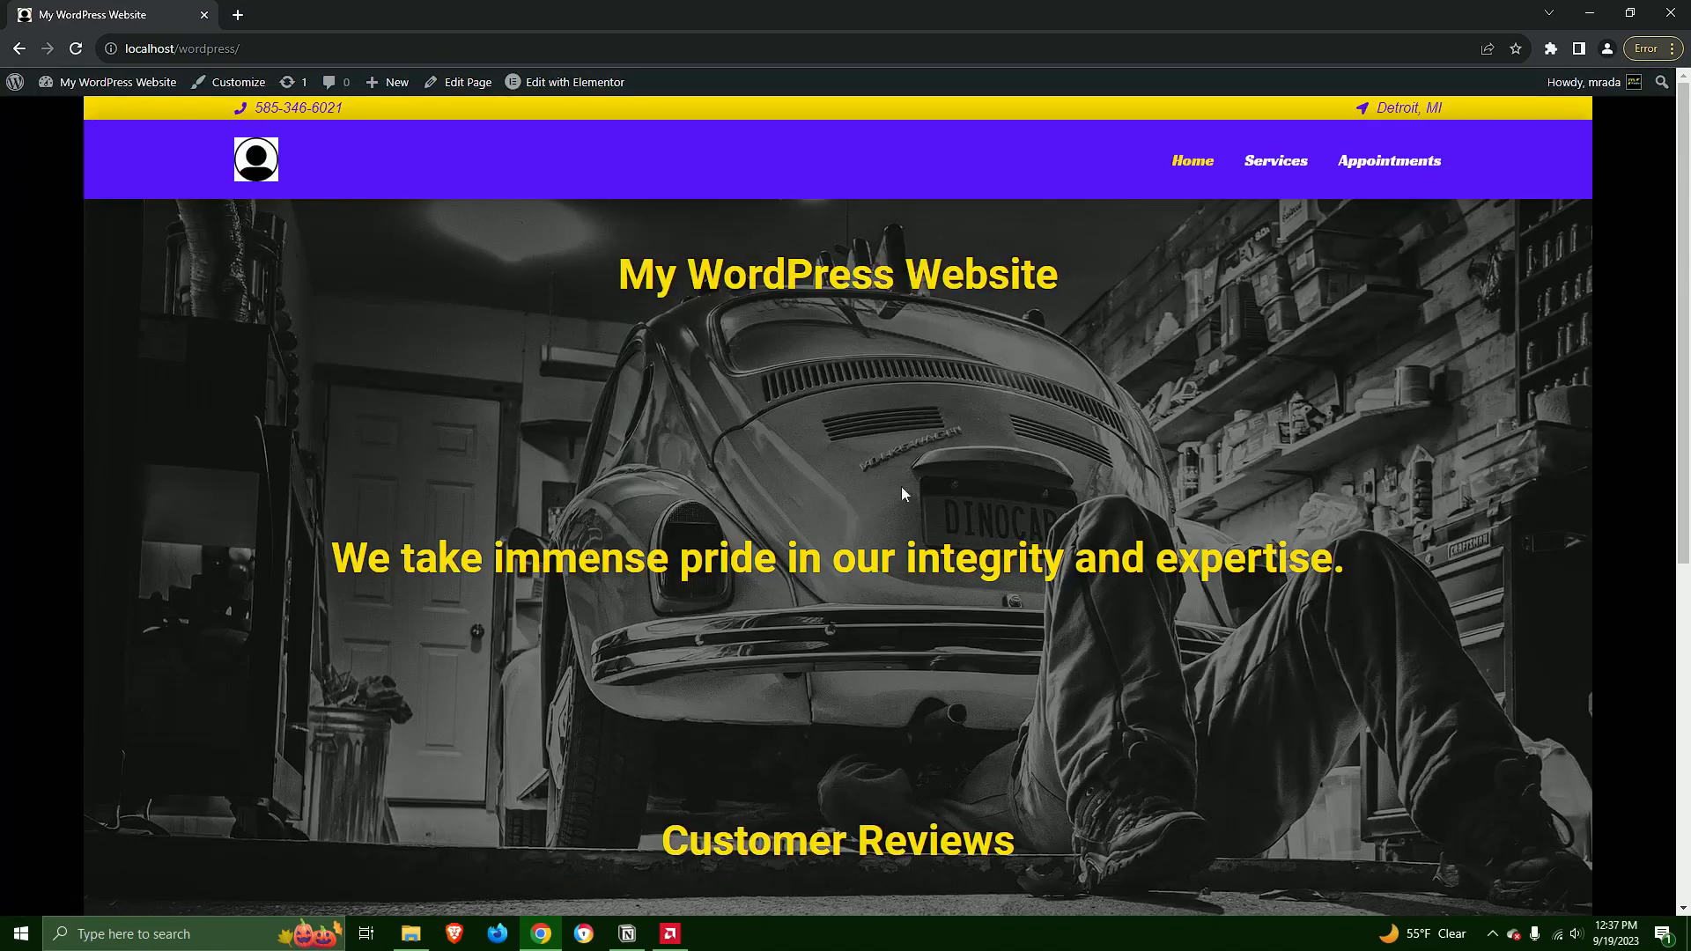
Review the live homepage, services page and appointments page, reaching each through the header navigation
scroll(896, 471, down, 7)
scroll(993, 722, up, 7)
click(1277, 161)
scroll(993, 458, down, 5)
scroll(989, 480, down, 3)
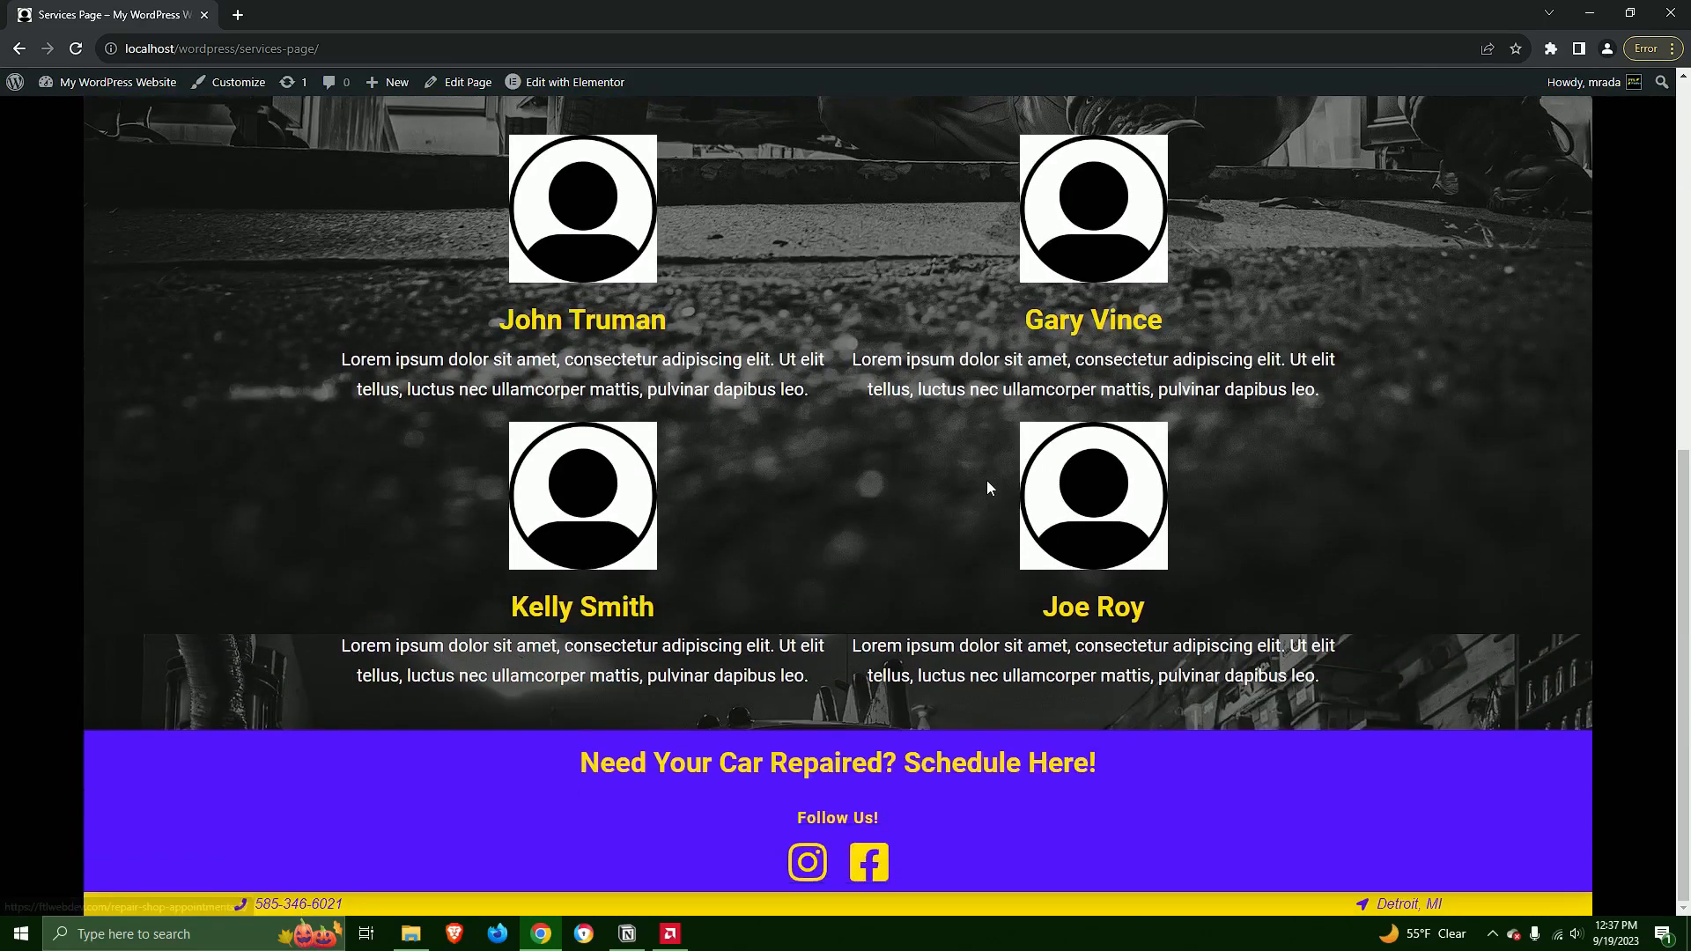
scroll(989, 480, up, 8)
click(1372, 168)
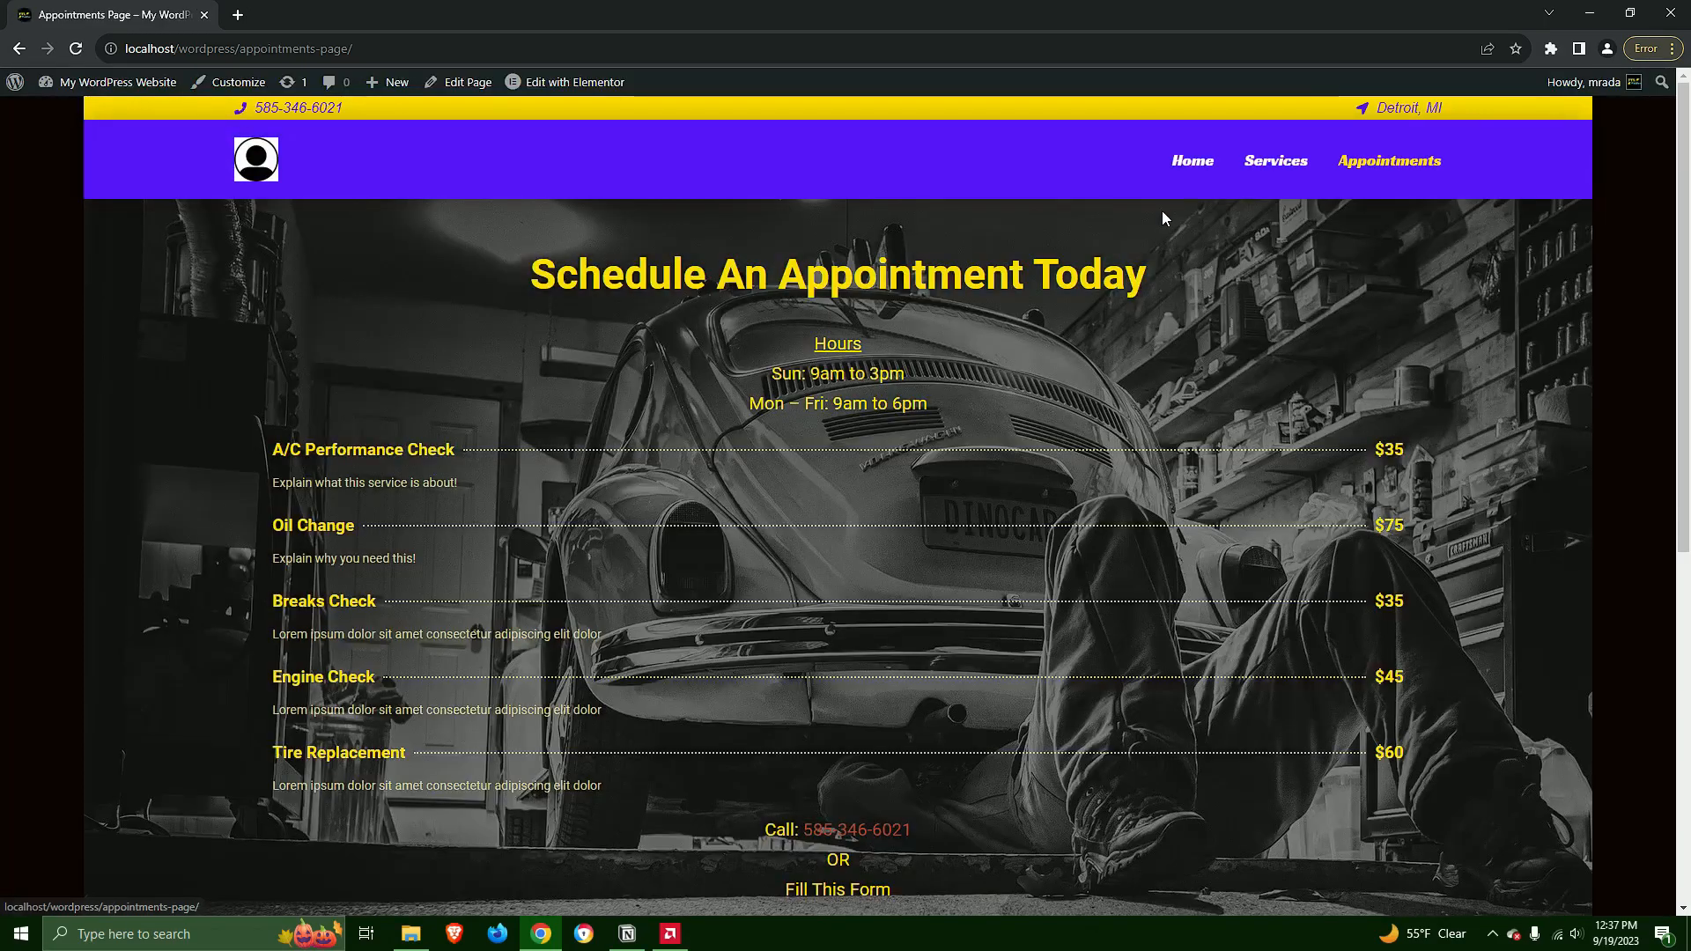
scroll(921, 453, down, 7)
scroll(916, 705, up, 5)
scroll(923, 702, up, 2)
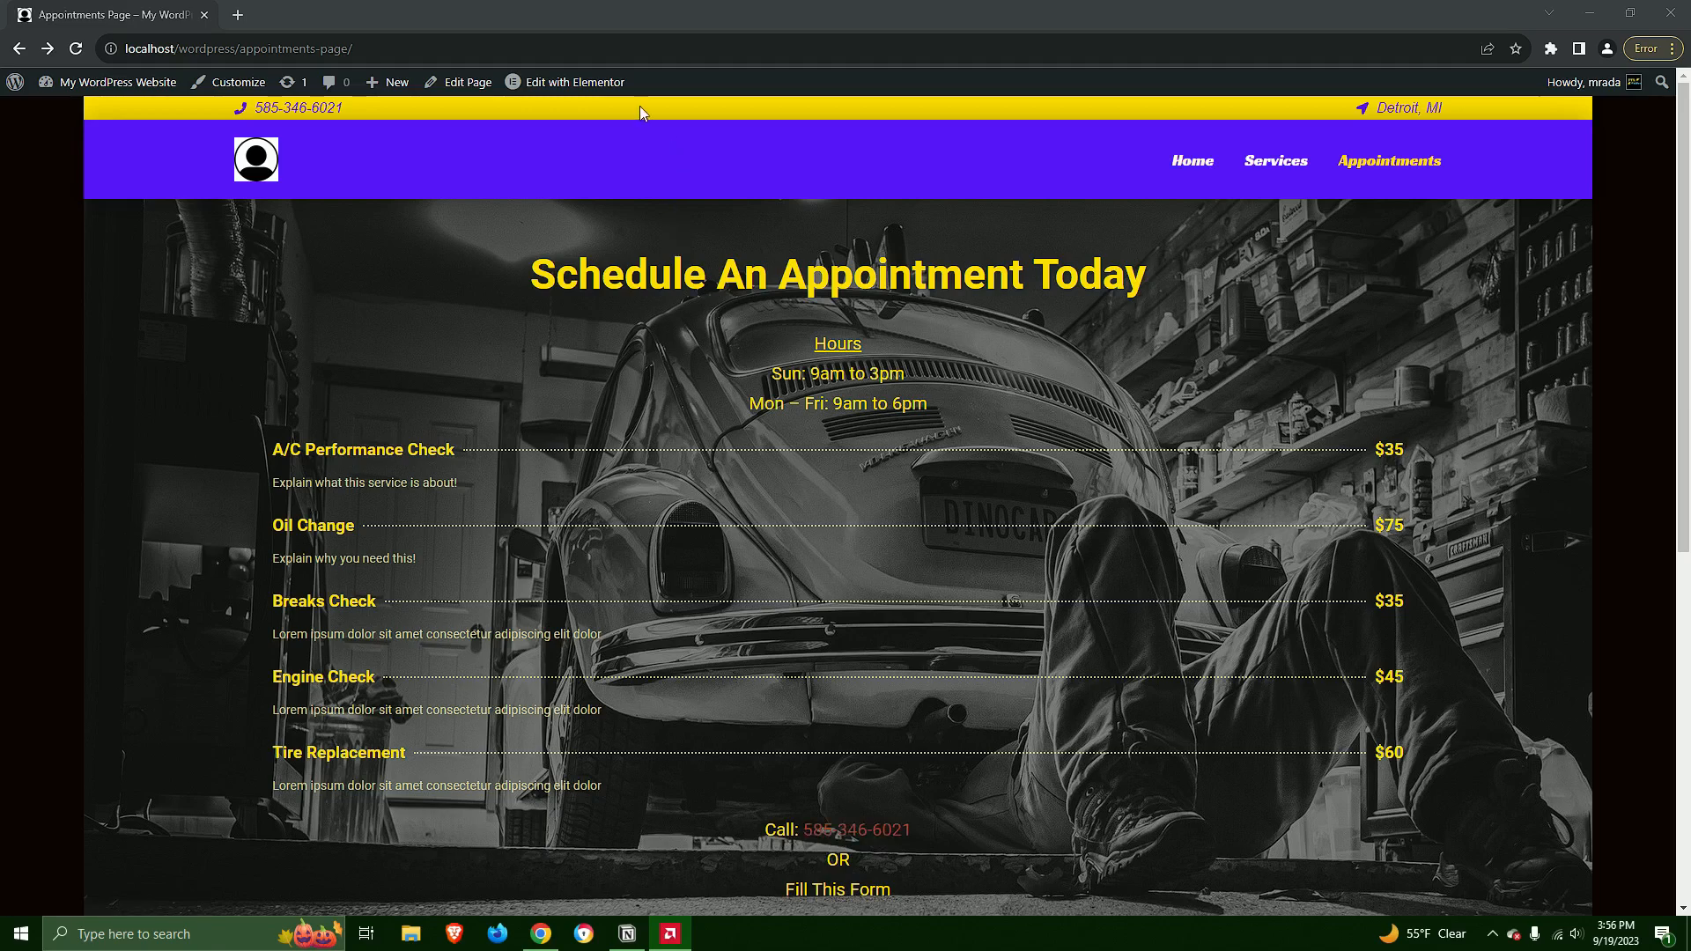
Open the appointments page in Elementor and go to the Global Colors in the site settings
click(569, 83)
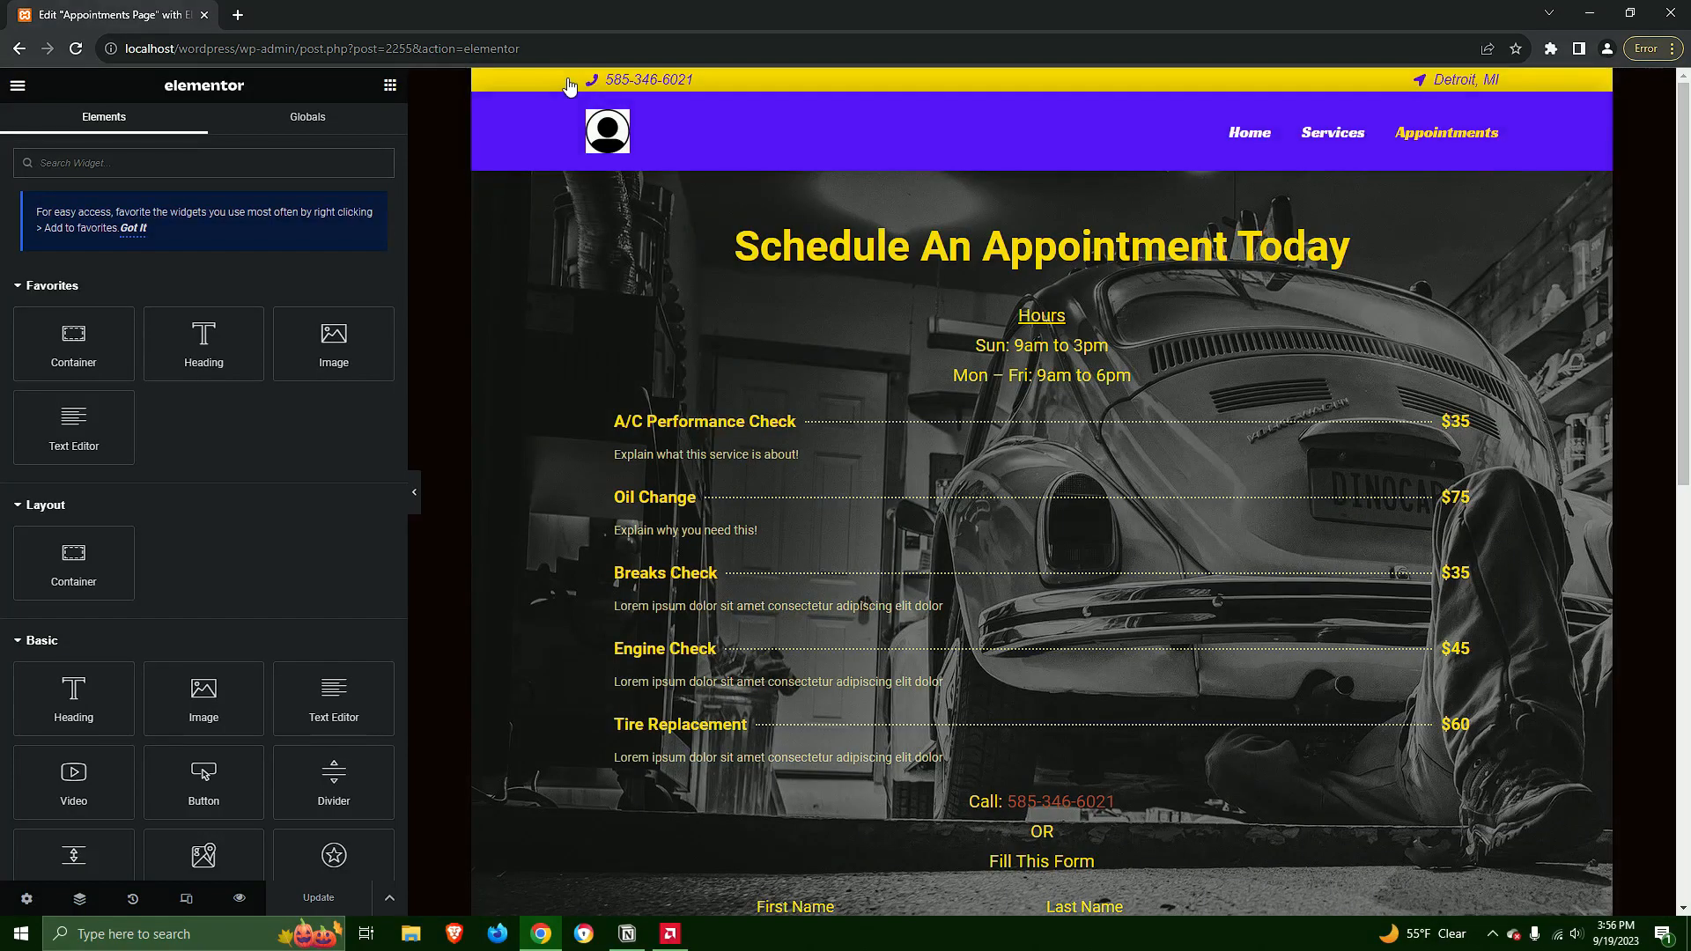
click(18, 86)
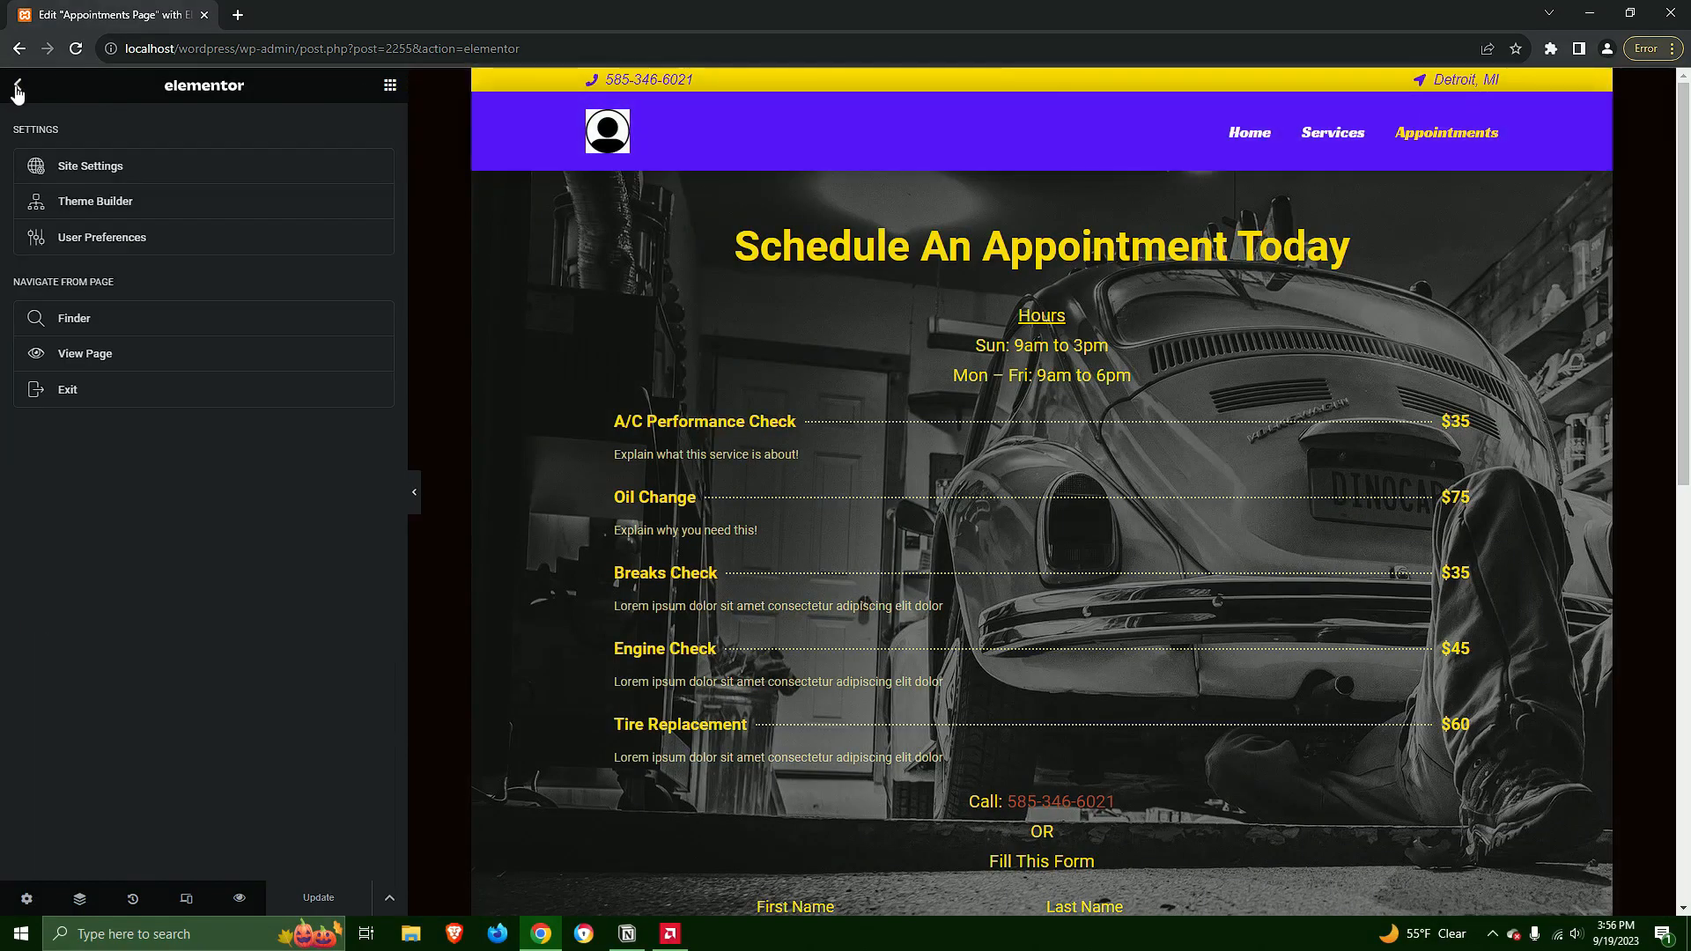
click(91, 165)
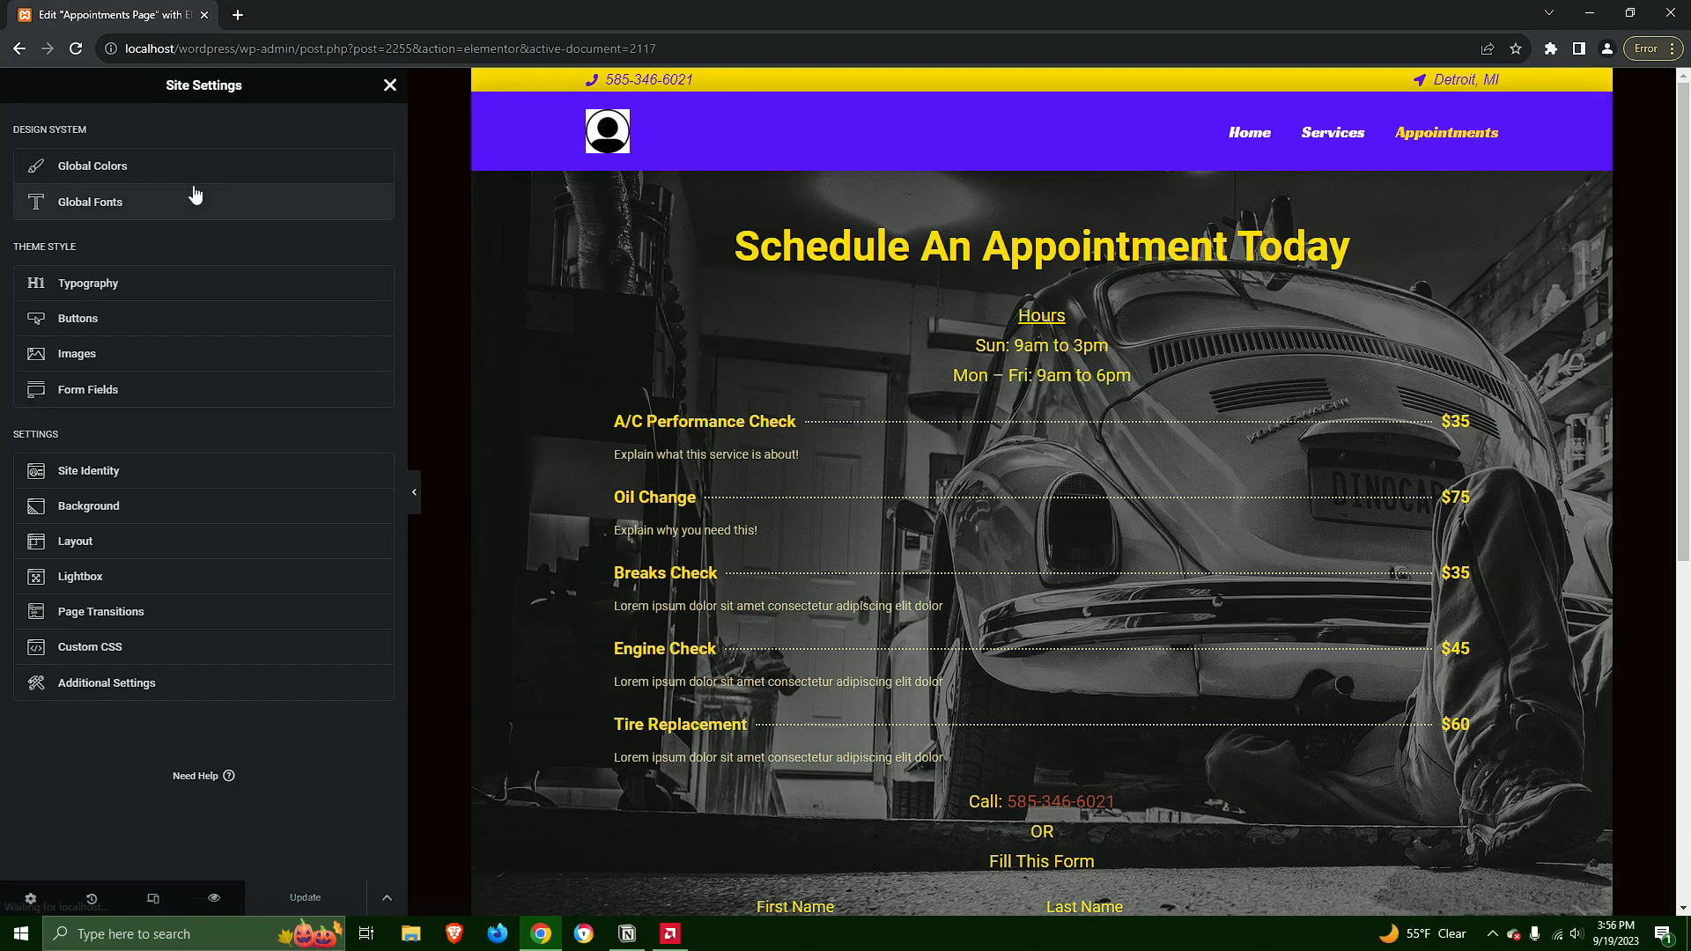
click(124, 168)
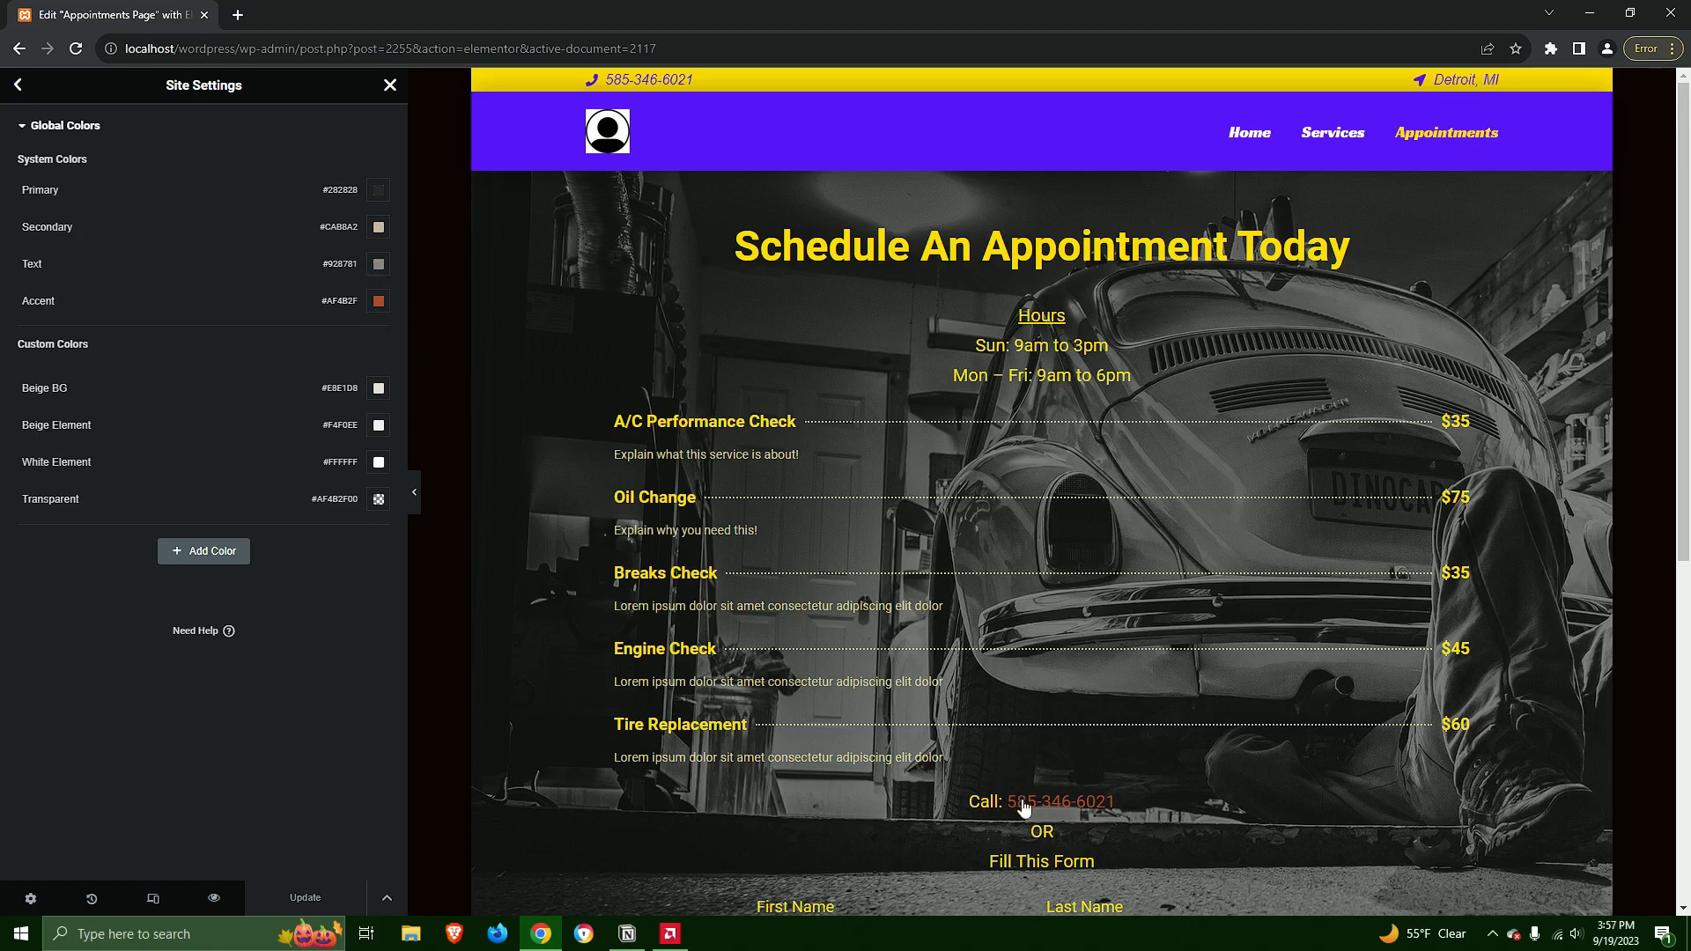
Try a green shade for the Accent global color used by the phone link
click(379, 301)
drag(425, 417, 468, 386)
drag(304, 520, 362, 517)
click(452, 398)
drag(440, 419, 396, 411)
click(290, 304)
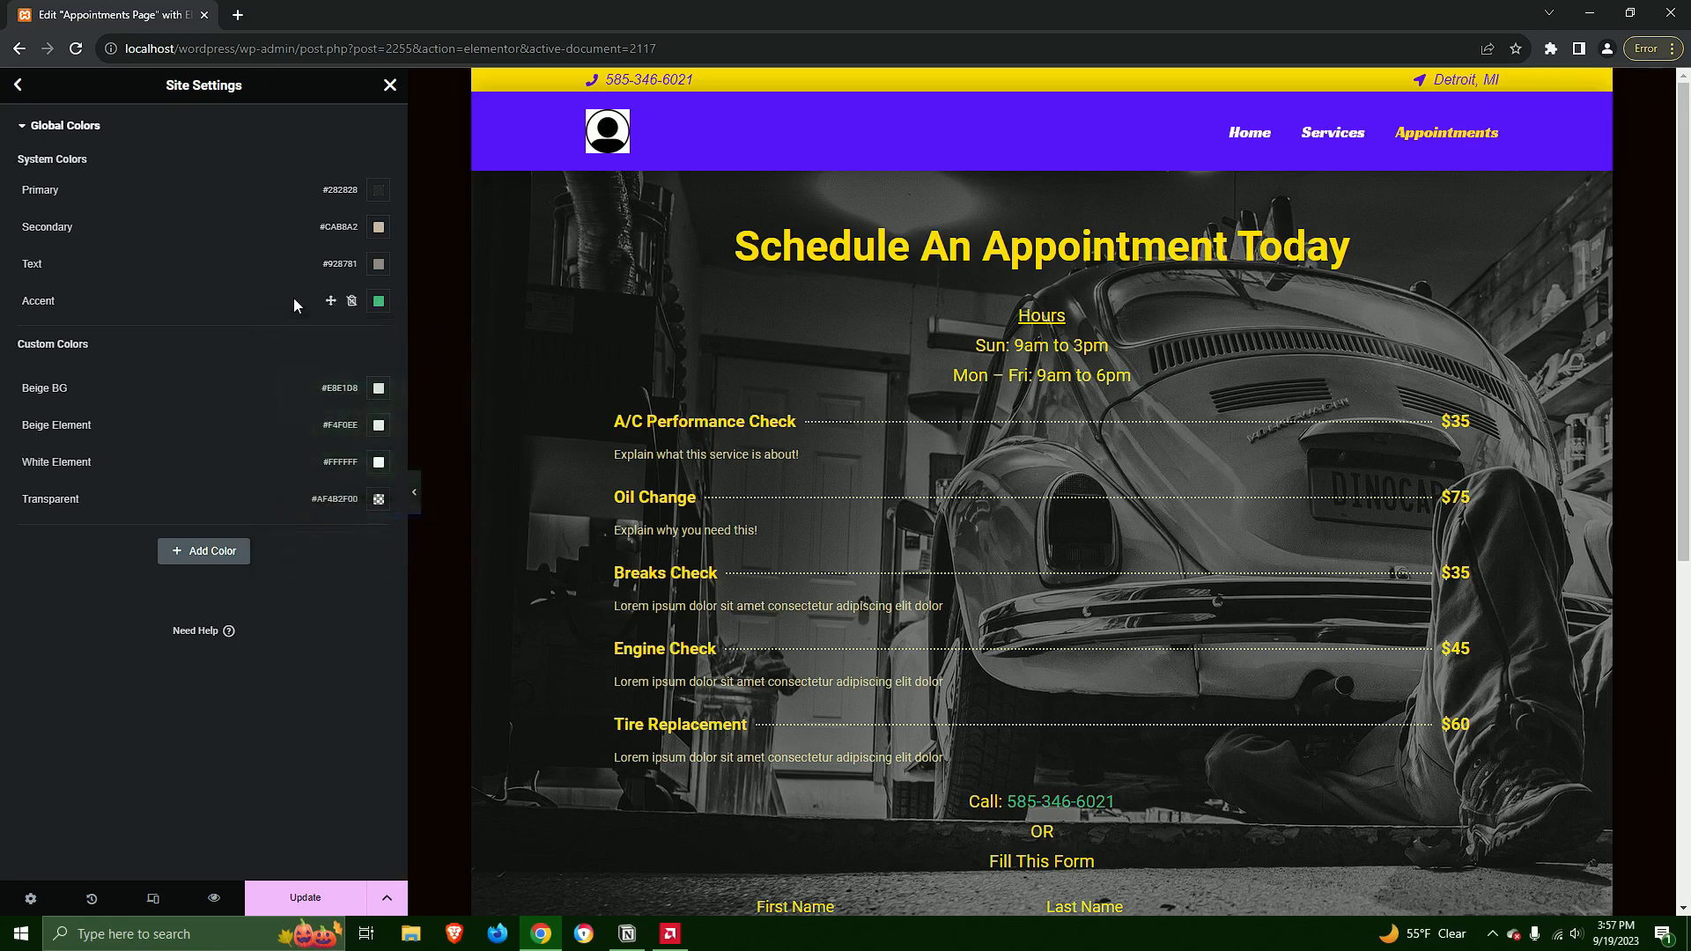
Clear the Accent global color and update the site settings
click(380, 304)
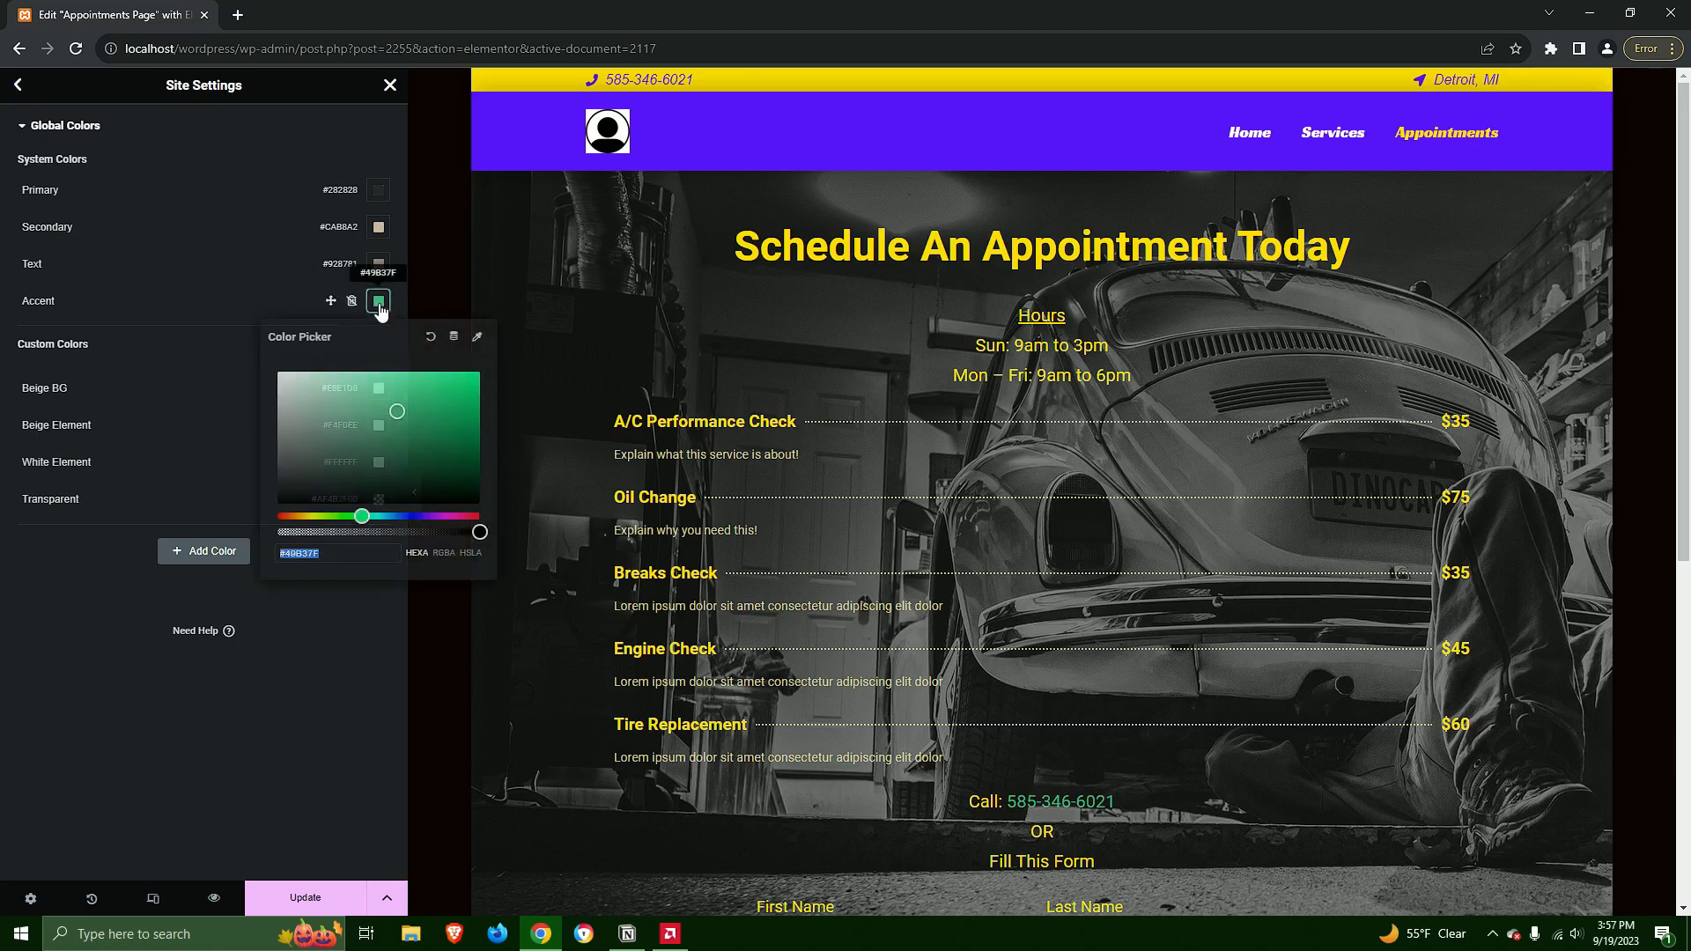
click(430, 336)
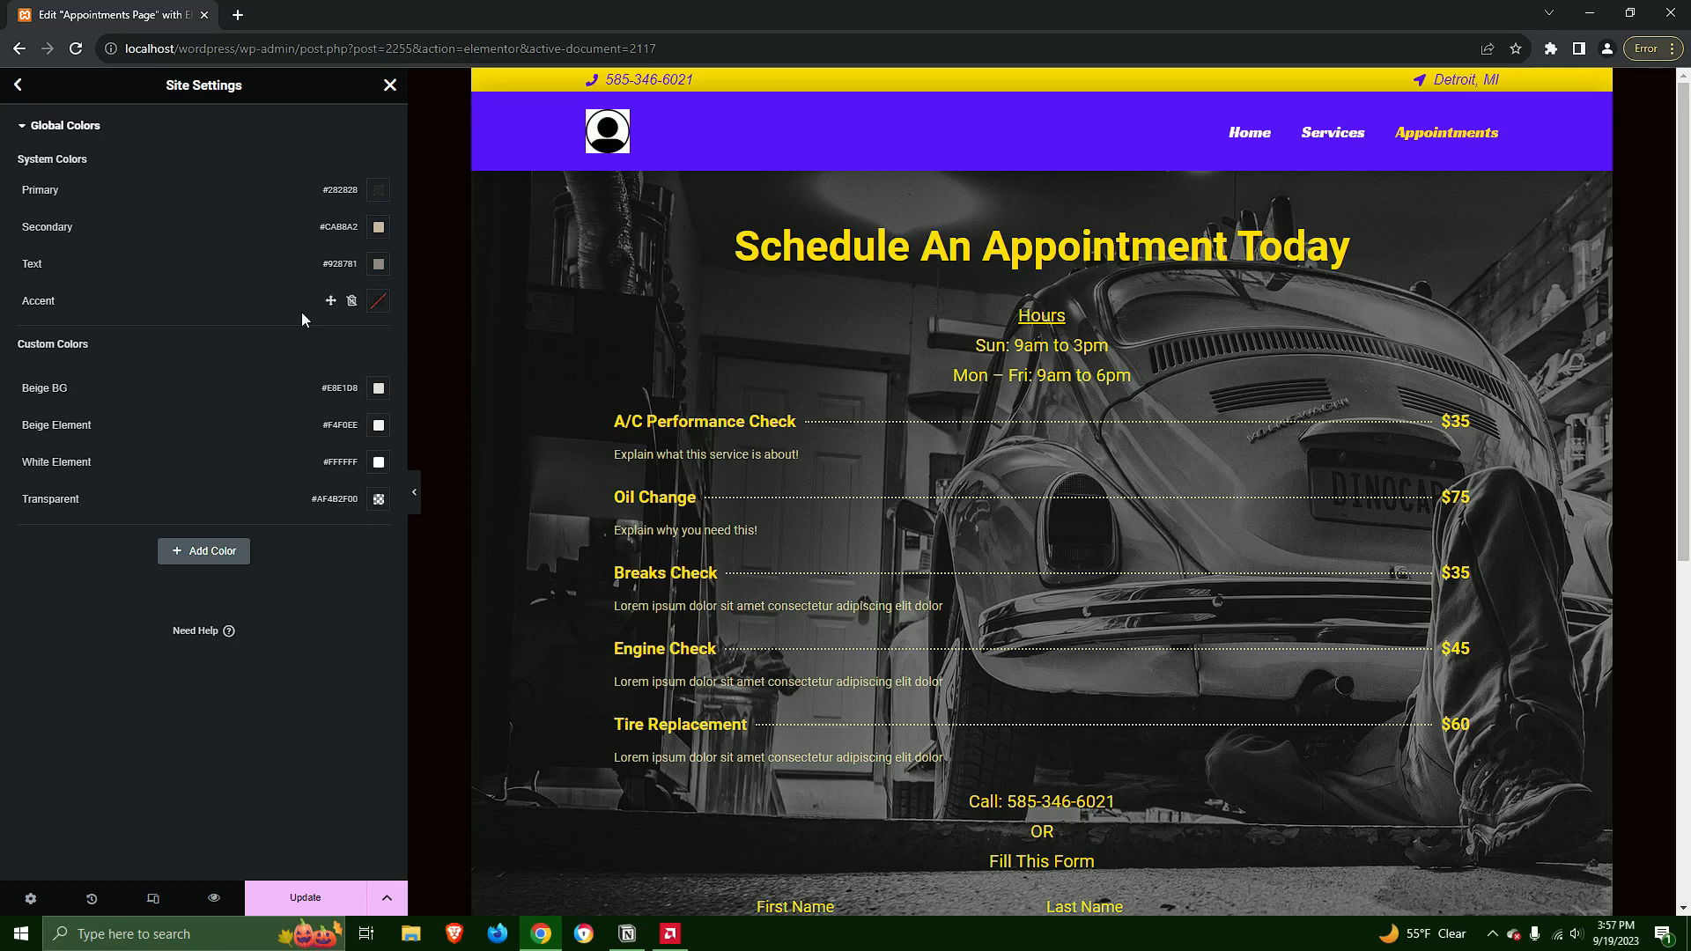
click(305, 897)
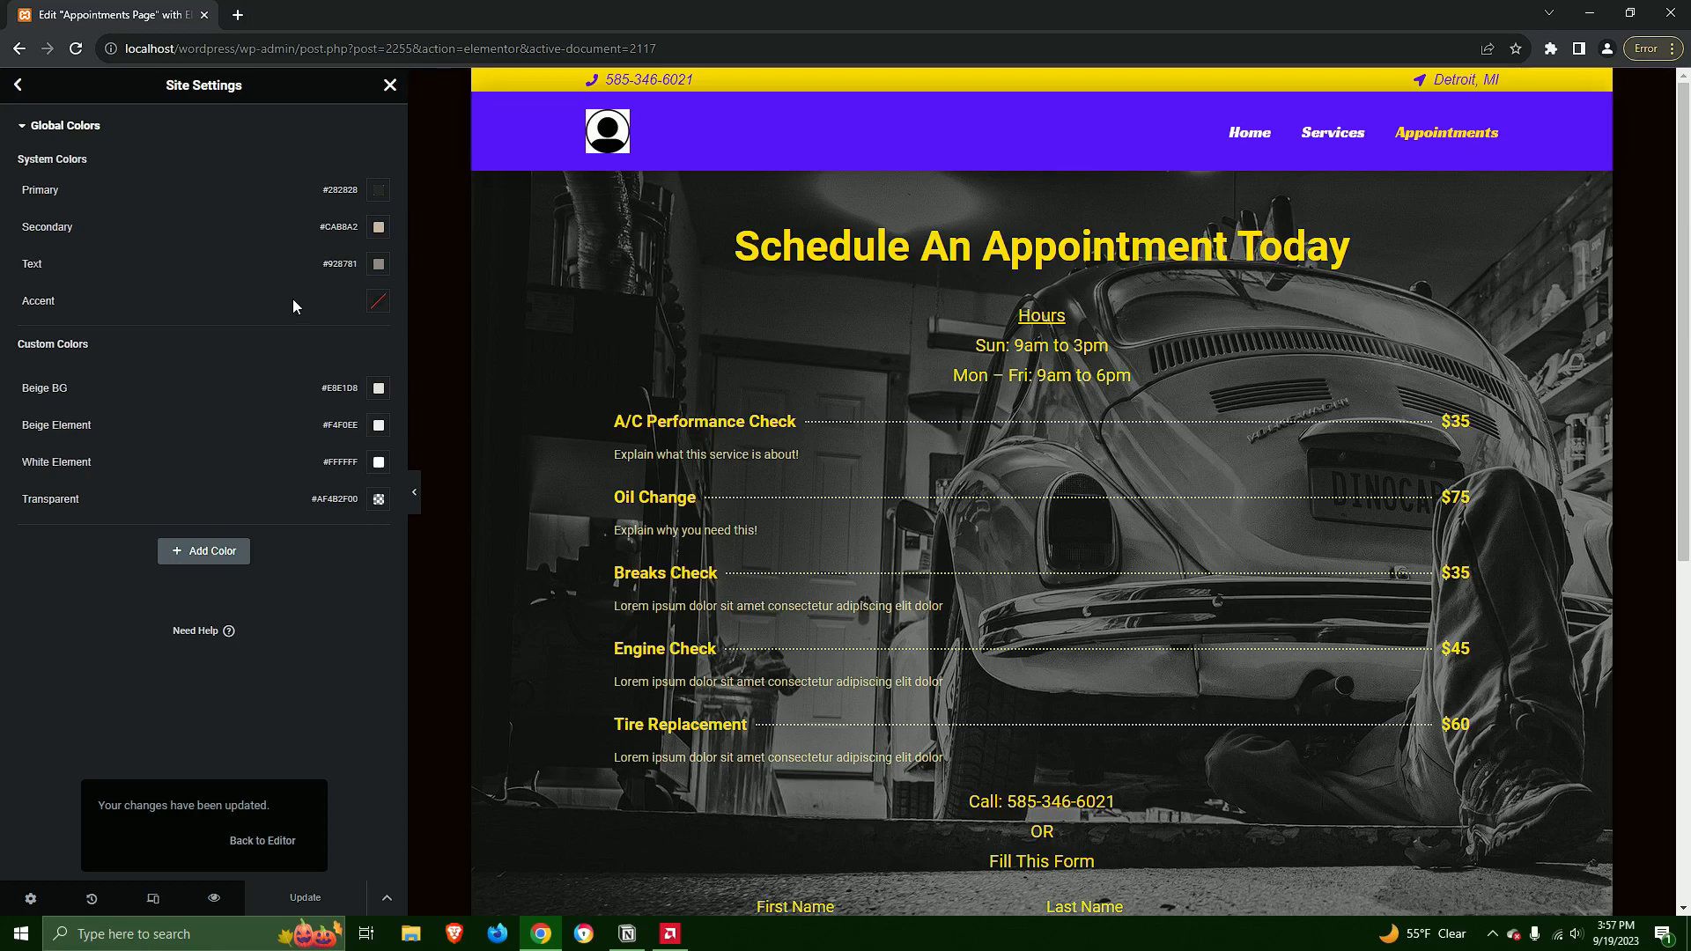
Close the site settings, exit the appointments page's Elementor editor and return to the WordPress pages list
scroll(1101, 451, down, 4)
scroll(1100, 458, up, 4)
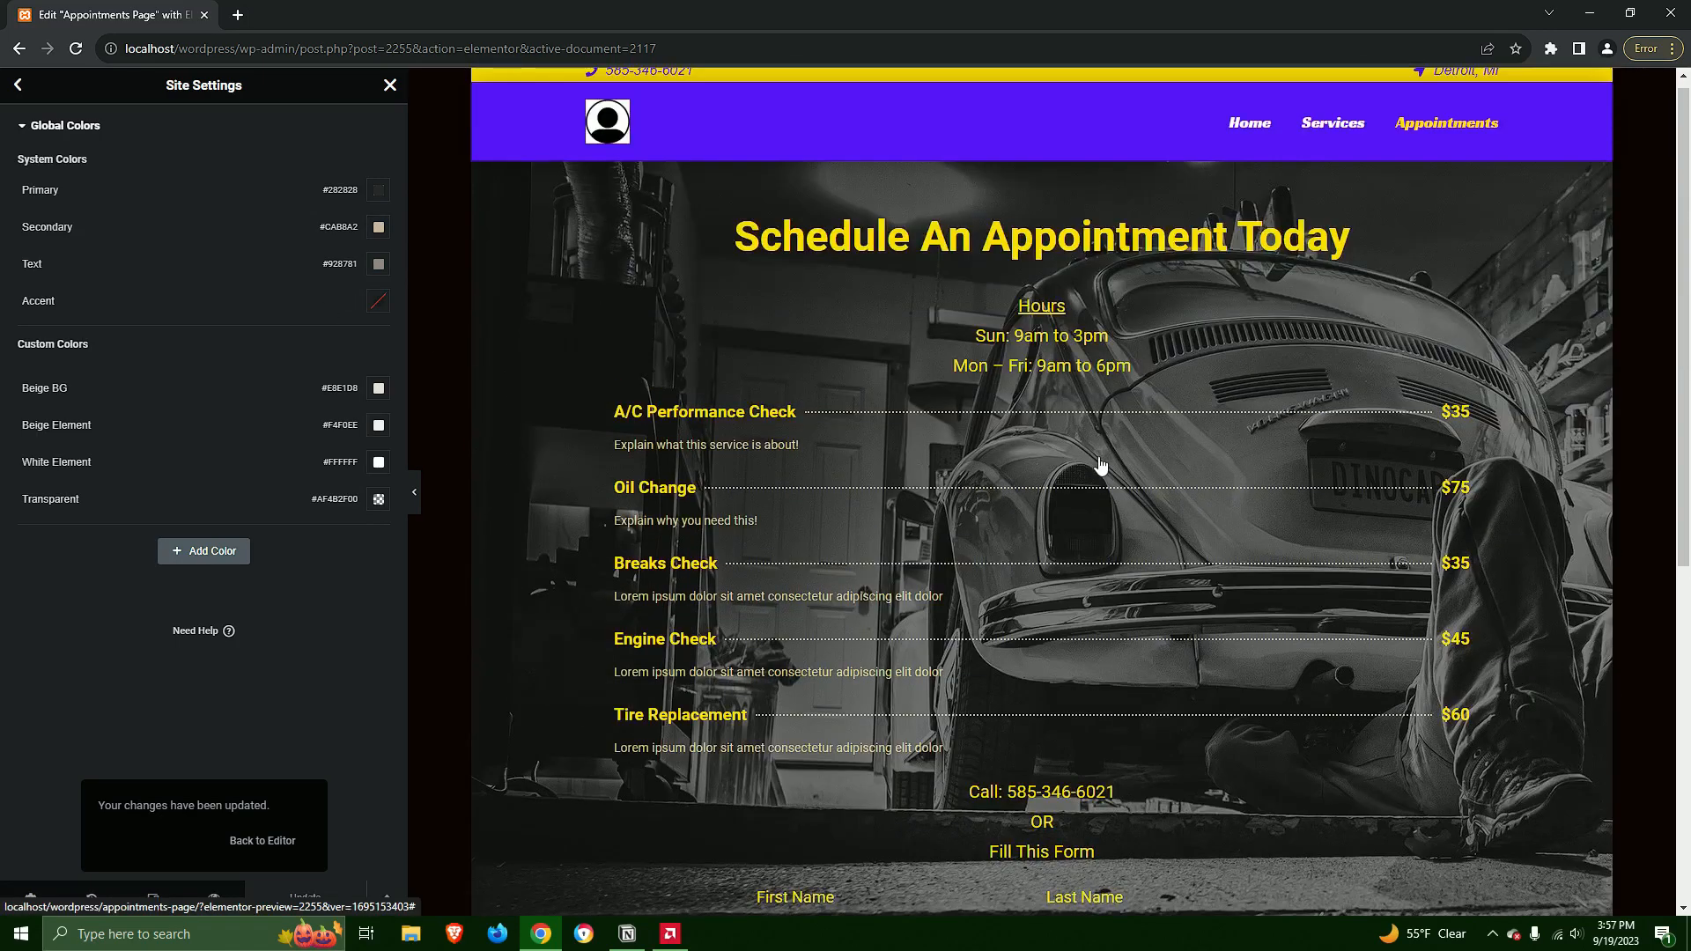
click(18, 86)
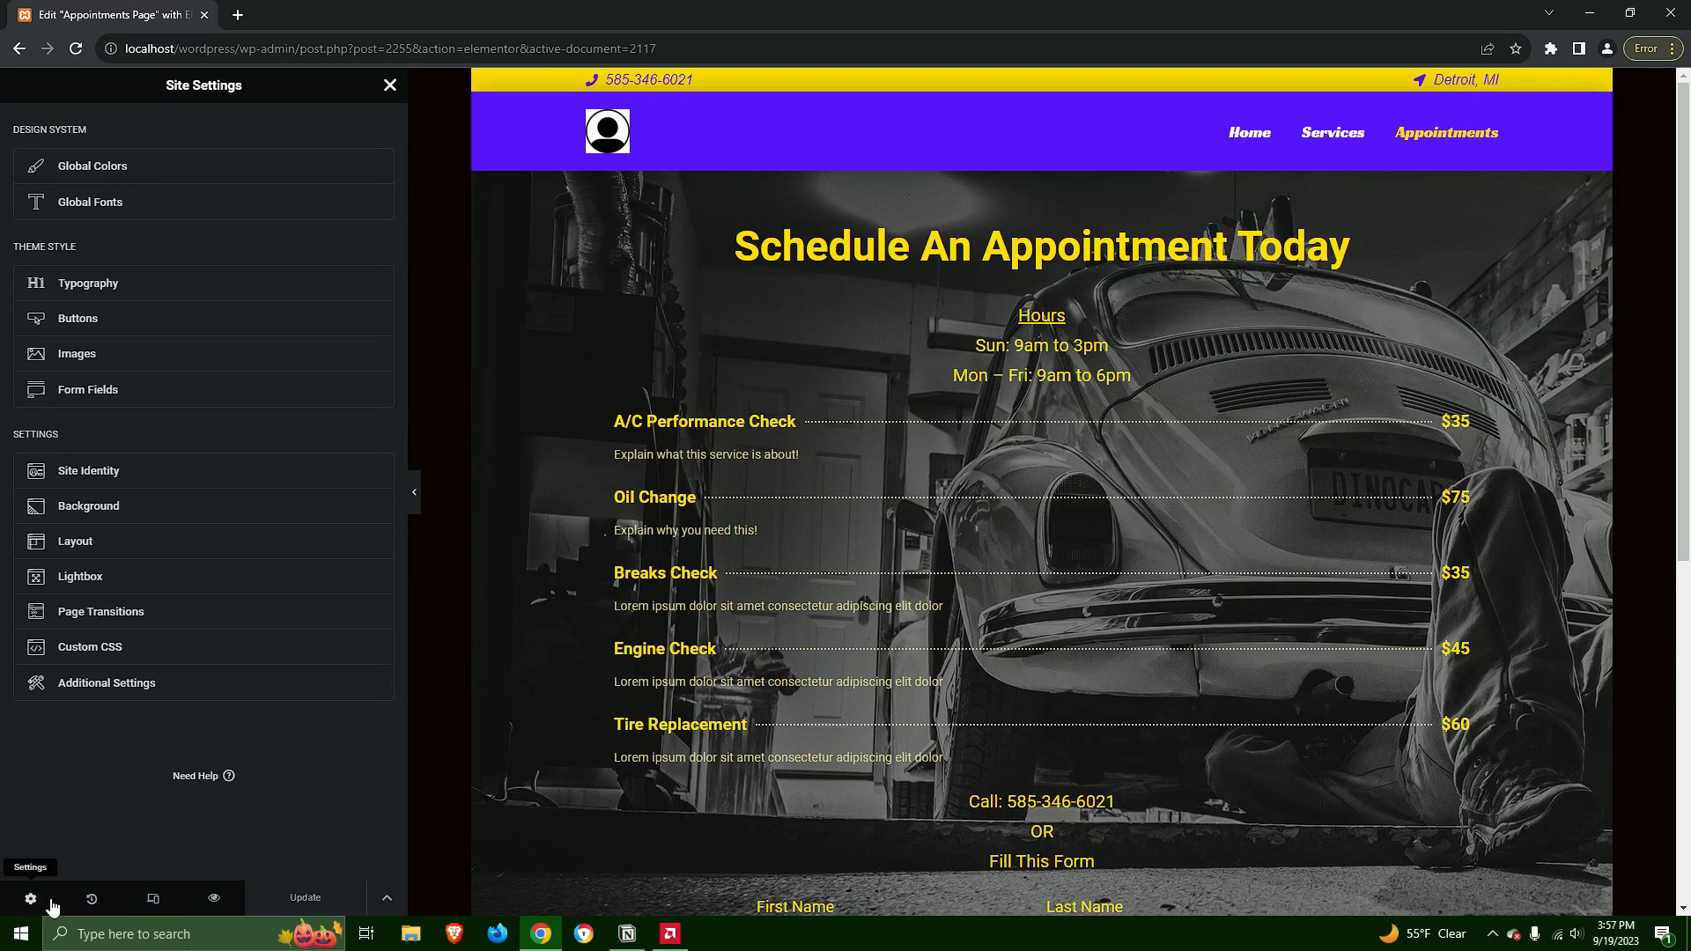
click(106, 683)
click(391, 85)
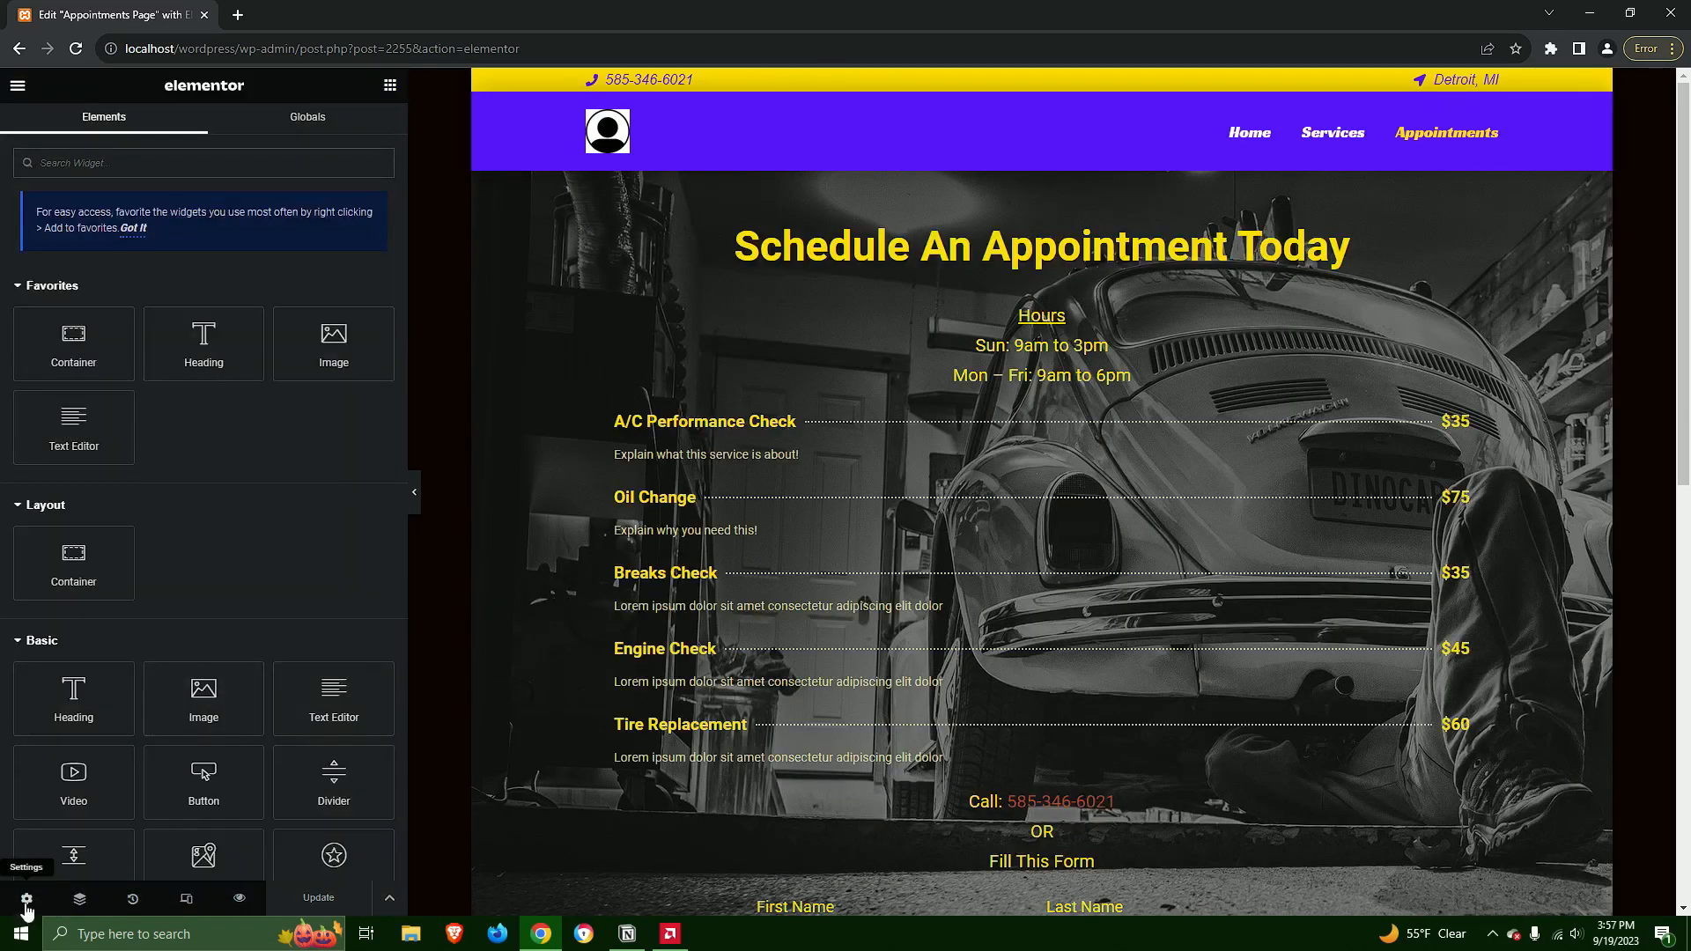
click(27, 898)
click(17, 86)
click(98, 399)
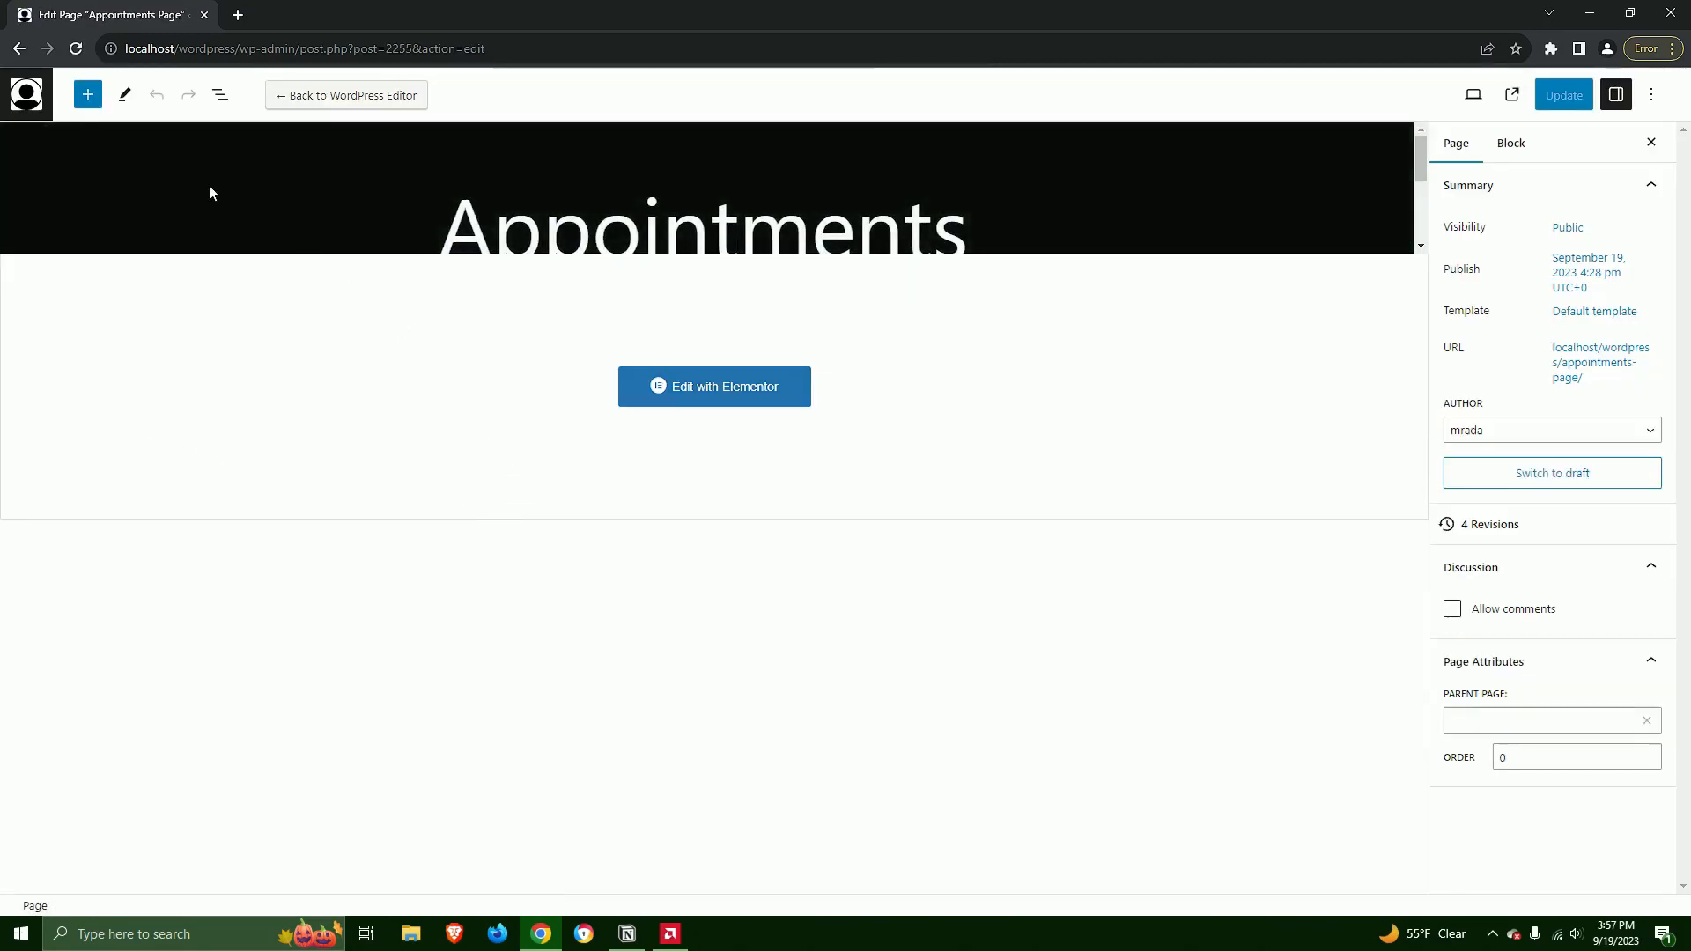
click(39, 101)
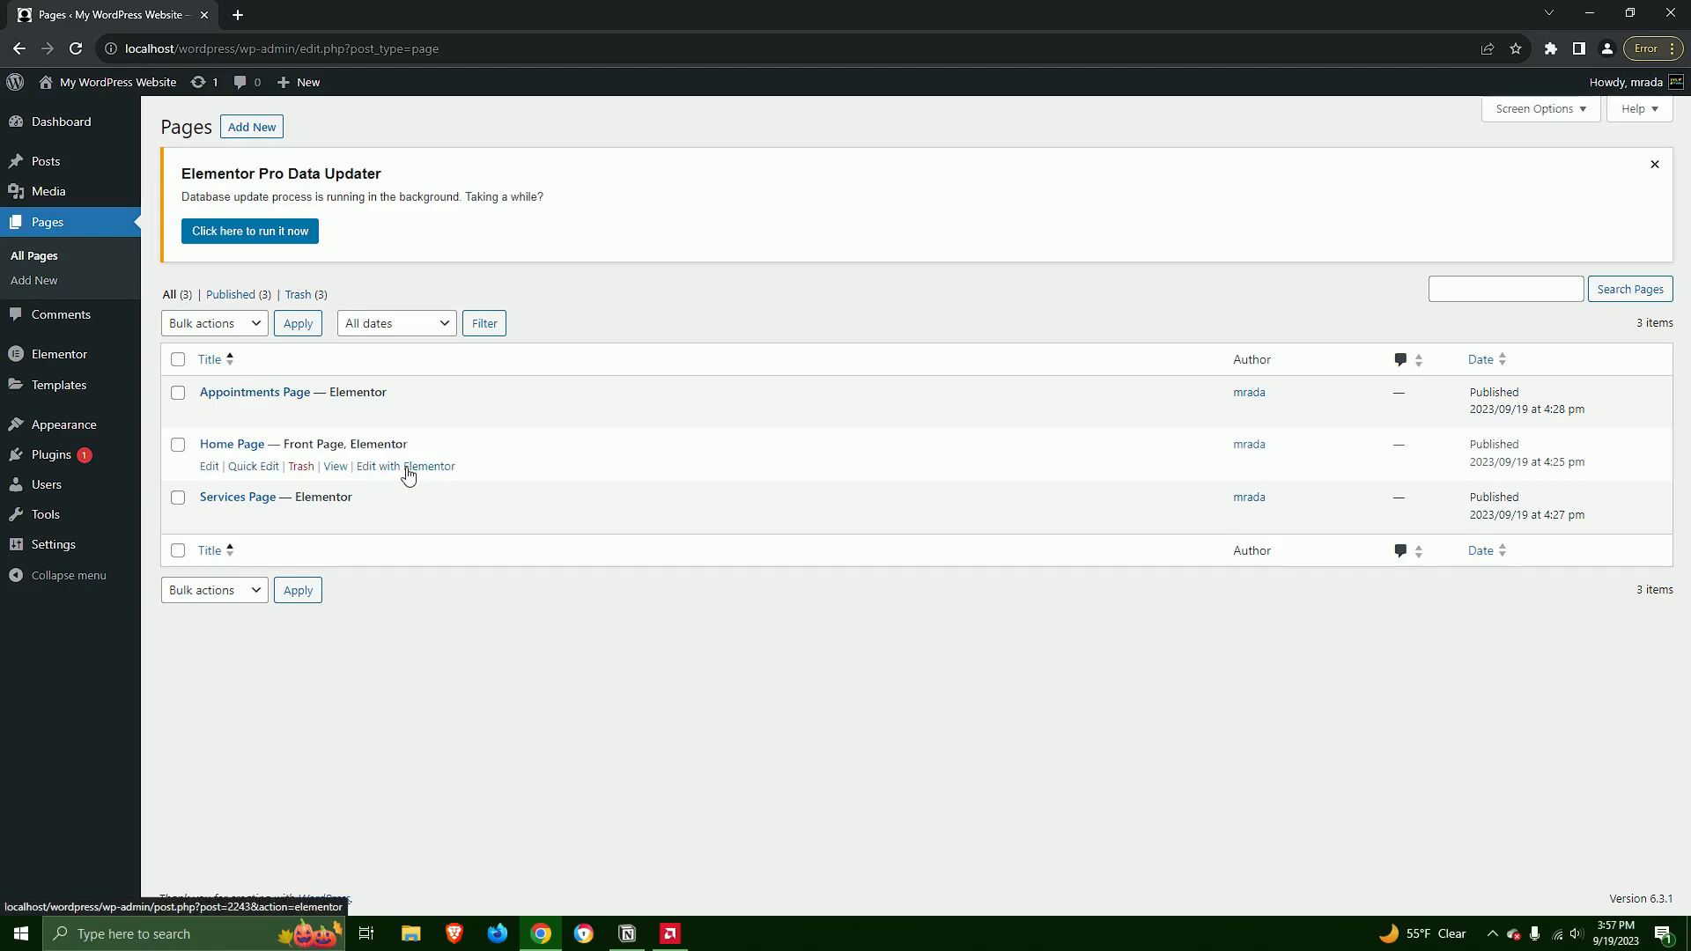
Open the Home Page and Services Page for Elementor editing in separate browser tabs, and switch to the Home Page
middle_click(407, 473)
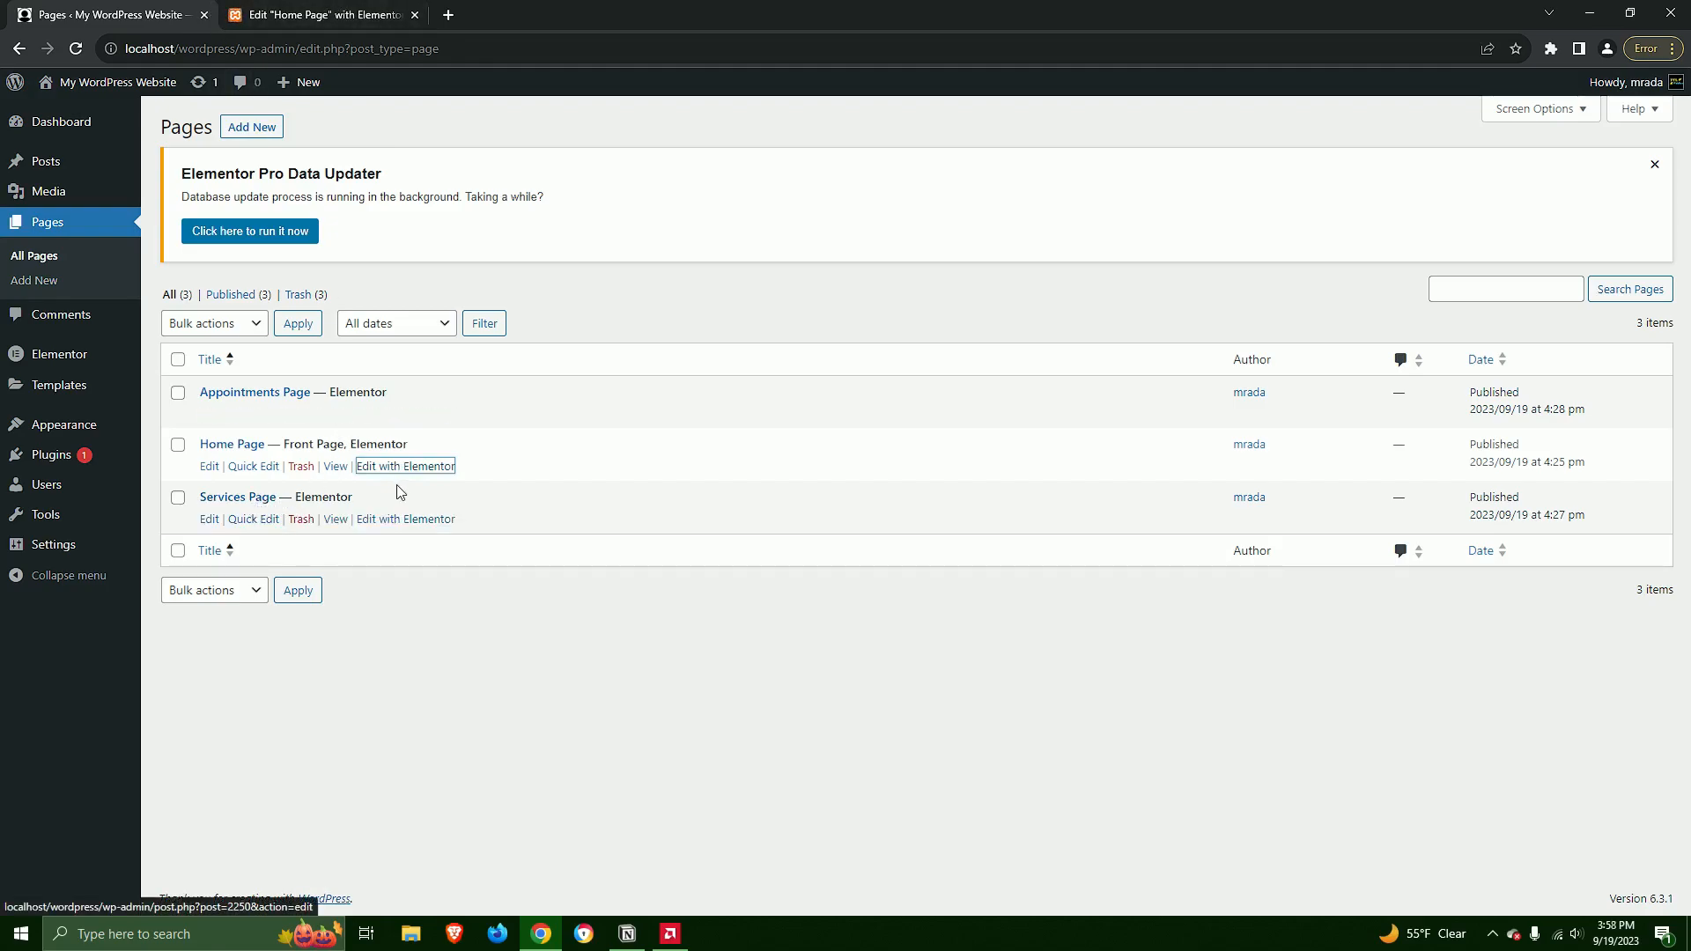
middle_click(405, 520)
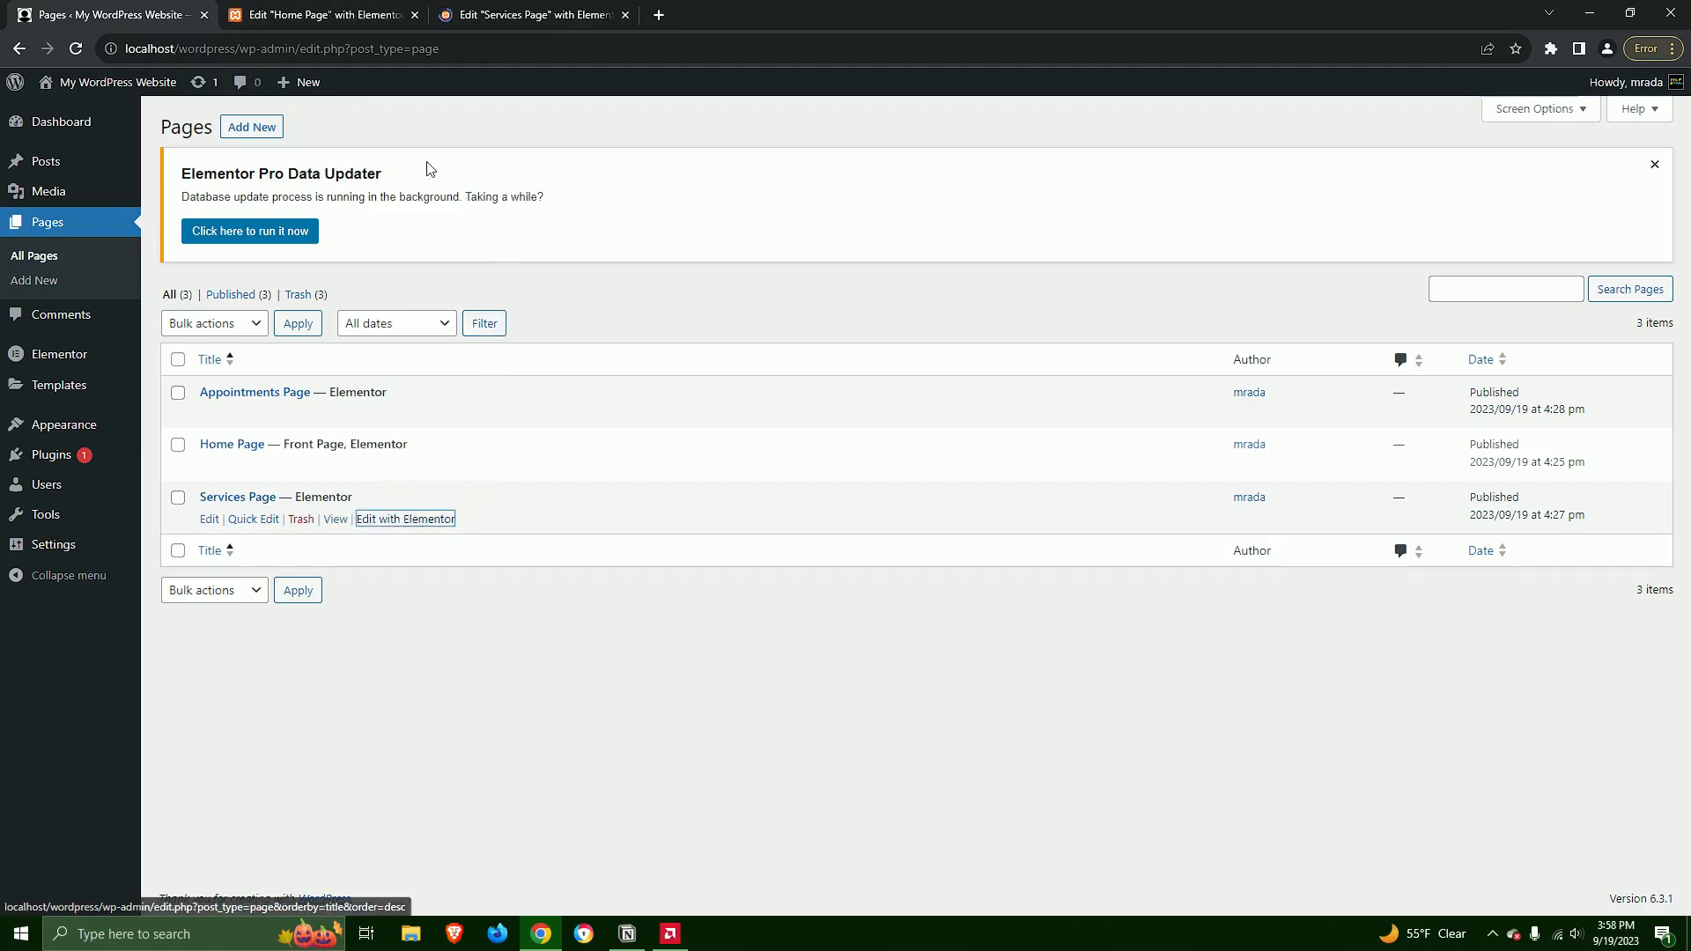
click(340, 17)
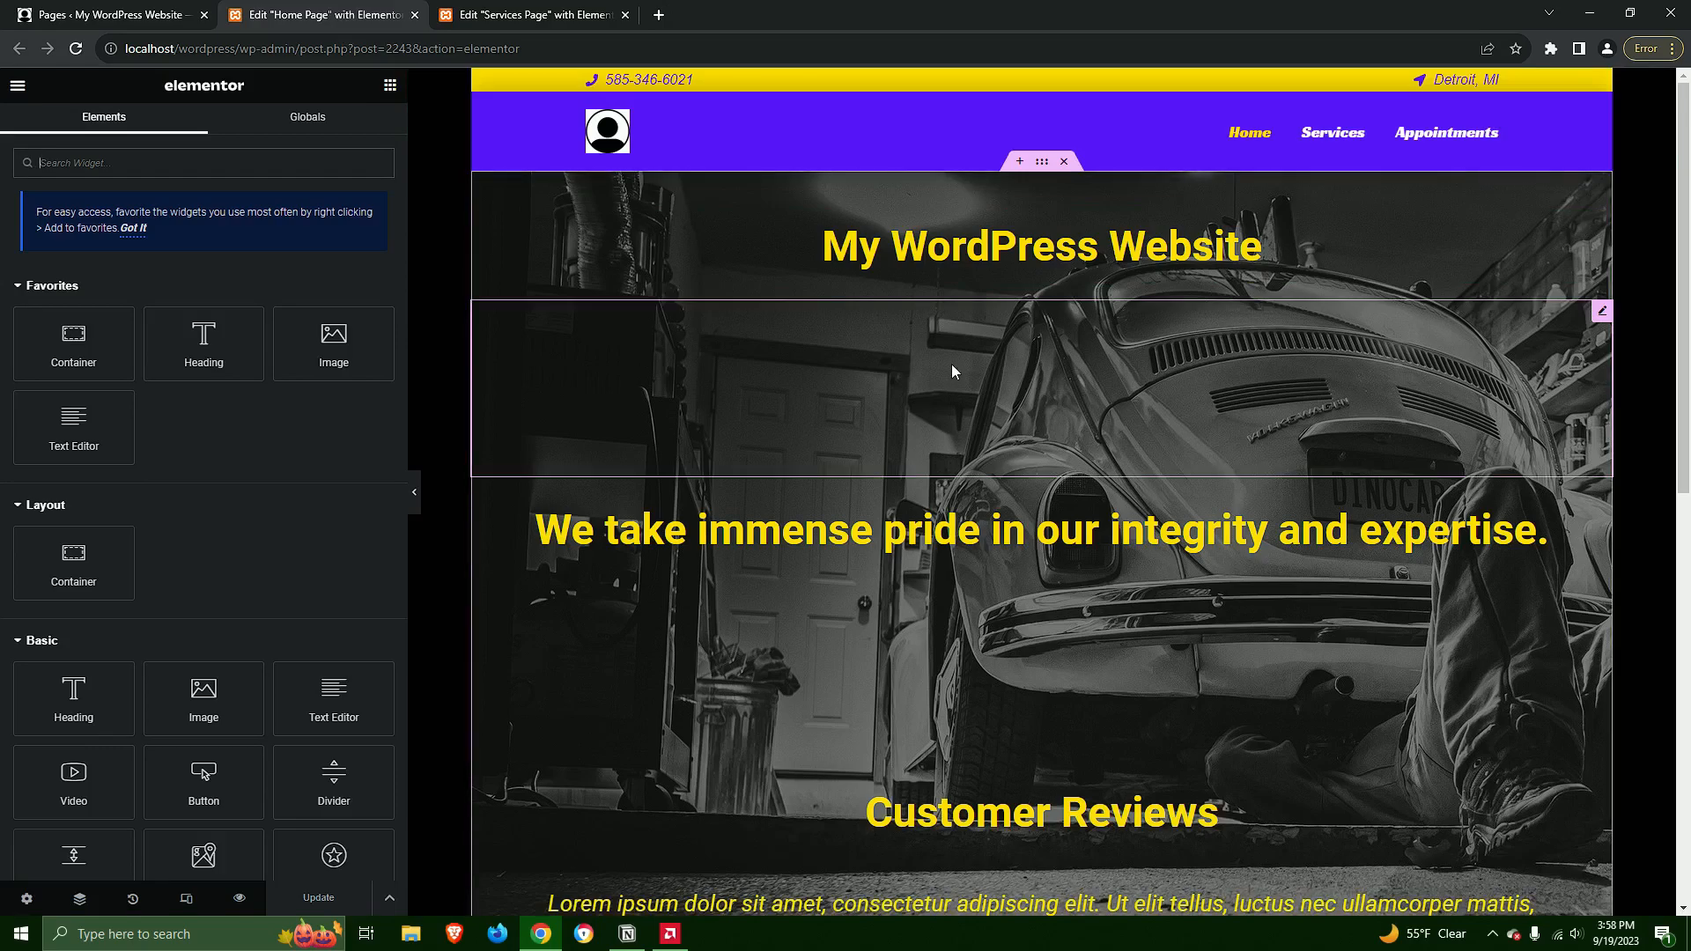
Replace the web address on the home page's View Our Services button with an Internal URL dynamic link
scroll(946, 378, down, 5)
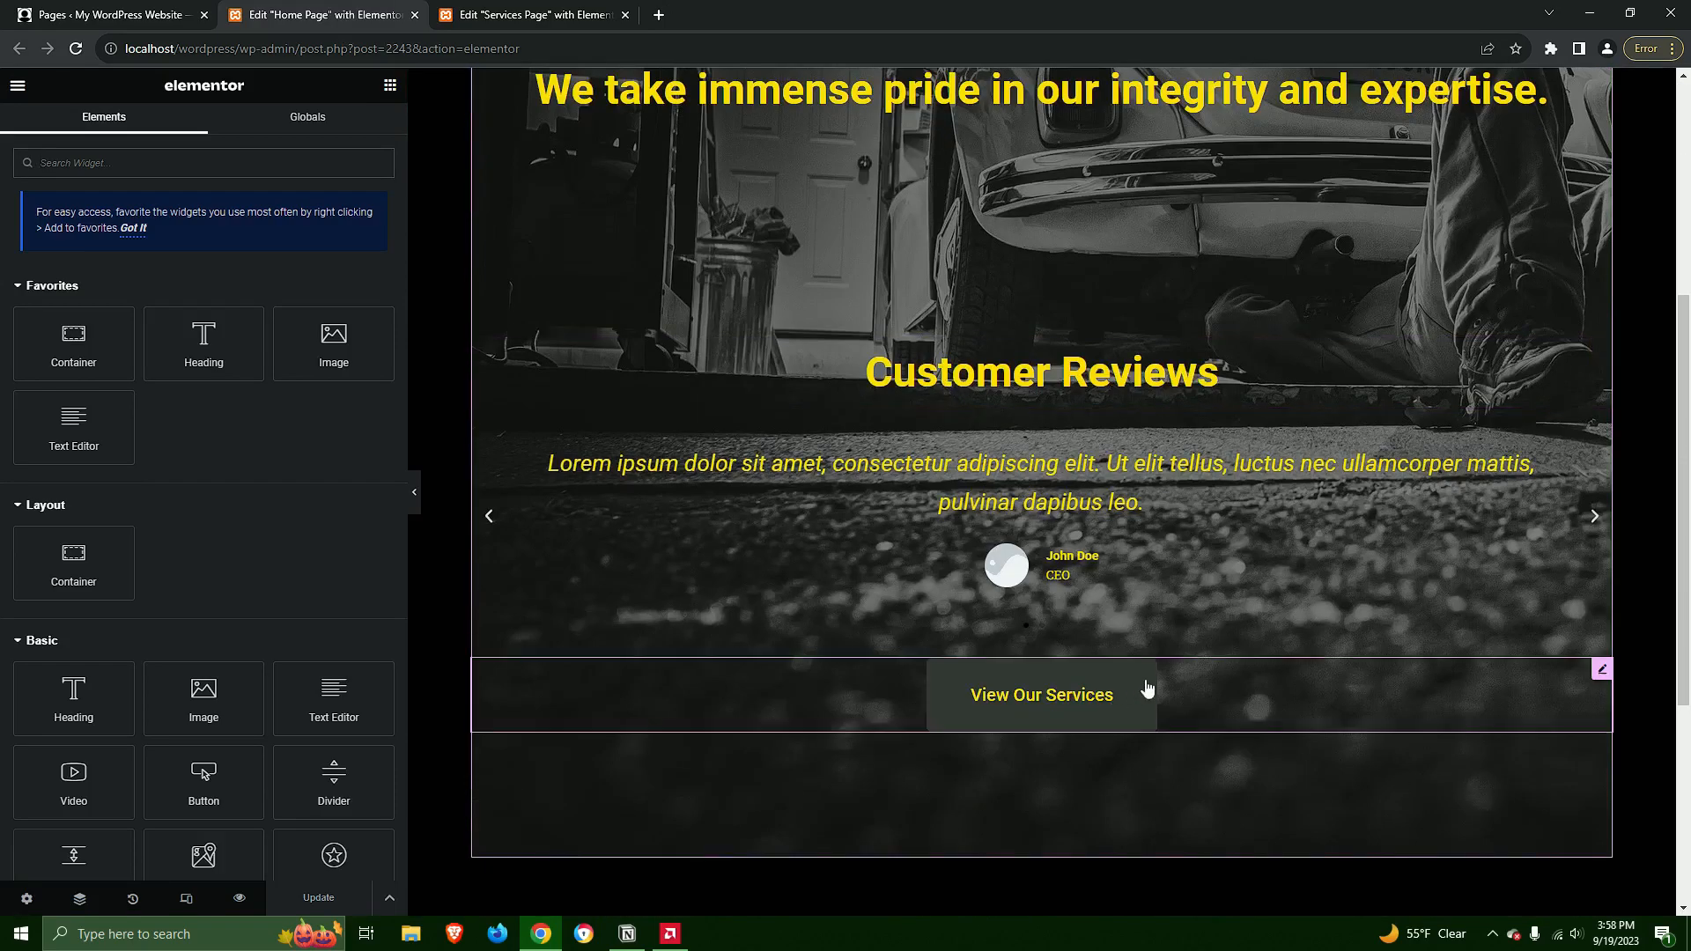
click(1124, 694)
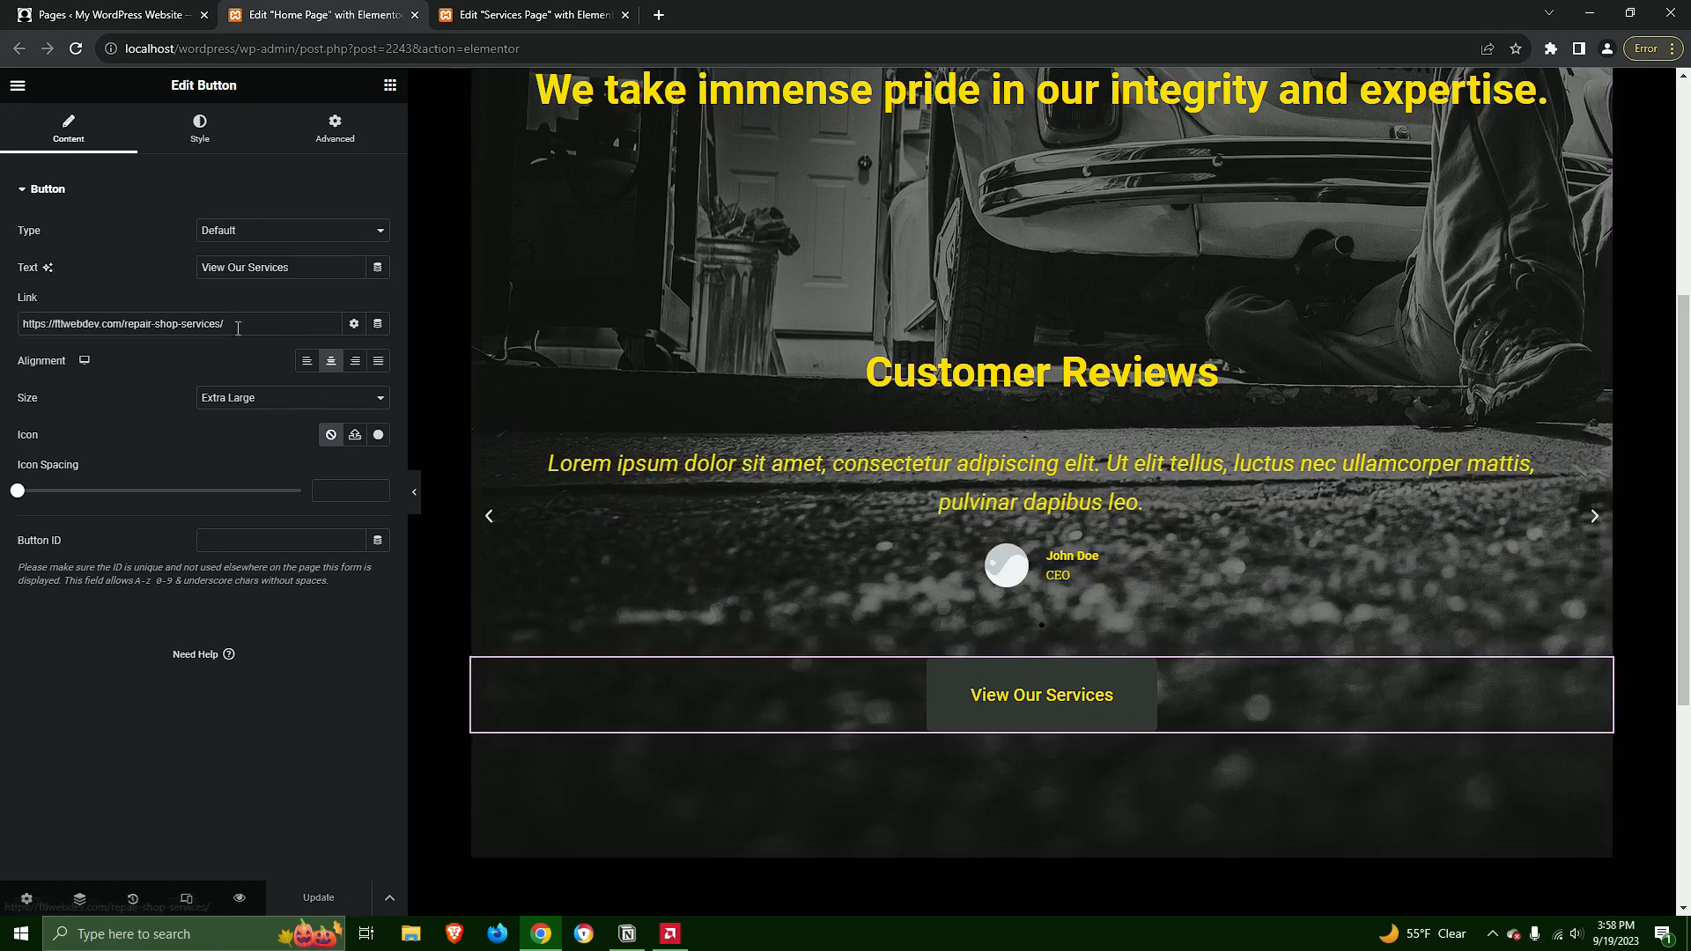
drag(240, 332, 23, 333)
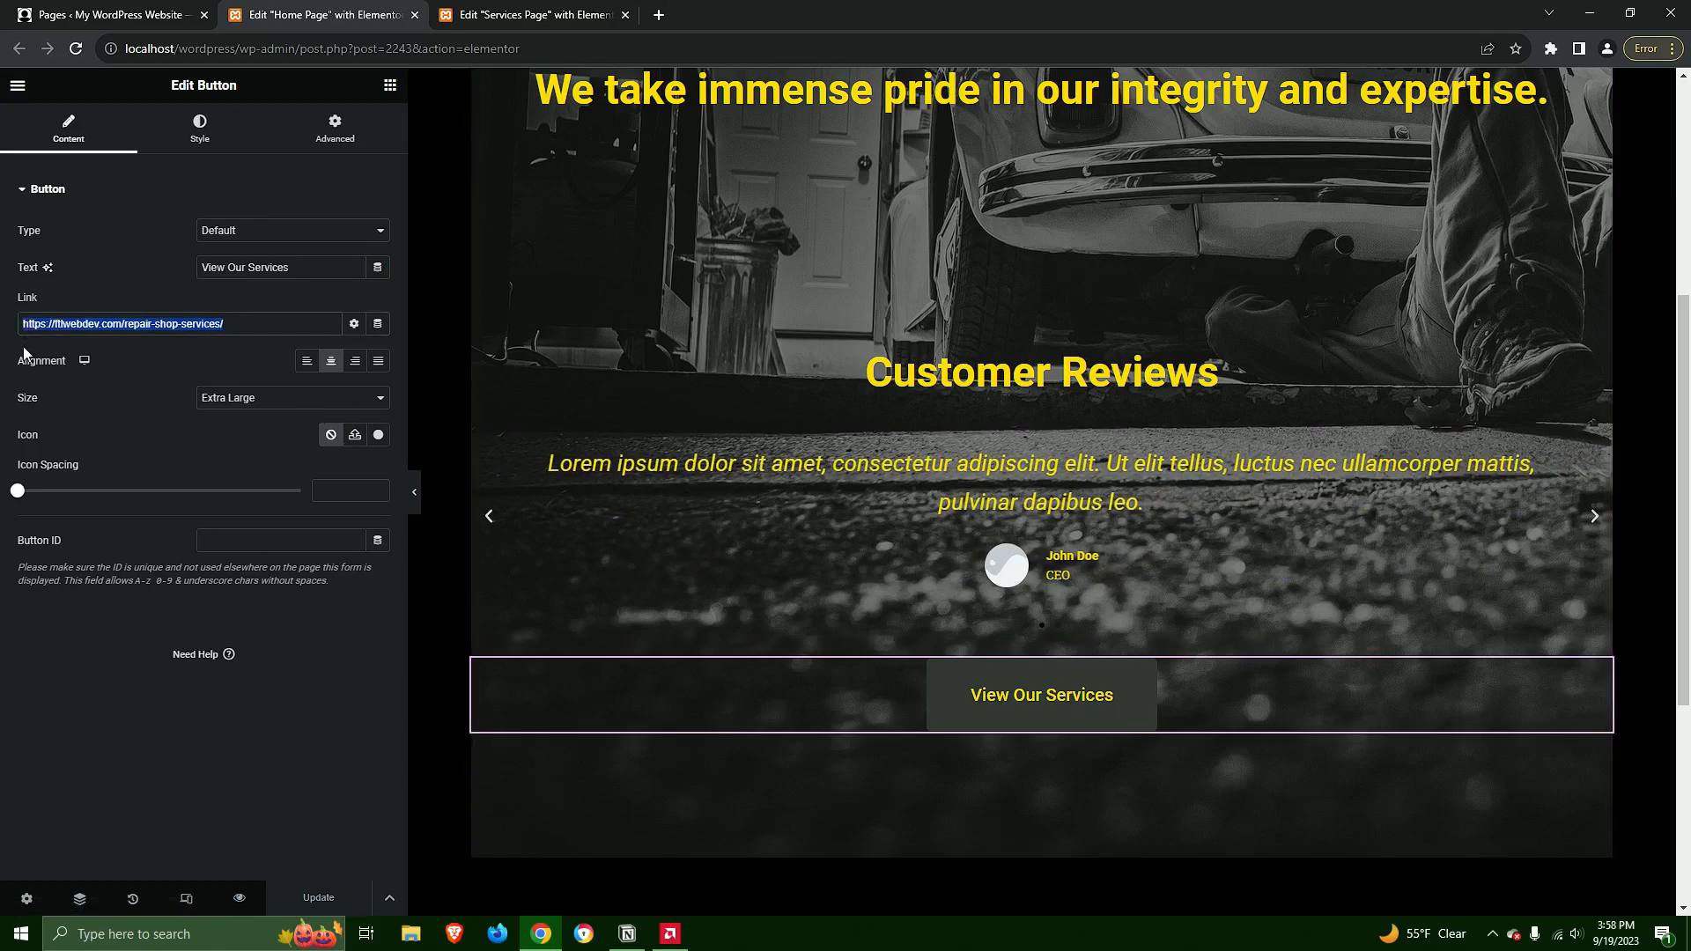
key(BackSpace)
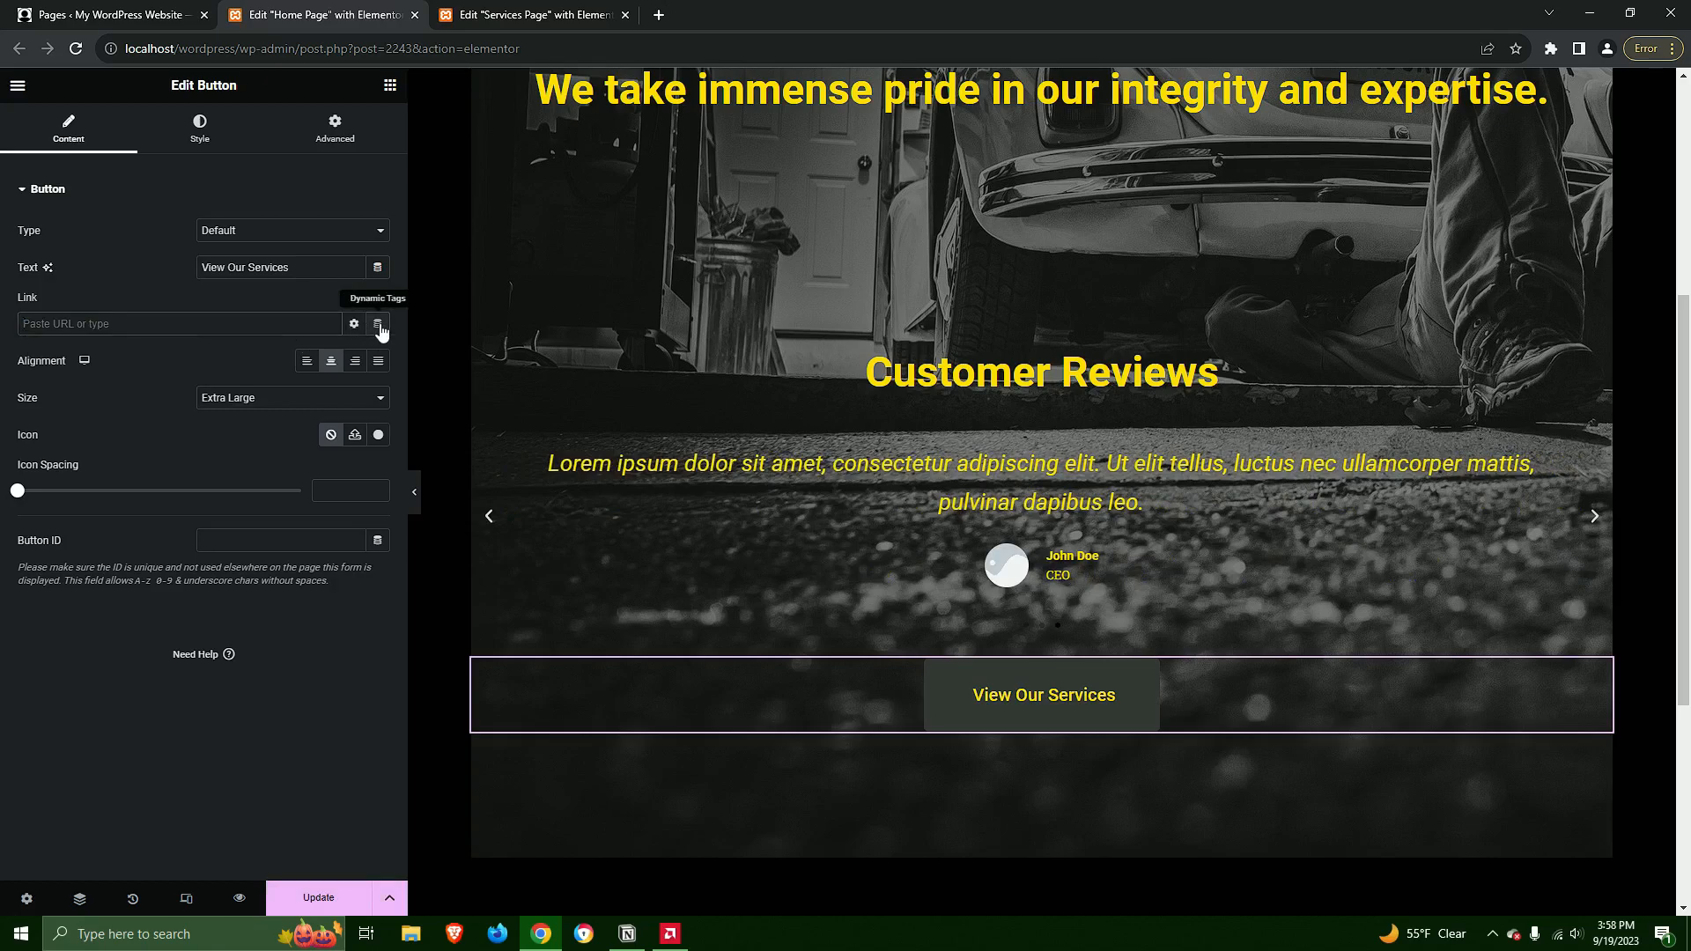
click(379, 326)
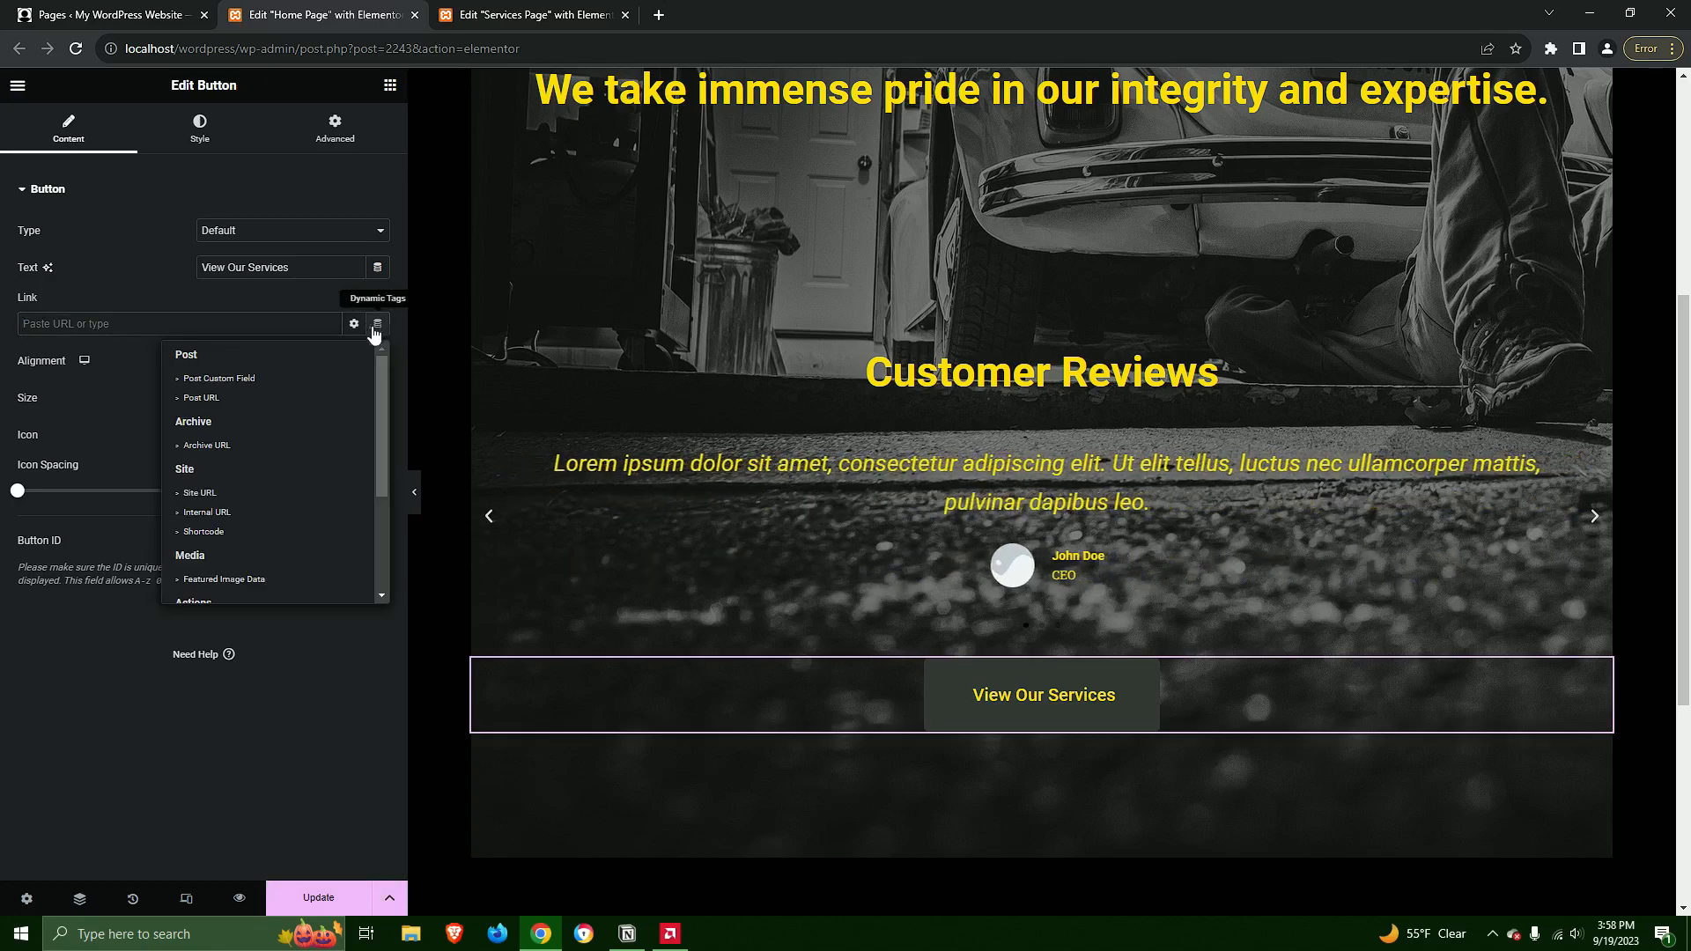
click(211, 512)
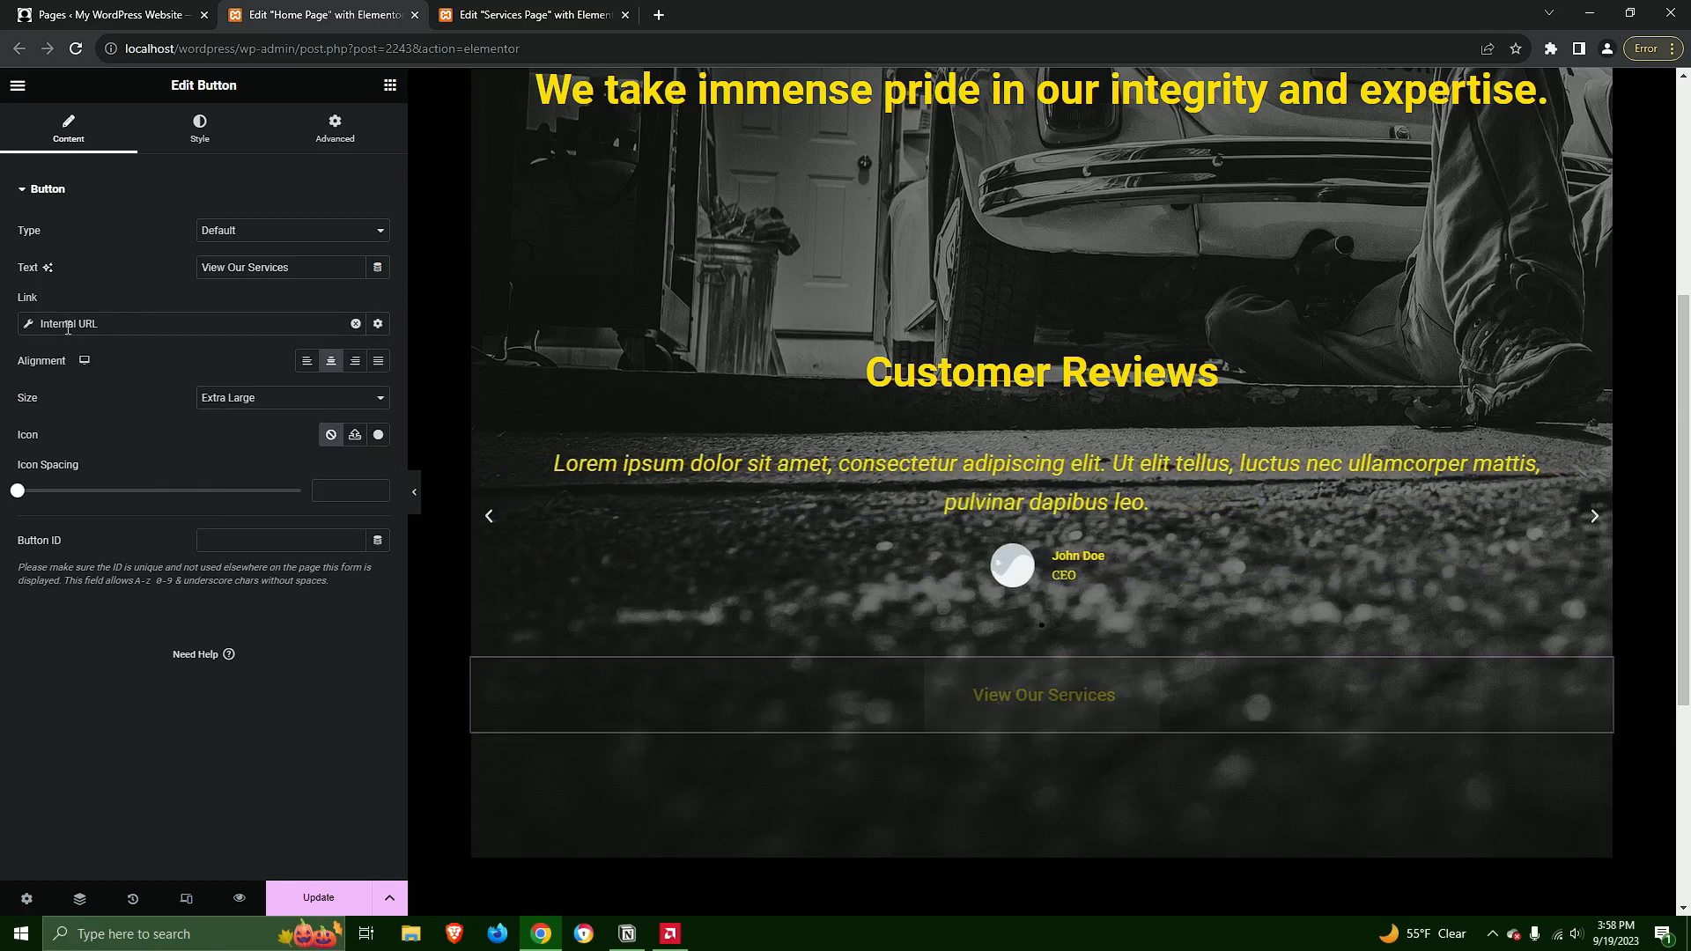
Point the View Our Services button's internal link to the Services Page as Content type, and save the home page
click(145, 407)
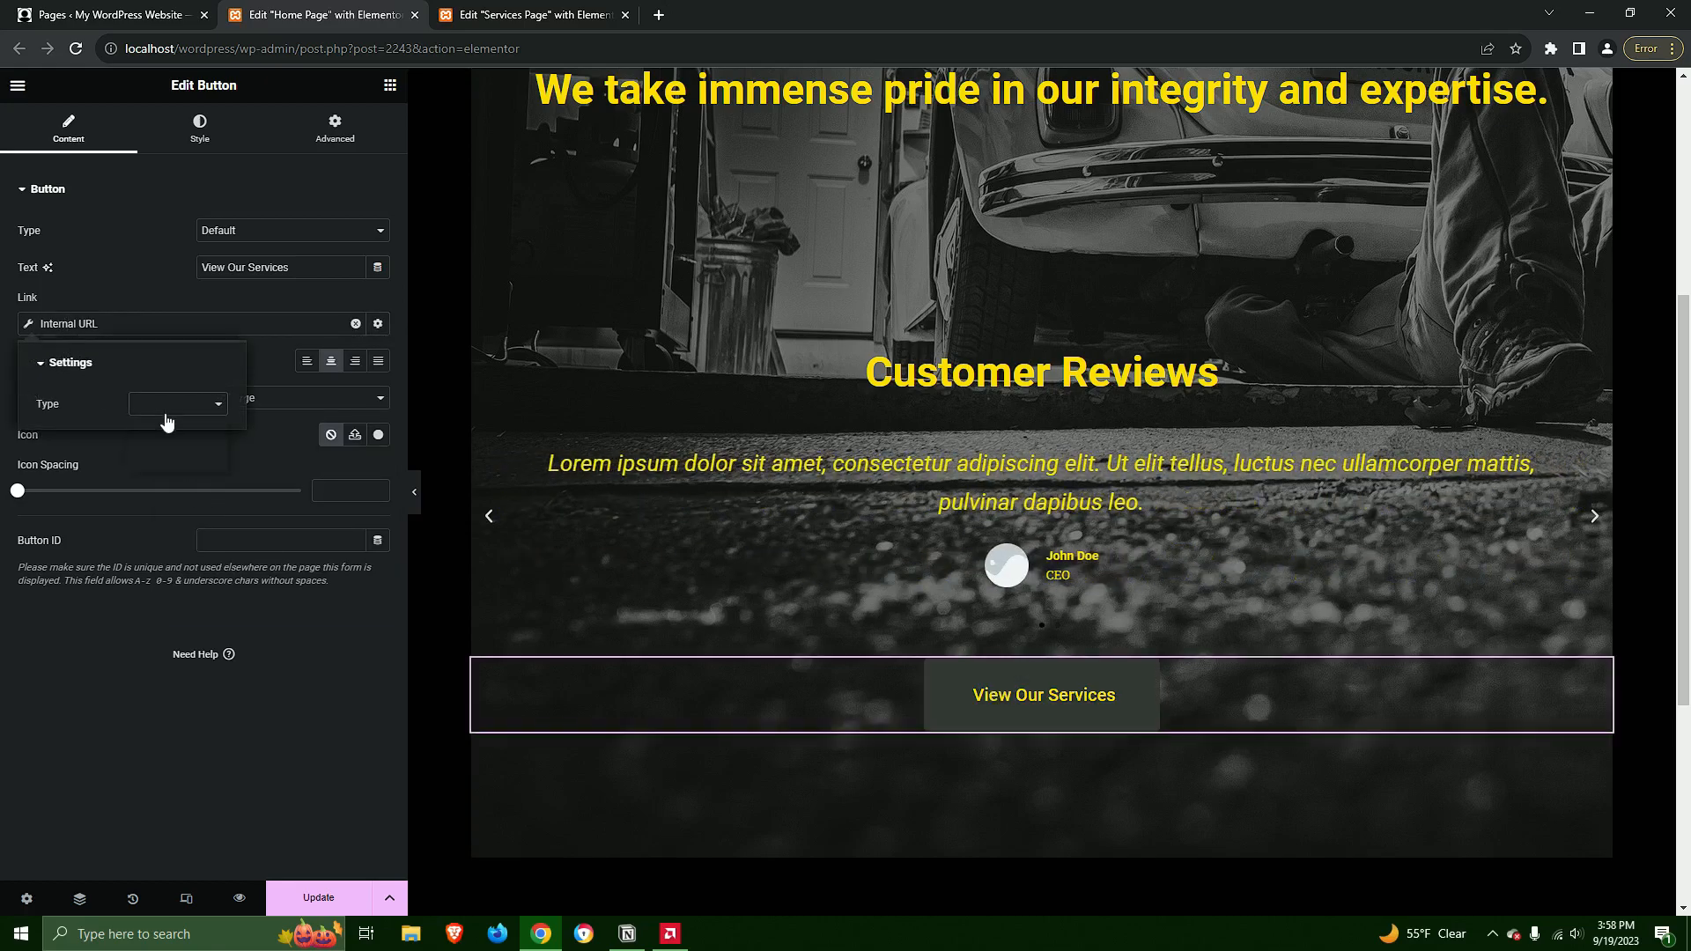
click(167, 423)
click(118, 460)
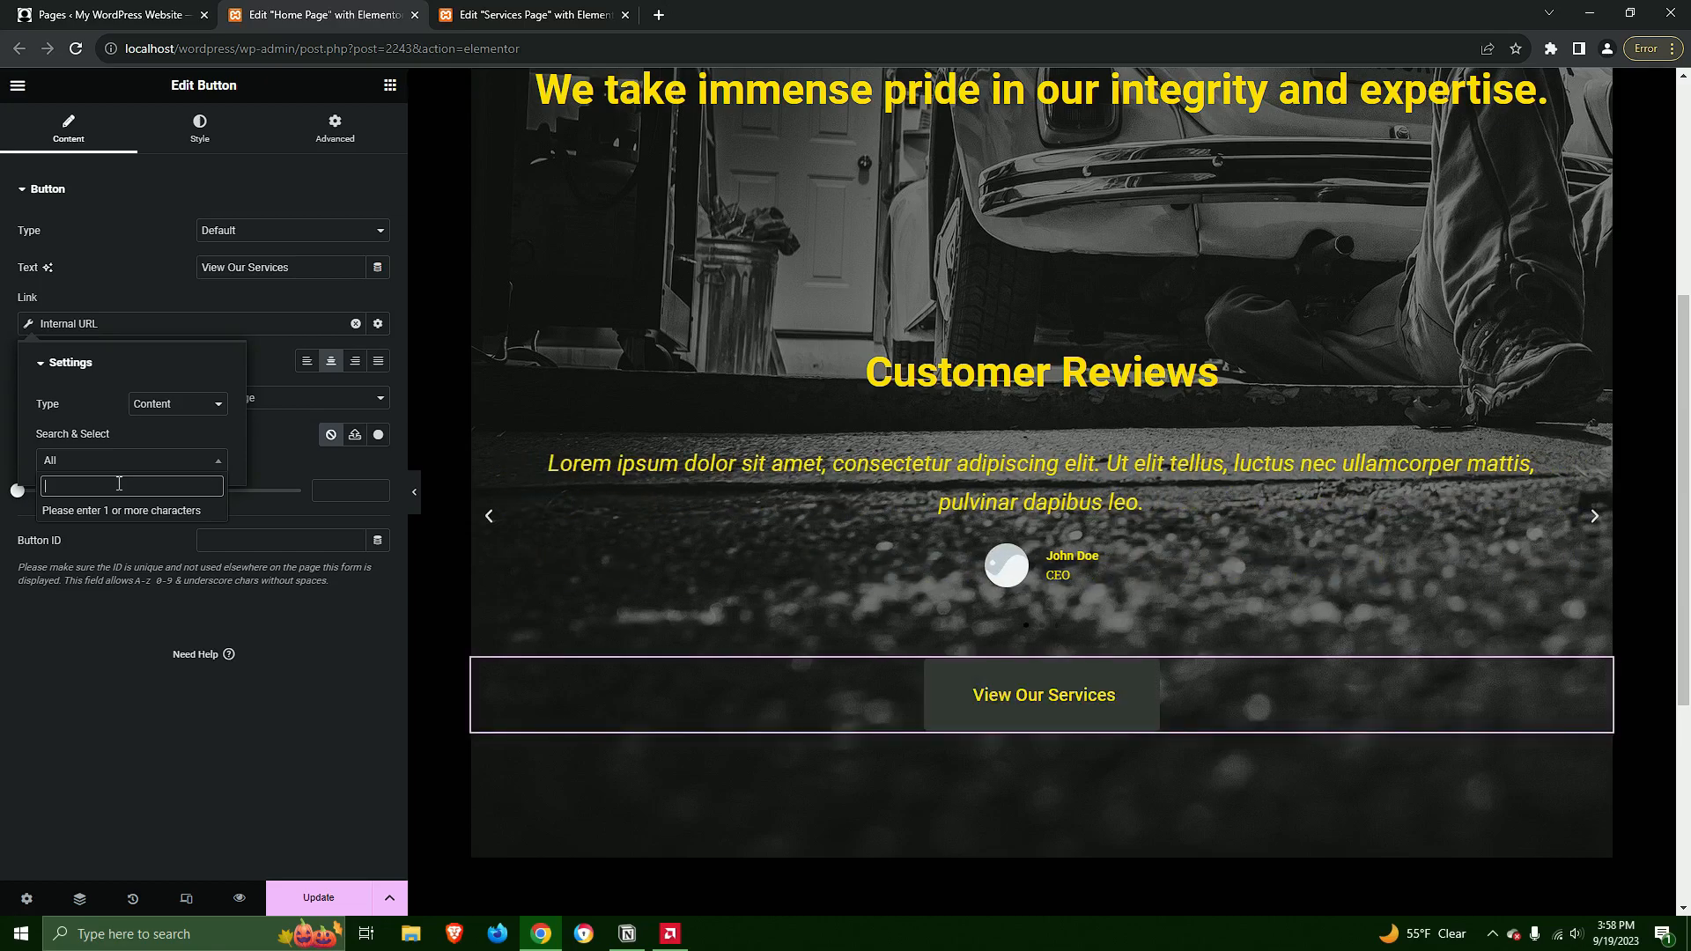
text(servic)
click(107, 513)
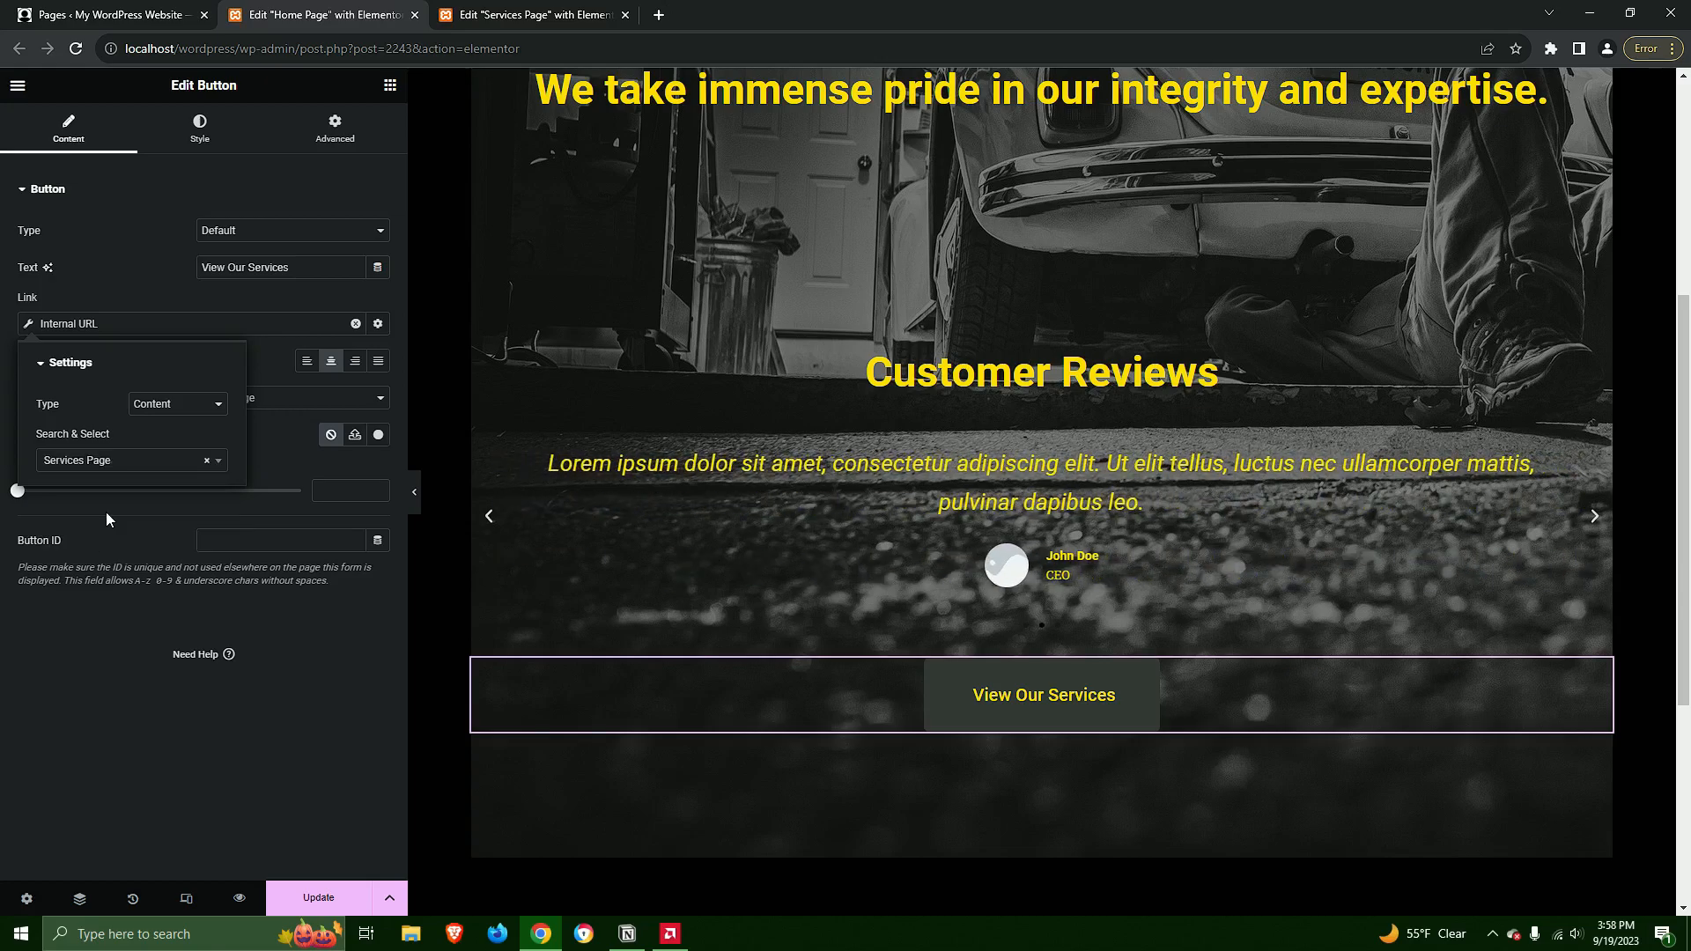
click(267, 455)
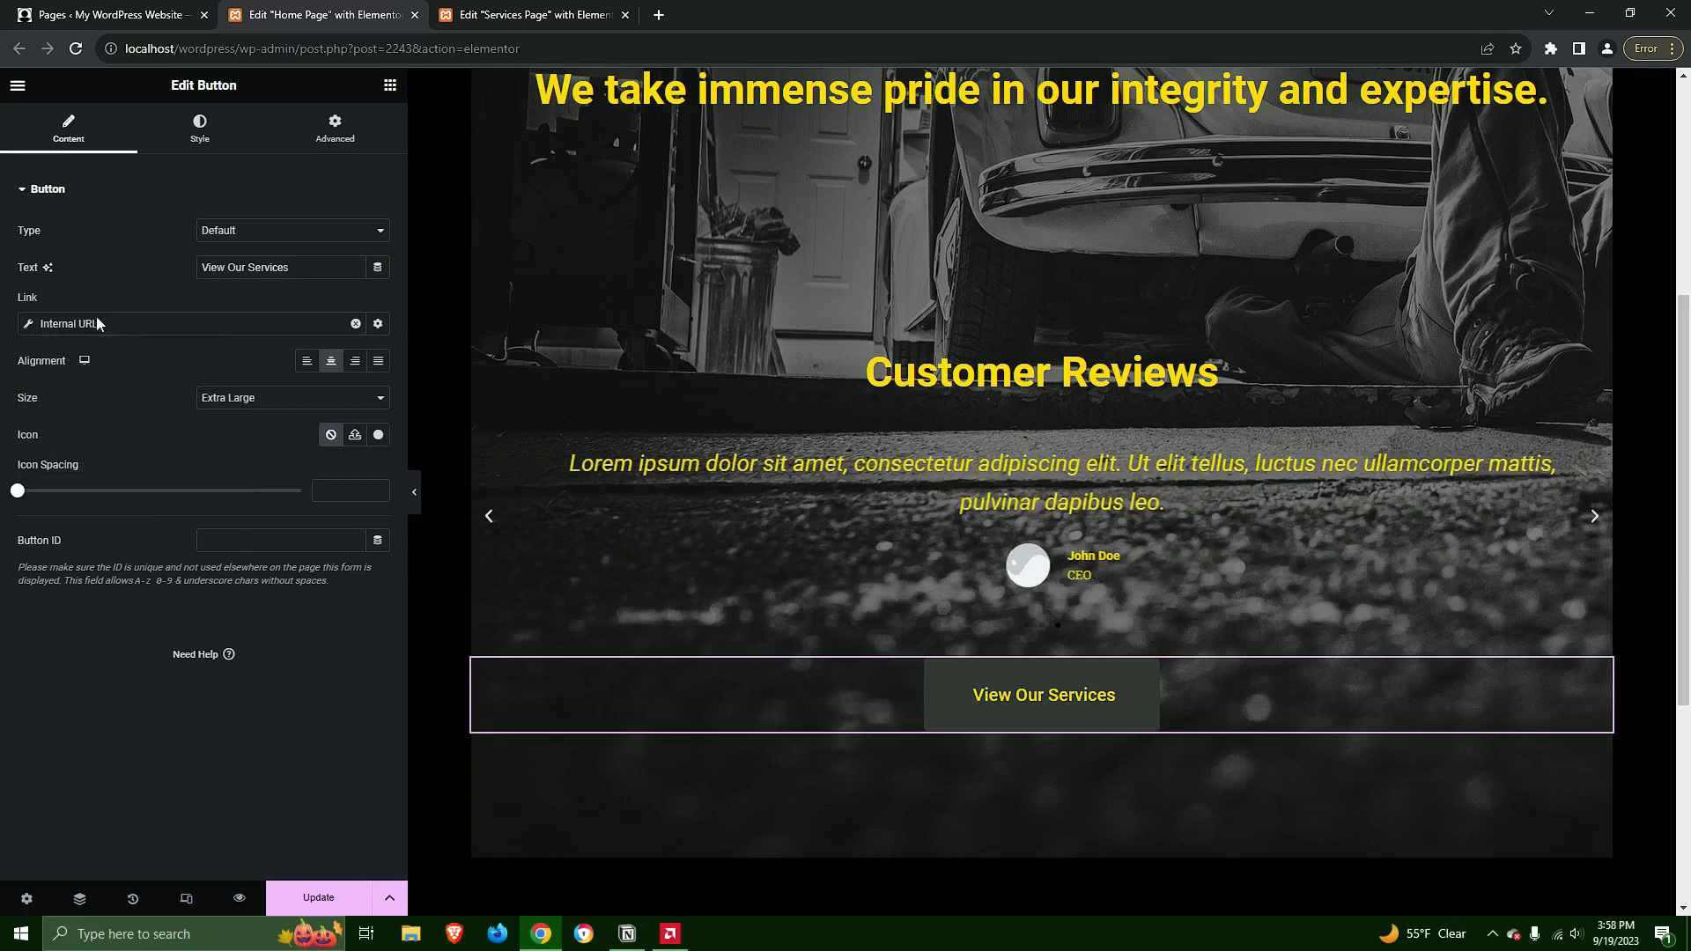
click(54, 326)
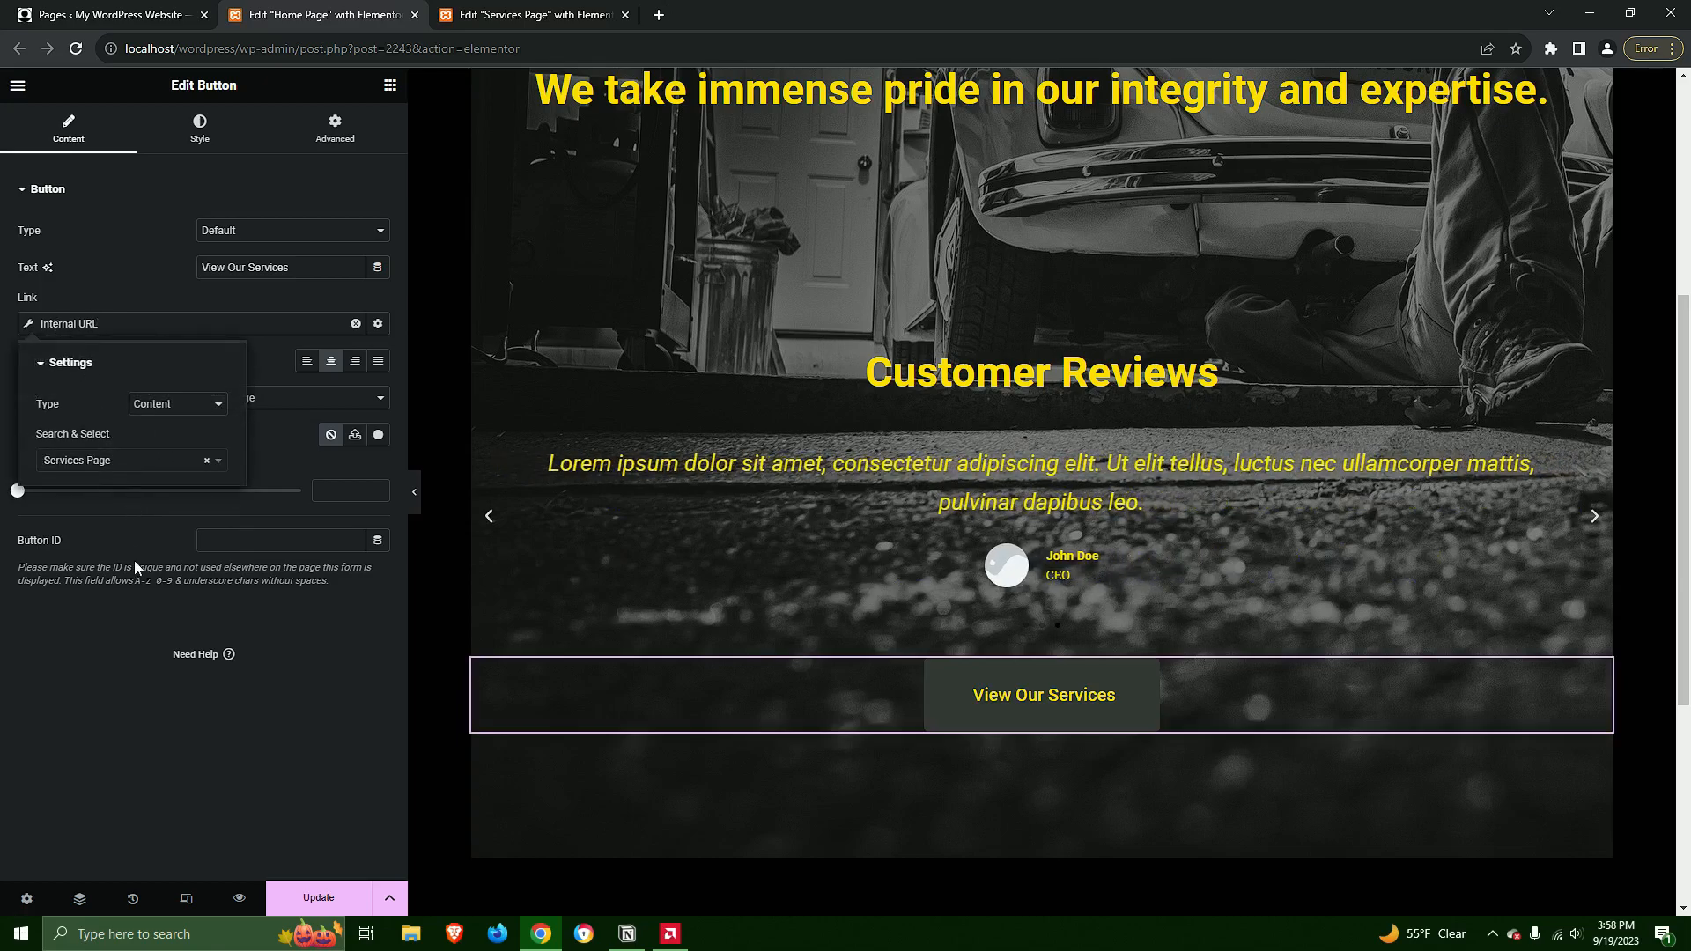
click(213, 758)
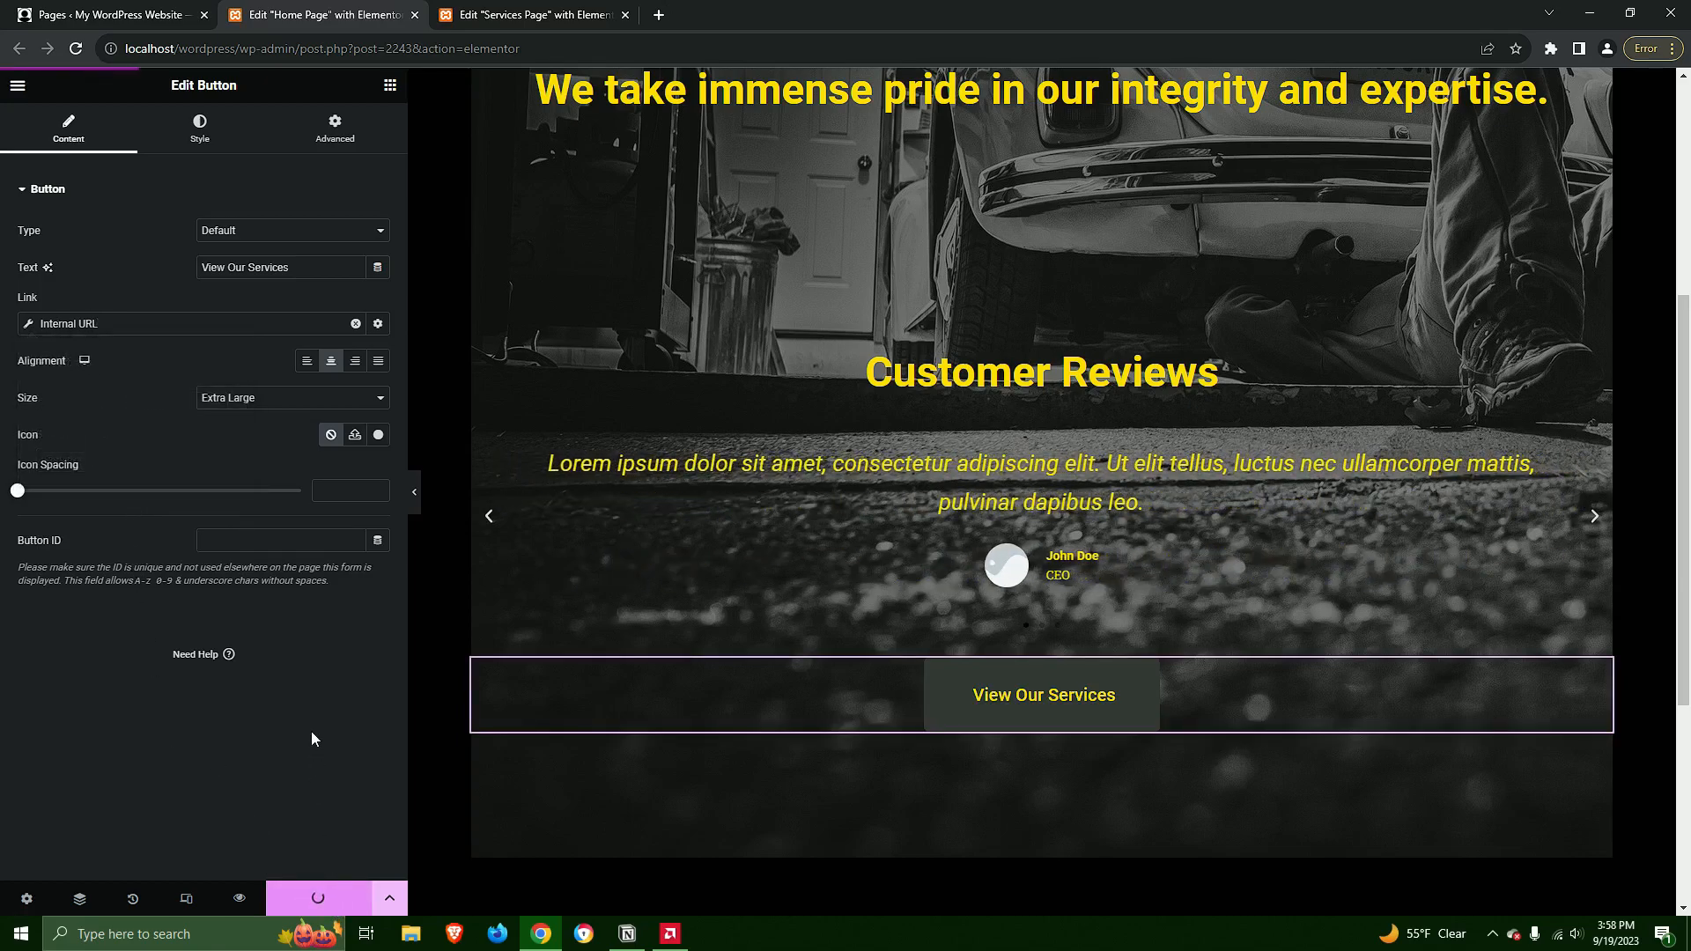
key(ctrl+s)
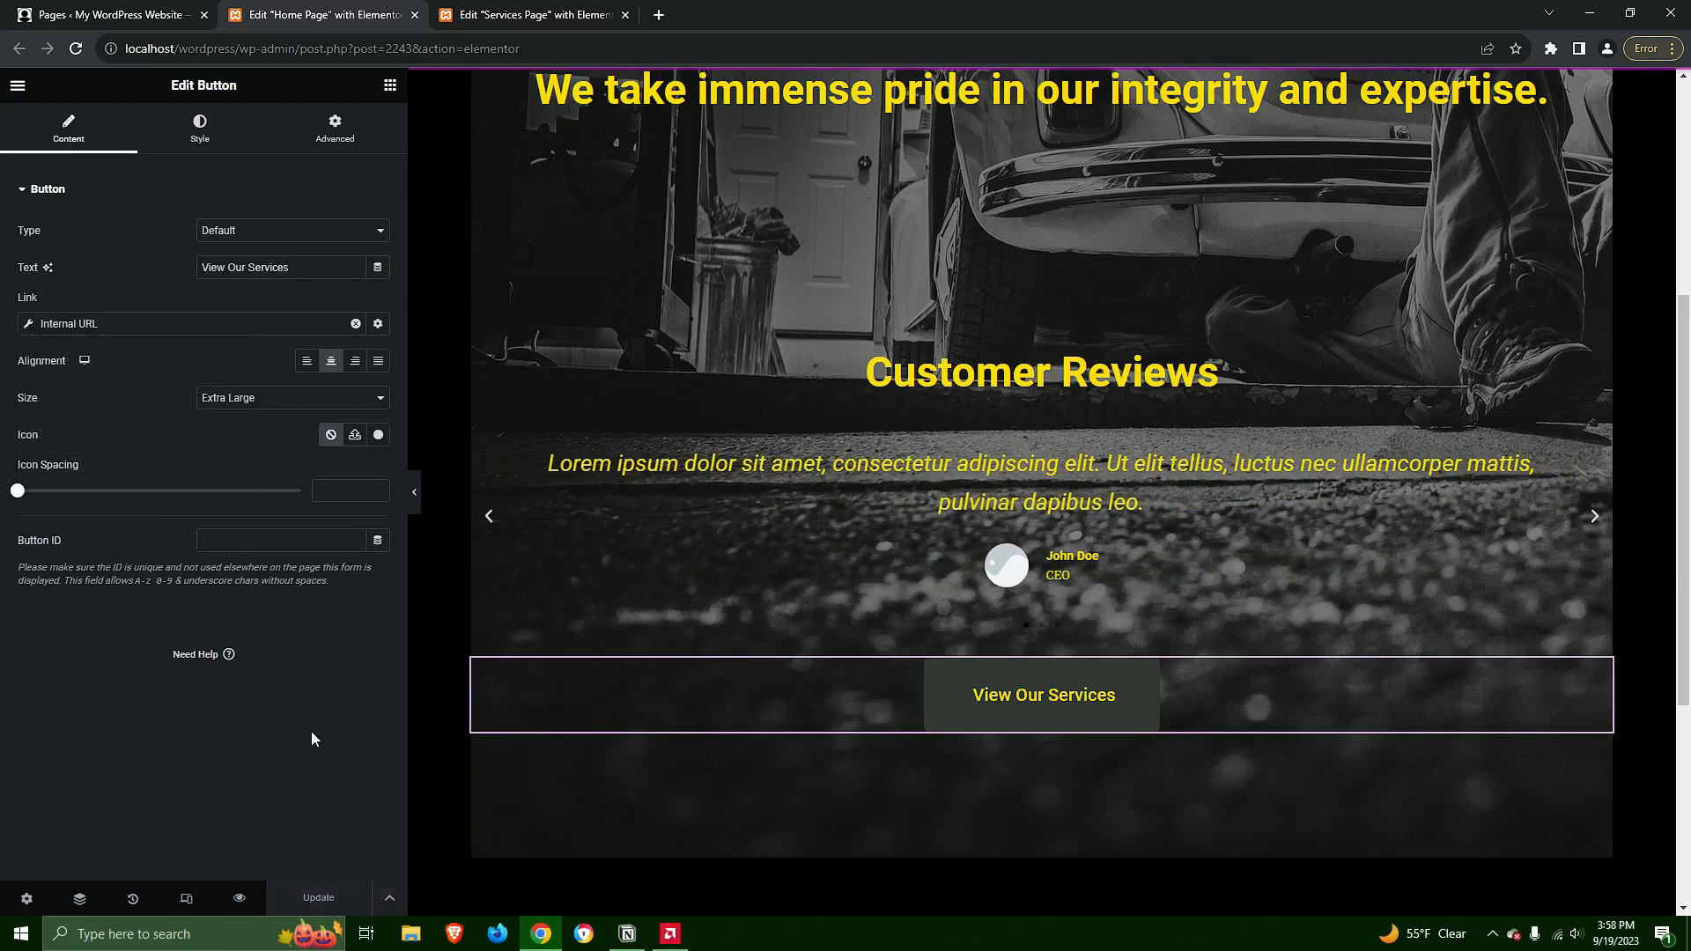
Switch to the Services Page editor and open its footer for editing
click(535, 15)
scroll(1251, 431, down, 10)
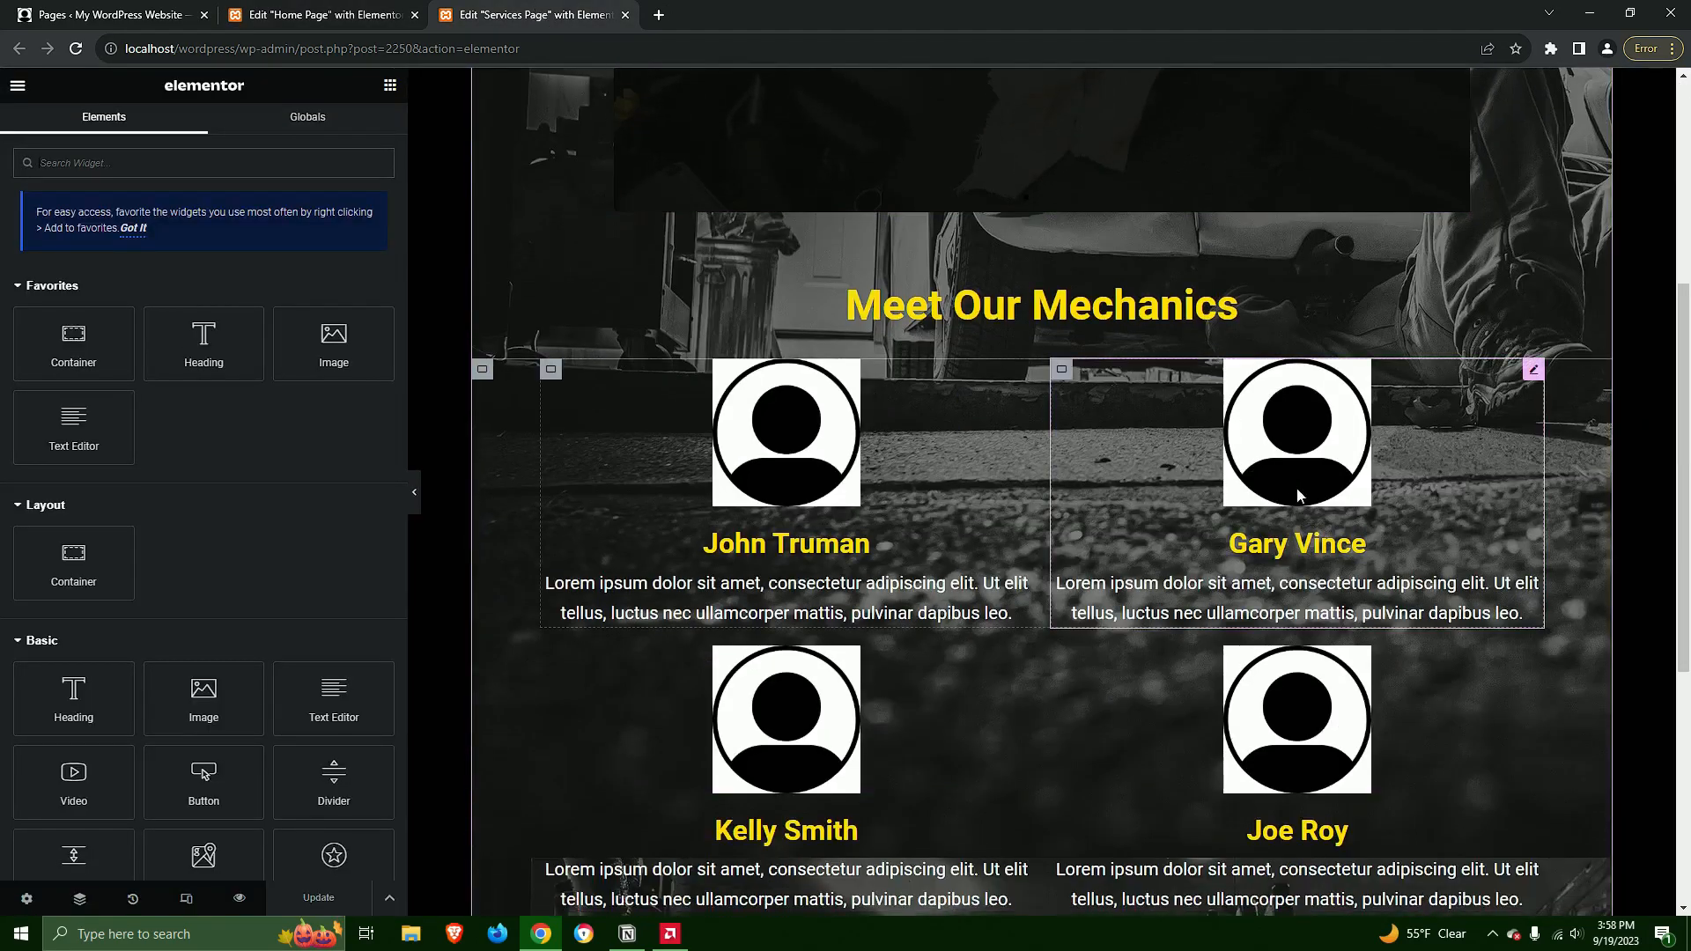
scroll(1328, 567, down, 1)
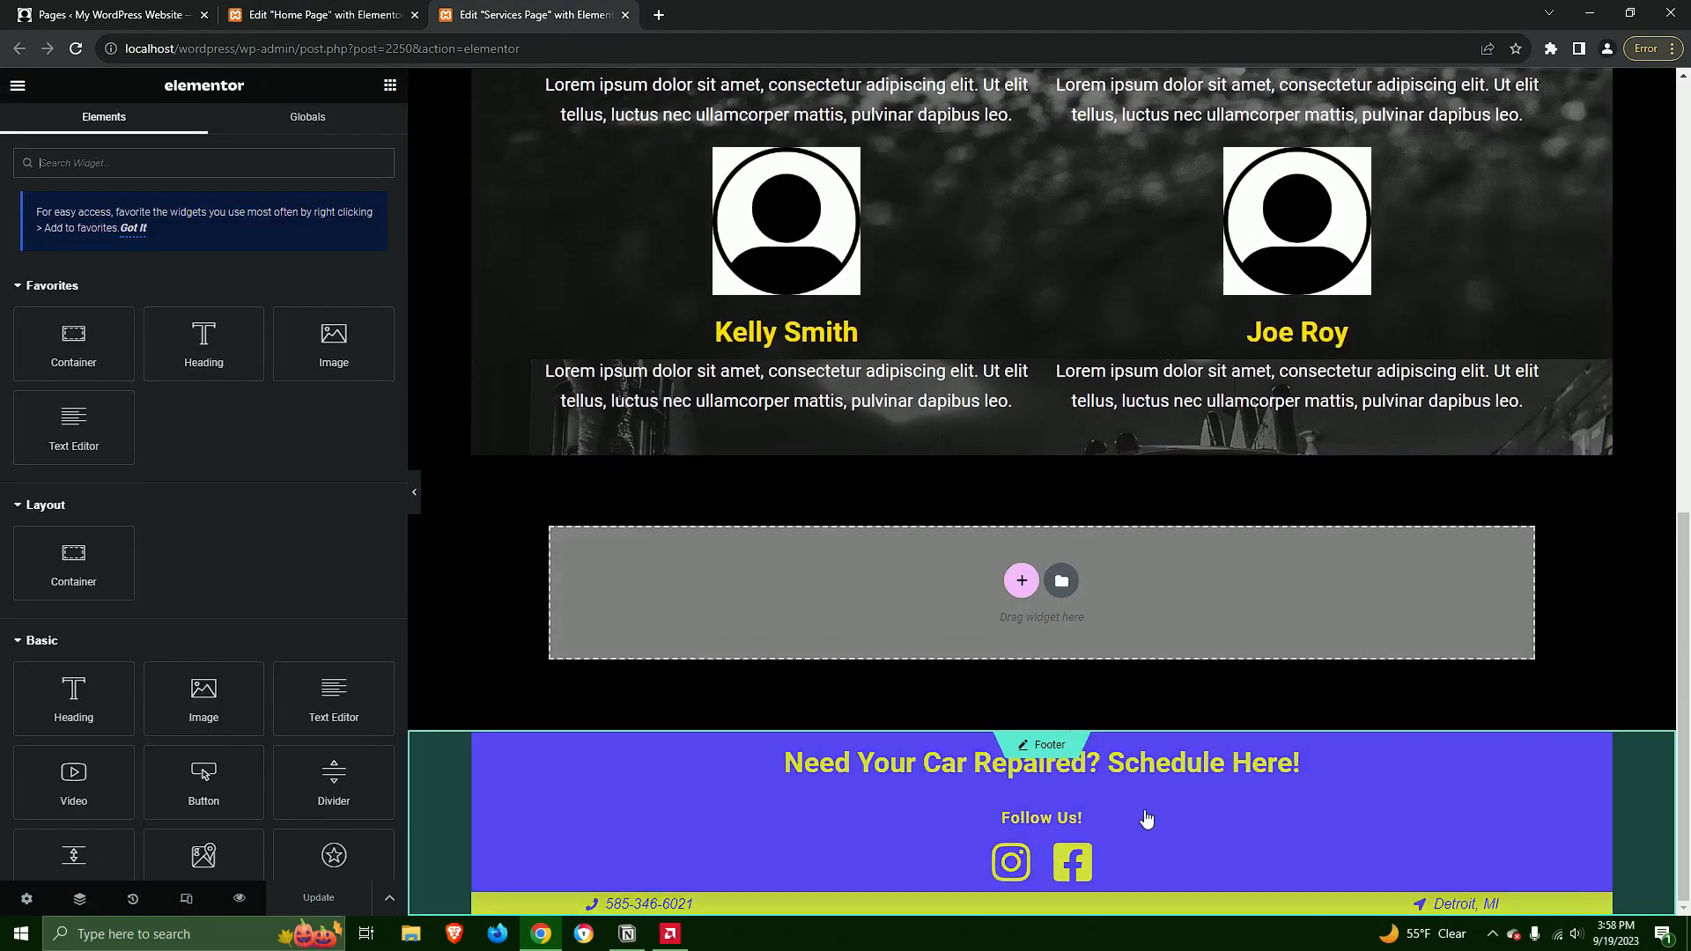
click(1025, 748)
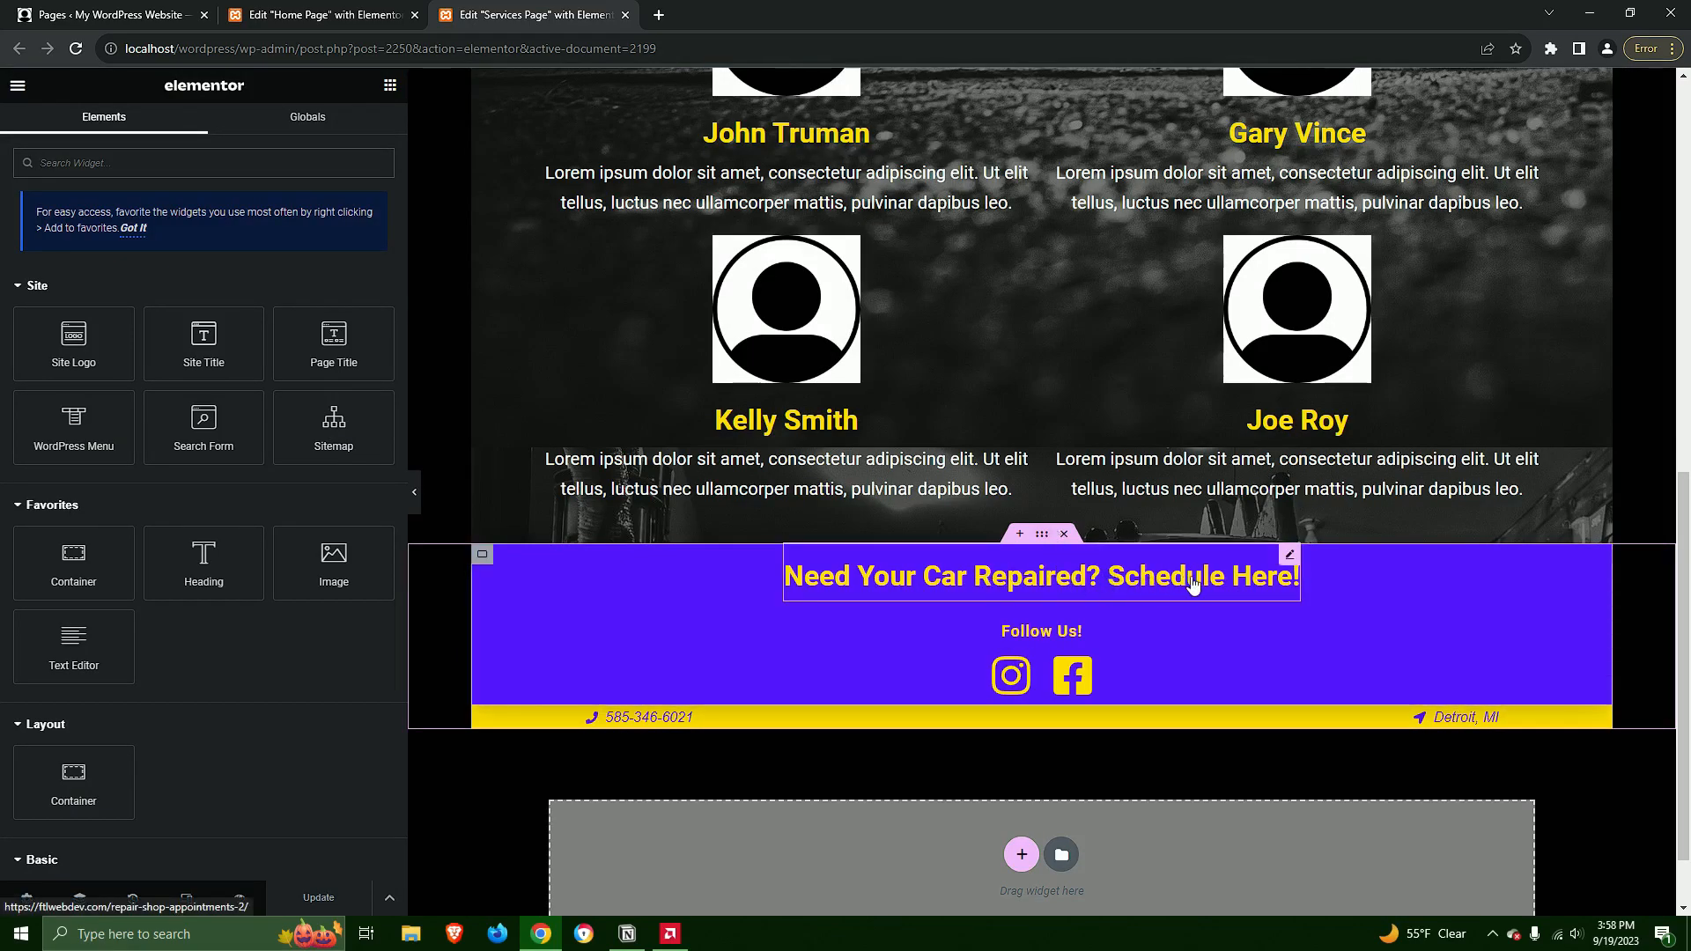
Replace the web address on the footer heading "Need Your Car Repaired? Schedule Here!" with an Internal URL dynamic link
click(1289, 557)
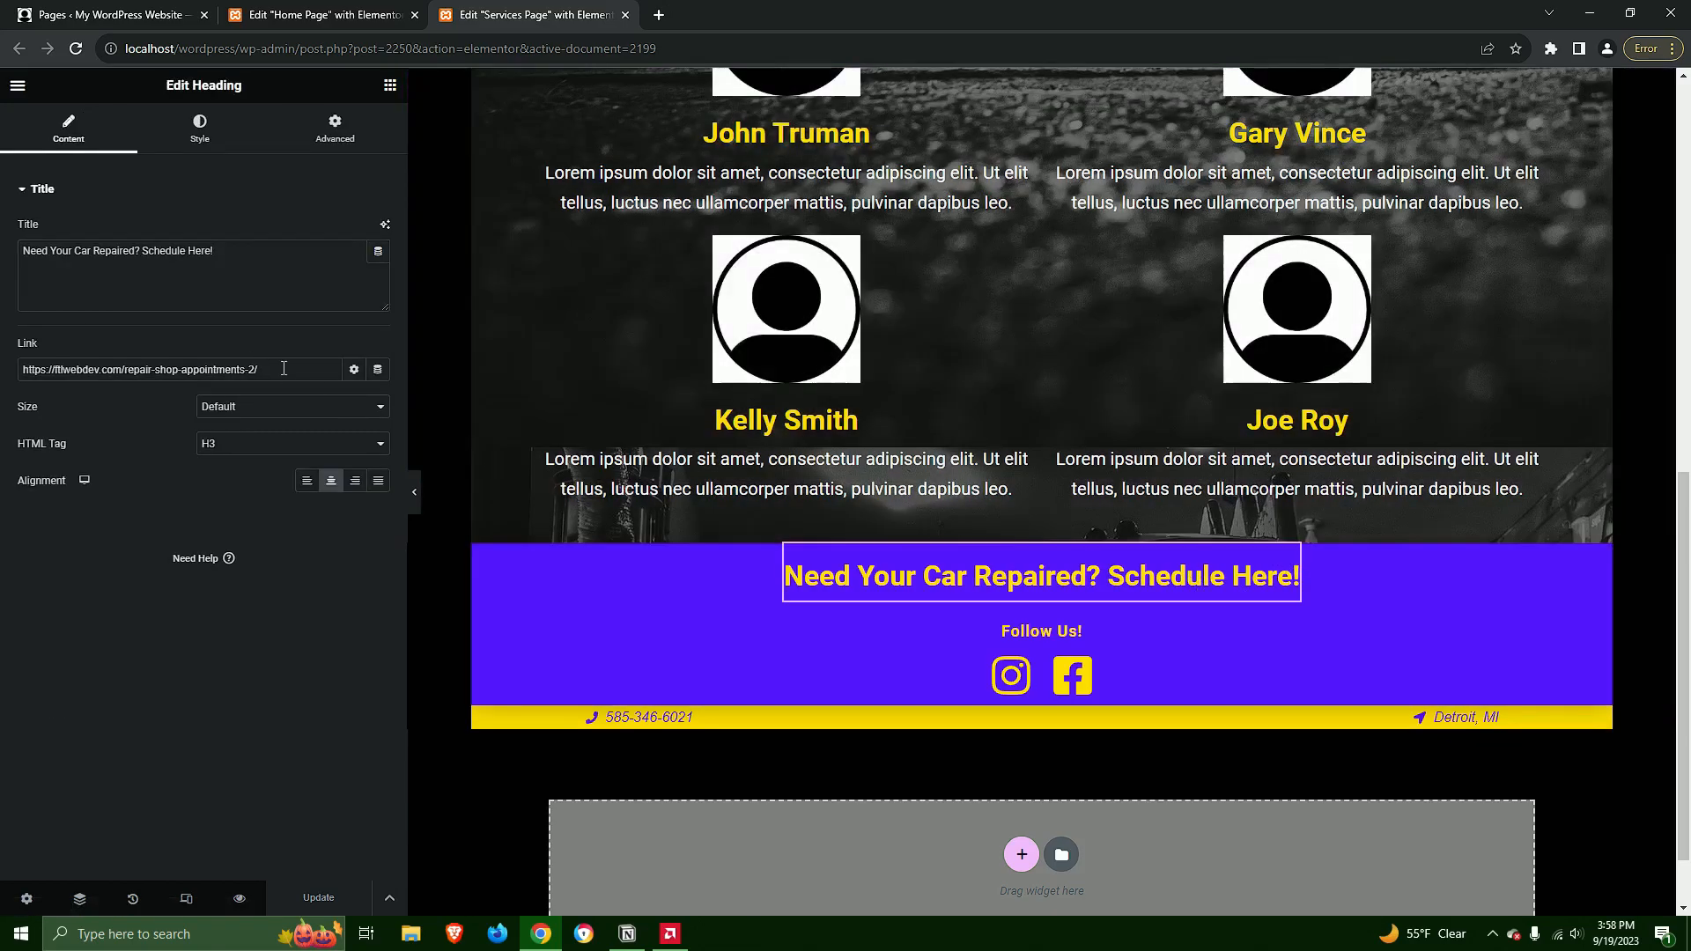
drag(259, 370, 0, 381)
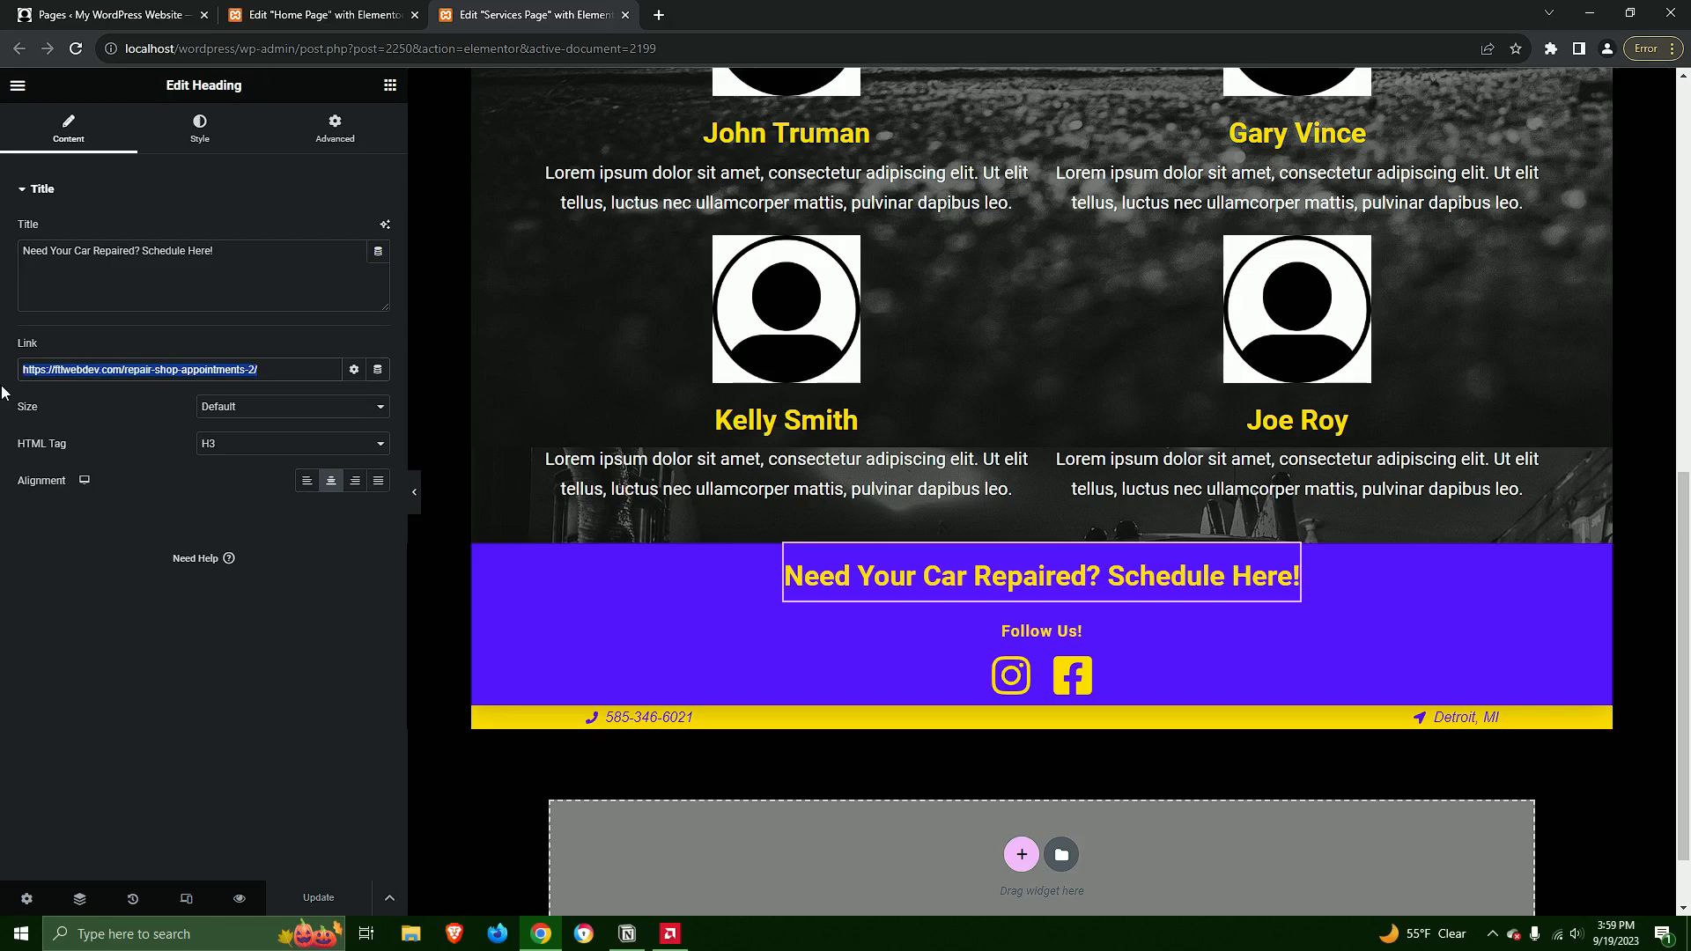
key(BackSpace)
click(378, 371)
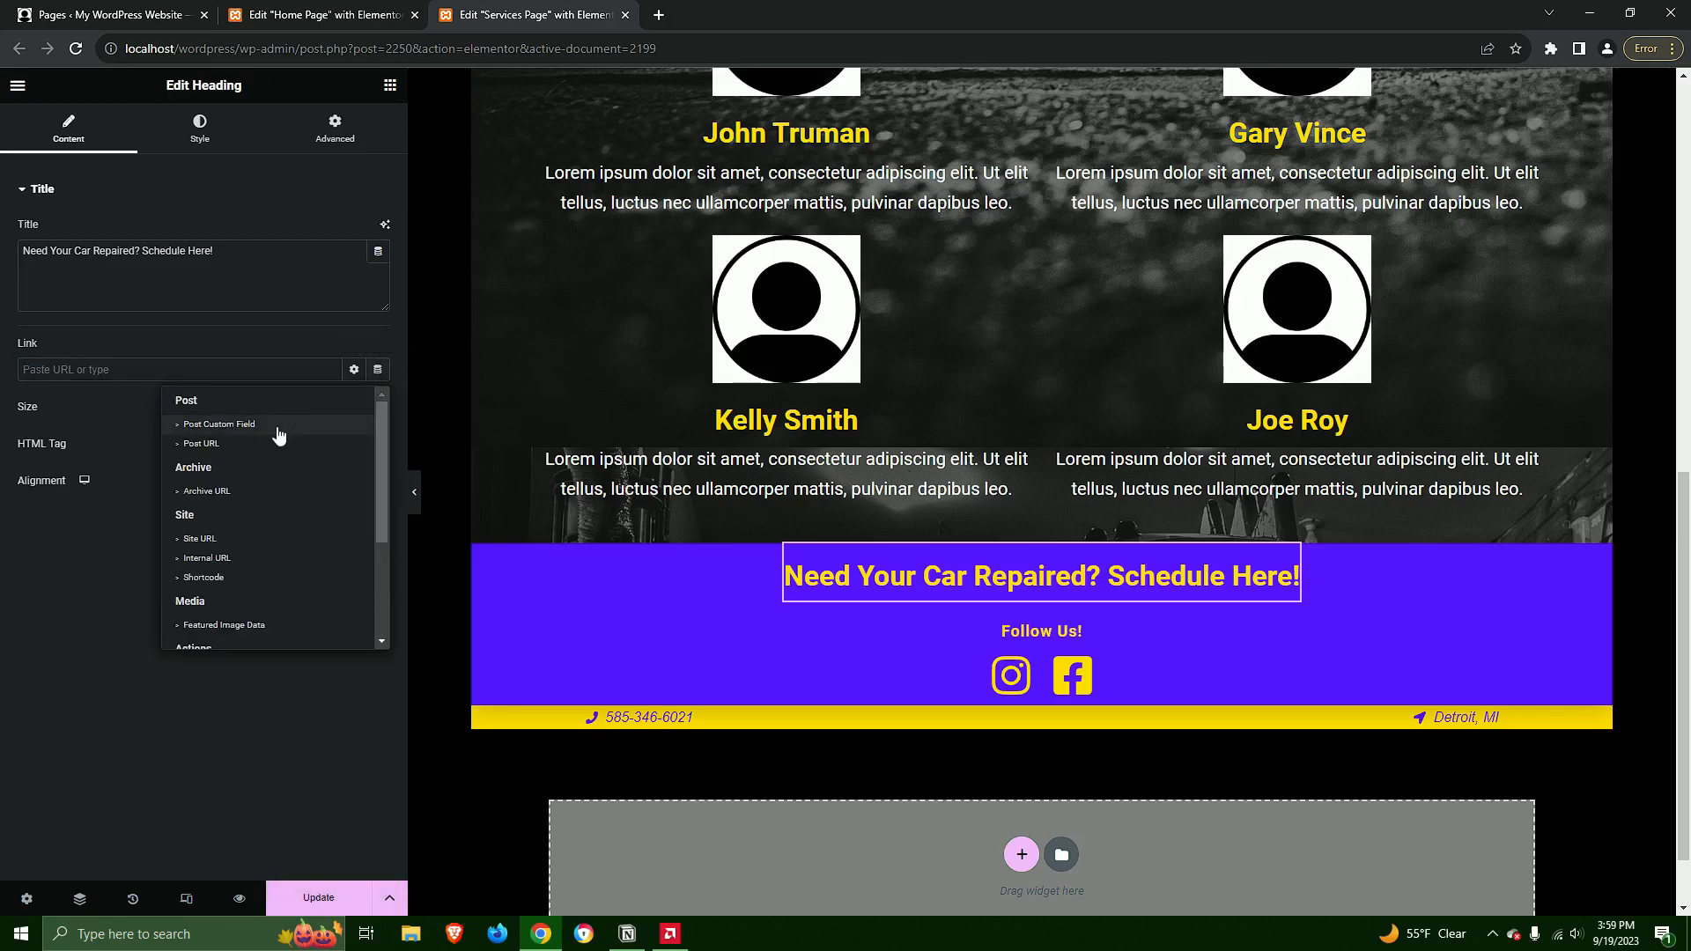
click(210, 560)
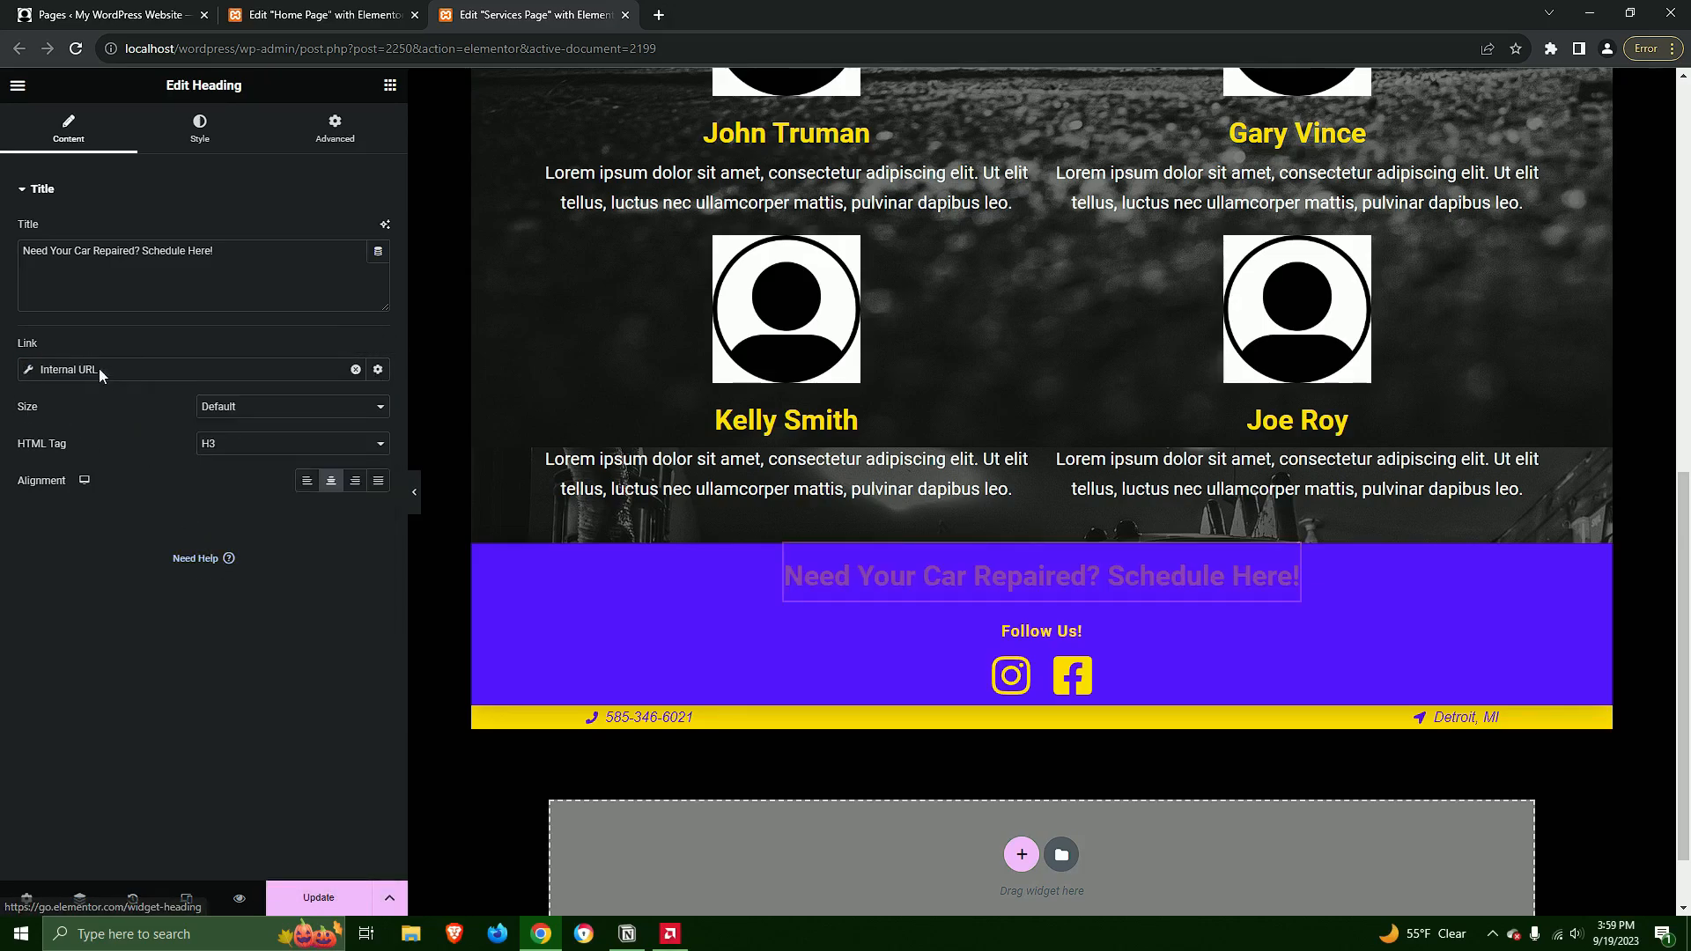
Point the footer heading's internal link to the Appointments Page as Content type, and update the footer
click(159, 451)
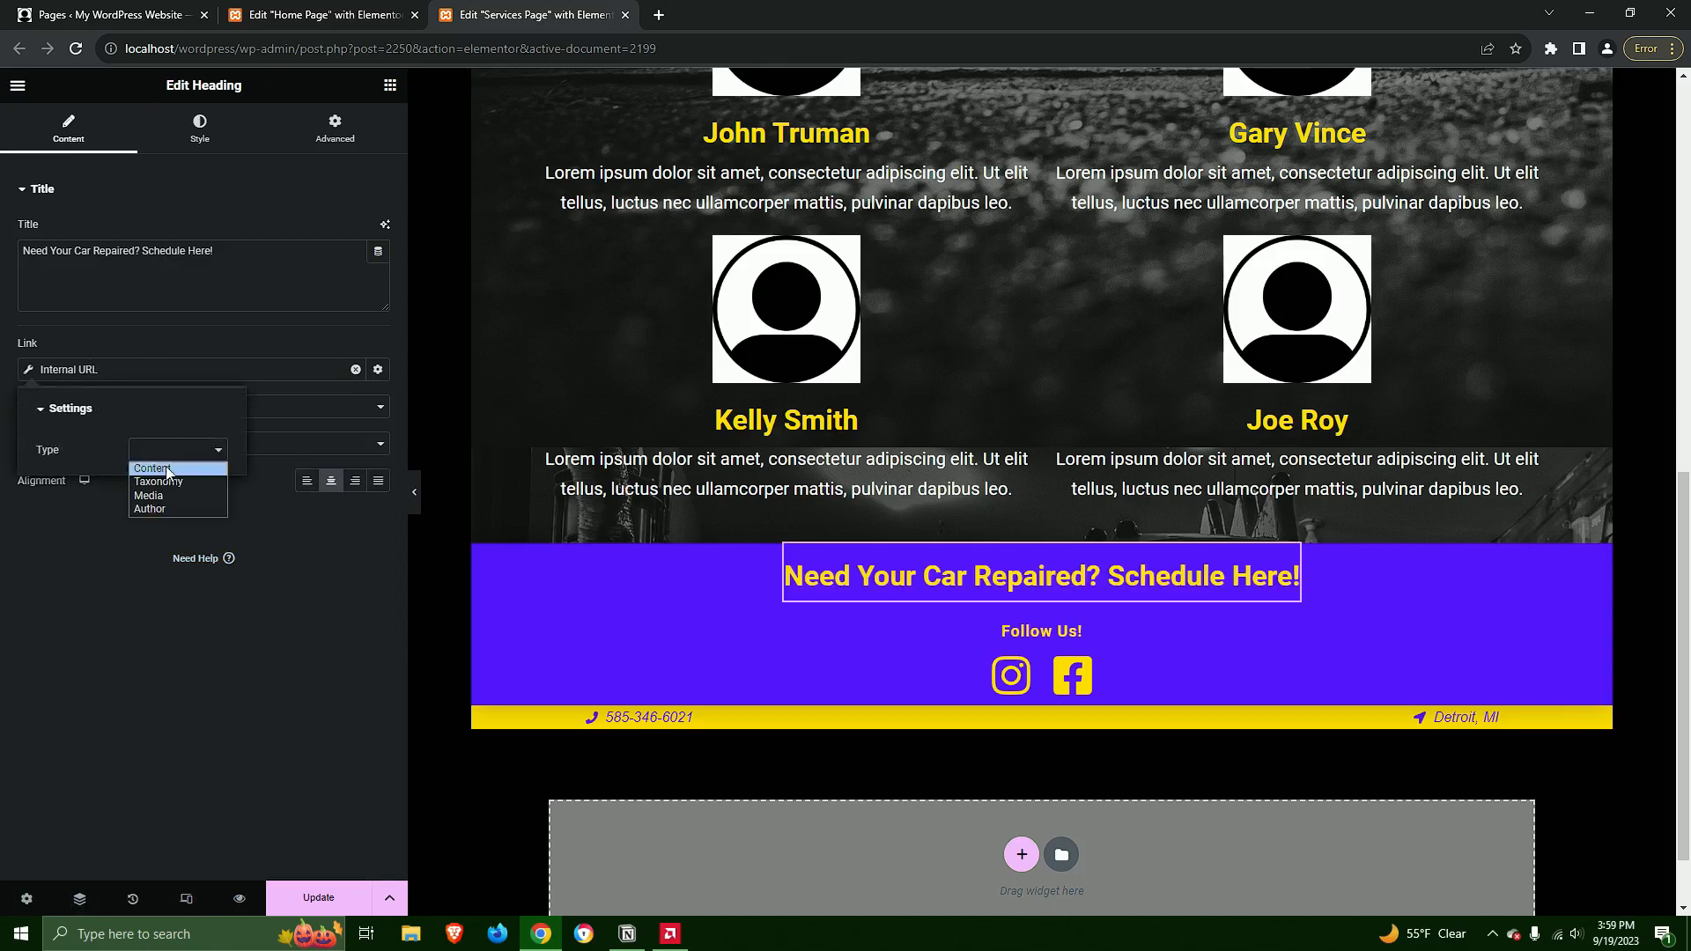
click(146, 496)
click(125, 509)
text(app)
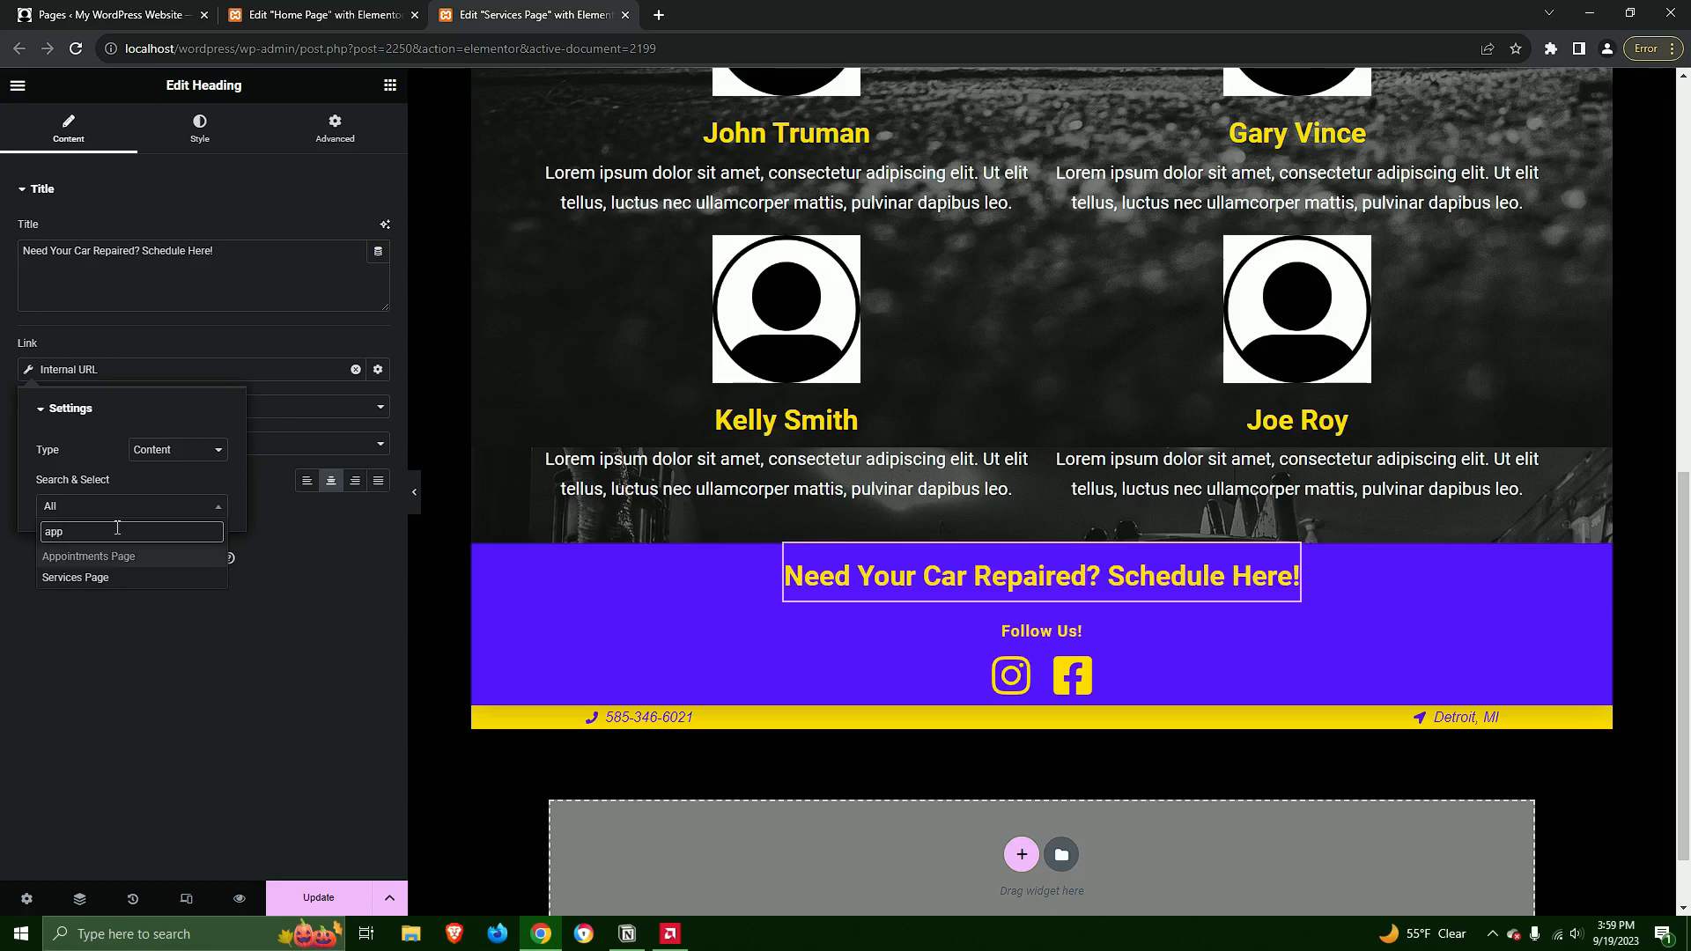
click(108, 559)
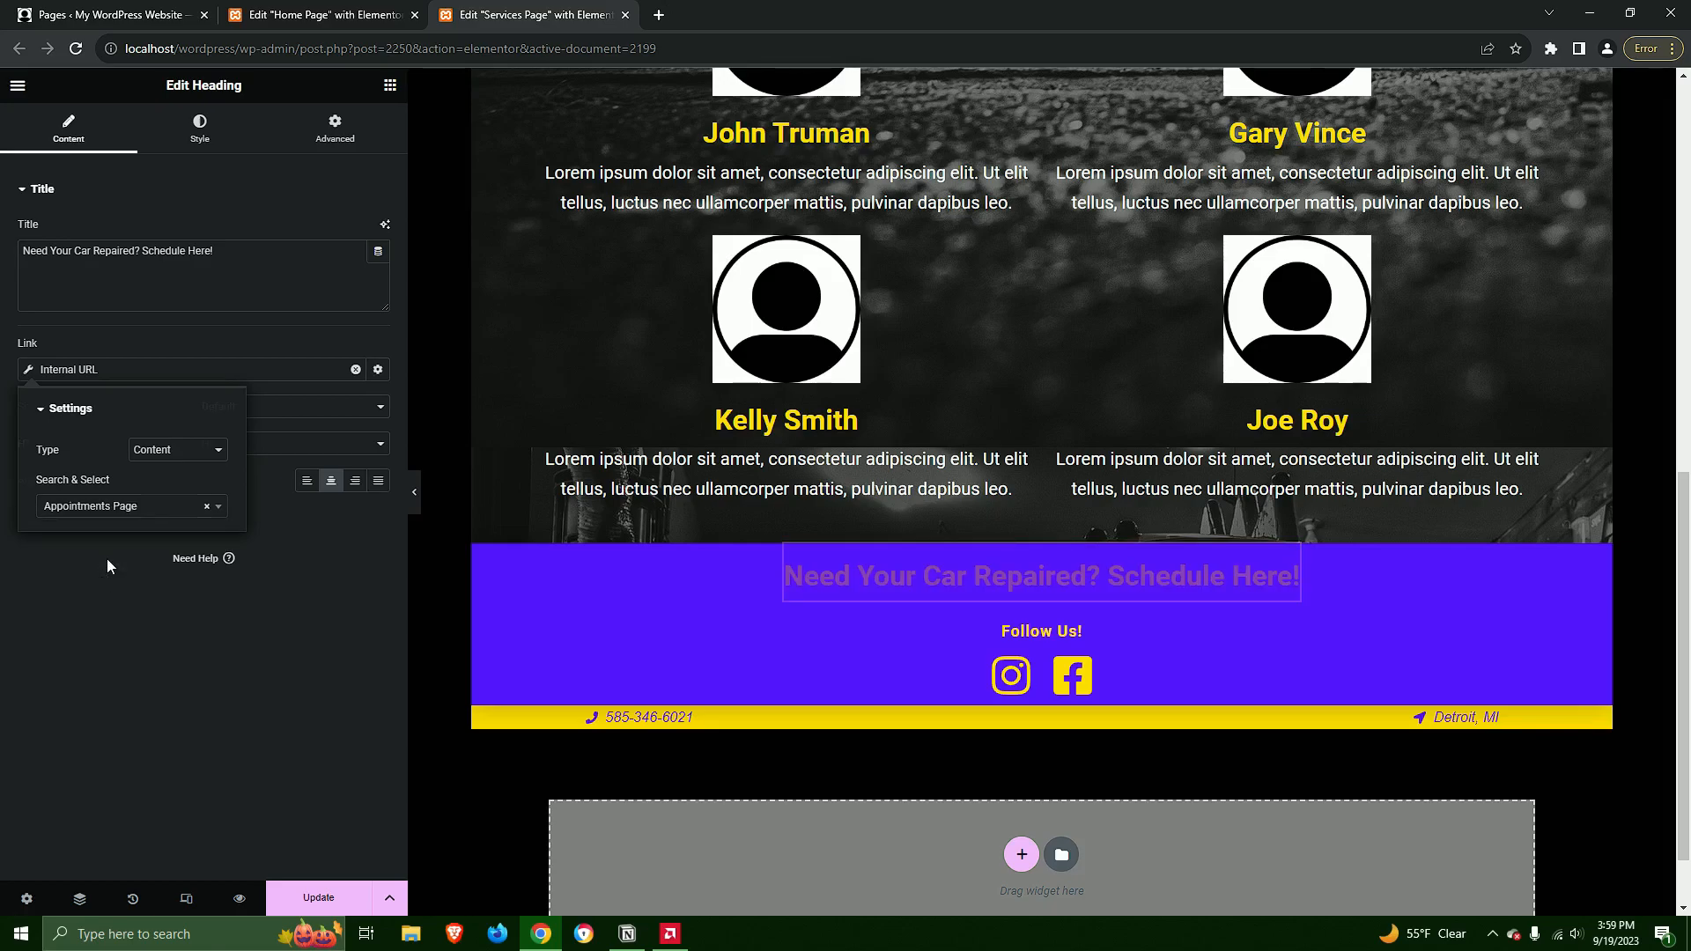
click(108, 559)
click(295, 897)
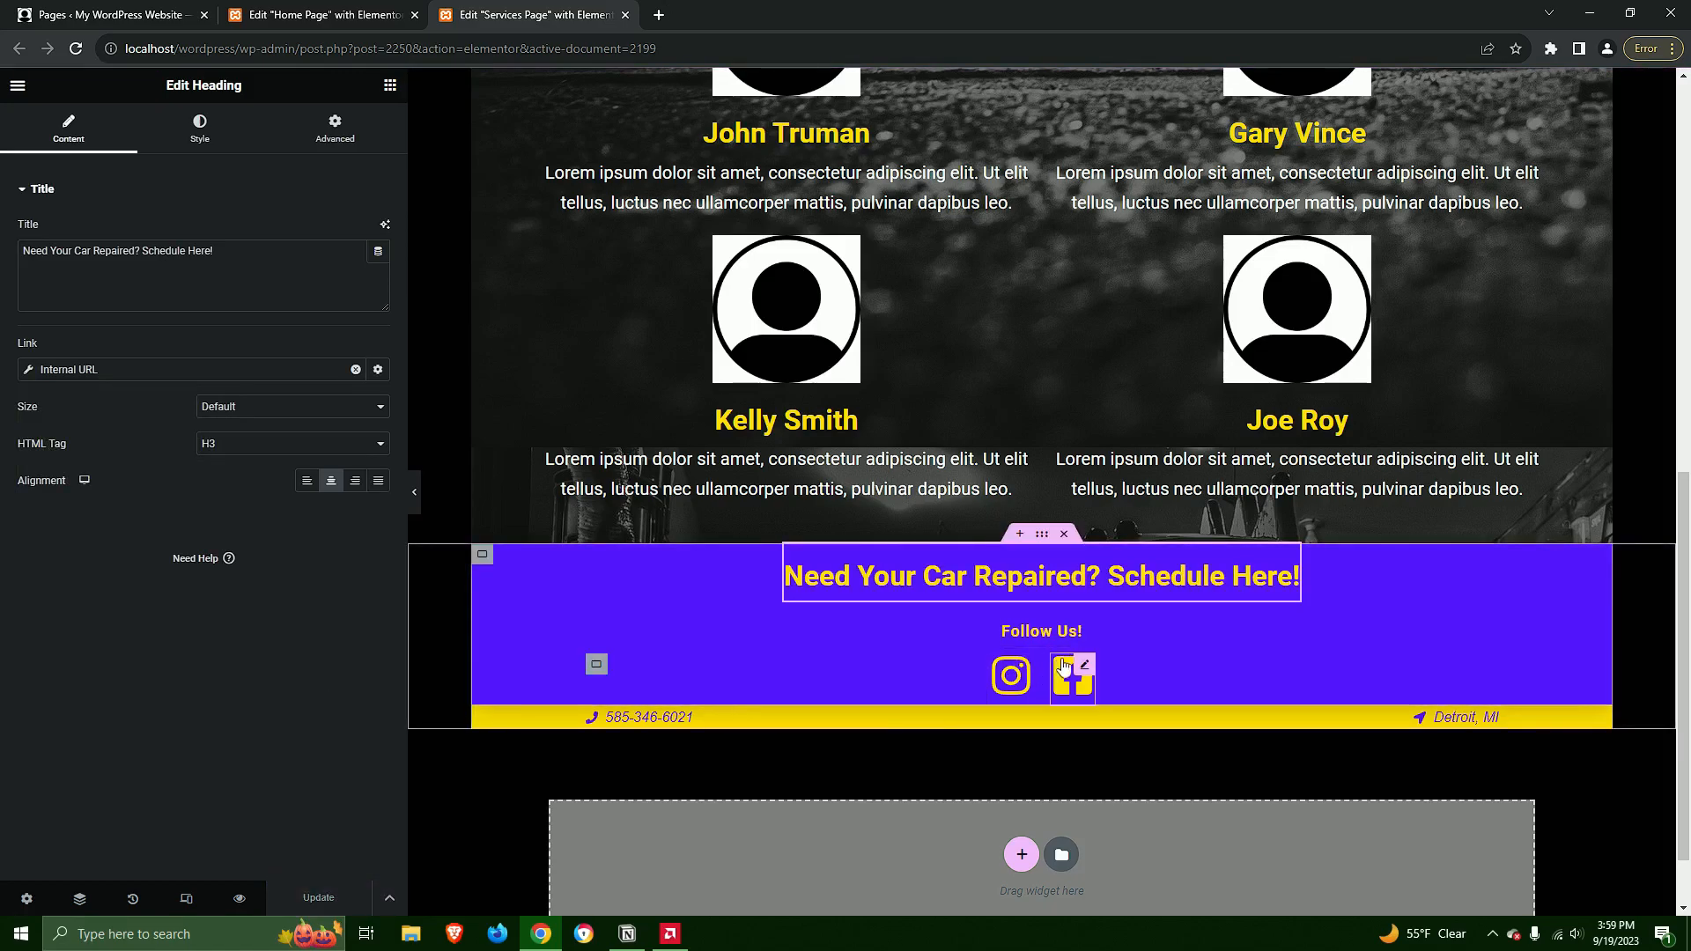
Check the link settings of the footer's Instagram and Facebook icons
click(1012, 677)
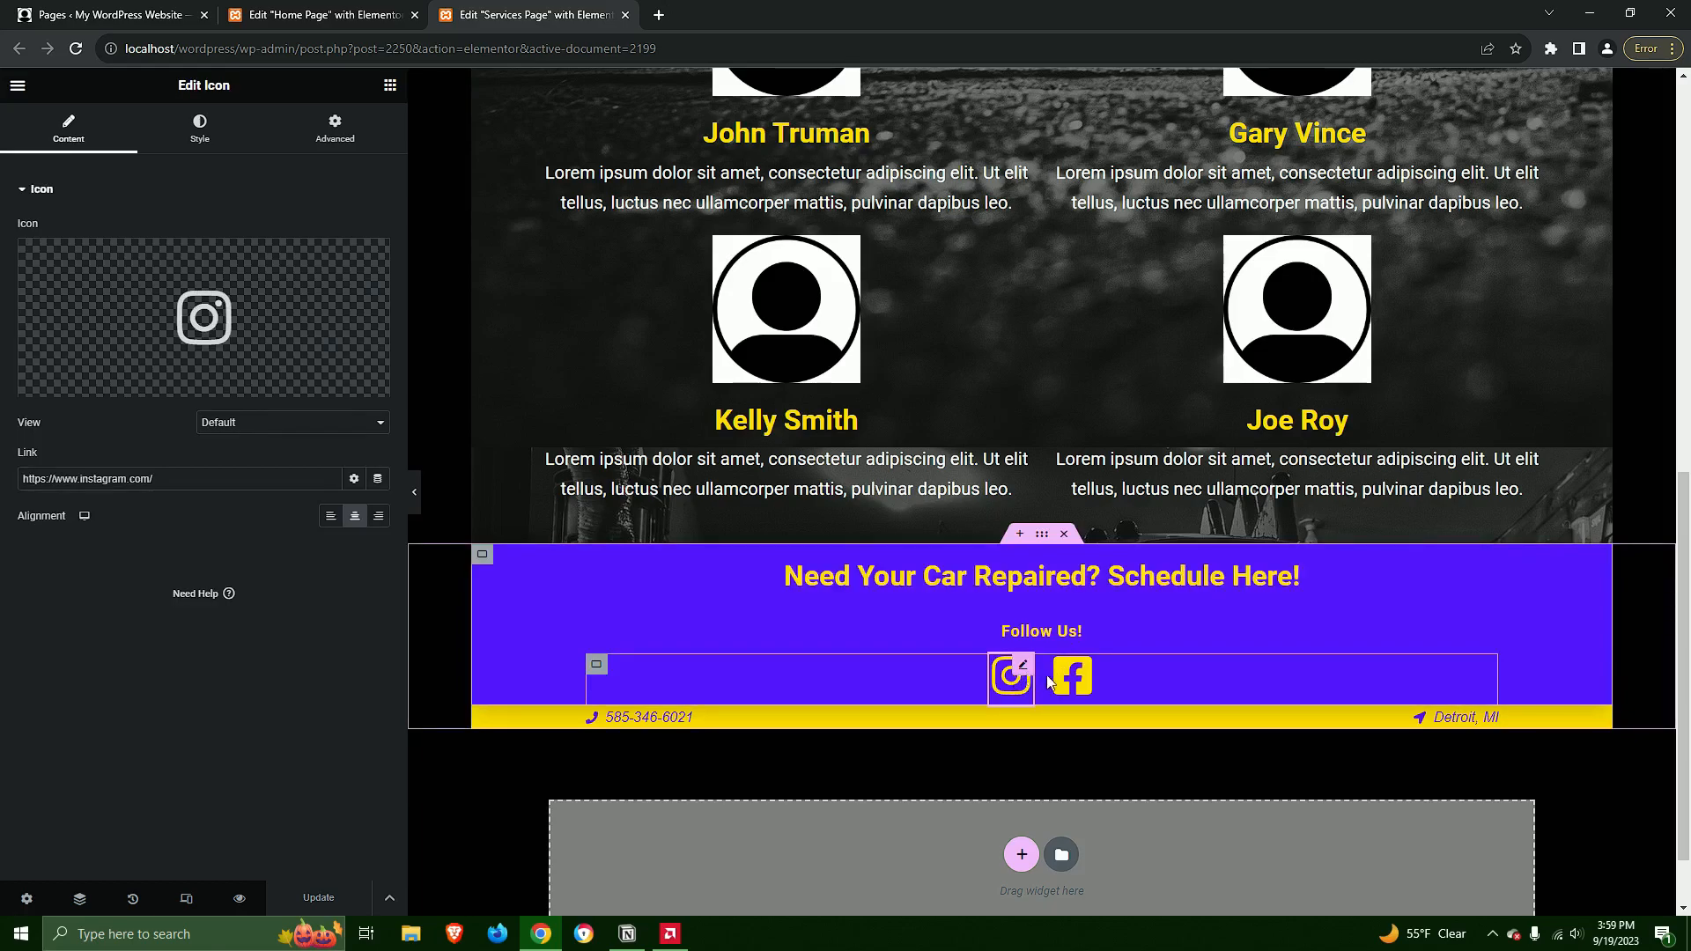
click(1087, 676)
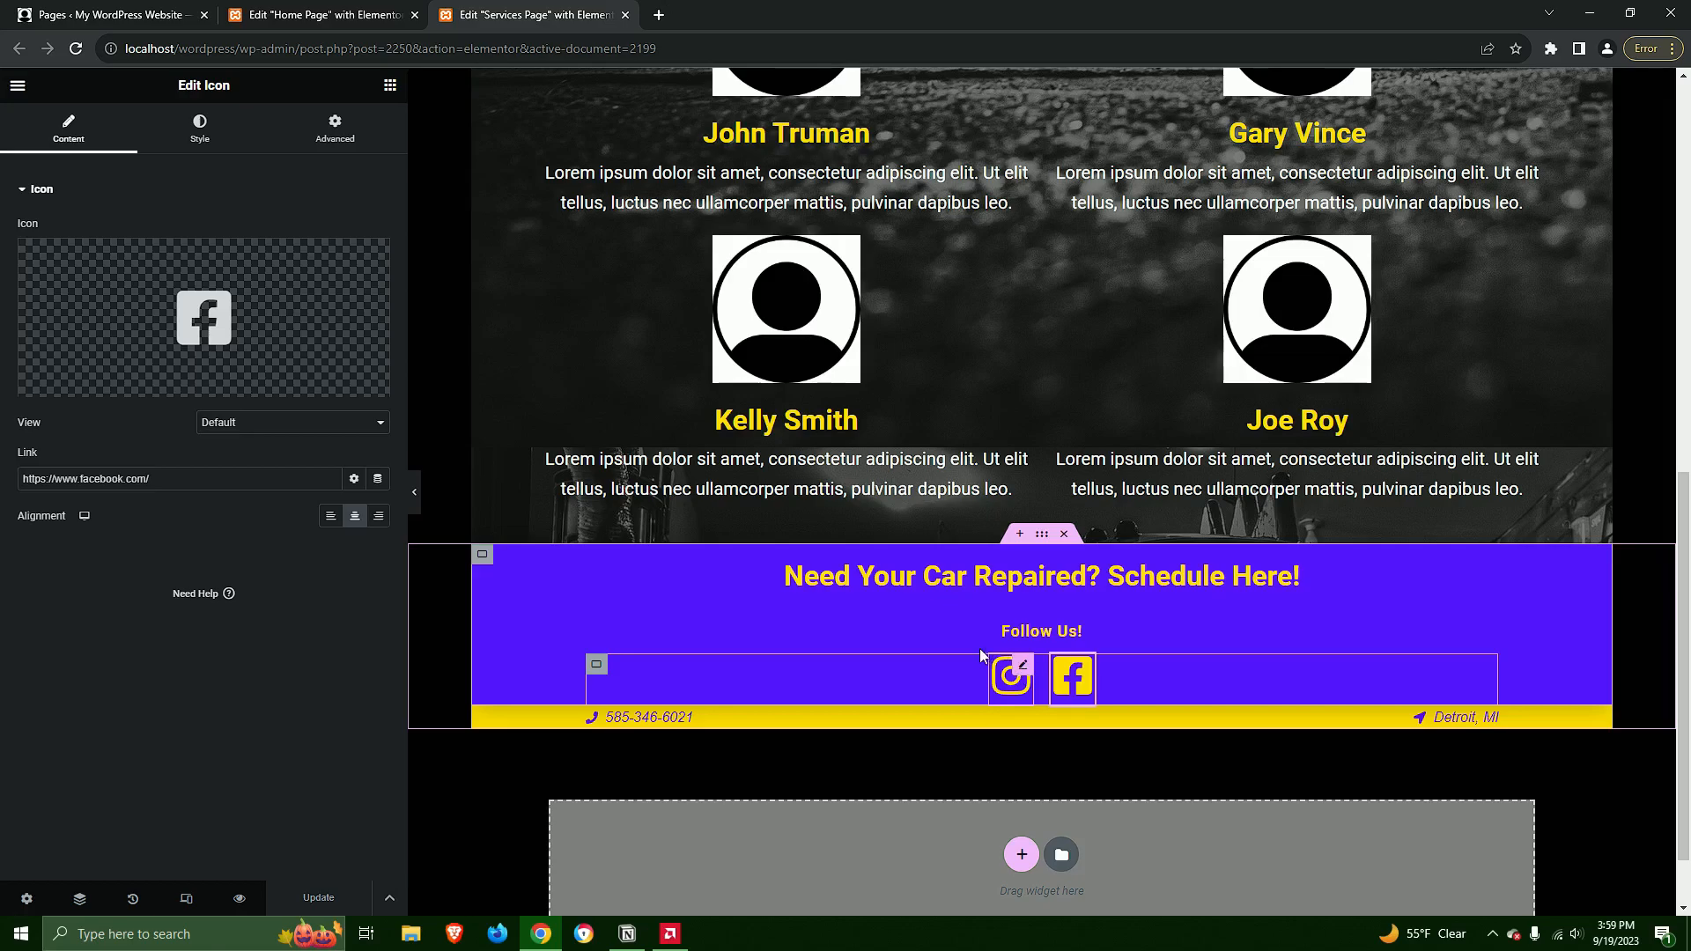
click(1024, 669)
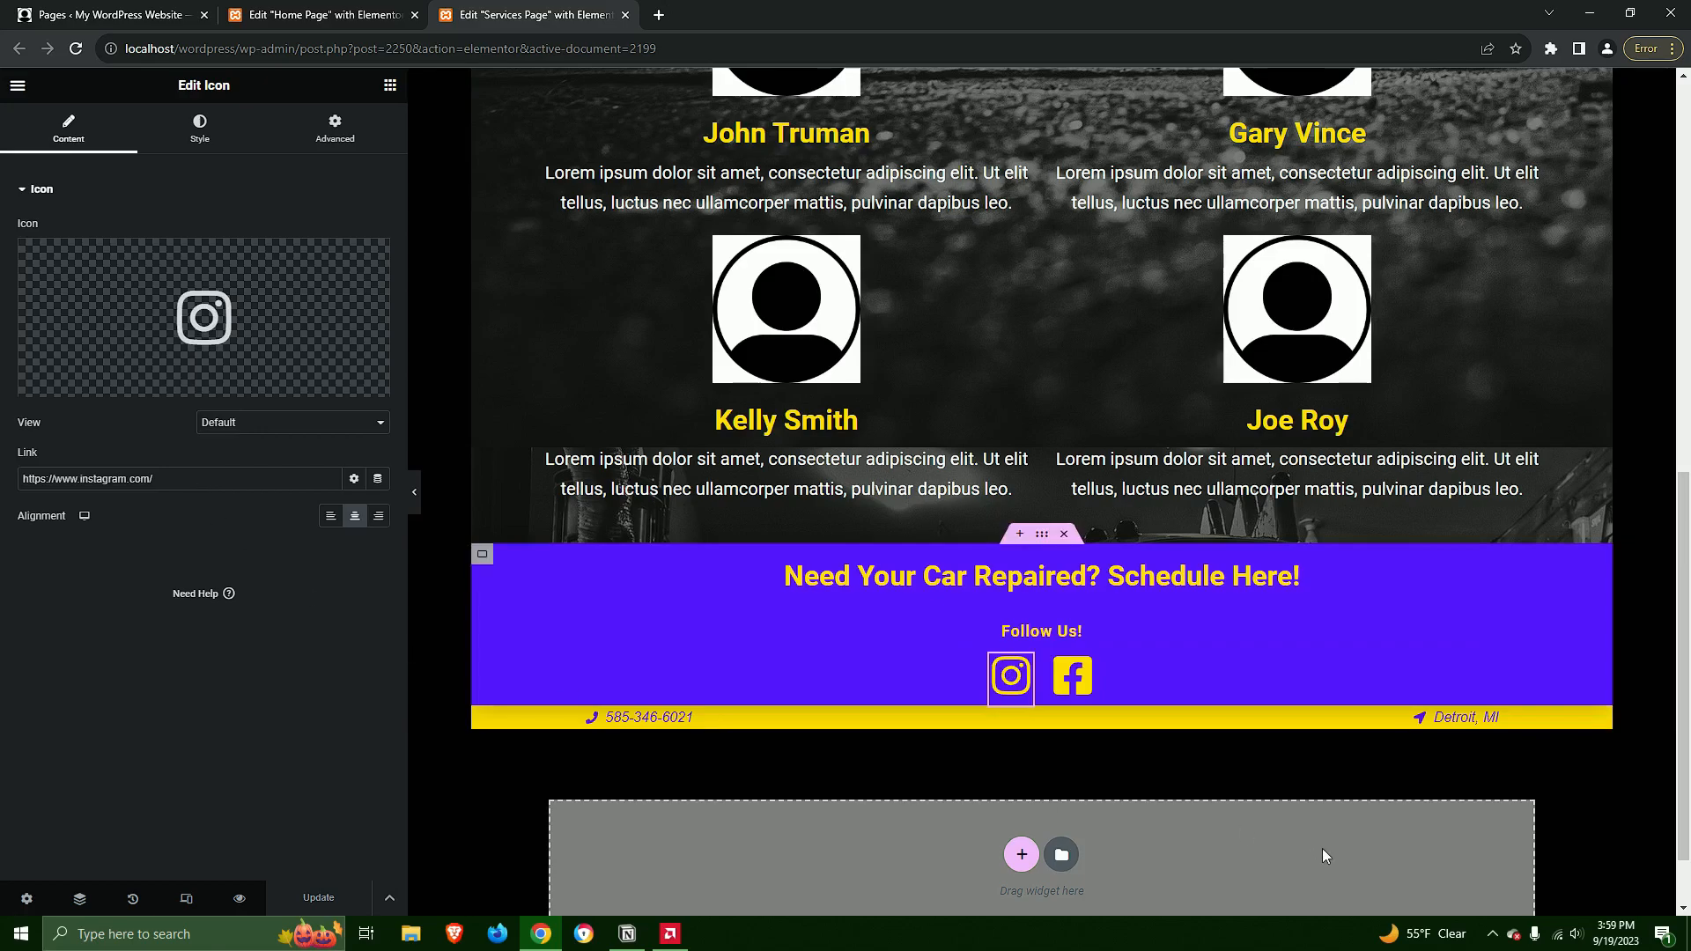
scroll(1299, 853, up, 9)
scroll(1230, 727, down, 5)
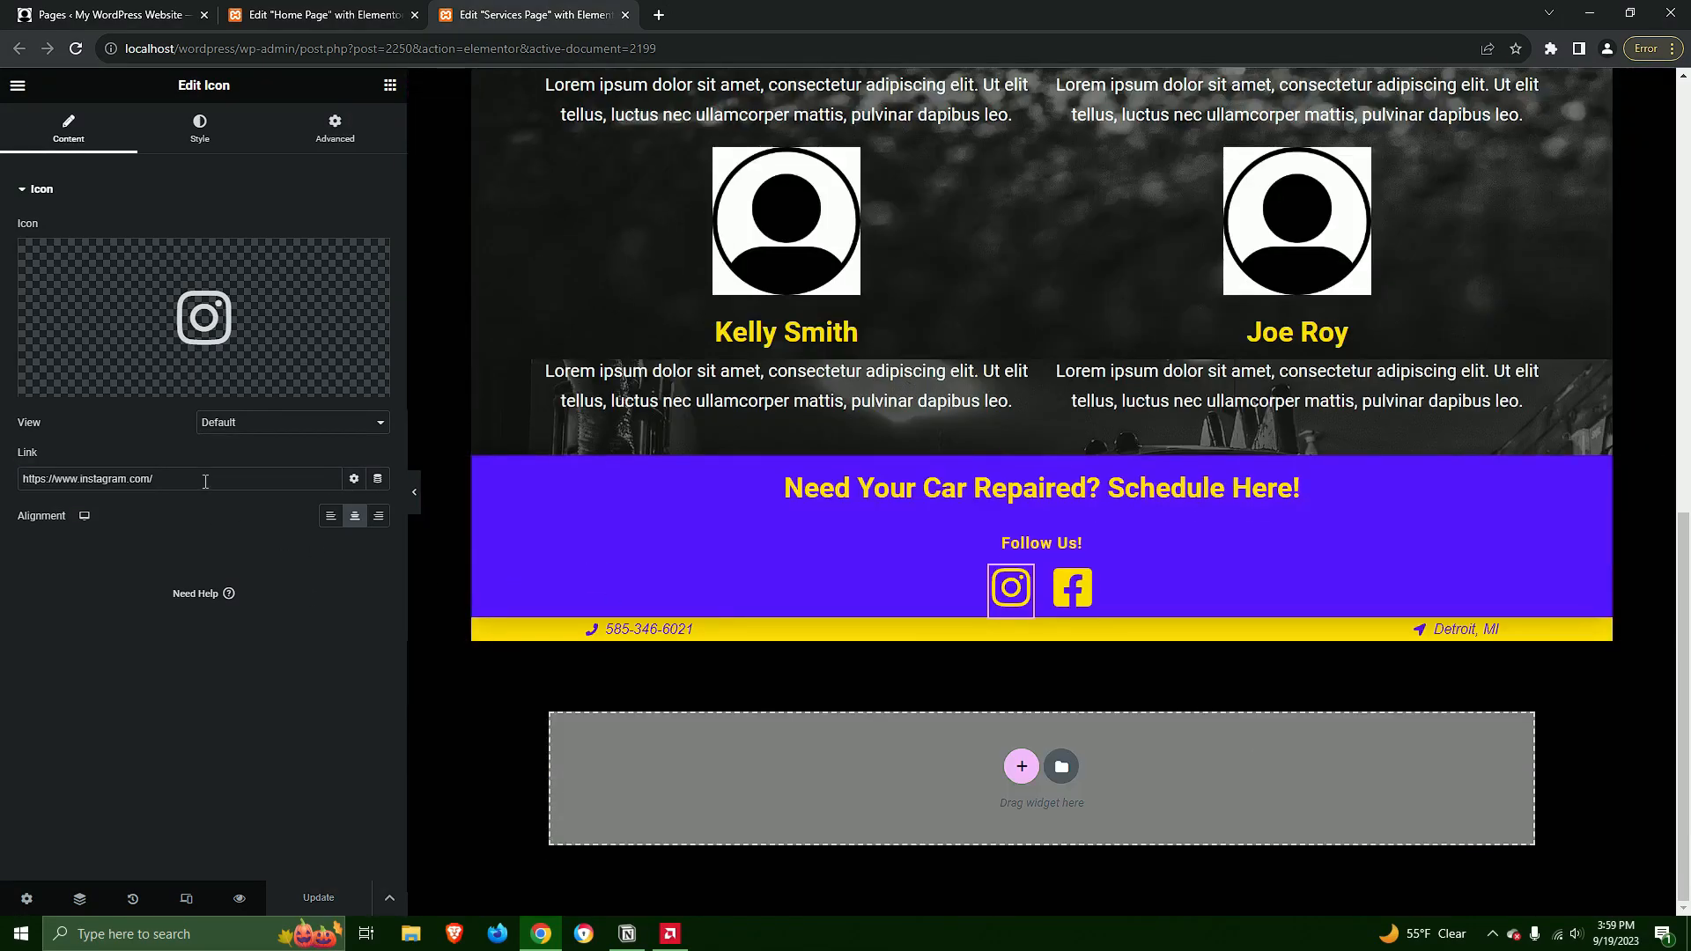
drag(205, 482, 20, 481)
click(173, 481)
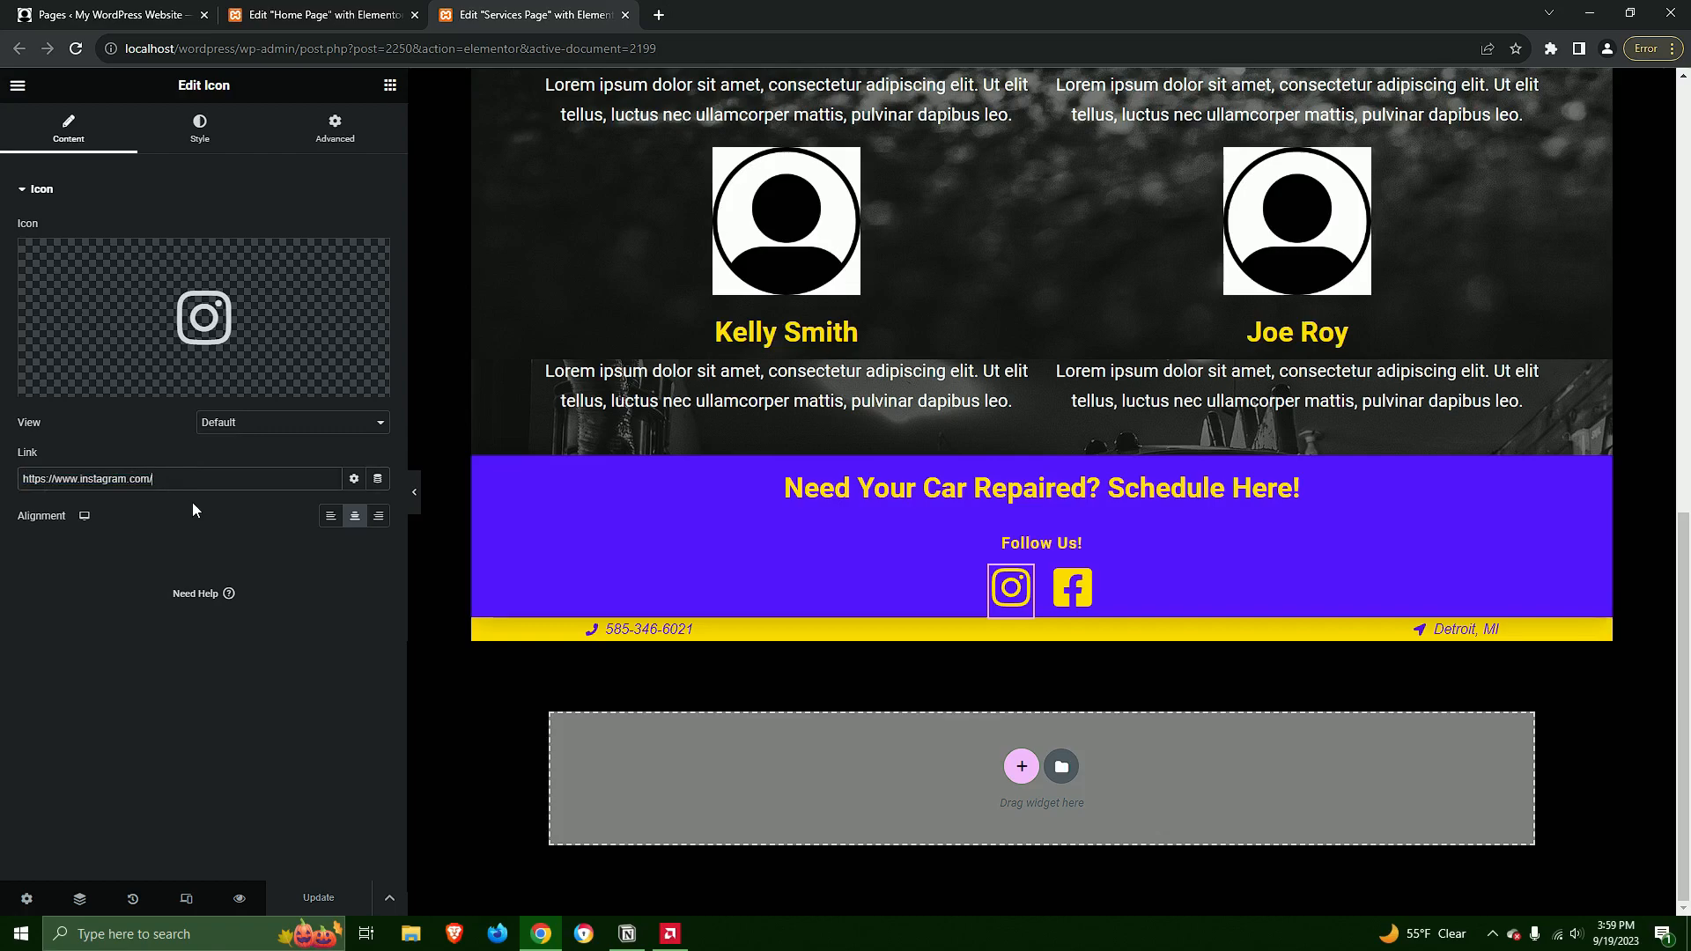
text(youraccount)
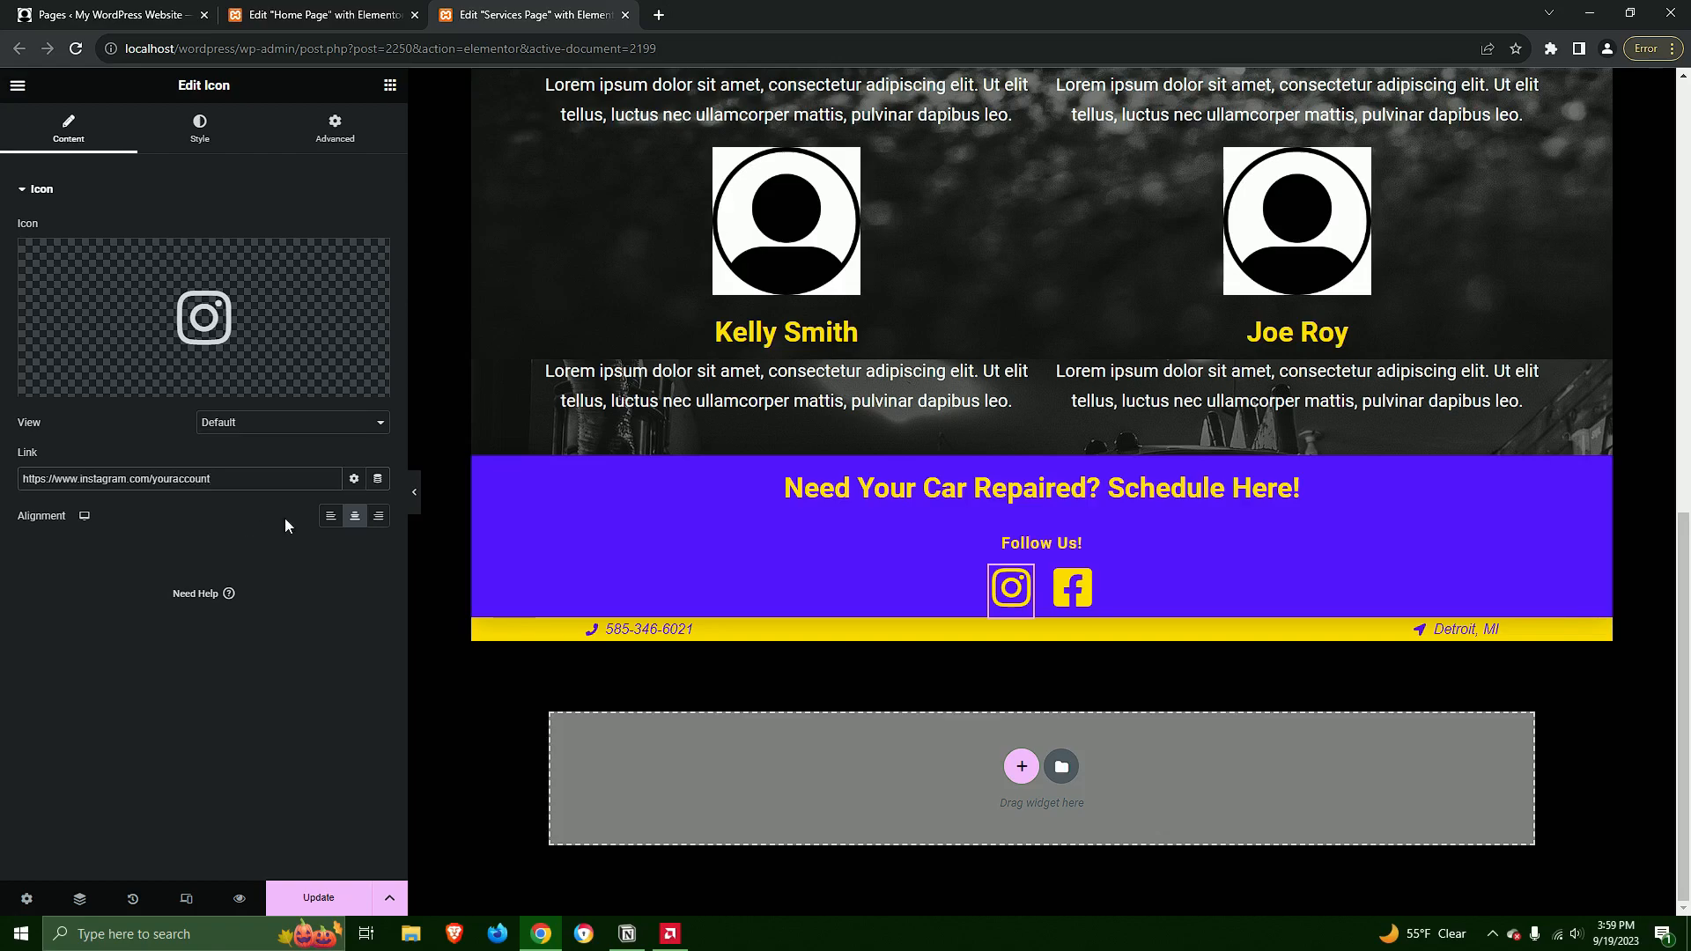
Review the link addresses of the footer's Facebook and Instagram icons
click(1072, 588)
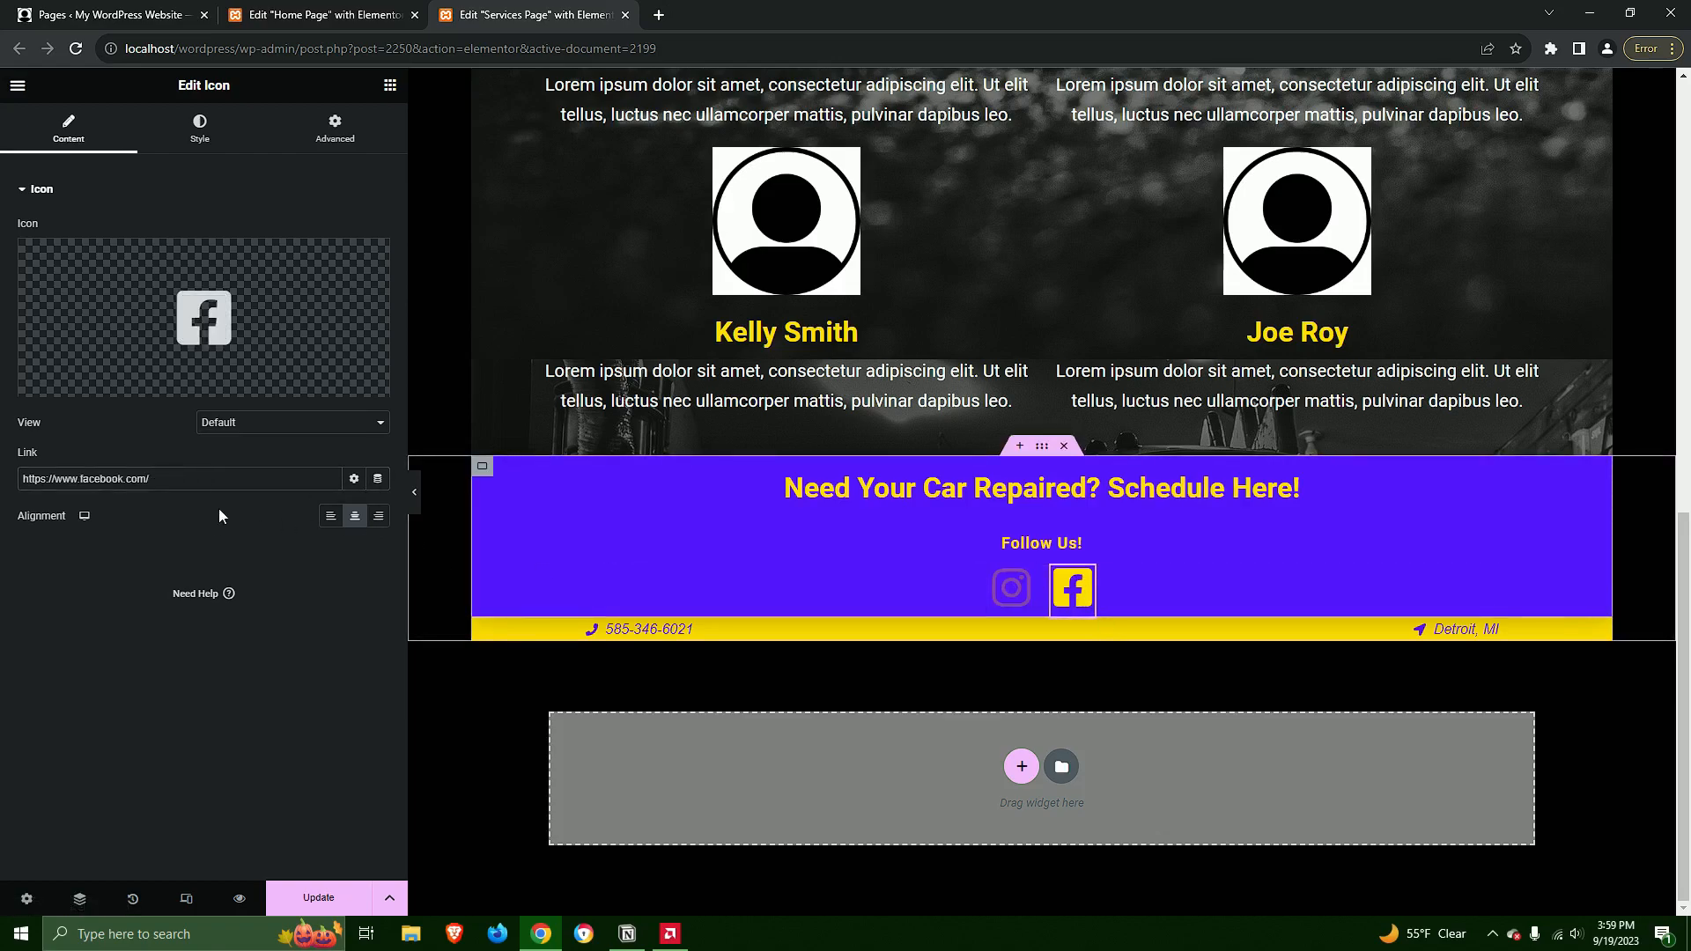
click(209, 475)
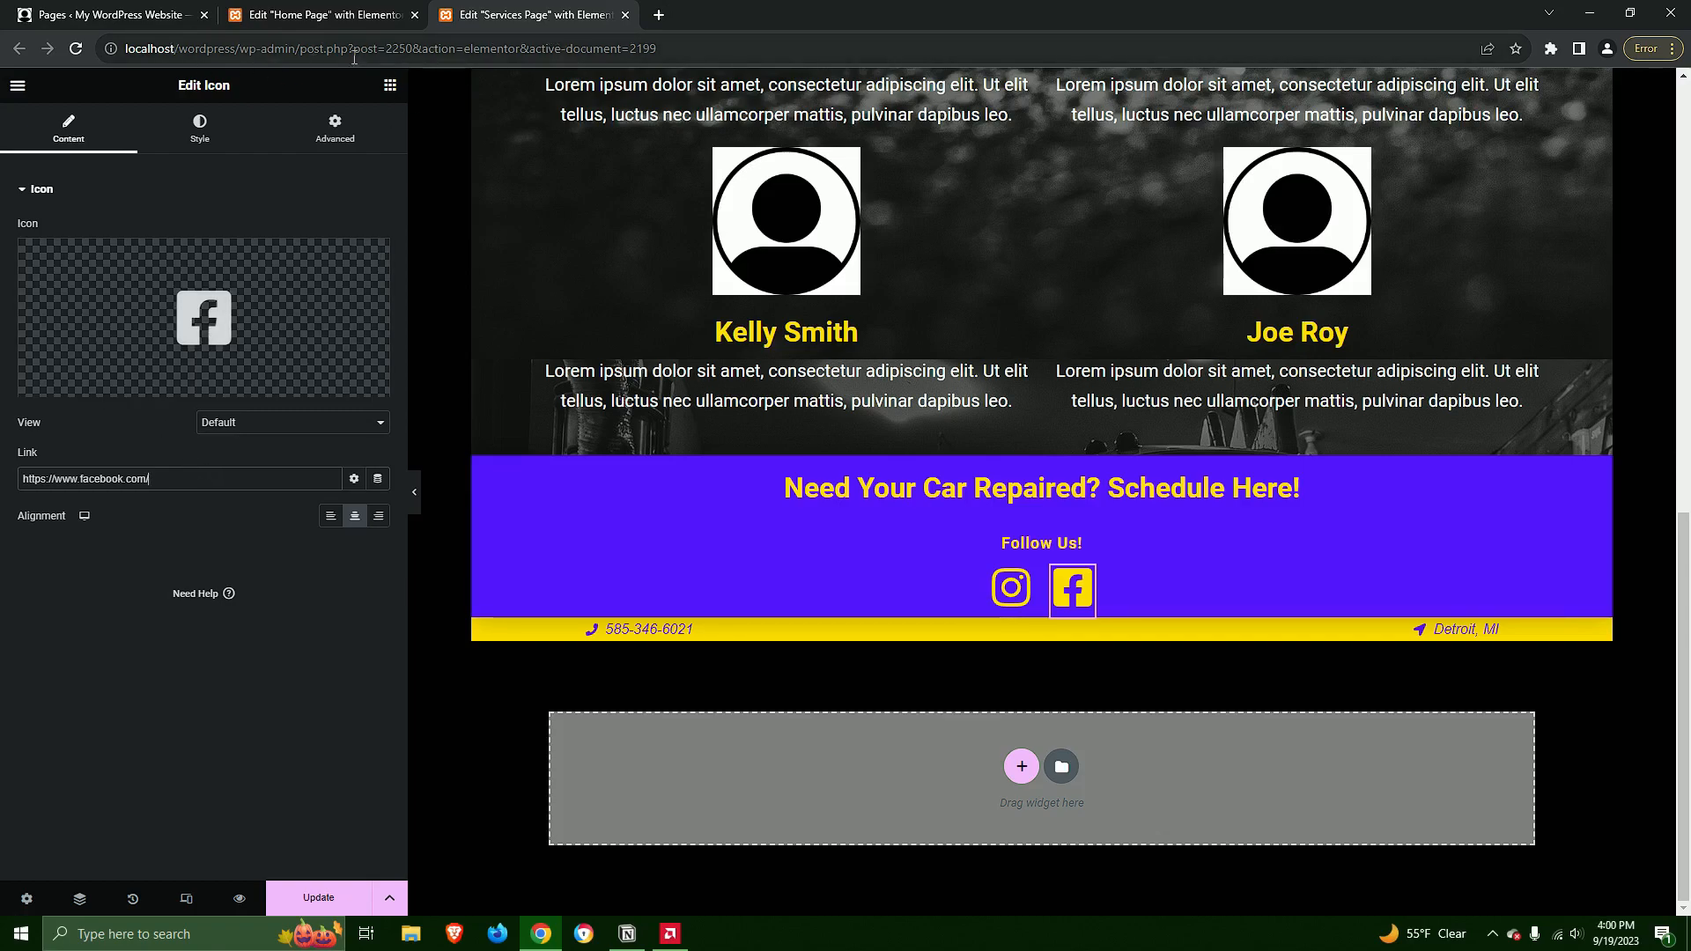
click(1010, 587)
drag(254, 475, 2, 464)
click(253, 484)
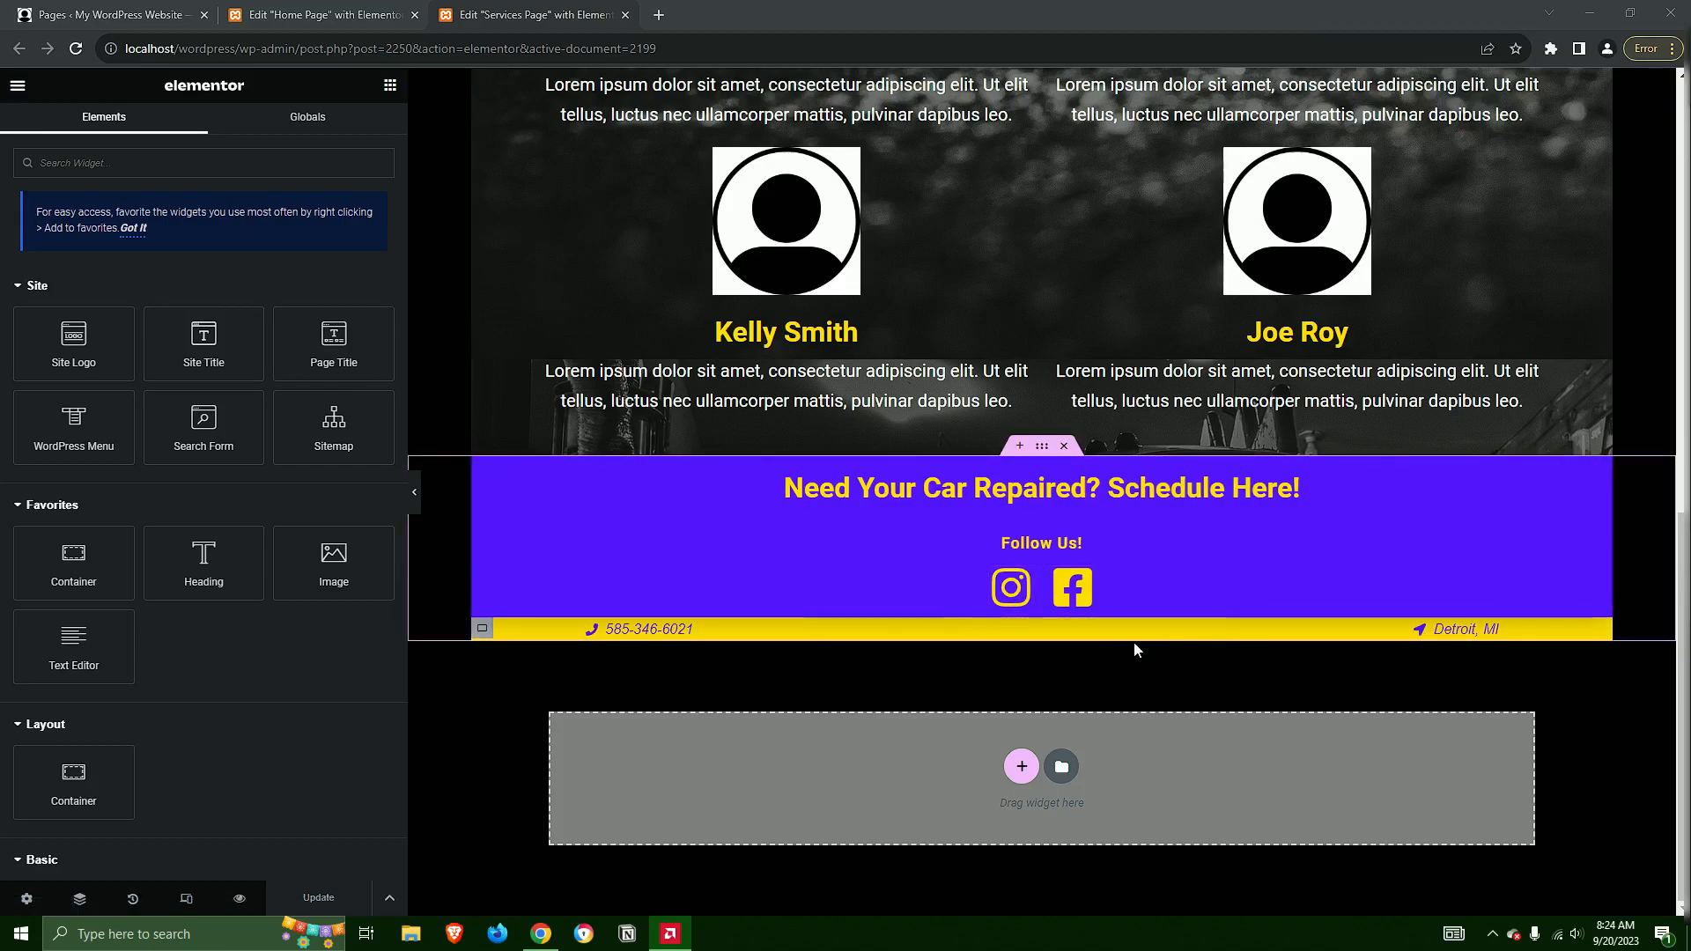
Replace the displayed phone number in the footer's contact bar with the shop's new phone number, without a country code
scroll(738, 654, up, 10)
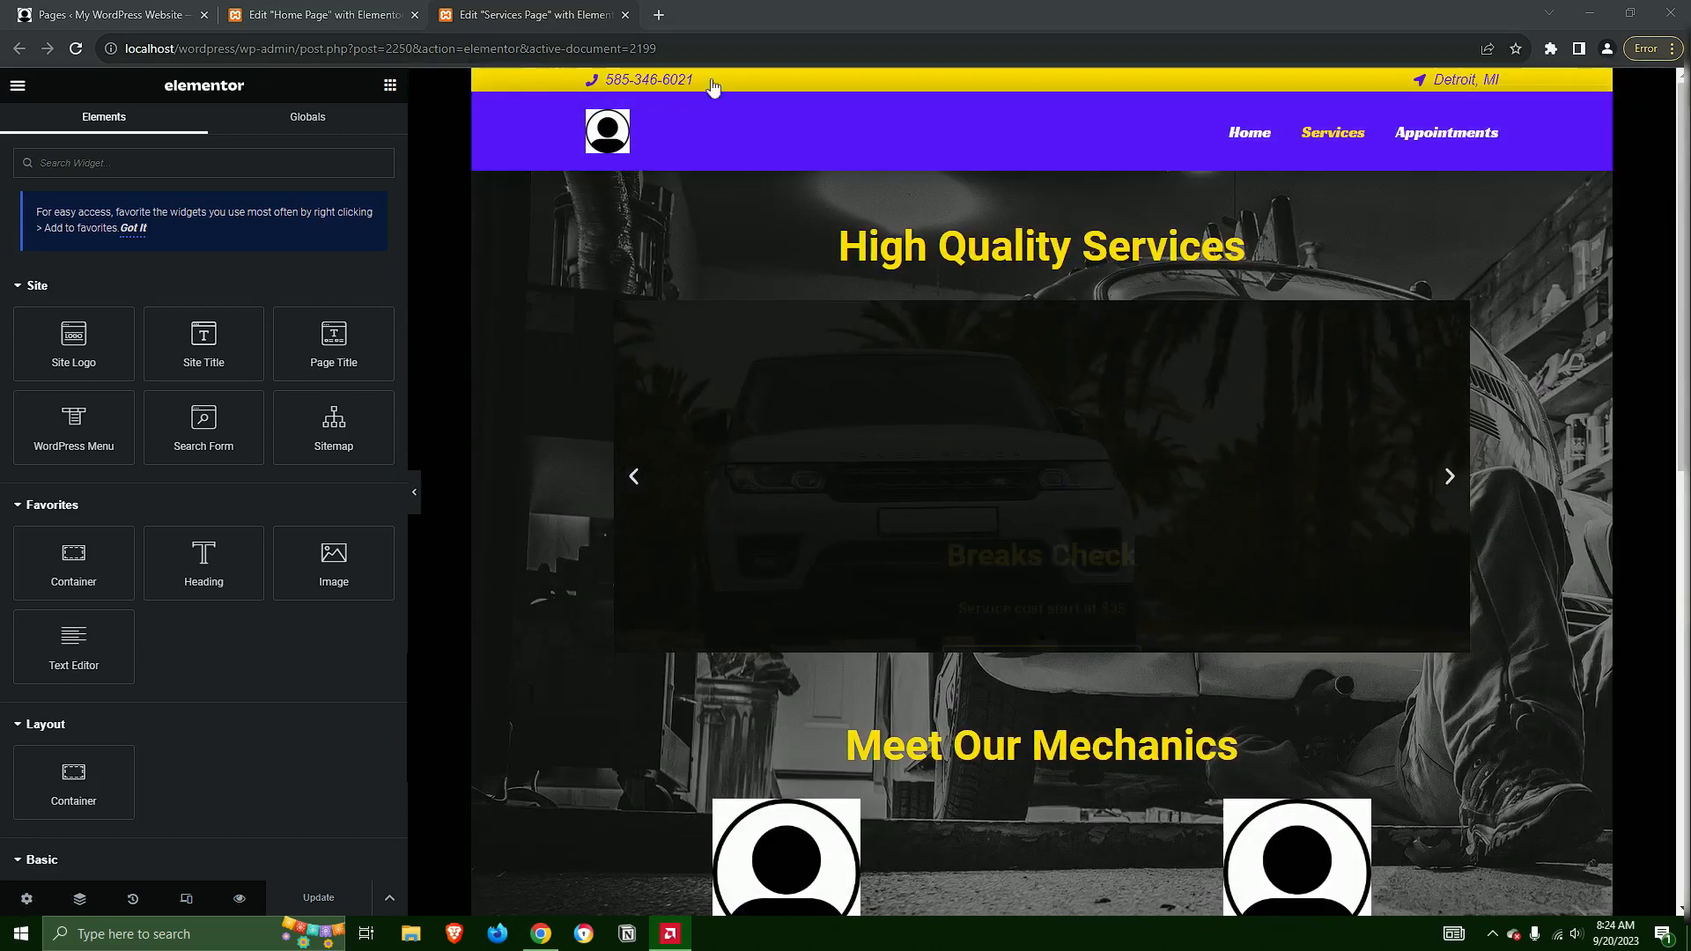
scroll(1044, 759, down, 10)
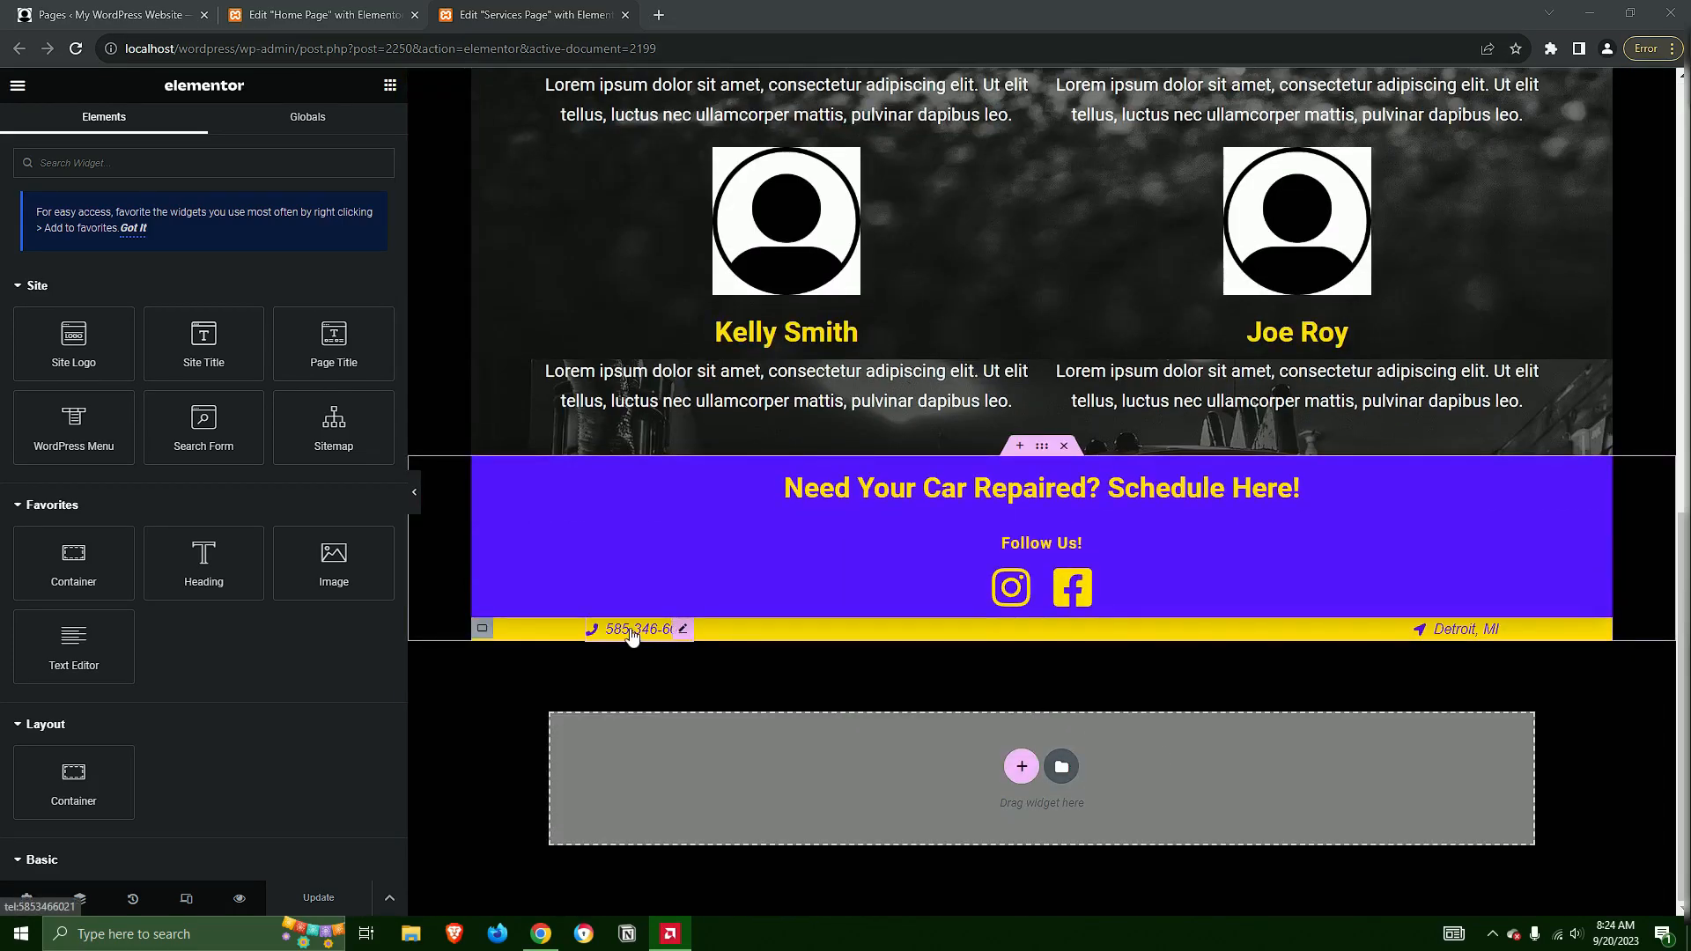
click(632, 636)
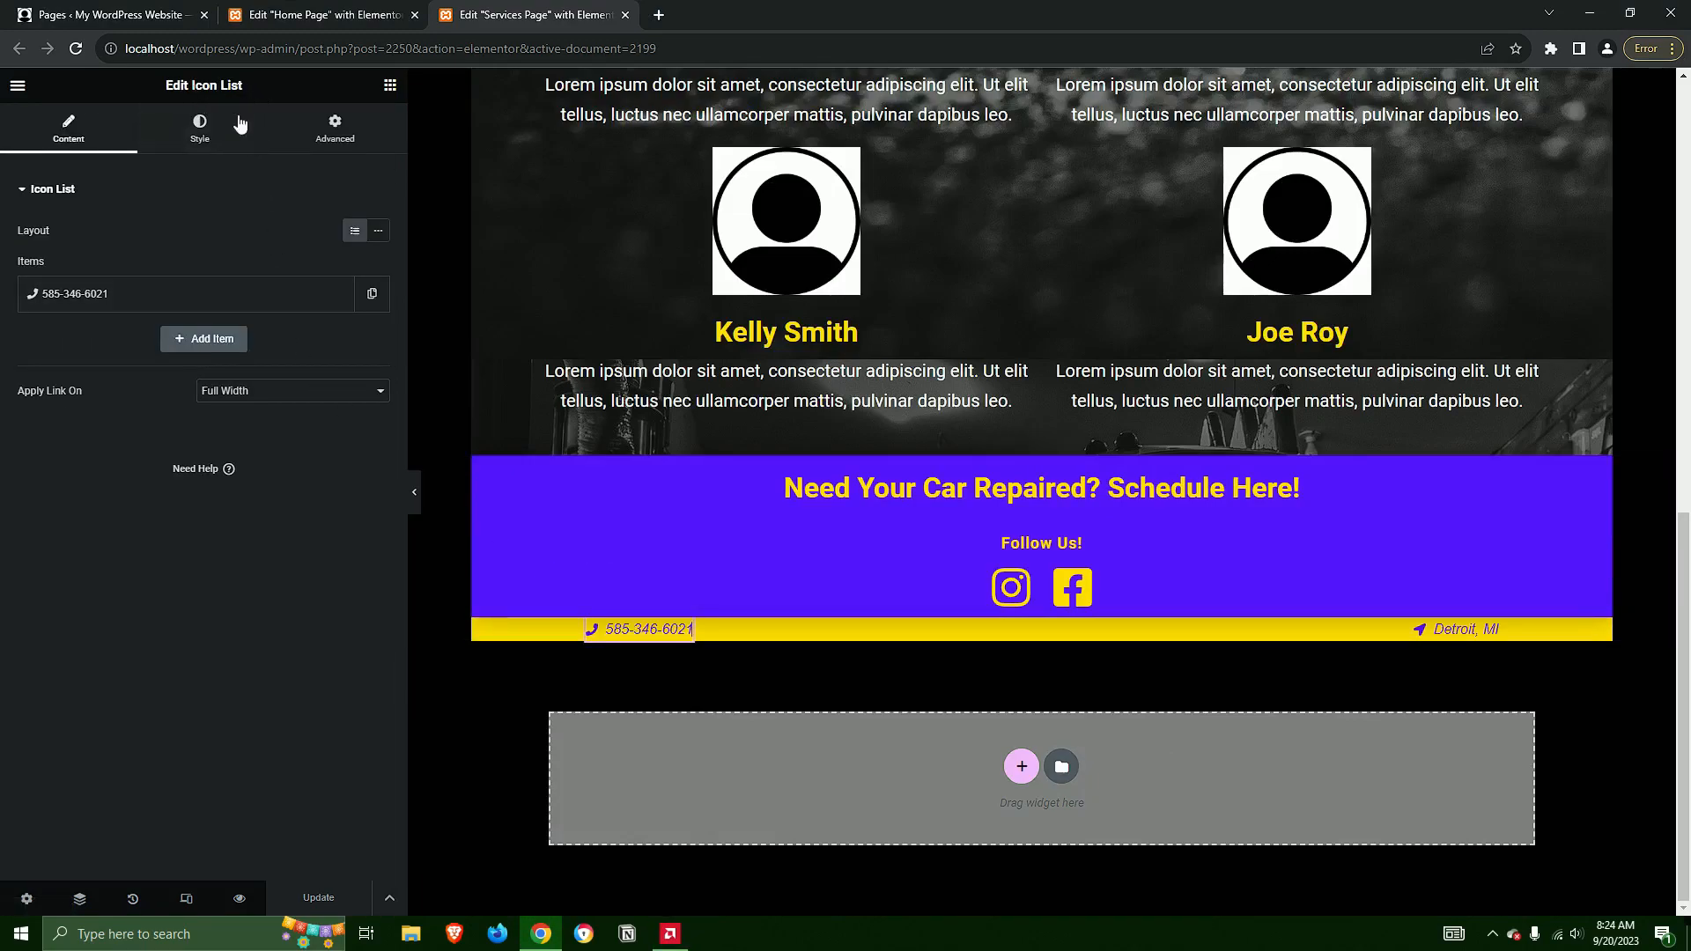
click(95, 299)
drag(101, 359, 21, 375)
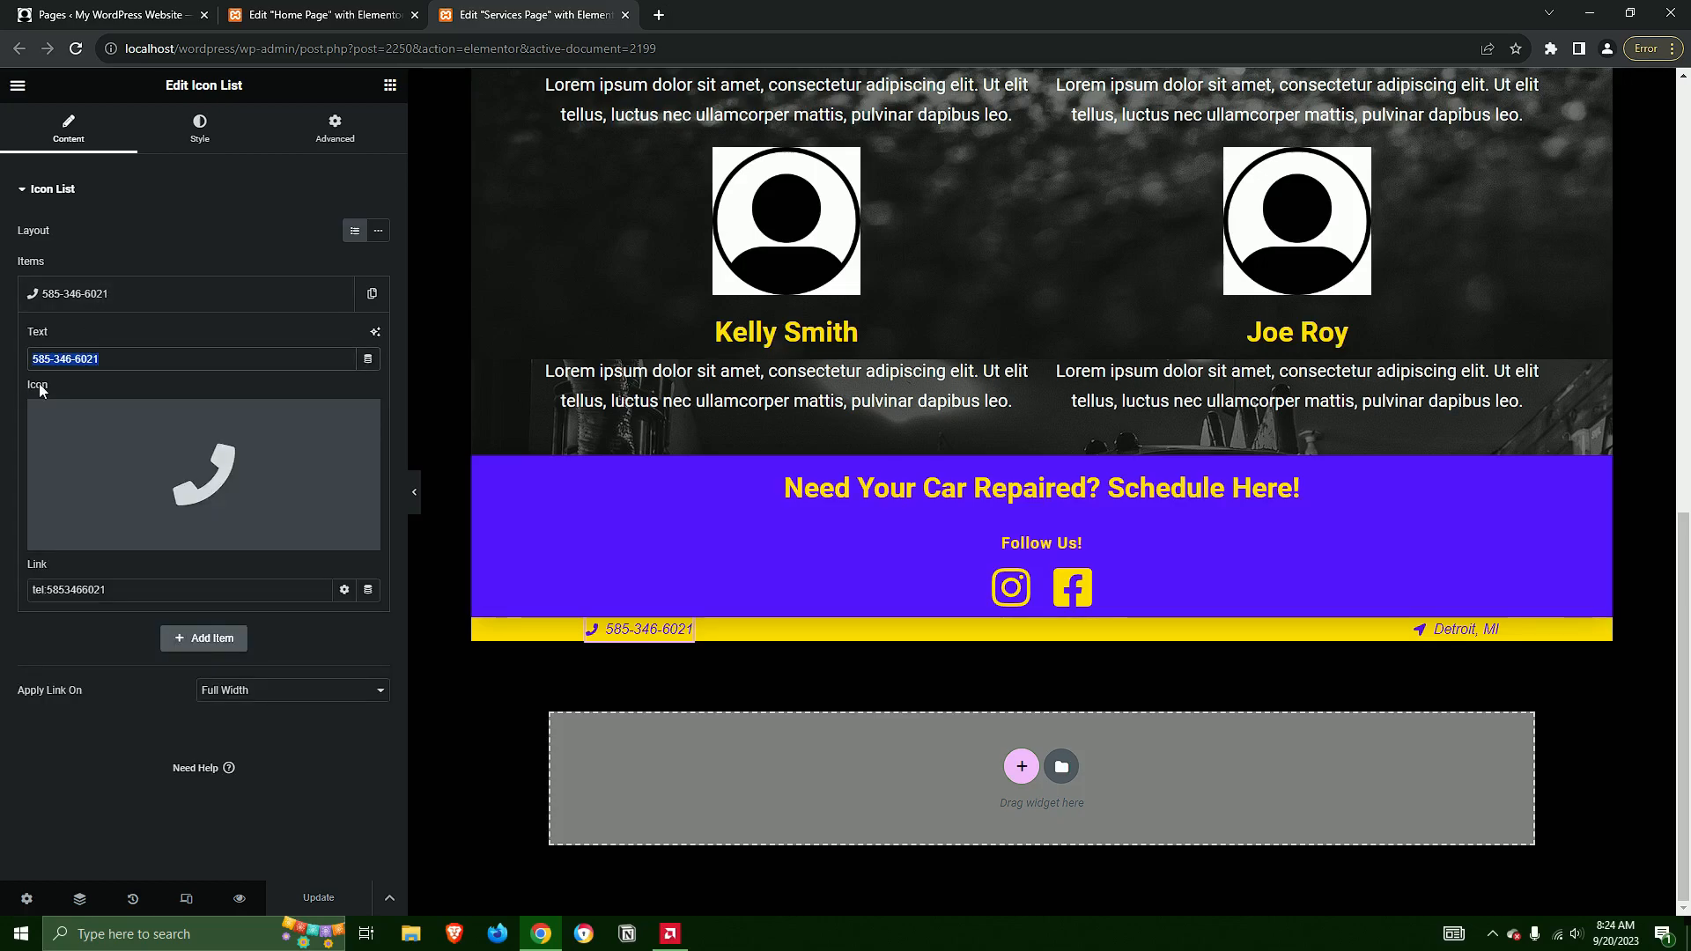
text(1)
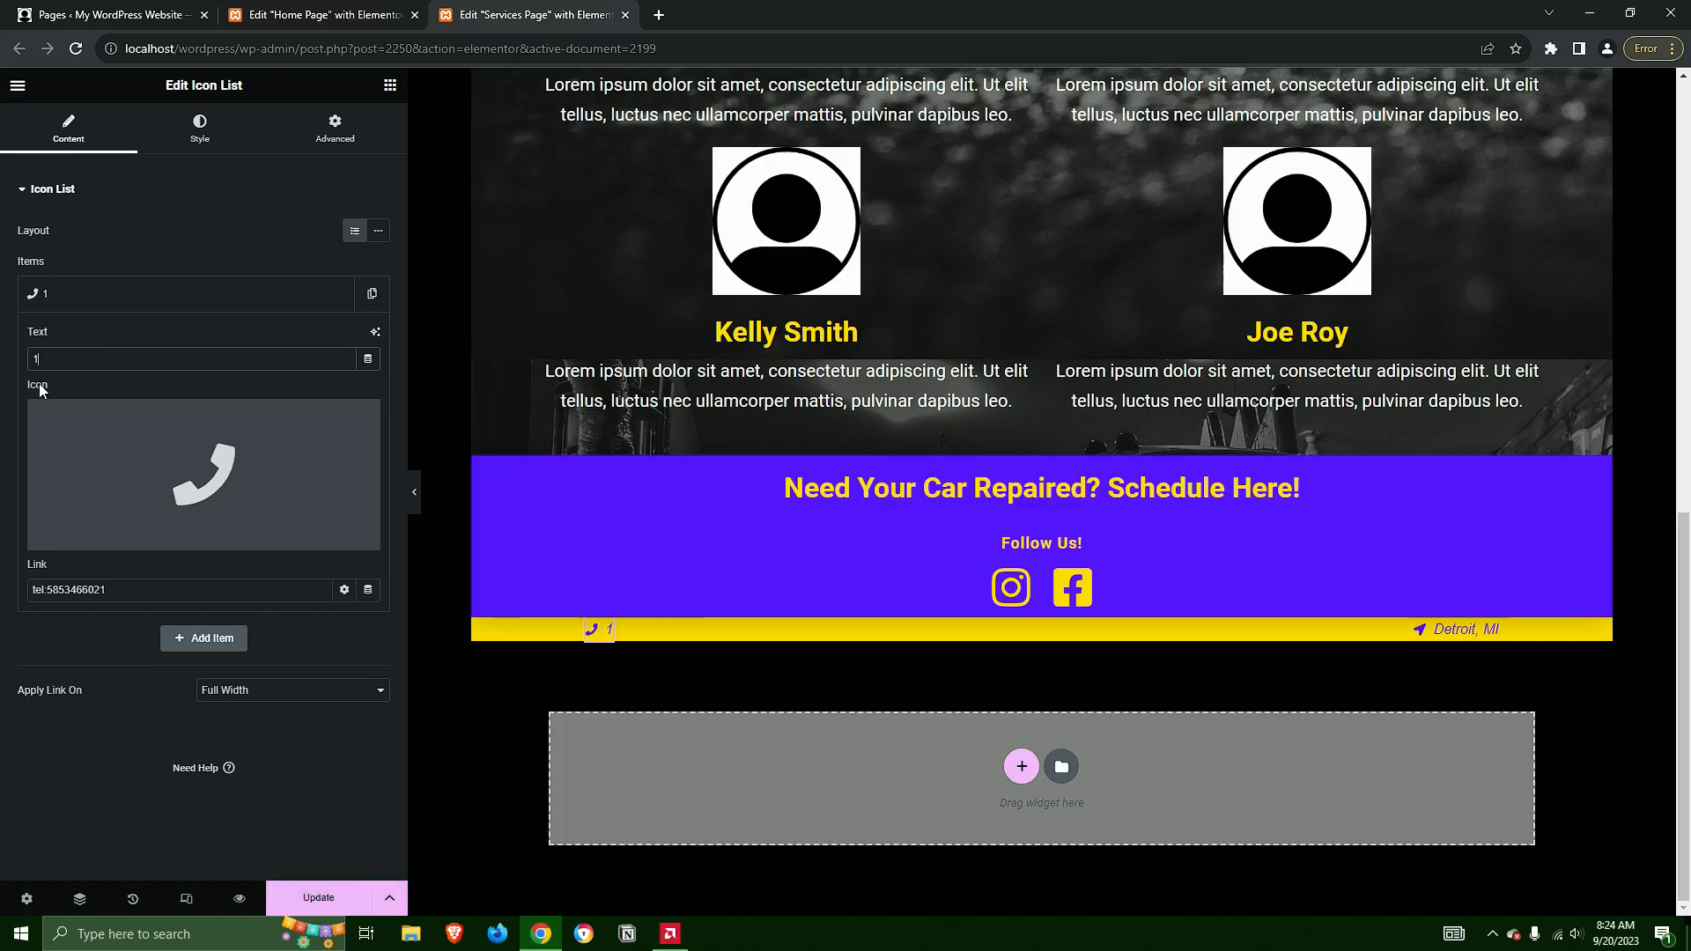
text(+1 454-454-45)
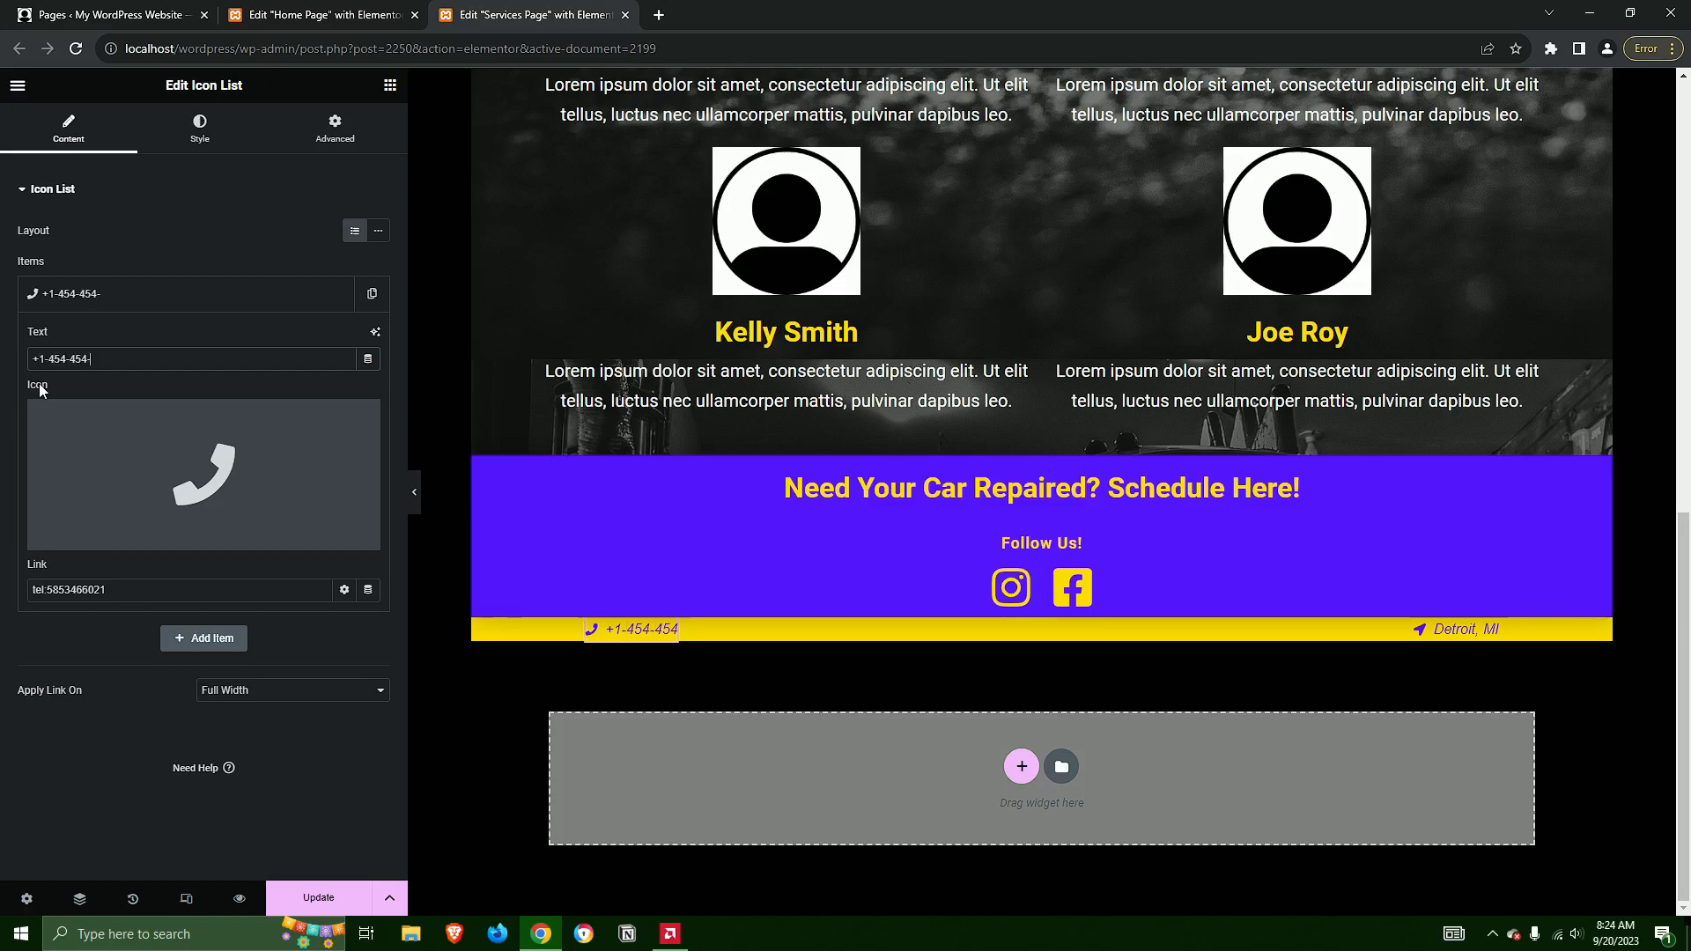
text(45)
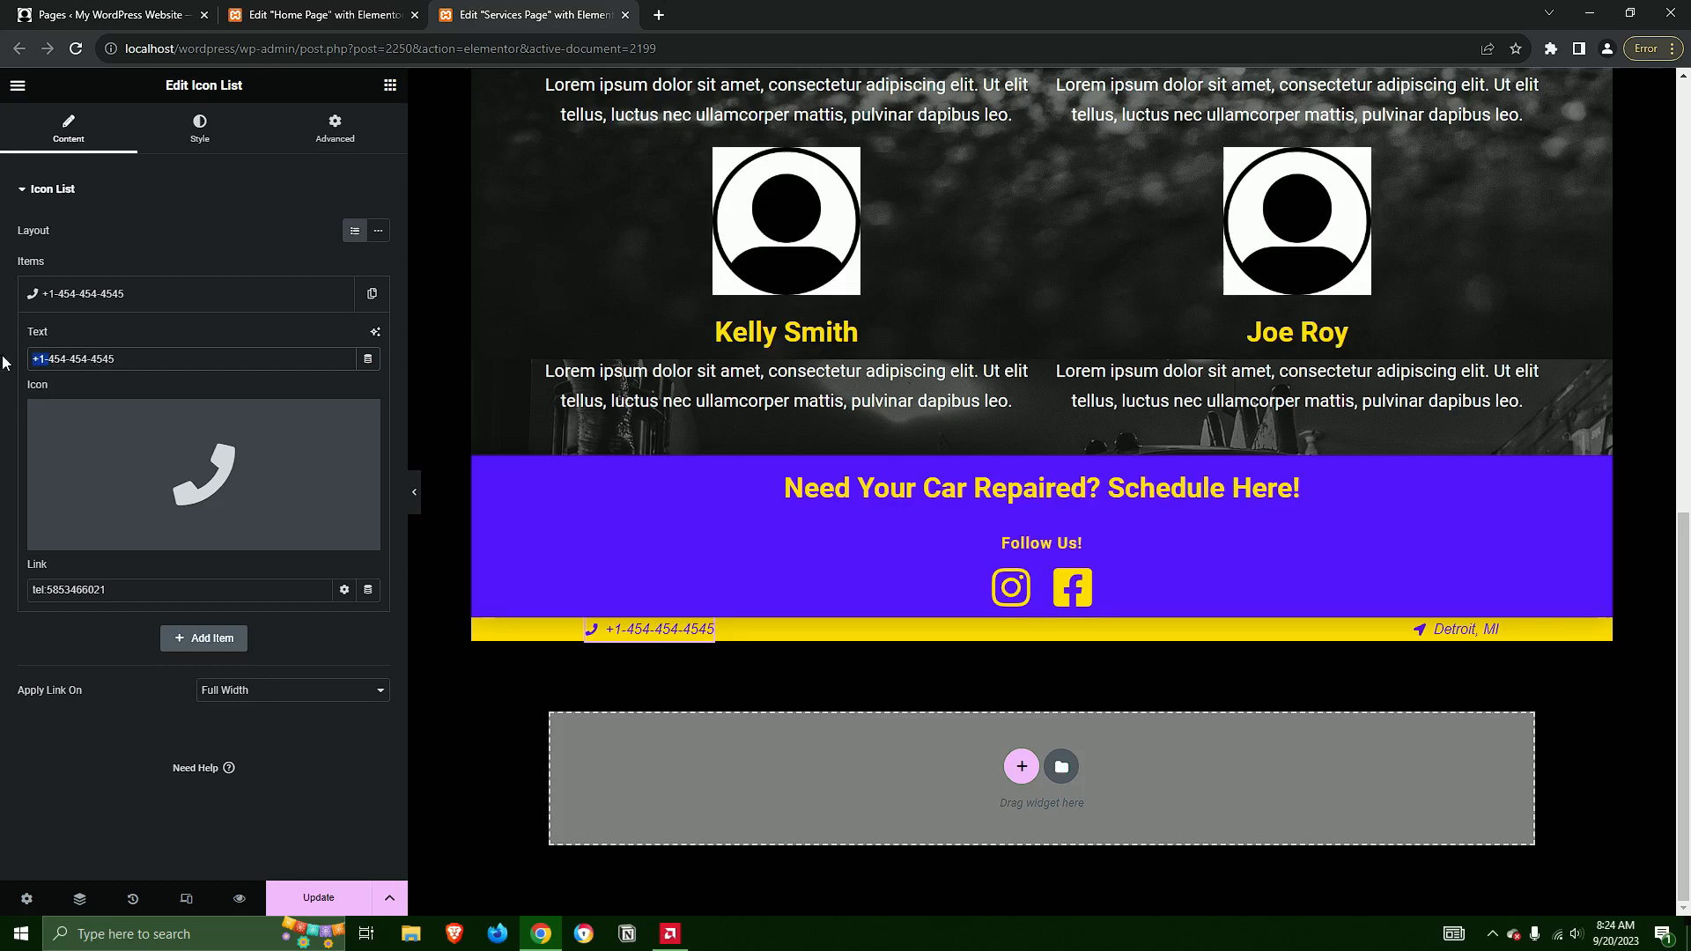
key(BackSpace)
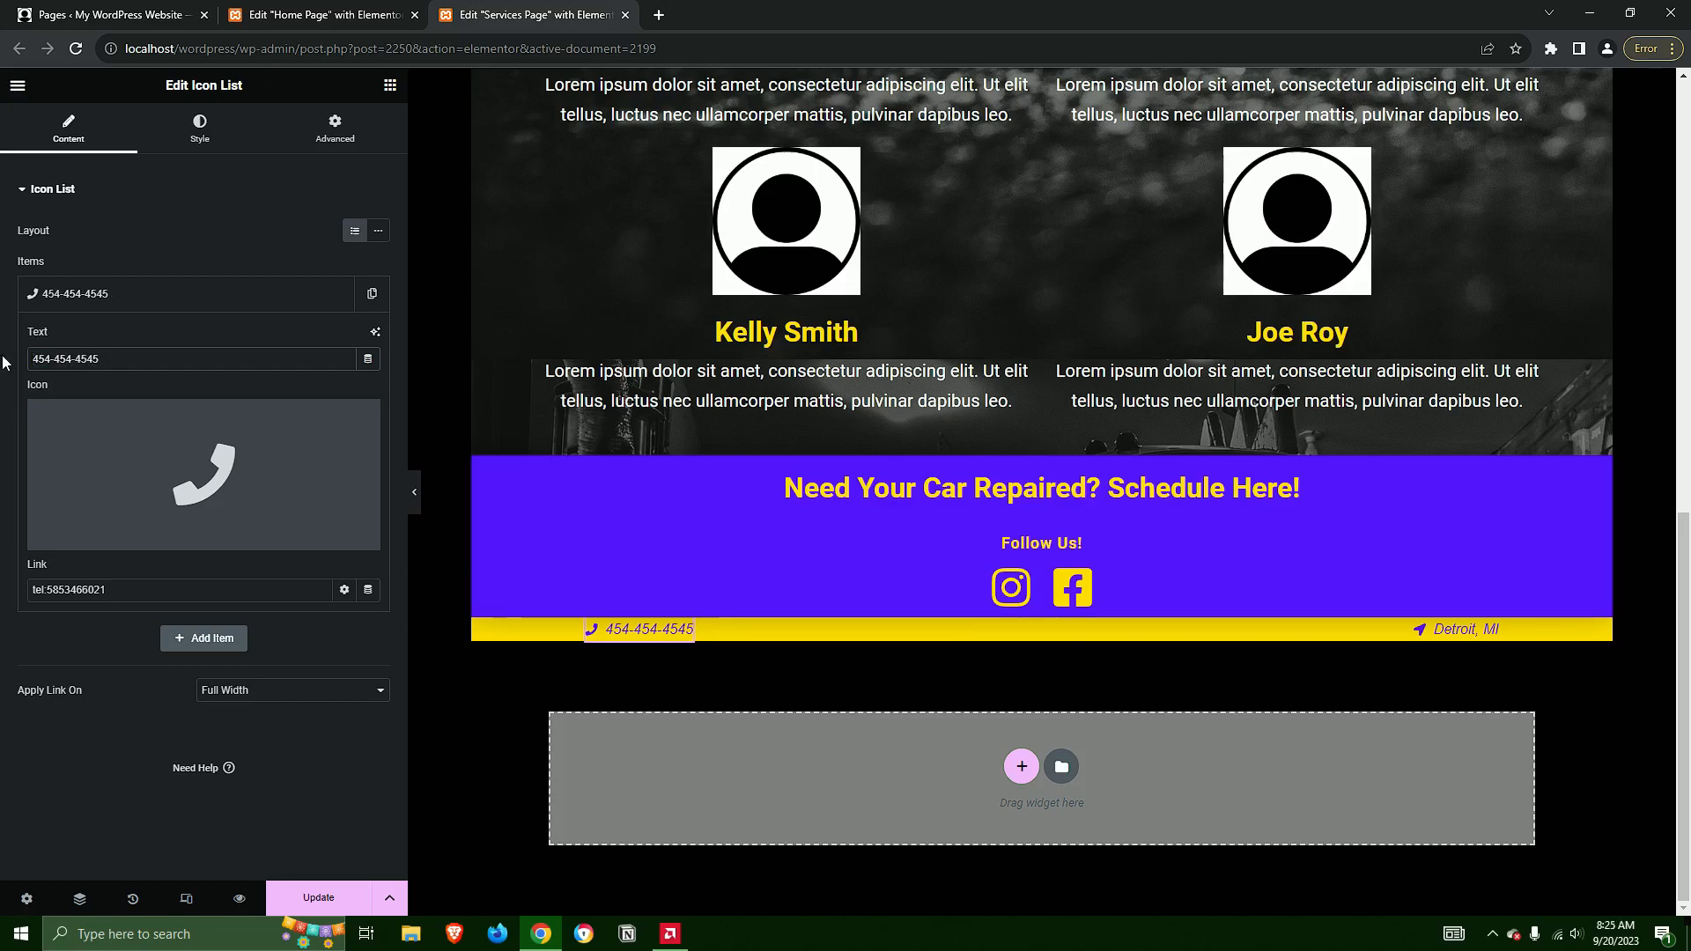
Replace the number in the footer phone item's tel: link with the new phone number
double_click(83, 590)
key(BackSpace)
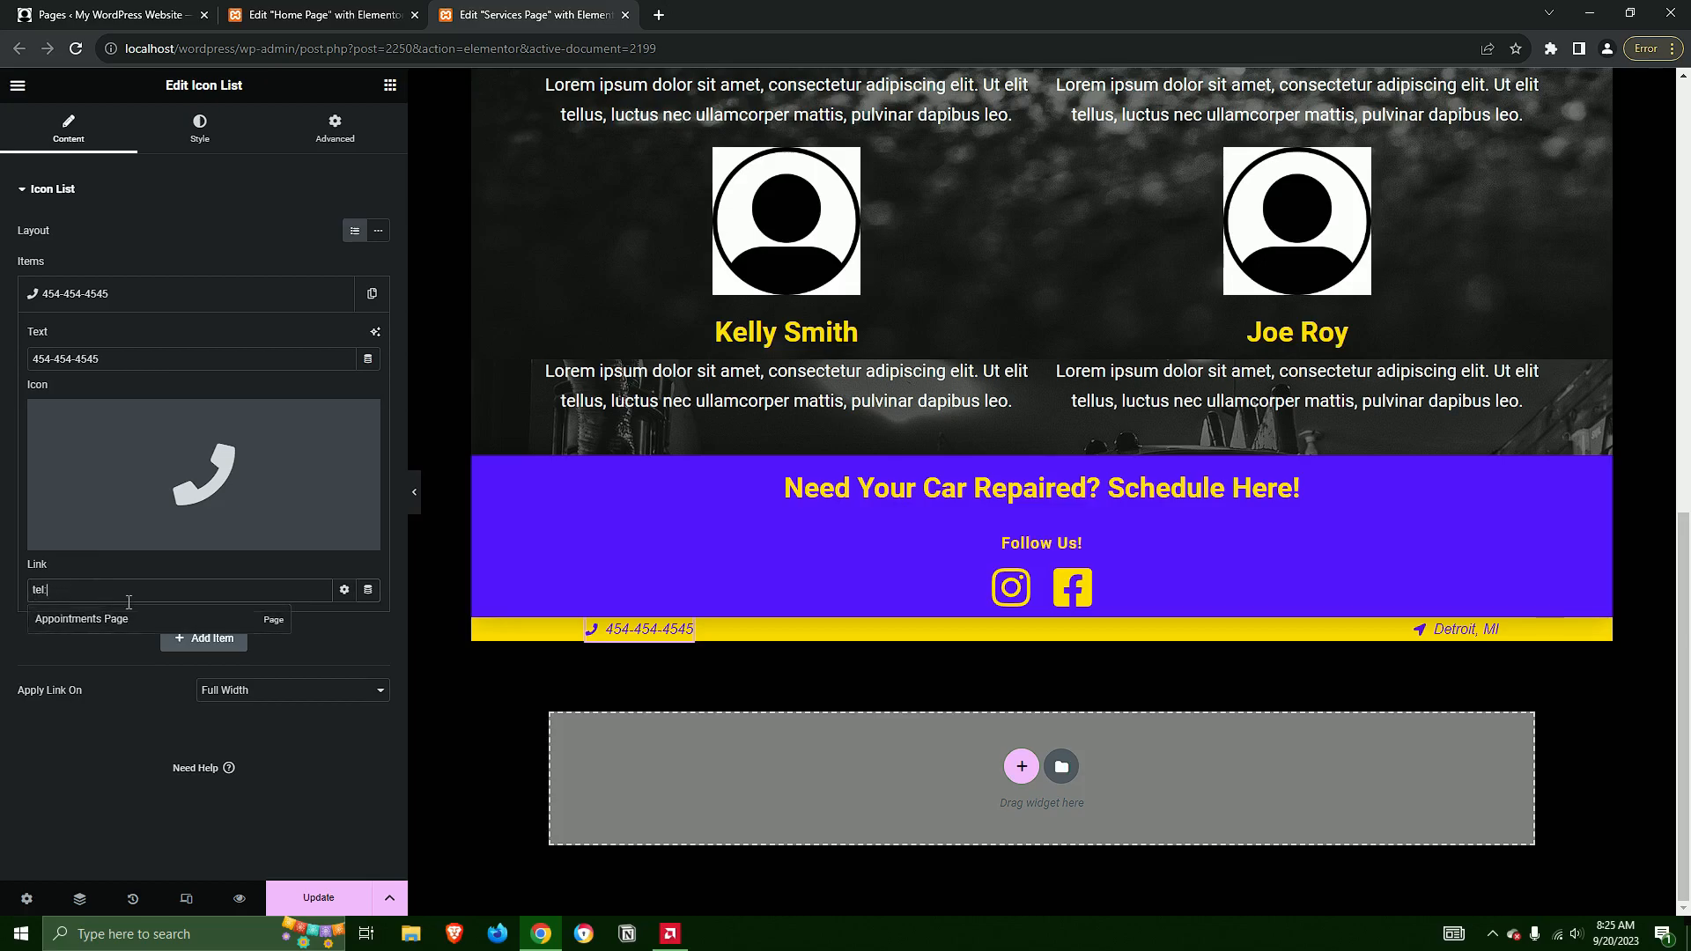
text(4545554545)
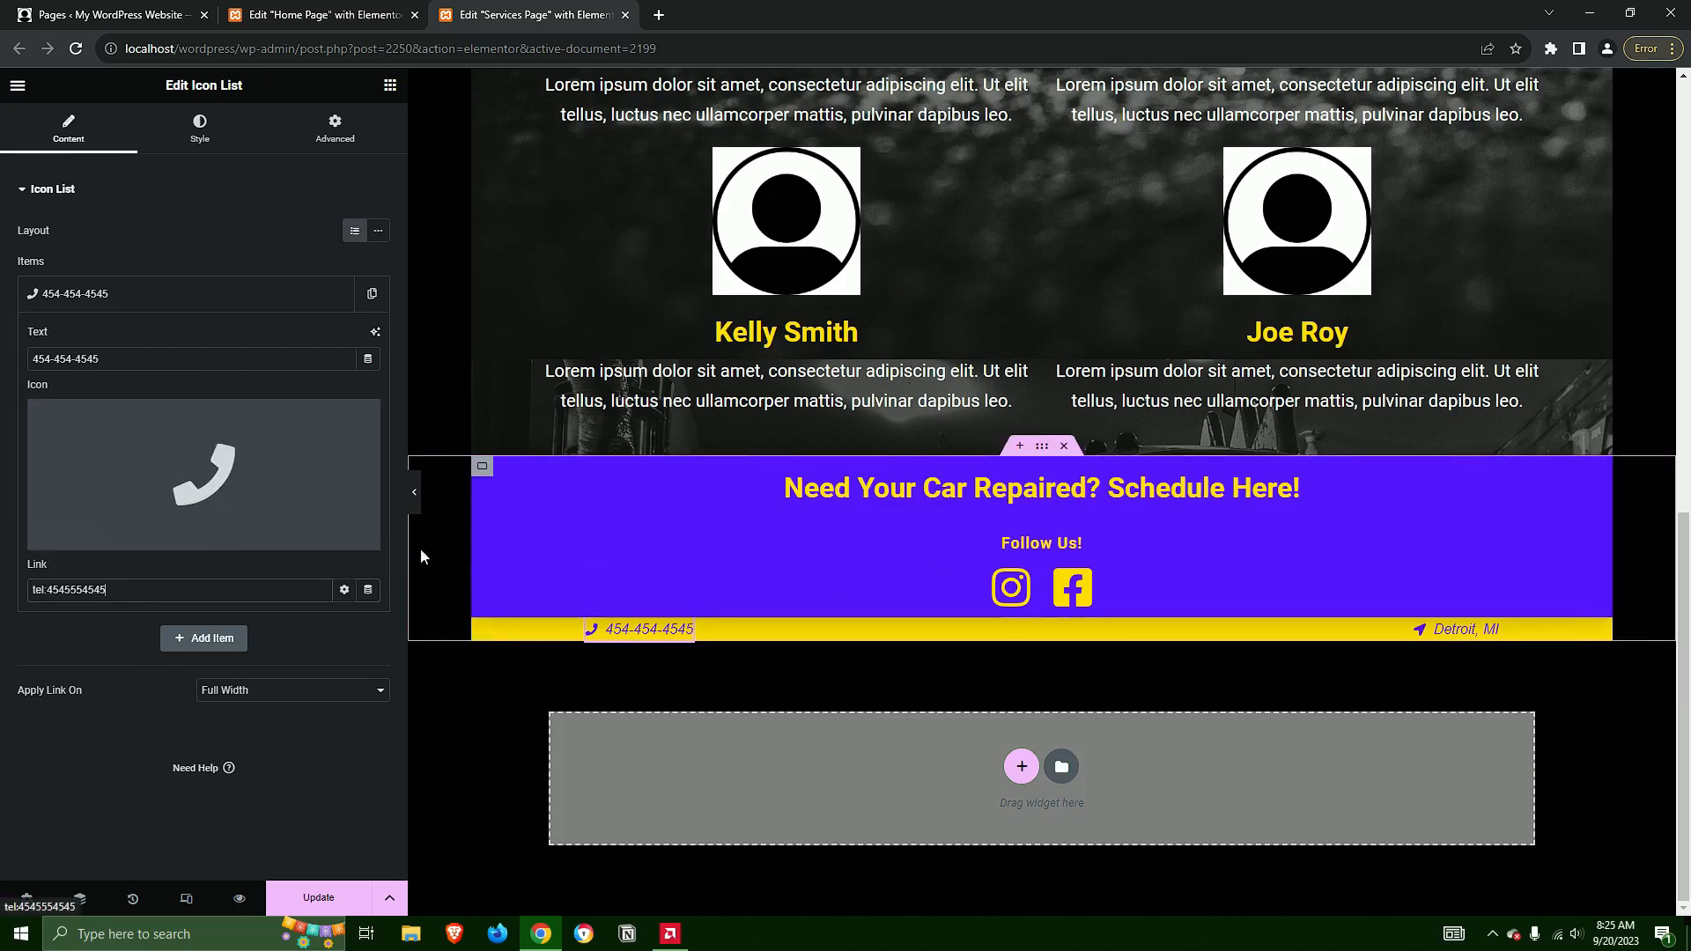
Try an alternative phone icon from the icon library, and insert the original Phone icon again
click(183, 472)
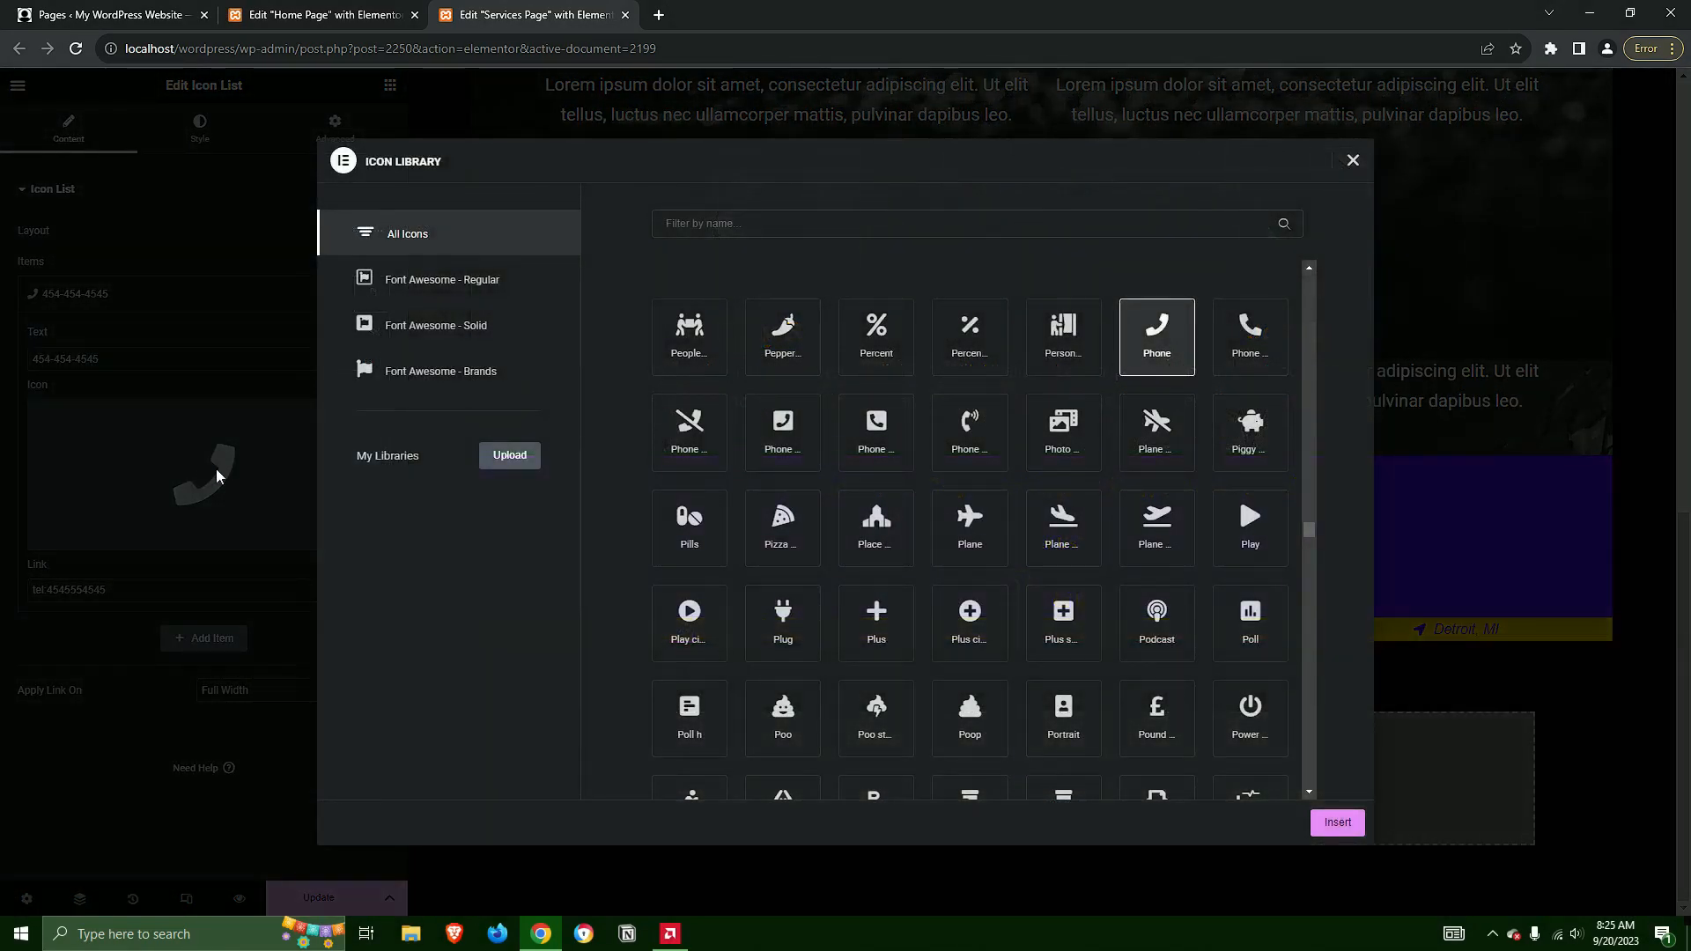
click(1255, 356)
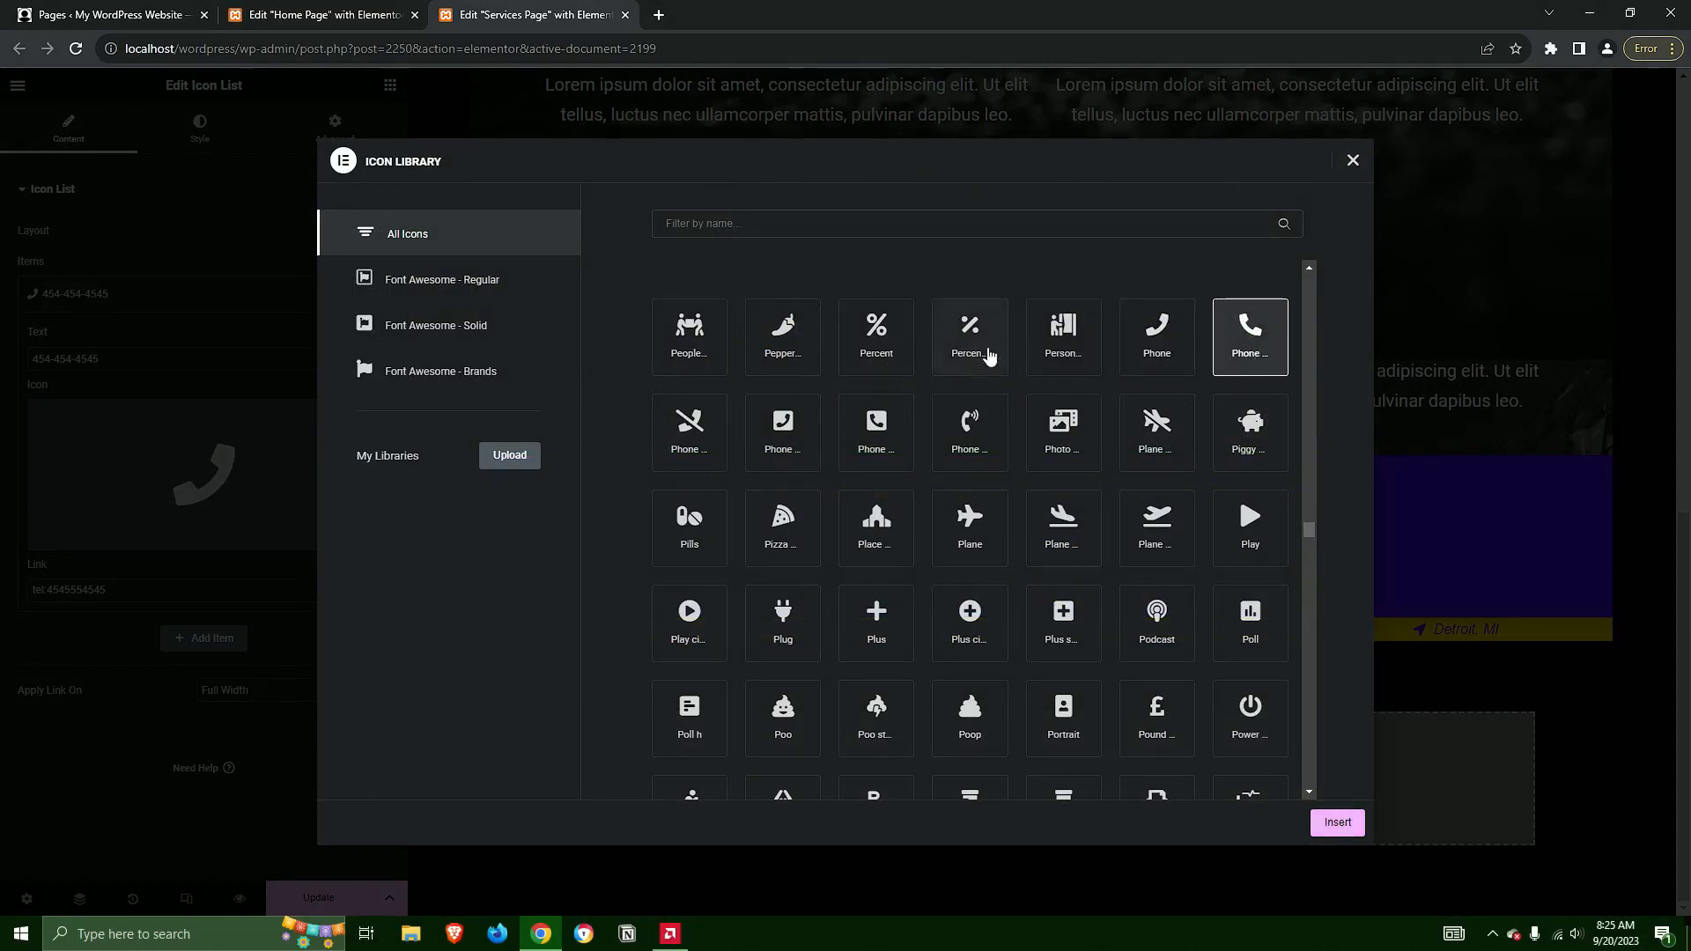
click(1161, 357)
click(1337, 822)
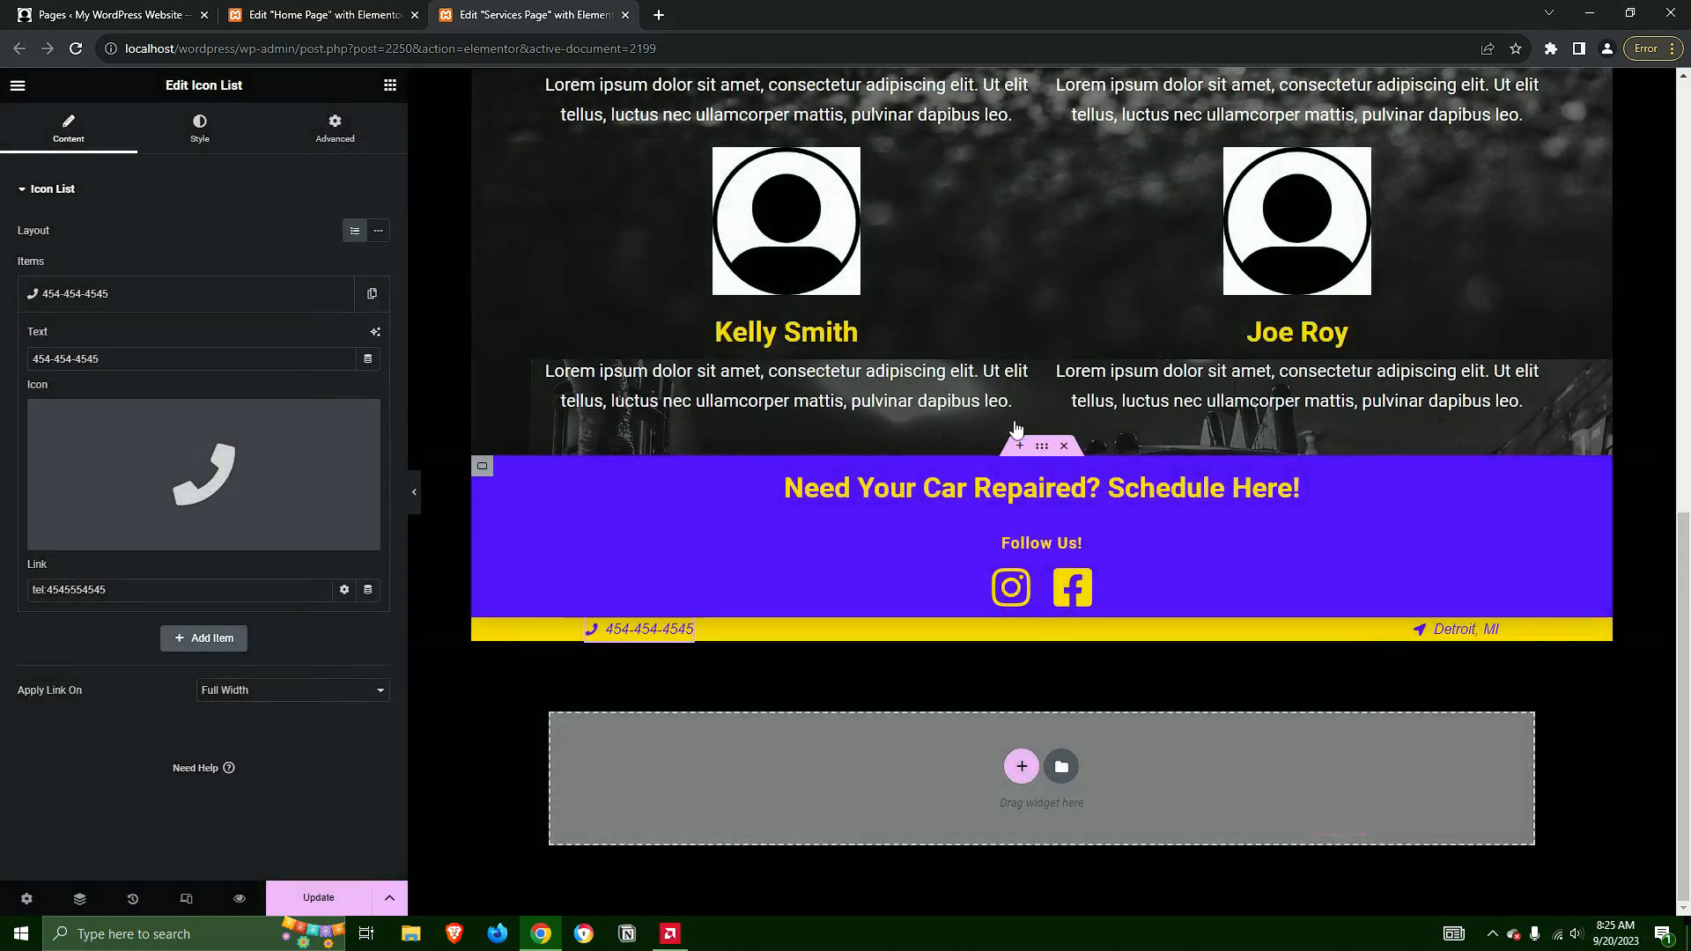
Open the footer's Detroit, MI location item to edit its text and link
click(1465, 634)
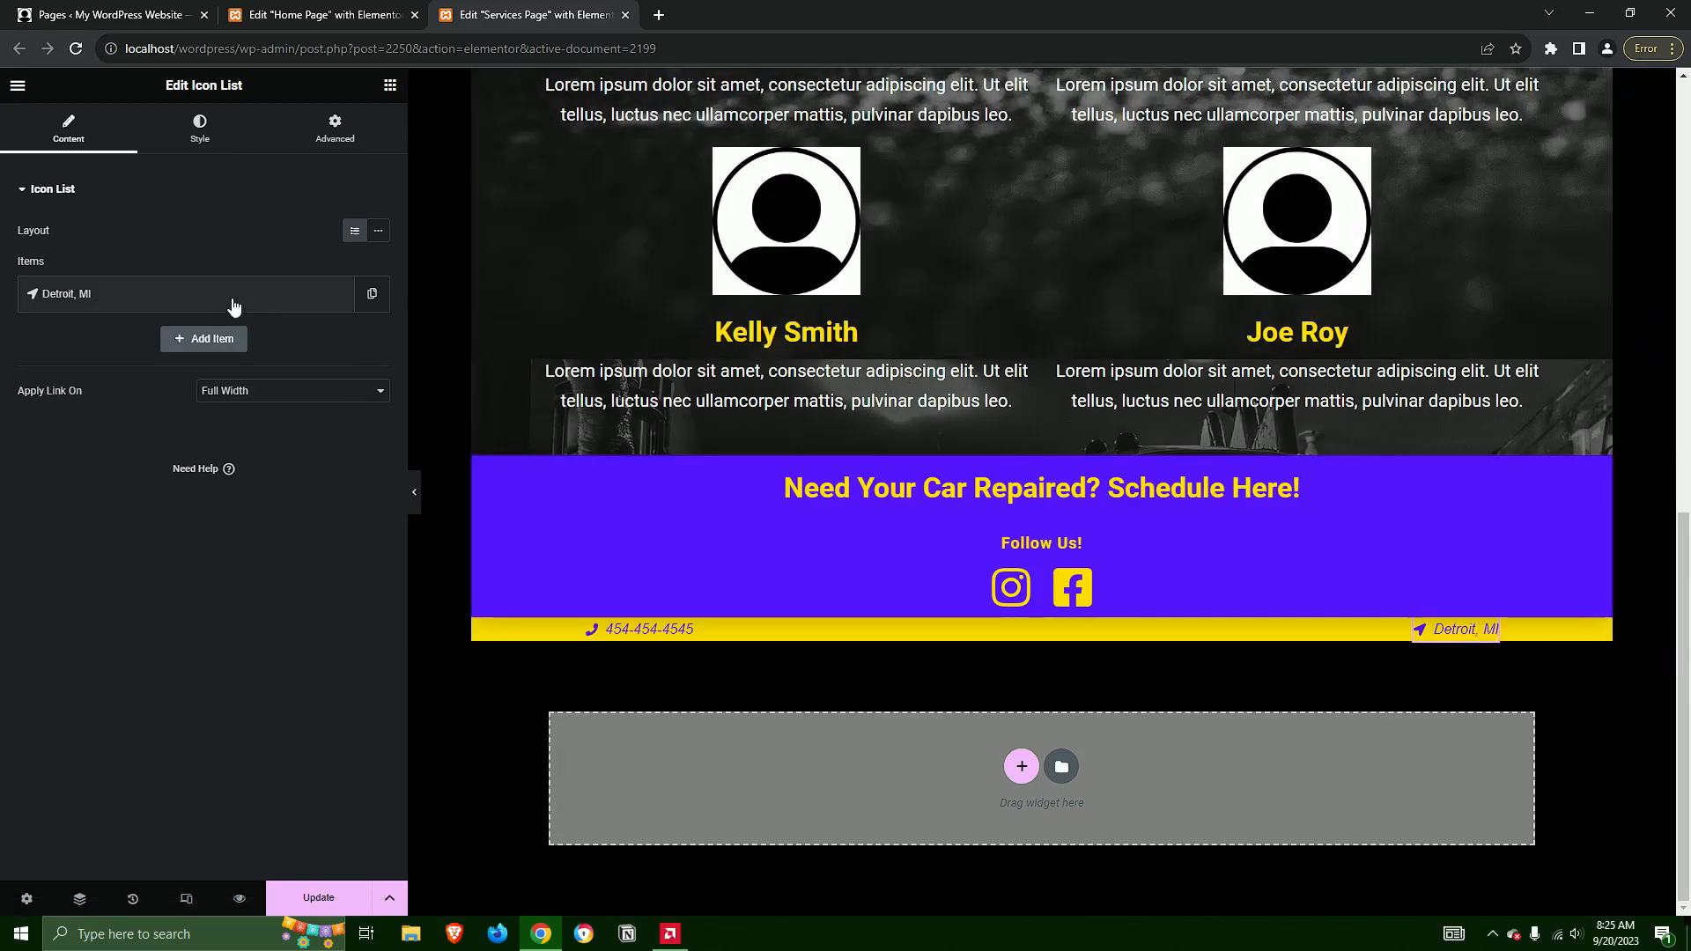
click(196, 300)
drag(85, 359, 25, 362)
key(shift+Right)
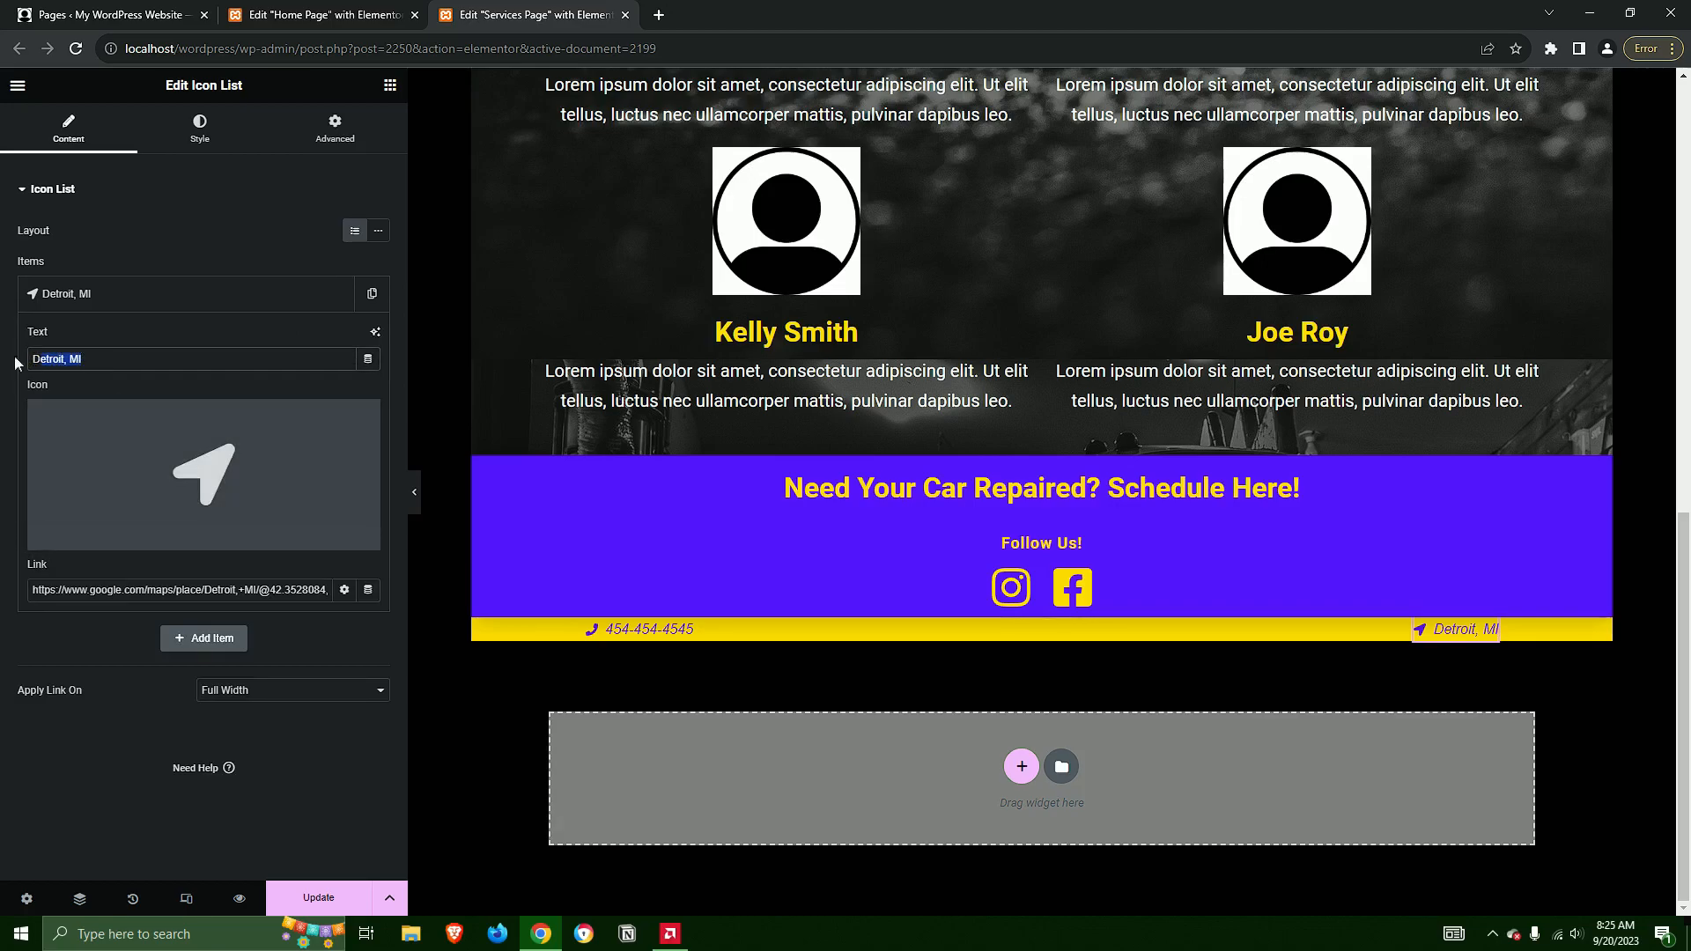
click(116, 362)
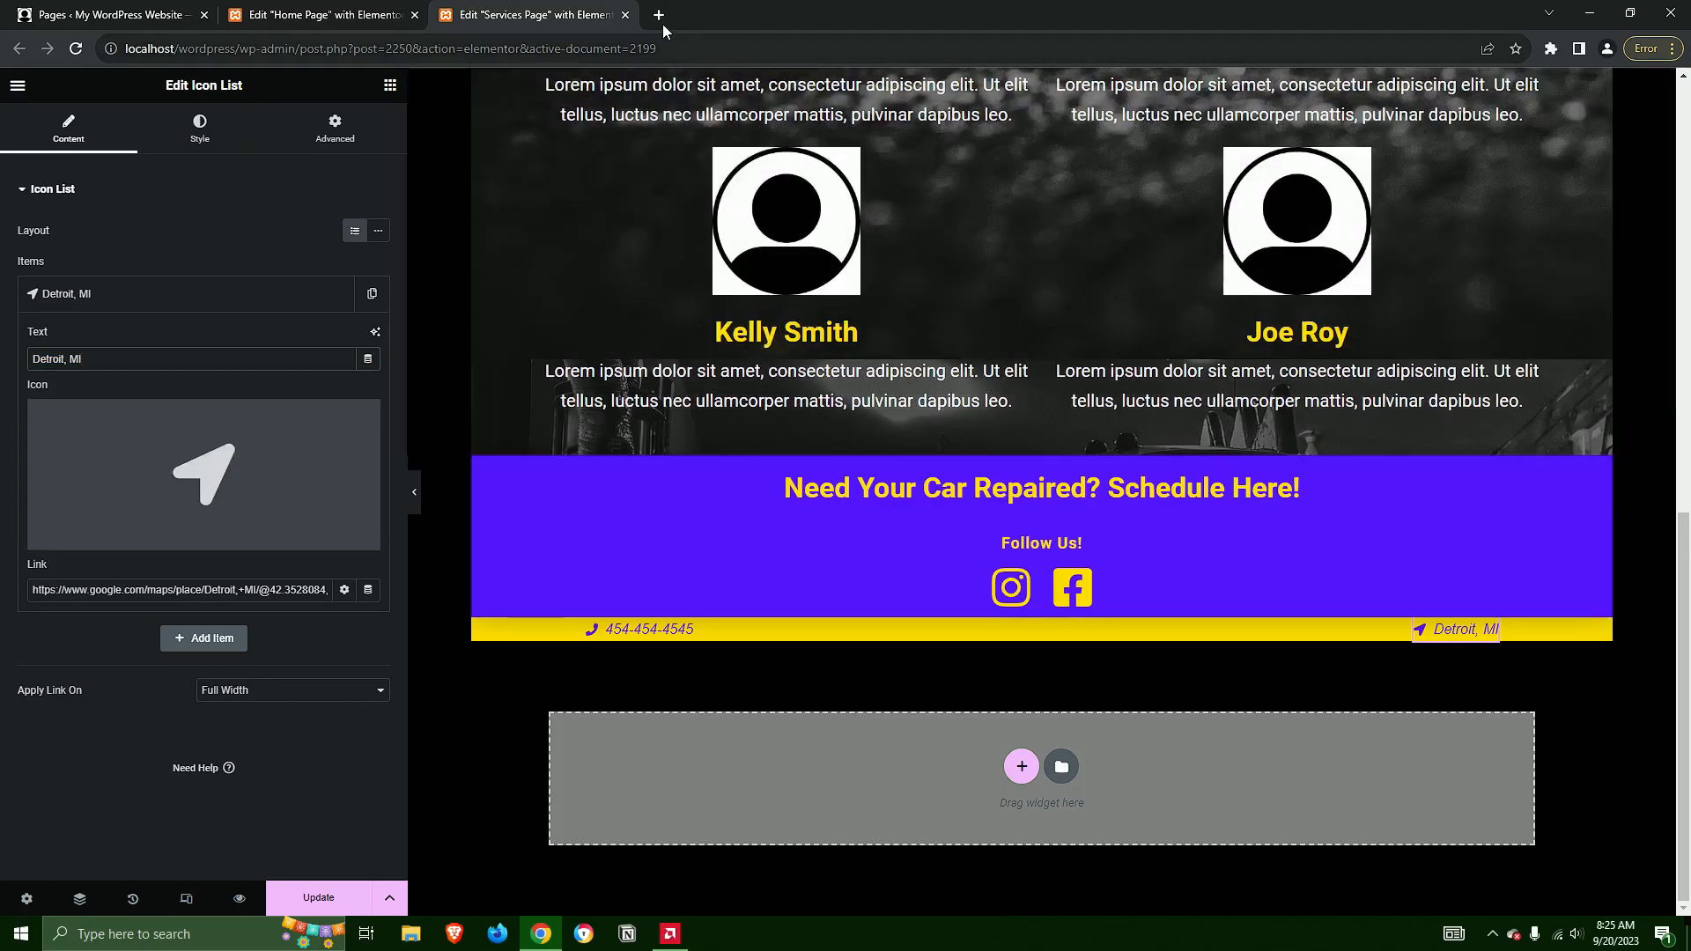
Open Google Maps in a new browser tab and look up Detroit, MI
click(659, 16)
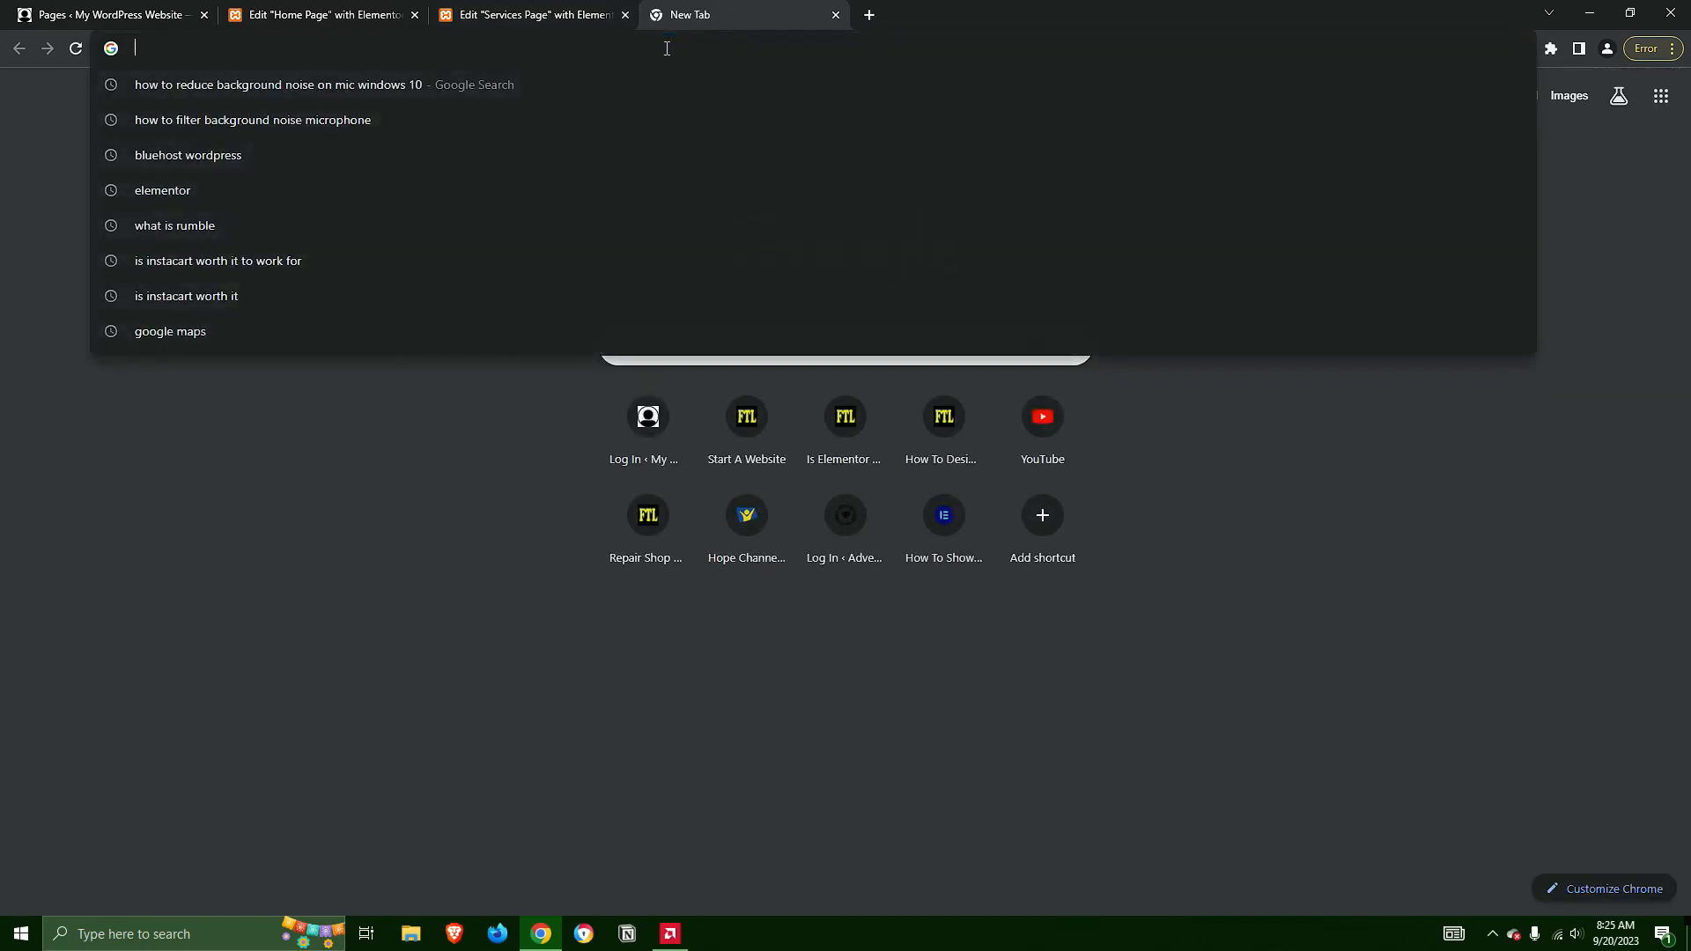
text(google m.a)
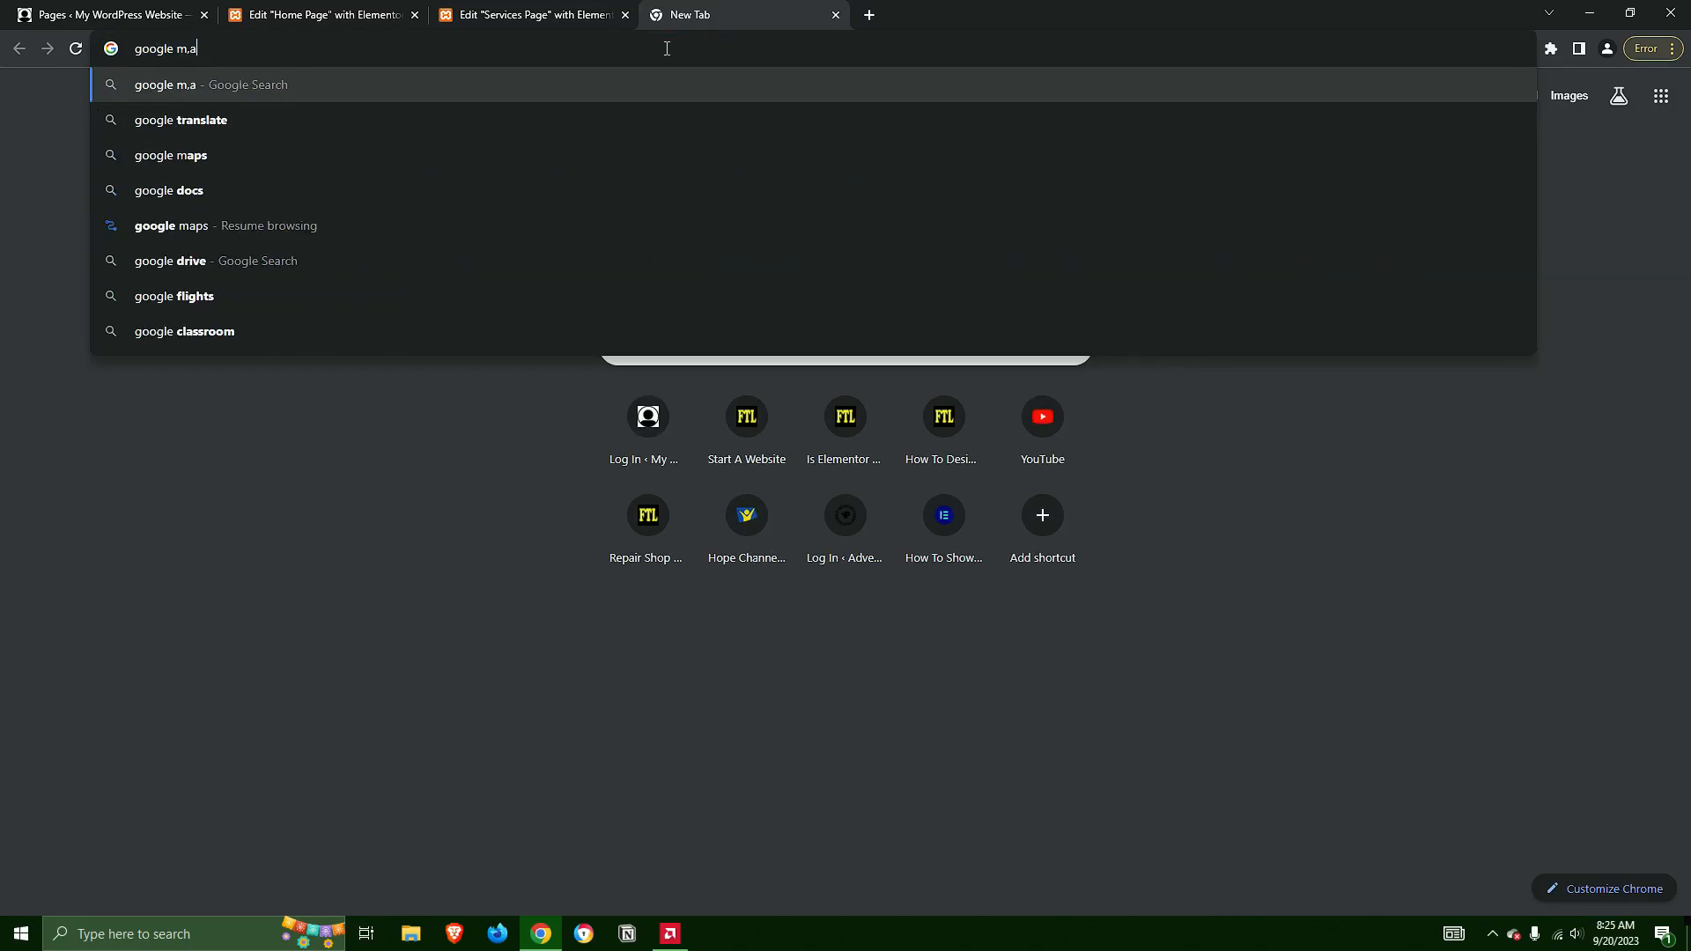
text(ps)
key(Return)
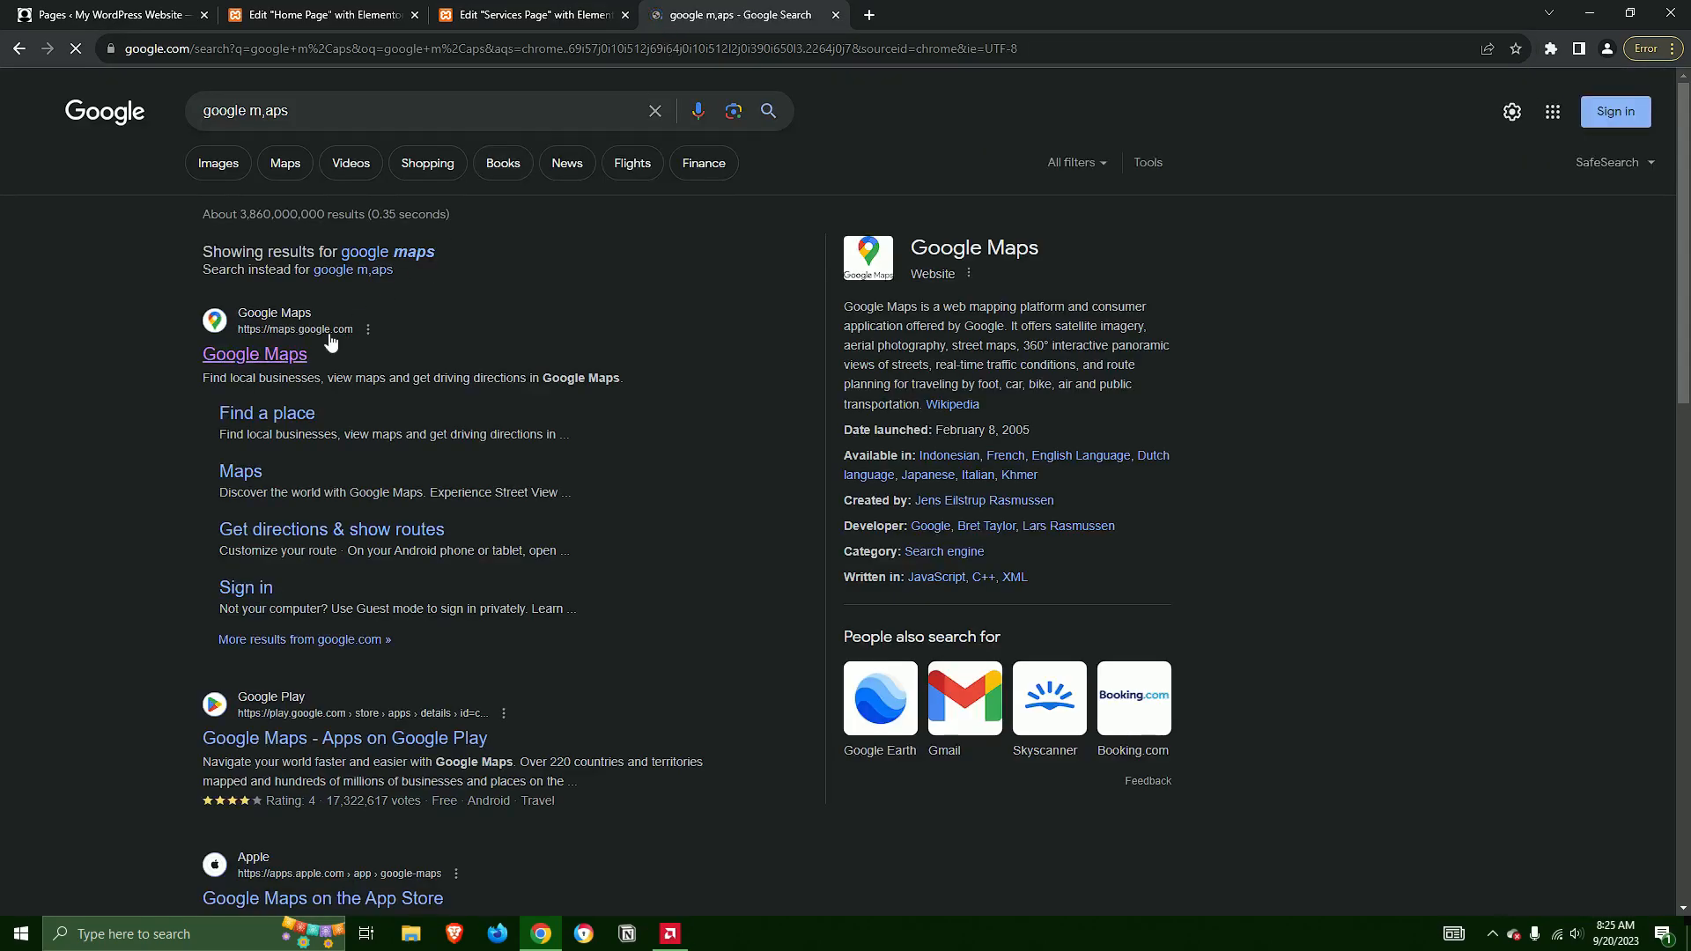
click(308, 356)
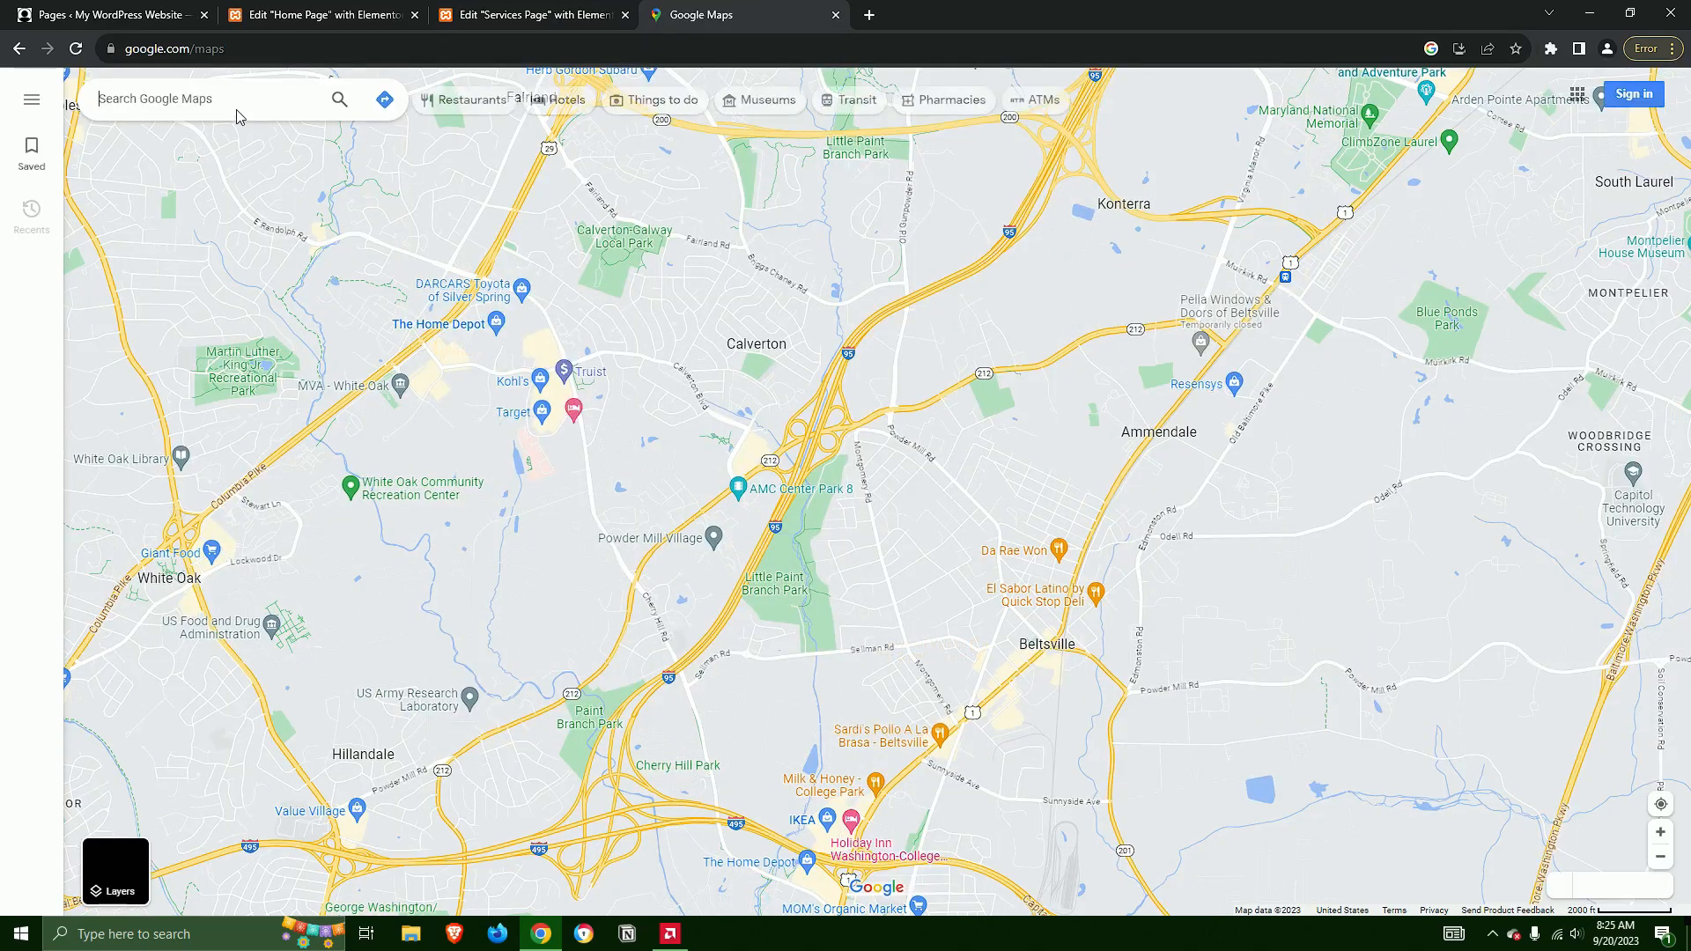
click(237, 106)
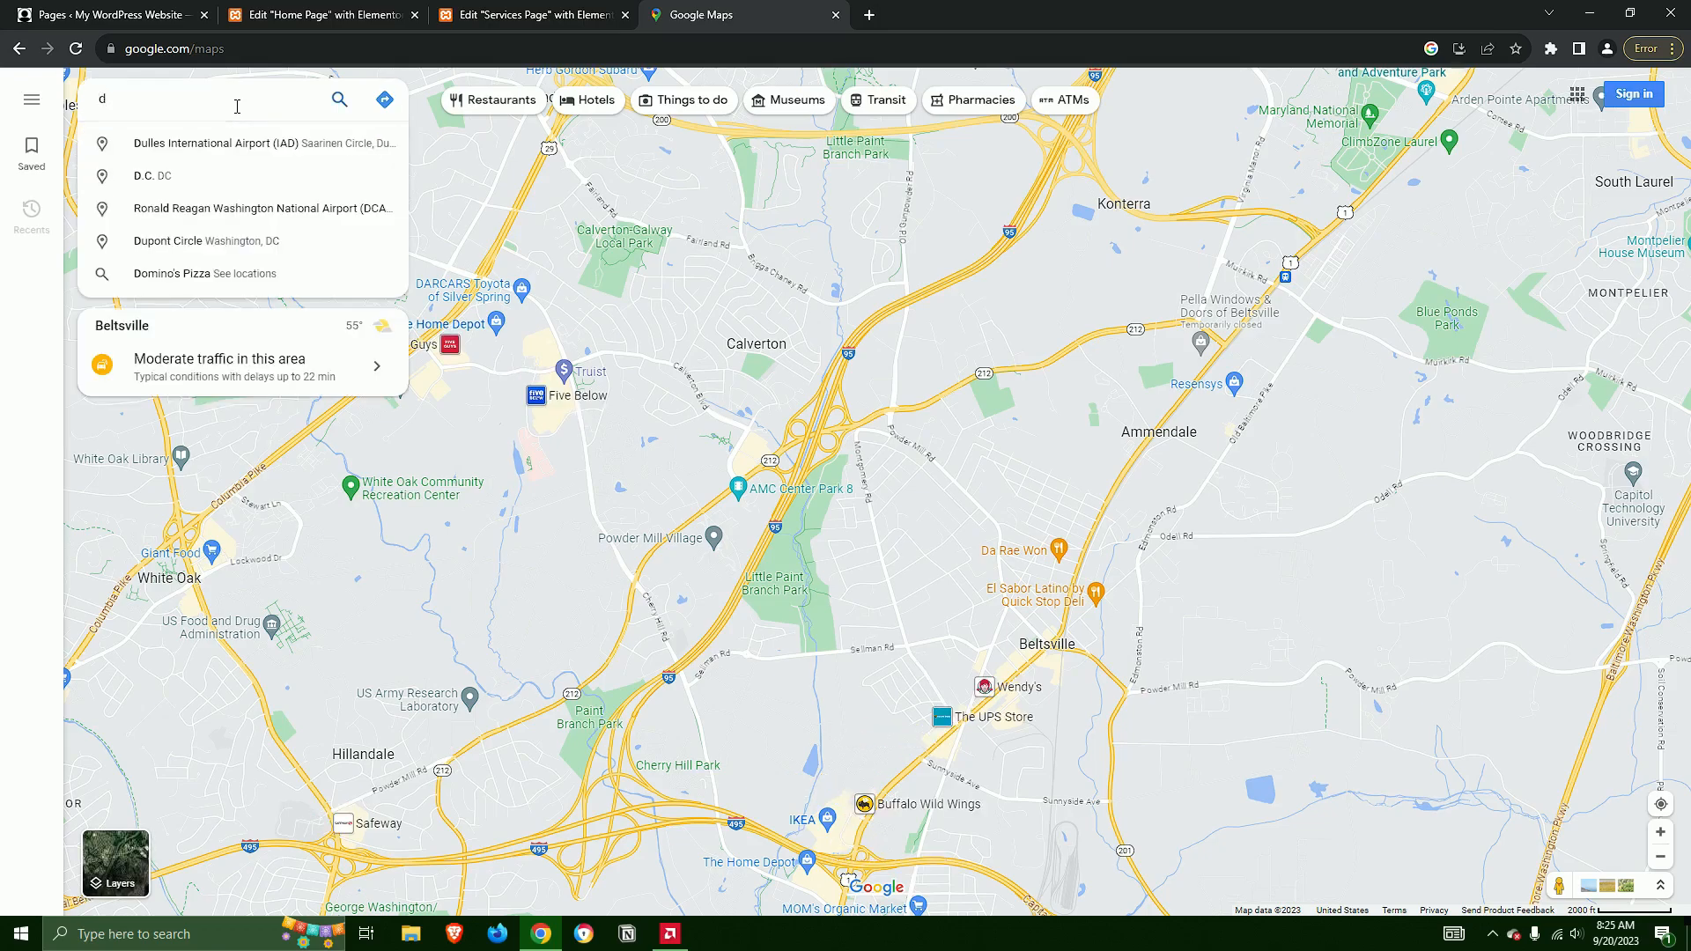
text(detroit)
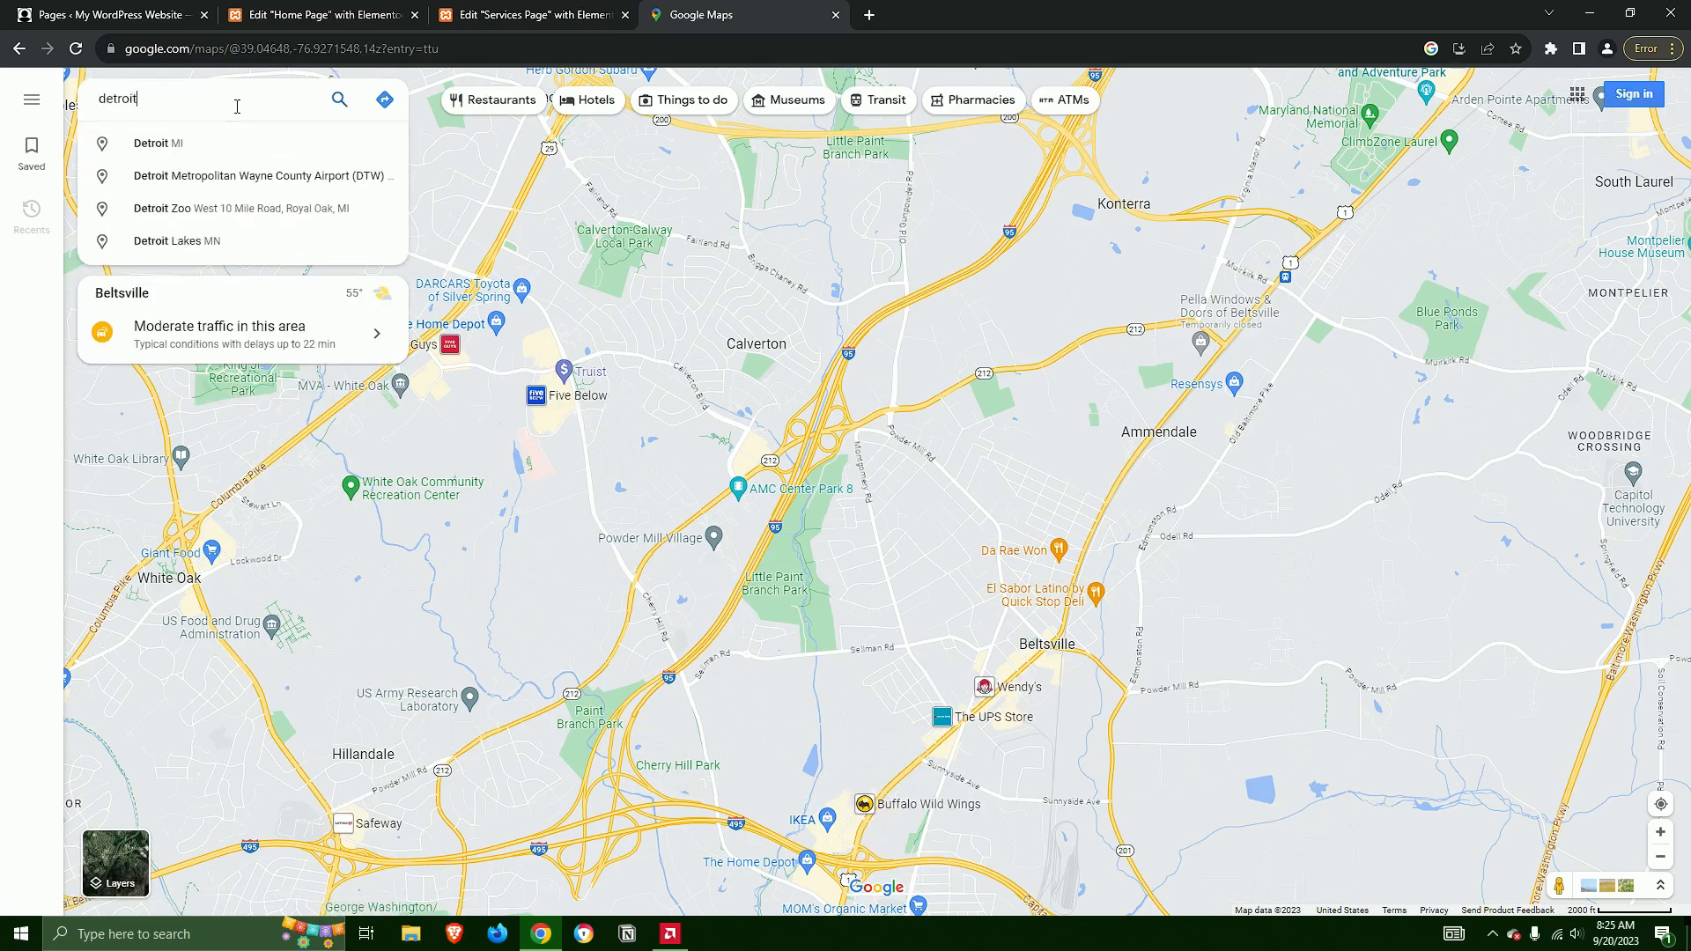
click(202, 144)
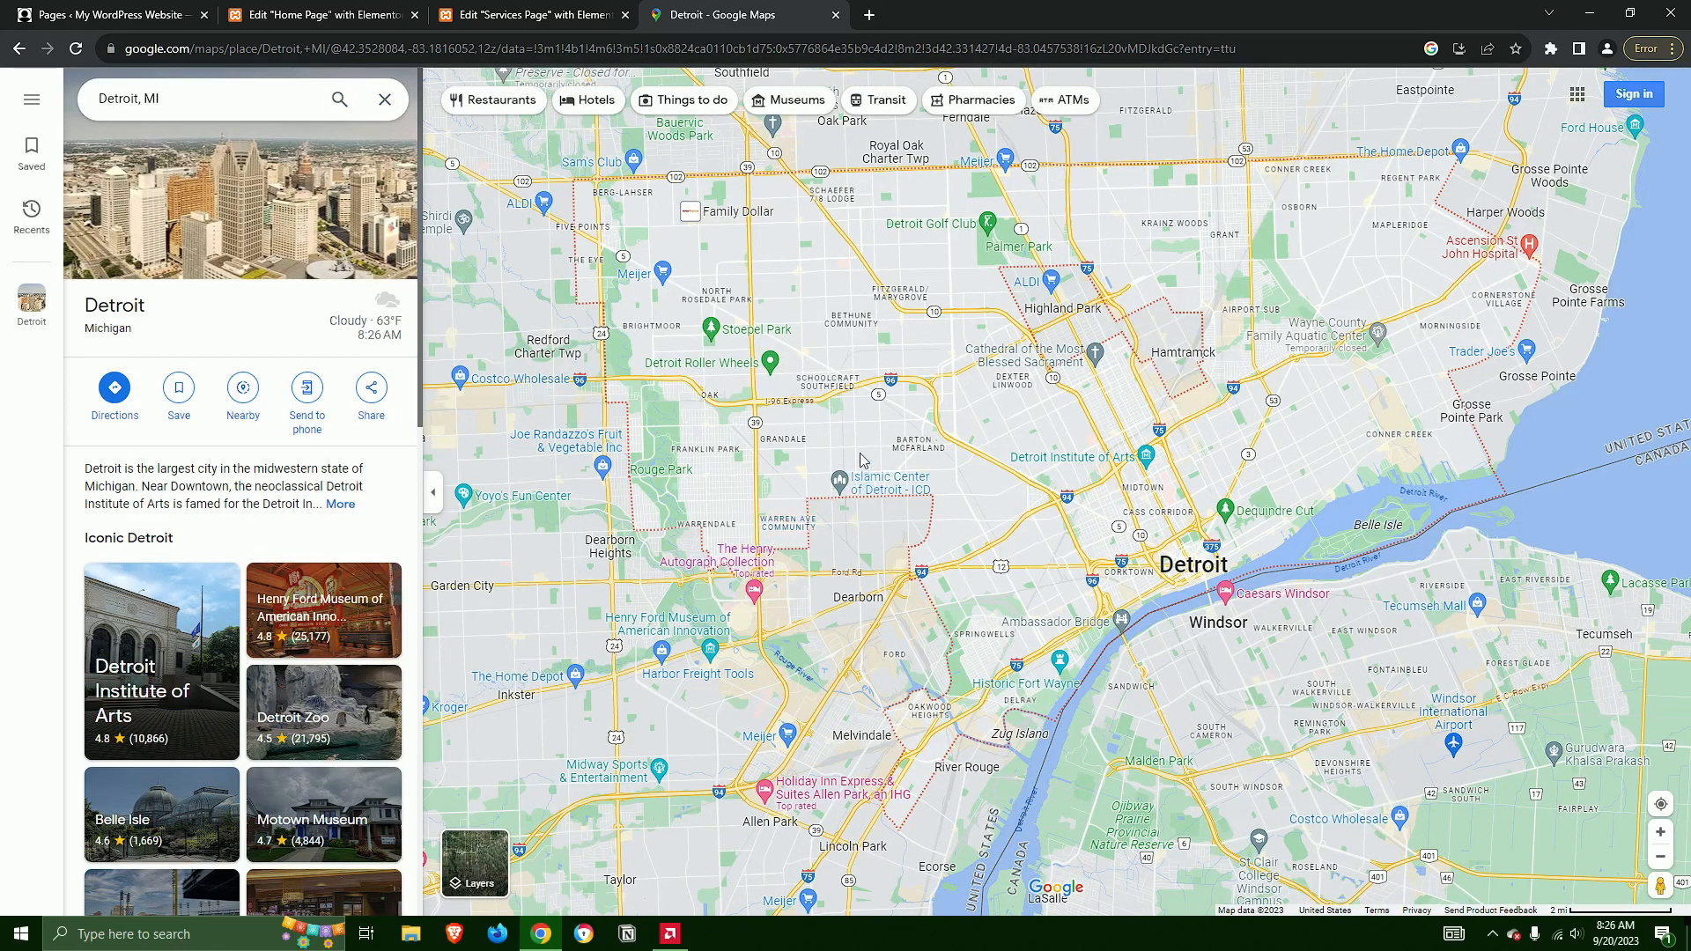
Select Stoepel Park on the map and copy its share link
click(716, 333)
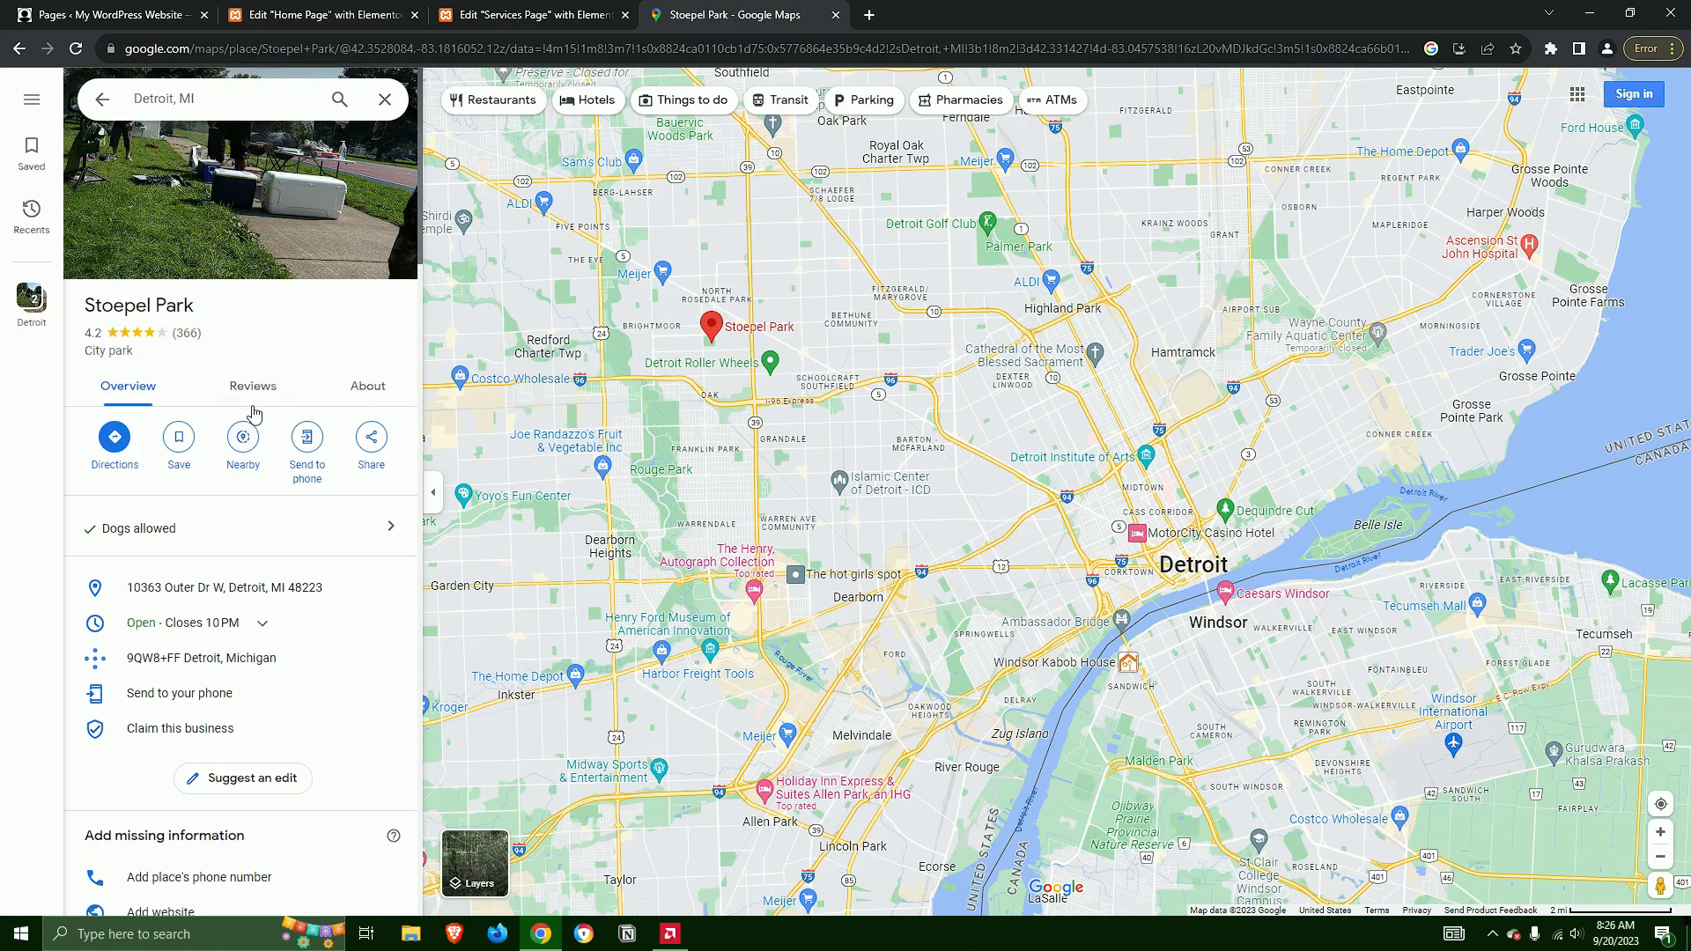
click(378, 438)
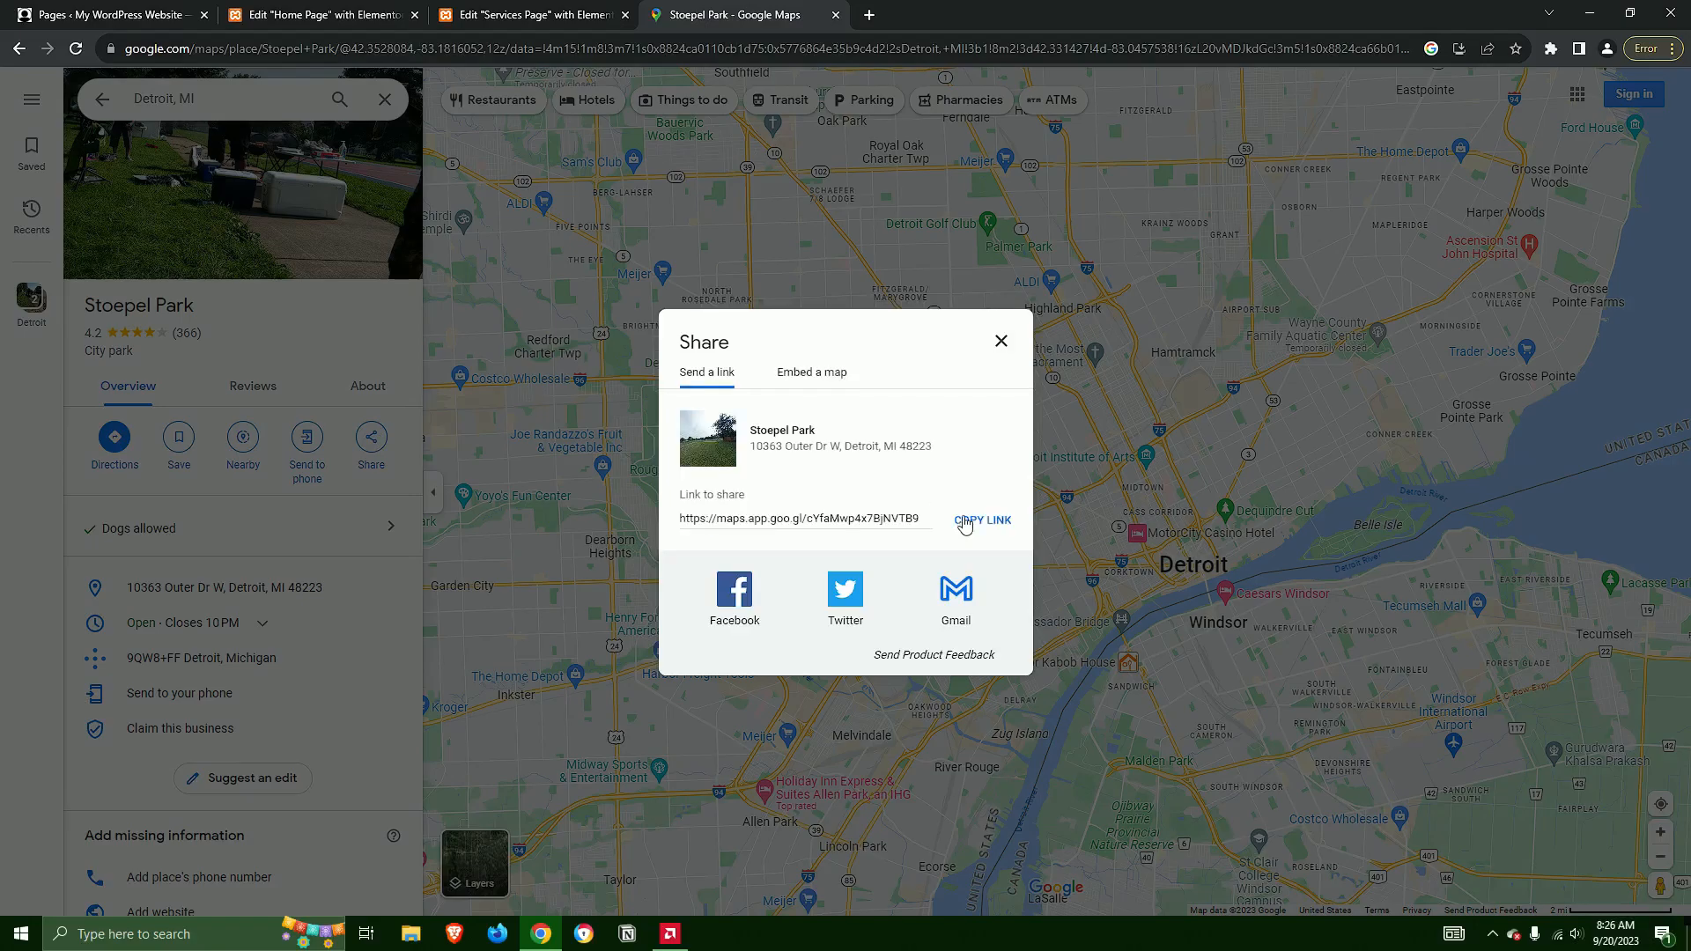
click(976, 521)
Back in the Services Page editor, replace the Detroit, MI item's link with the copied Google Maps link, and save the footer
click(521, 15)
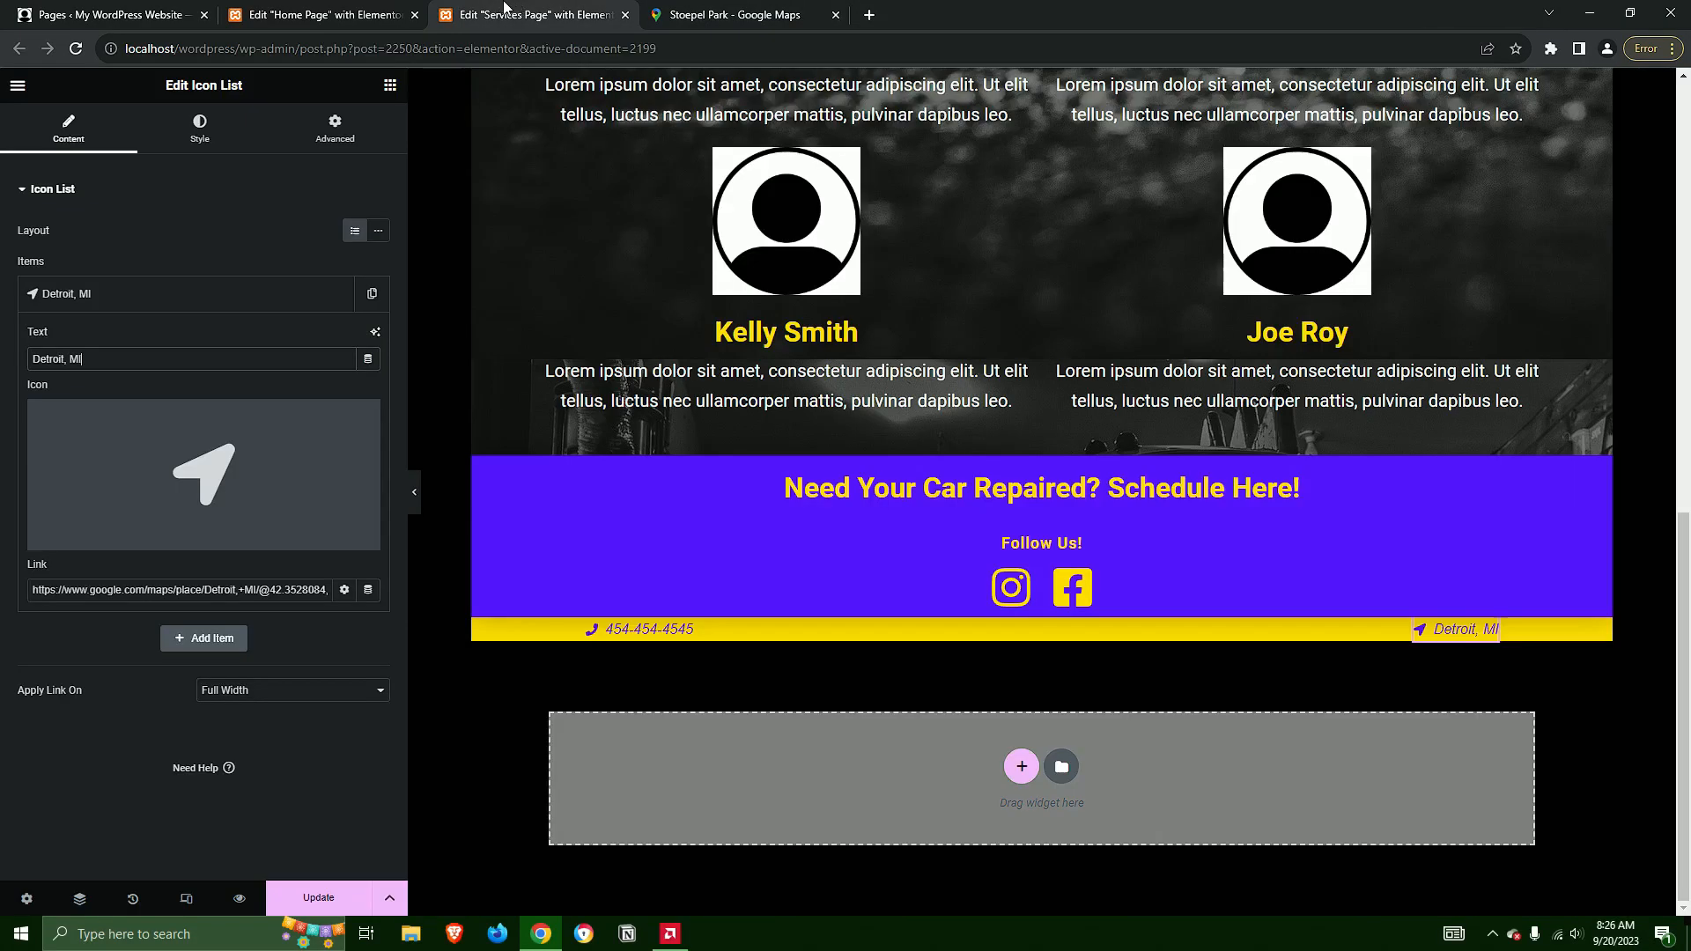
triple_click(33, 591)
key(BackSpace)
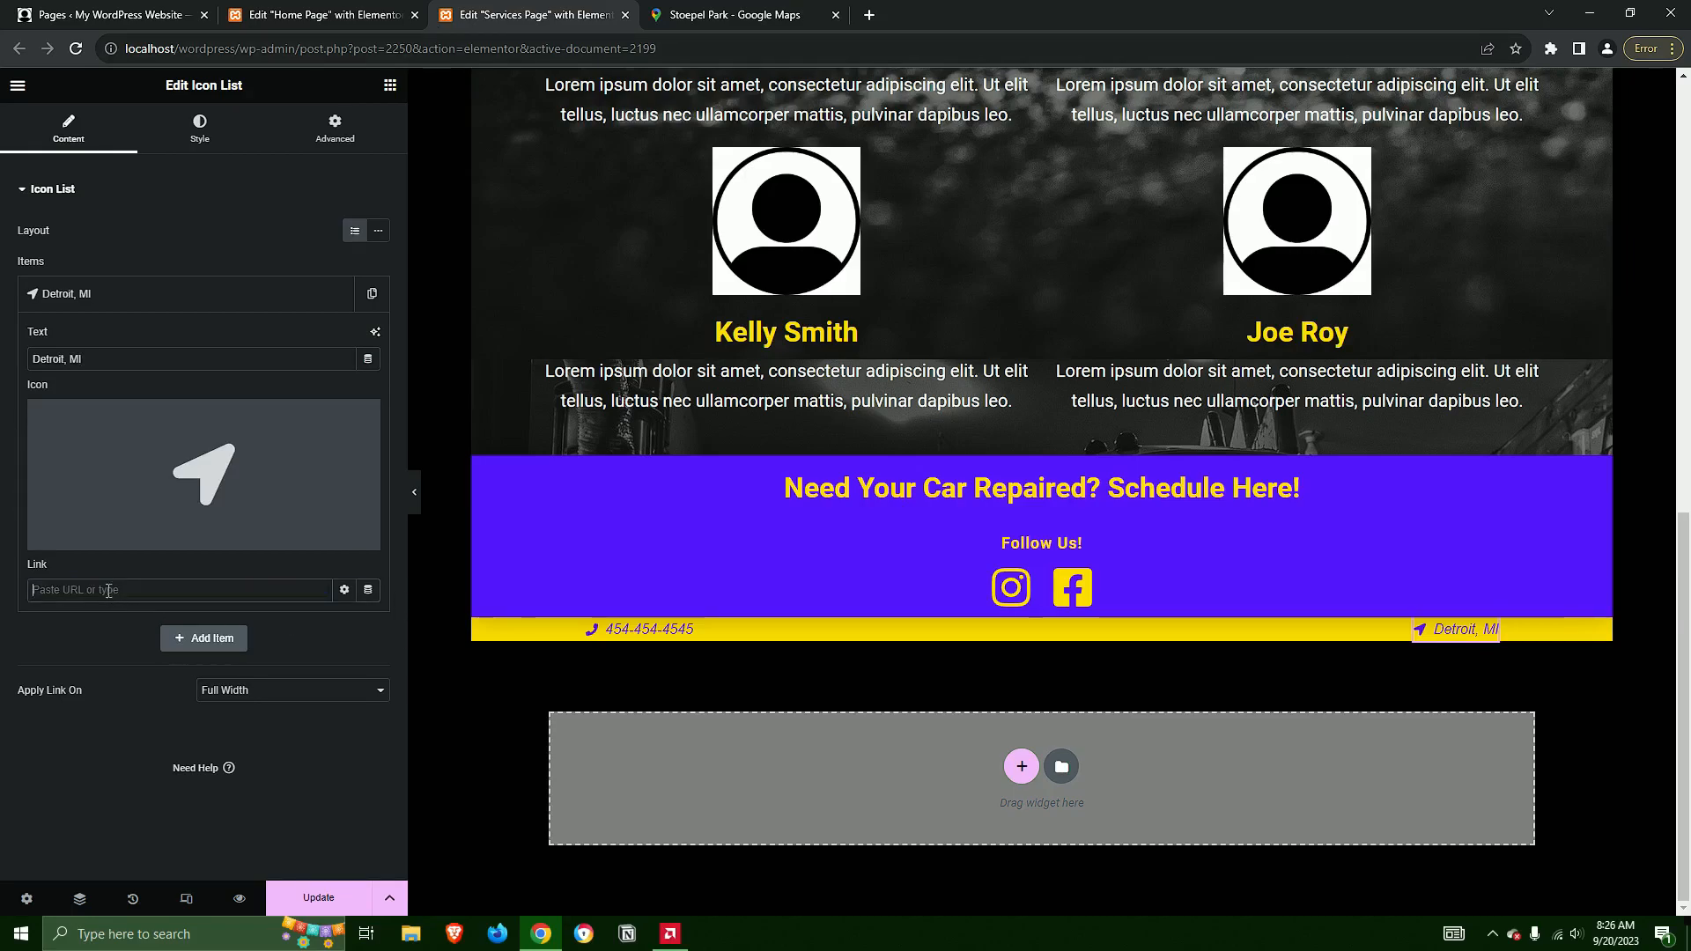
key(ctrl+v)
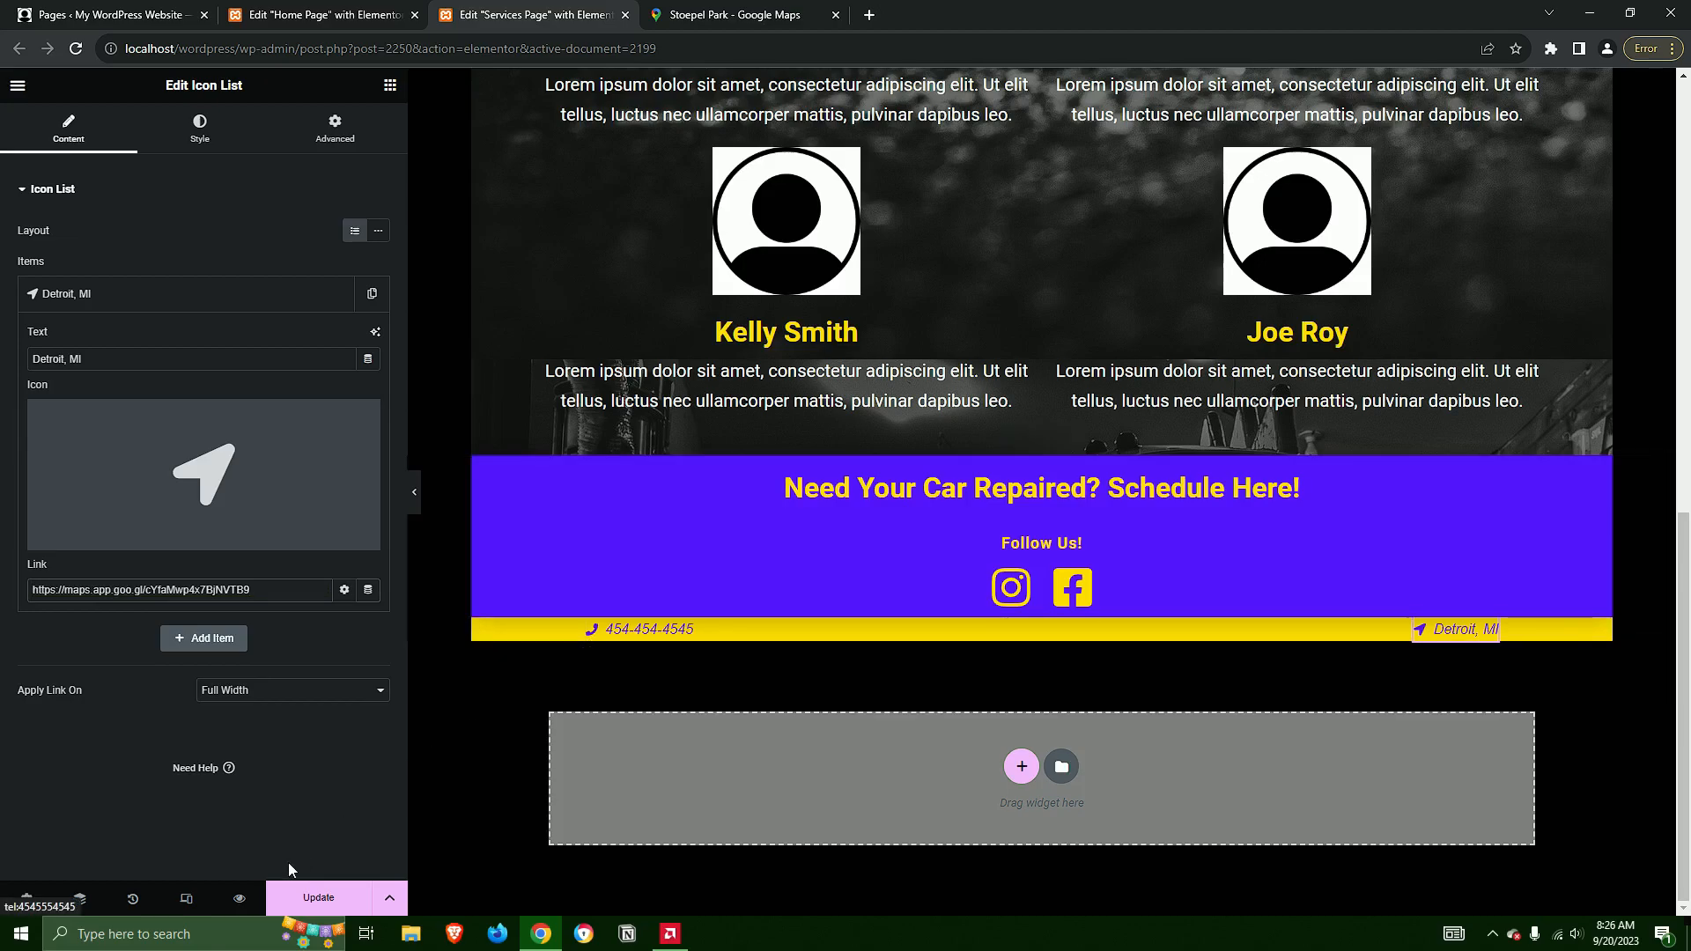
key(ctrl+s)
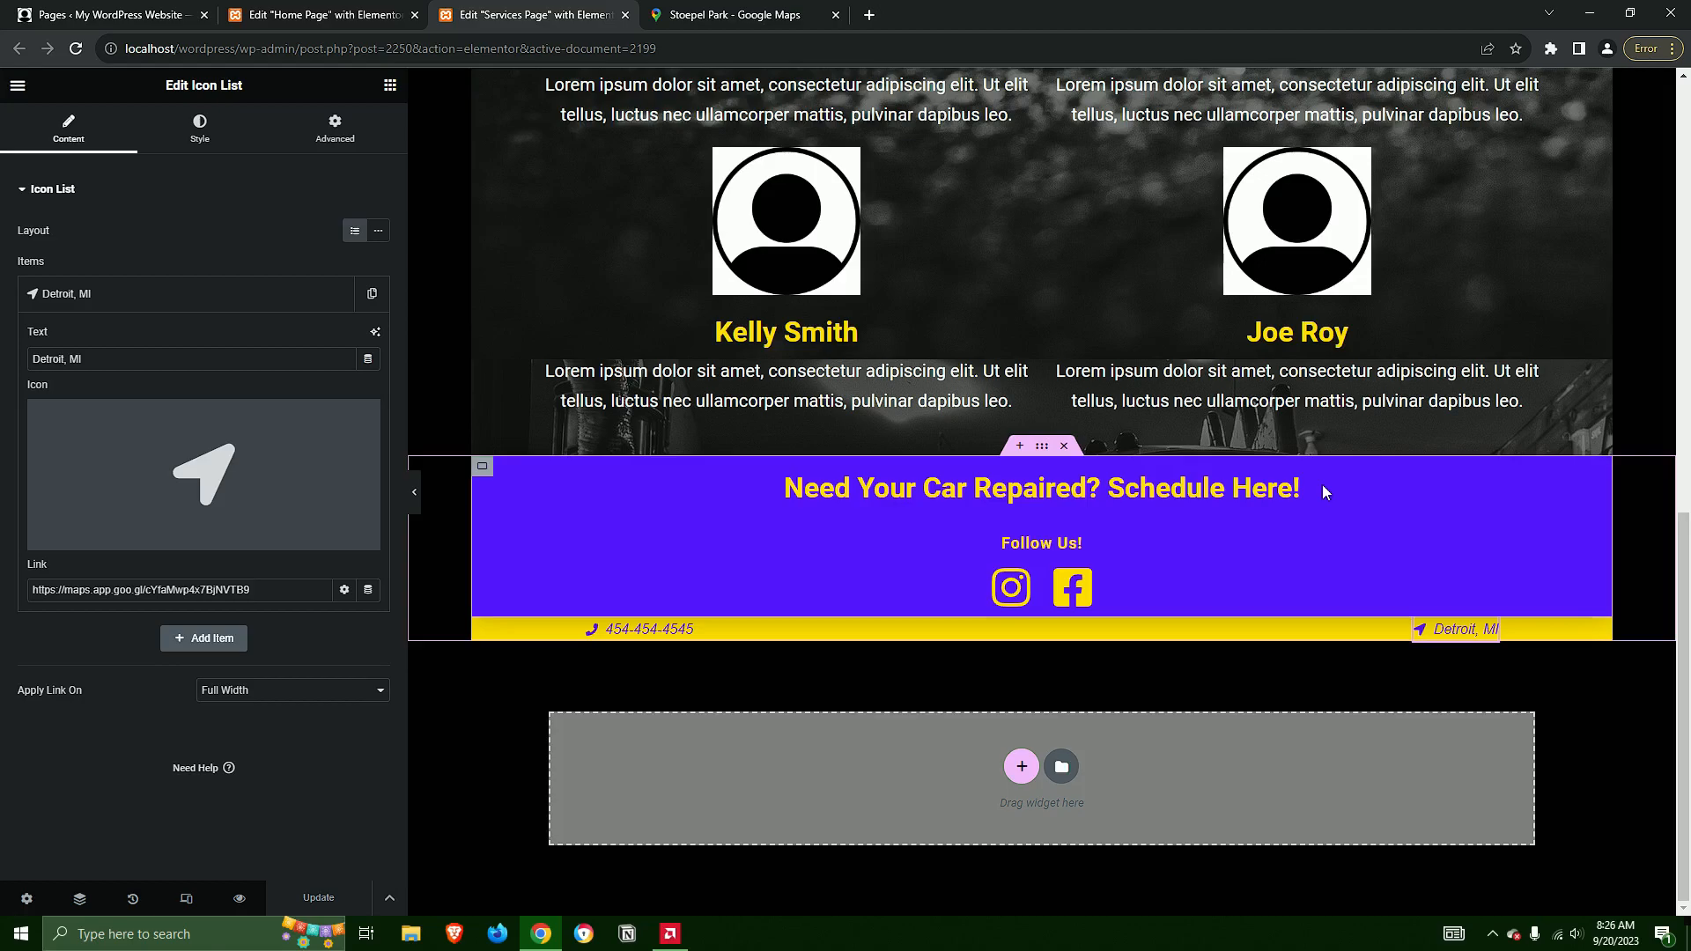
scroll(1322, 484, up, 15)
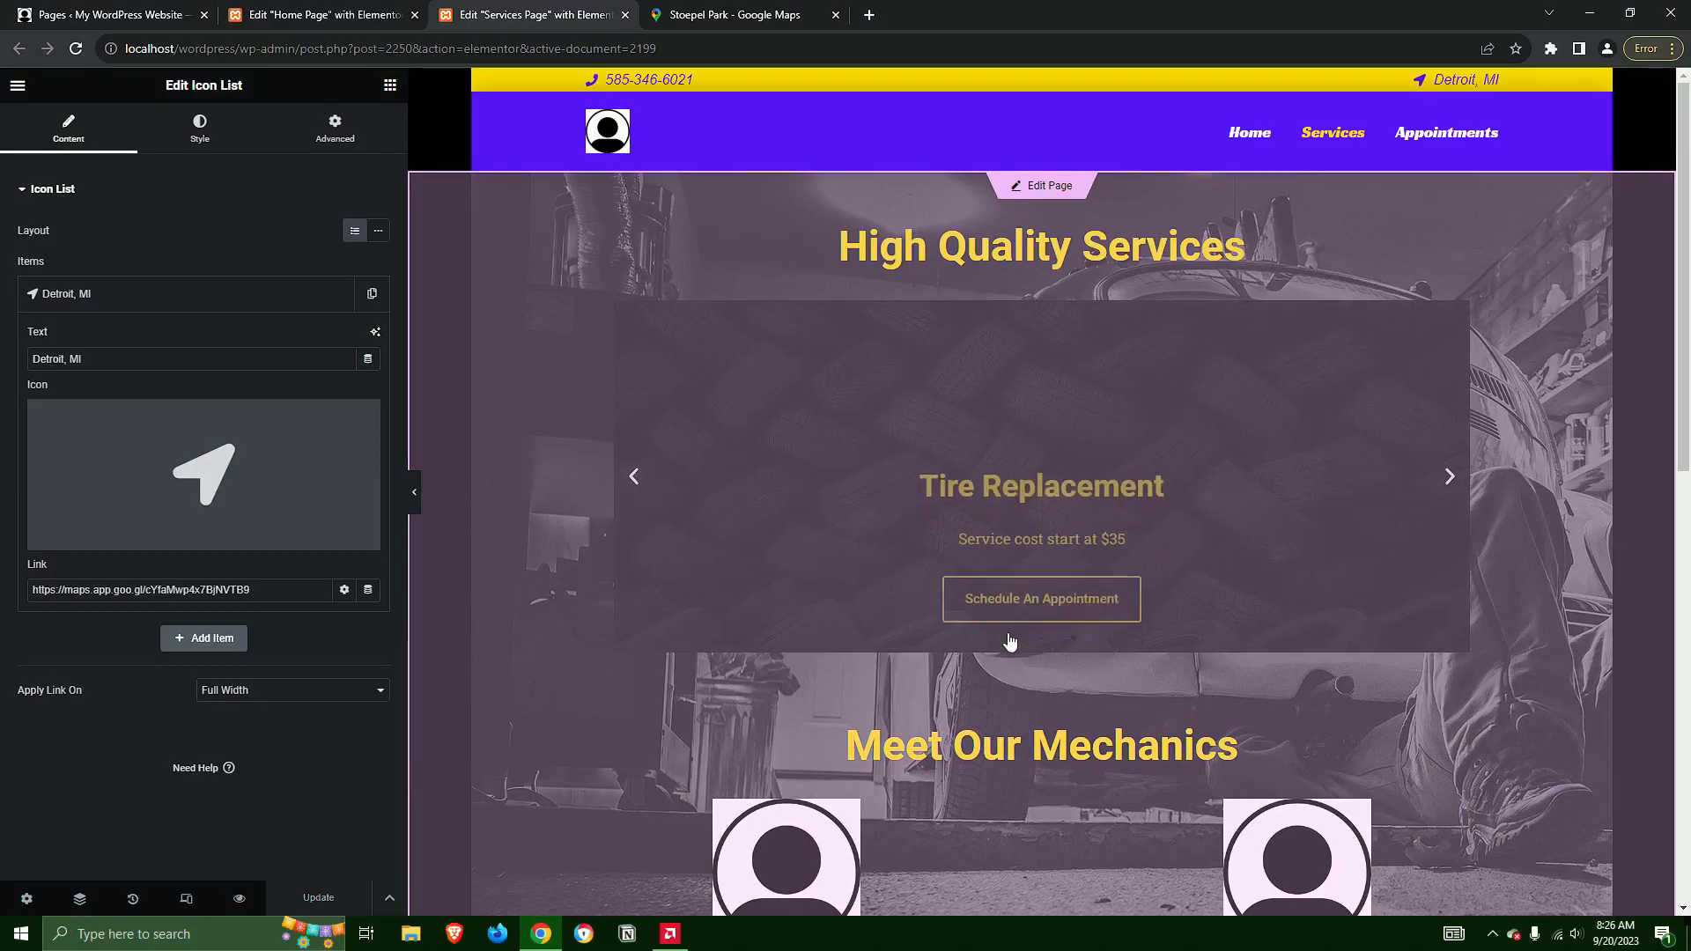
Review the Services Page, exit its editor, and close the Google Maps and Home Page editor tabs
scroll(1013, 564, down, 2)
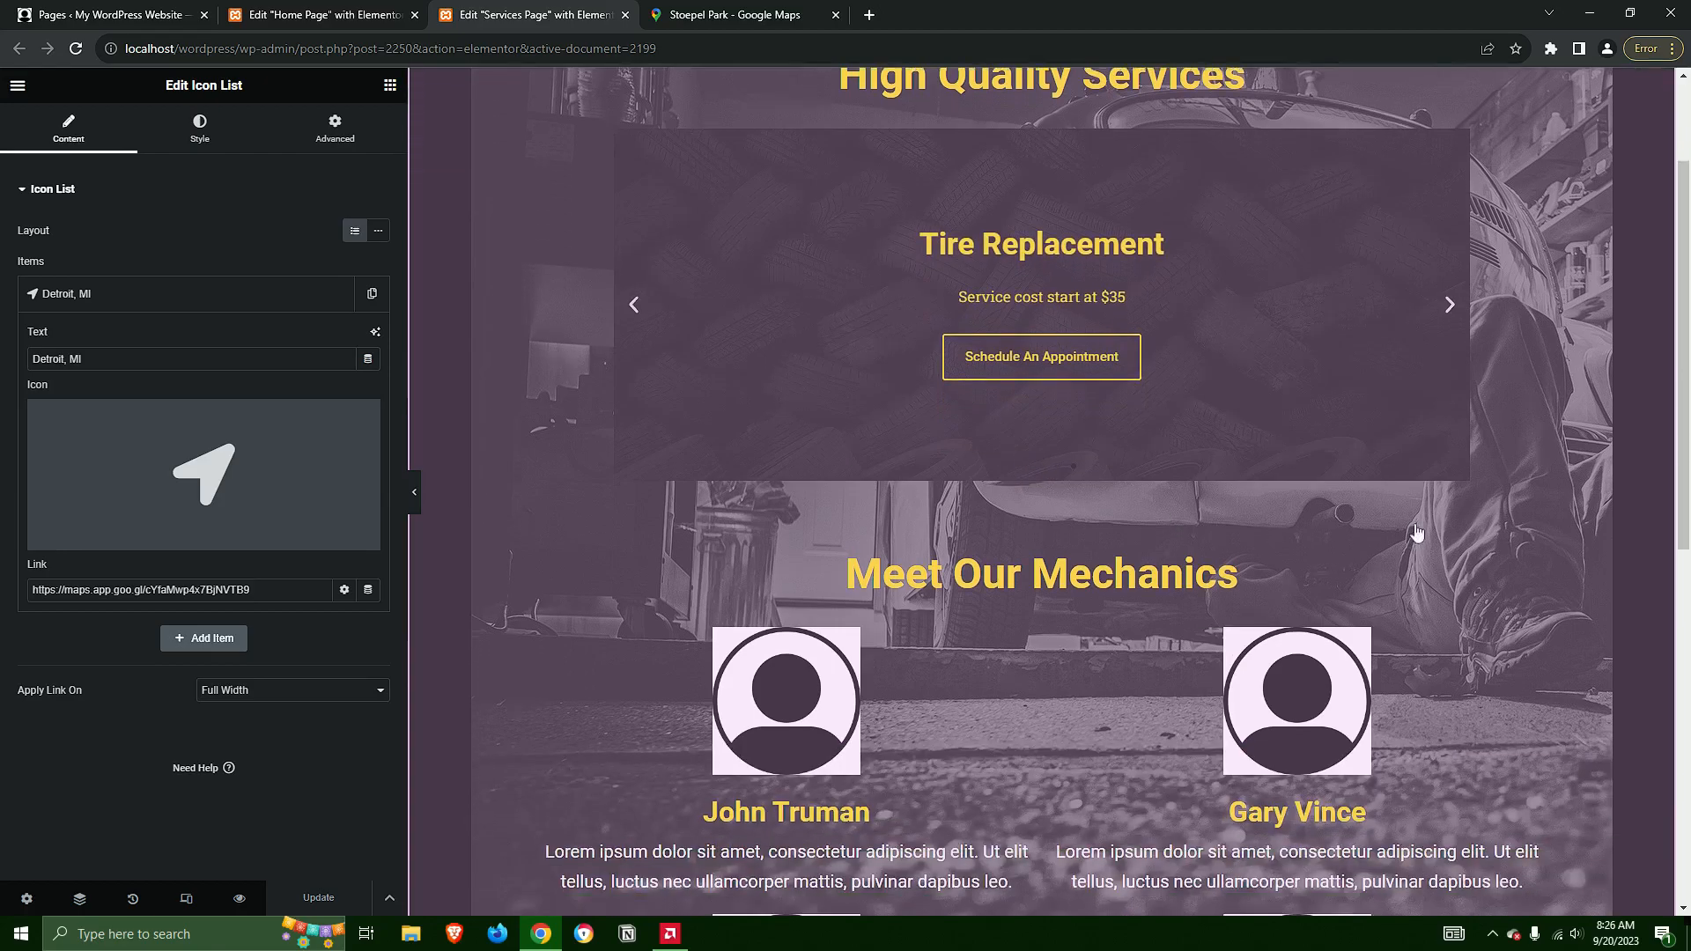
scroll(1388, 458, up, 2)
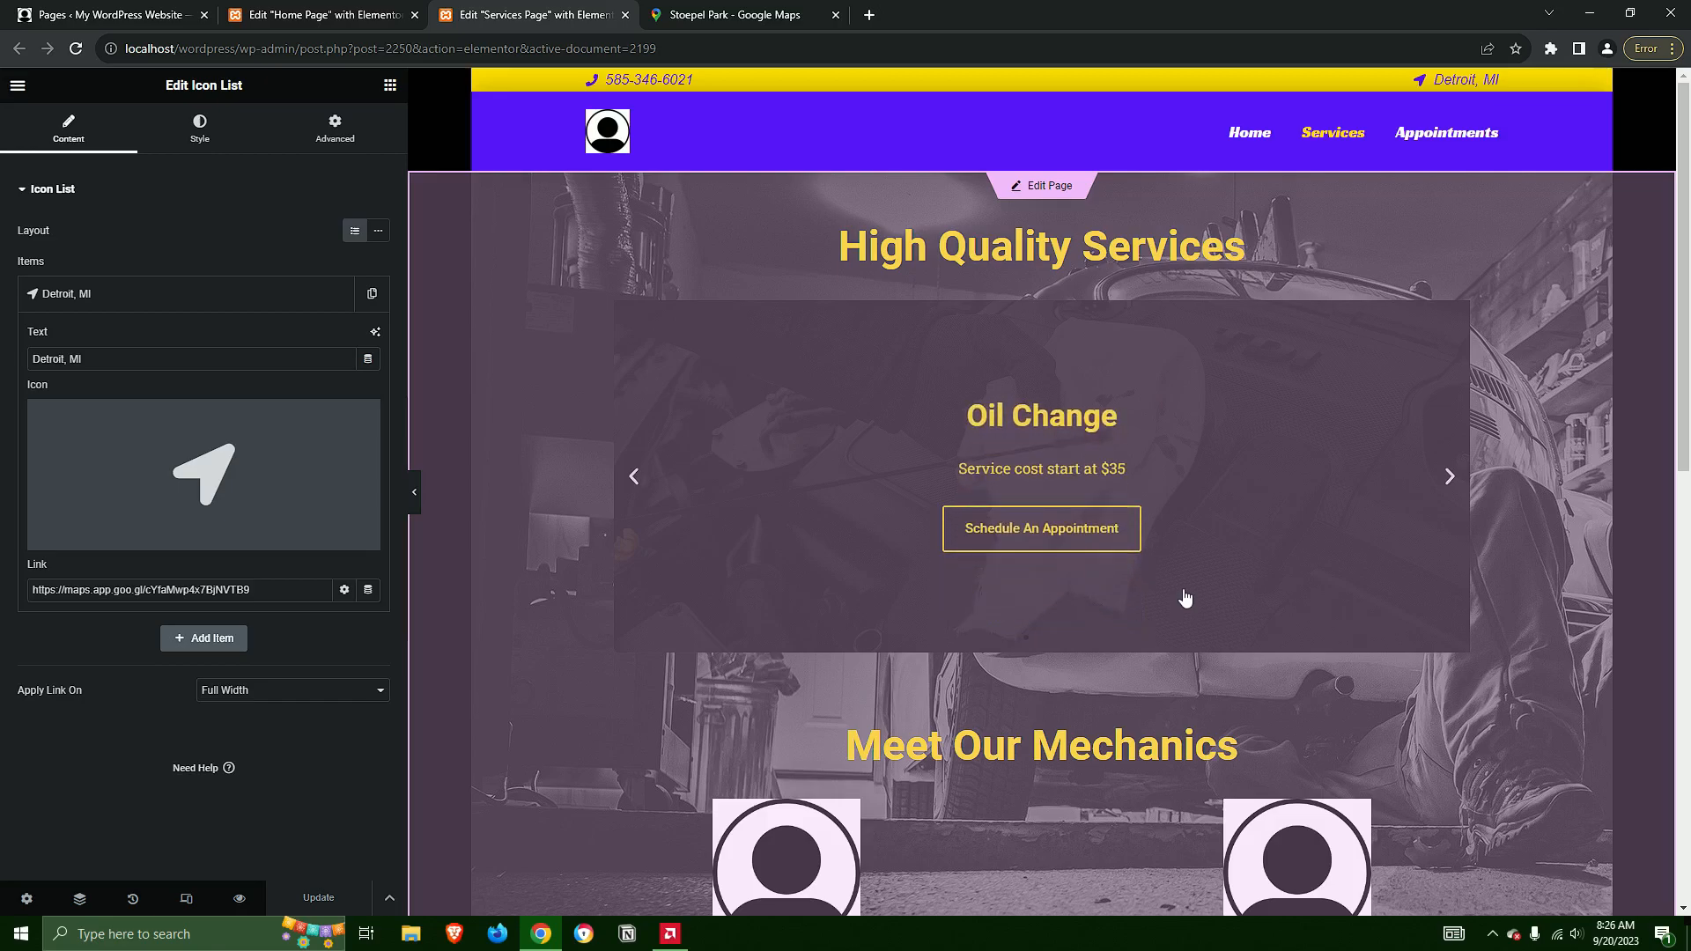
scroll(1190, 616, down, 1)
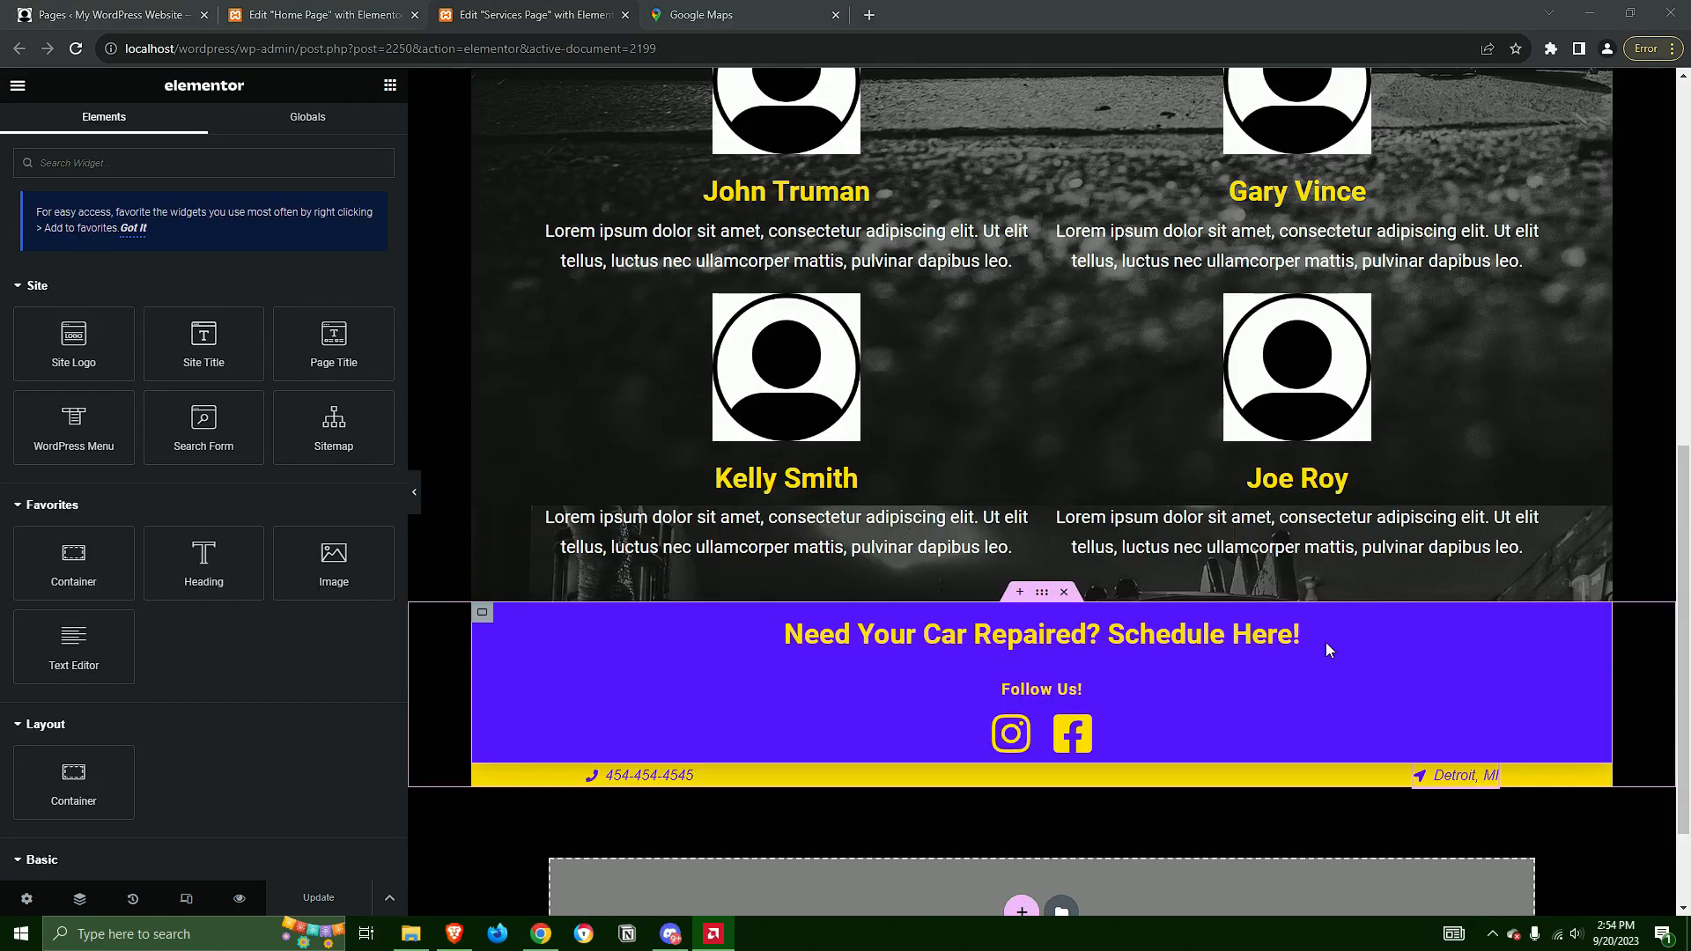
scroll(1328, 648, up, 9)
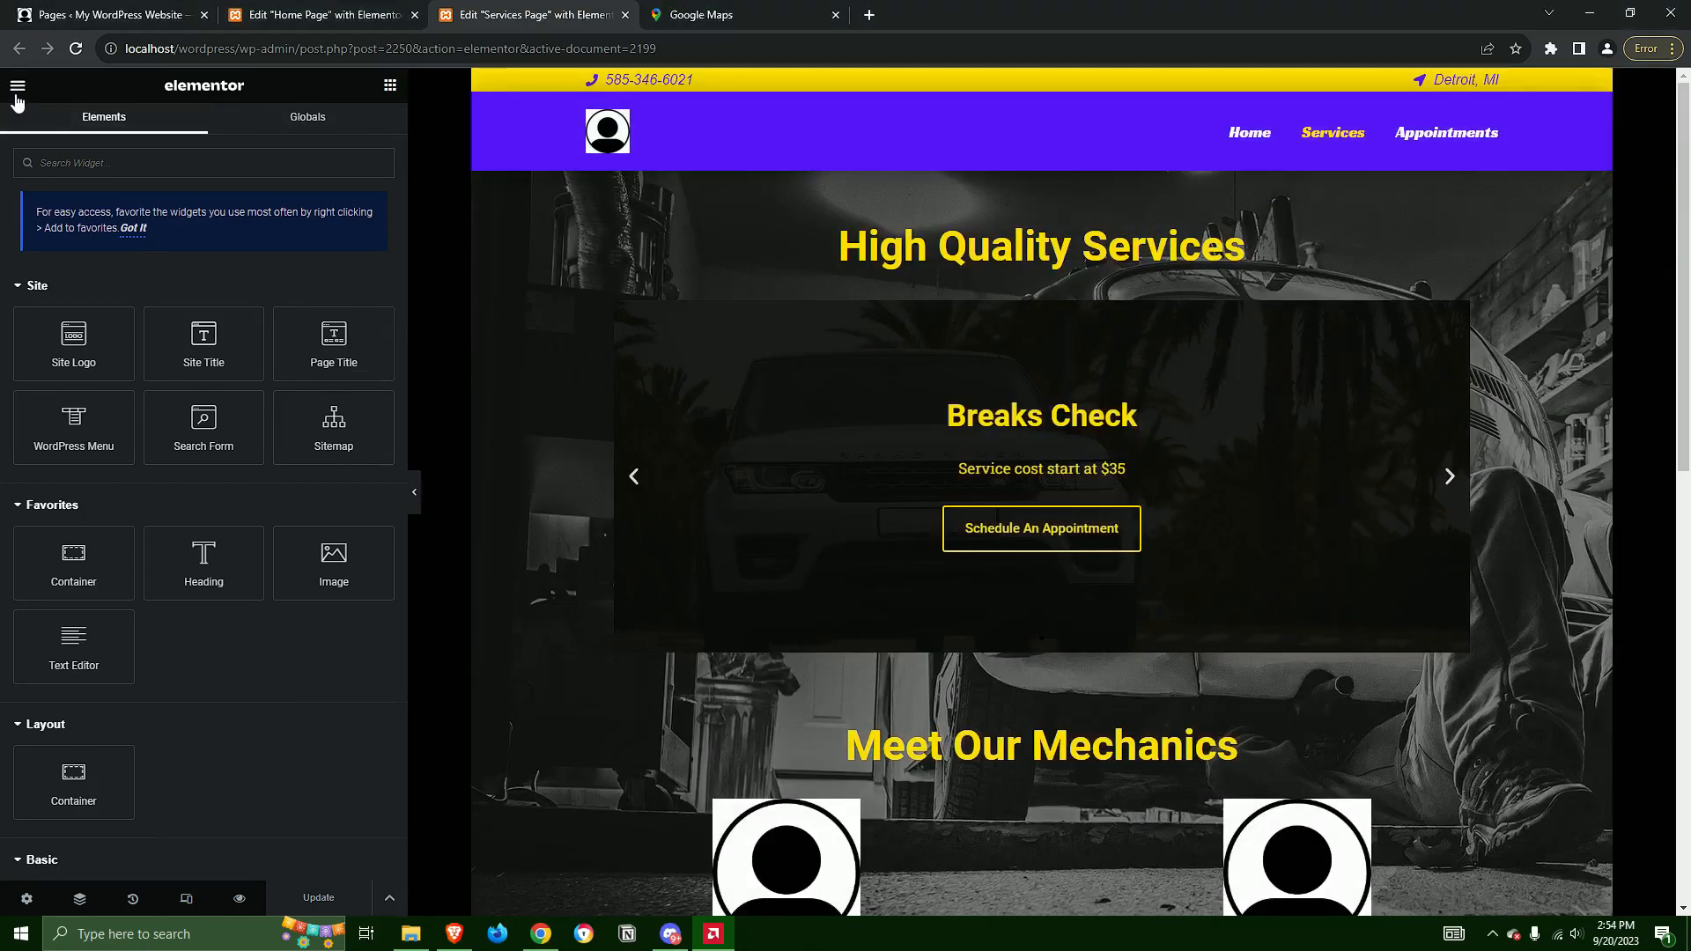
click(17, 88)
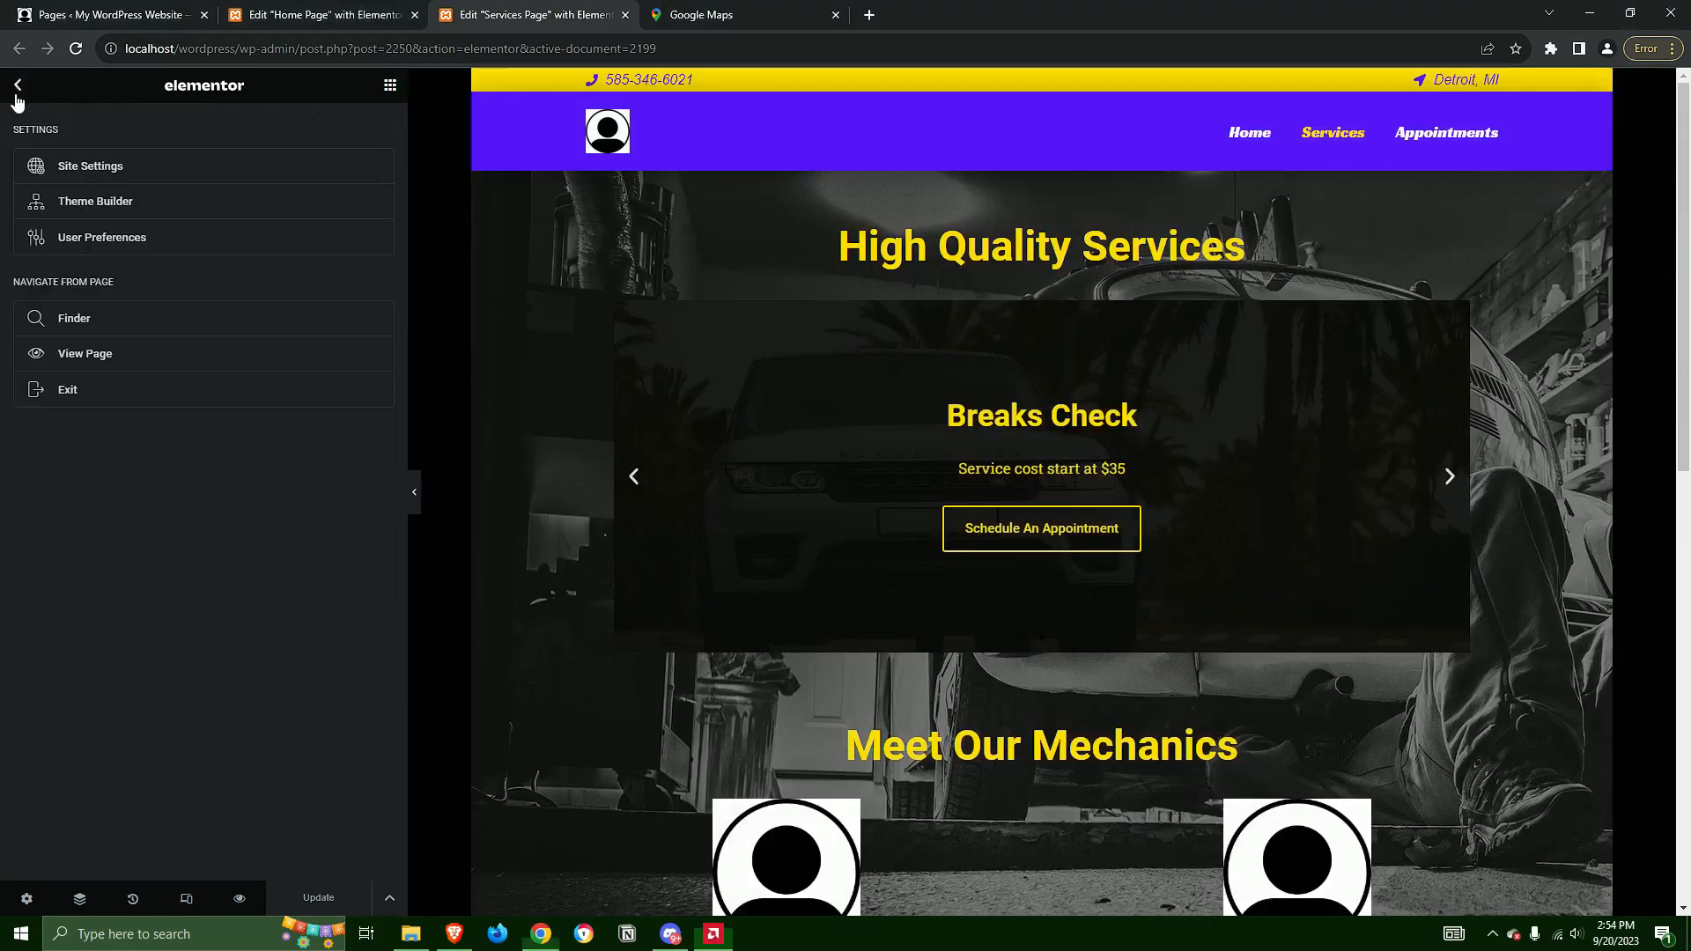
click(97, 392)
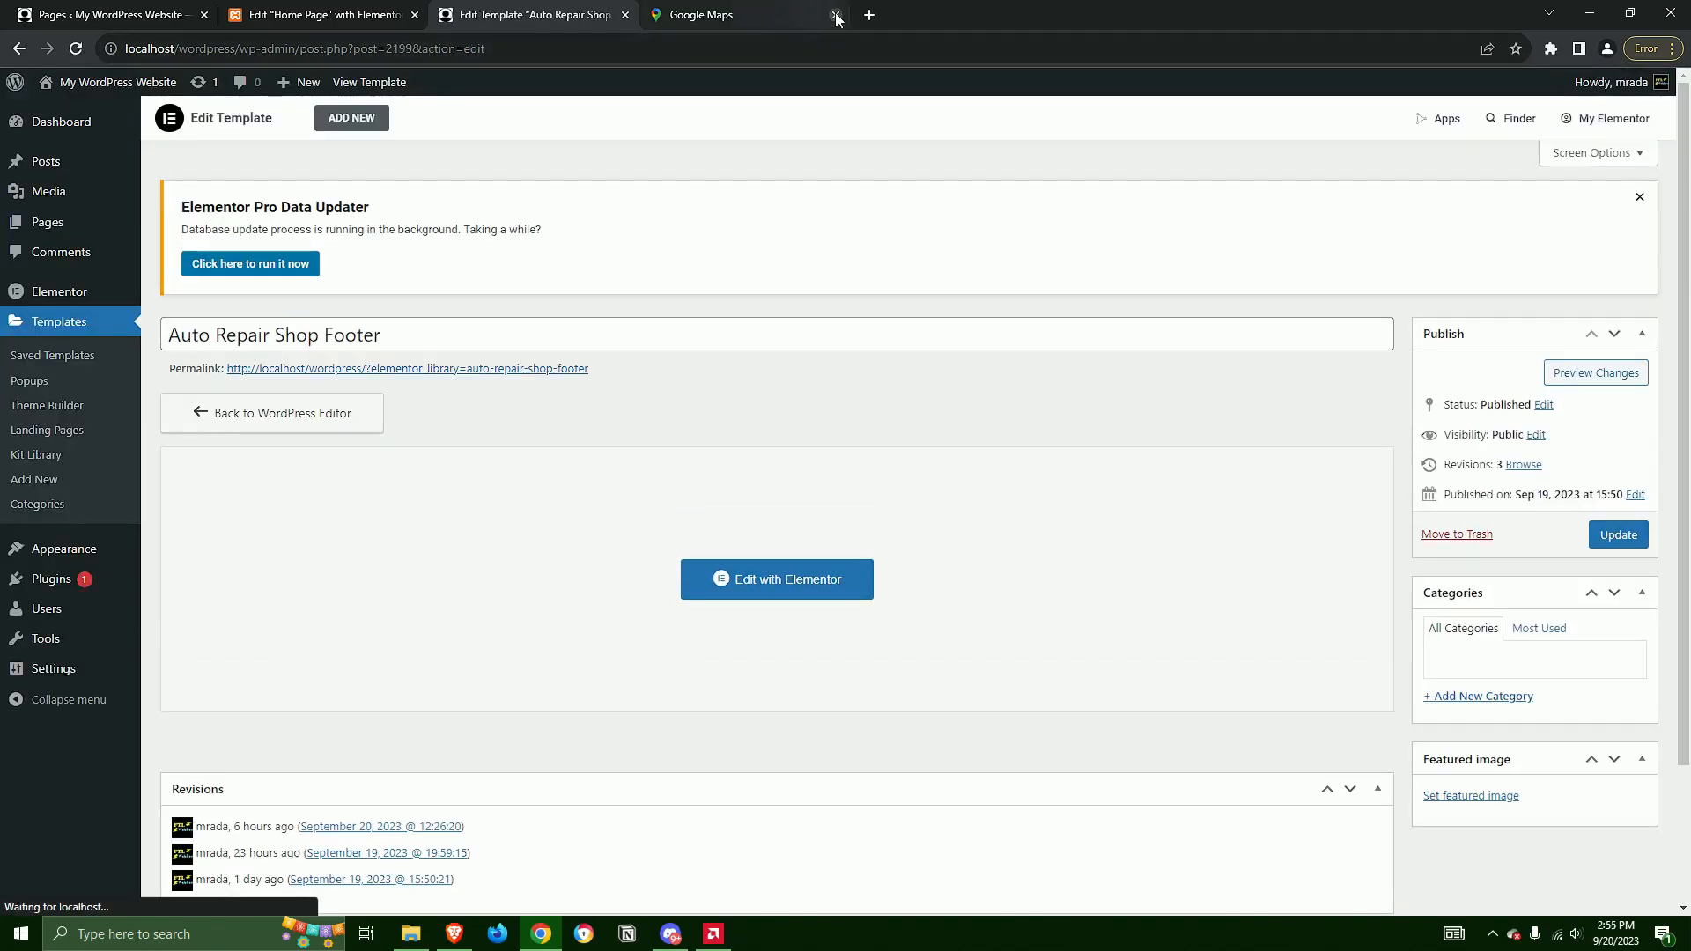
click(836, 15)
click(415, 16)
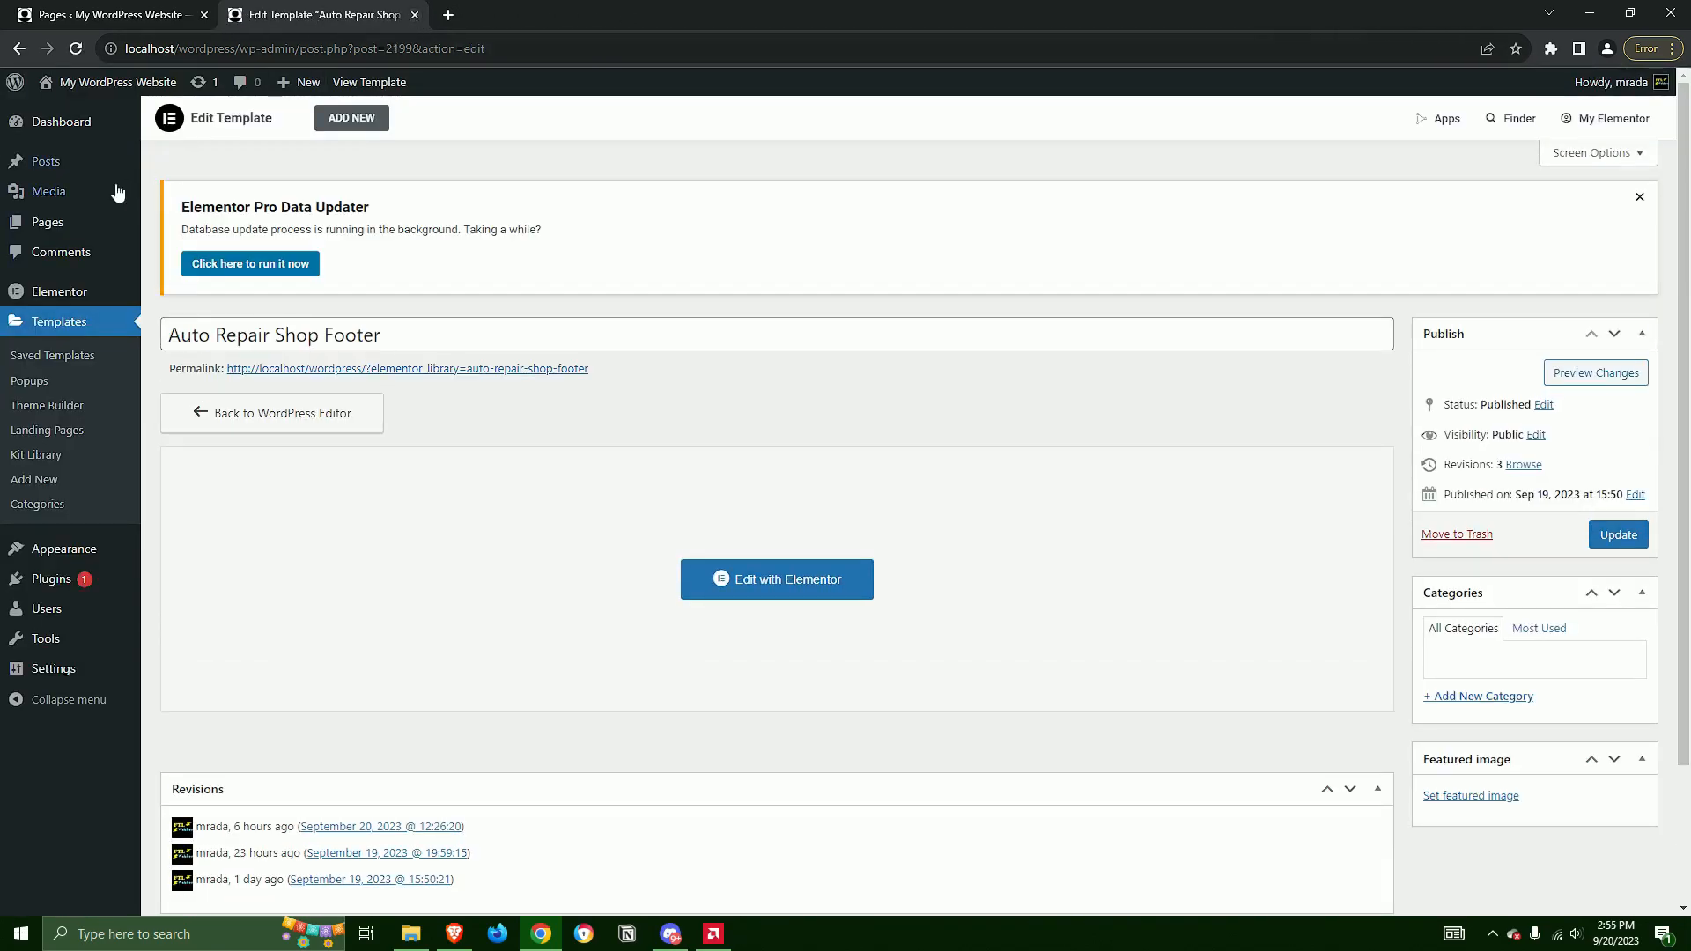
View the Home Page from the WordPress Pages list and open it for editing with Elementor
click(58, 224)
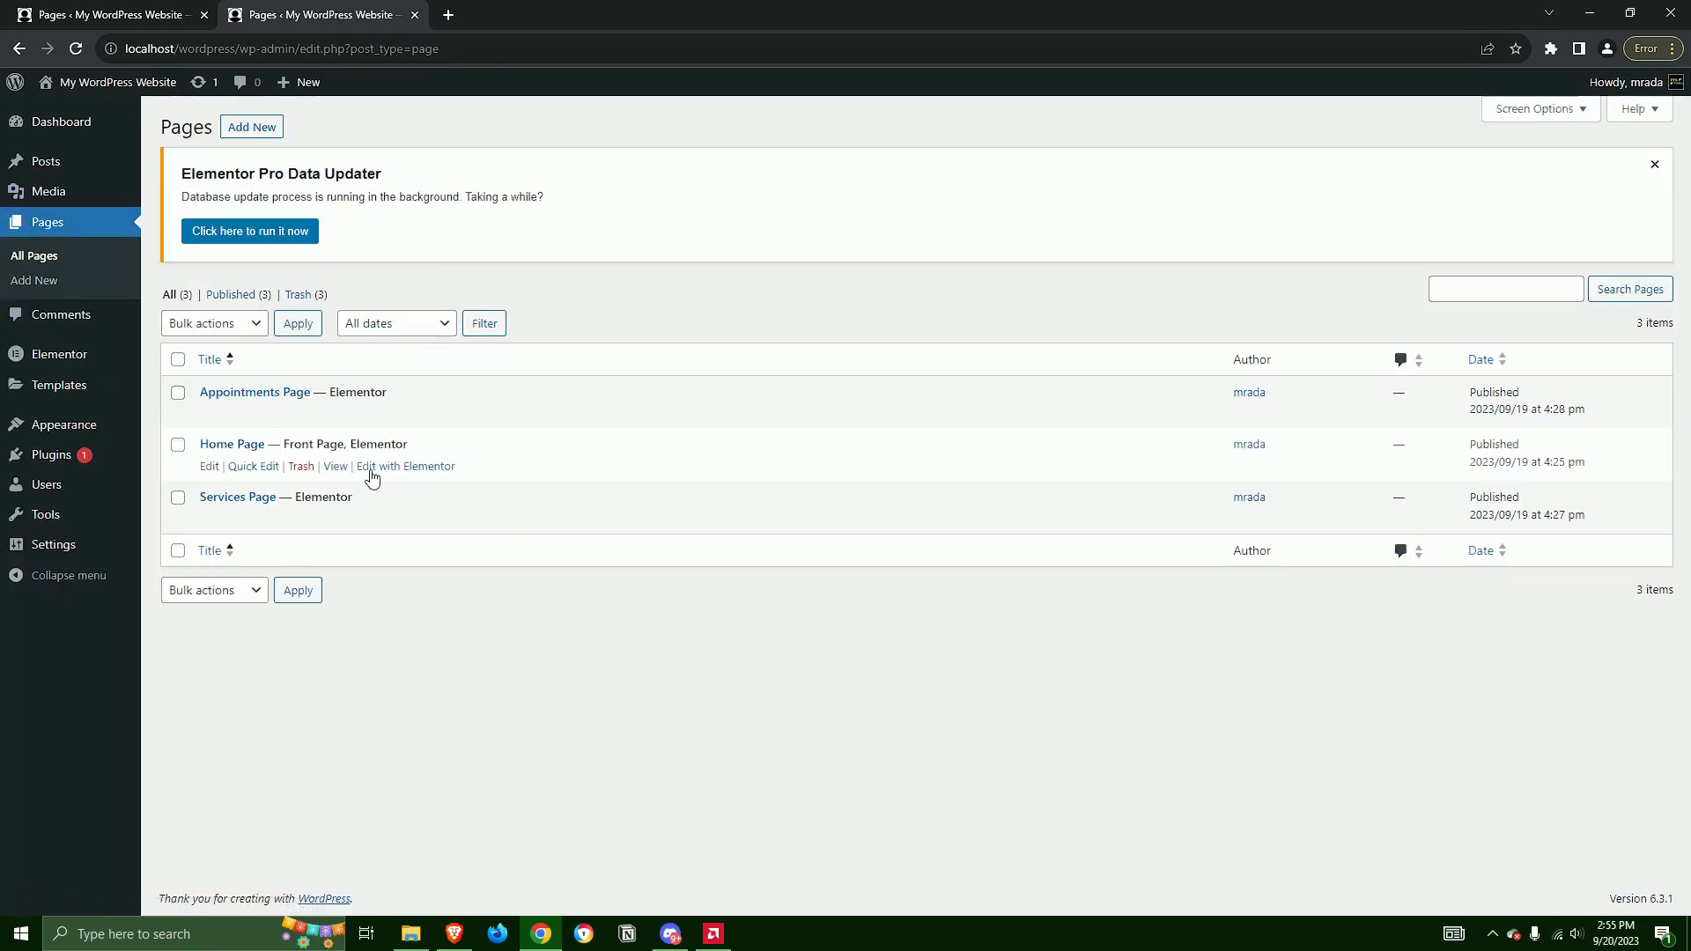
click(335, 466)
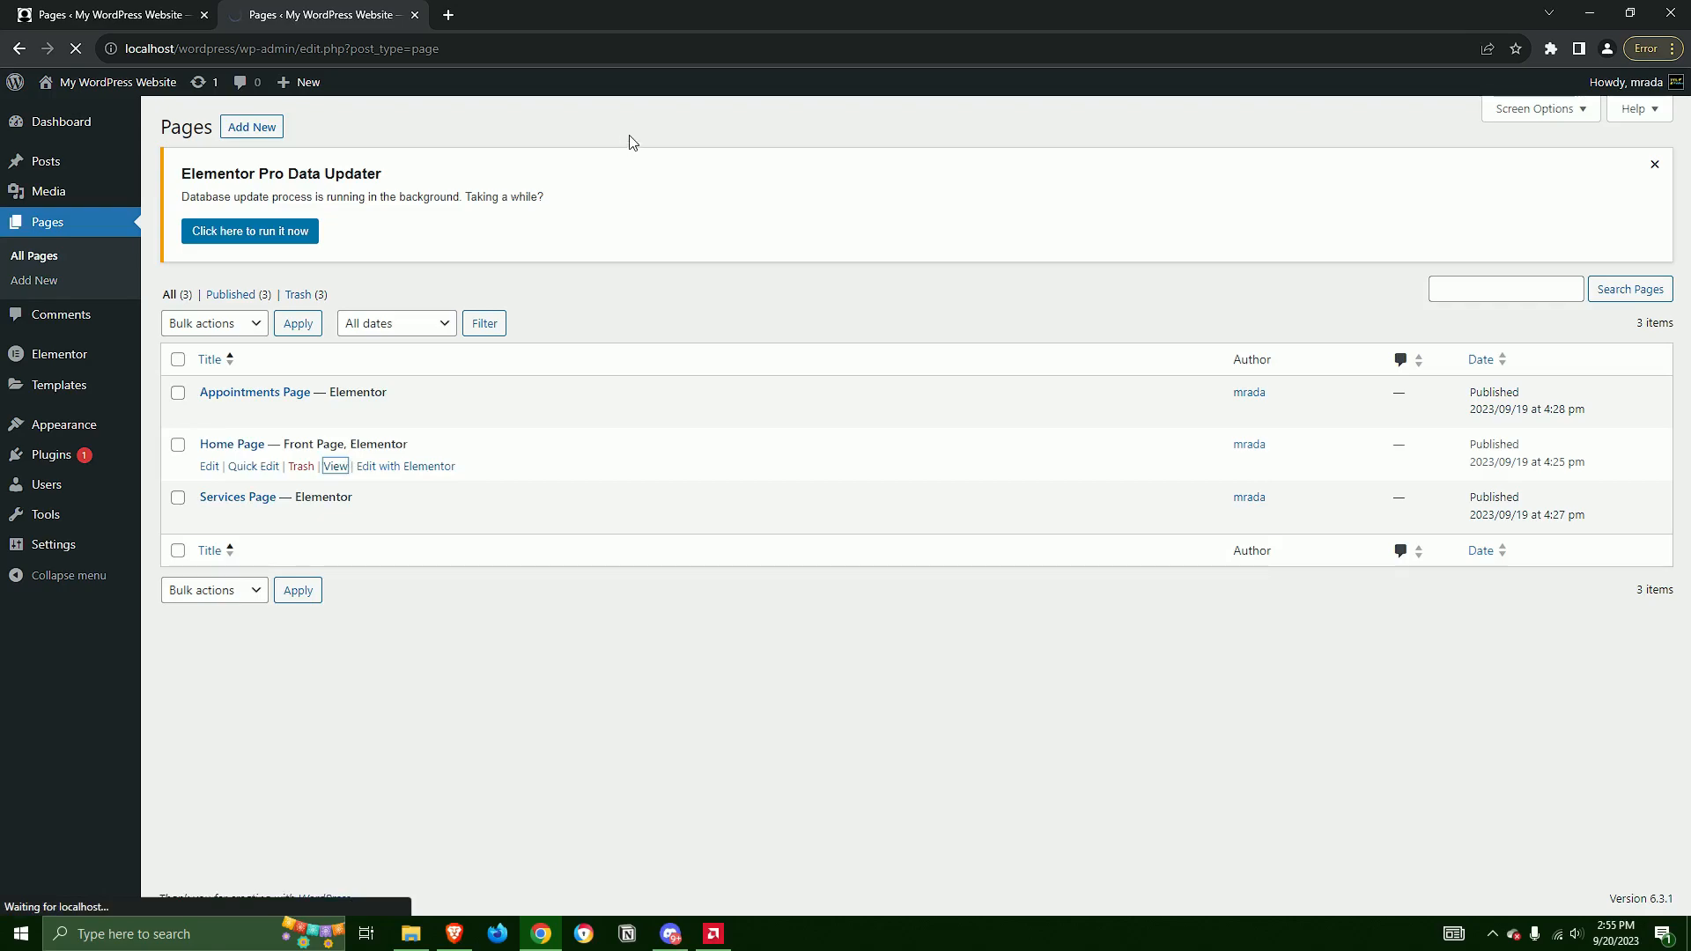
click(122, 8)
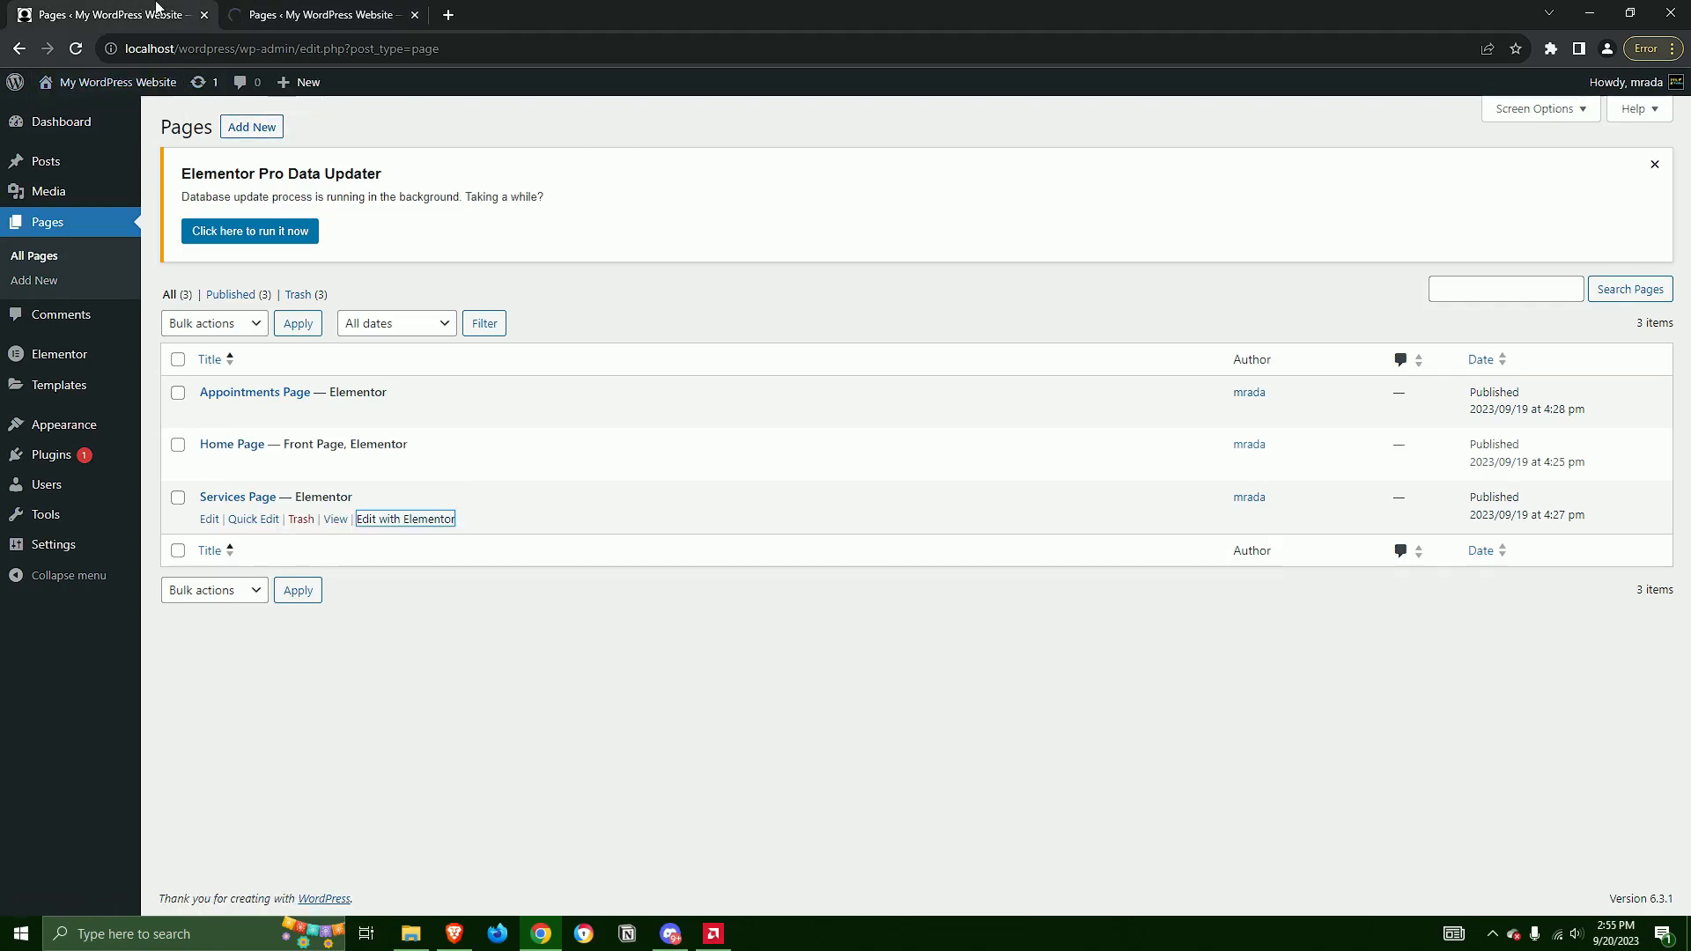
click(298, 11)
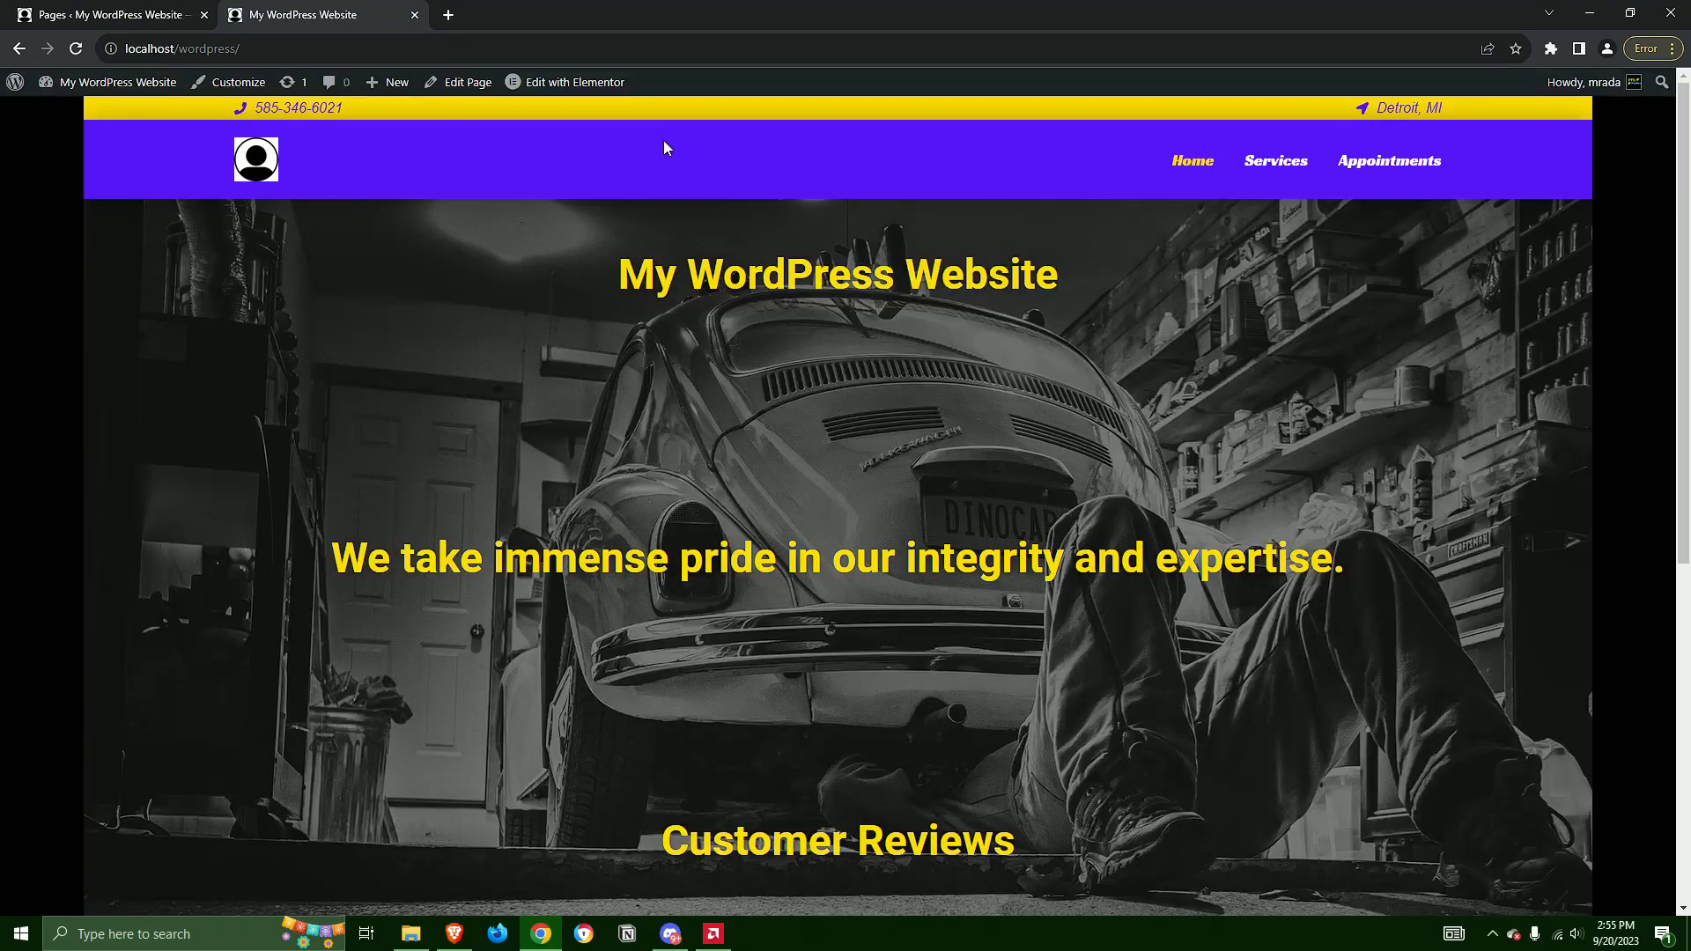
click(545, 81)
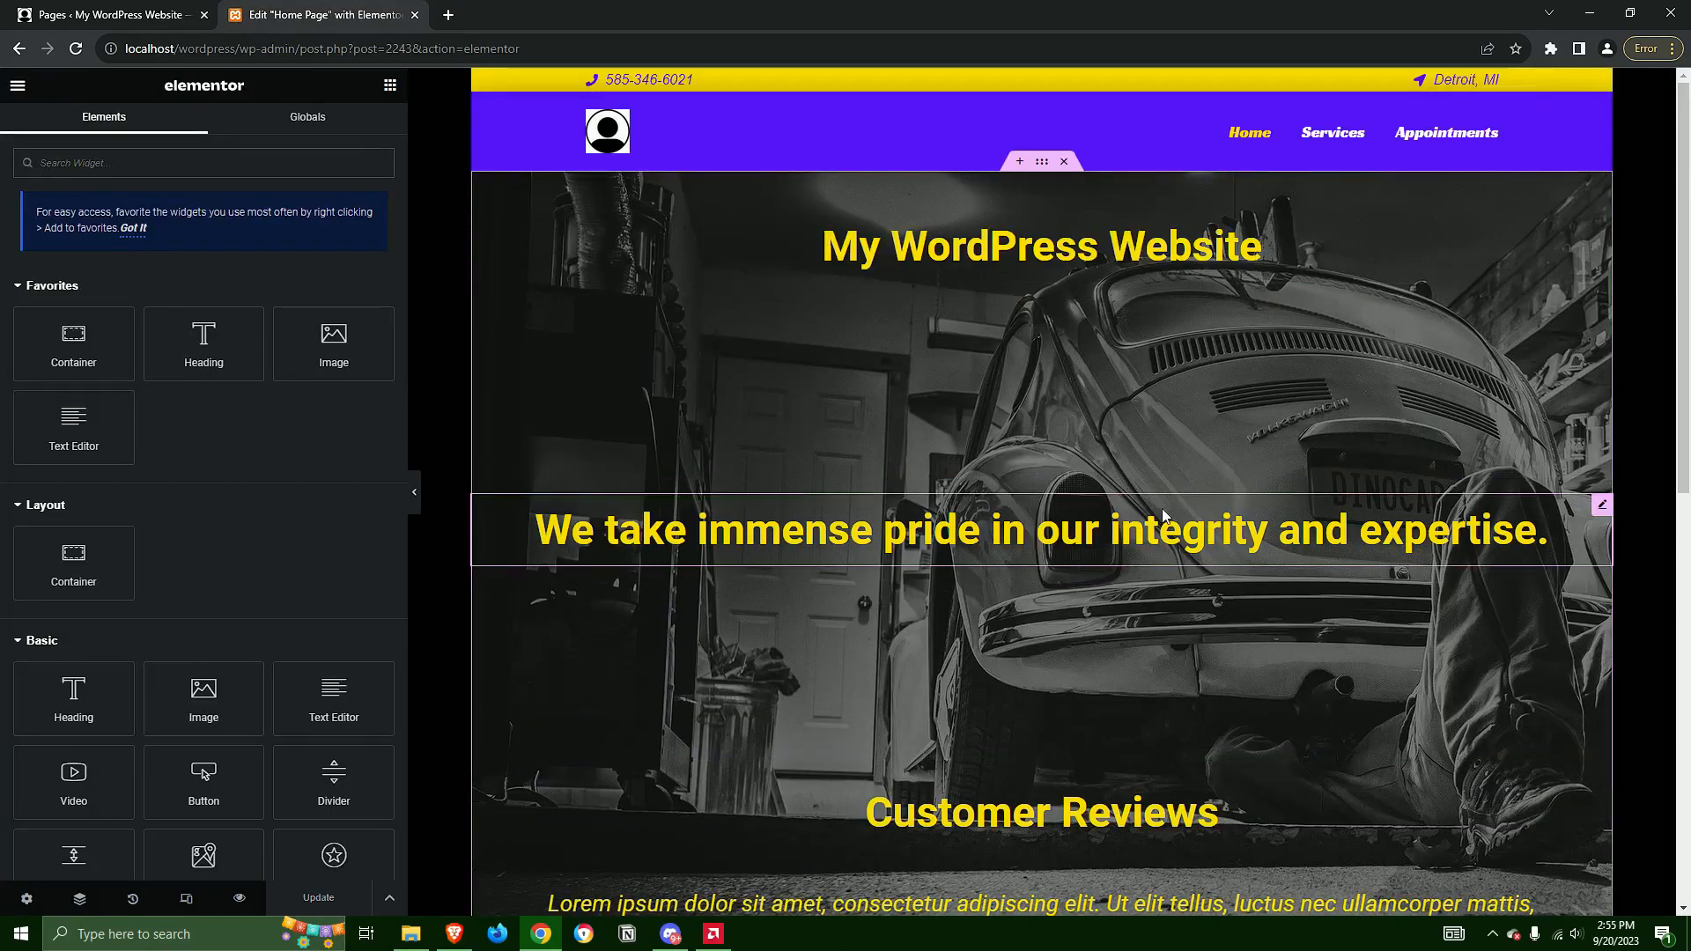
Try removing "expertise" from the "We take immense pride" heading, and undo the deletion
click(1068, 251)
scroll(1430, 437, down, 2)
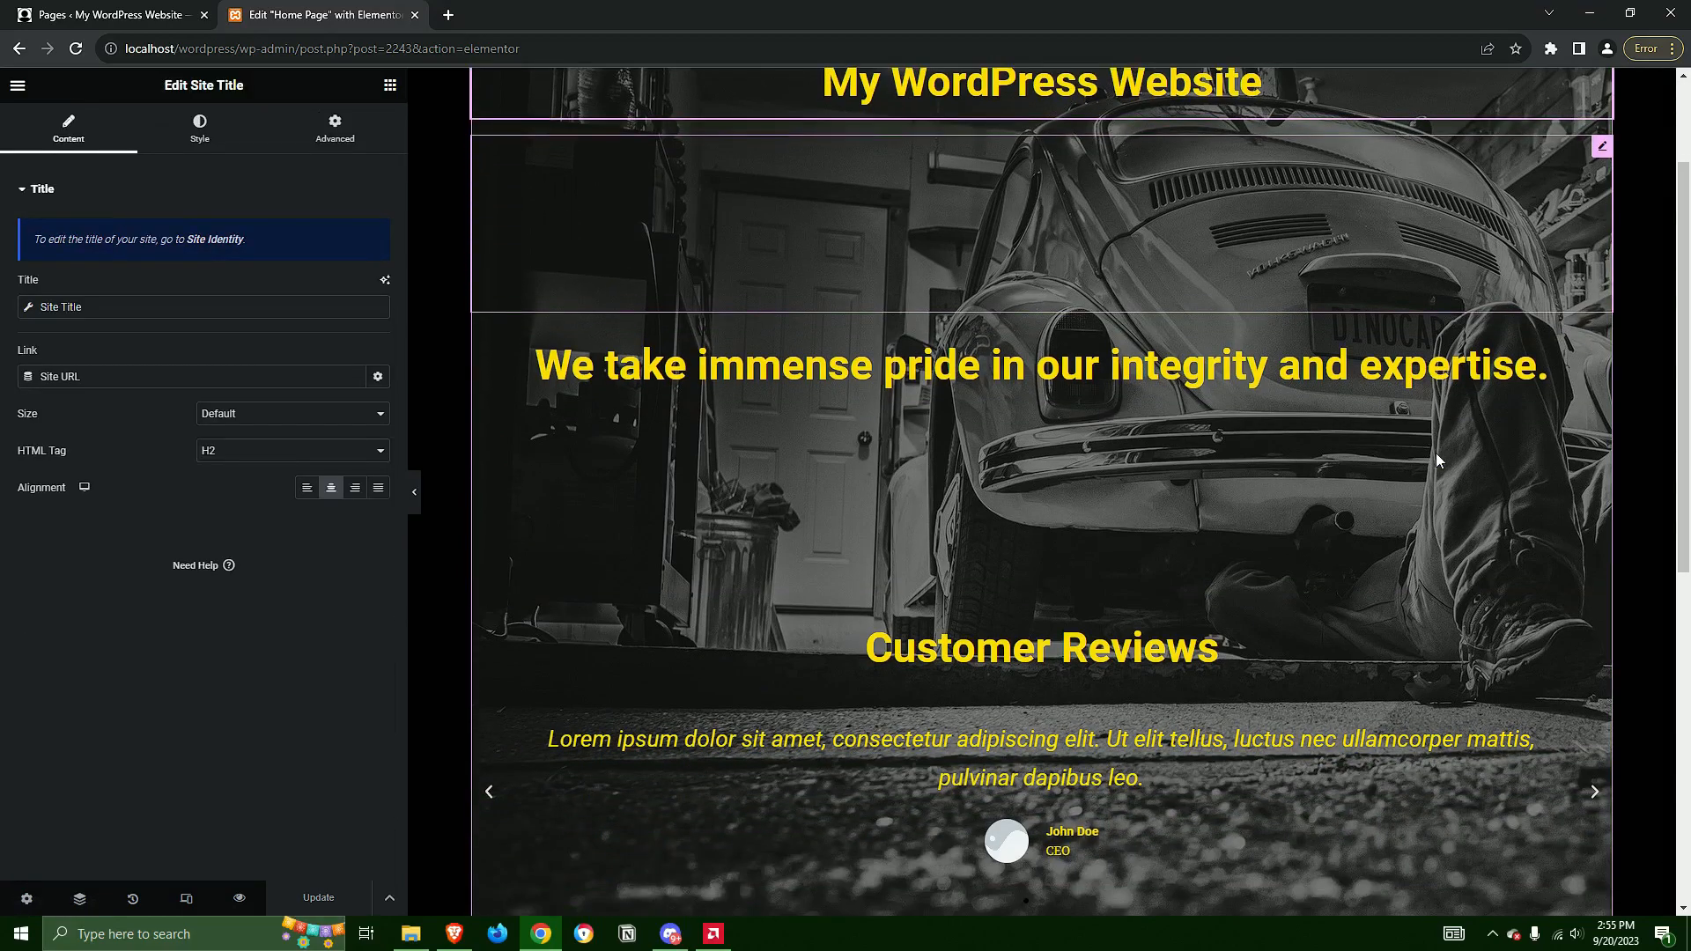
click(1455, 375)
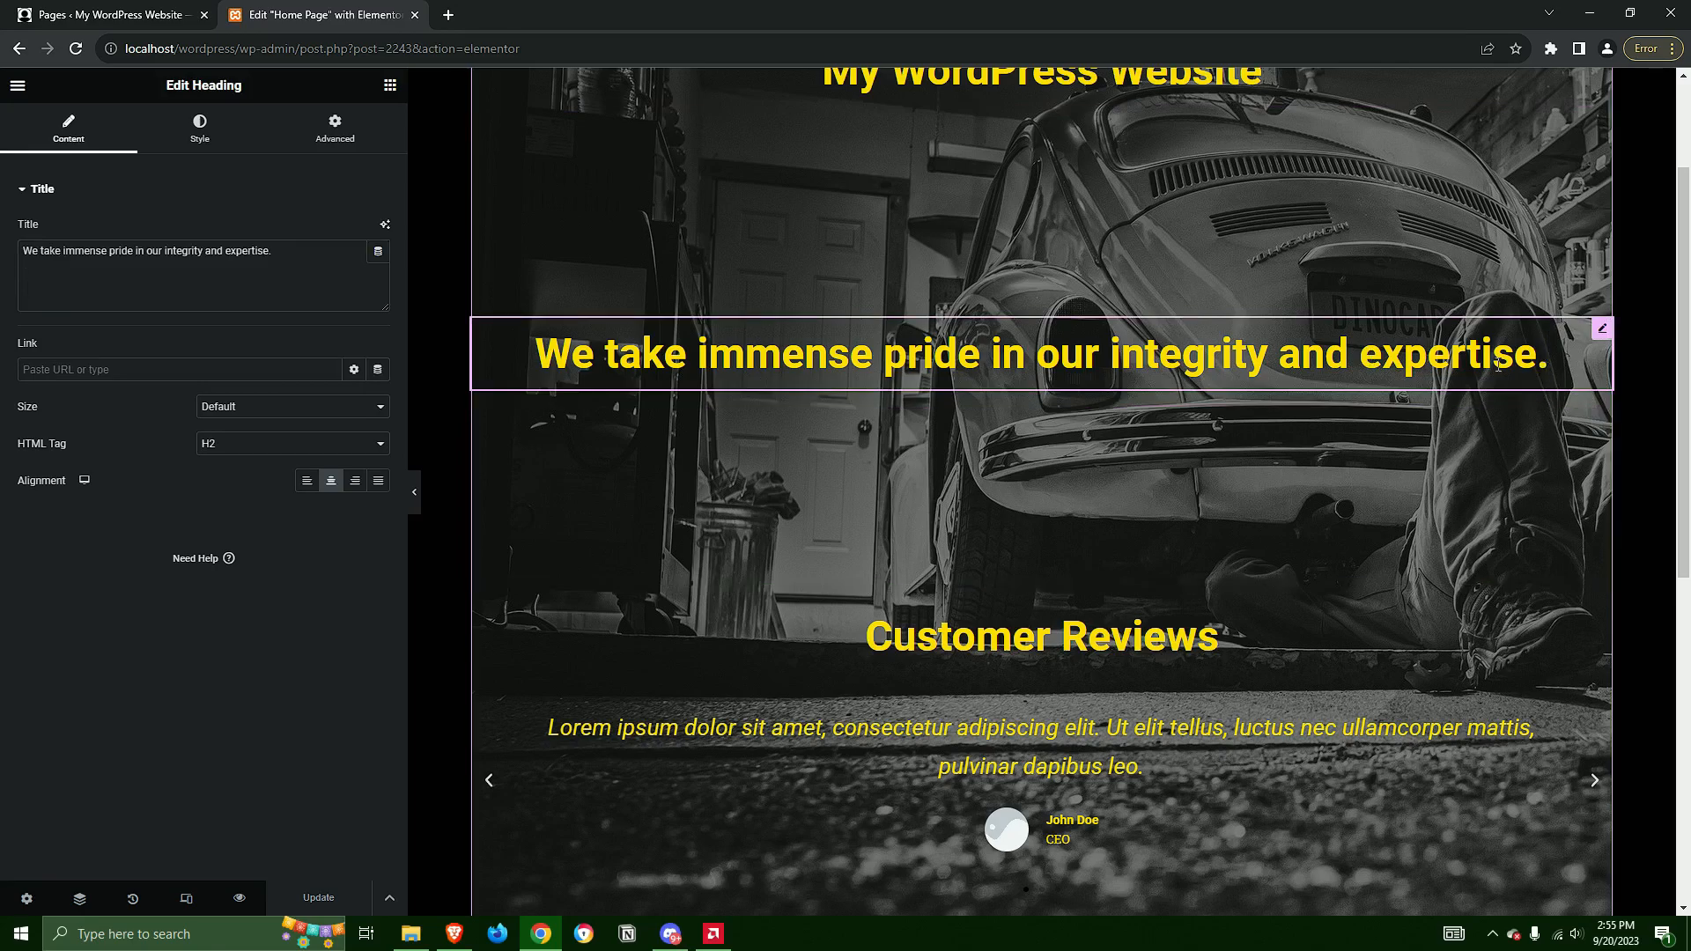
key(BackSpace)
key(BackSpace)
key(BackSpace)
key(BackSpace)
key(BackSpace)
key(BackSpace)
key(BackSpace)
key(BackSpace)
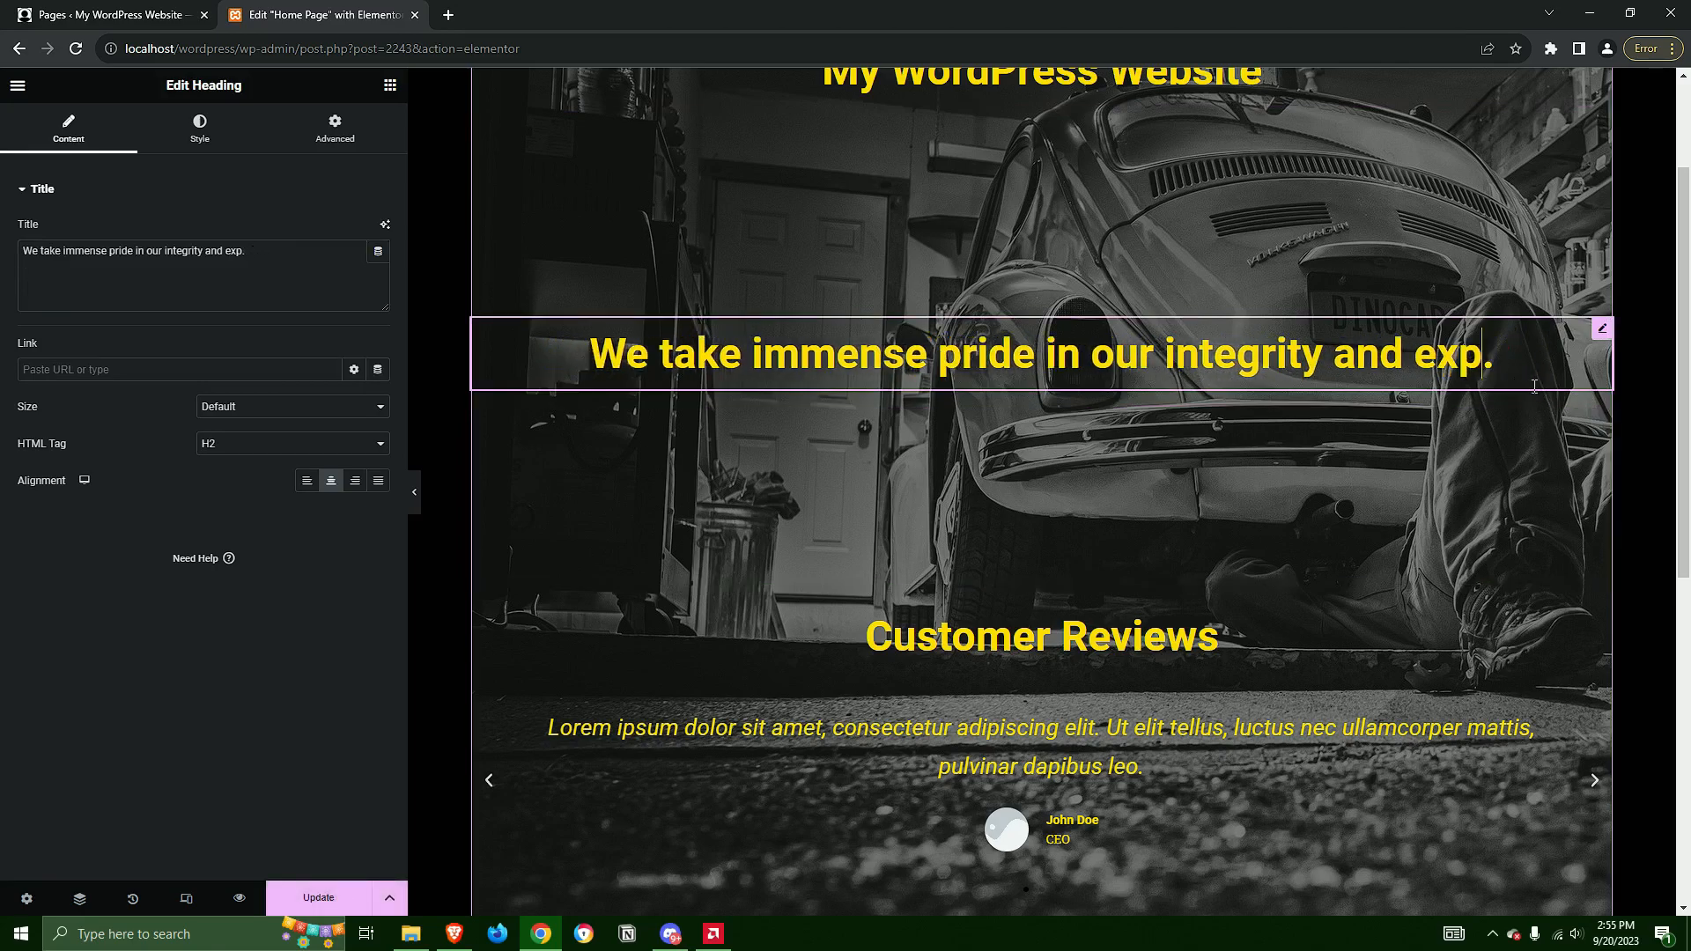
key(BackSpace)
key(BackSpace)
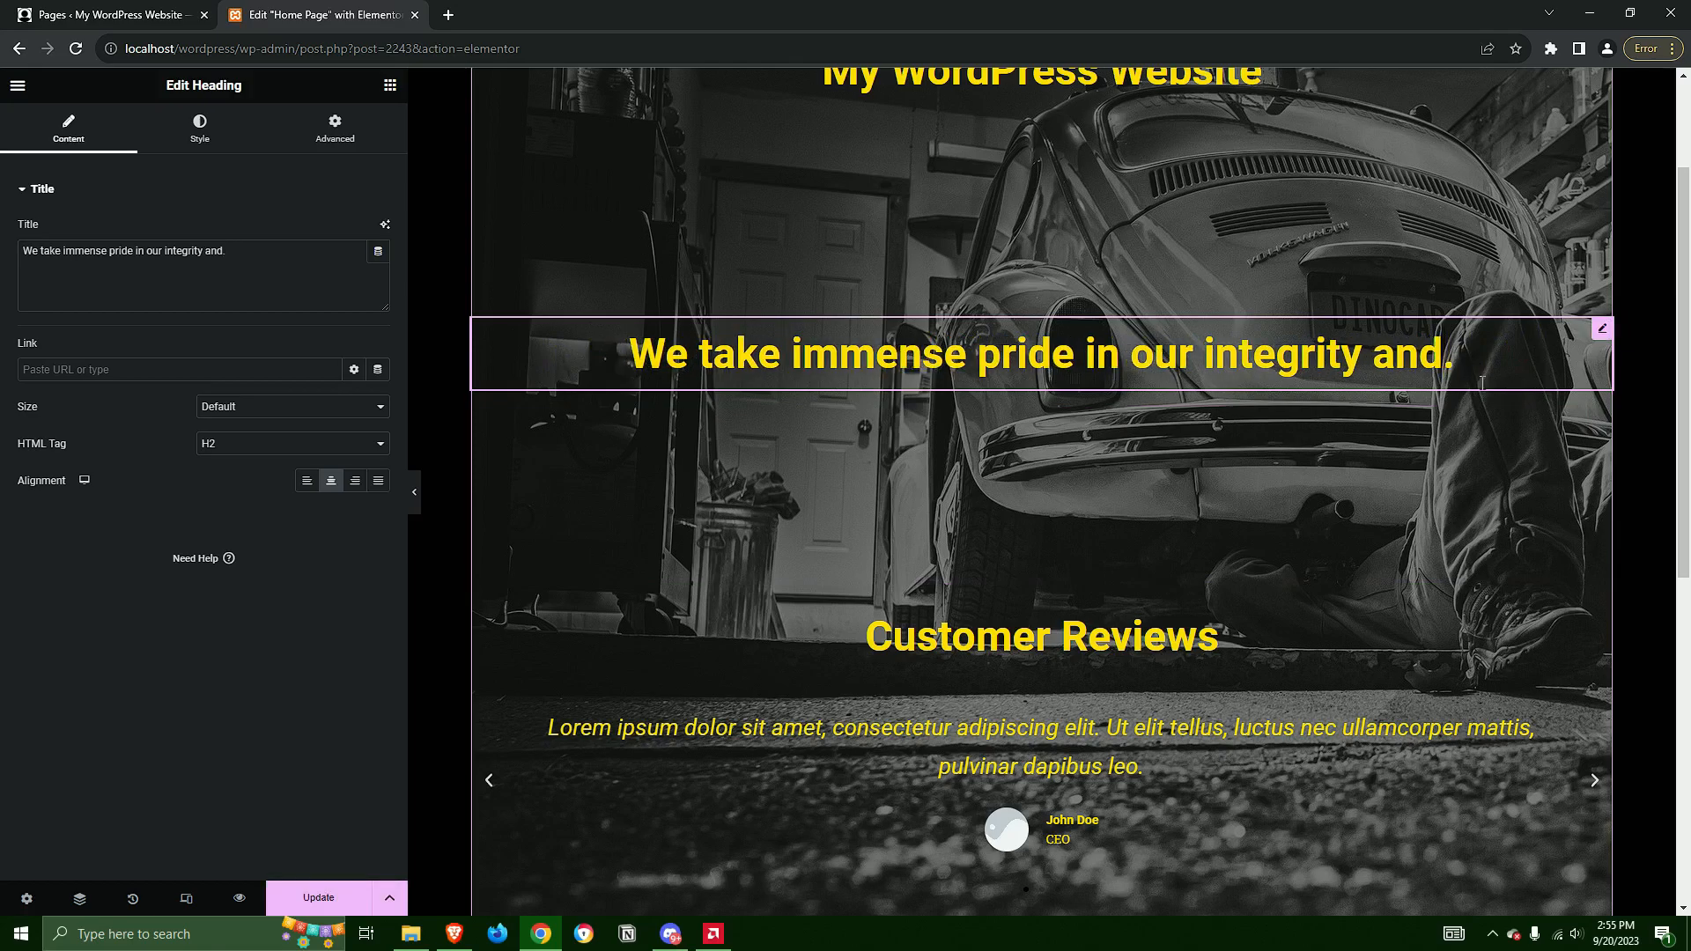
key(ctrl+z)
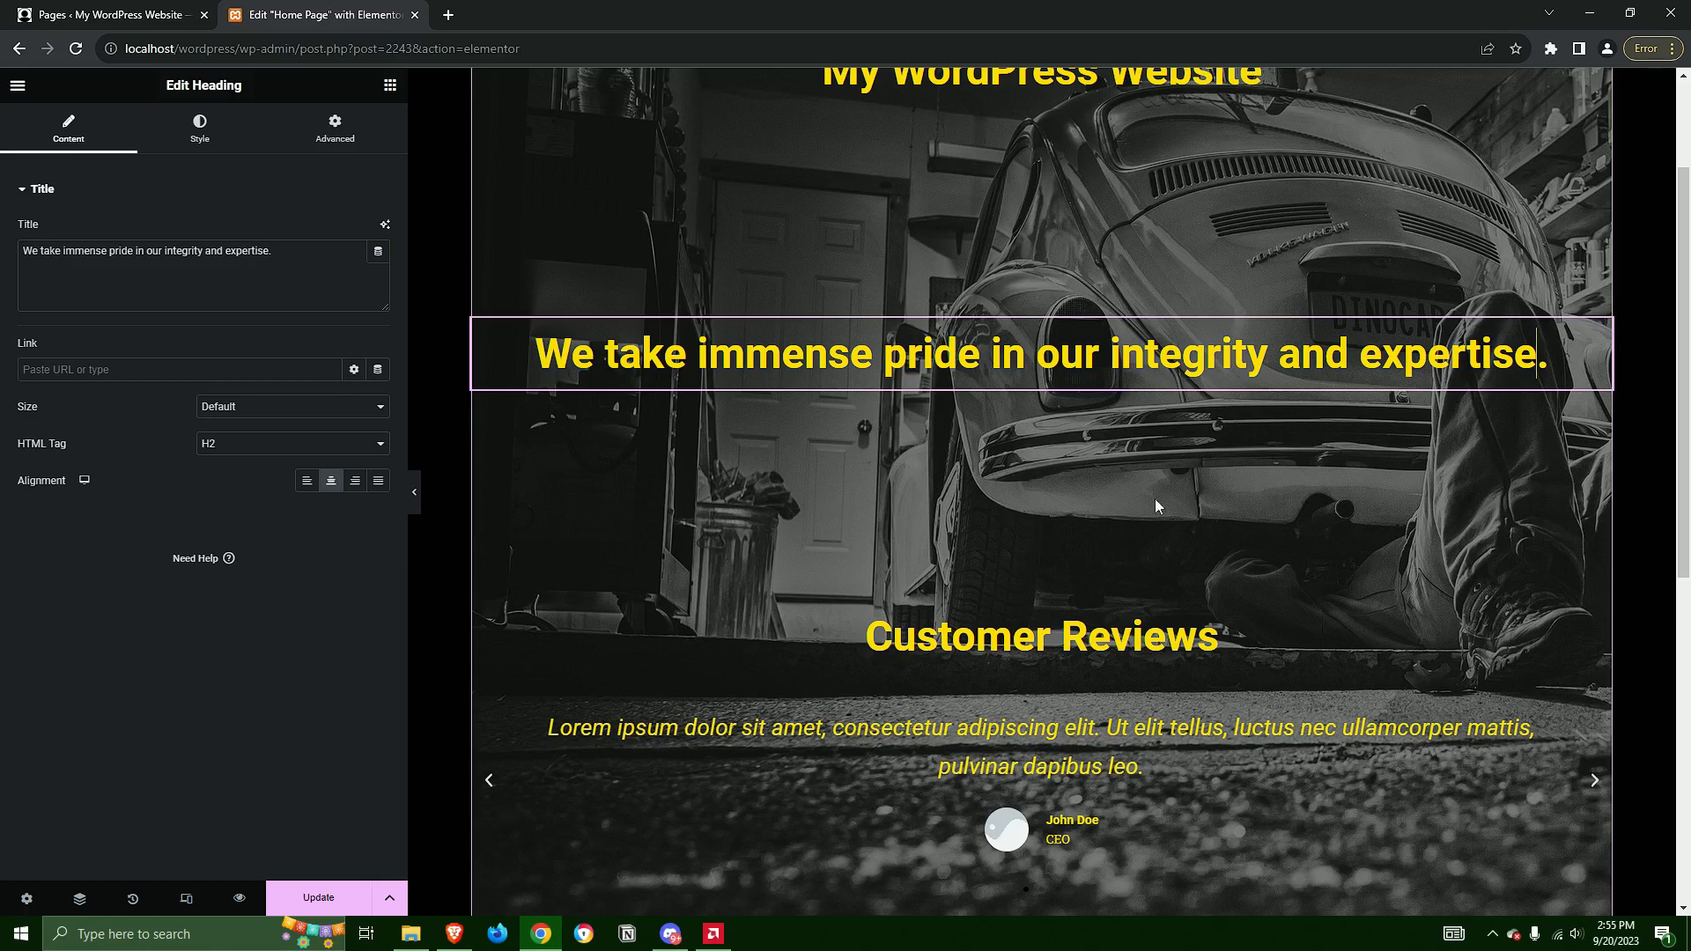
Select the testimonial carousel under Customer Reviews and look through its slide items and preview
scroll(1134, 521, down, 2)
scroll(1000, 491, down, 2)
scroll(1075, 696, up, 3)
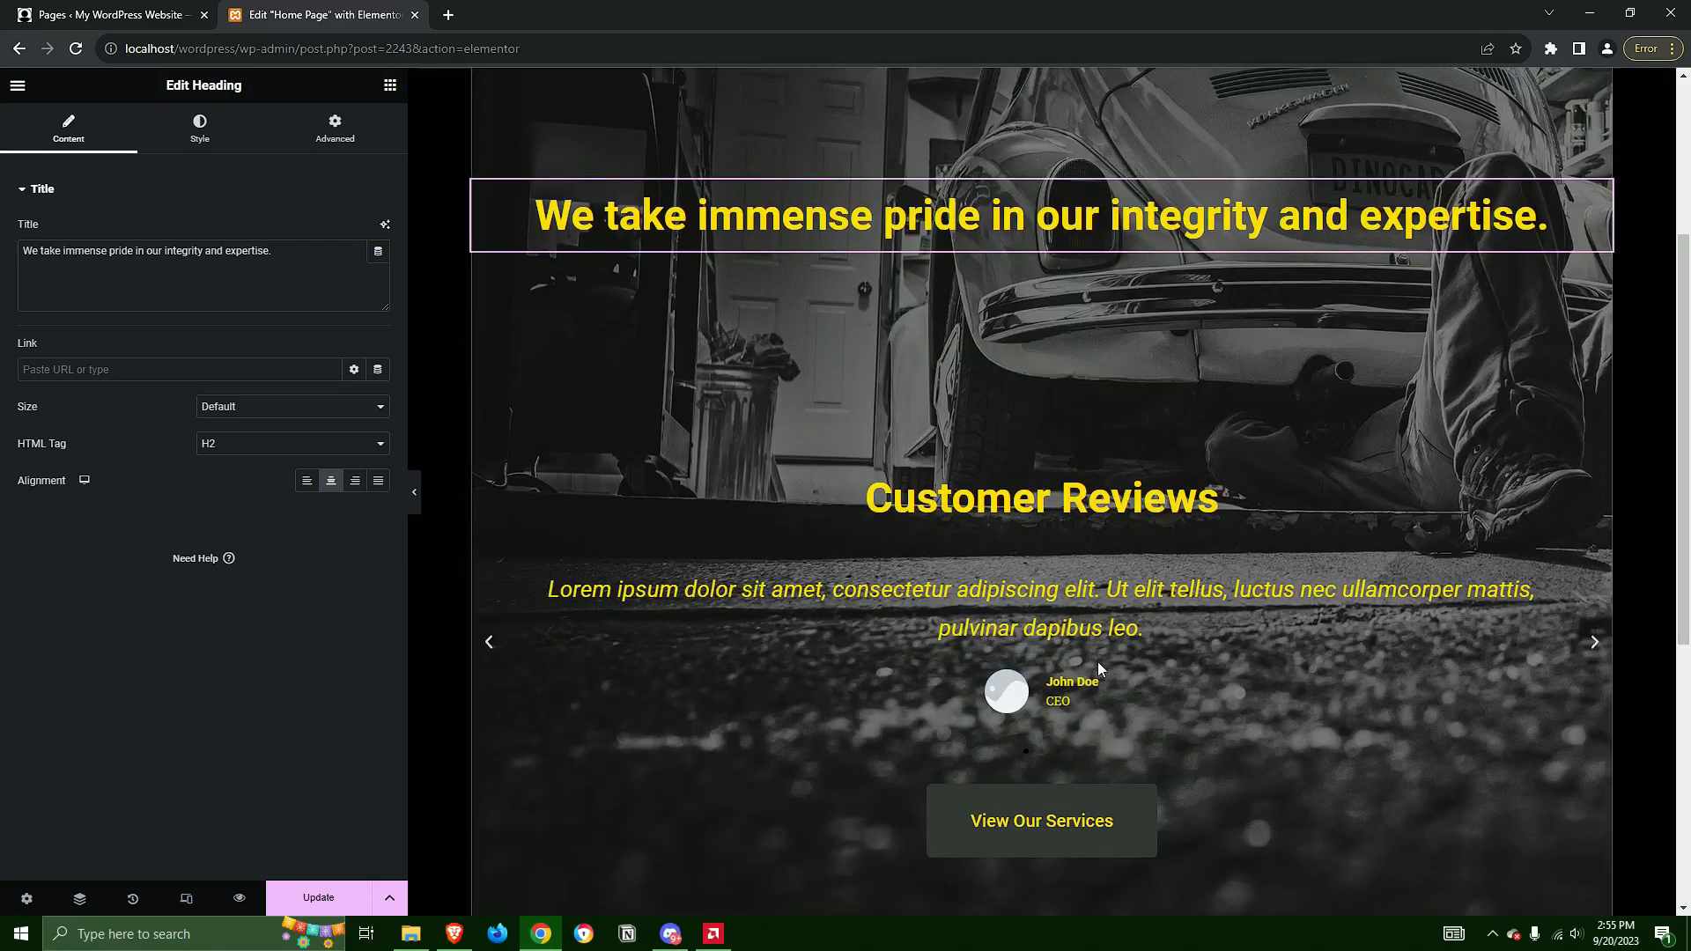
click(1141, 620)
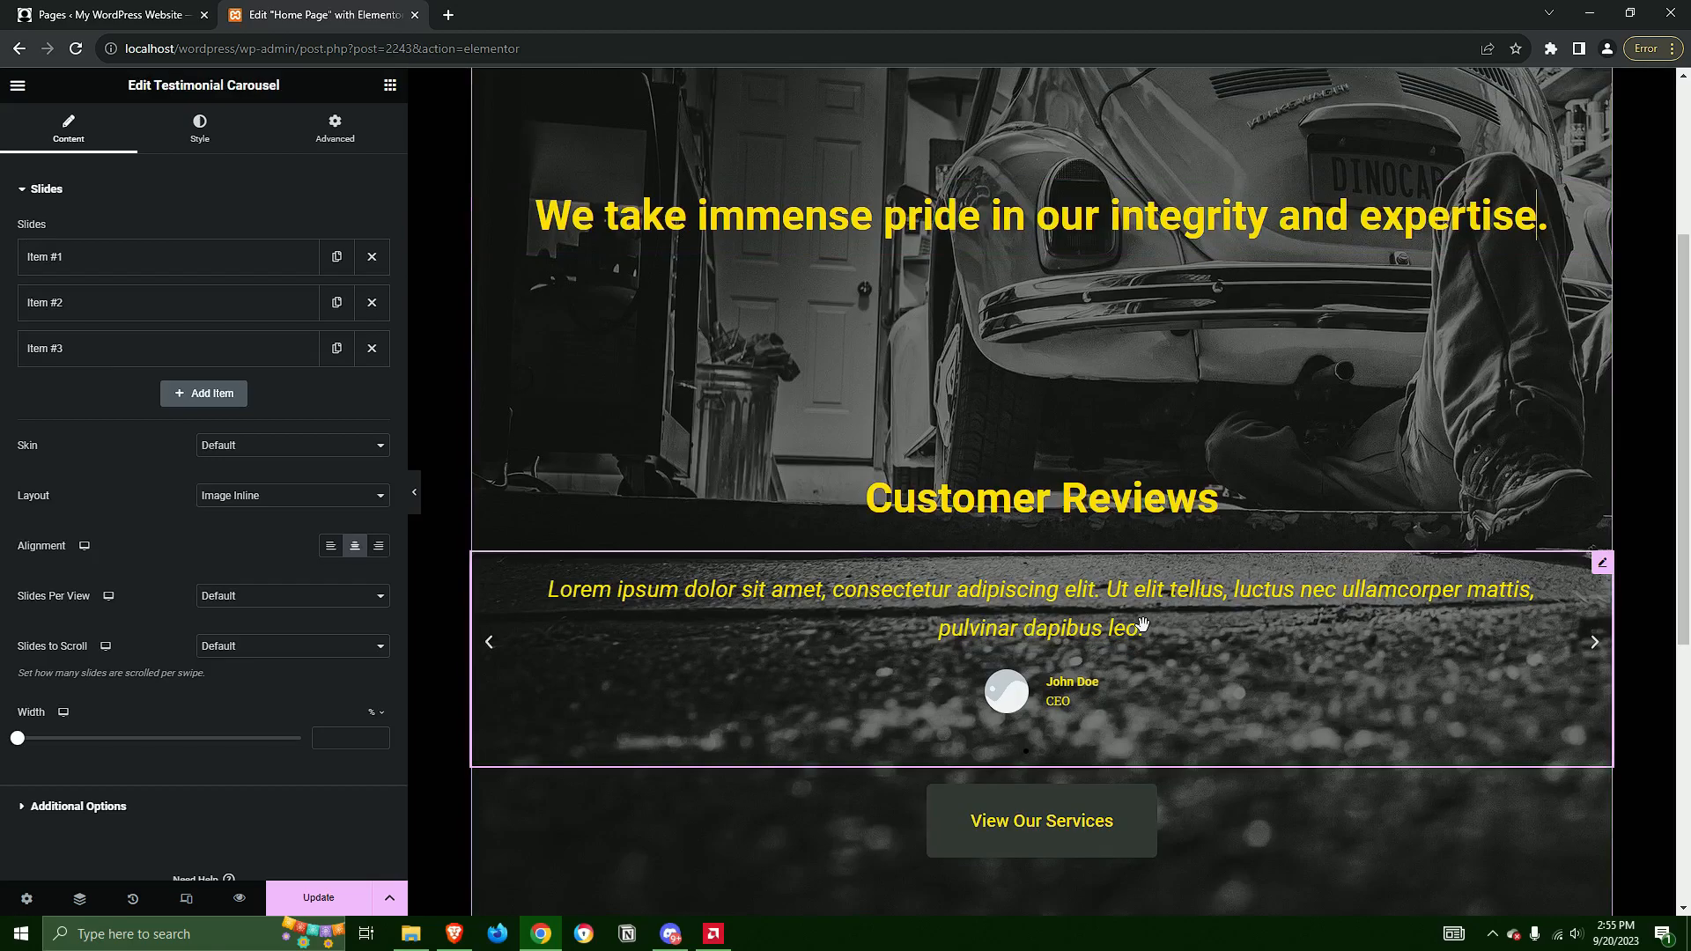
scroll(1142, 625, down, 2)
scroll(1218, 620, up, 4)
scroll(793, 485, down, 3)
click(126, 272)
click(88, 272)
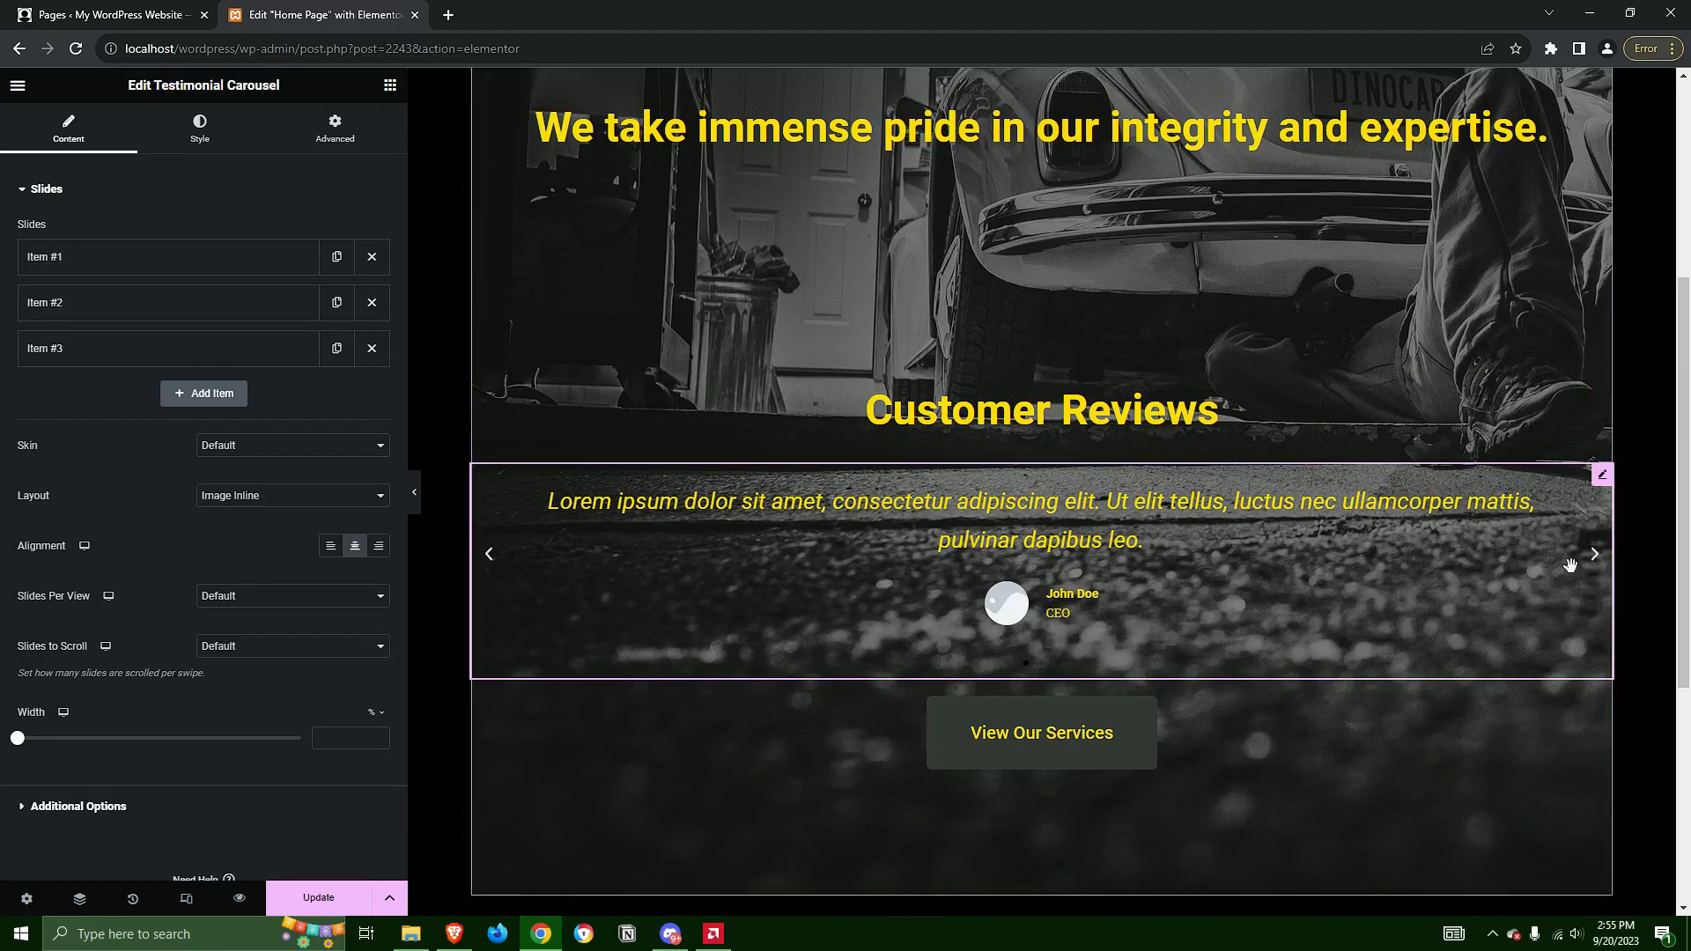
click(1595, 555)
click(1594, 555)
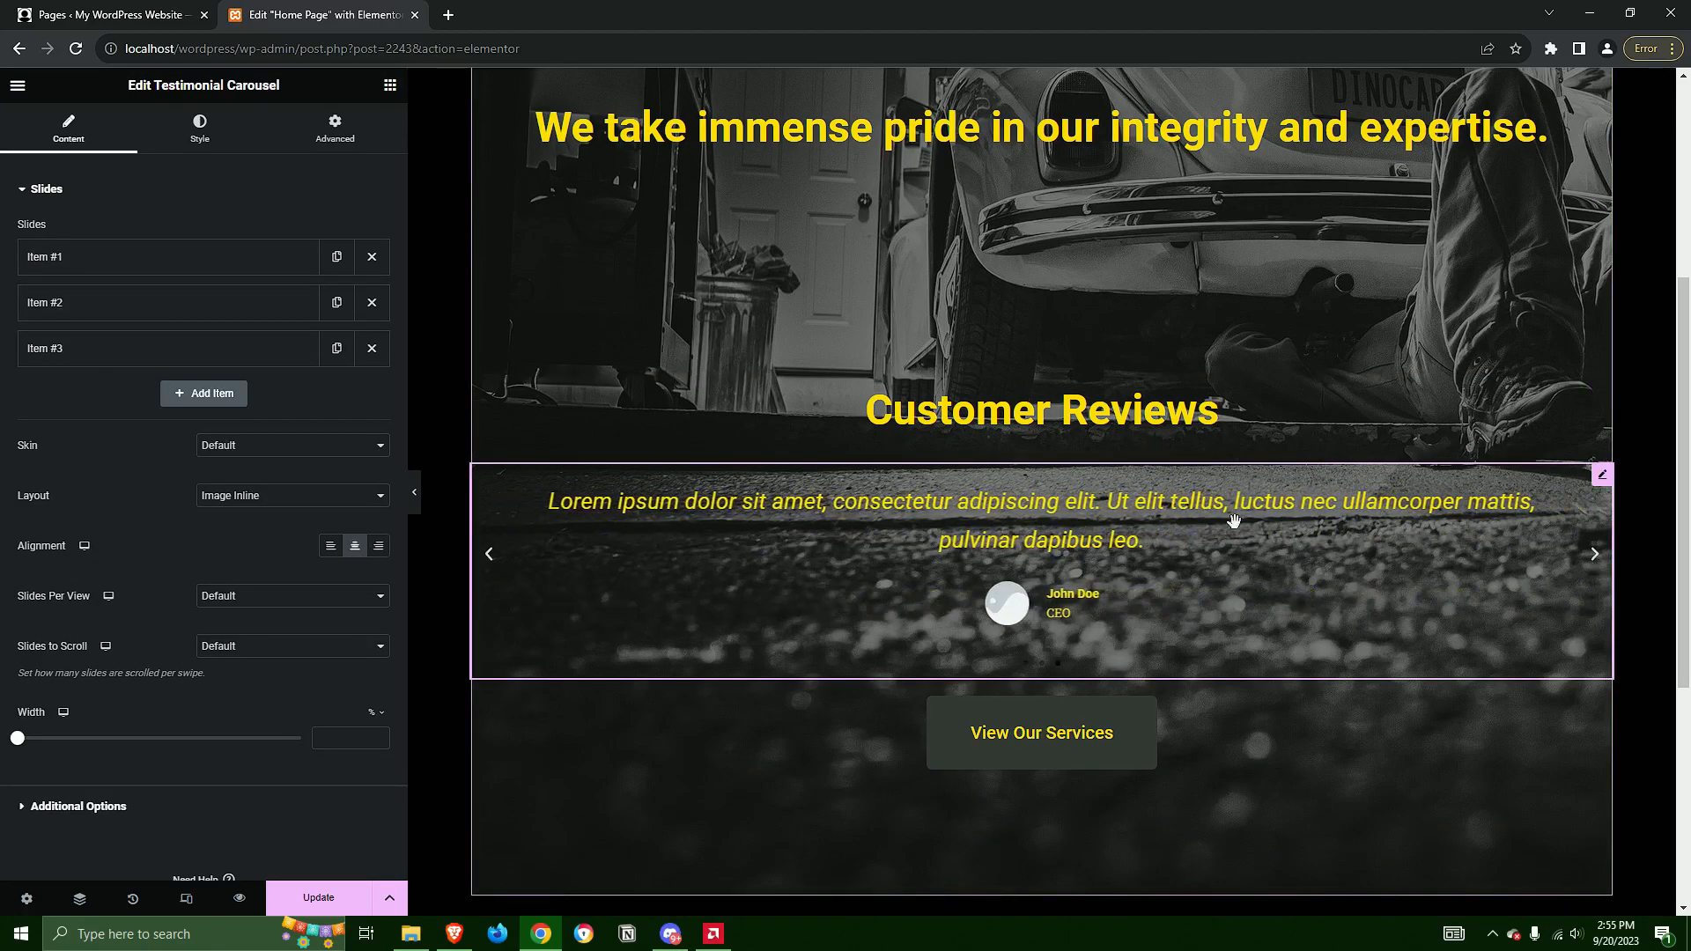
Append "review 1" to the content text of the carousel's first testimonial slide
click(97, 264)
click(173, 333)
click(304, 343)
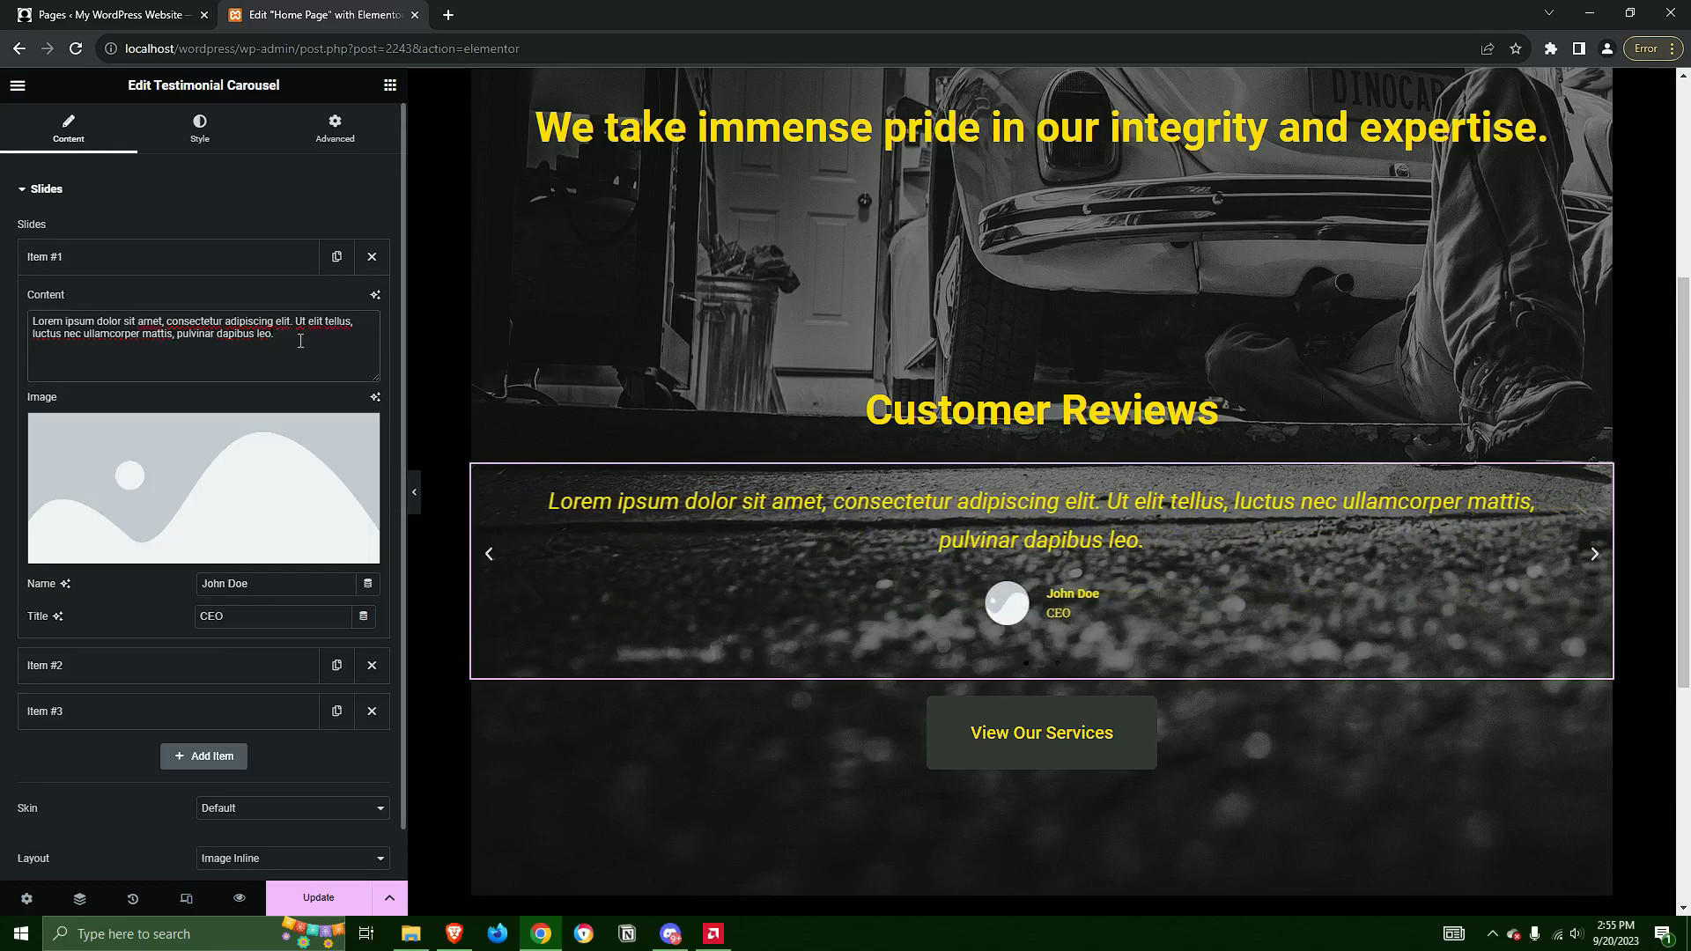
text(review)
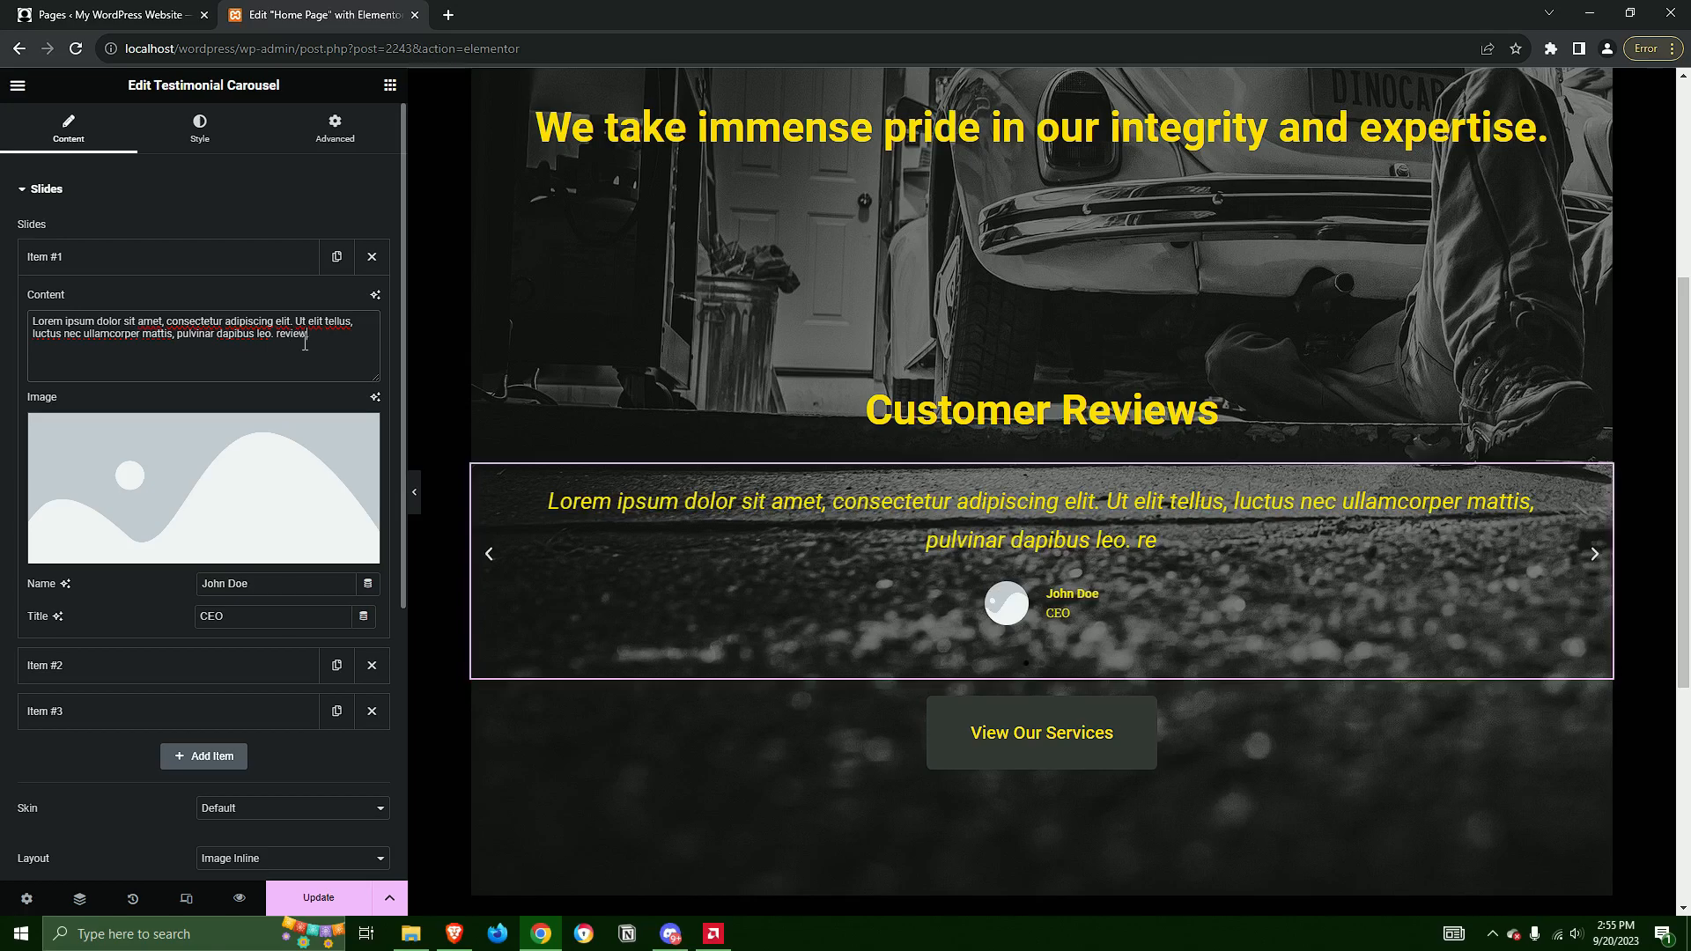
text( 1)
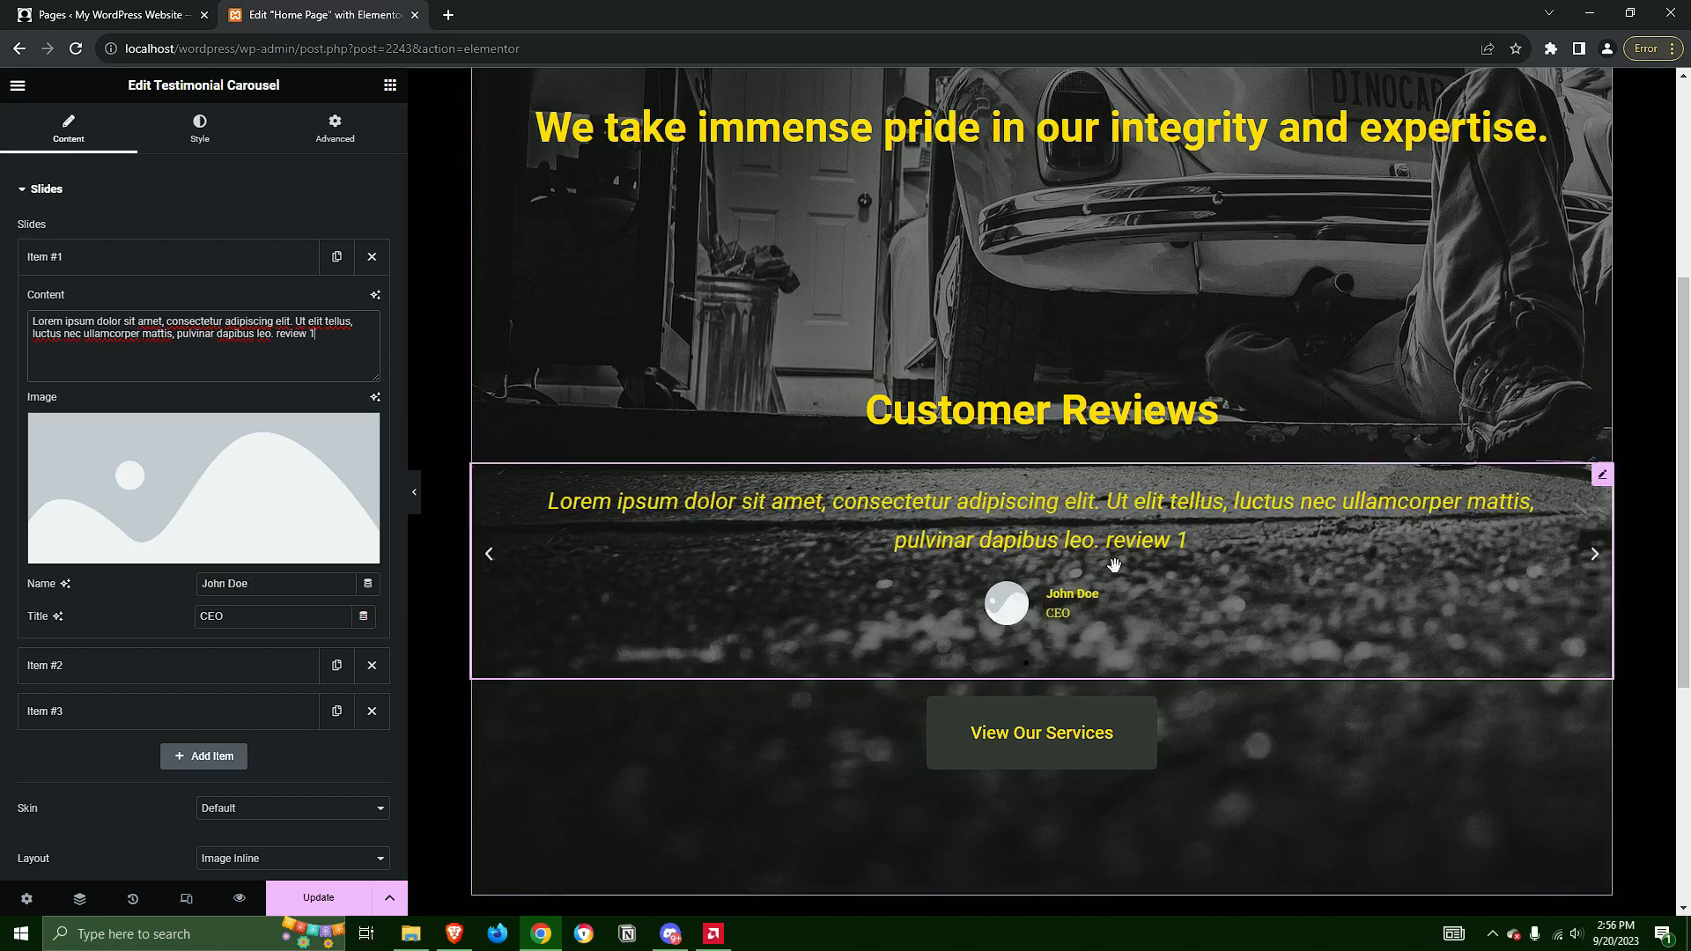
click(168, 259)
Append "review 2" to the content text of the carousel's second testimonial slide
click(132, 302)
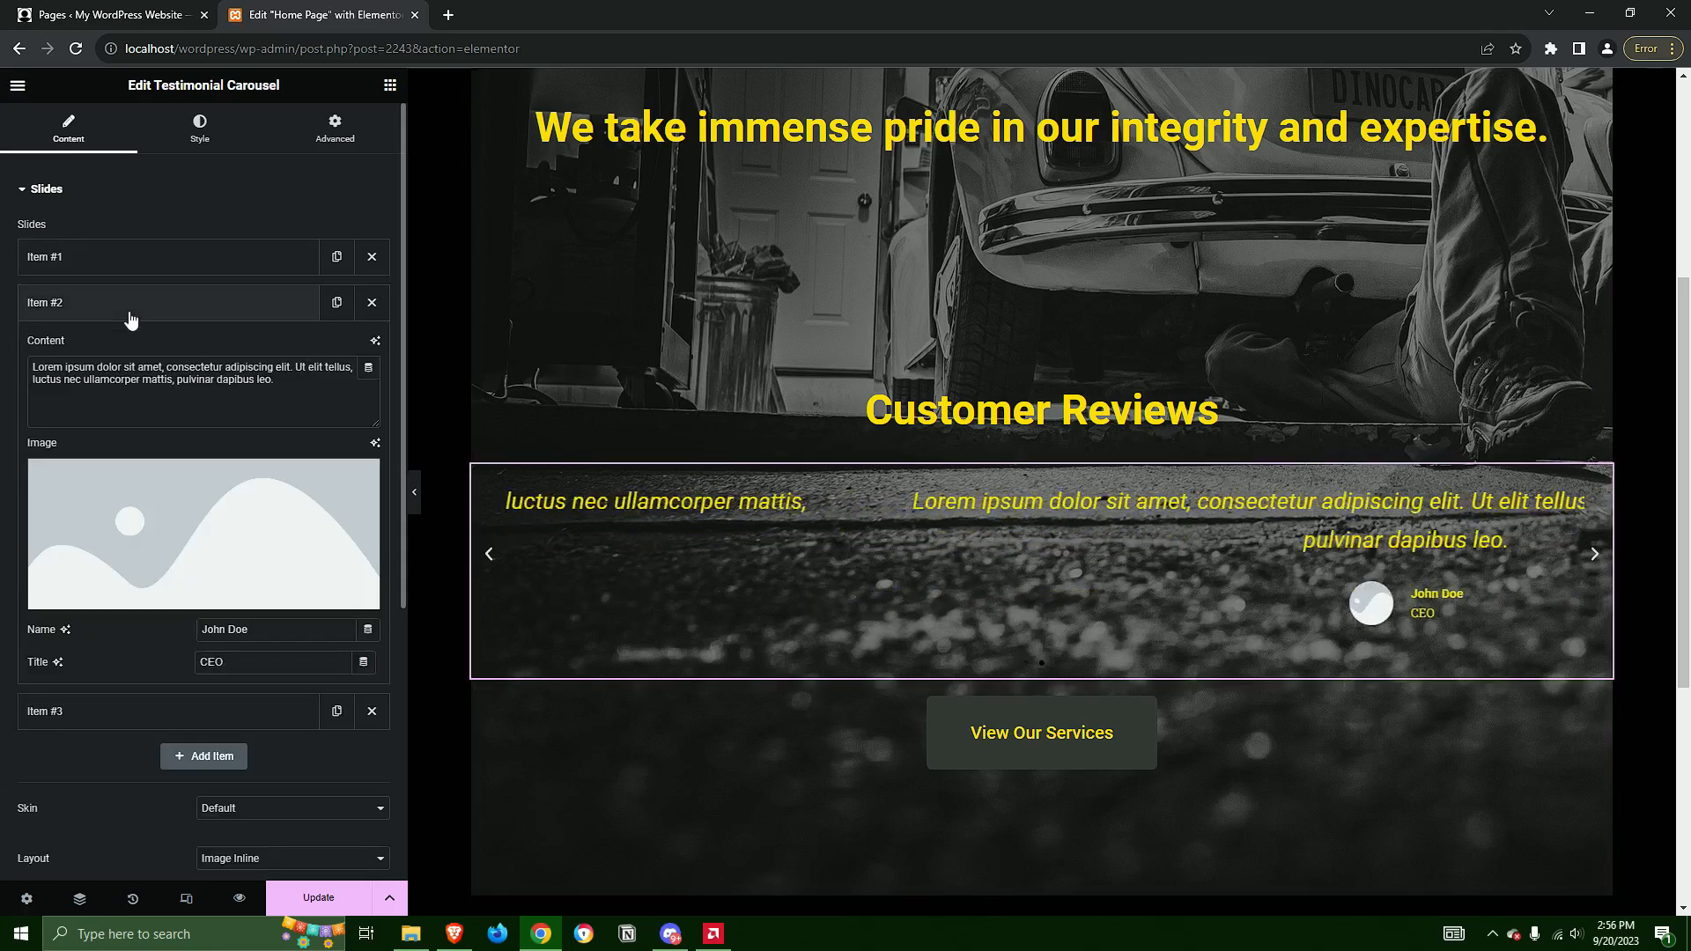
click(287, 394)
text(review 2)
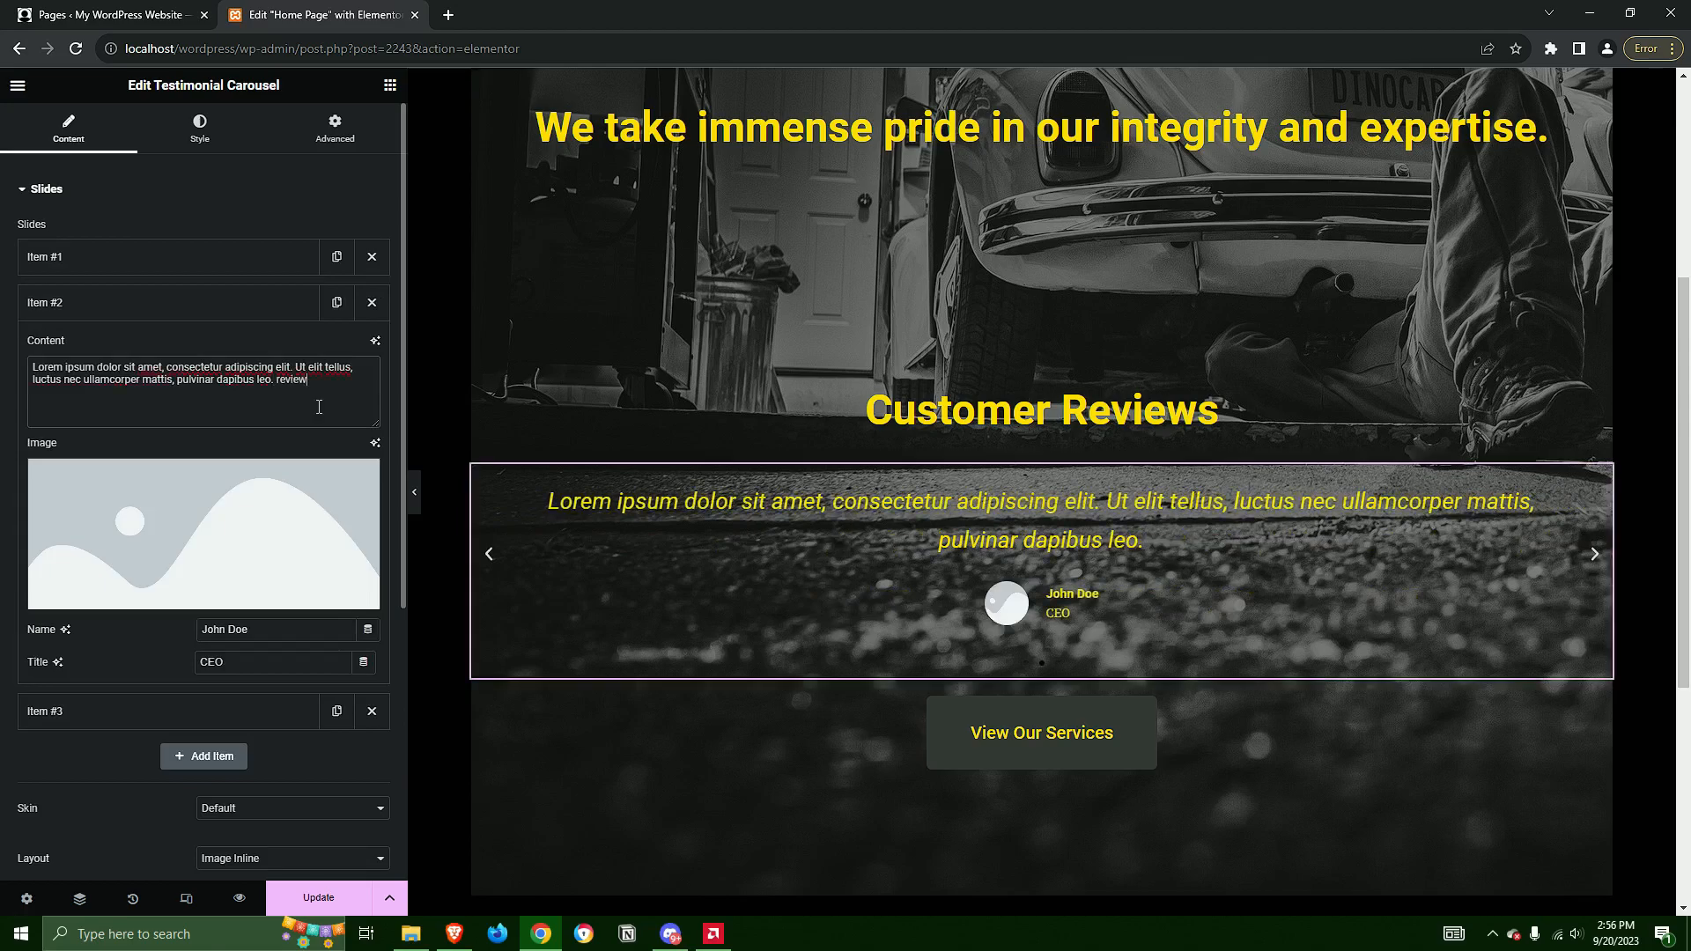
click(173, 308)
Append "review 3" to the content text of the carousel's third testimonial slide
click(241, 363)
click(296, 428)
text(re)
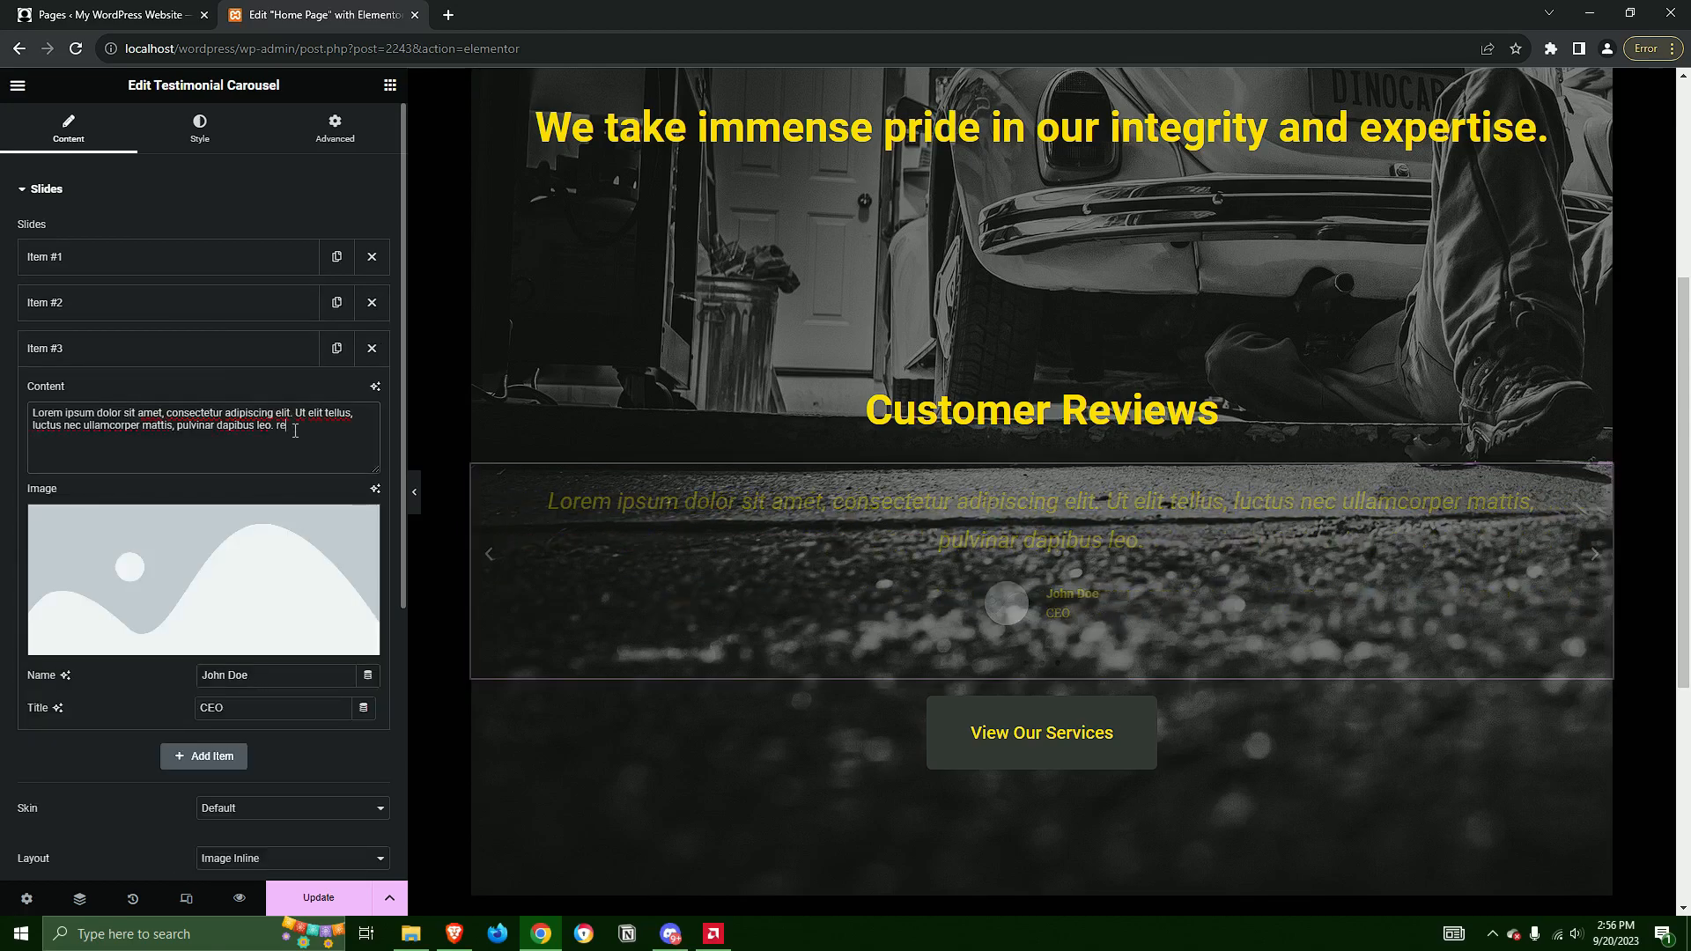
text(view 3)
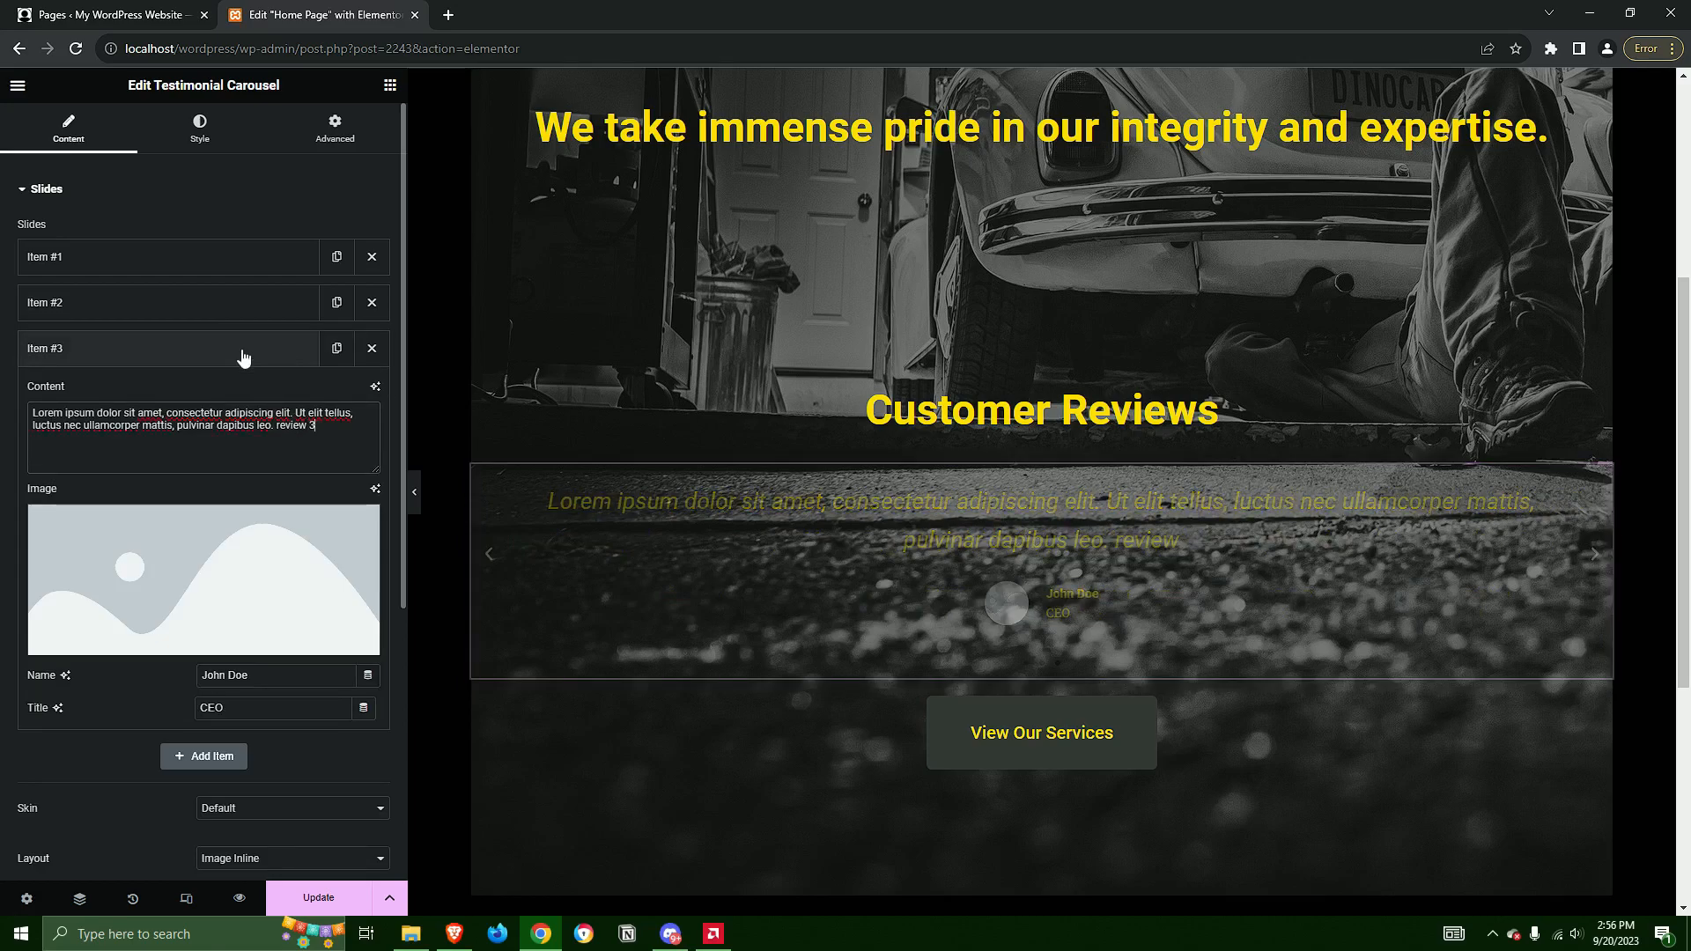
click(194, 348)
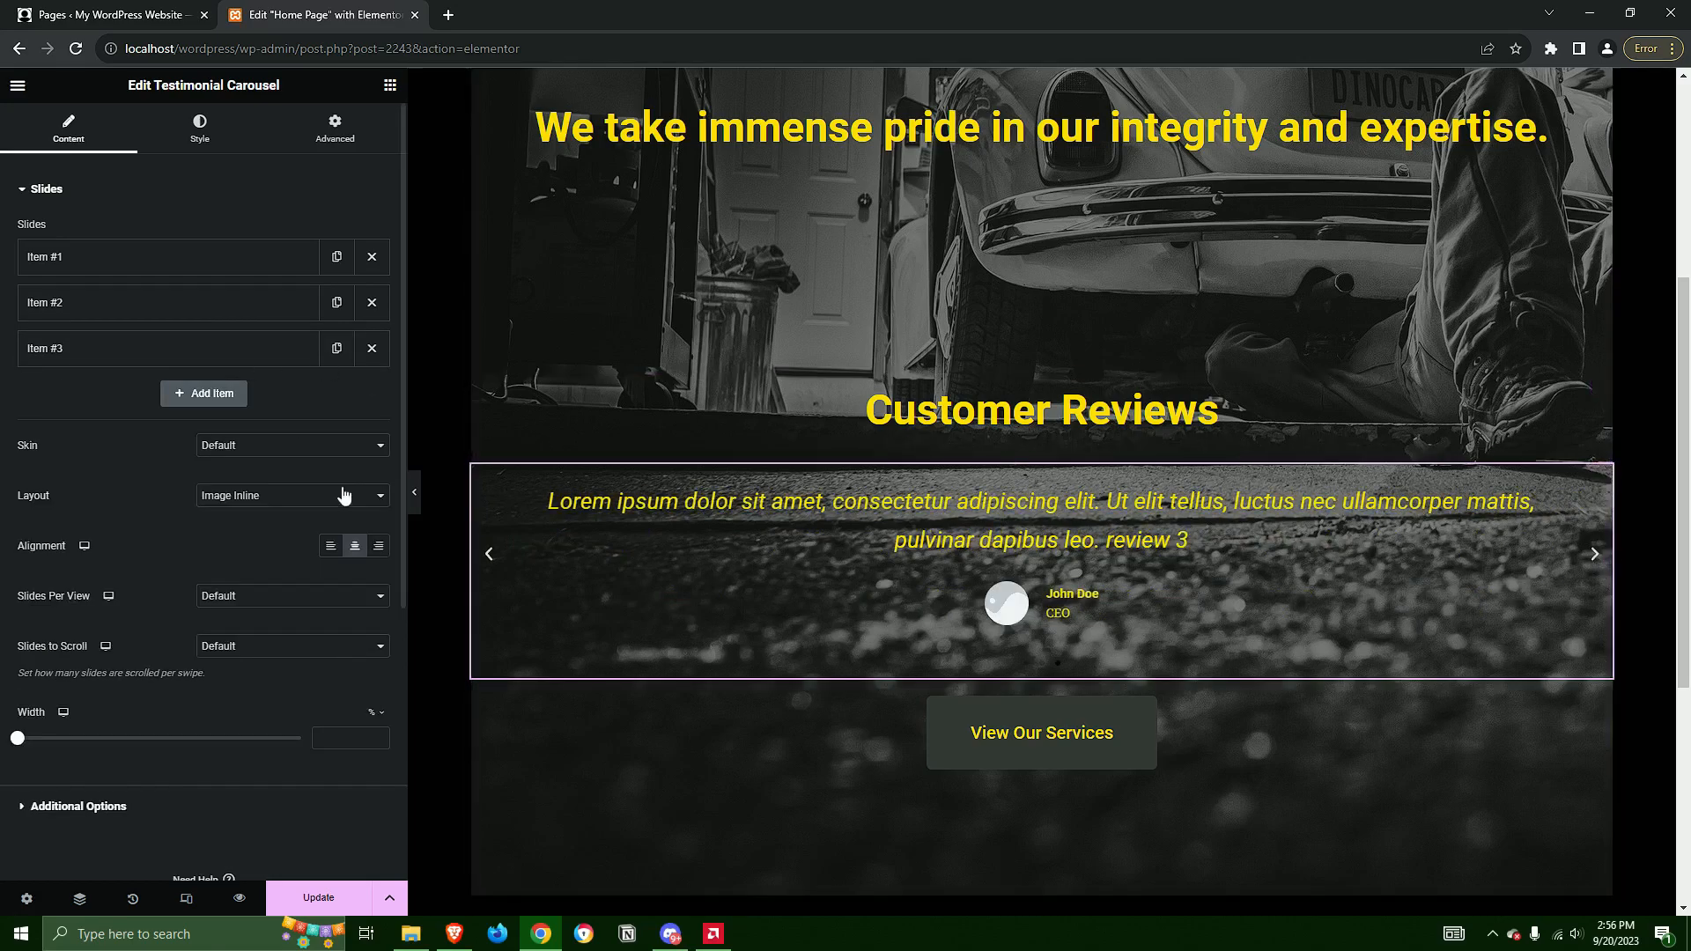
Add a fourth slide to the testimonial carousel and delete it again
click(204, 393)
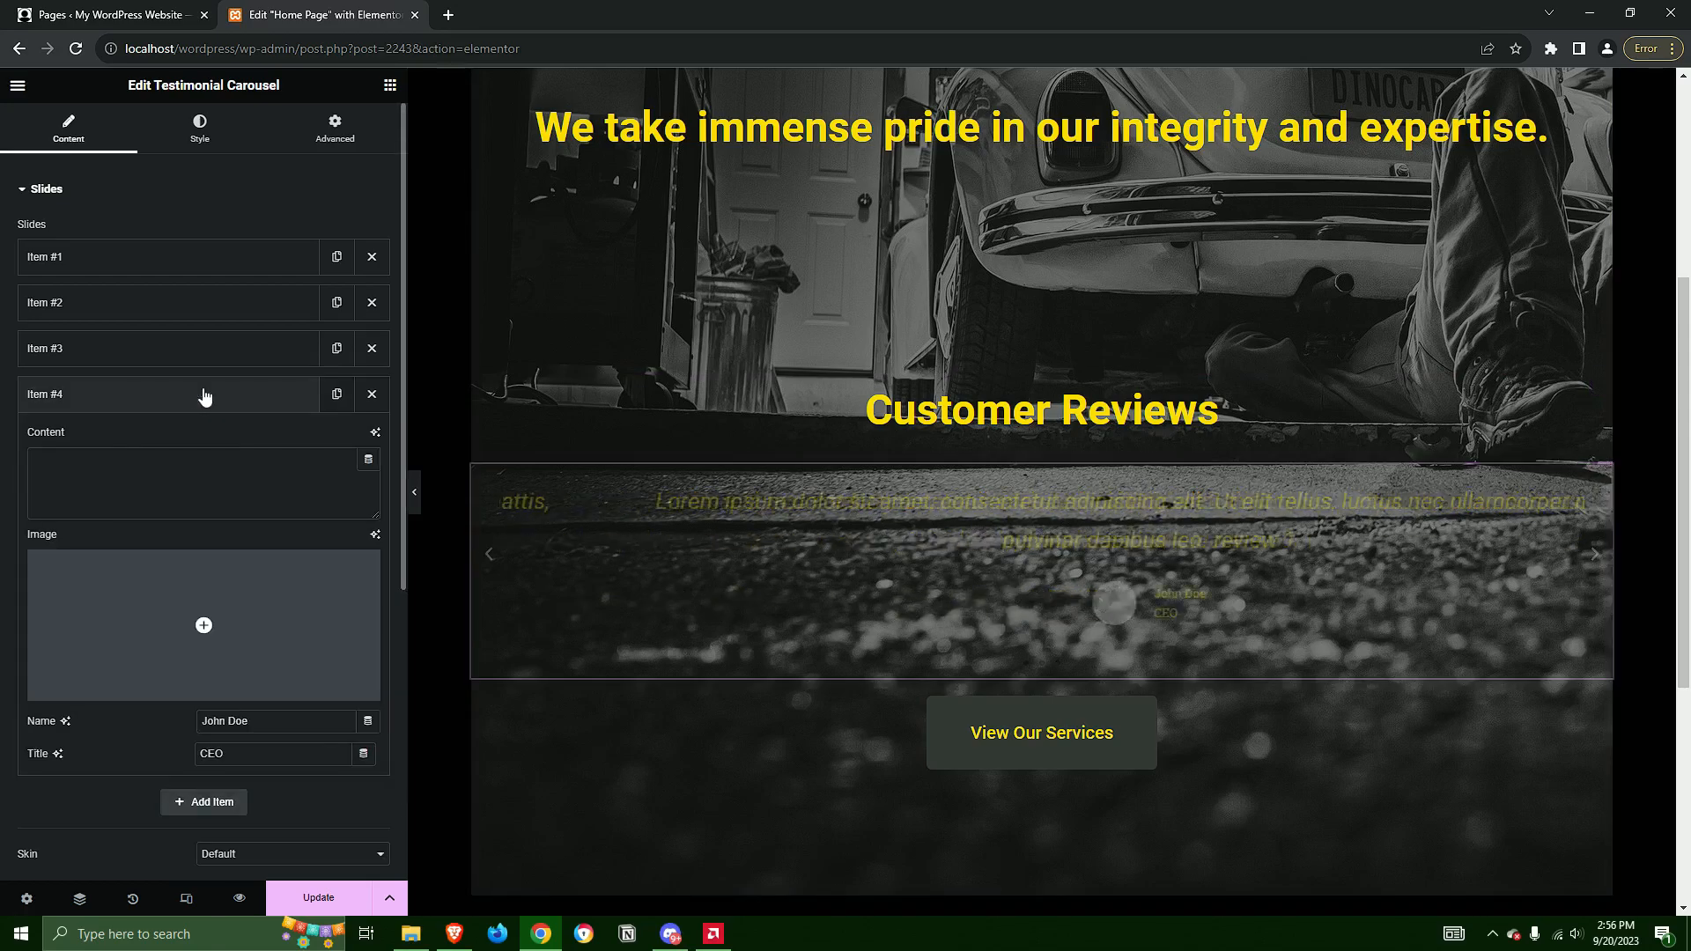
click(372, 396)
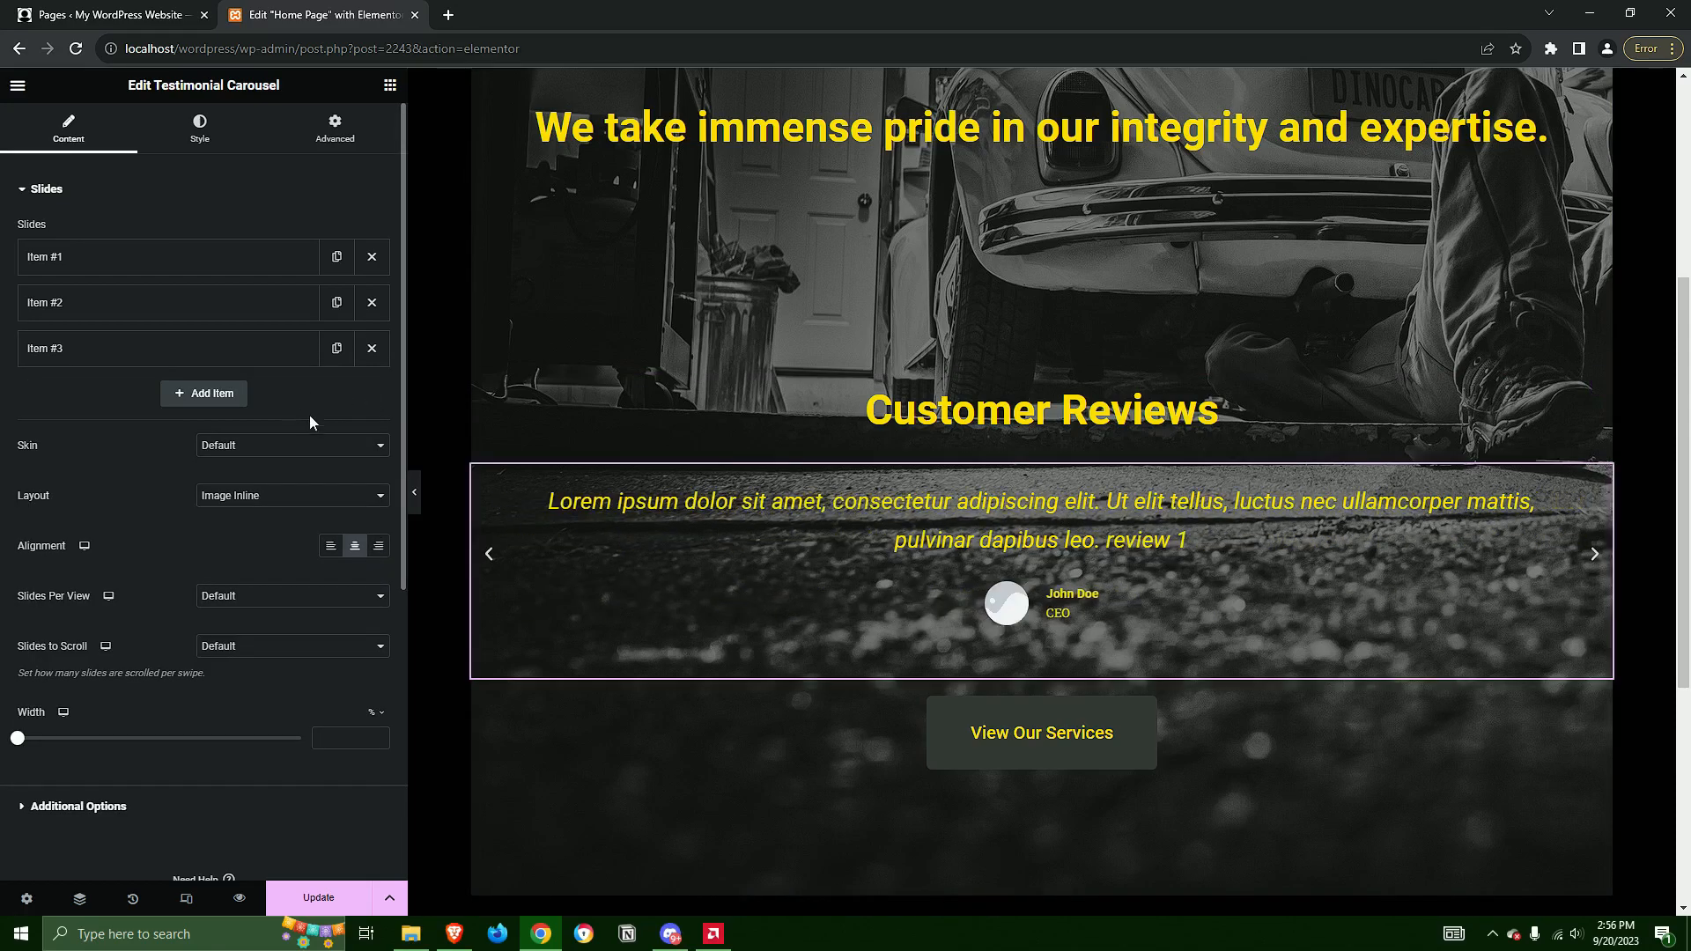
scroll(990, 499, down, 5)
scroll(990, 499, up, 5)
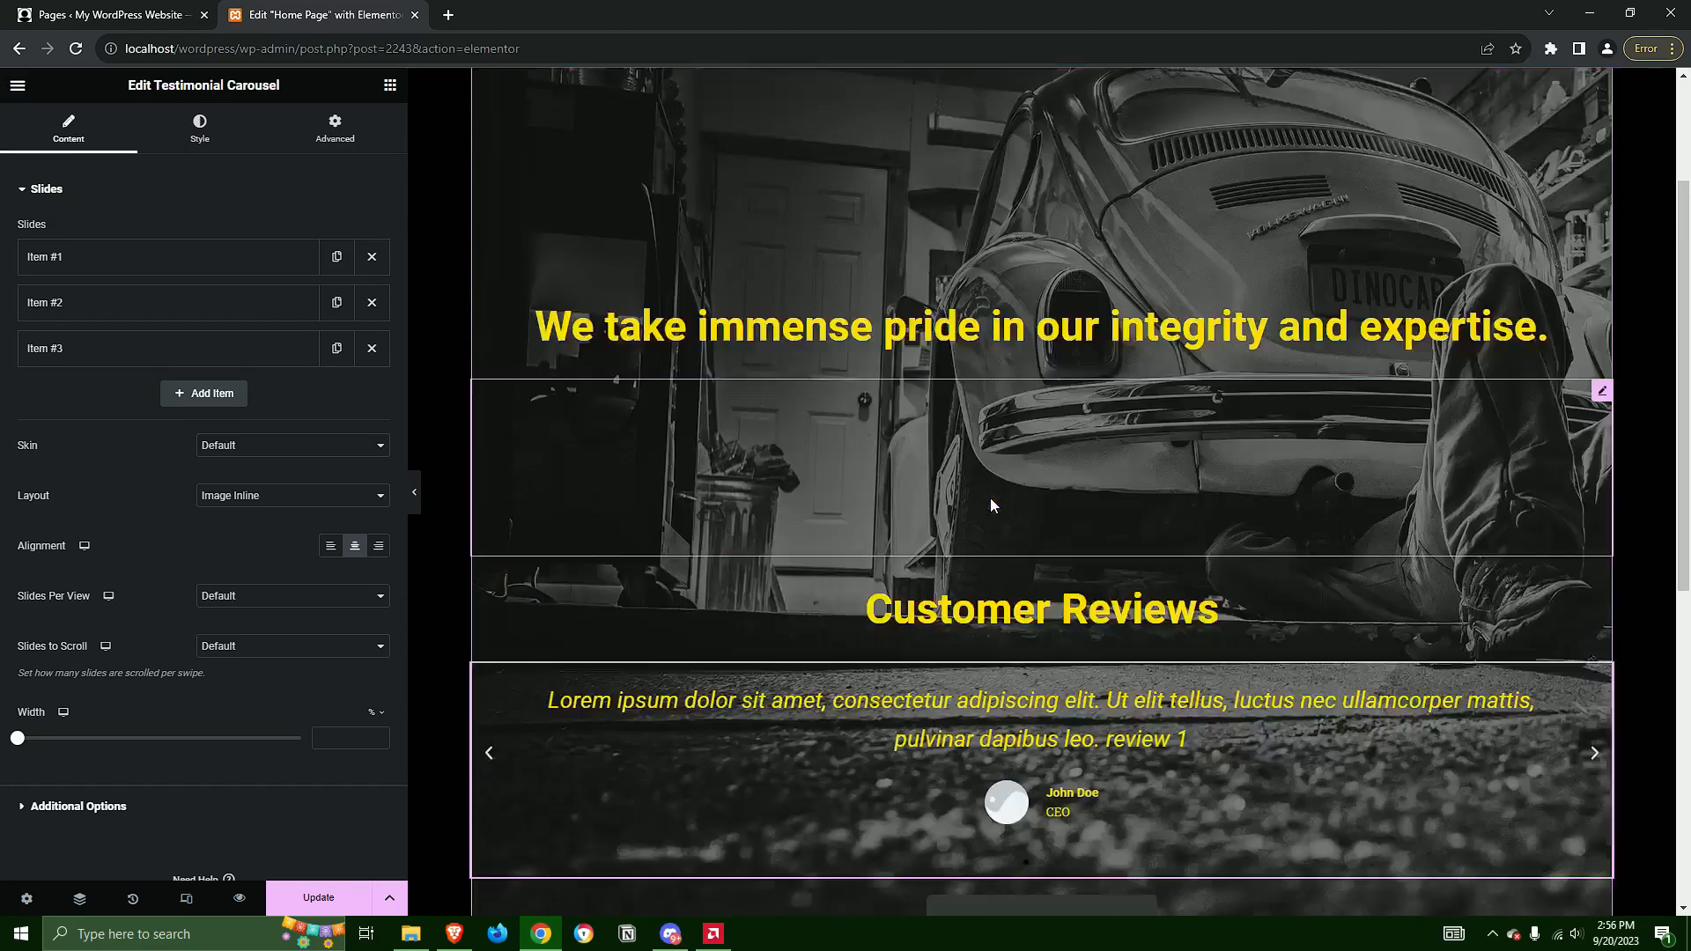
scroll(990, 498, down, 3)
scroll(990, 499, down, 1)
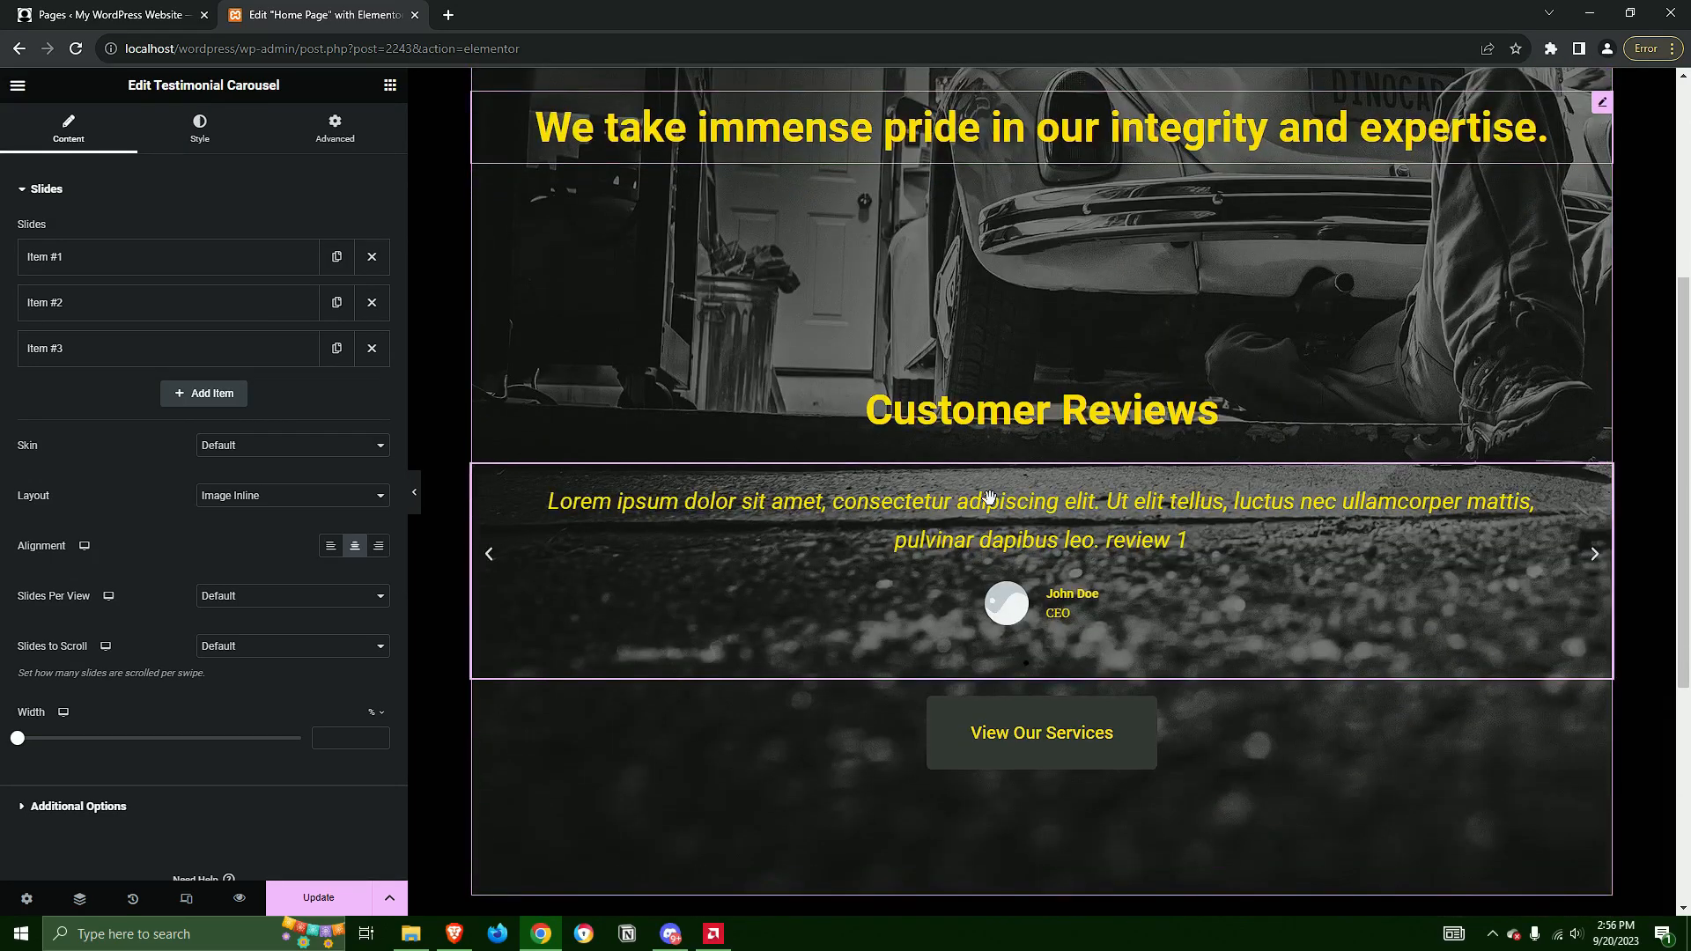
scroll(990, 499, up, 1)
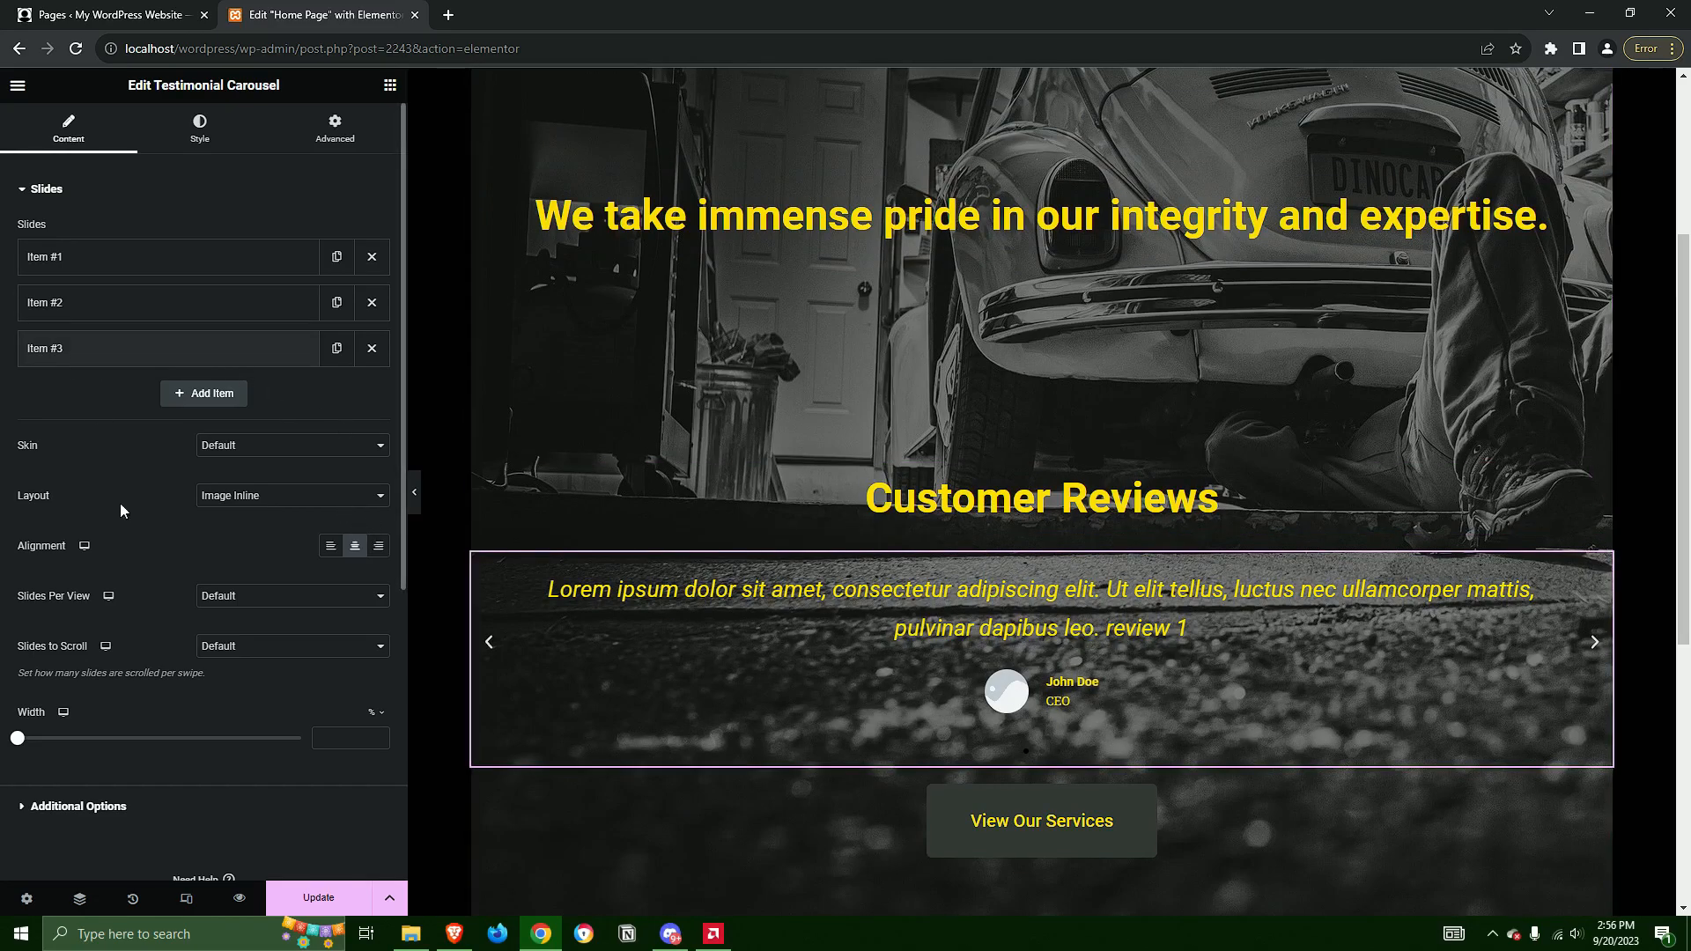
Set the image of the carousel's first testimonial slide to profile-icon.png from the media library
click(113, 265)
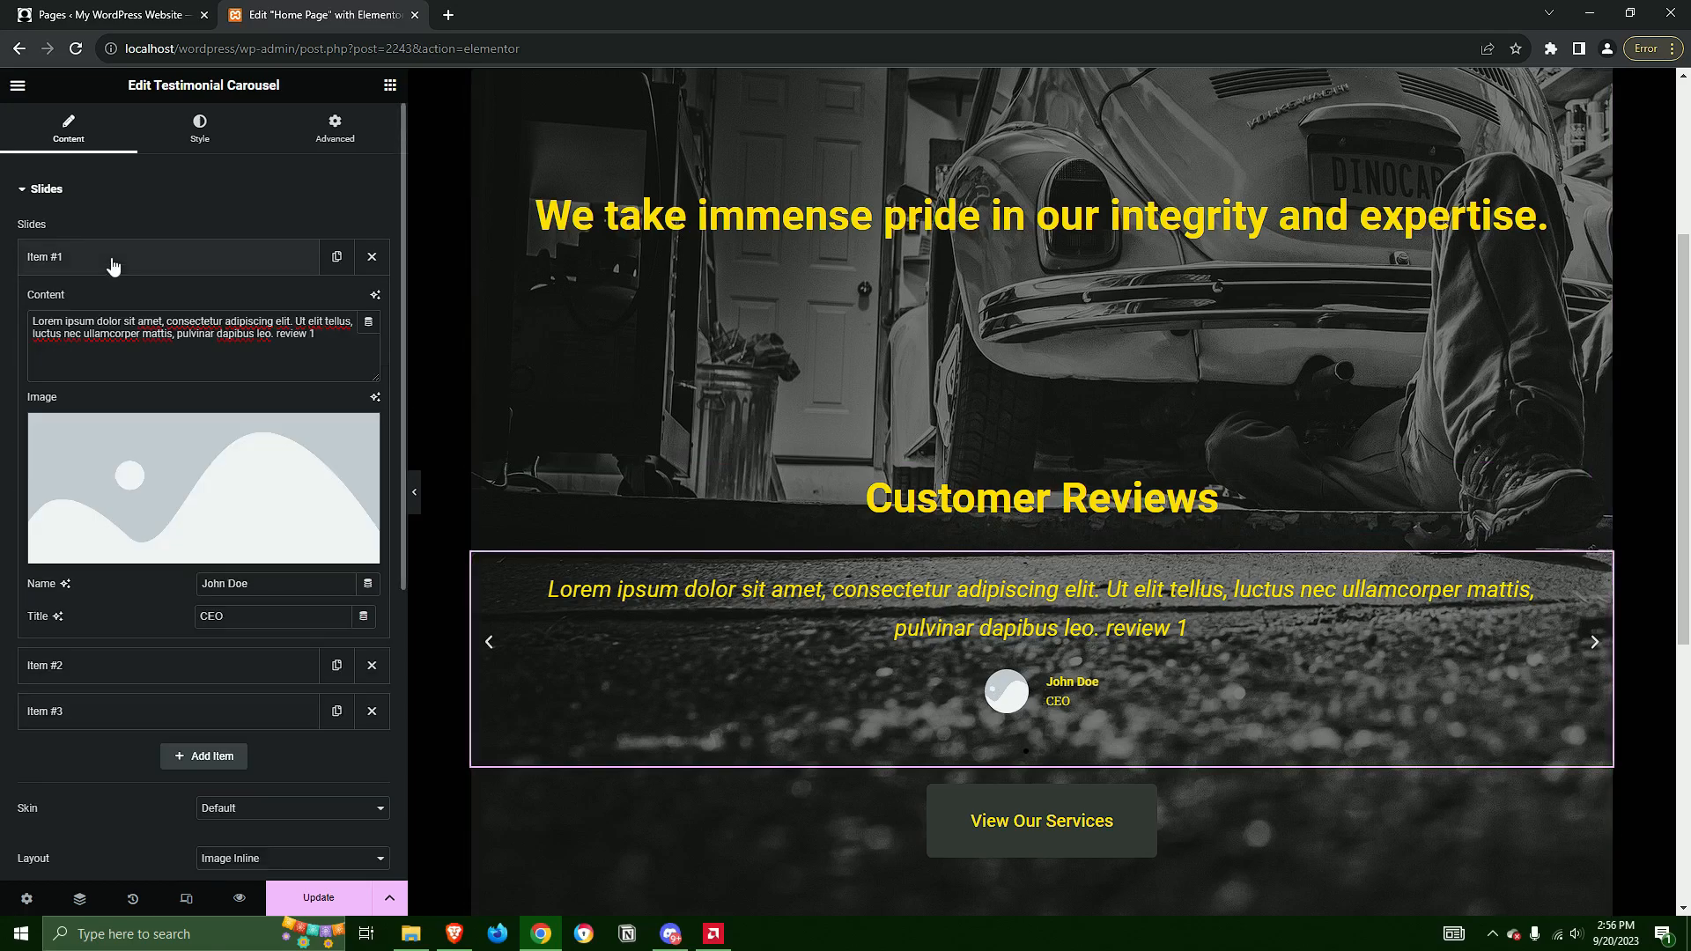
click(225, 477)
click(797, 289)
click(1625, 861)
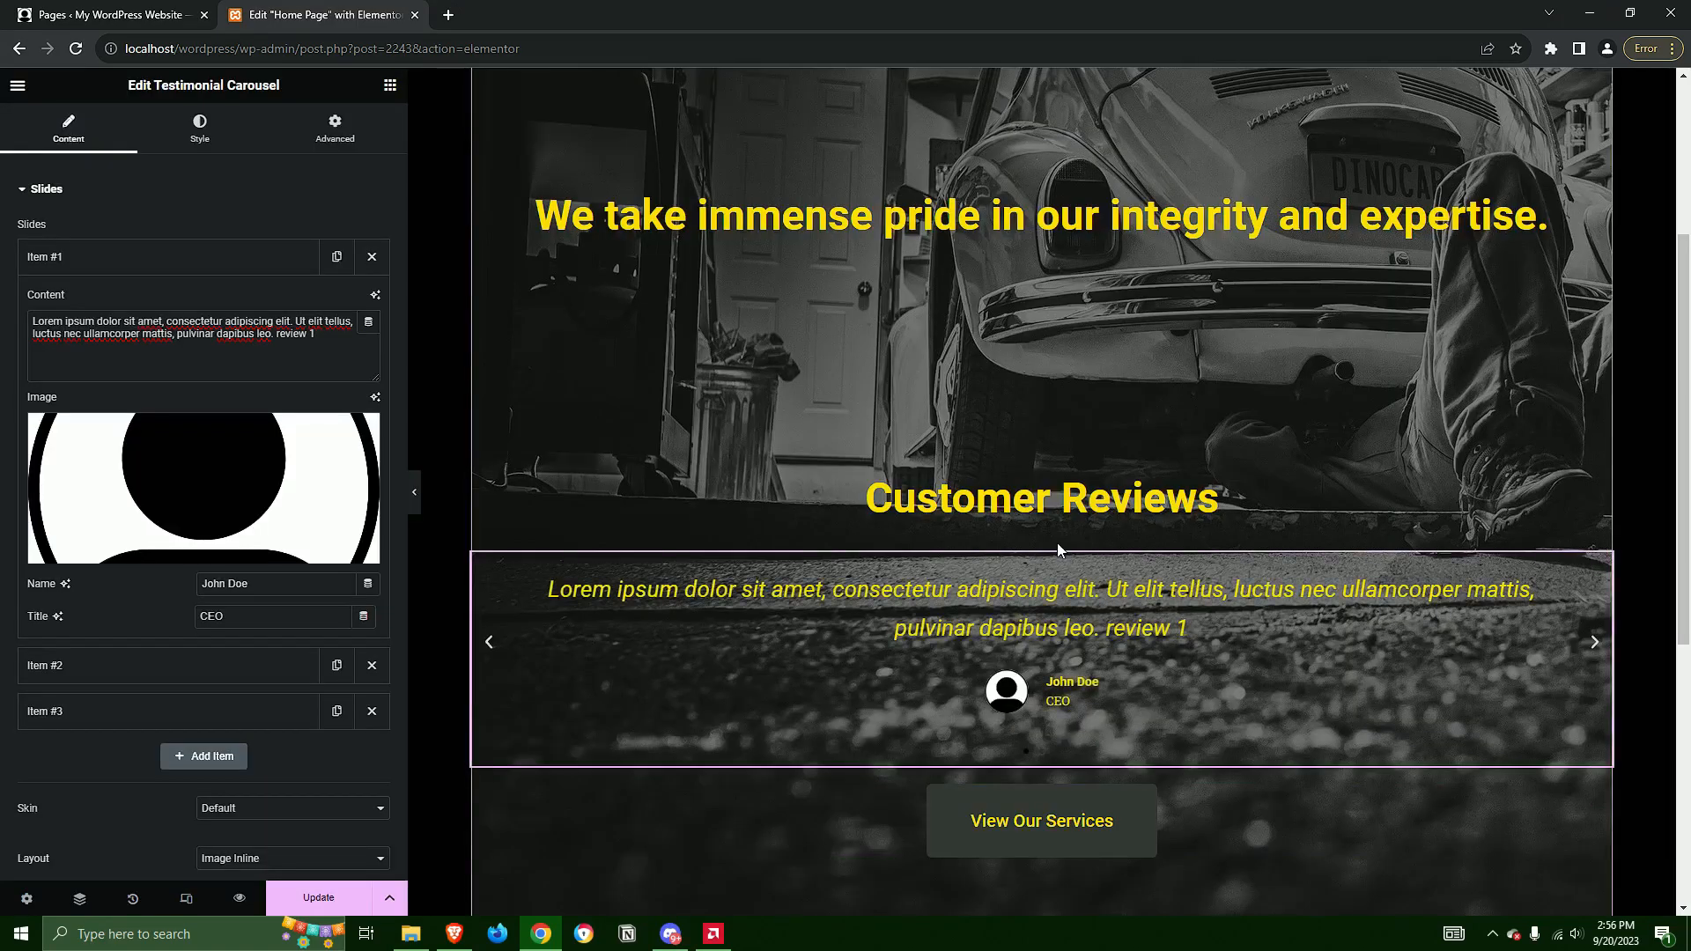
Replace the placeholder name on the first testimonial slide with the reviewer's first name and clear the slide's title
drag(259, 588, 183, 583)
text(Mary)
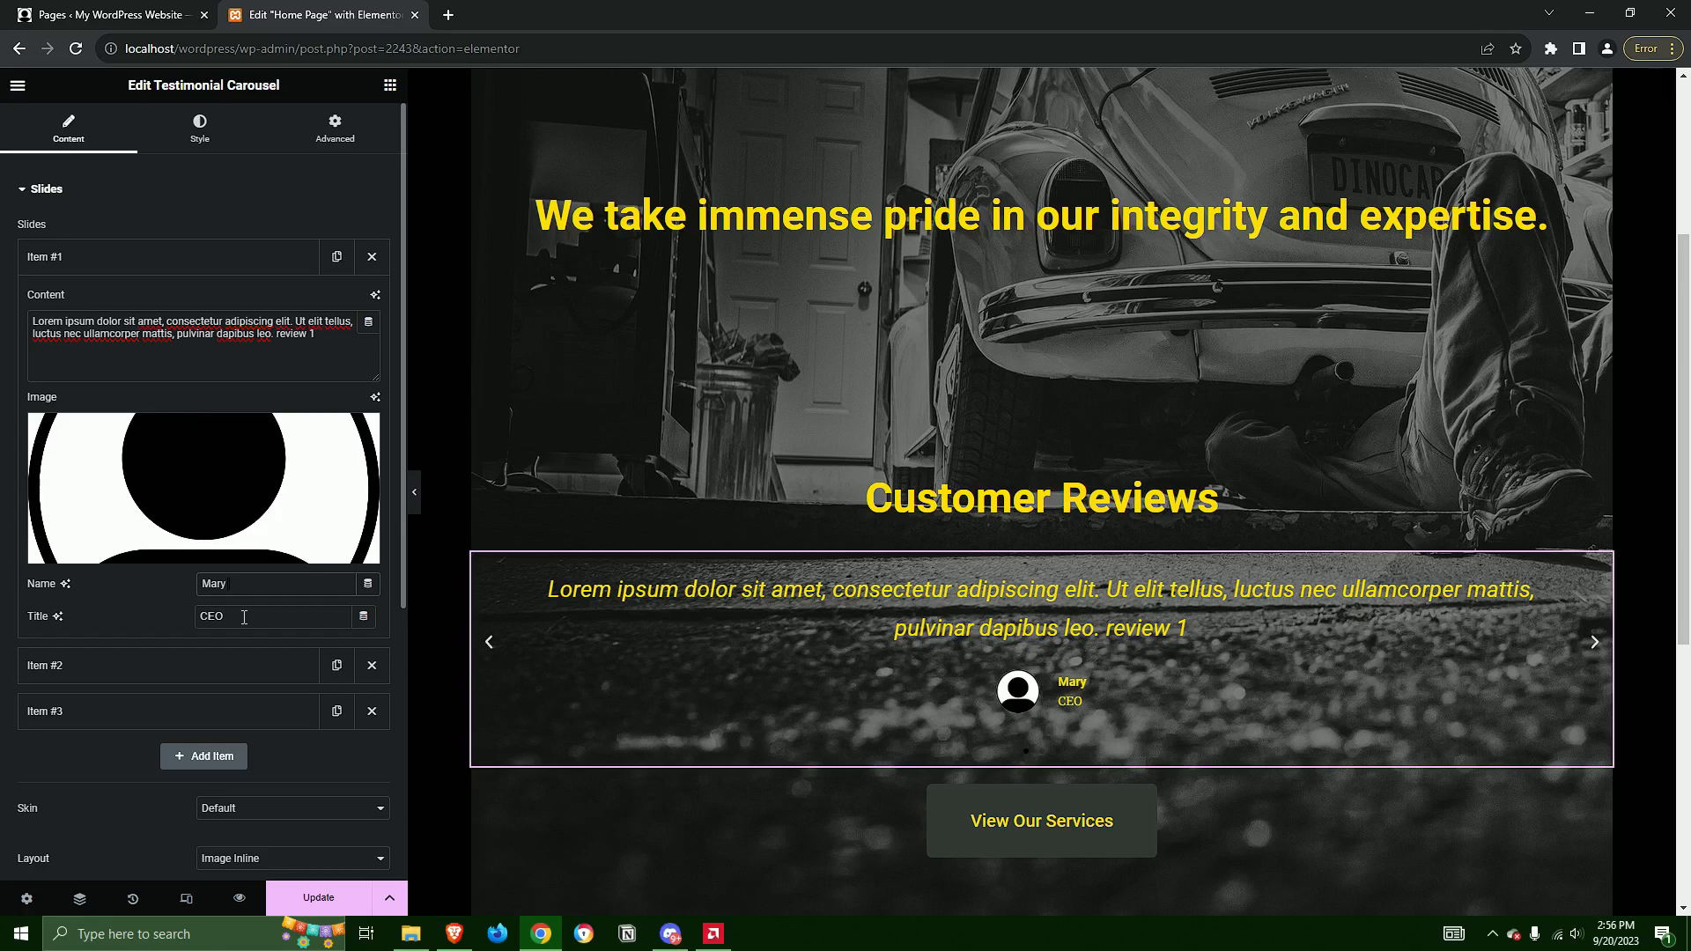
key(BackSpace)
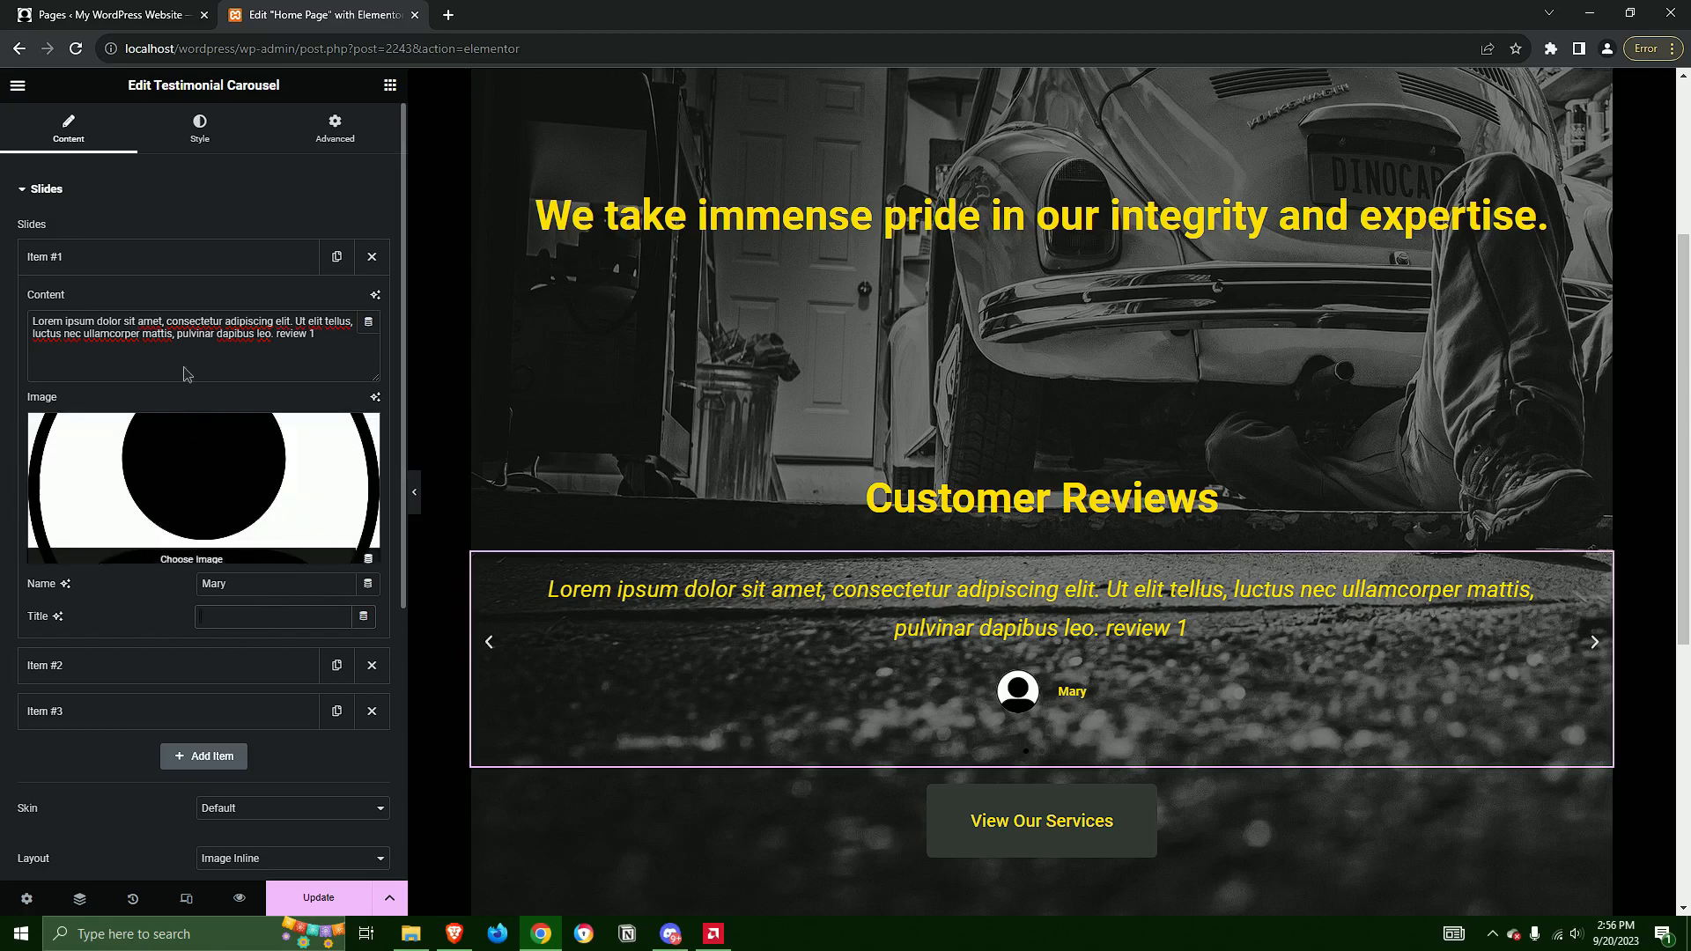
click(196, 256)
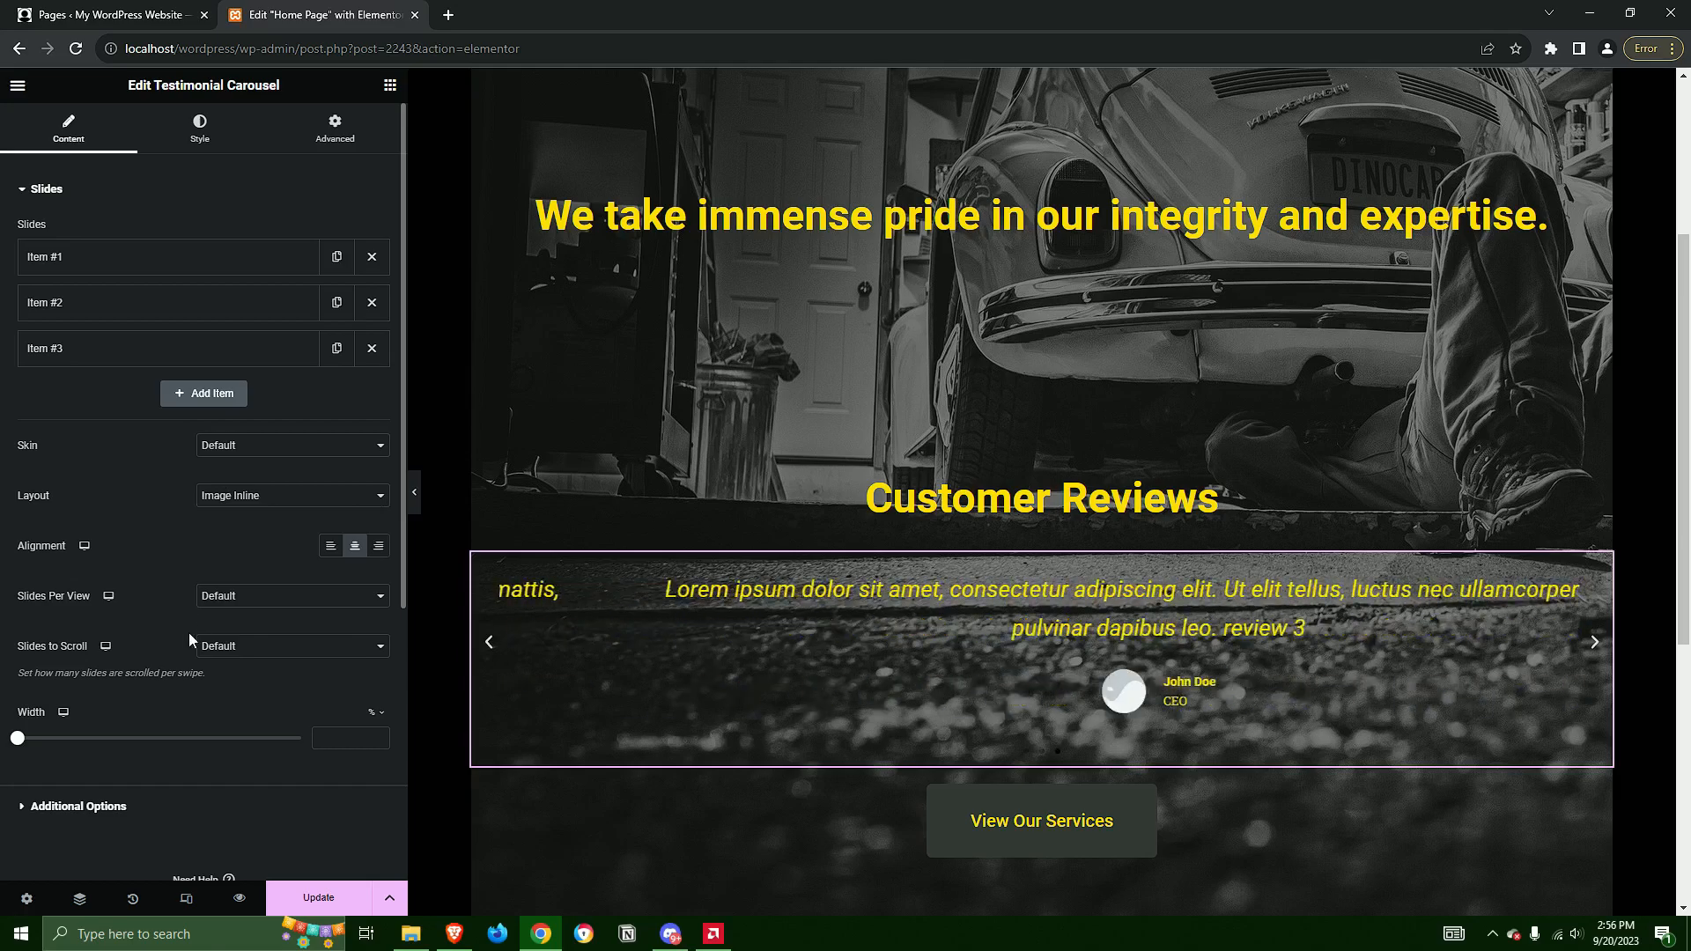
click(245, 499)
click(118, 504)
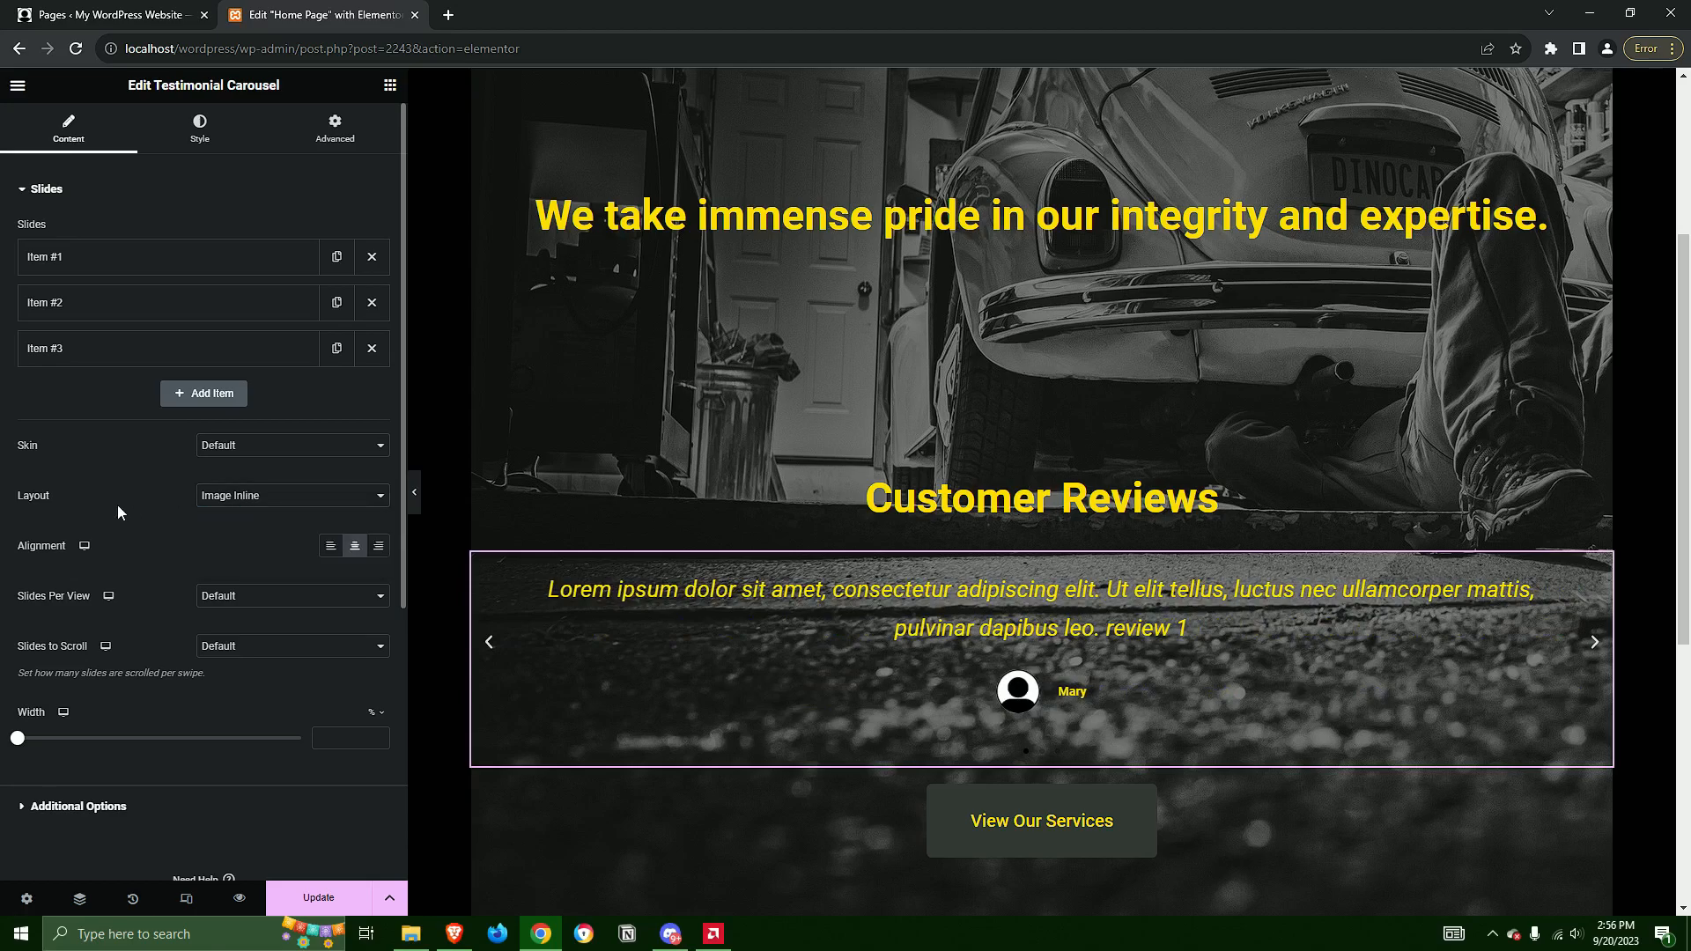
click(114, 805)
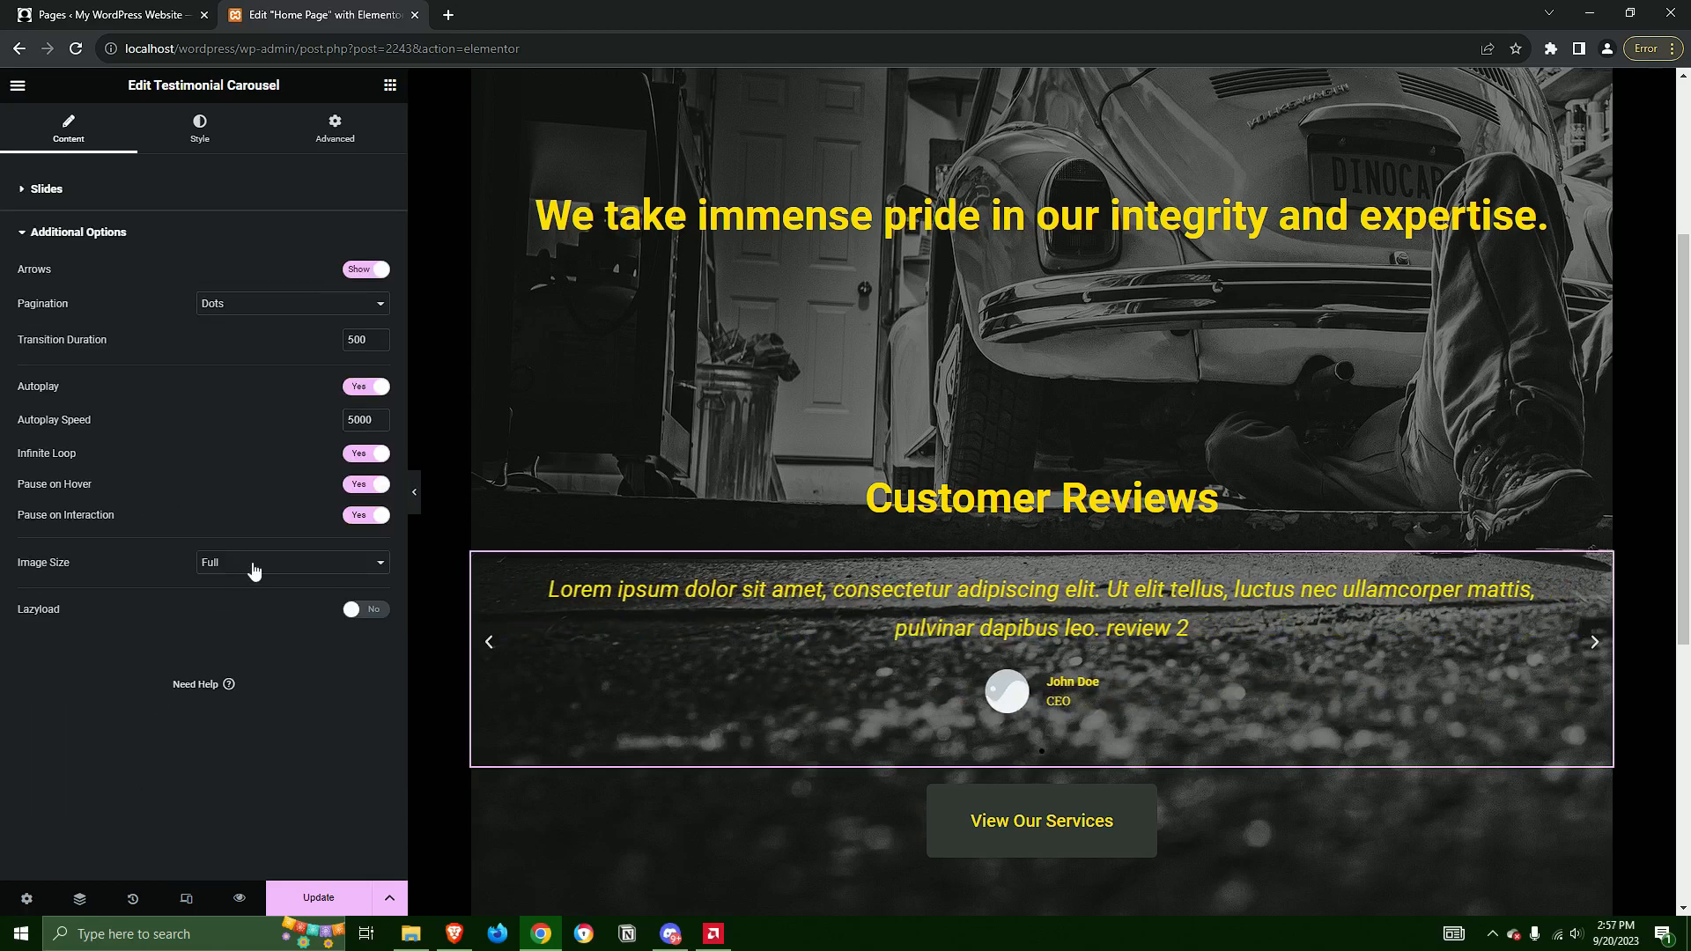
click(93, 190)
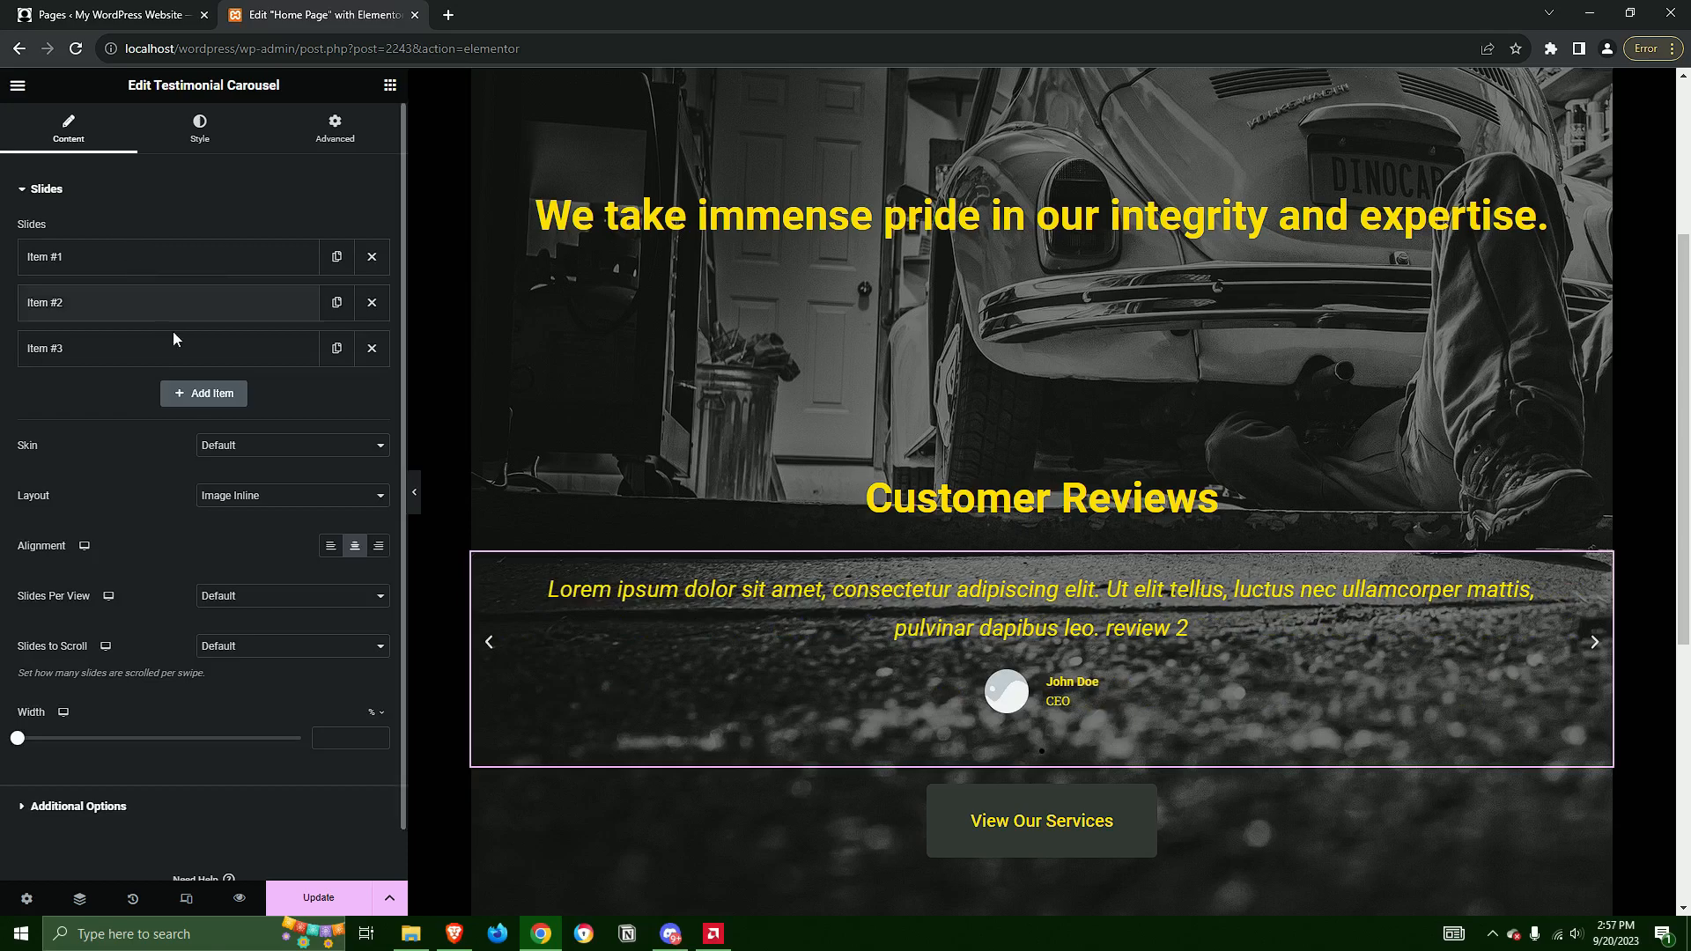
Remove the first testimonial slide's image and choose profile-icon.png for it again from the media library
click(138, 260)
mouse_move(362, 436)
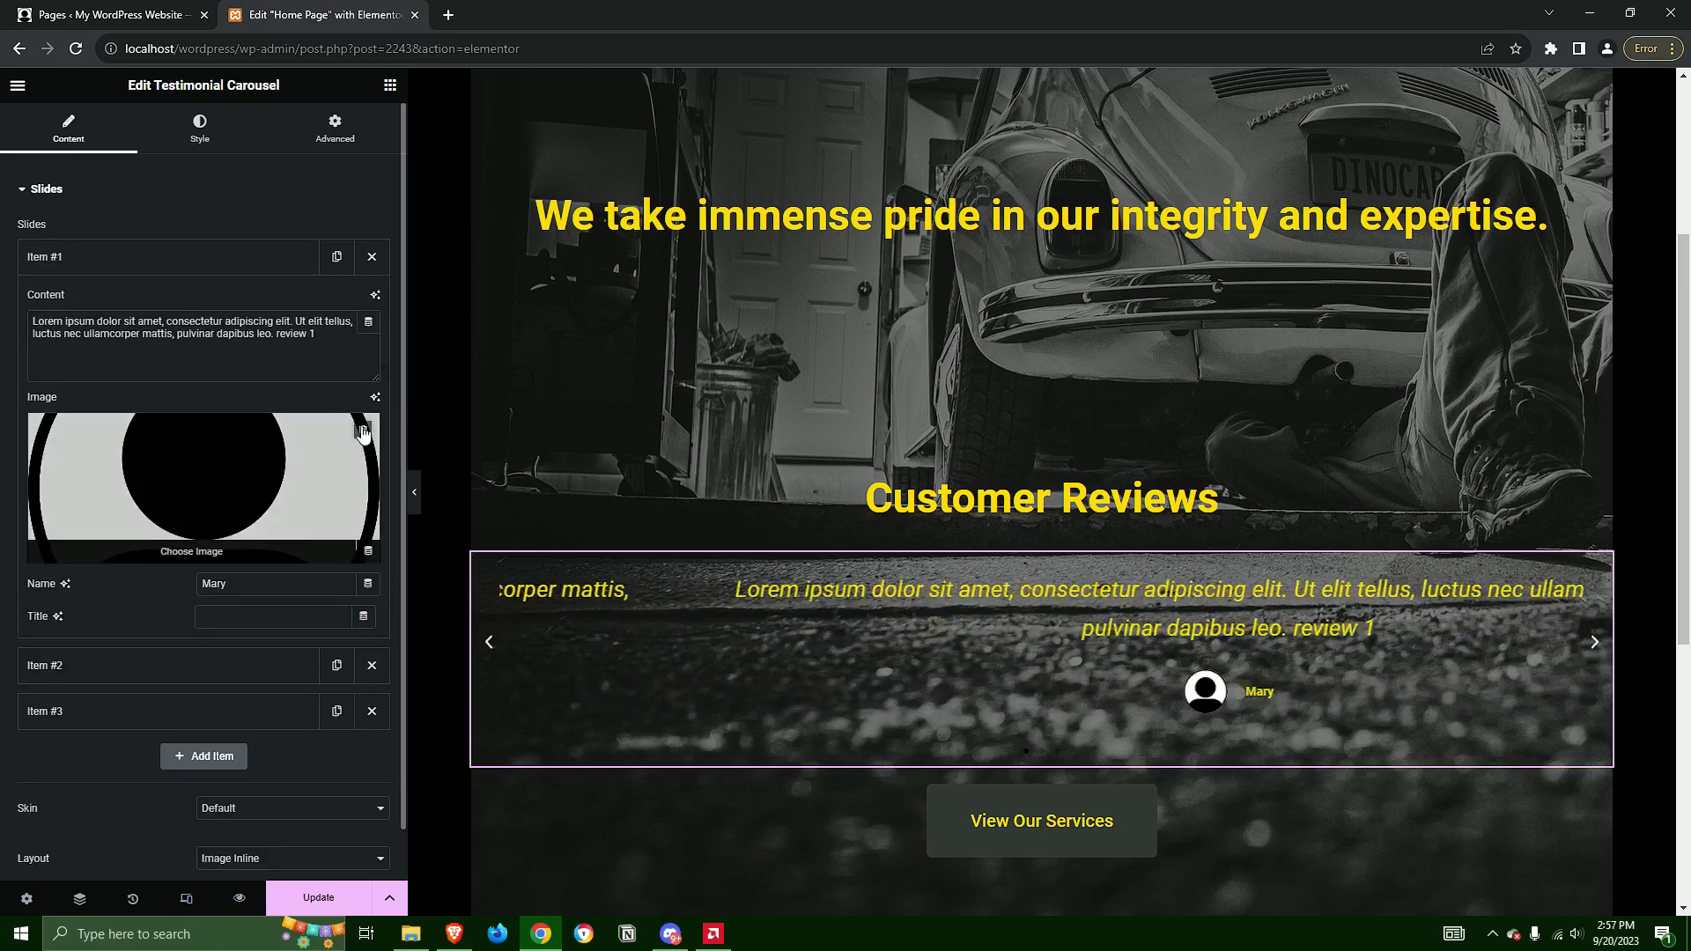
click(362, 431)
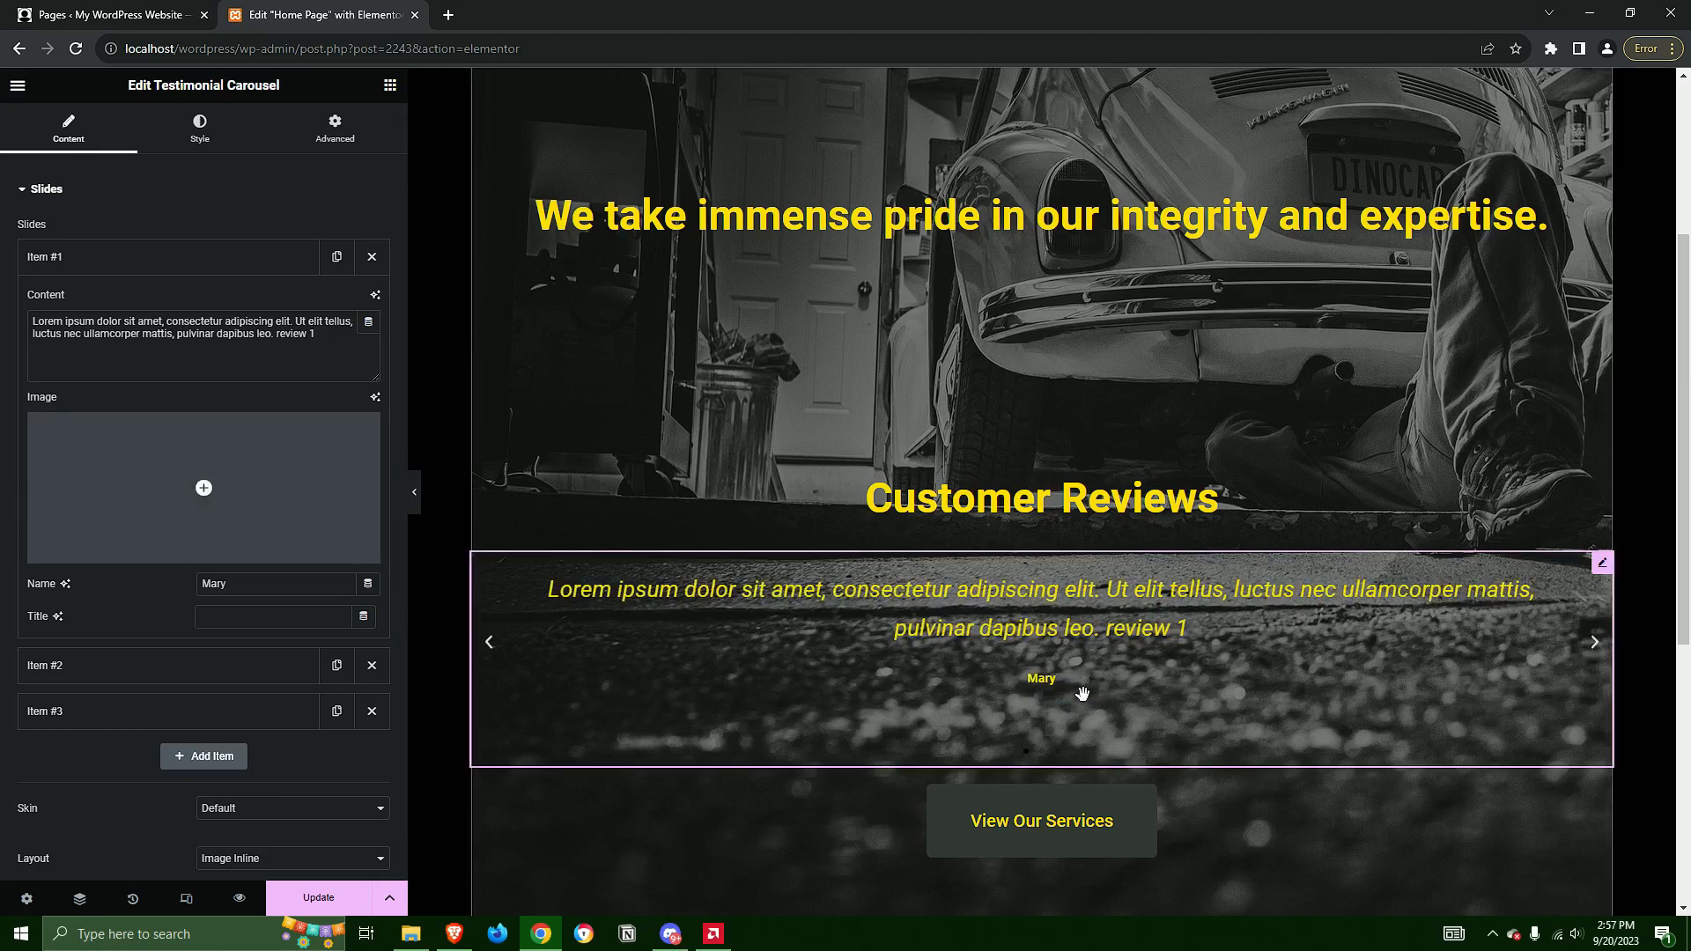
click(213, 467)
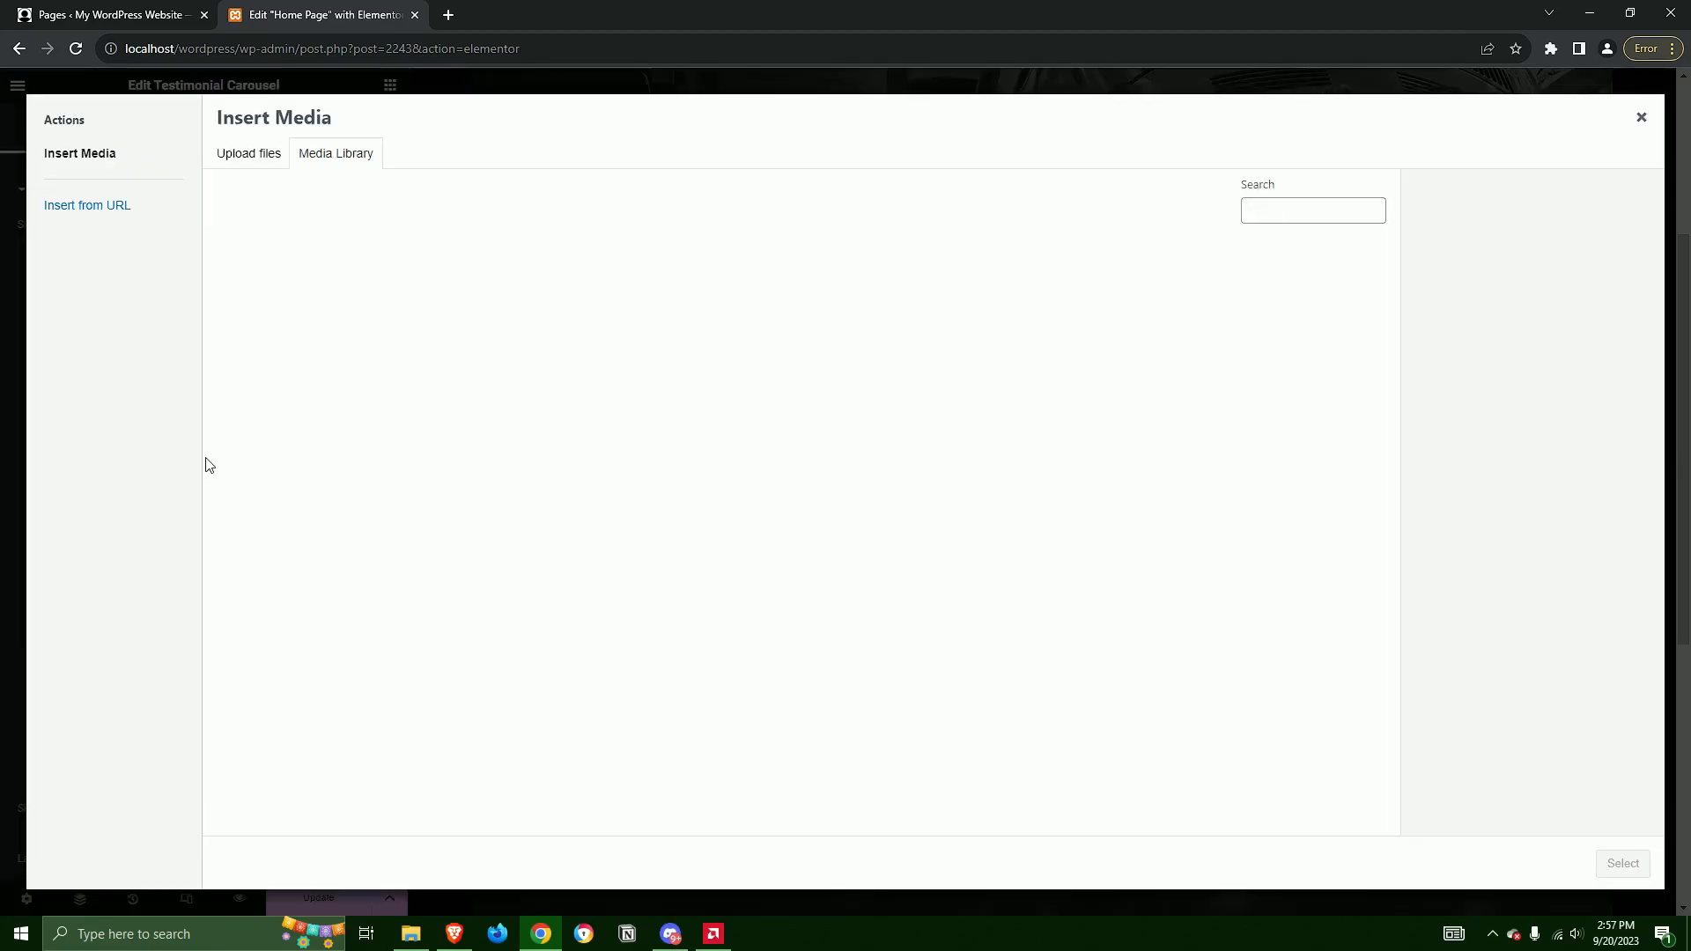
click(797, 300)
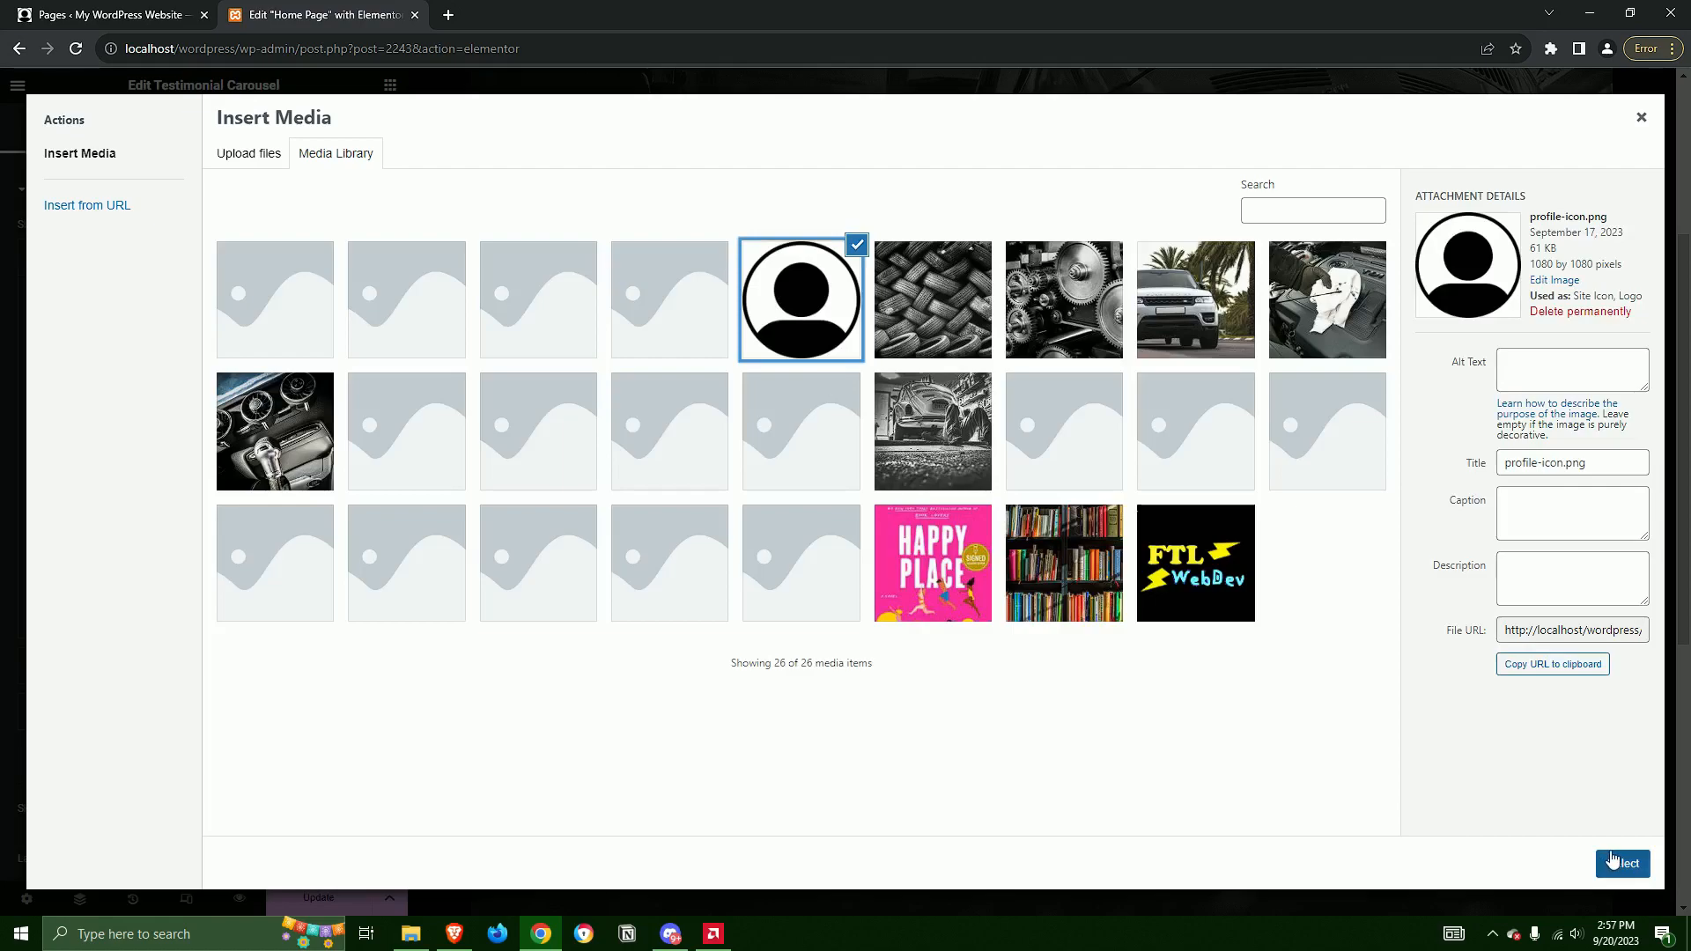
click(1612, 860)
Set the title of the first testimonial slide to CEO and collapse the slide's settings
click(260, 613)
text(CEO)
click(176, 274)
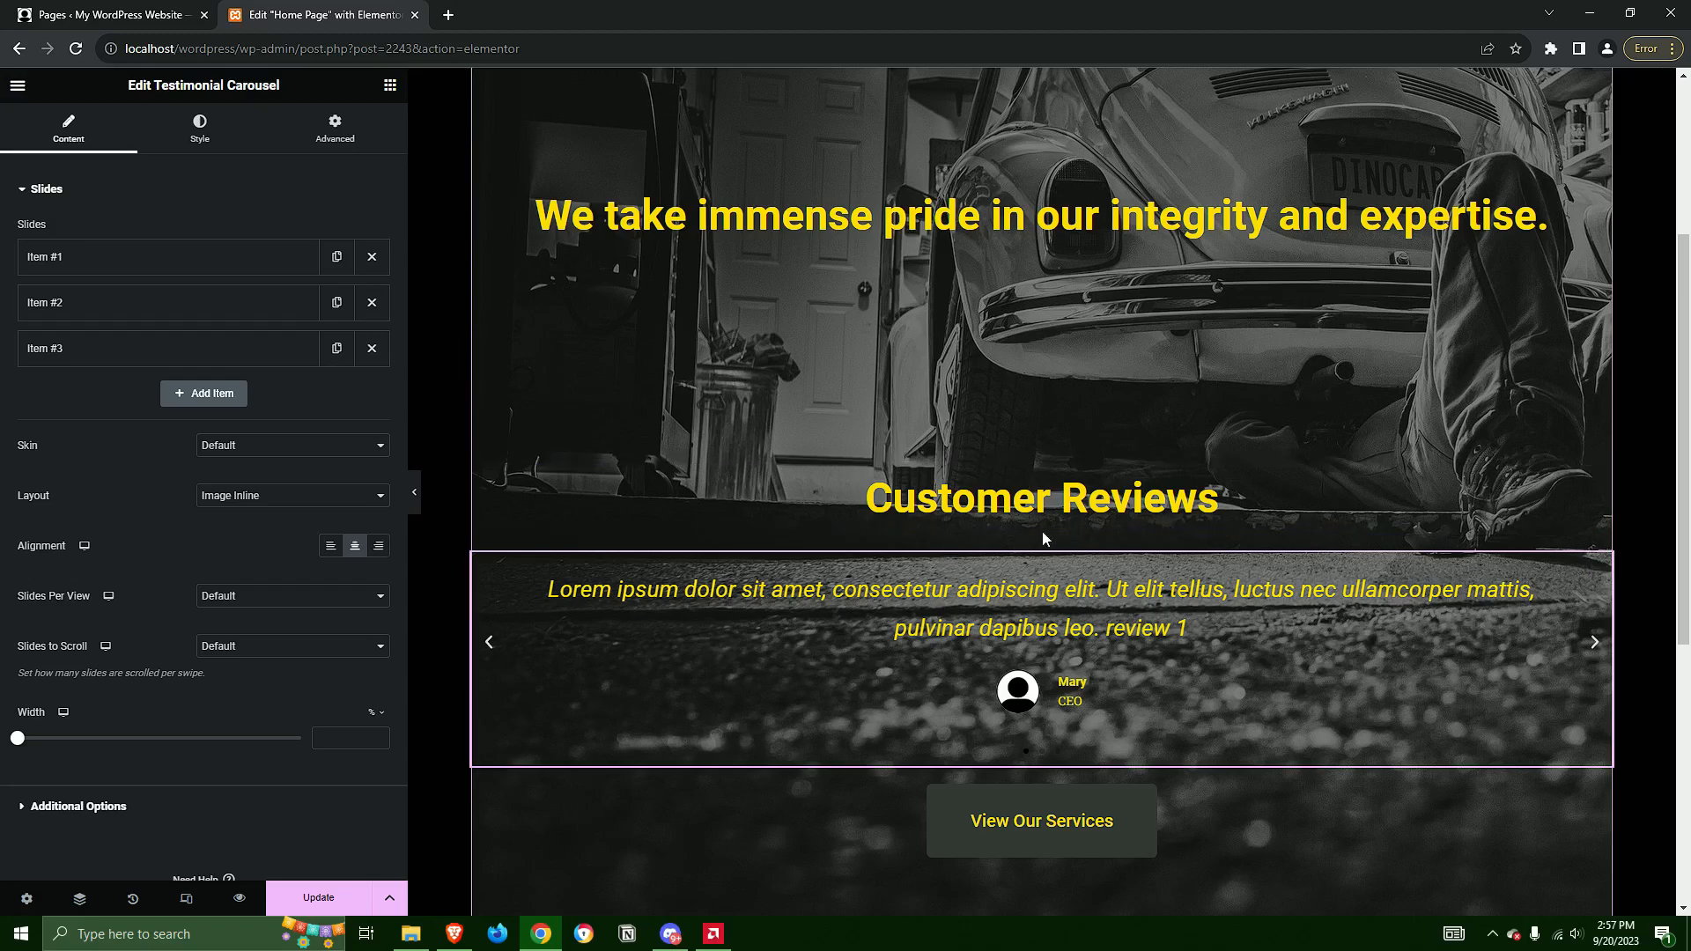
scroll(1108, 728, down, 5)
scroll(1335, 710, up, 4)
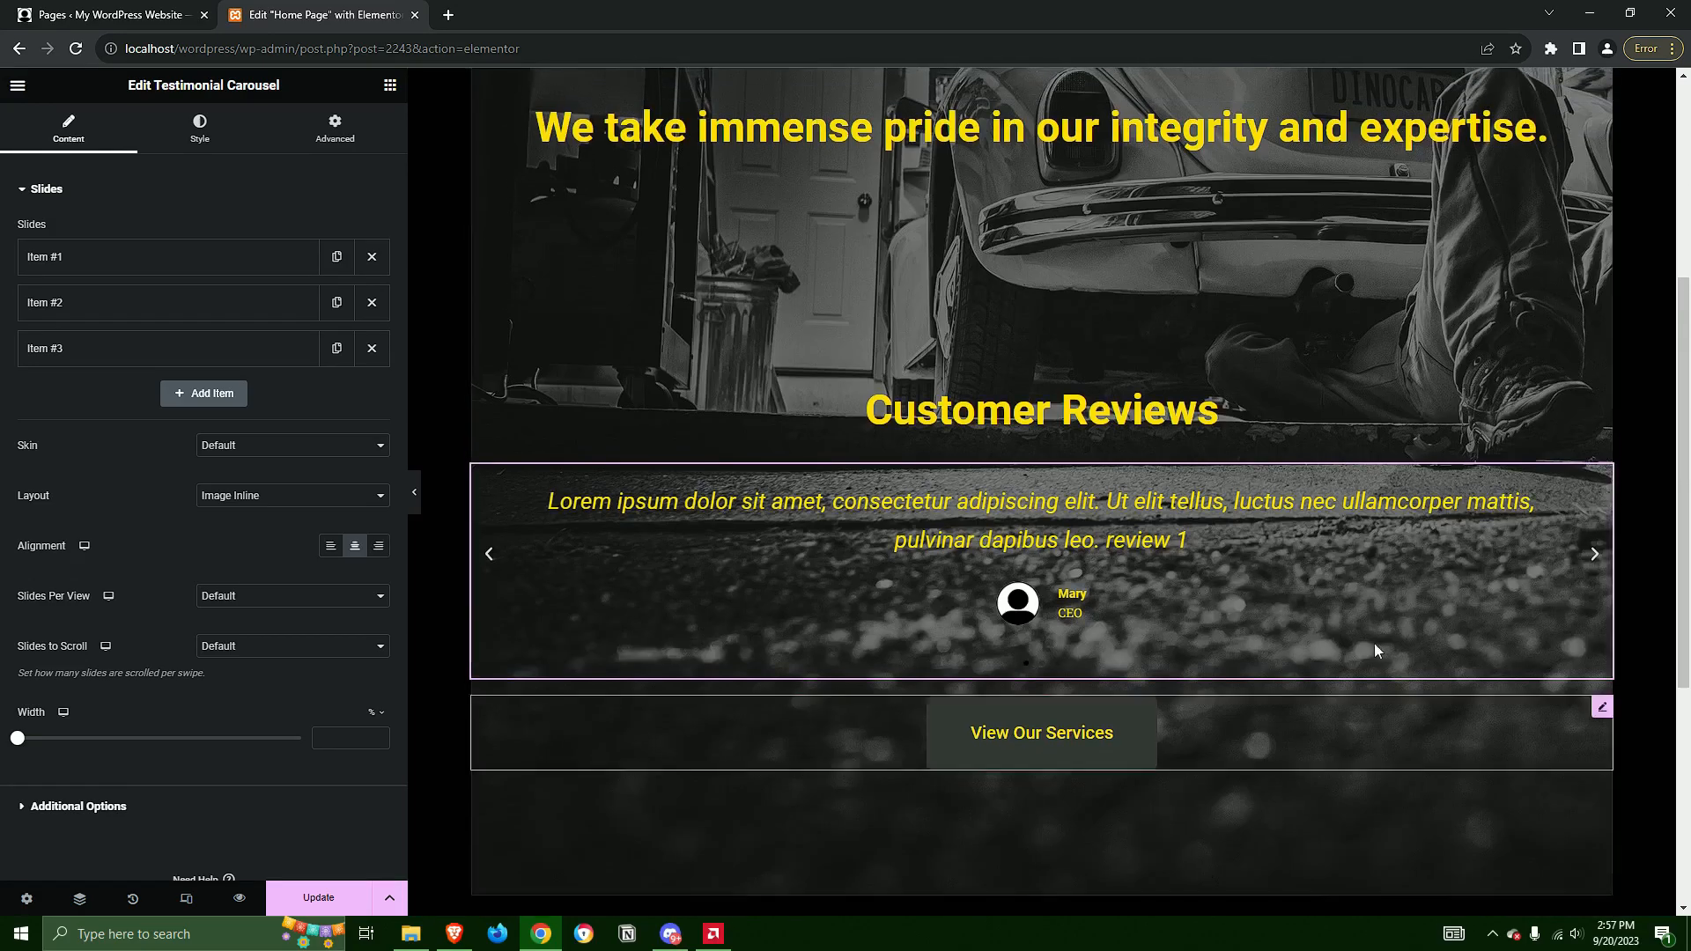
scroll(1266, 726, up, 5)
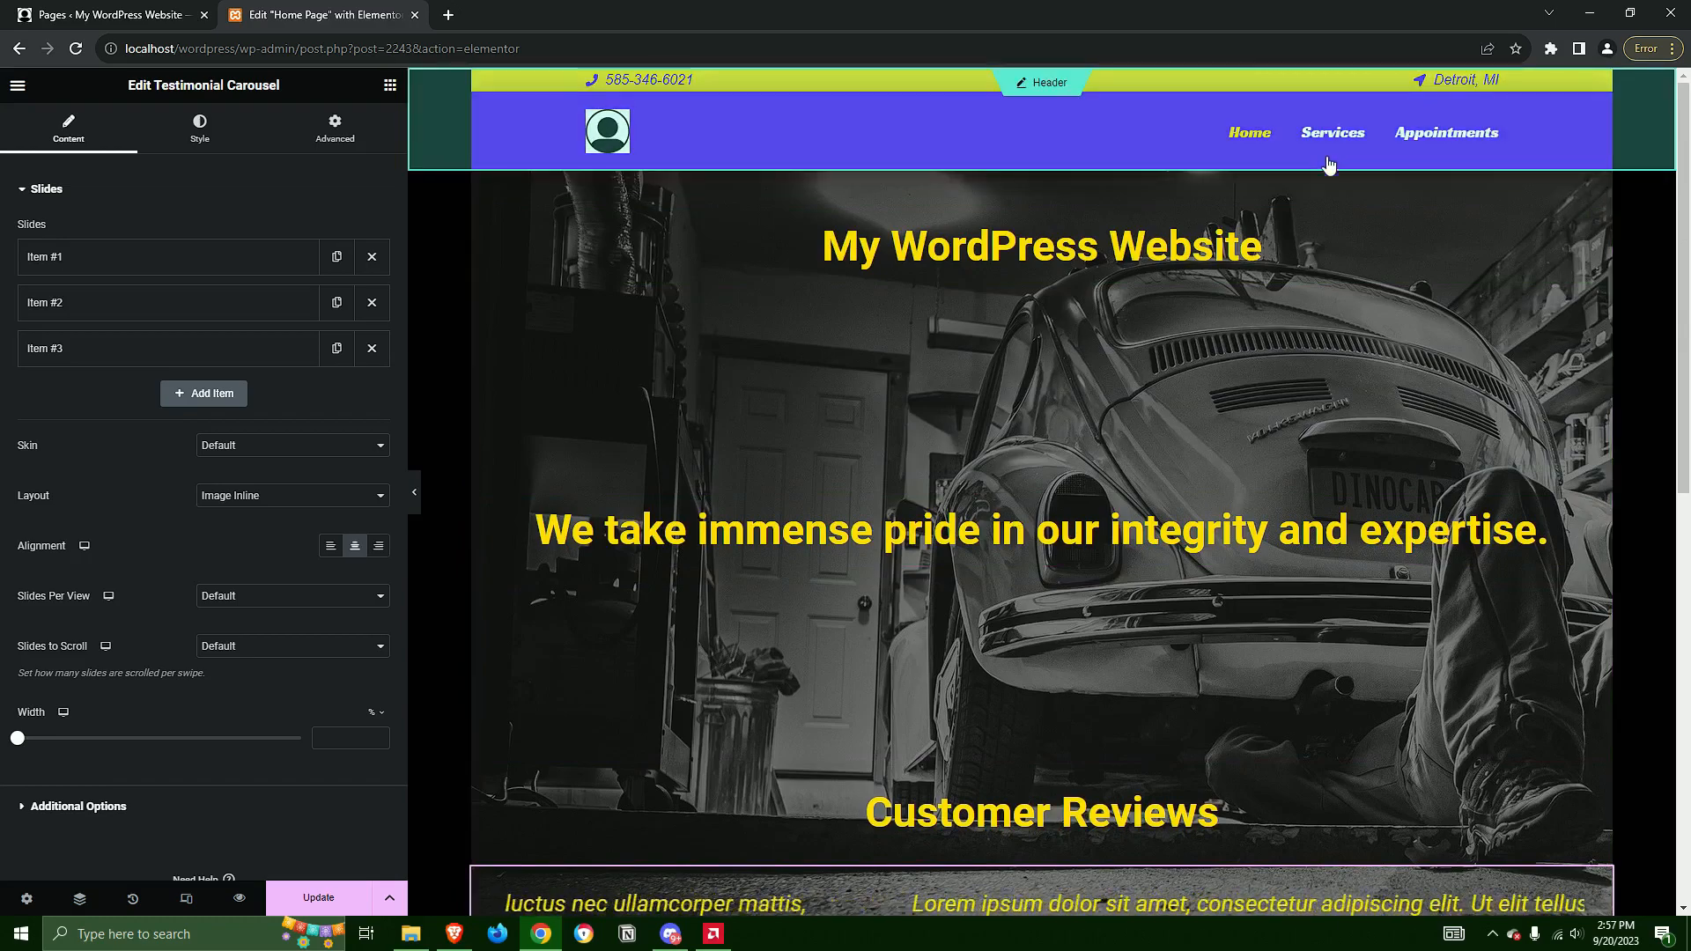
scroll(1212, 604, down, 8)
scroll(768, 236, up, 5)
scroll(769, 245, up, 3)
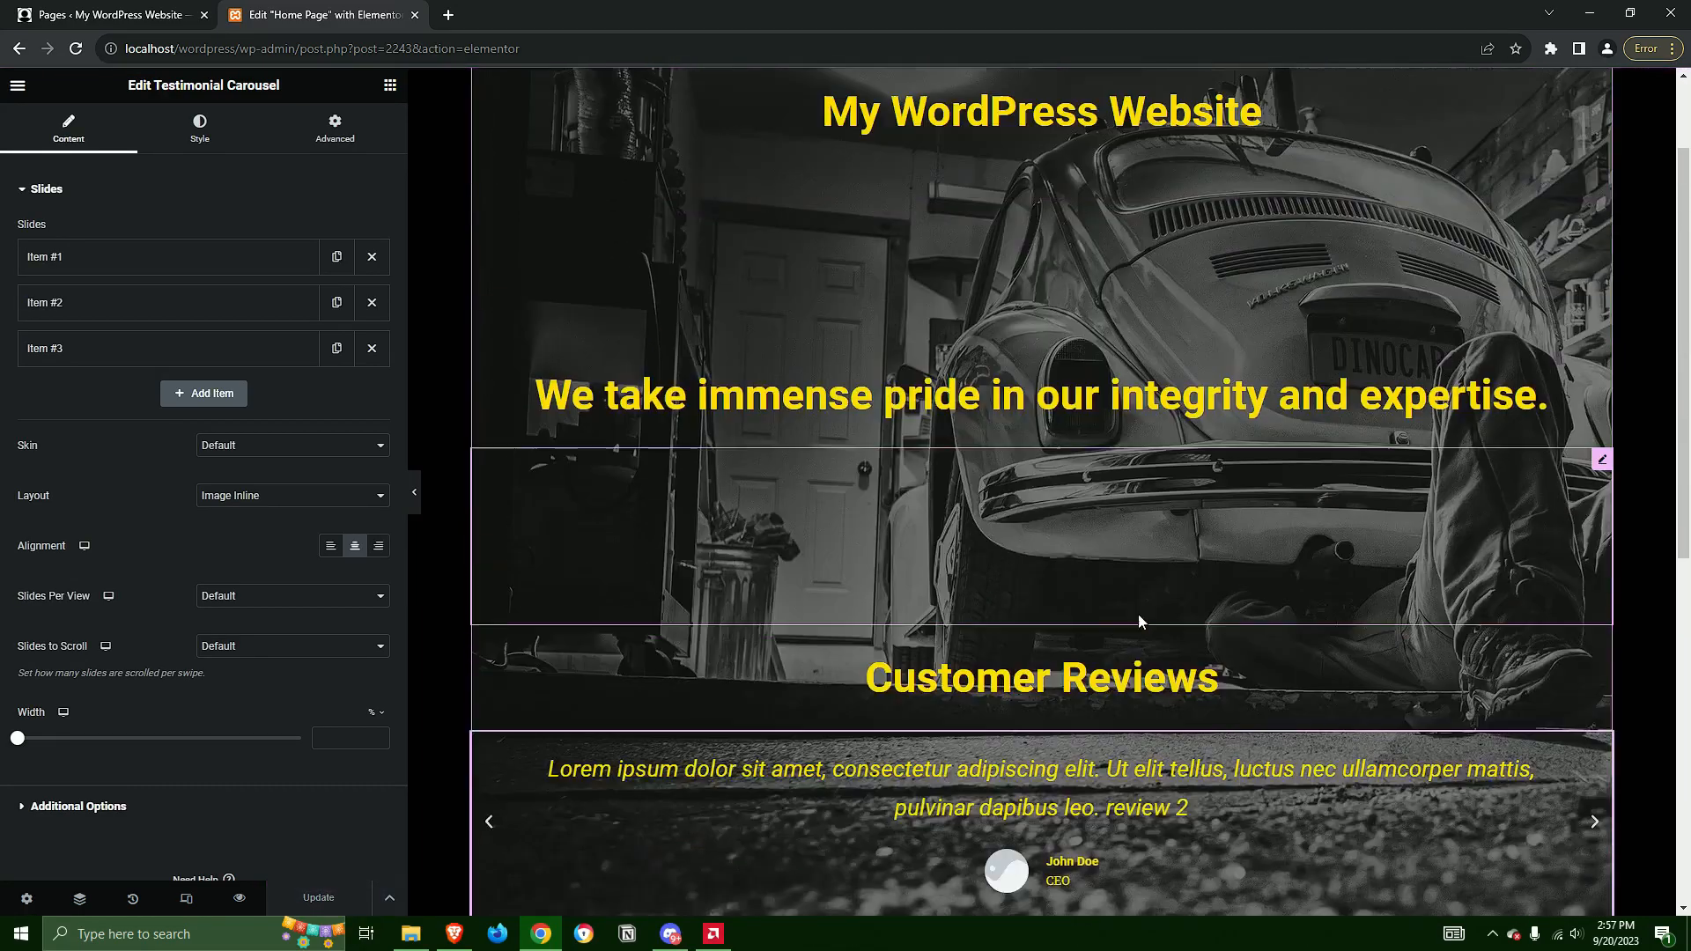
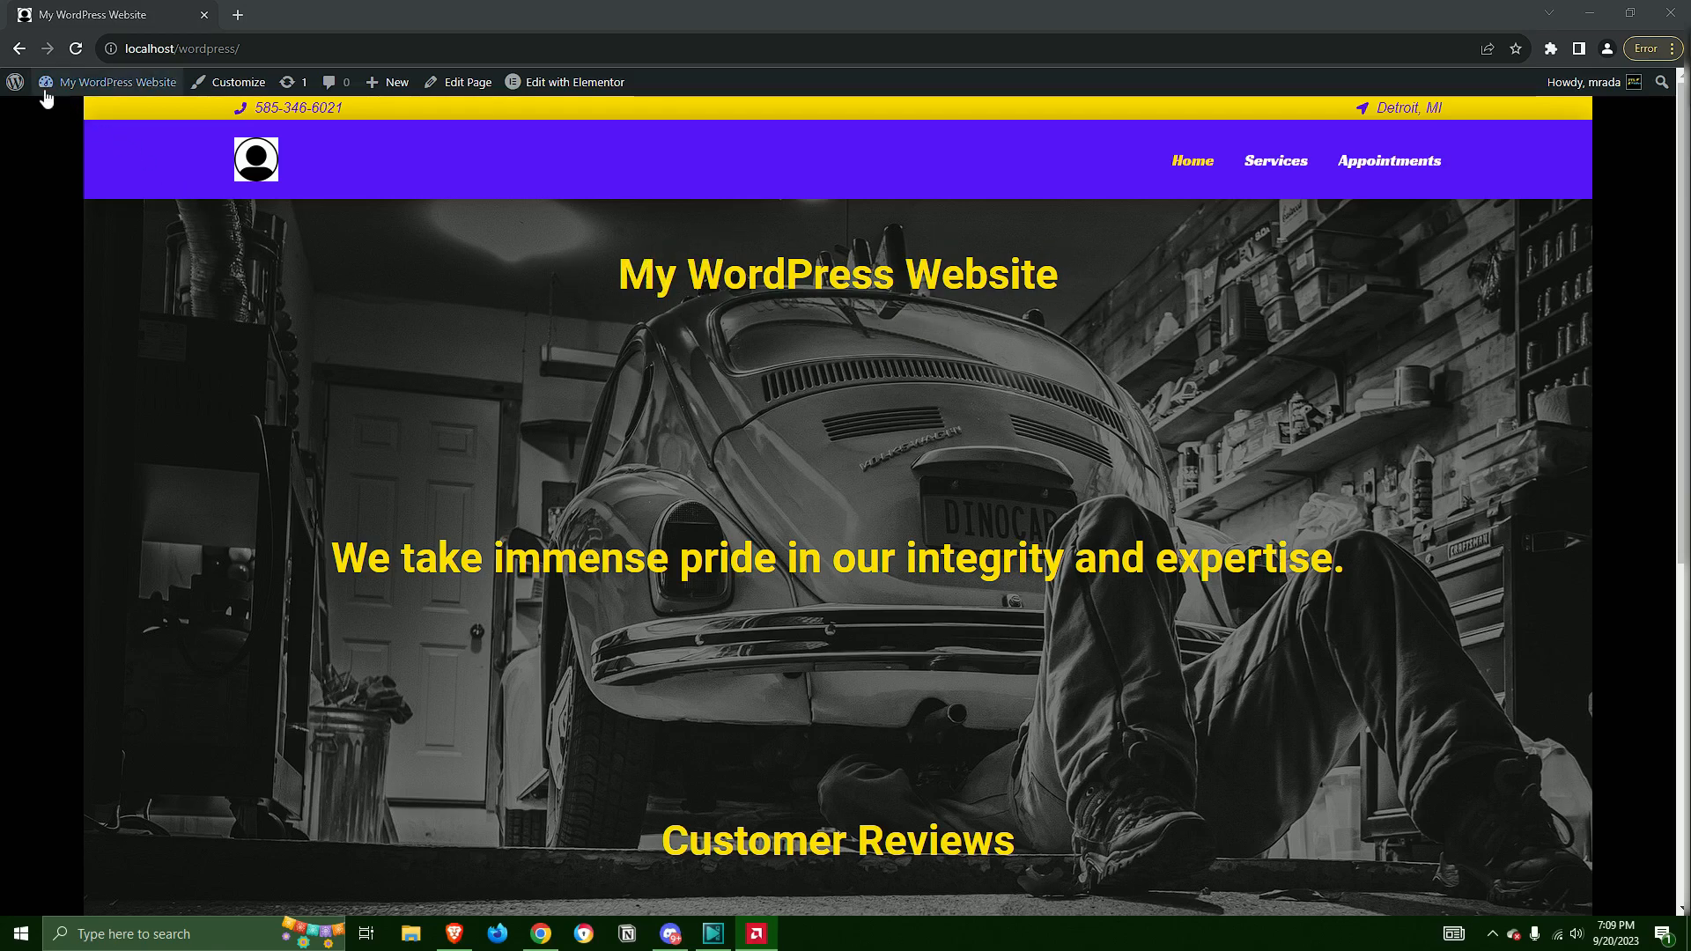
Go from the live site to the WordPress dashboard and open the general settings
mouse_move(136, 92)
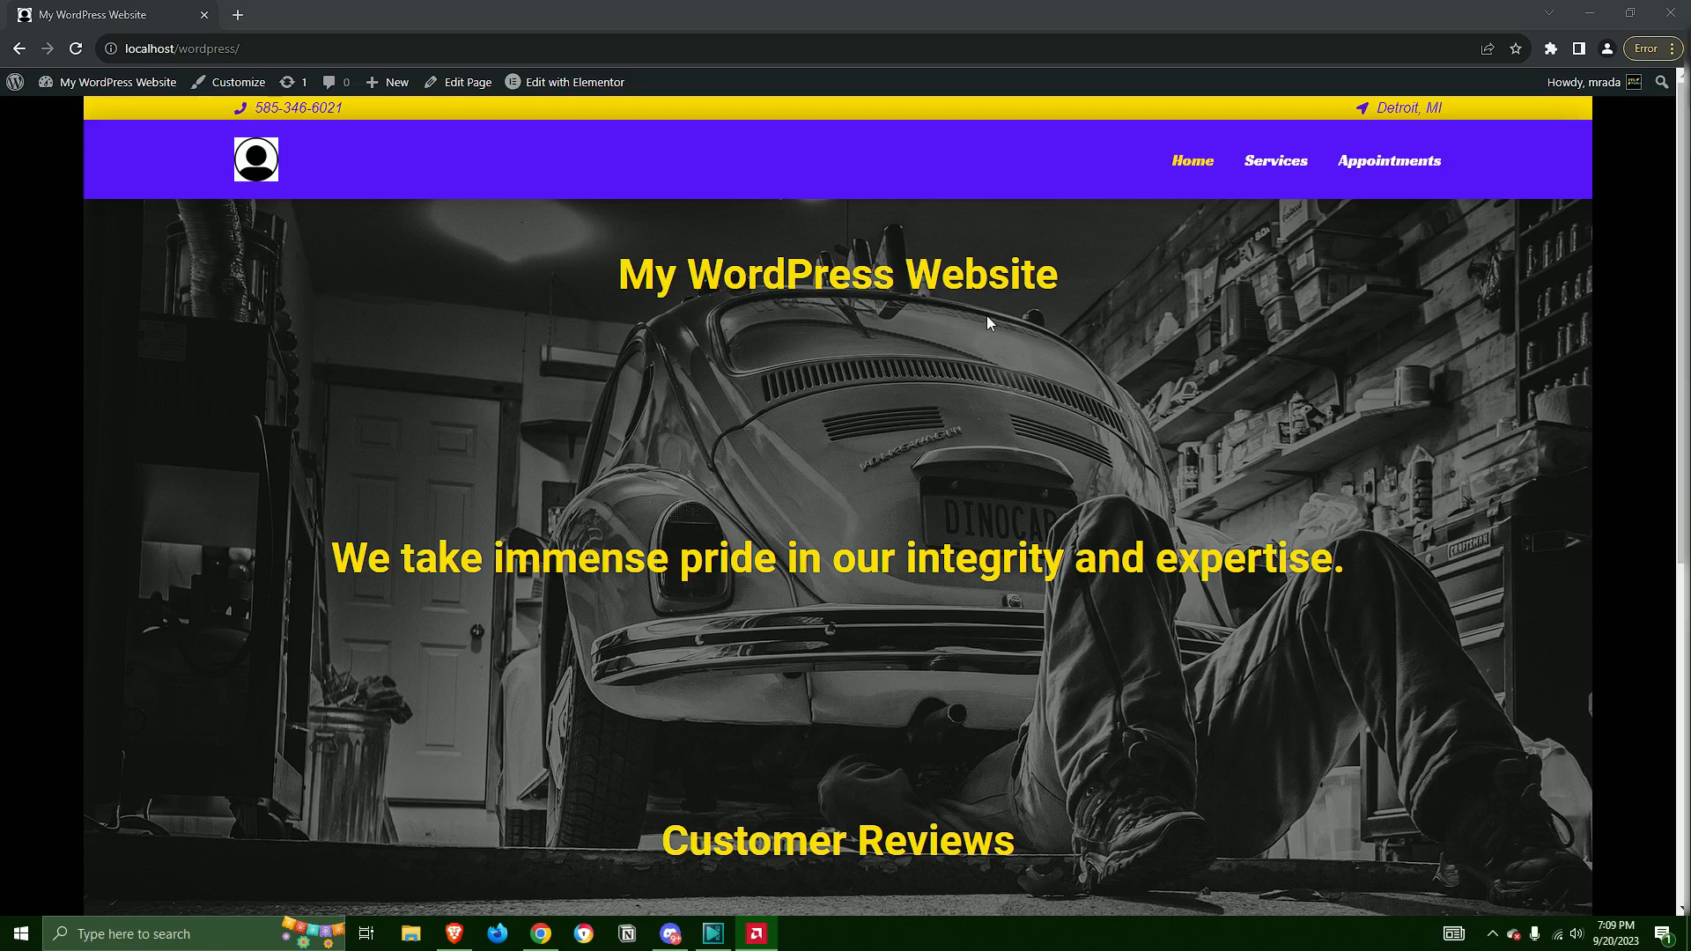
click(77, 113)
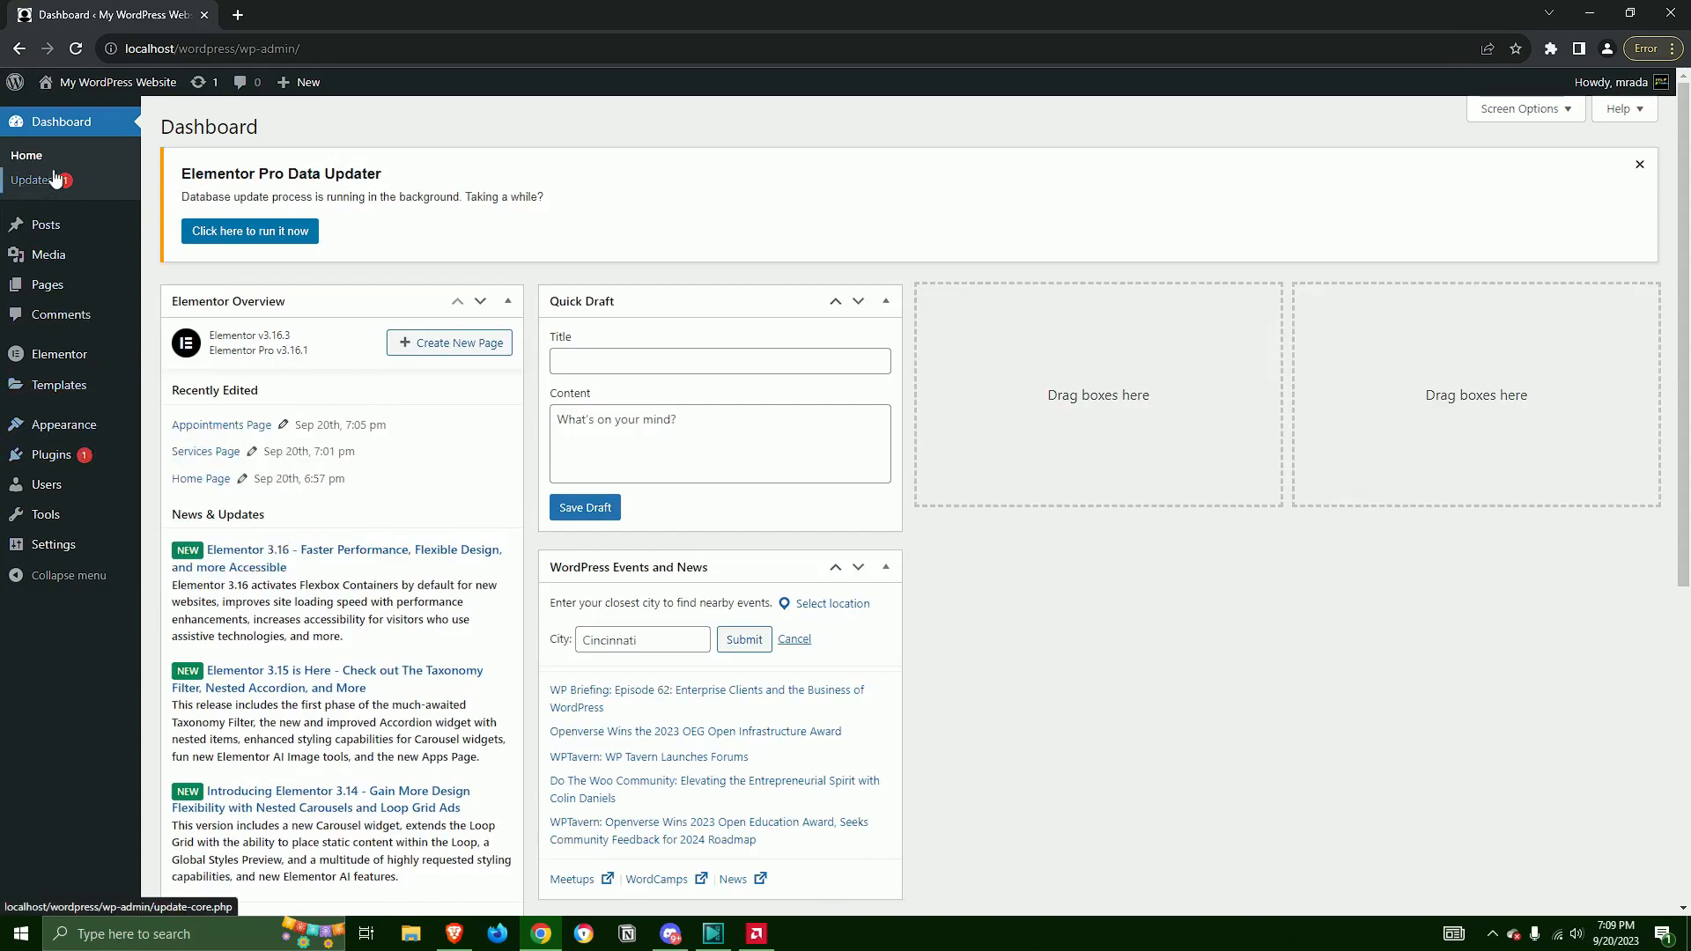
mouse_move(58, 484)
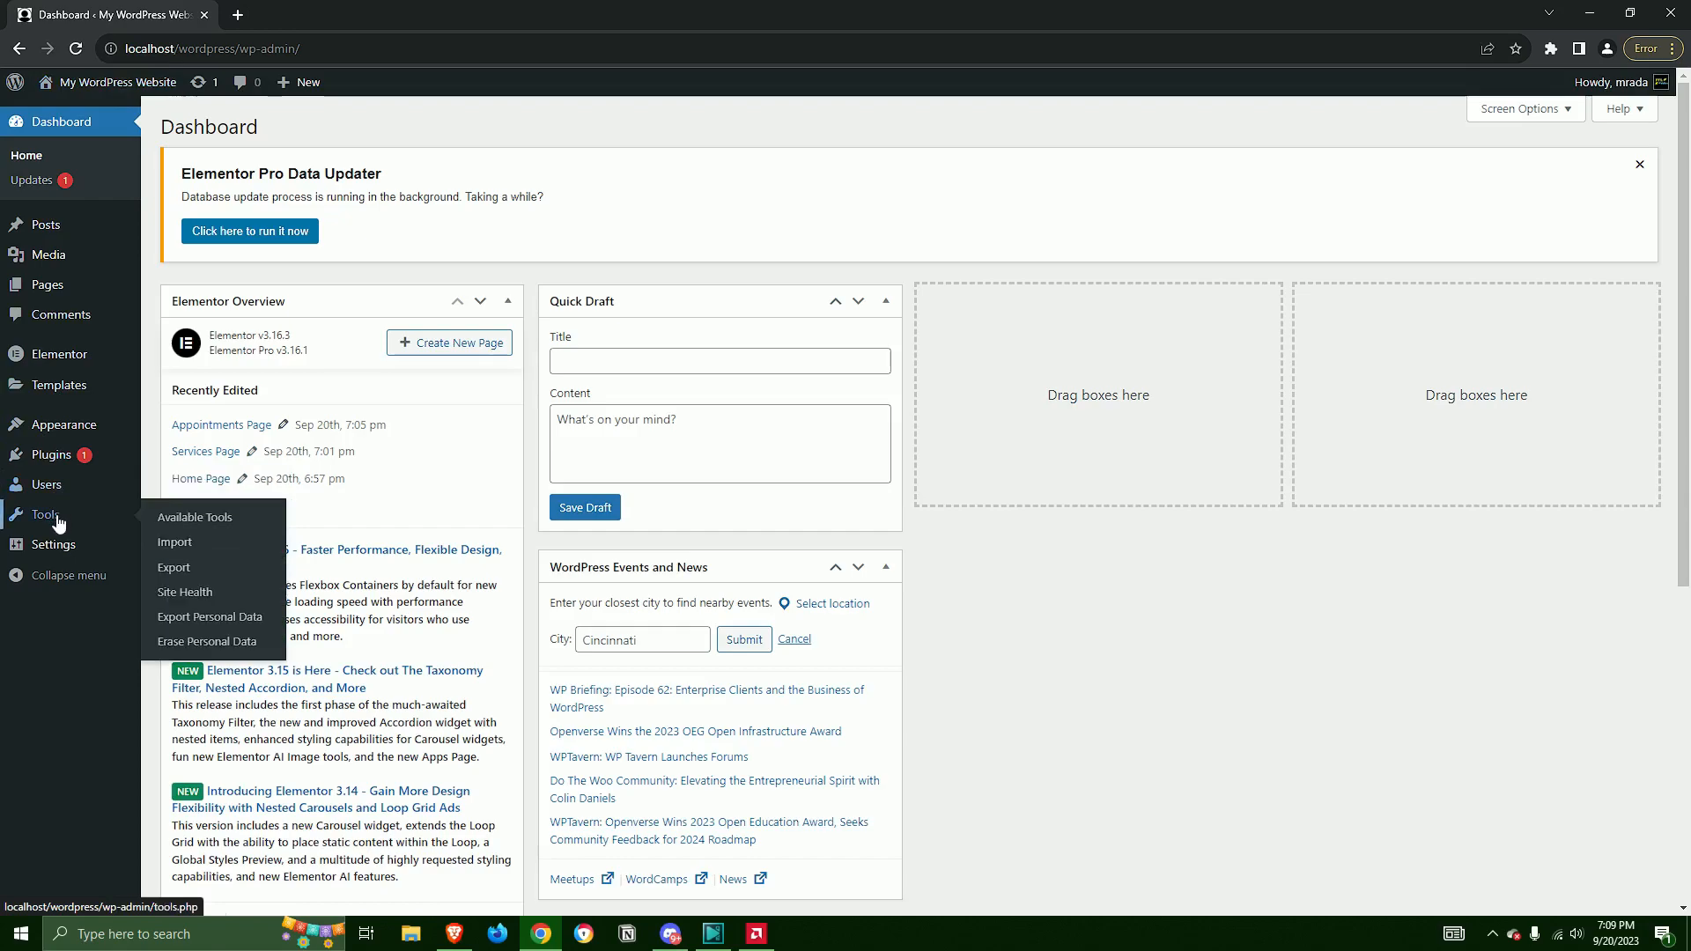
click(55, 546)
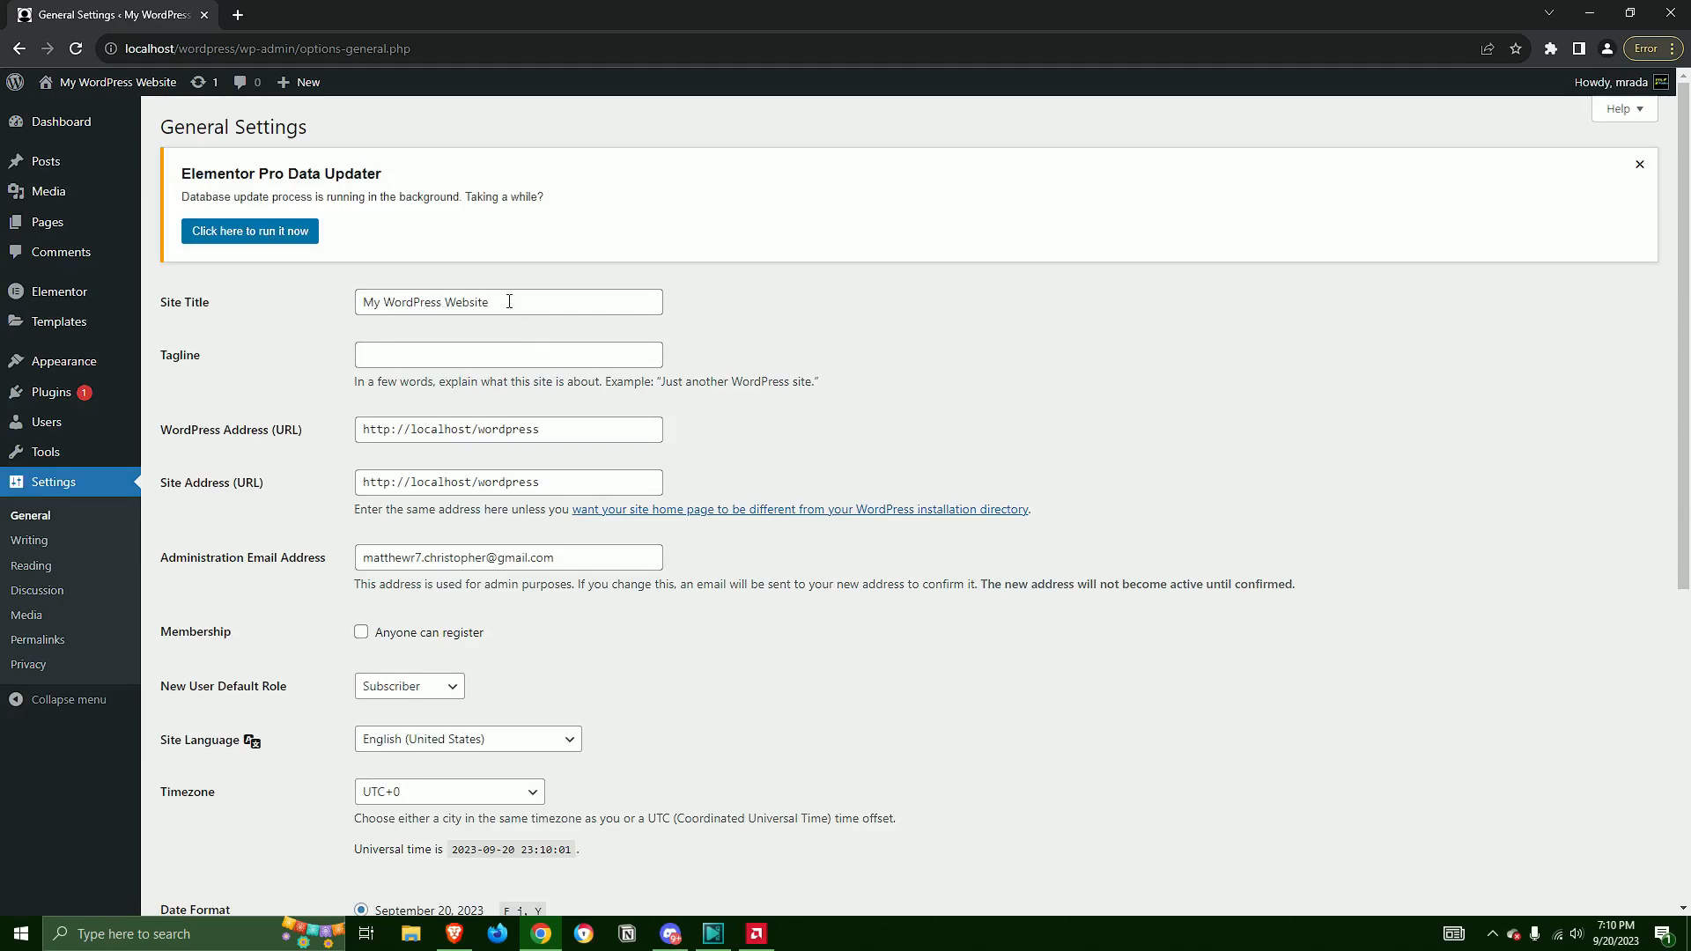
Change the site title to My Company, save the settings and visit the site
drag(509, 302, 150, 304)
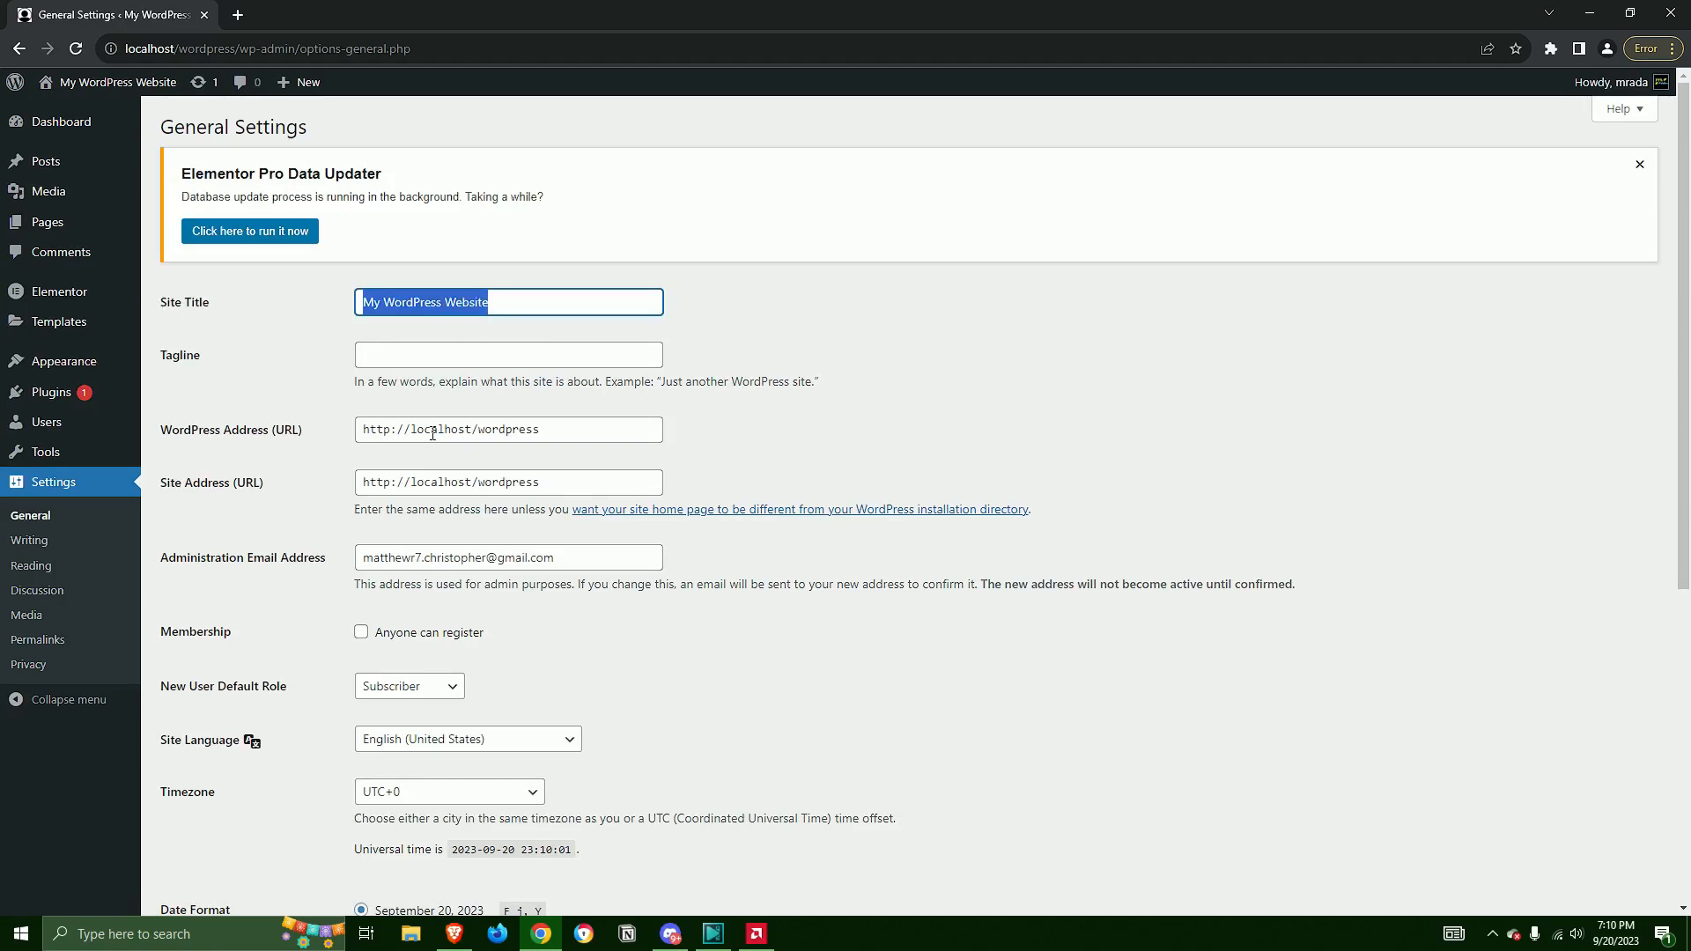
key(BackSpace)
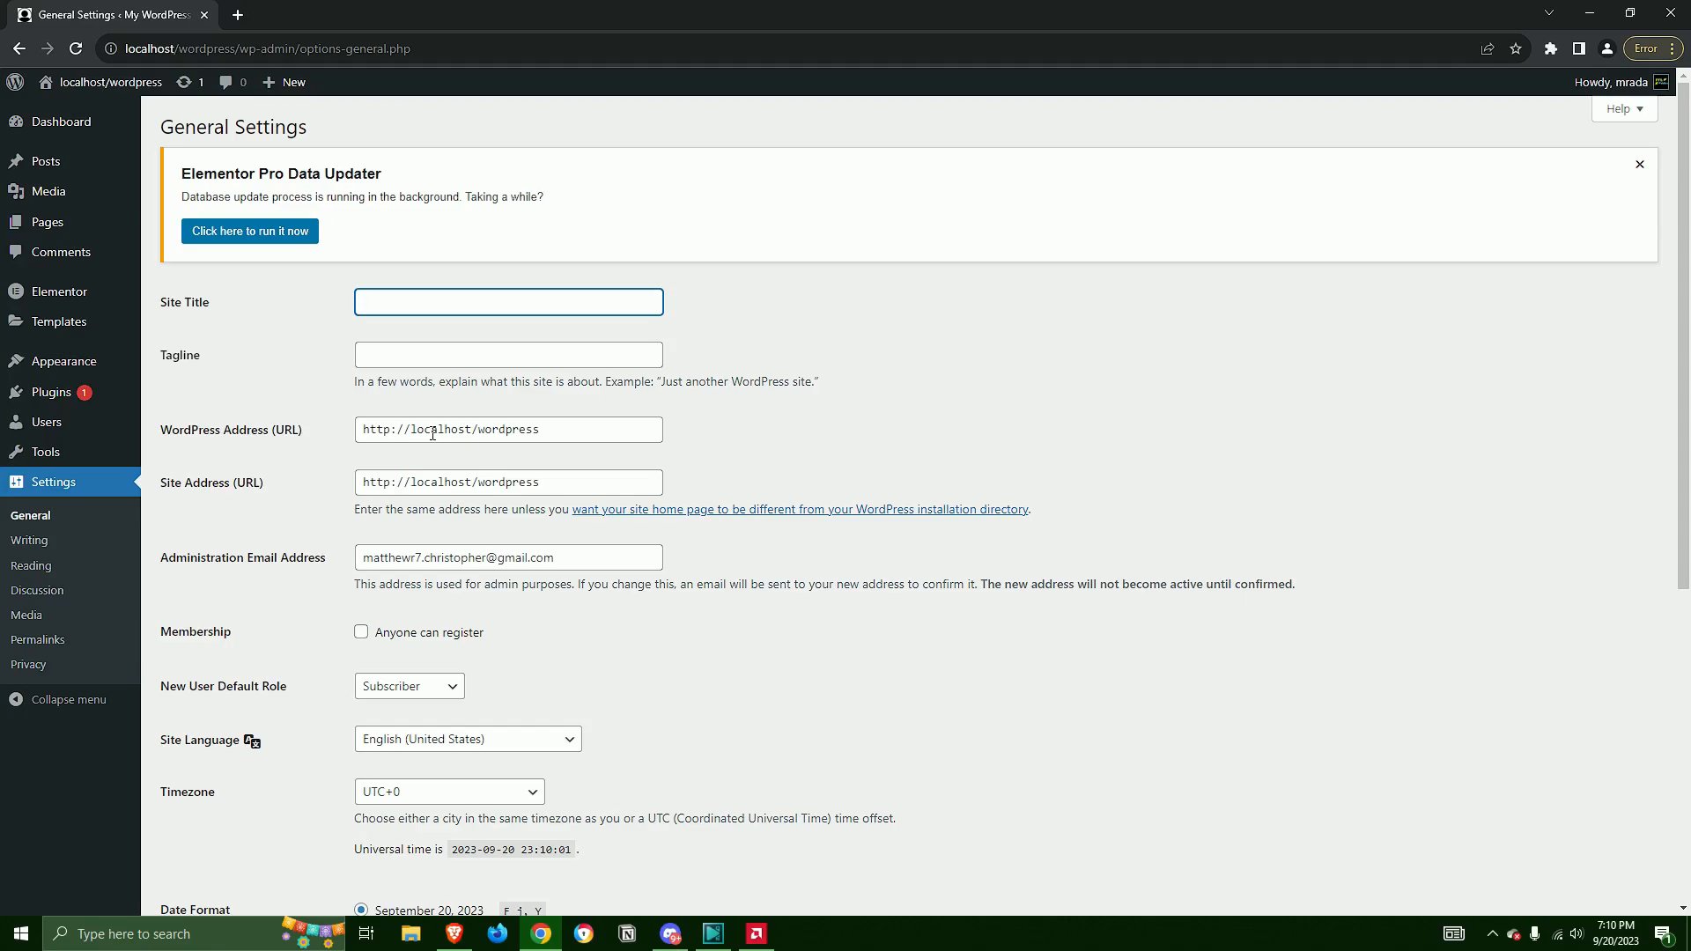
text(My)
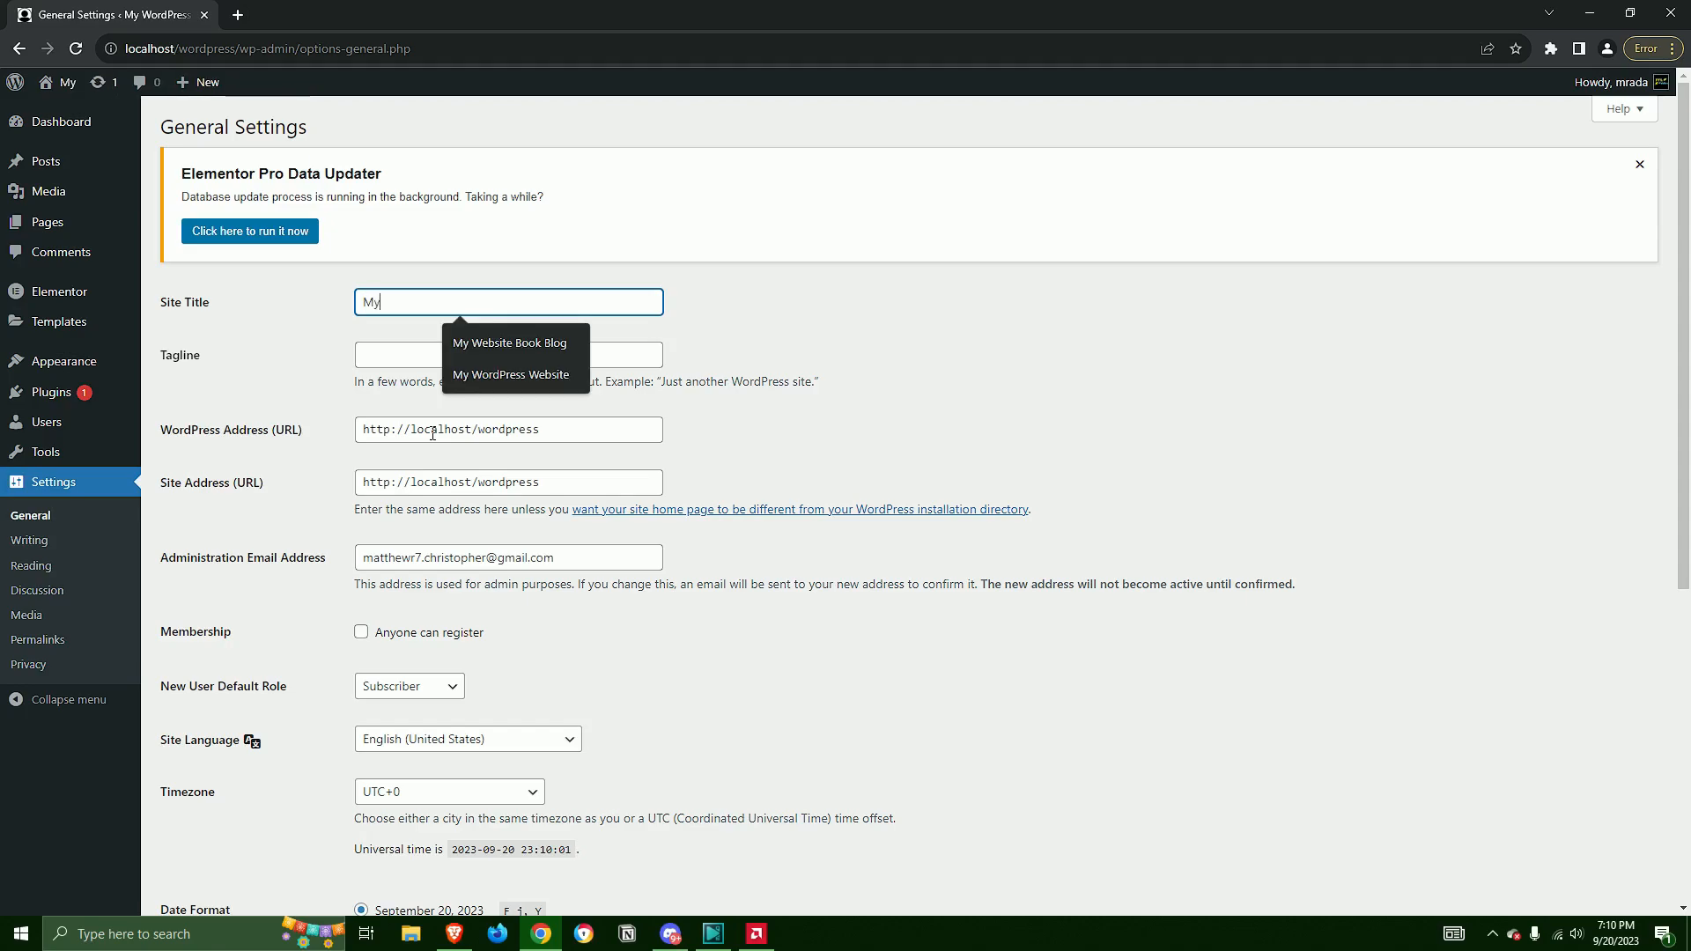
text( Comp)
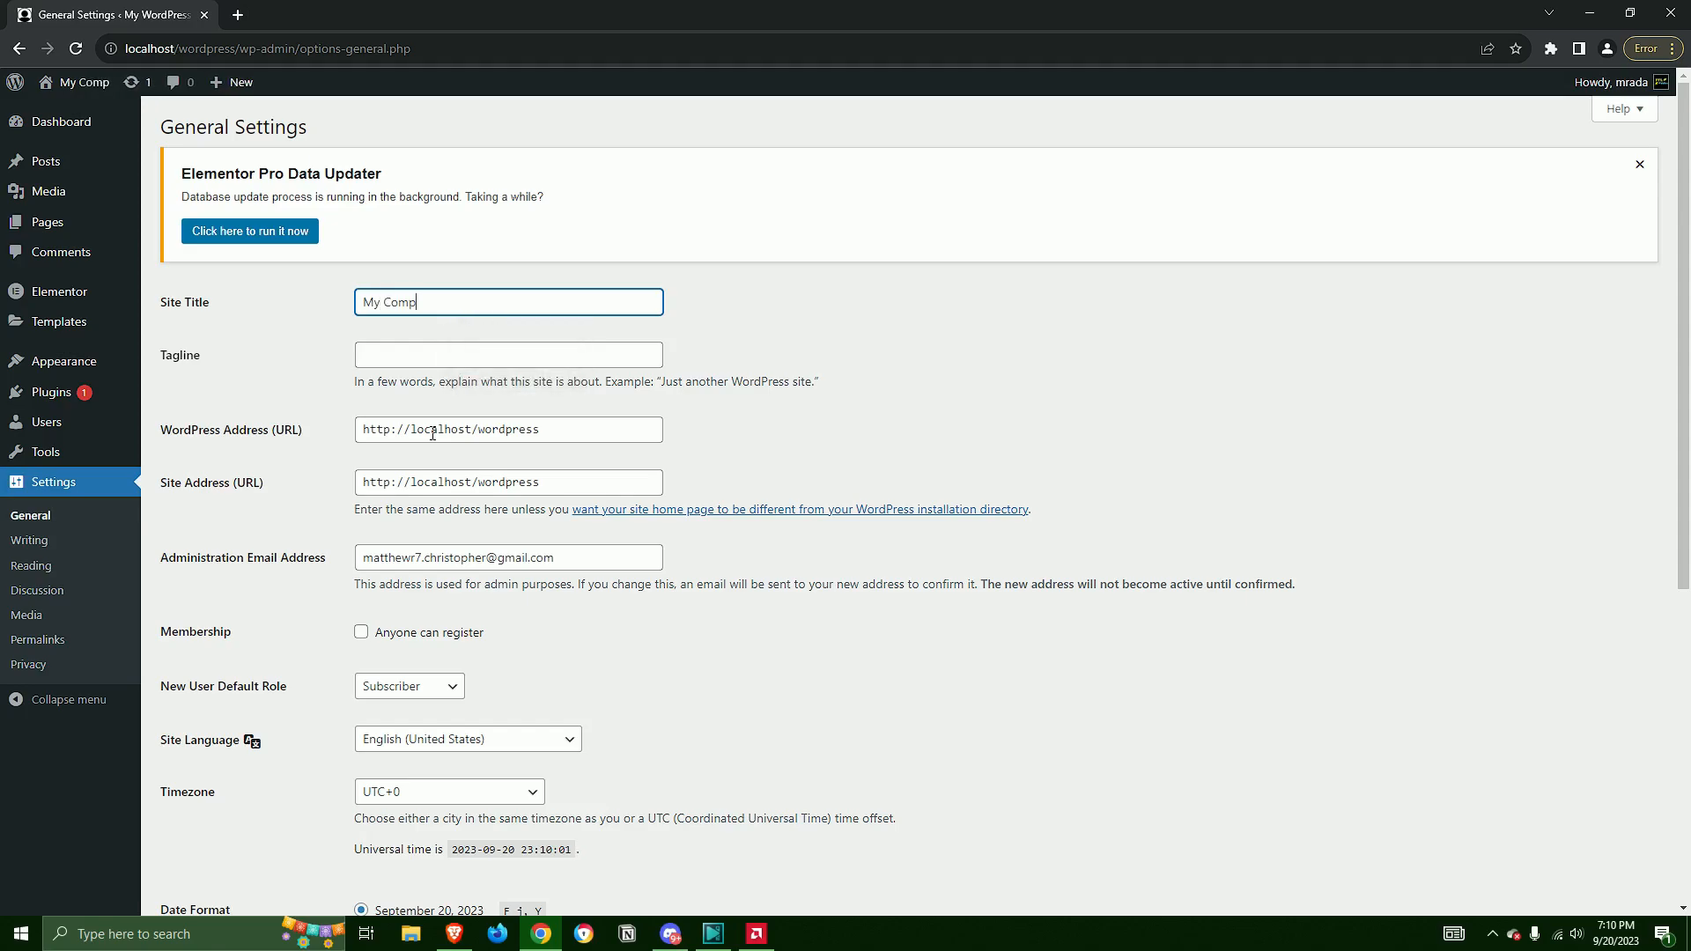
text(any)
scroll(617, 441, down, 5)
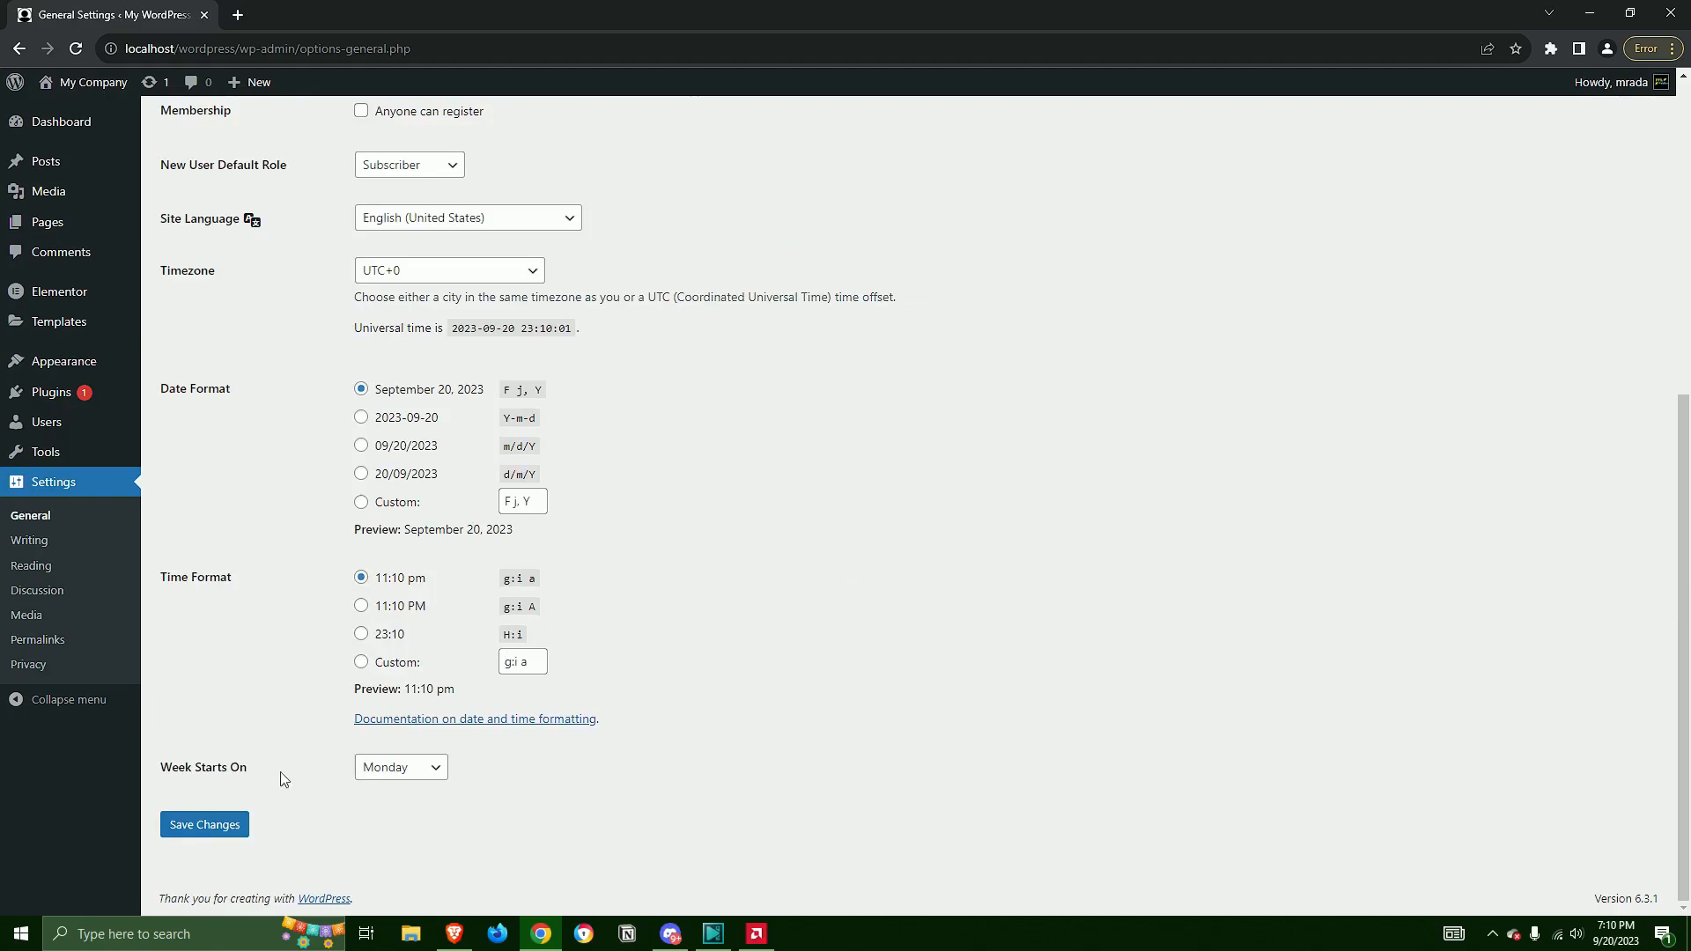
click(198, 839)
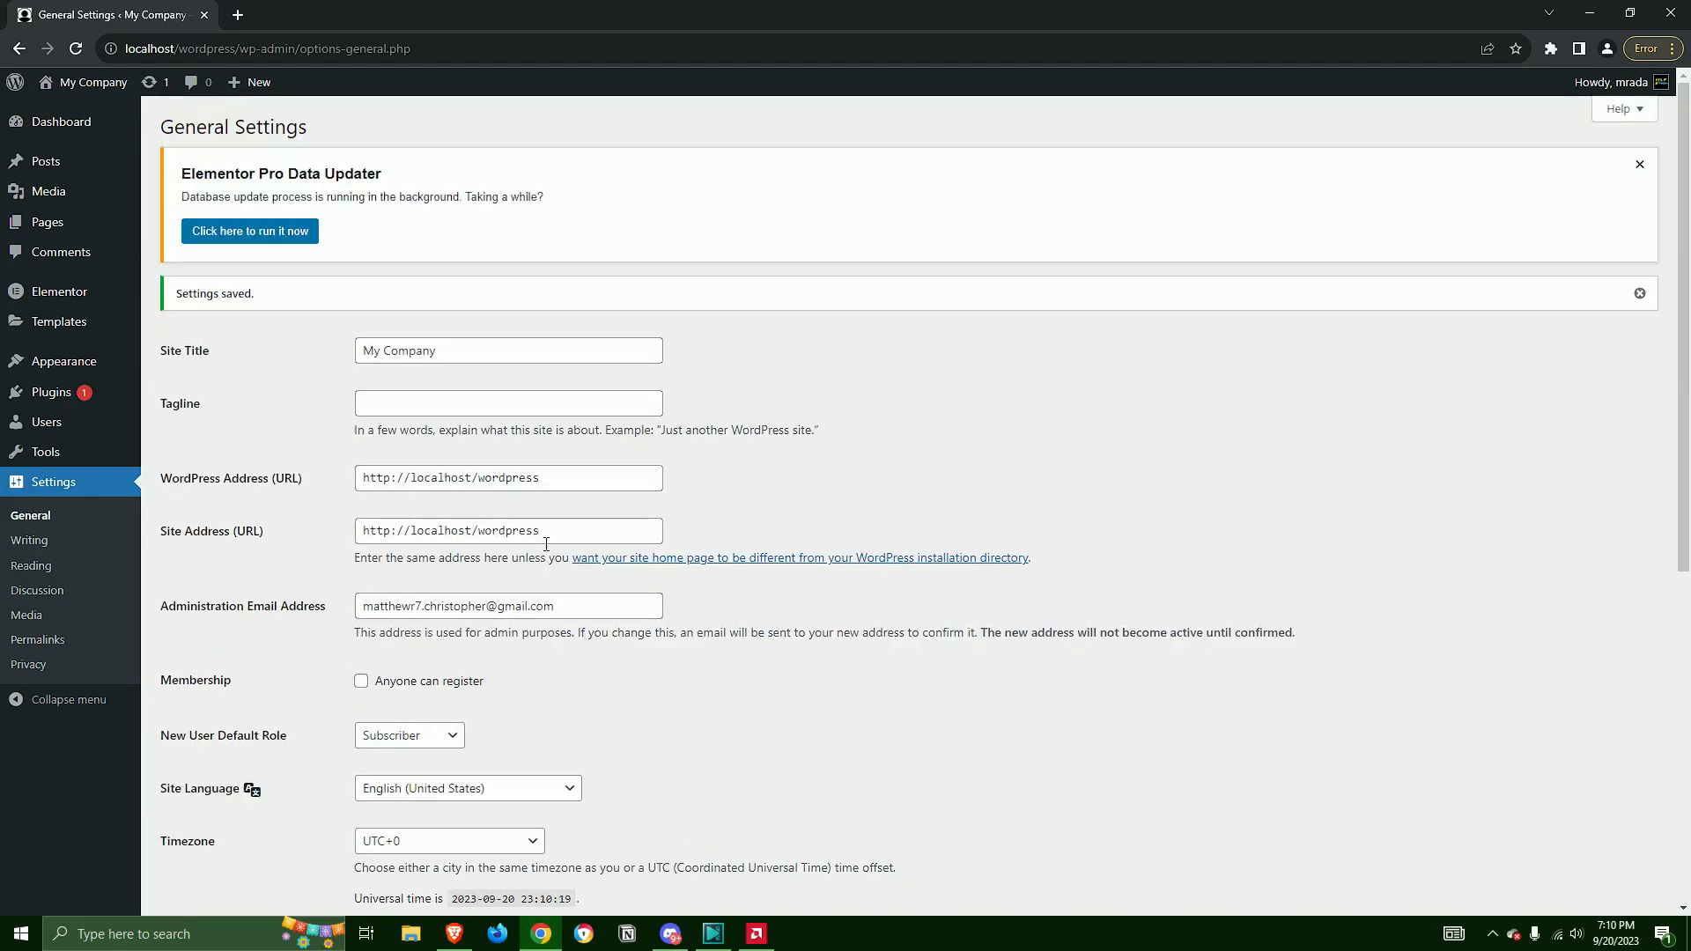
click(88, 82)
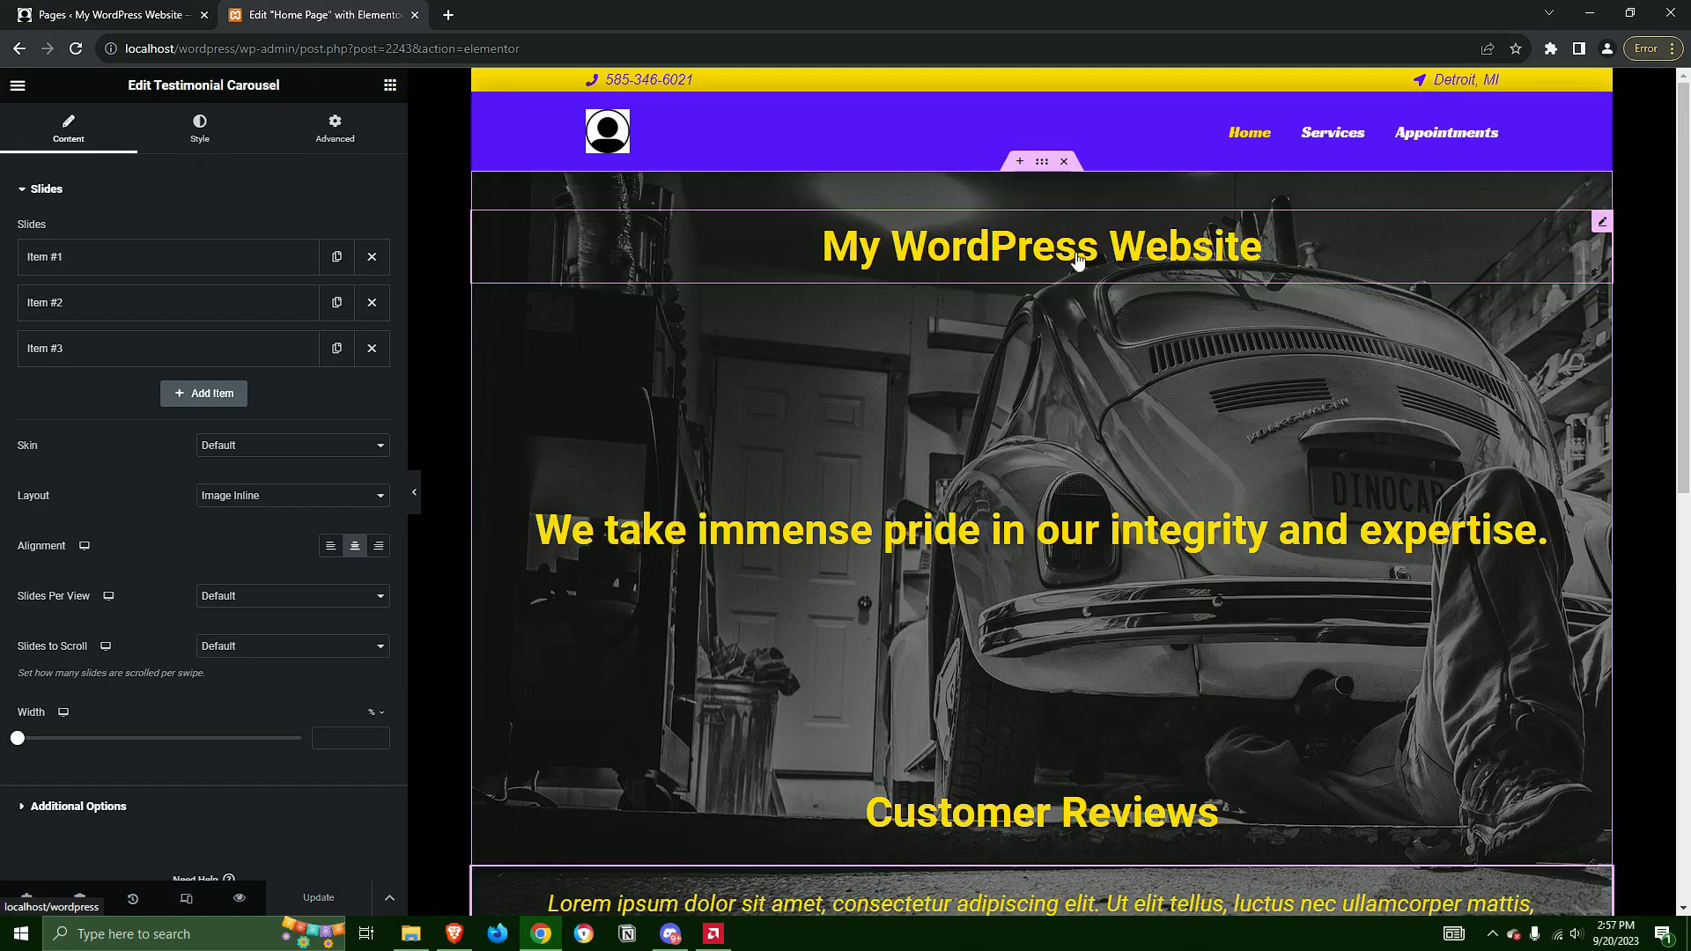
Exit the Home Page's Elementor editor to the pages list and open the Services Page for editing with Elementor
scroll(1165, 317, down, 4)
scroll(1140, 384, up, 4)
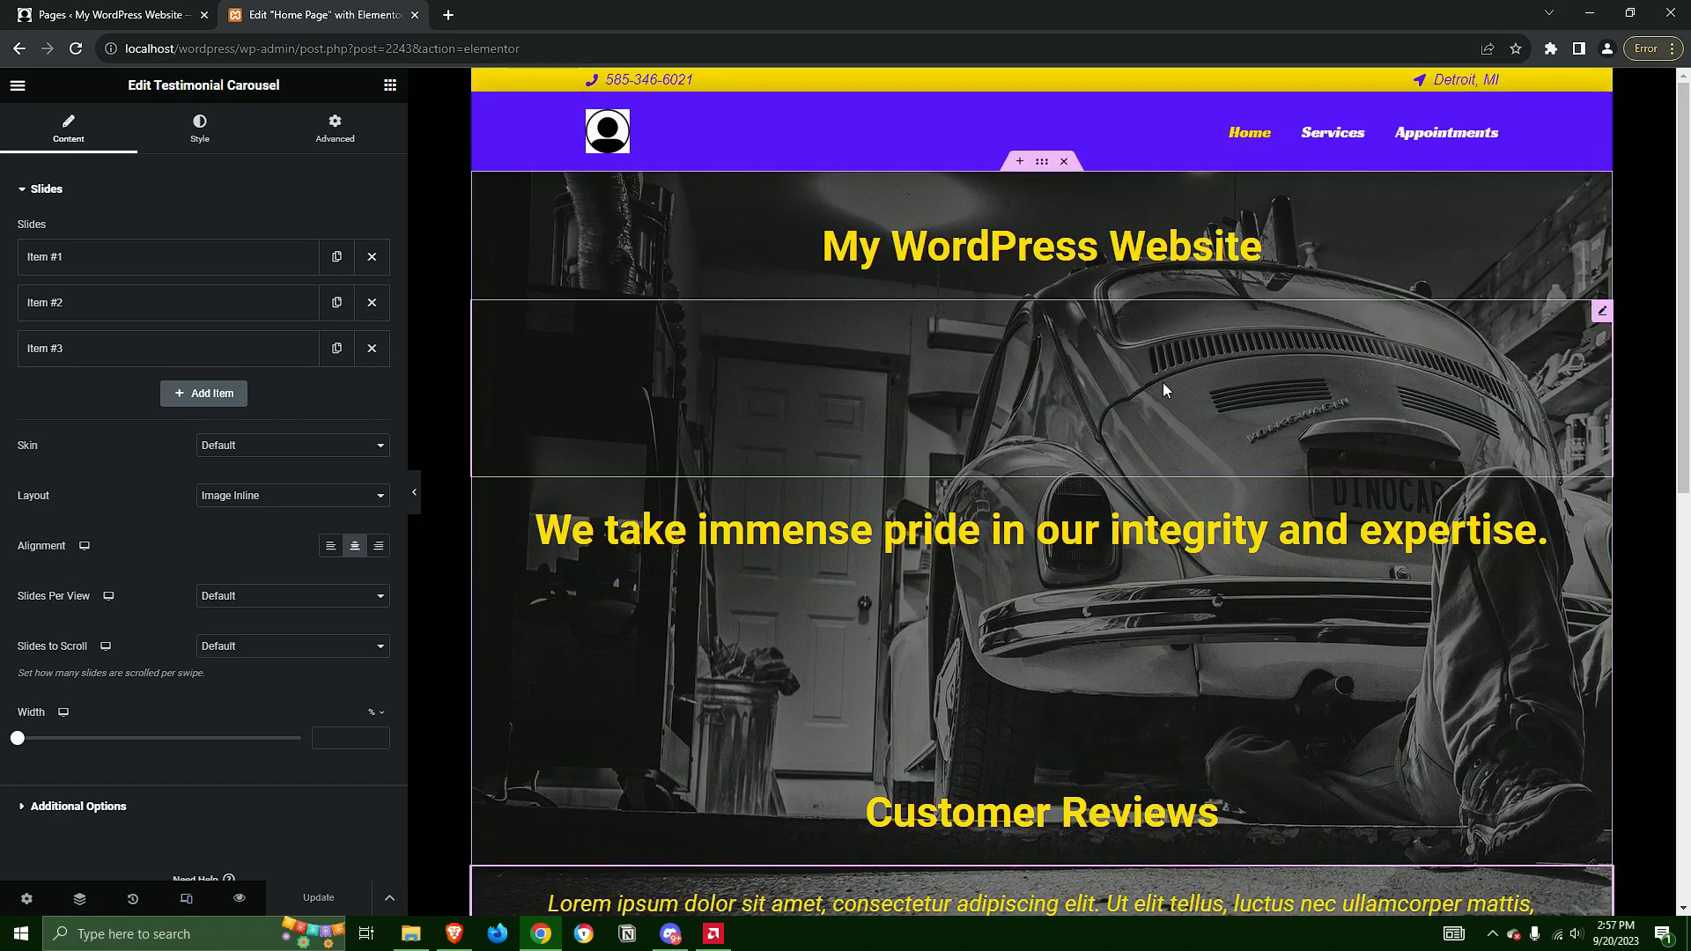
click(16, 86)
click(76, 402)
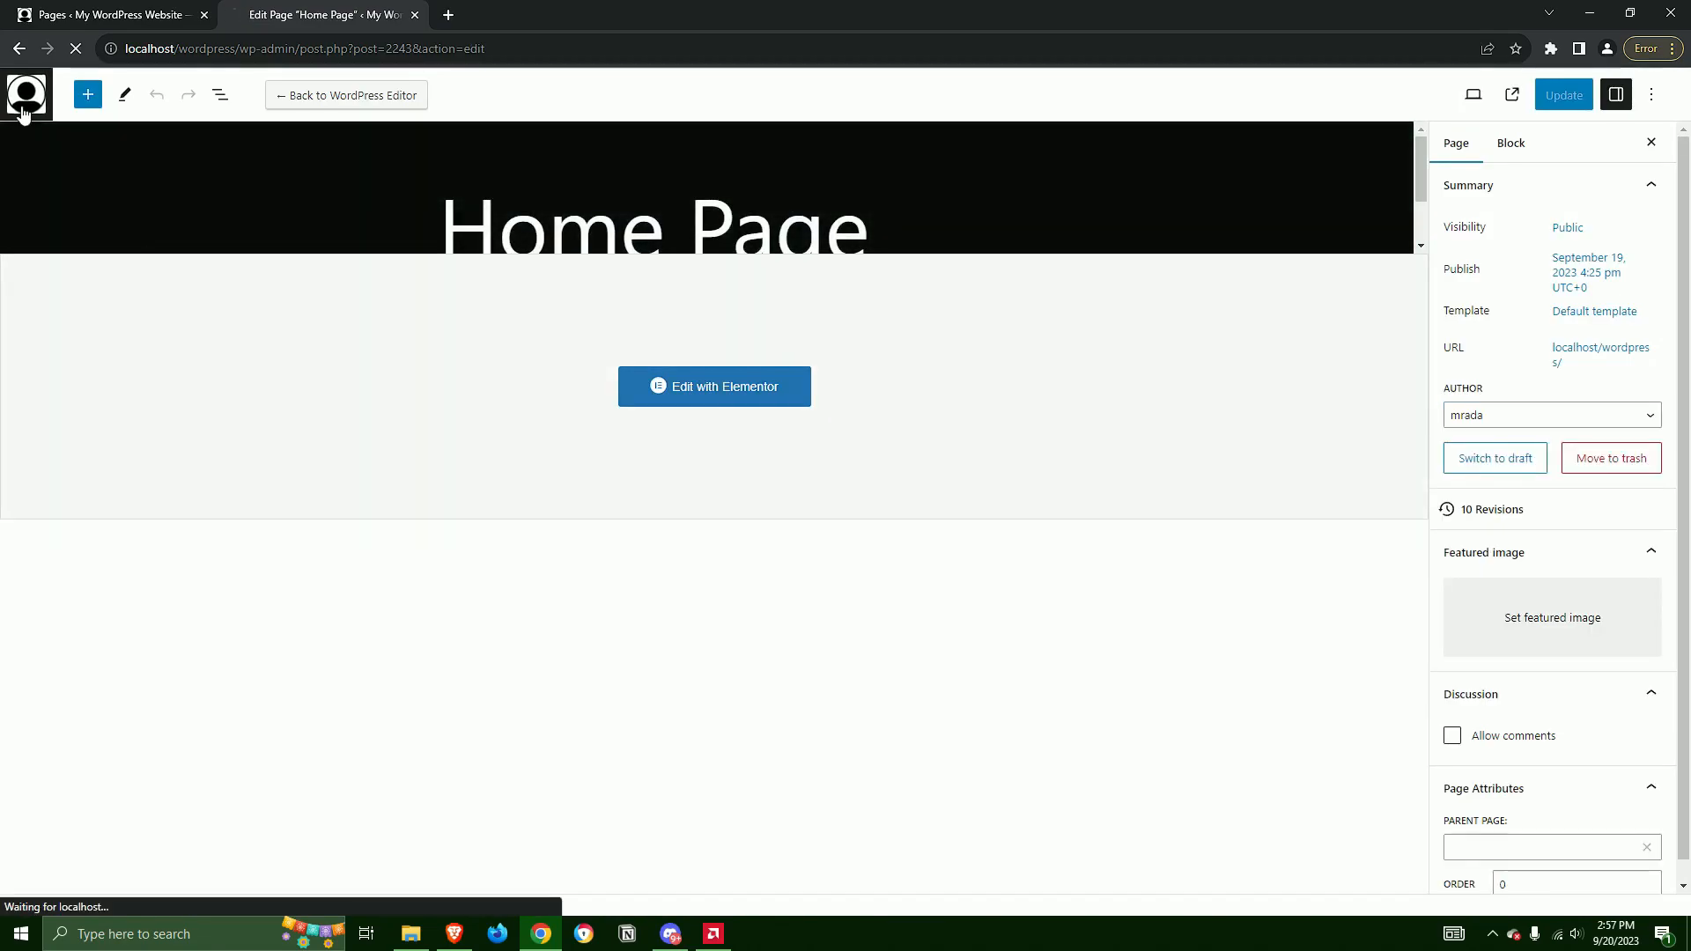
click(26, 95)
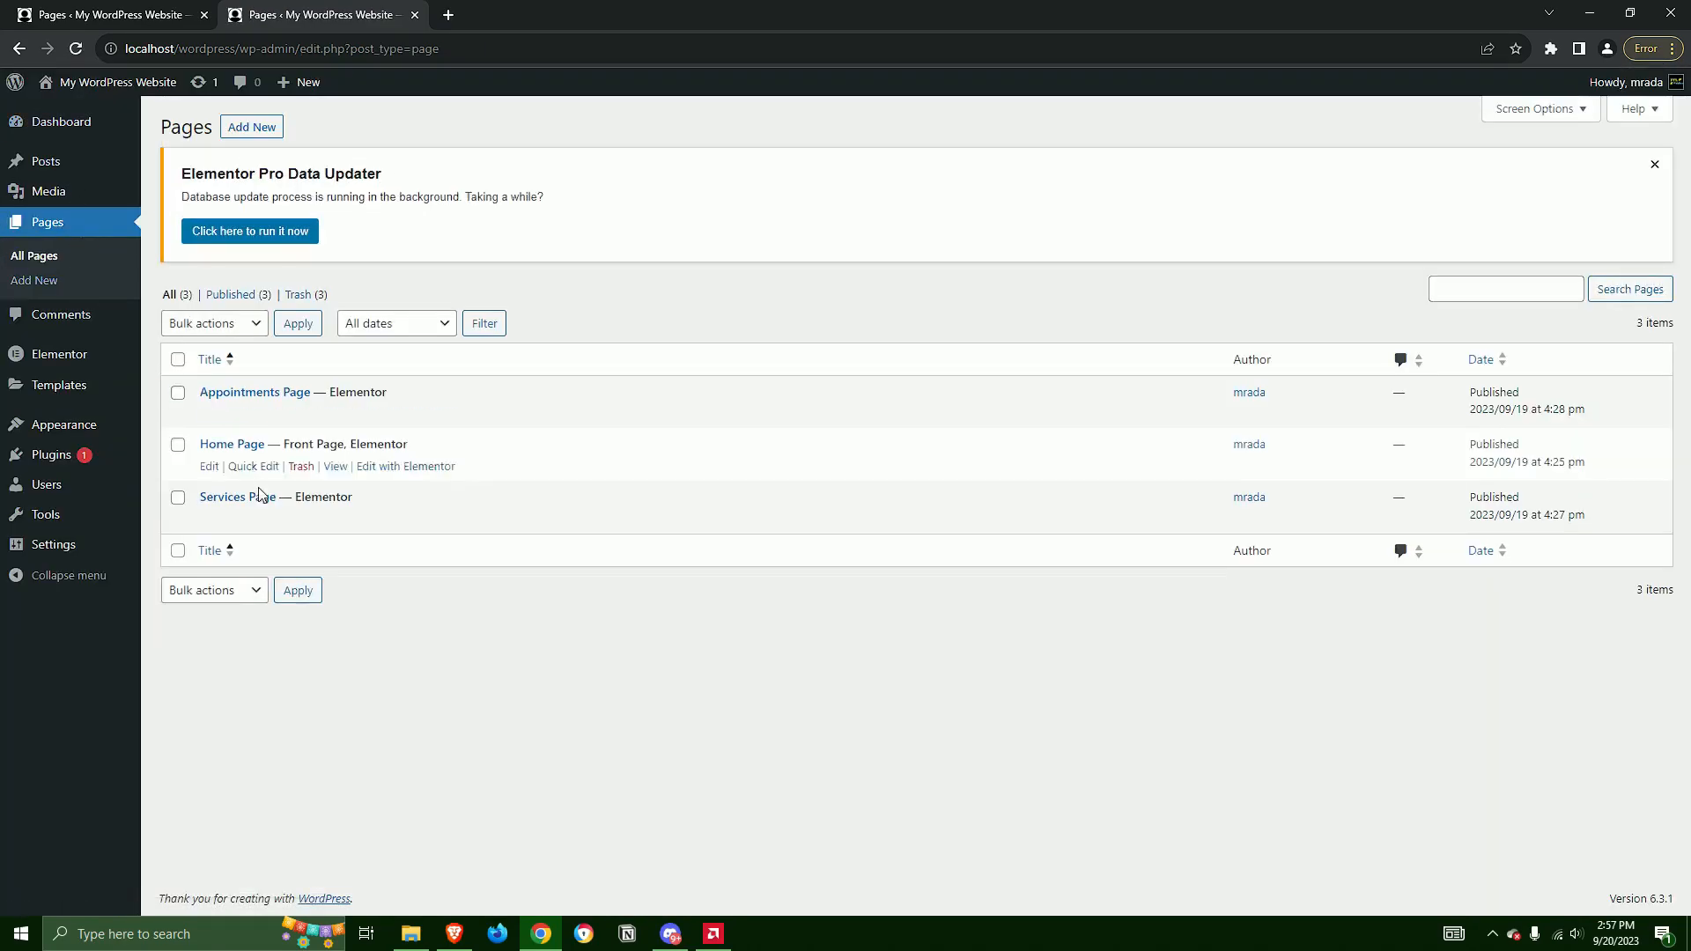
click(381, 524)
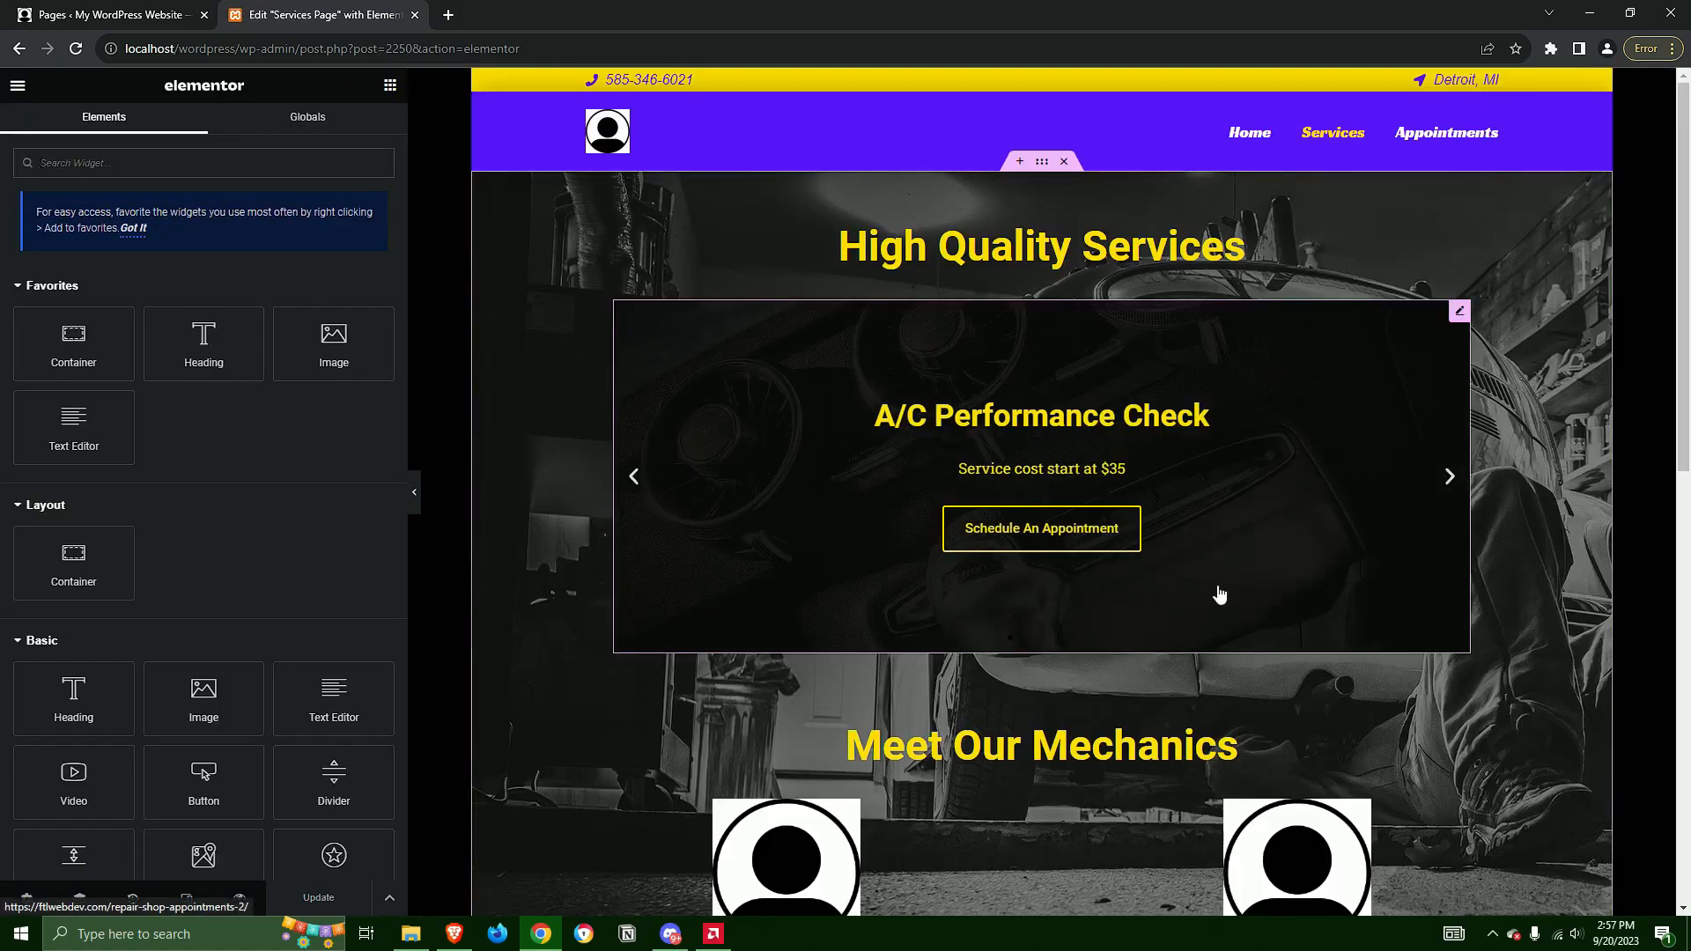
Delete the last letters of the "Meet Our Mechanics" heading on the Services Page and retype them as "ics"
scroll(1145, 573, down, 4)
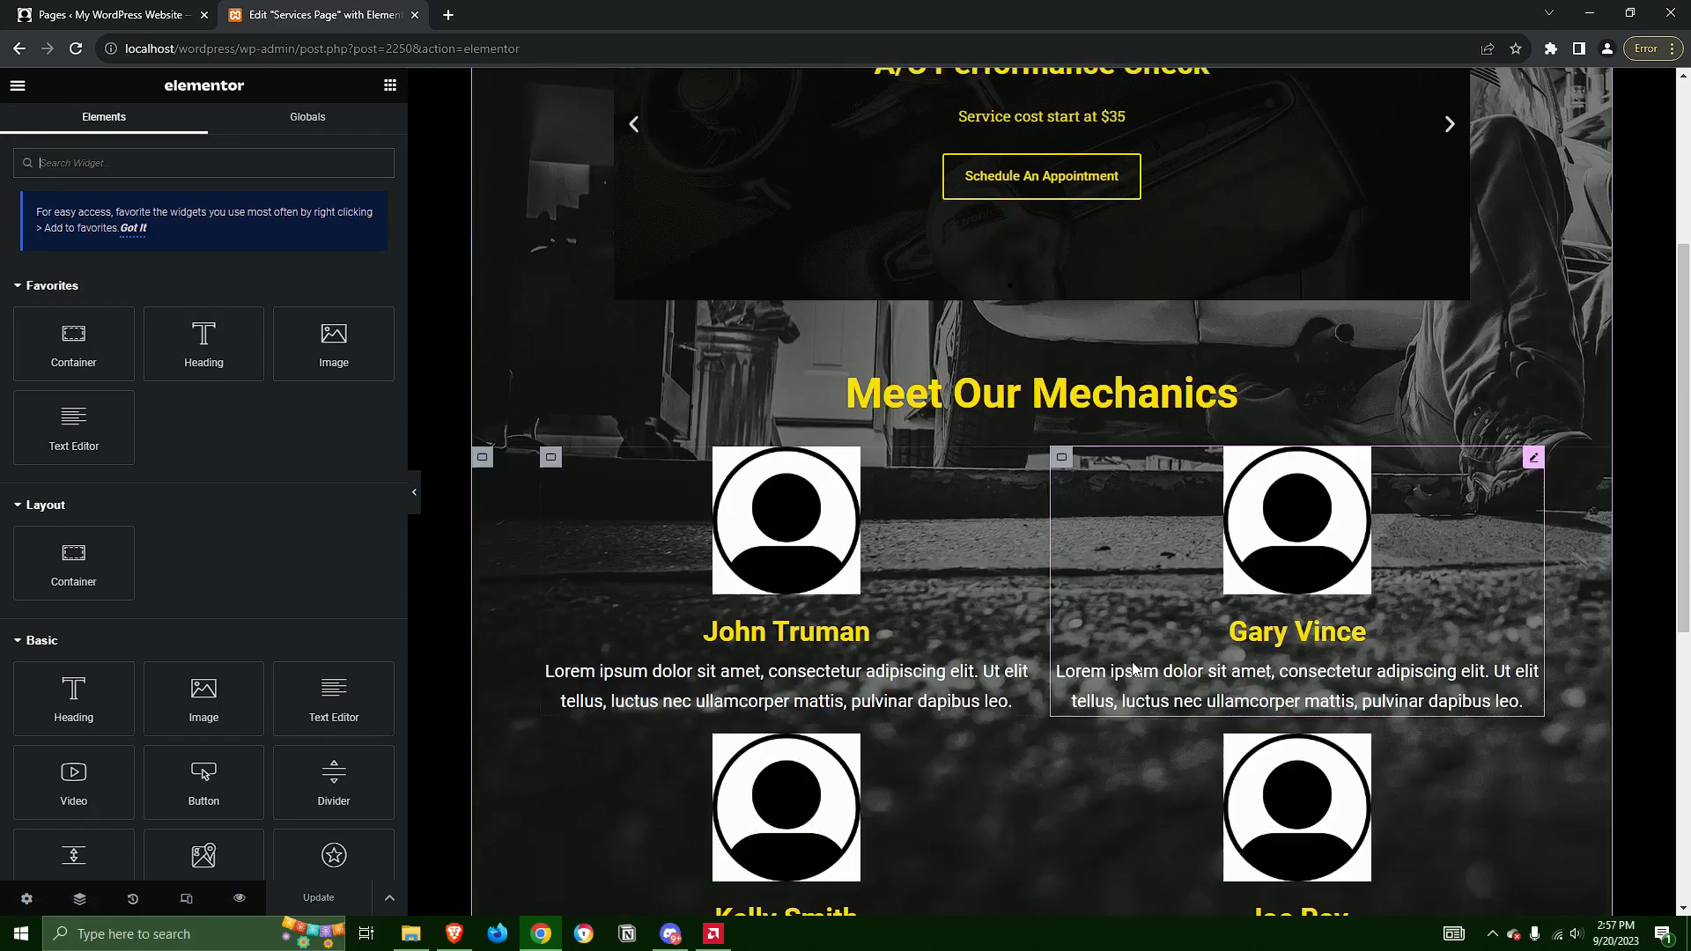
scroll(1065, 621, up, 2)
click(1284, 569)
key(BackSpace)
key(BackSpace)
key(BackSpace)
text(ics)
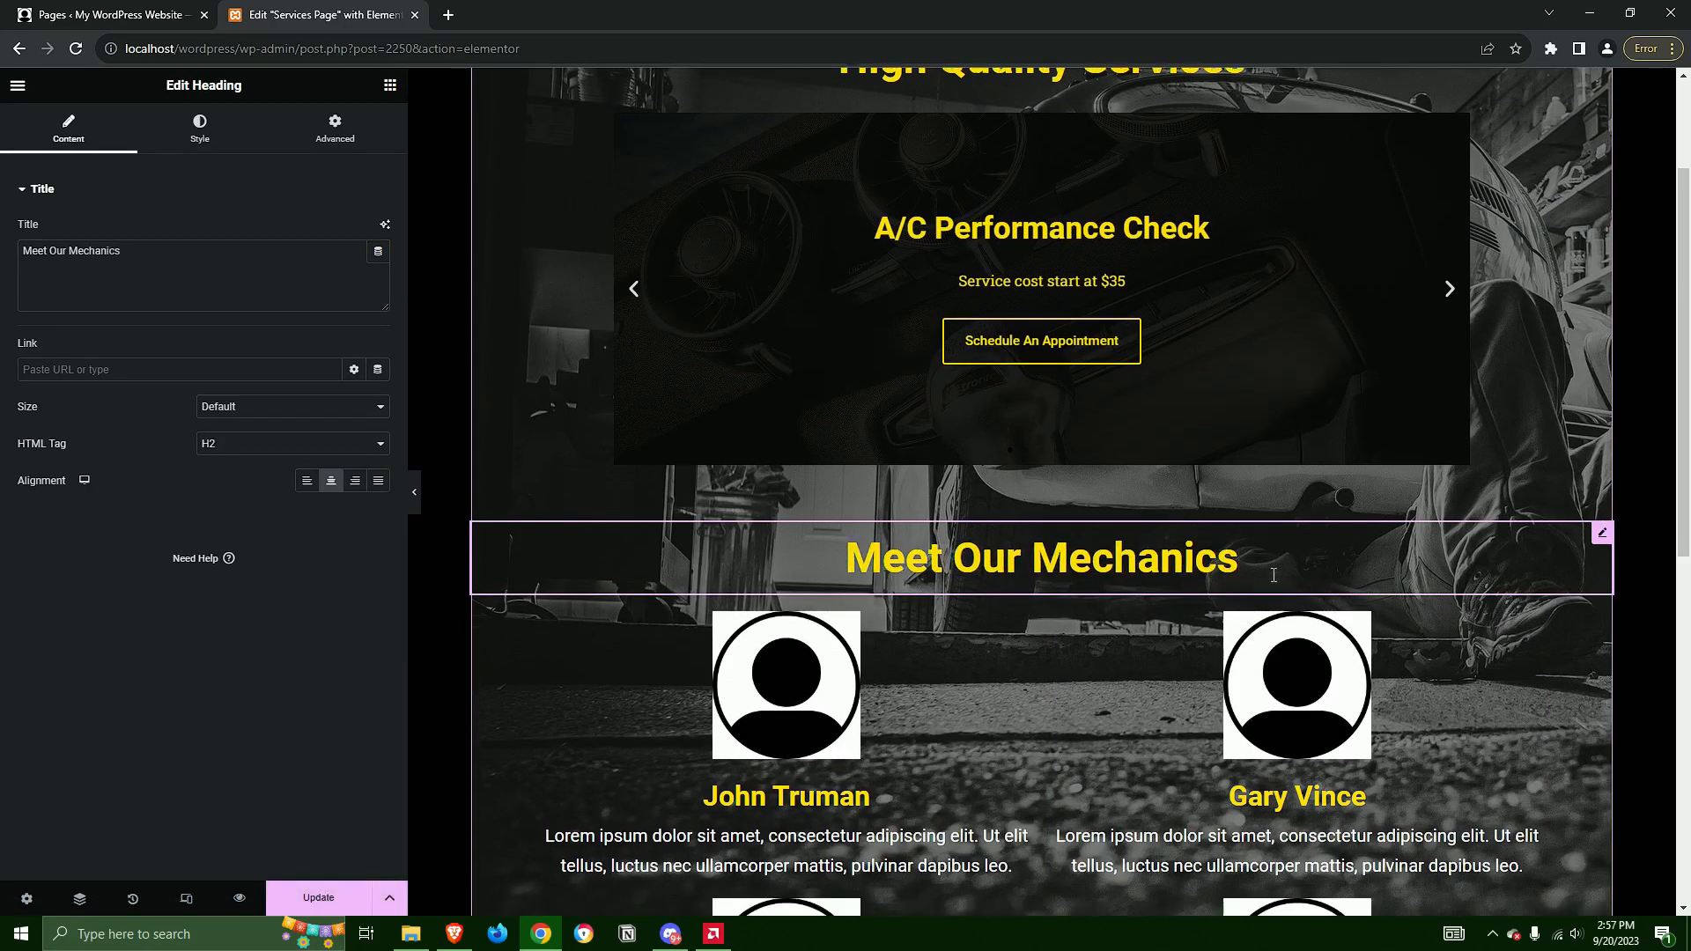
scroll(1145, 616, down, 3)
scroll(1099, 718, down, 3)
scroll(1057, 674, up, 3)
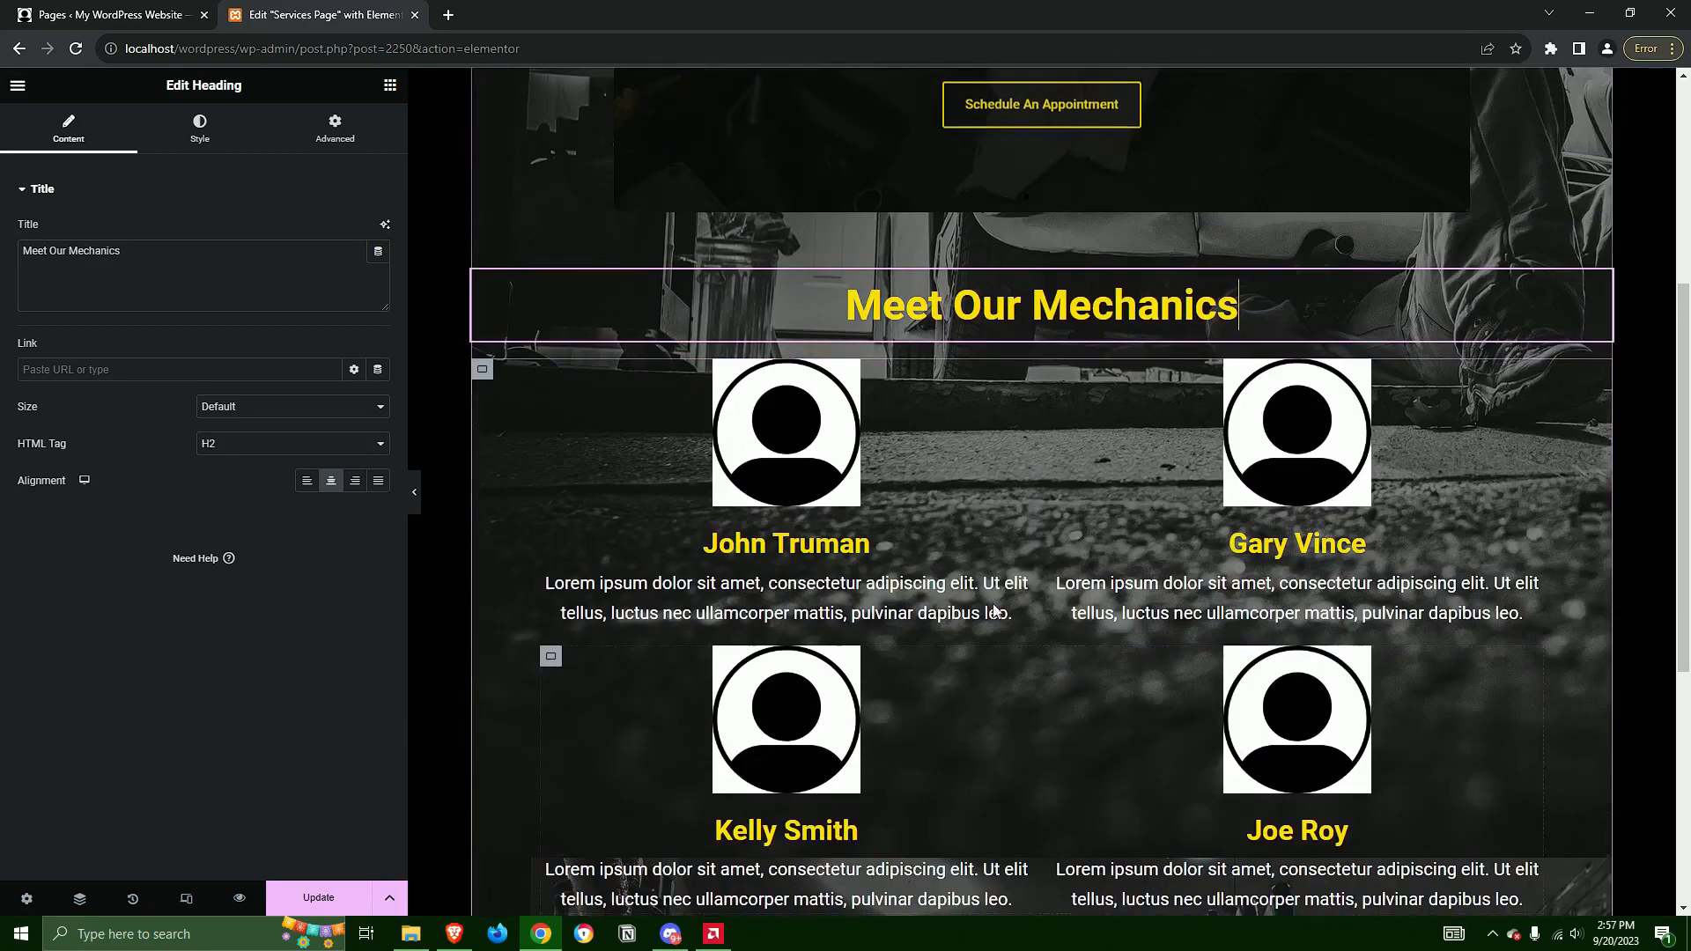
Set the image of the first mechanic's image box to tires.jpg from the media library
click(790, 447)
click(283, 354)
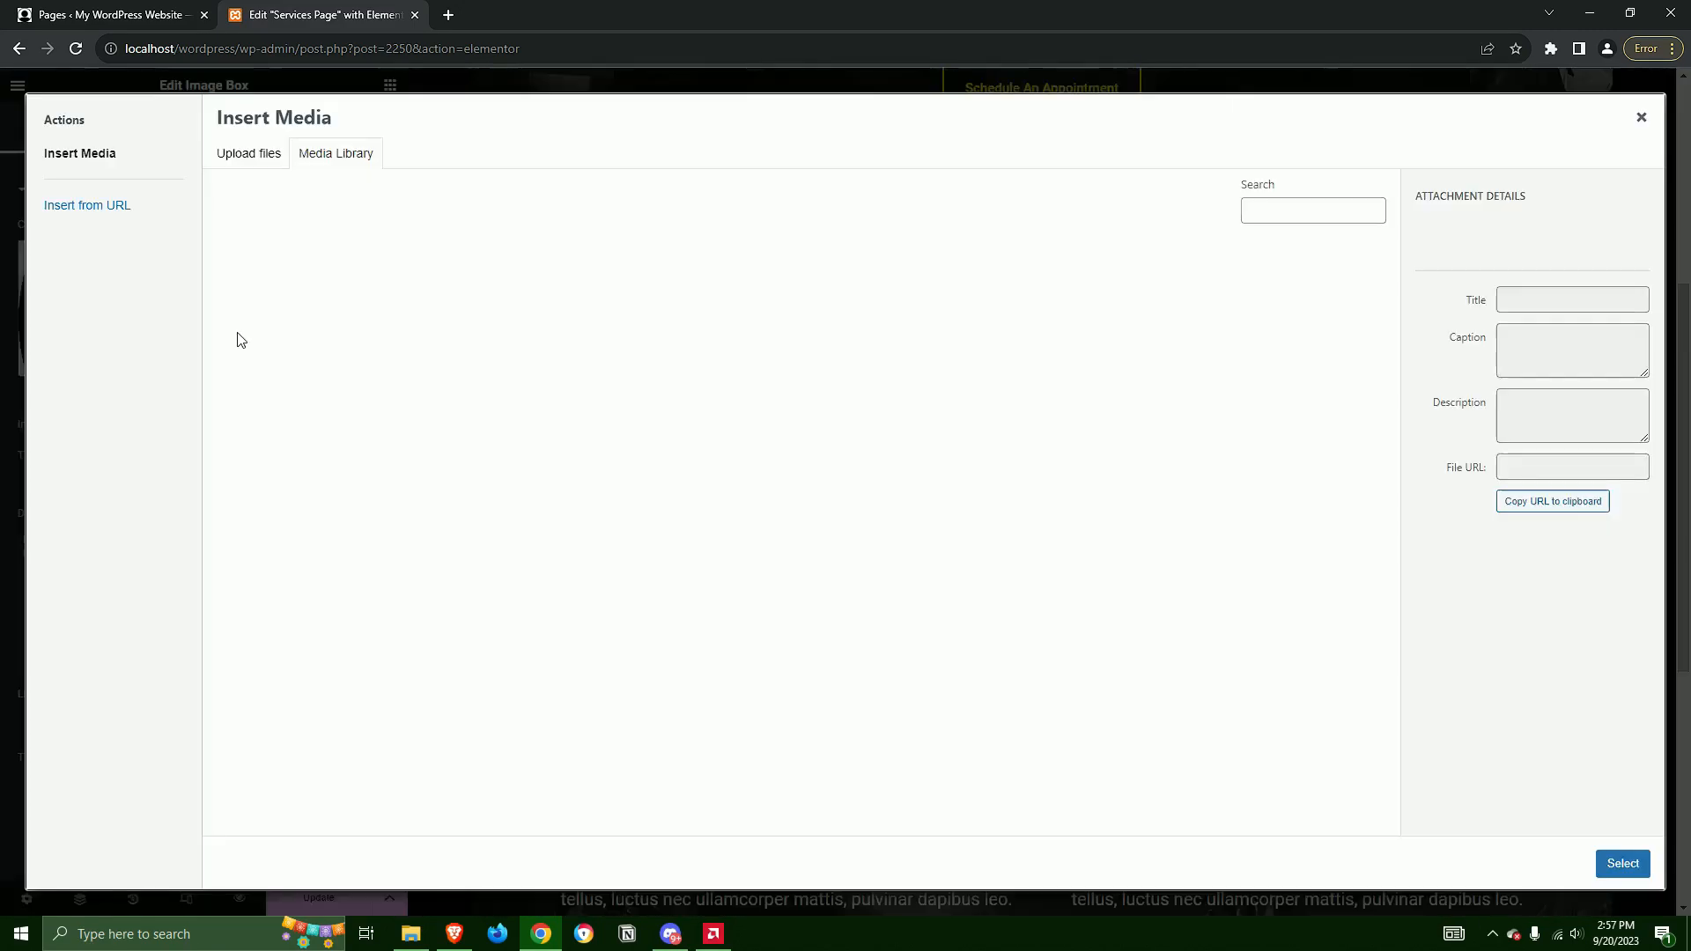
click(933, 300)
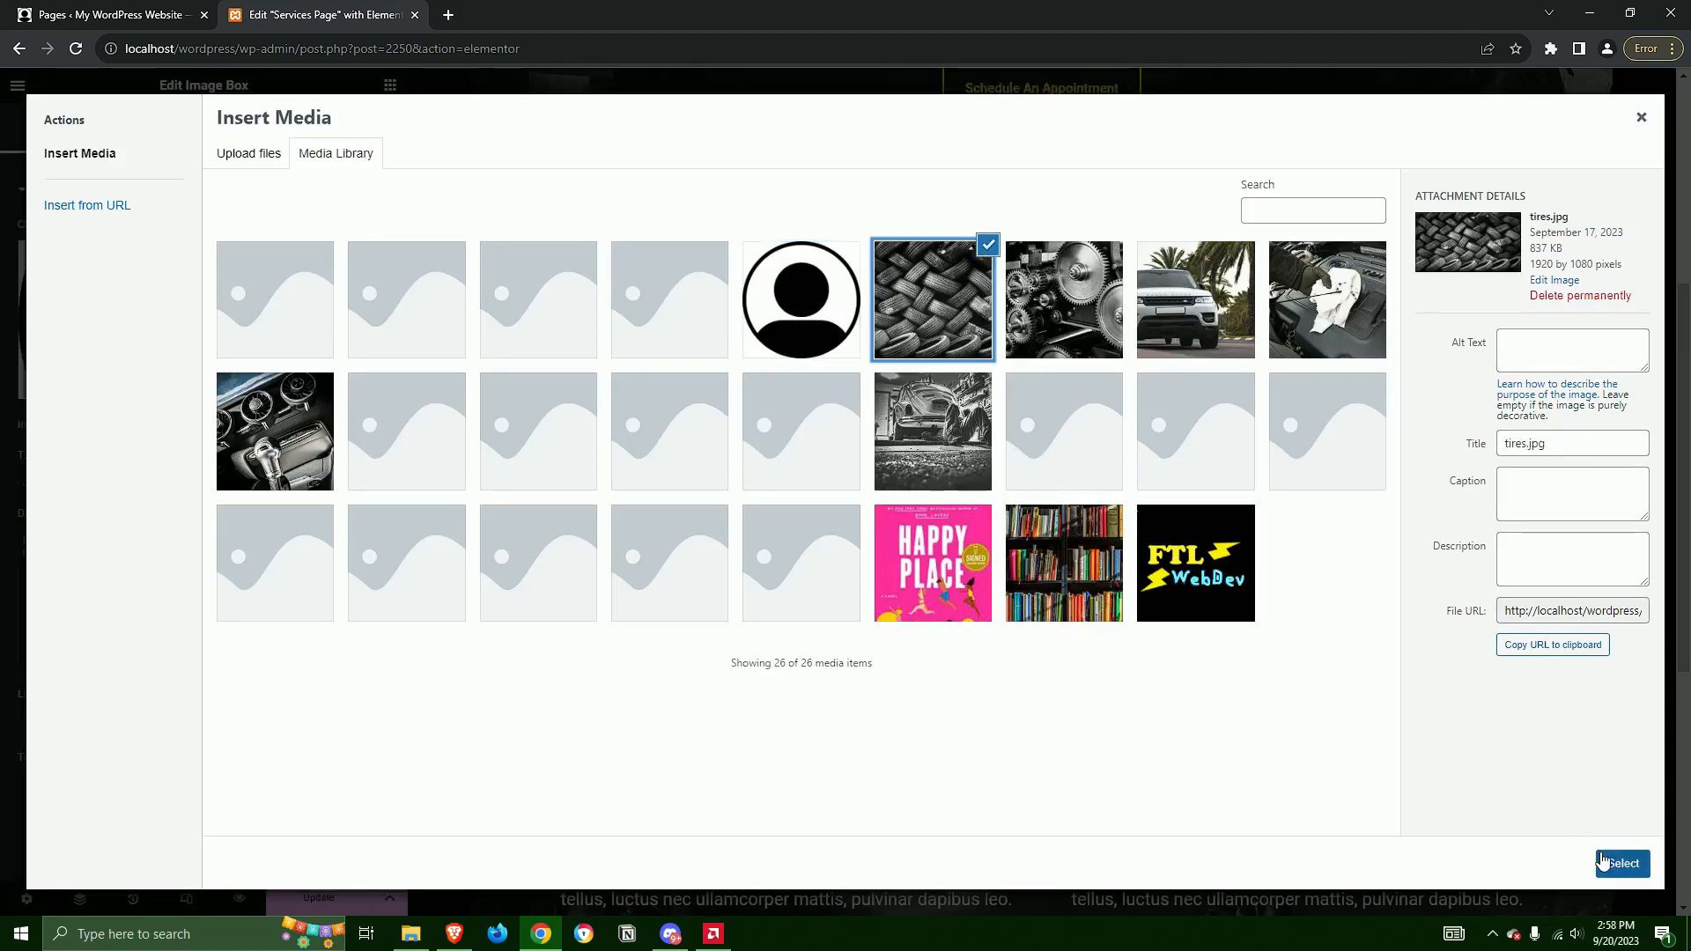
click(1603, 862)
Change the first mechanic's image back to profile-icon.png from the media library
click(281, 344)
click(835, 314)
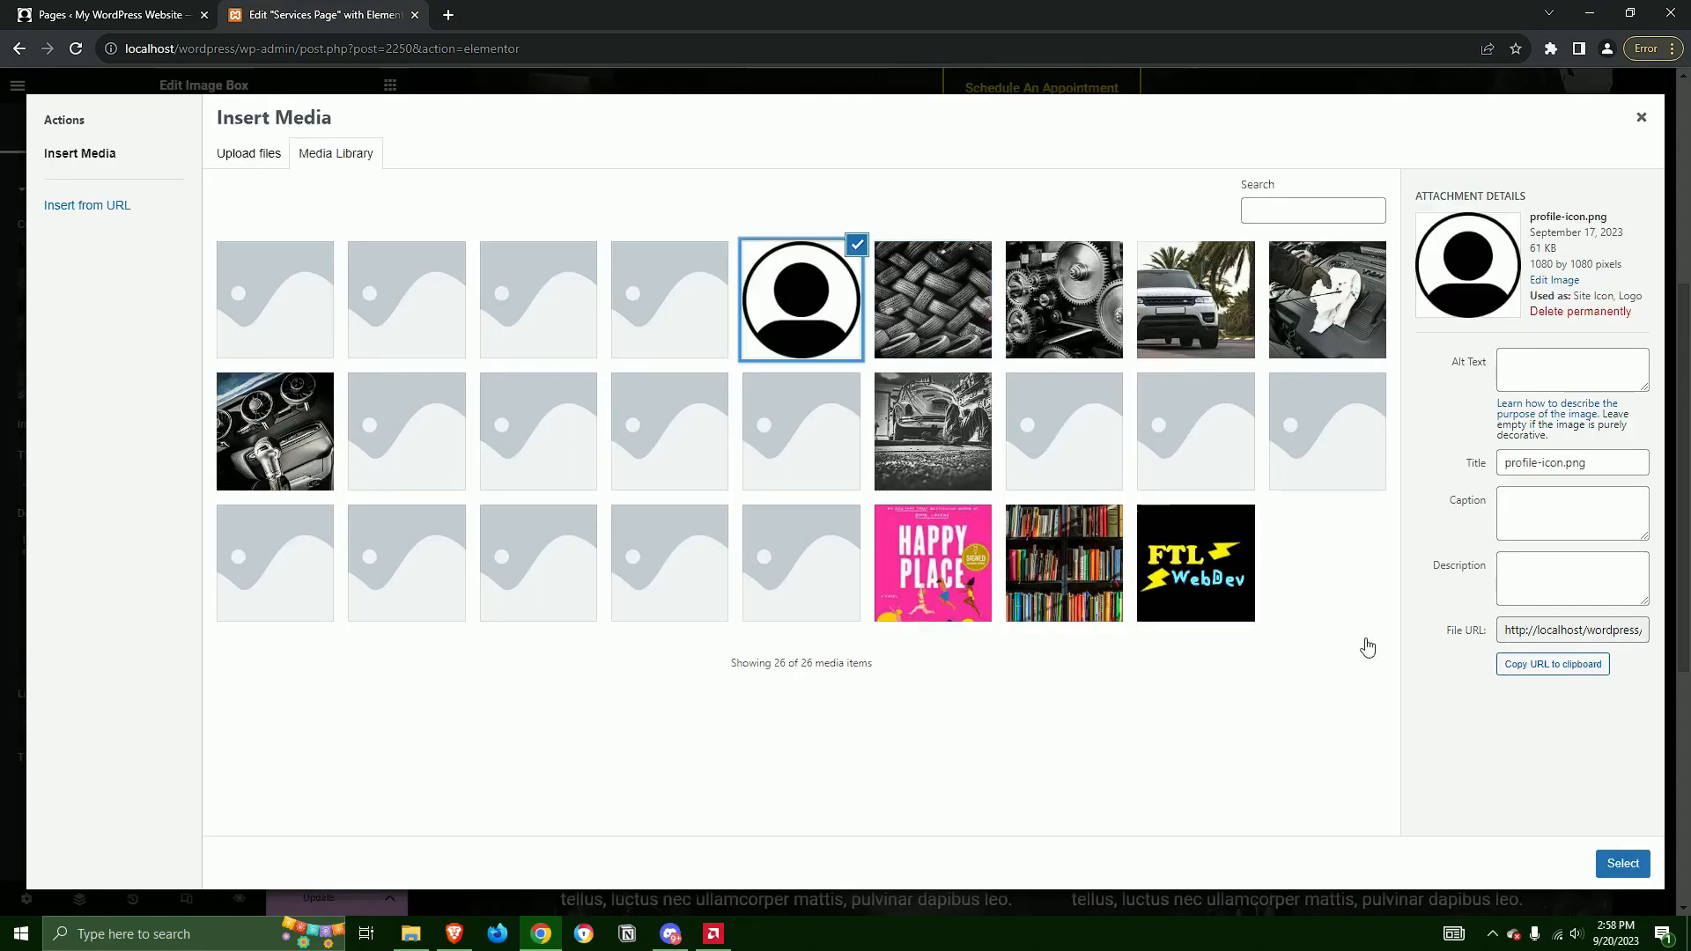
click(1623, 863)
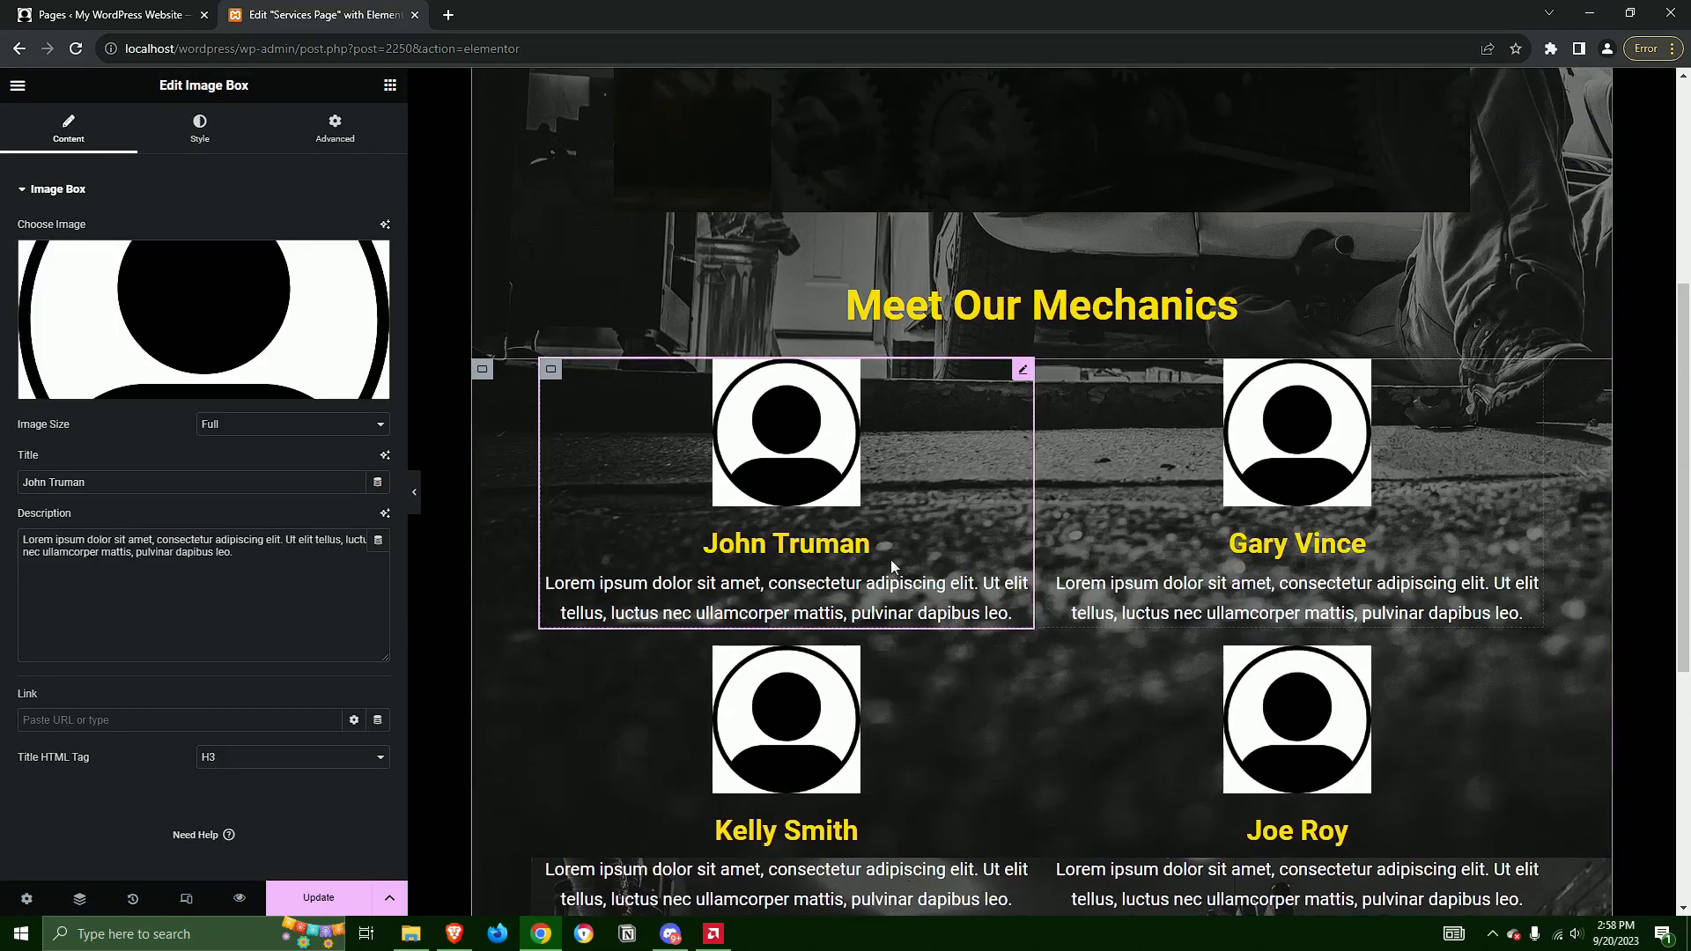
click(260, 553)
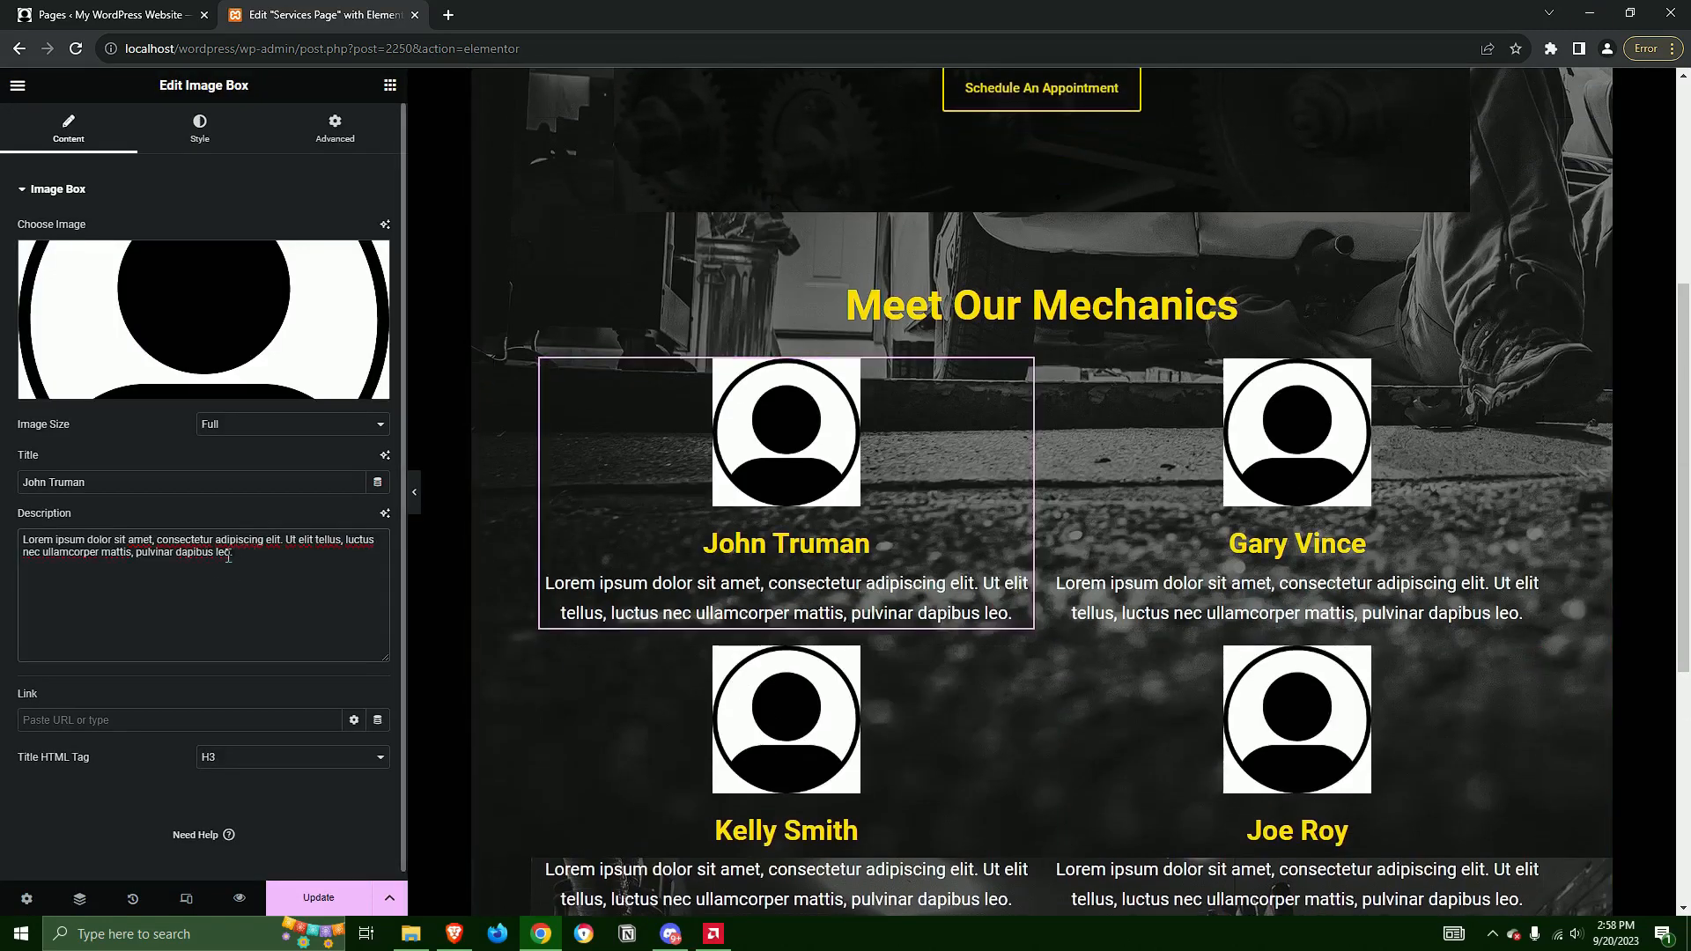
drag(230, 552, 101, 554)
key(ctrl+a)
click(262, 585)
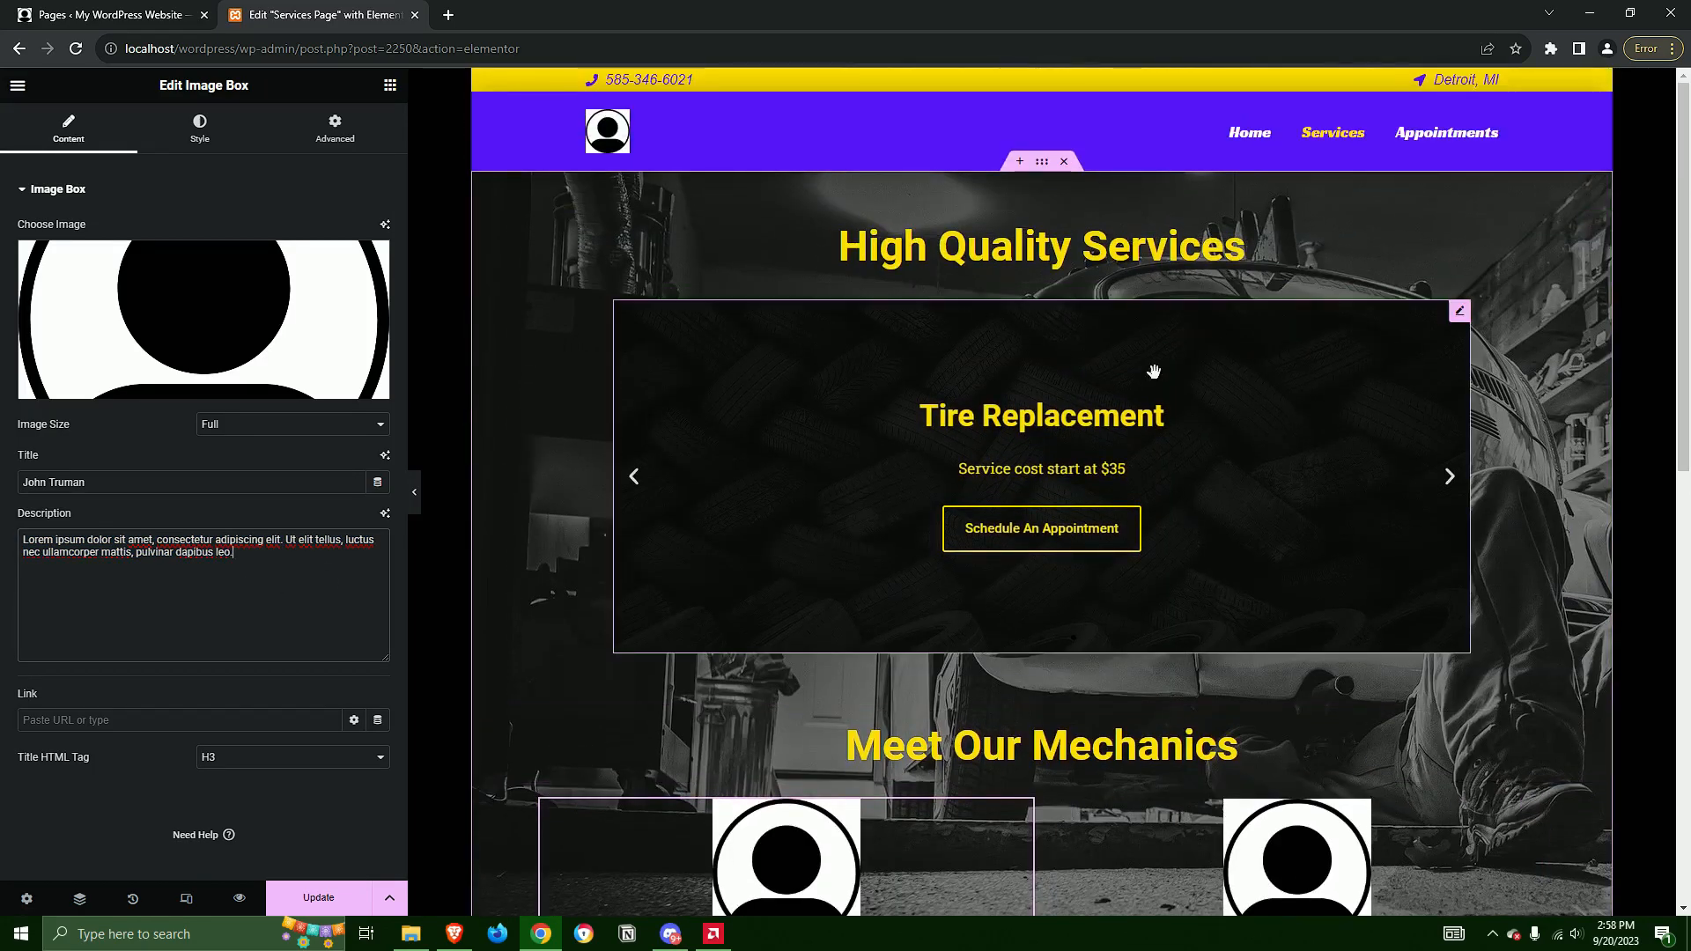
Select the services slider under High Quality Services and expand the background settings of its A/C Performance Check slide
click(1459, 312)
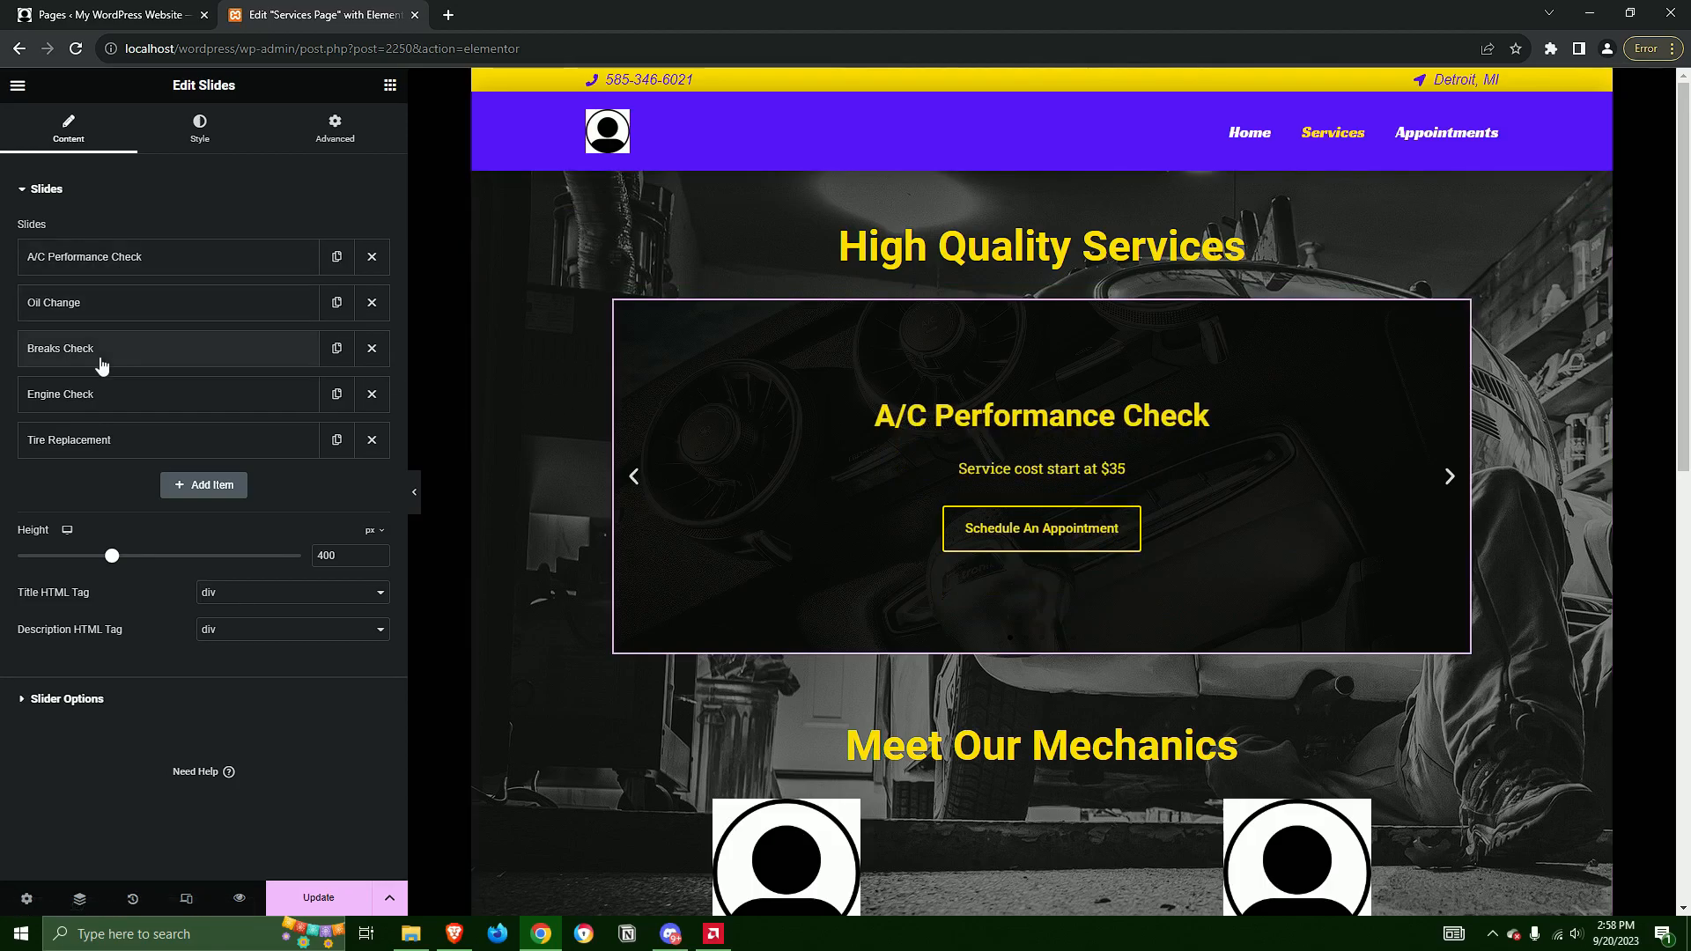
click(116, 265)
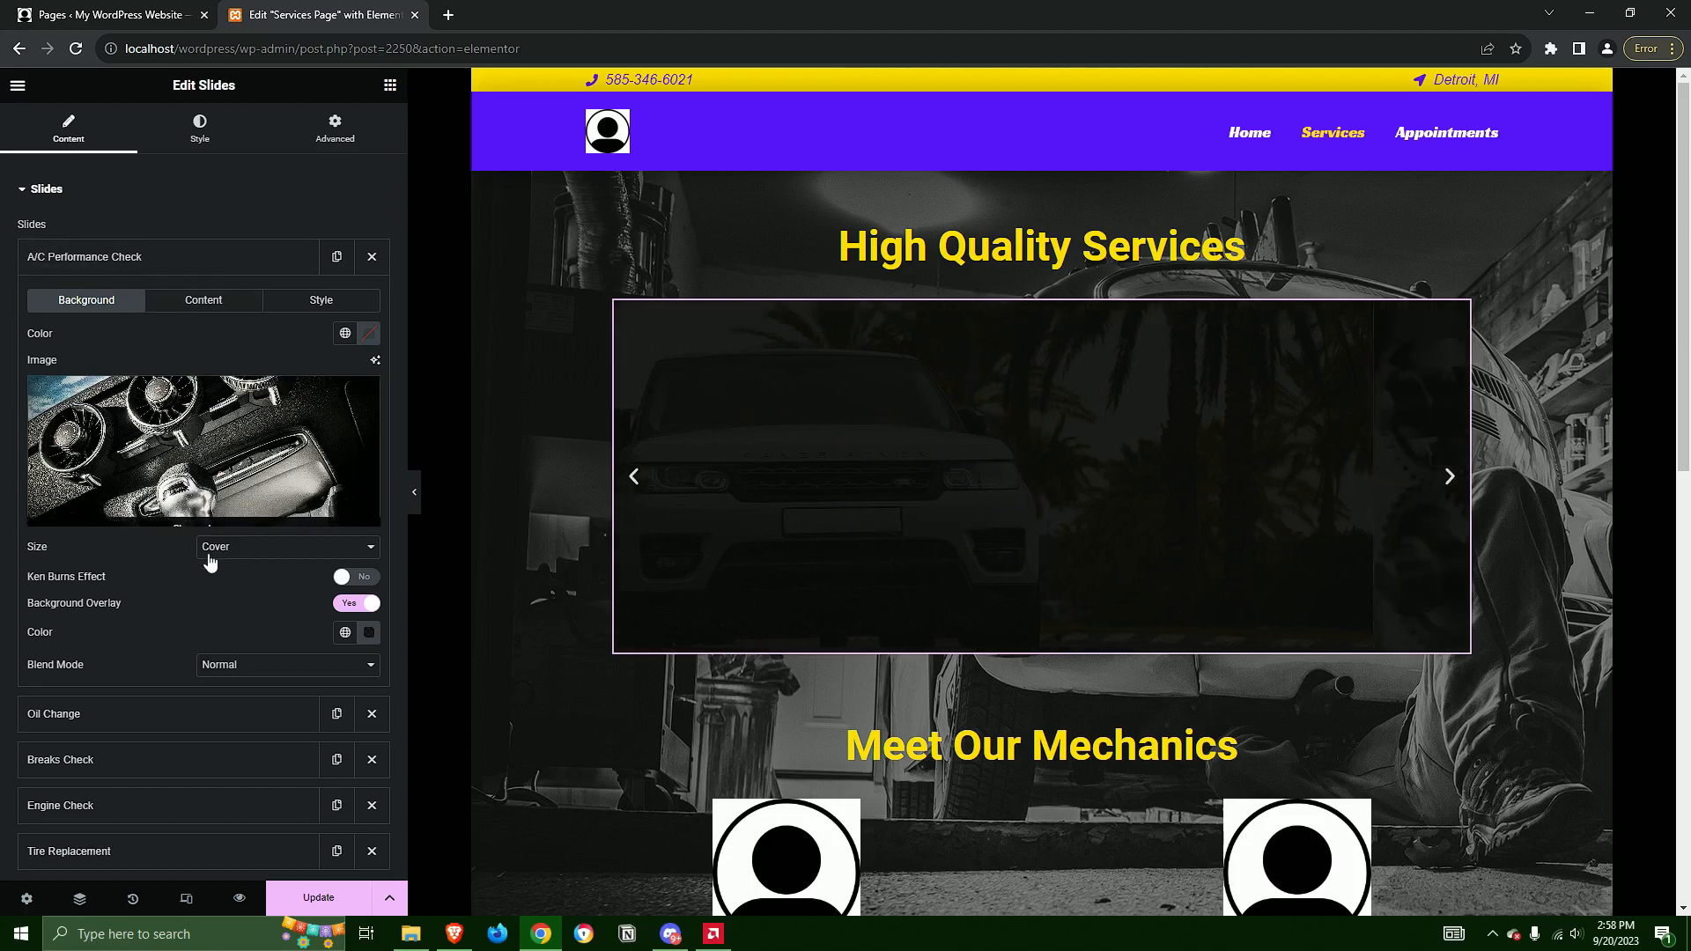
scroll(203, 573, down, 2)
scroll(177, 589, up, 2)
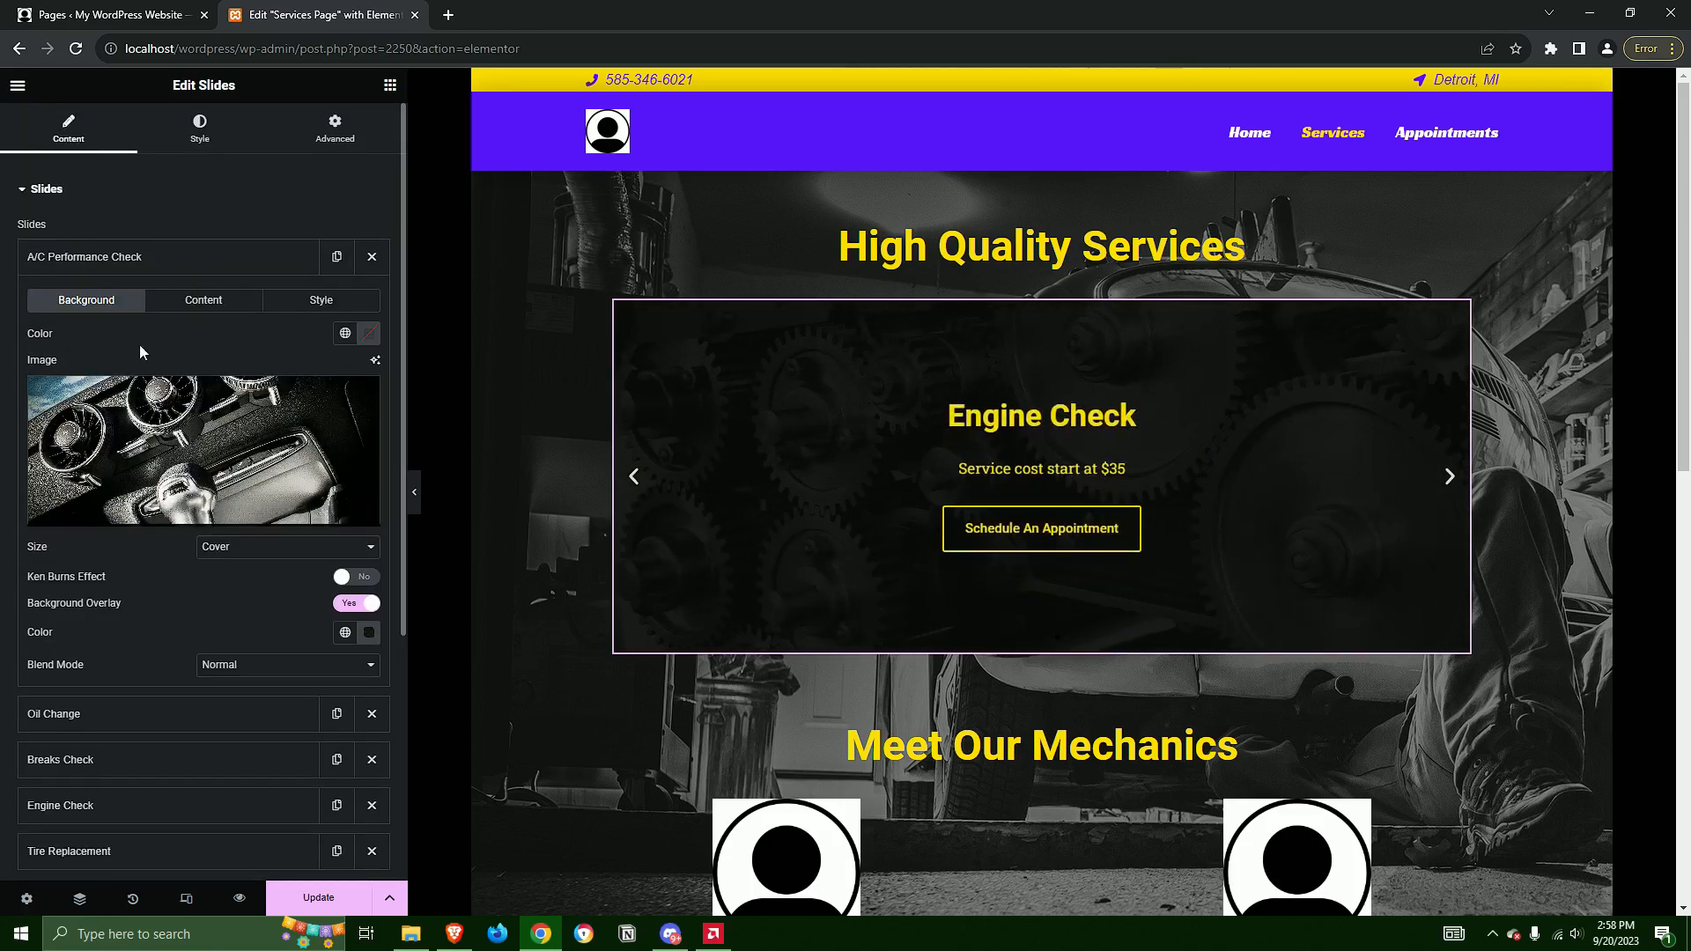
Set the A/C Performance Check slide's background image to profile-icon.png and advance the slider to preview that slide
click(199, 434)
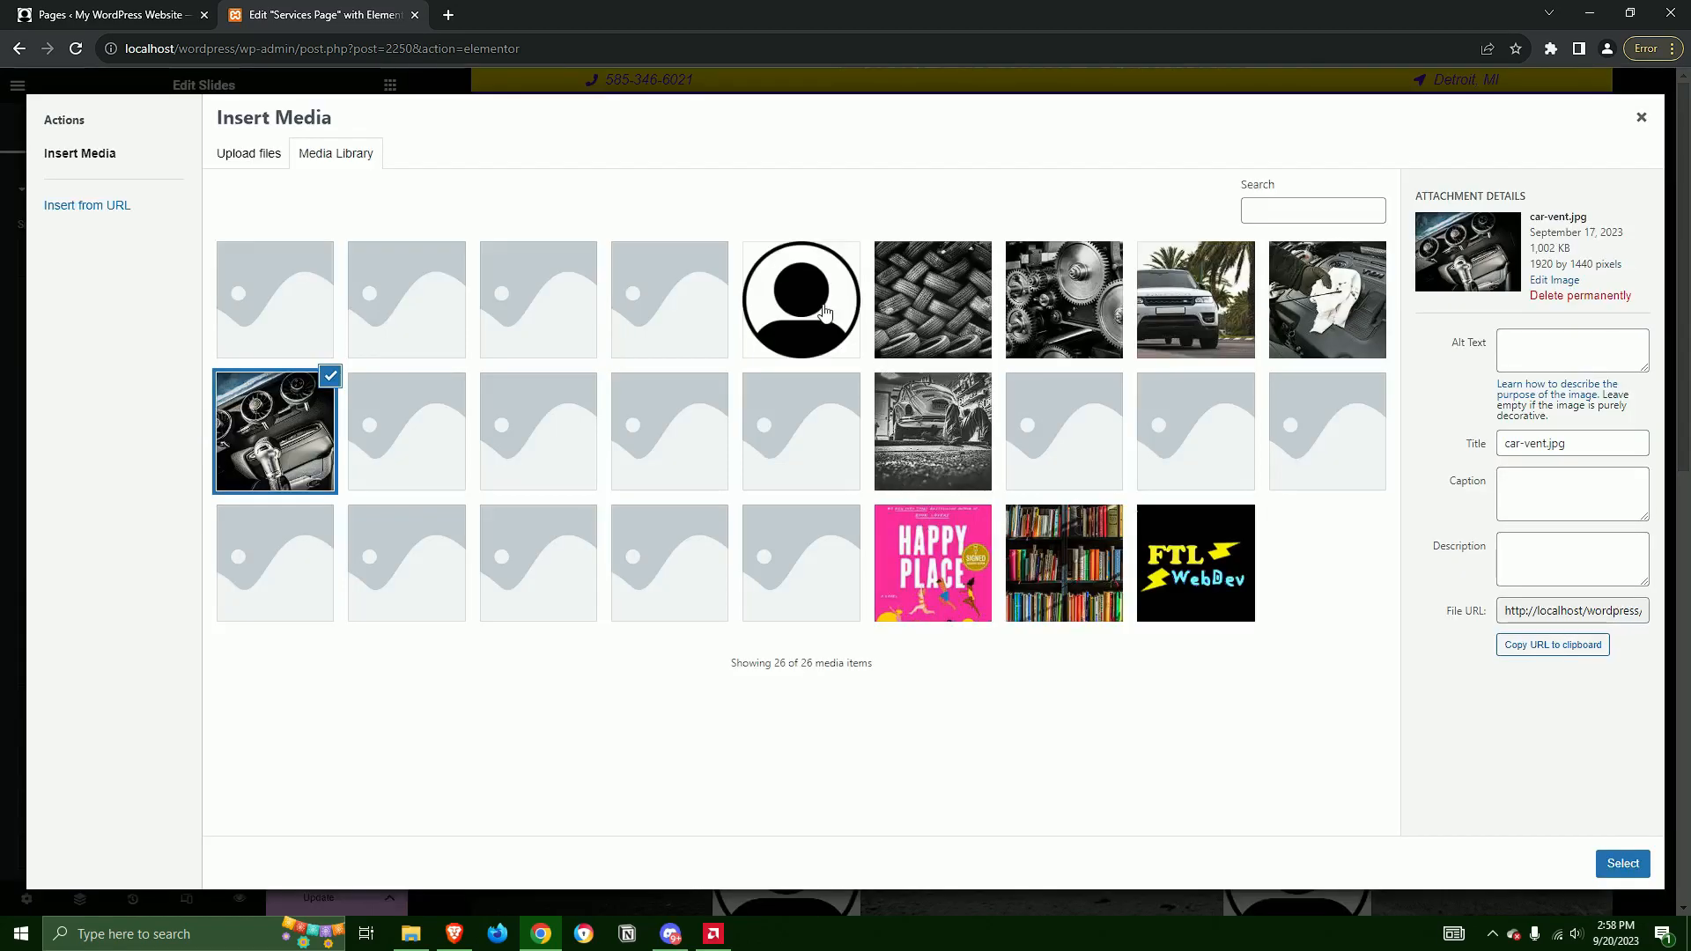
click(925, 306)
click(833, 316)
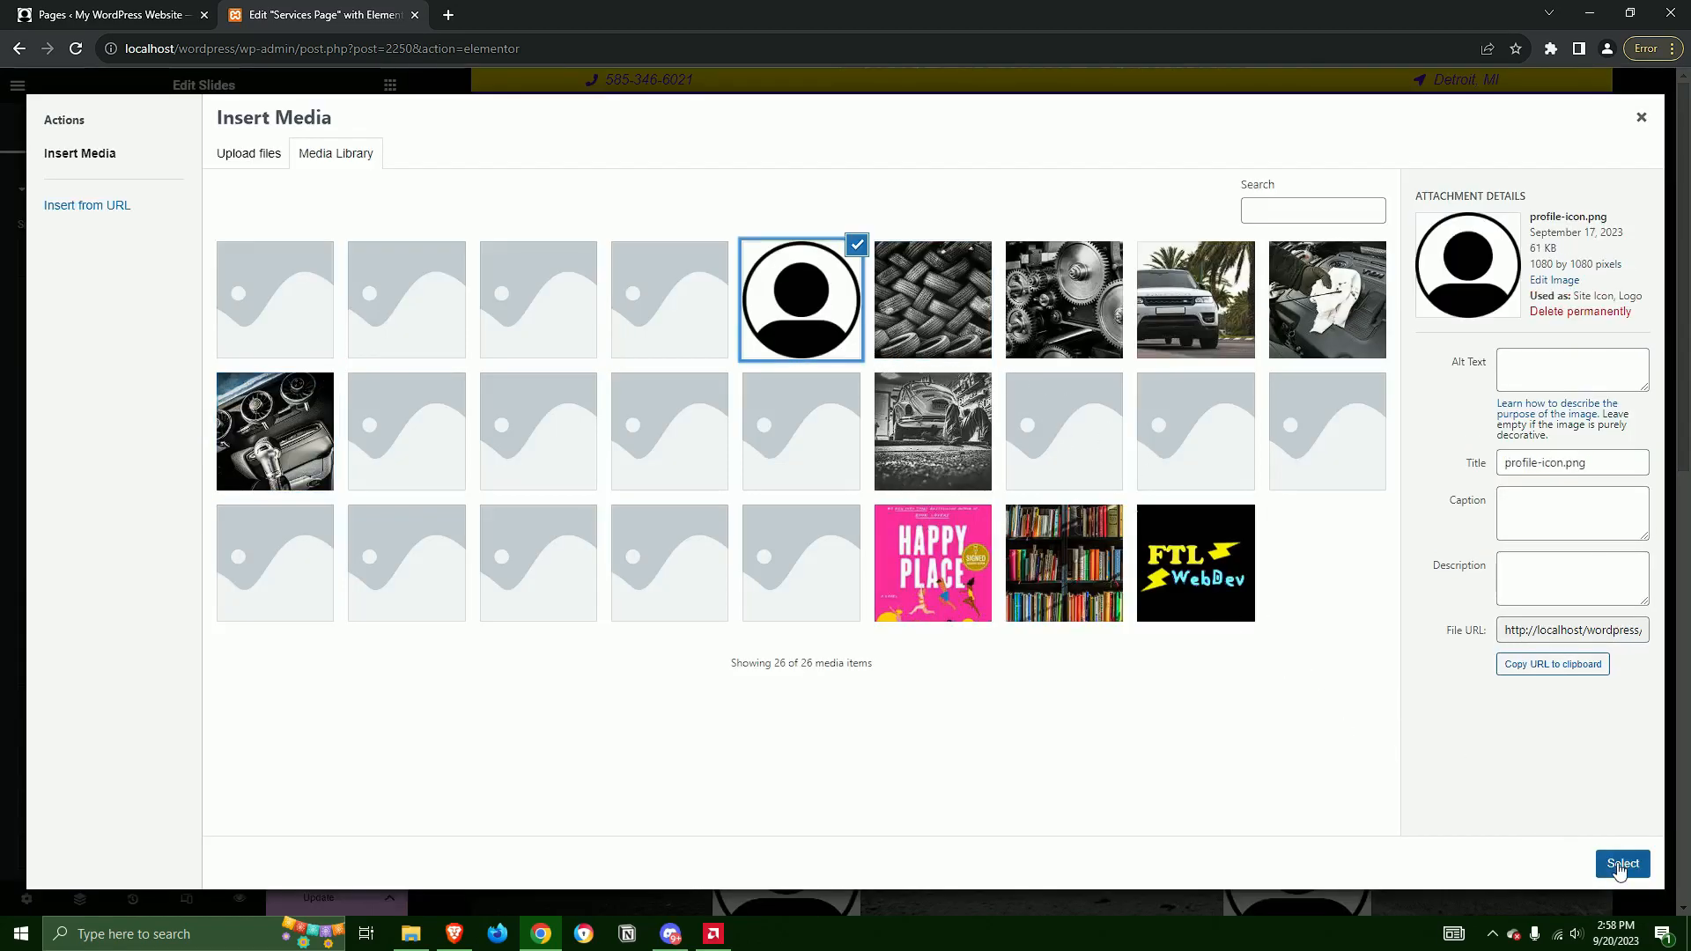
click(1619, 864)
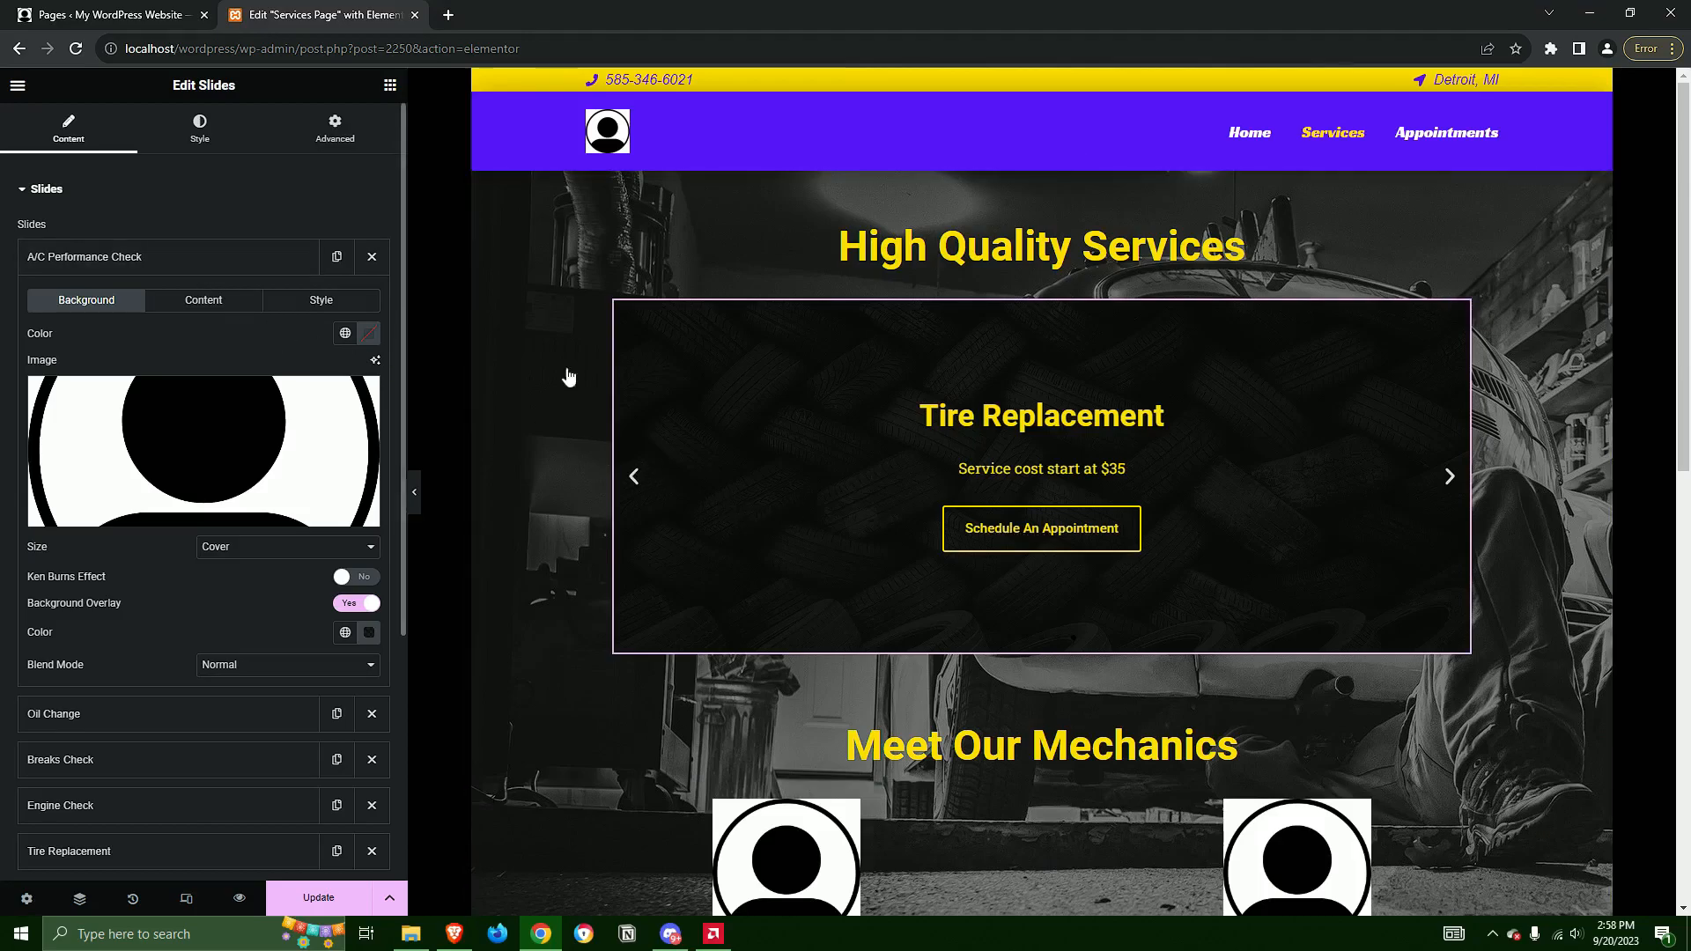
click(1450, 480)
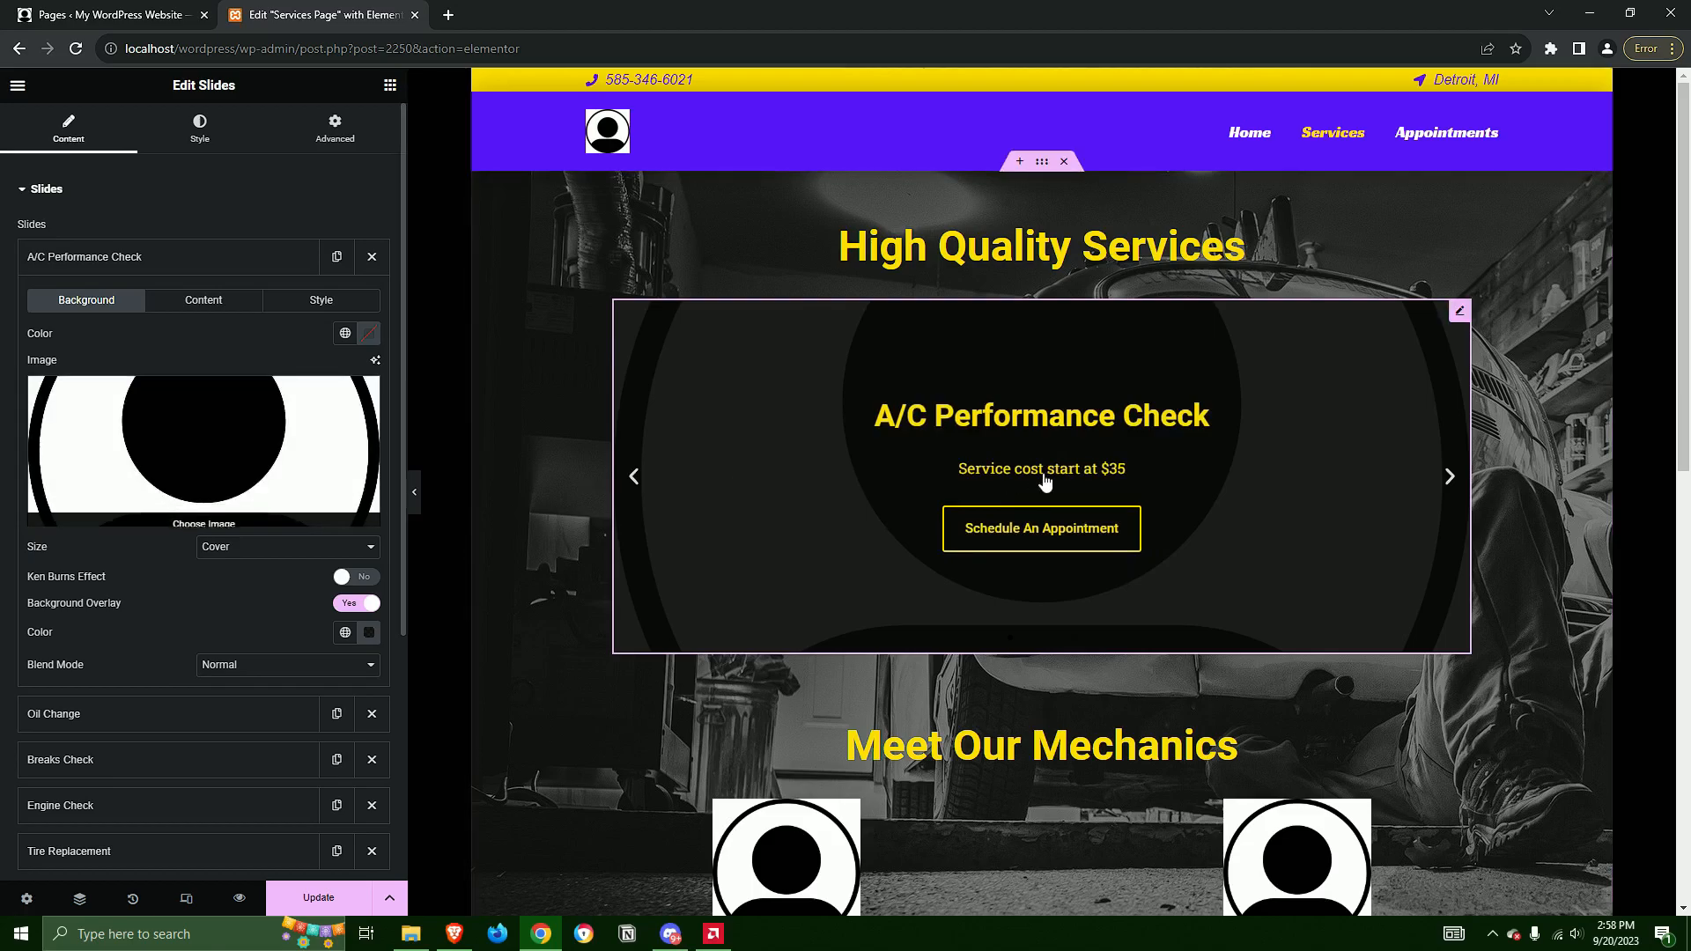
Try the Contain size on the A/C Performance Check slide's background image, then set it back to Cover
mouse_move(266, 437)
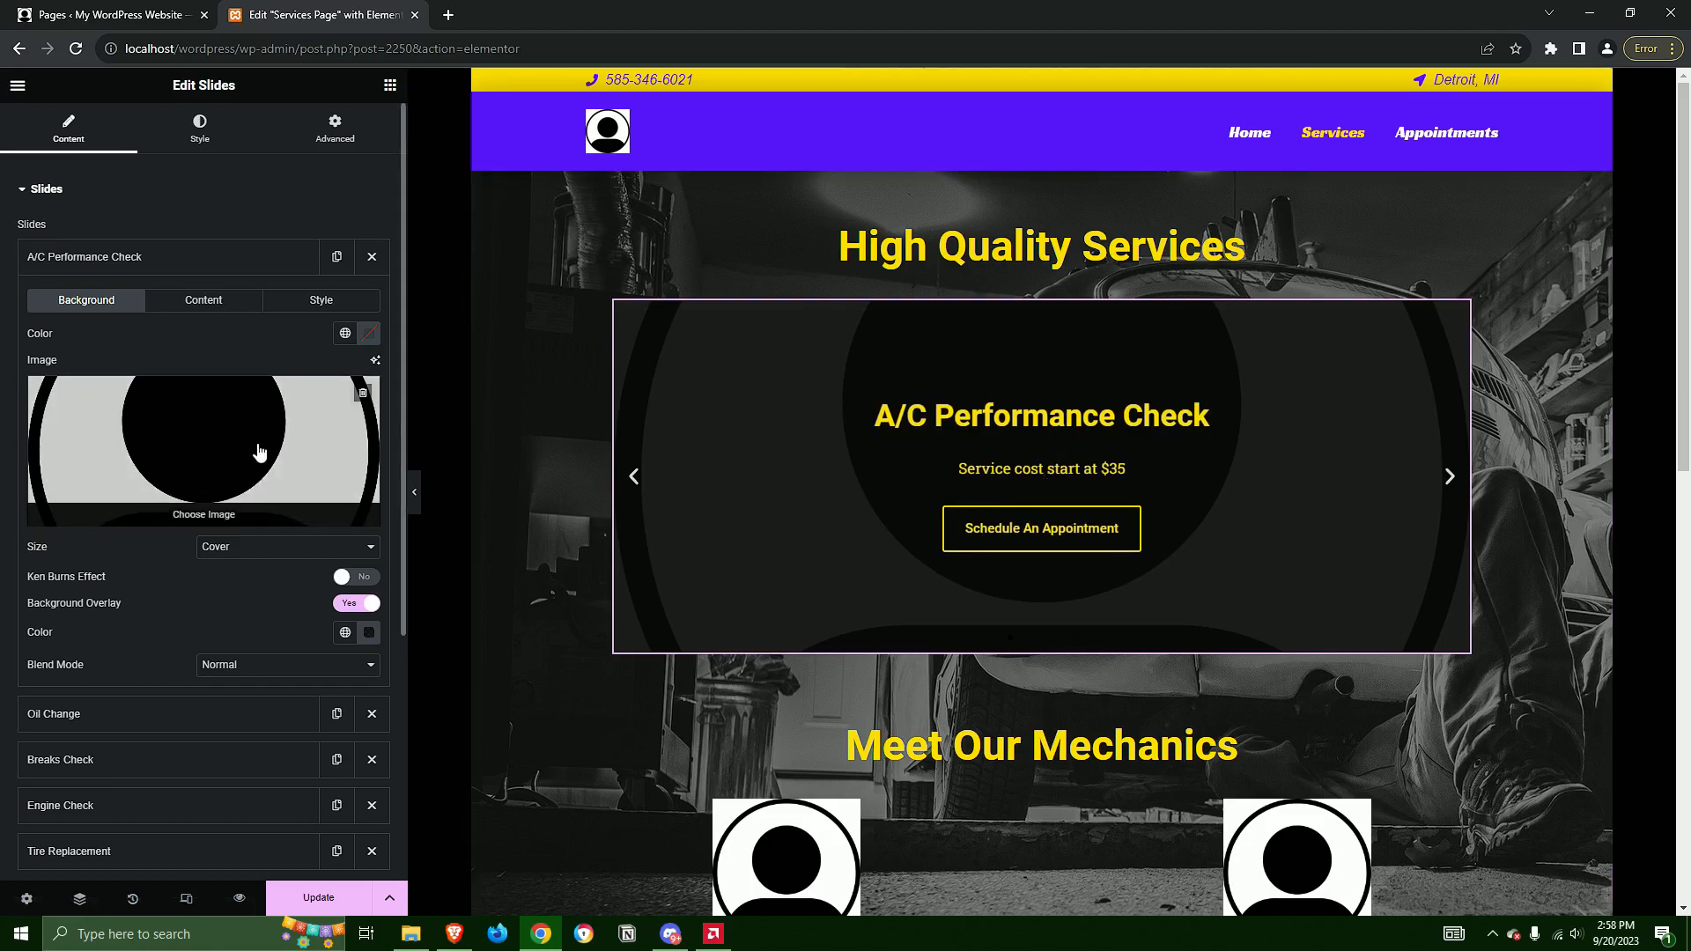
click(267, 555)
click(256, 578)
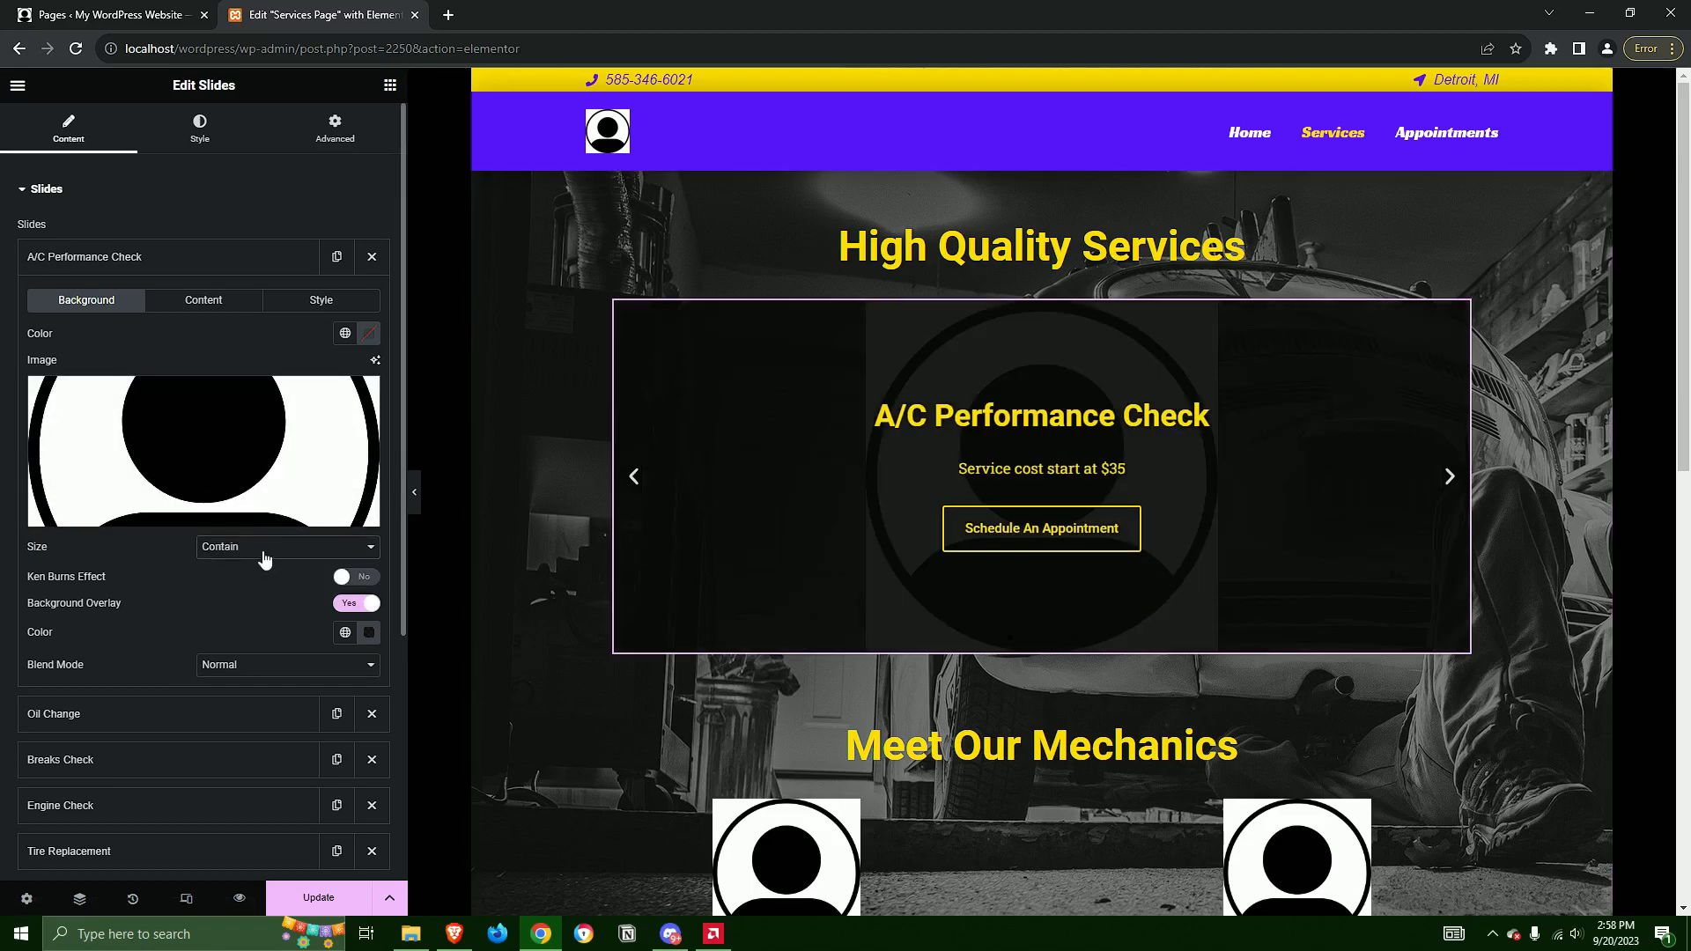
click(256, 553)
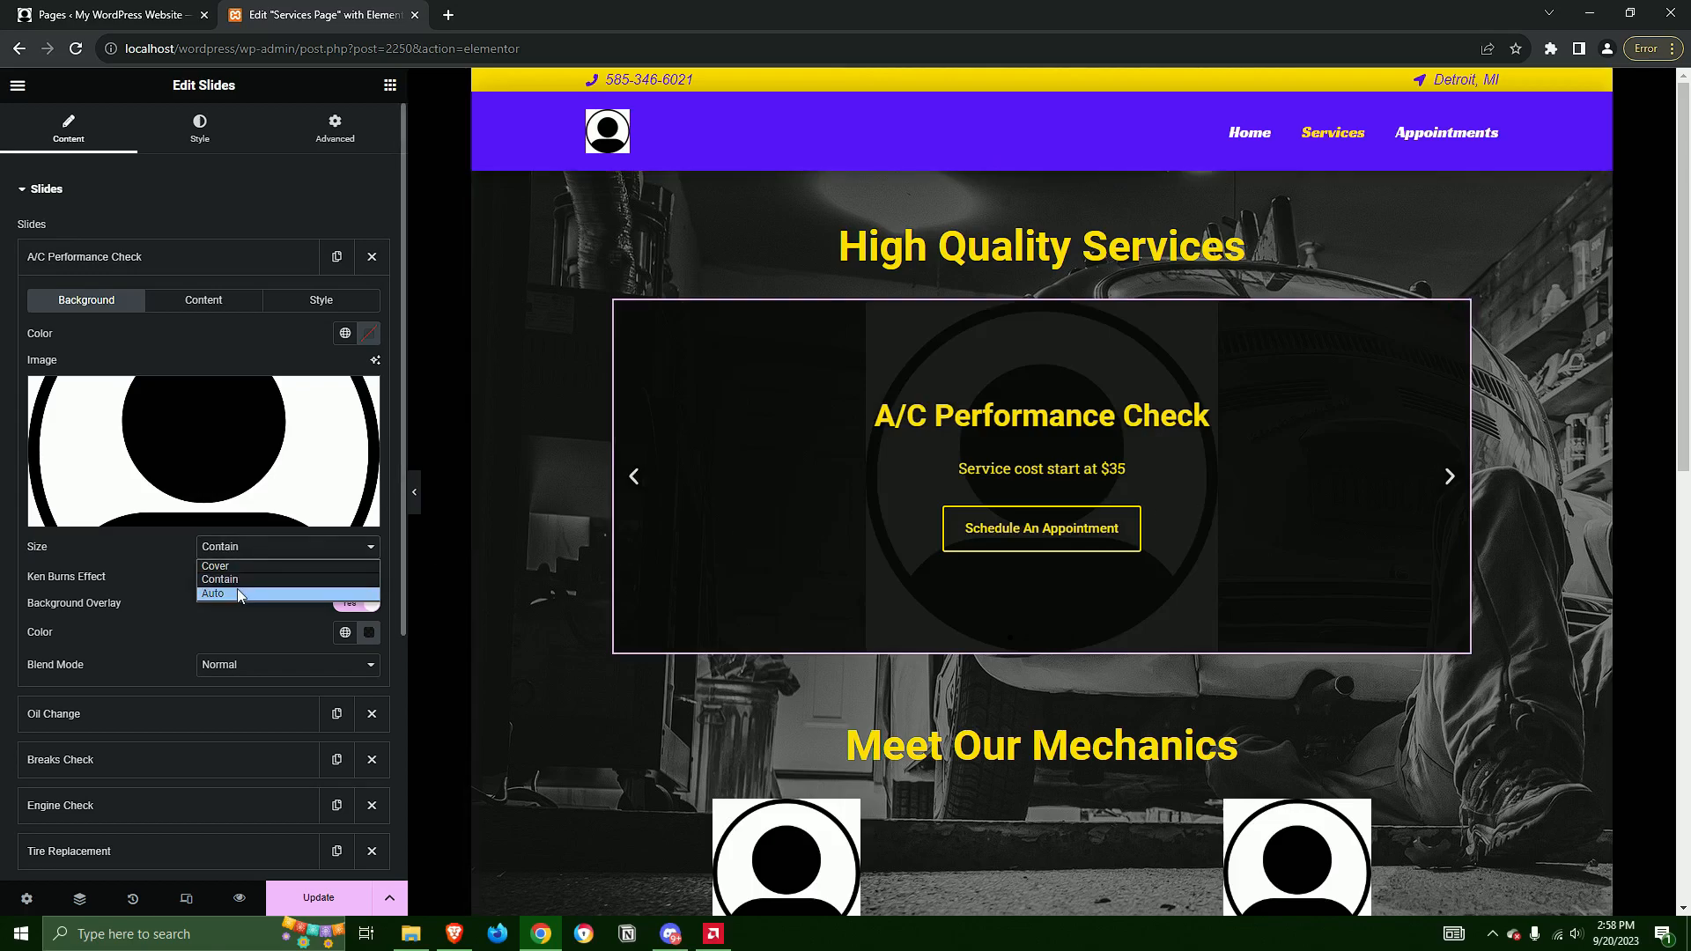
click(242, 573)
click(246, 554)
click(240, 568)
Replace the A/C Performance Check slide's background image with the car interior photo from the media library and preview that slide
click(211, 461)
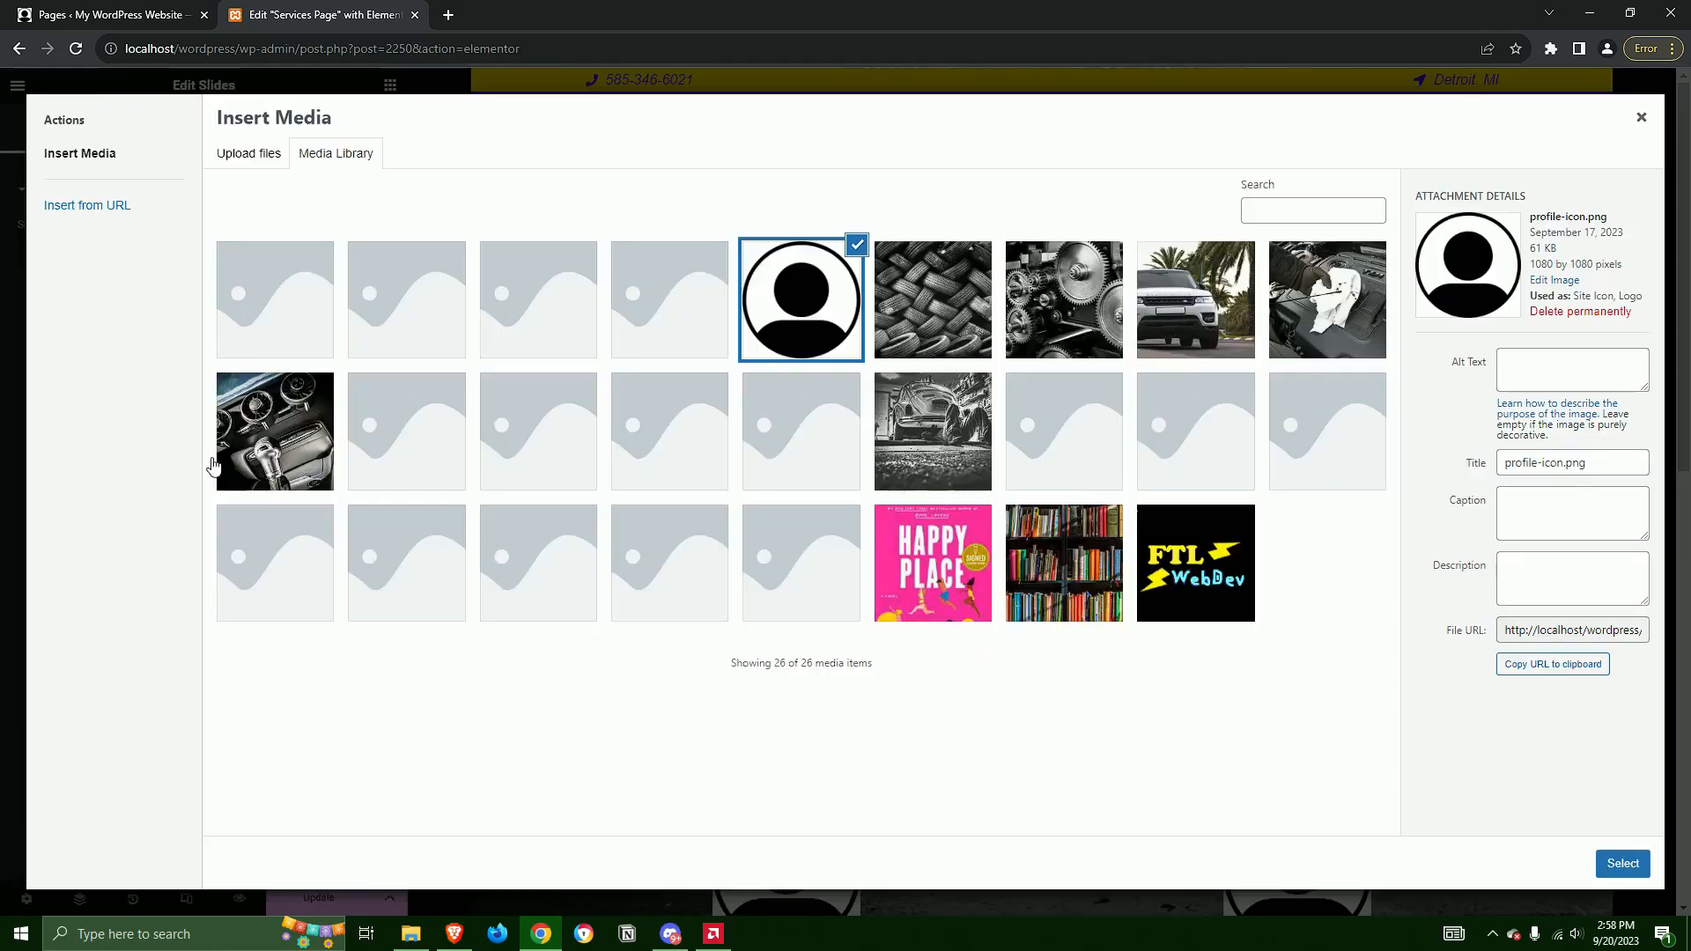
click(304, 438)
click(1623, 863)
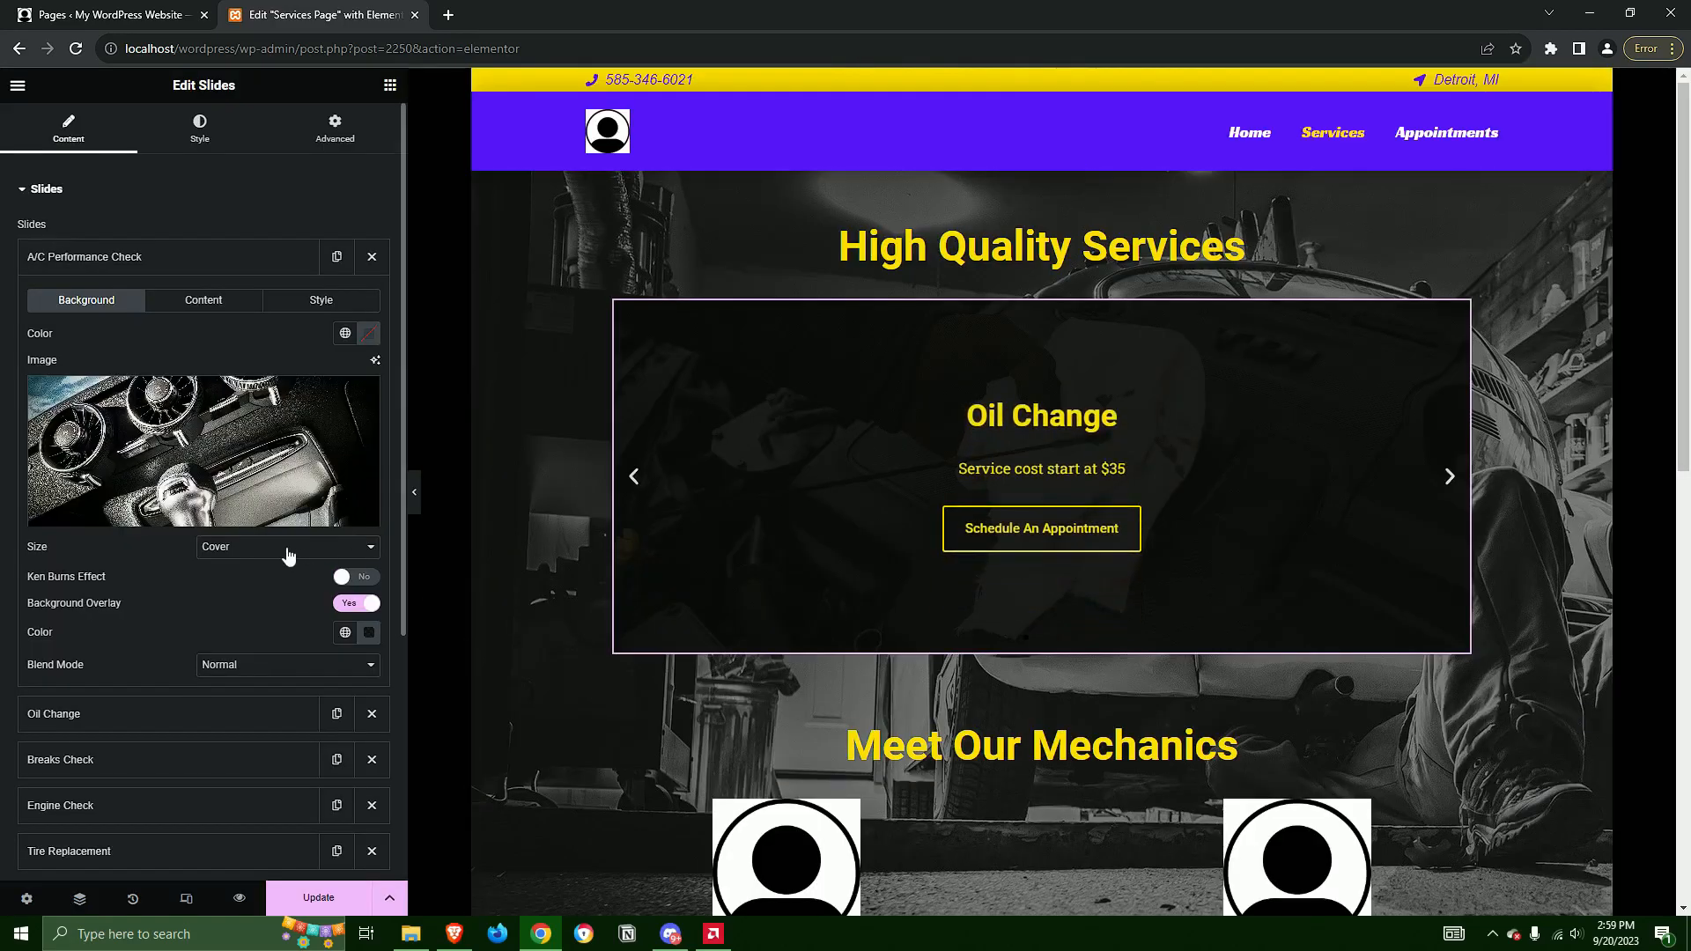
click(635, 478)
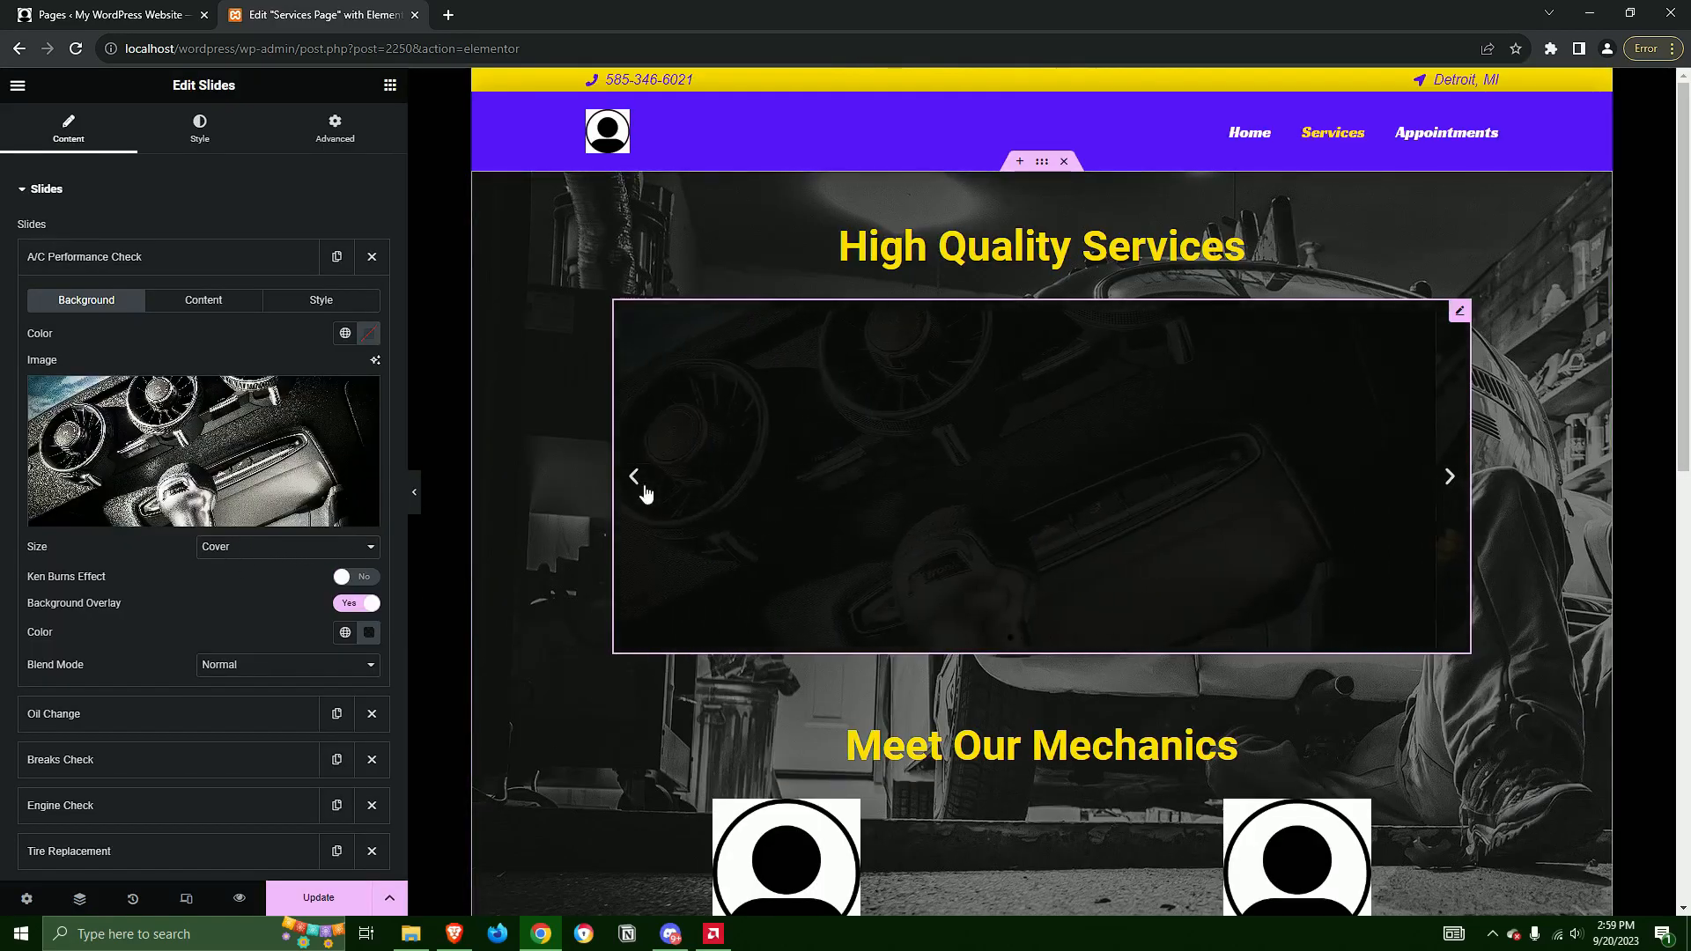
Try appending filler text to the A/C Performance Check slide's description and remove it again
click(232, 310)
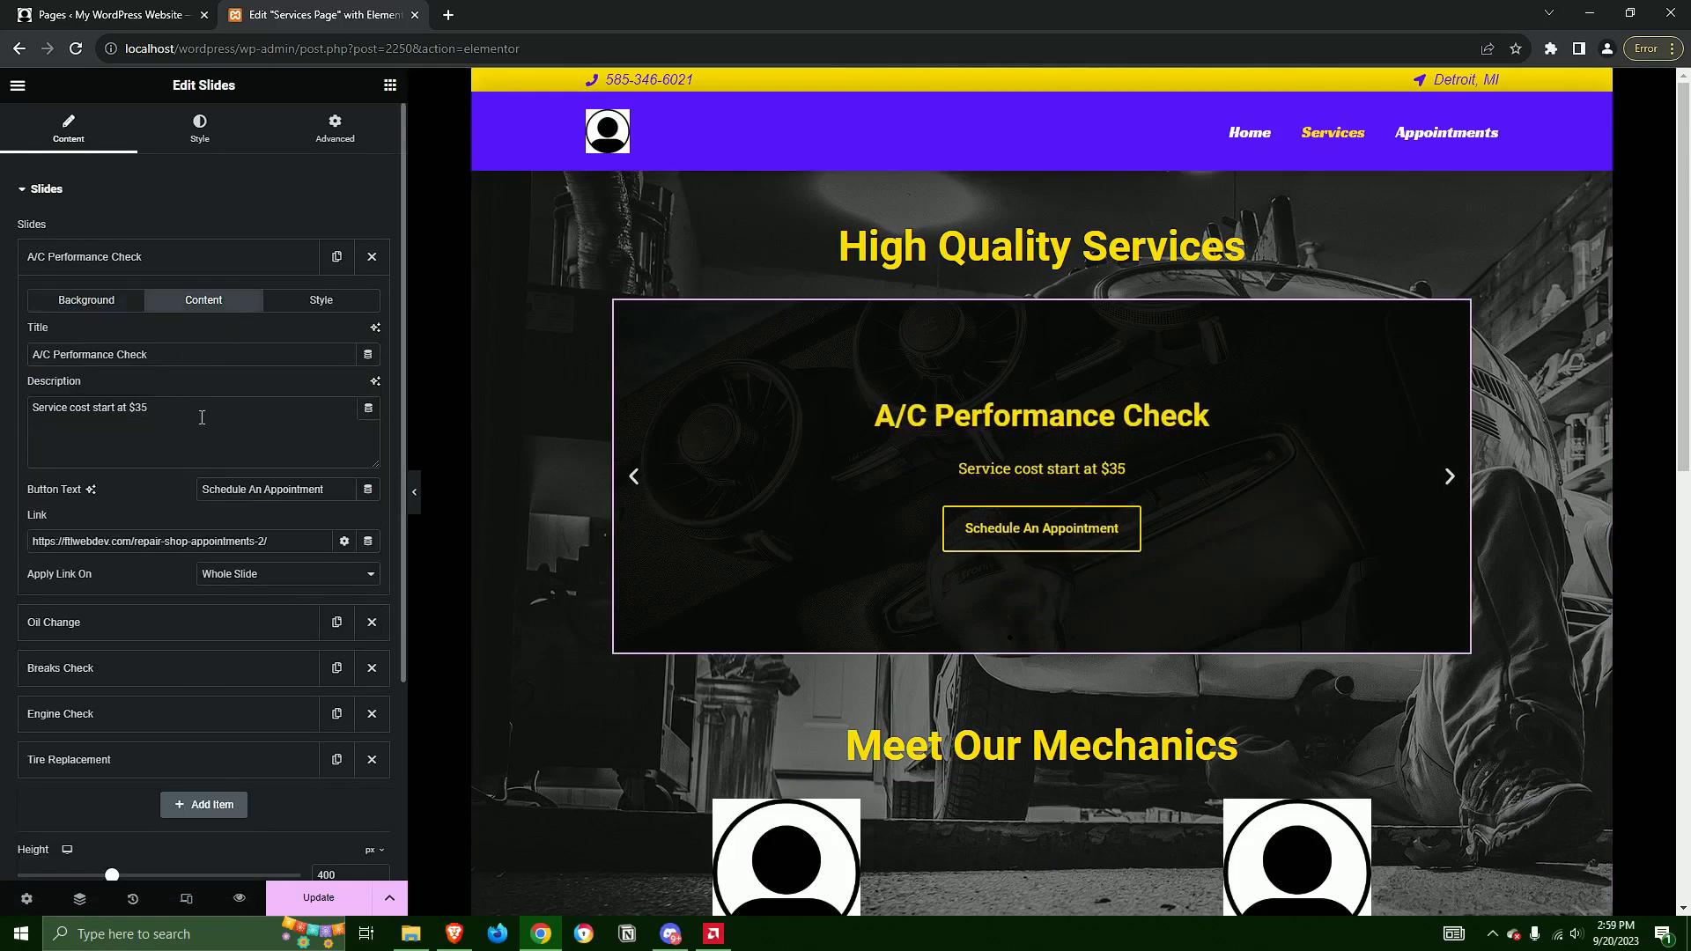
text(fasdfdfa)
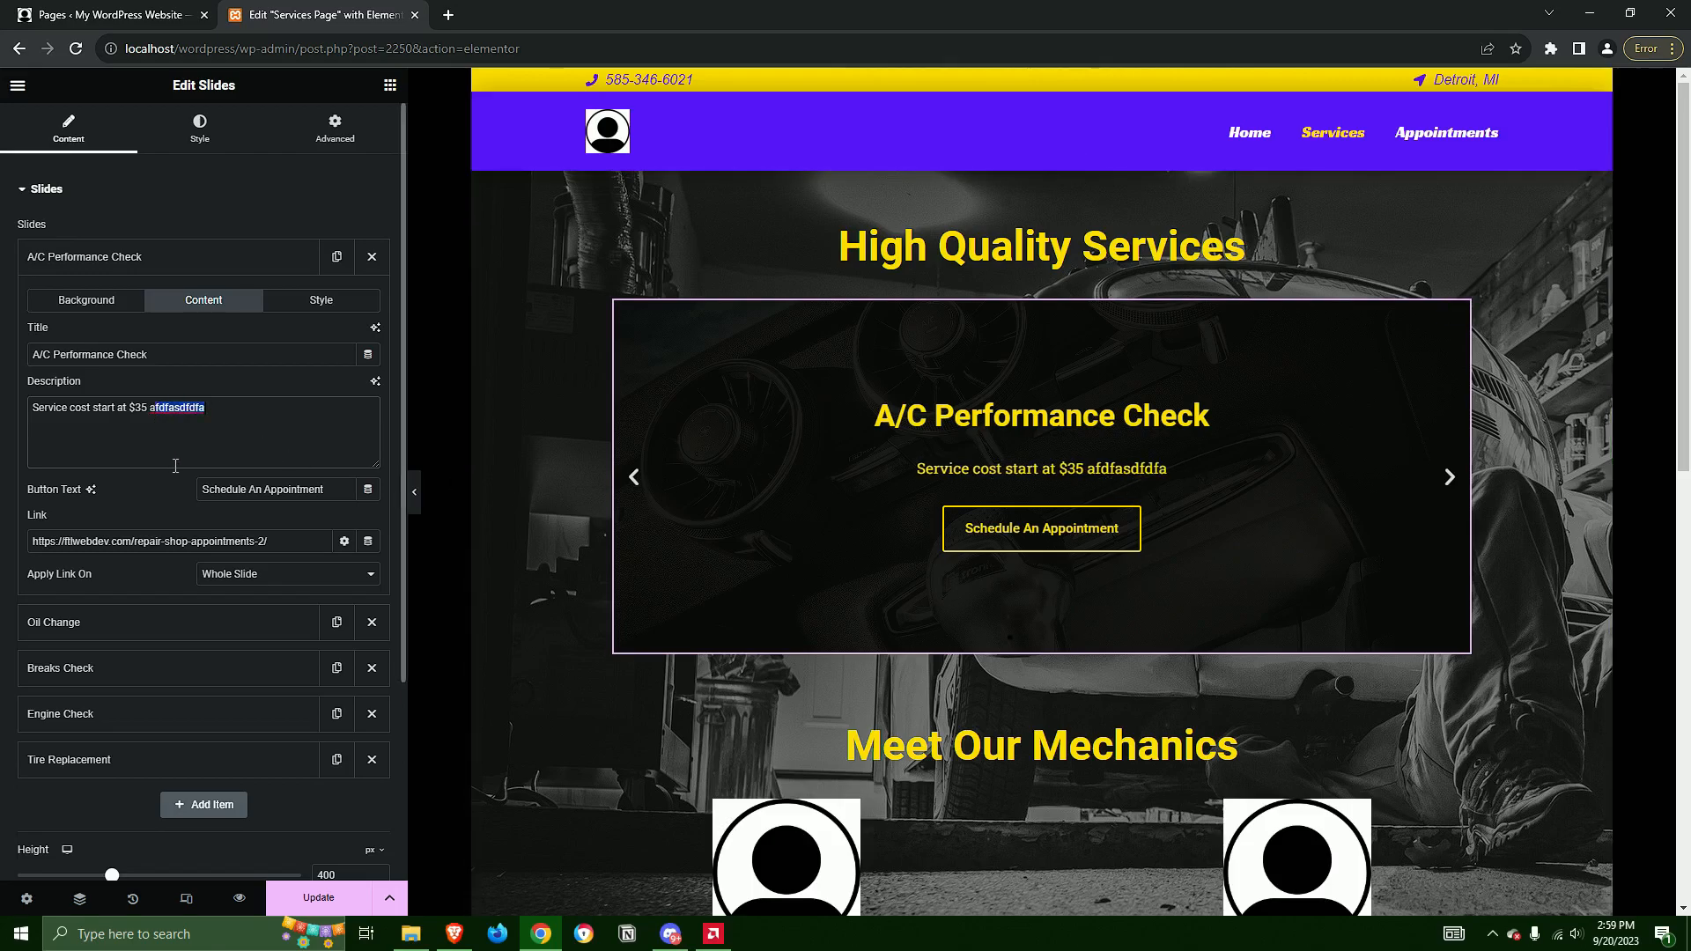
key(BackSpace)
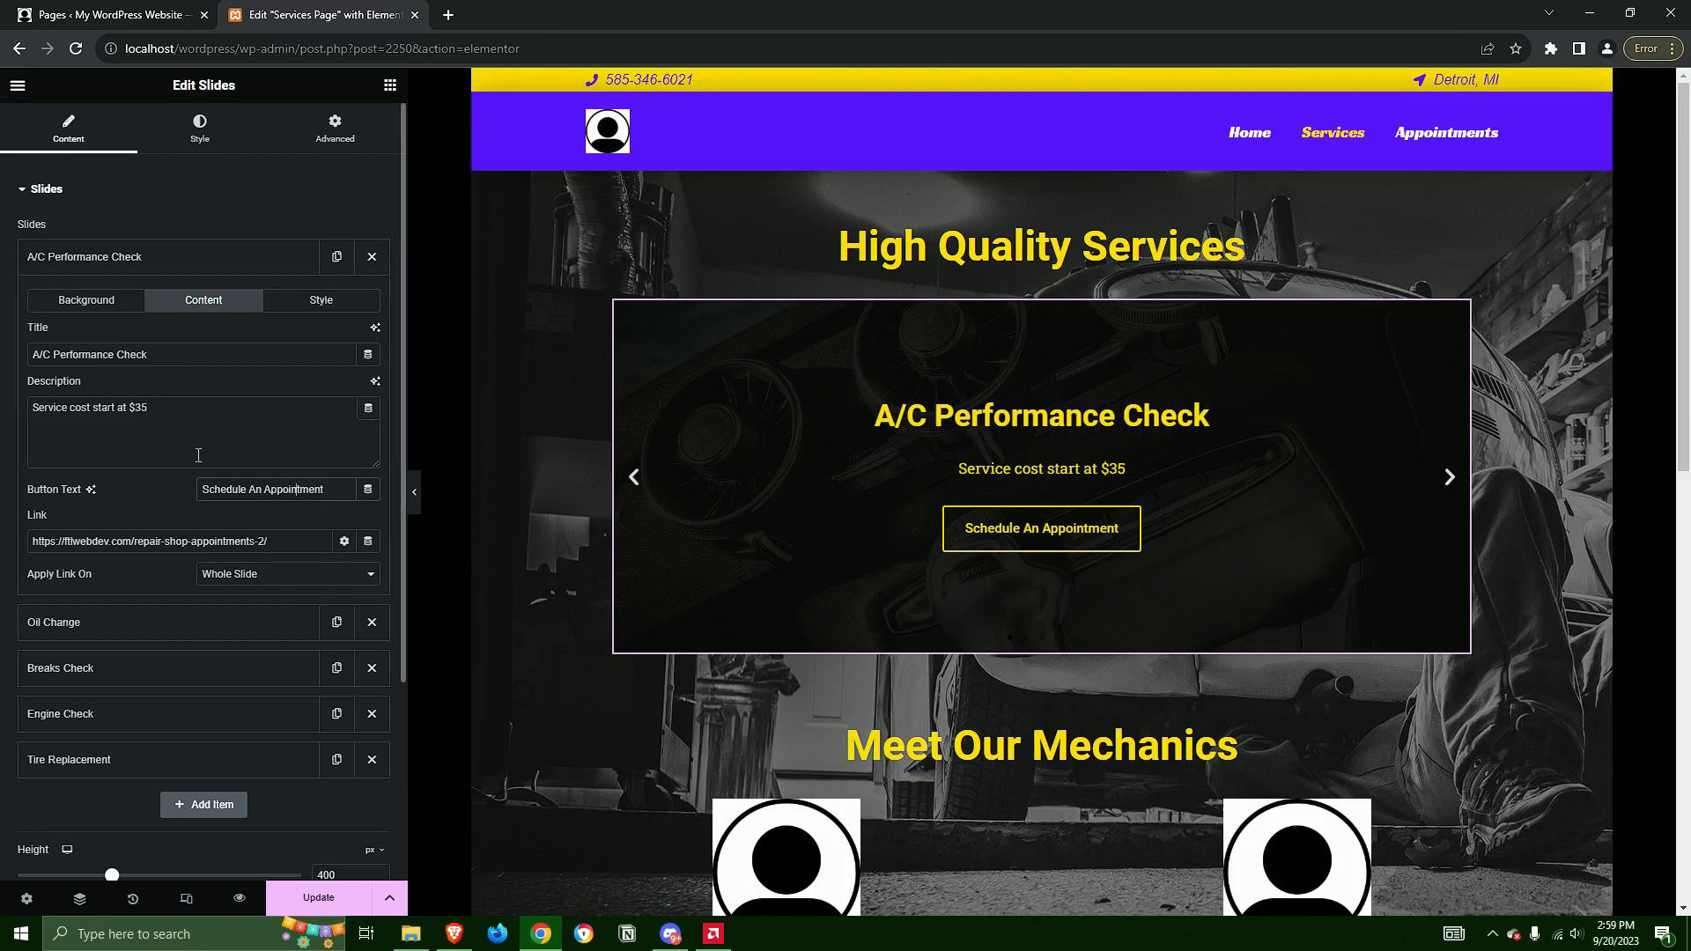
click(81, 258)
click(81, 258)
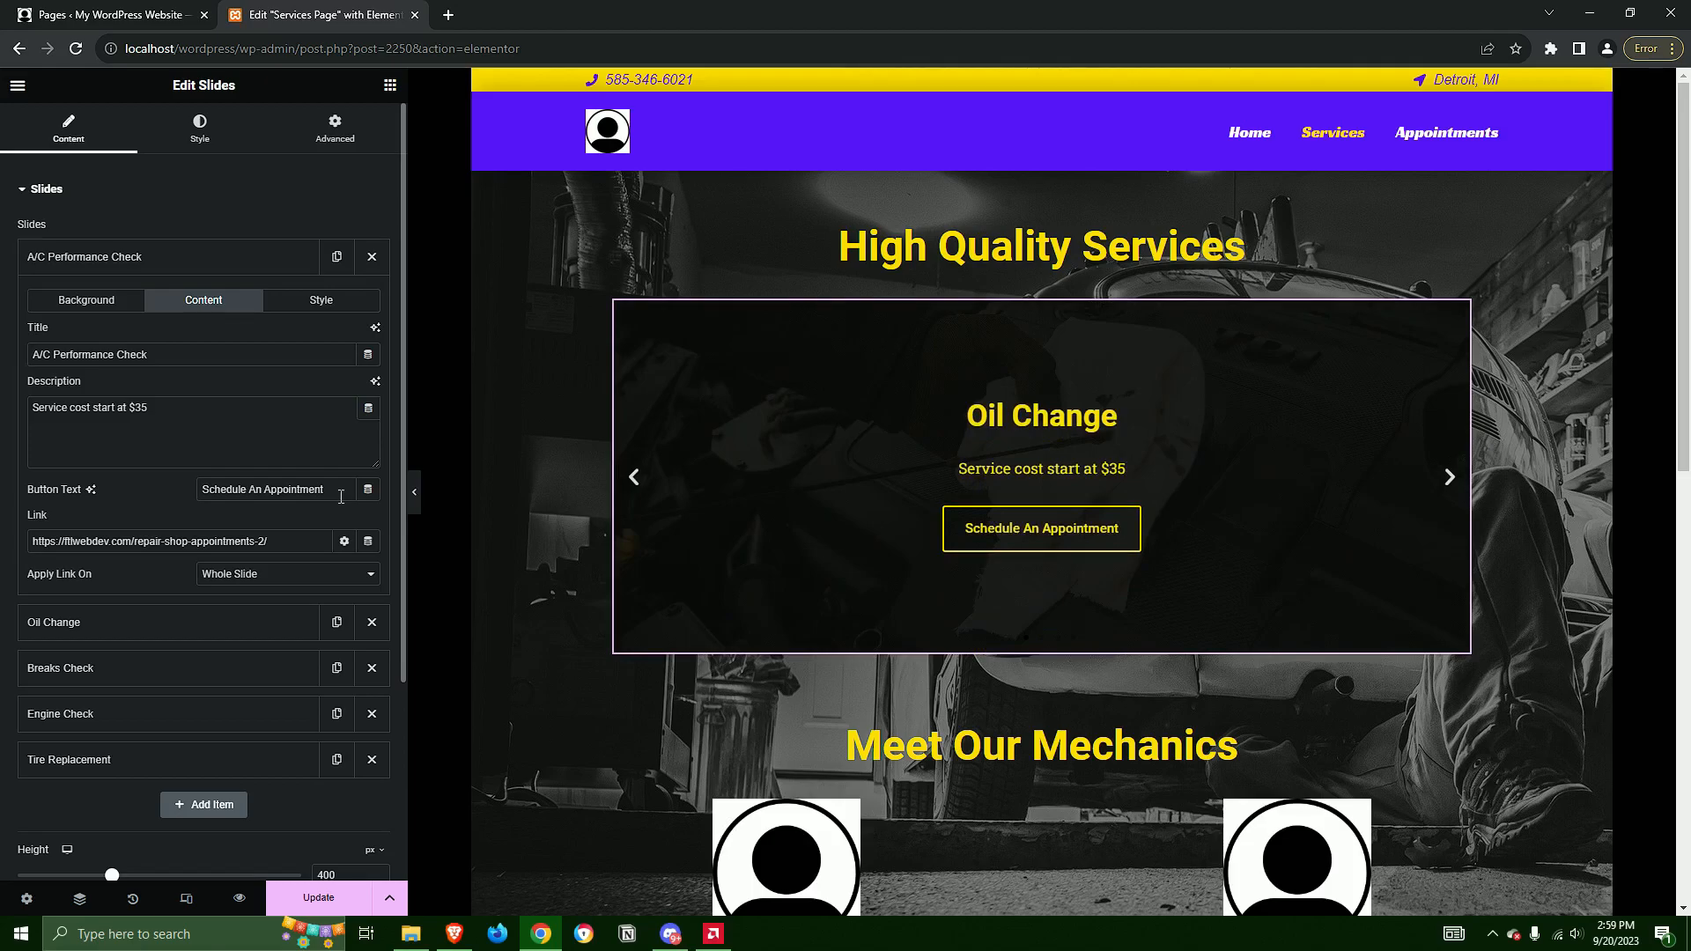
Clear the A/C Performance Check slide's link address and replace it with the Internal URL dynamic tag
triple_click(264, 542)
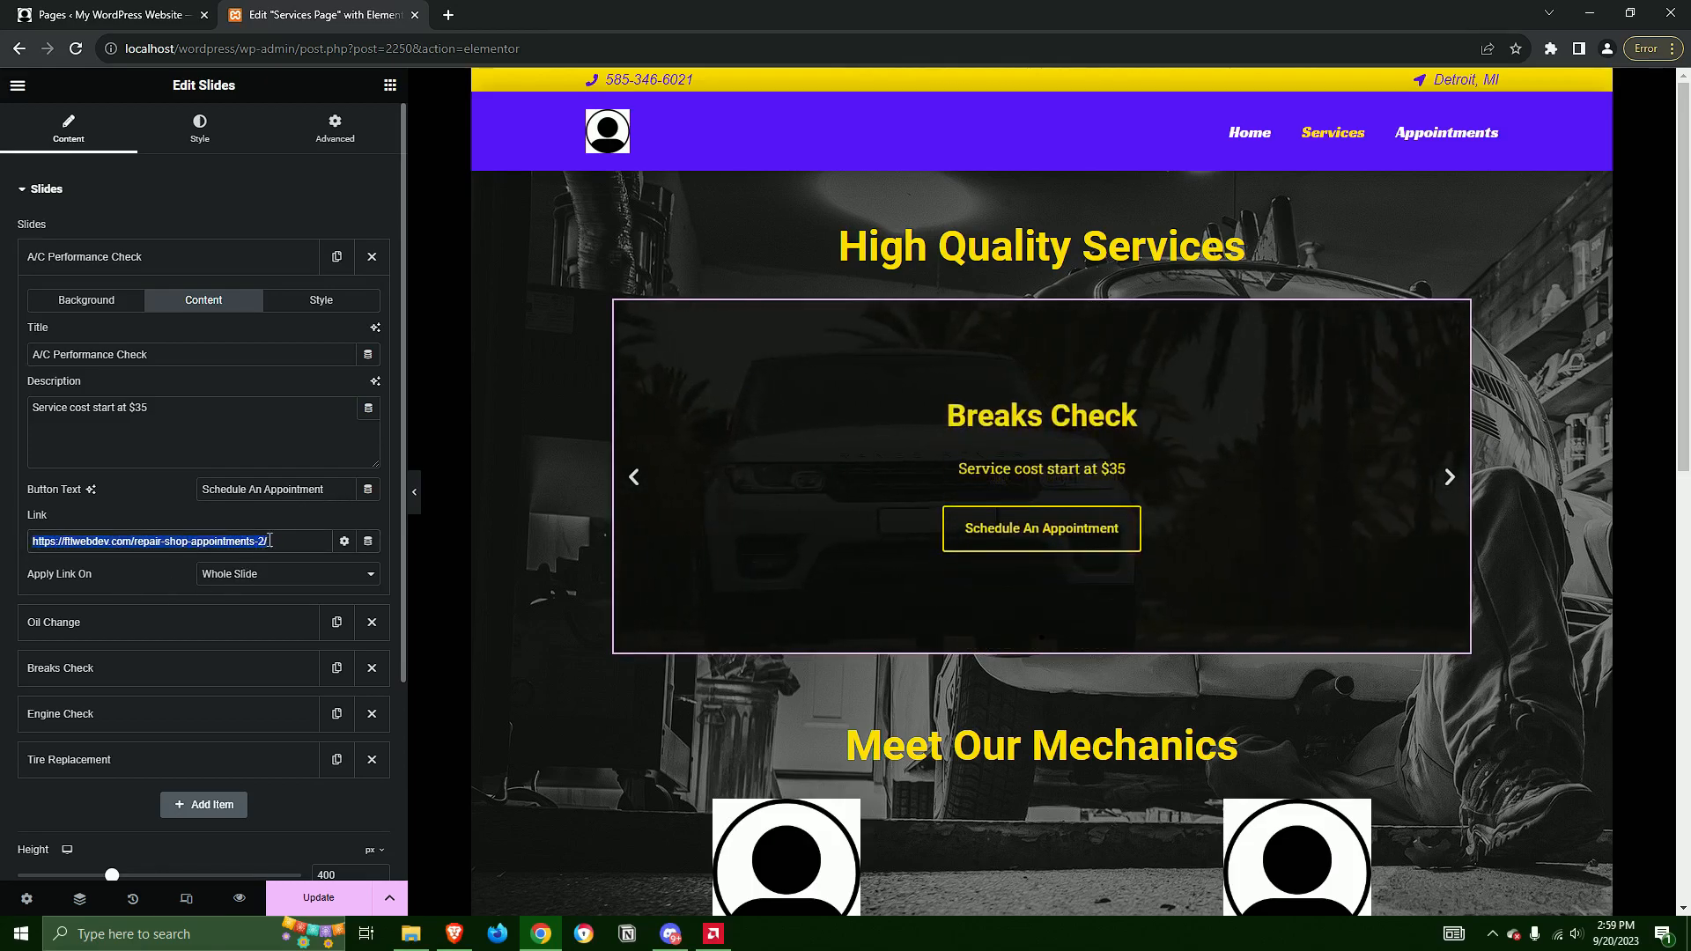
click(80, 272)
click(93, 264)
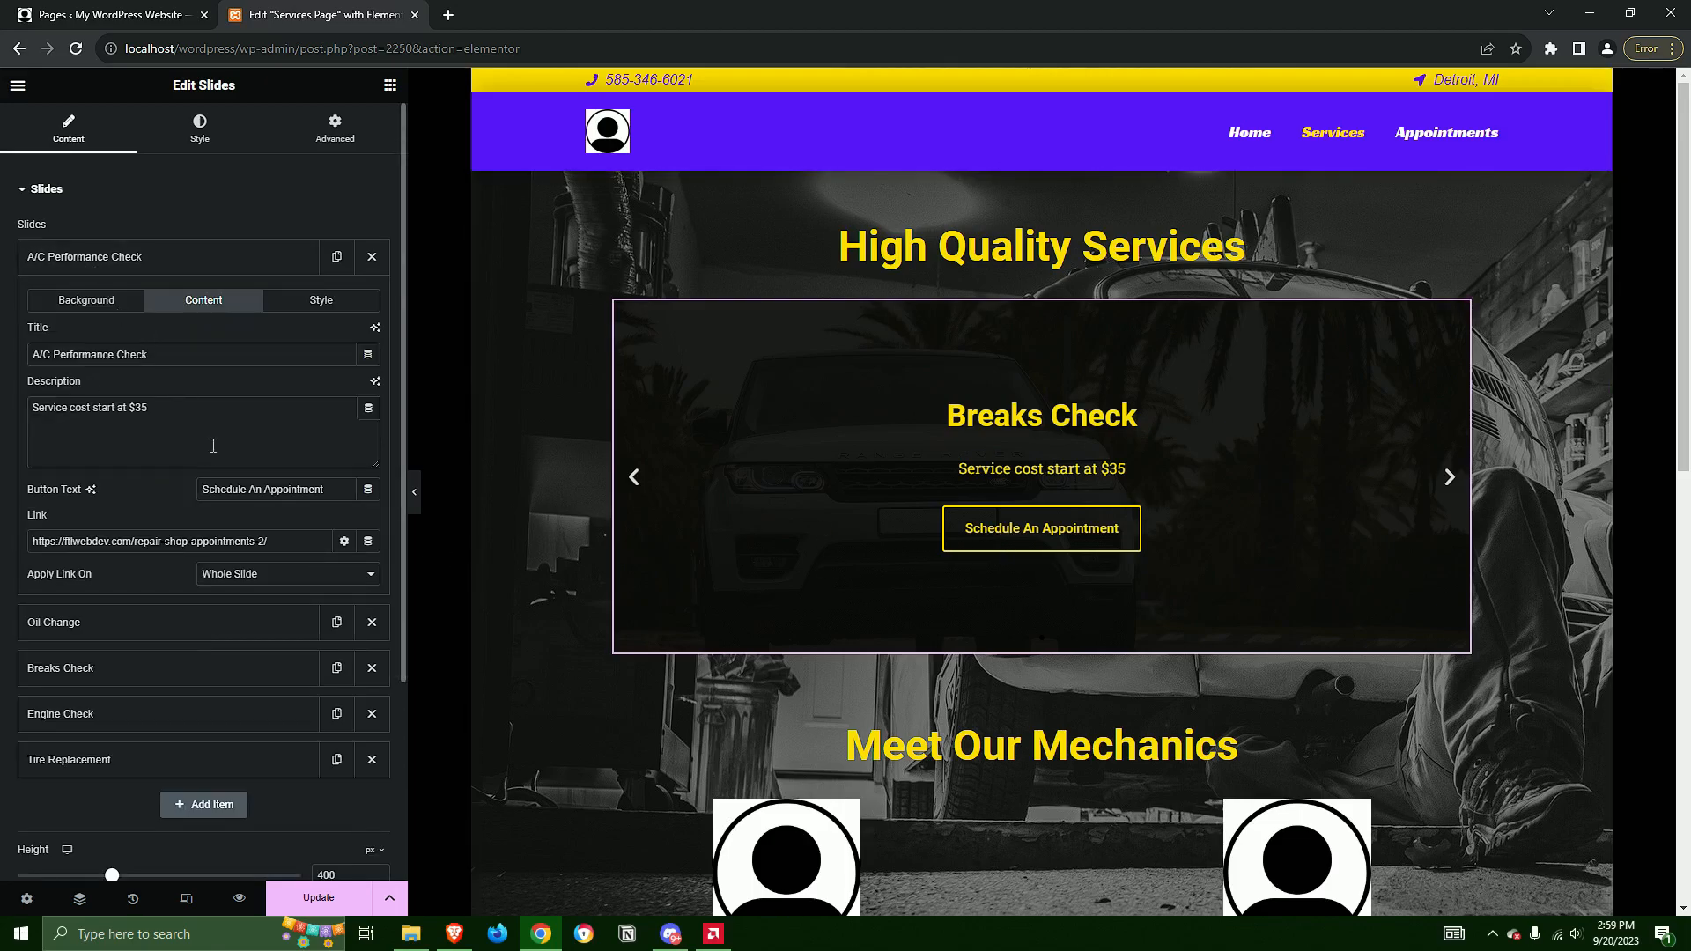
drag(281, 532, 4, 532)
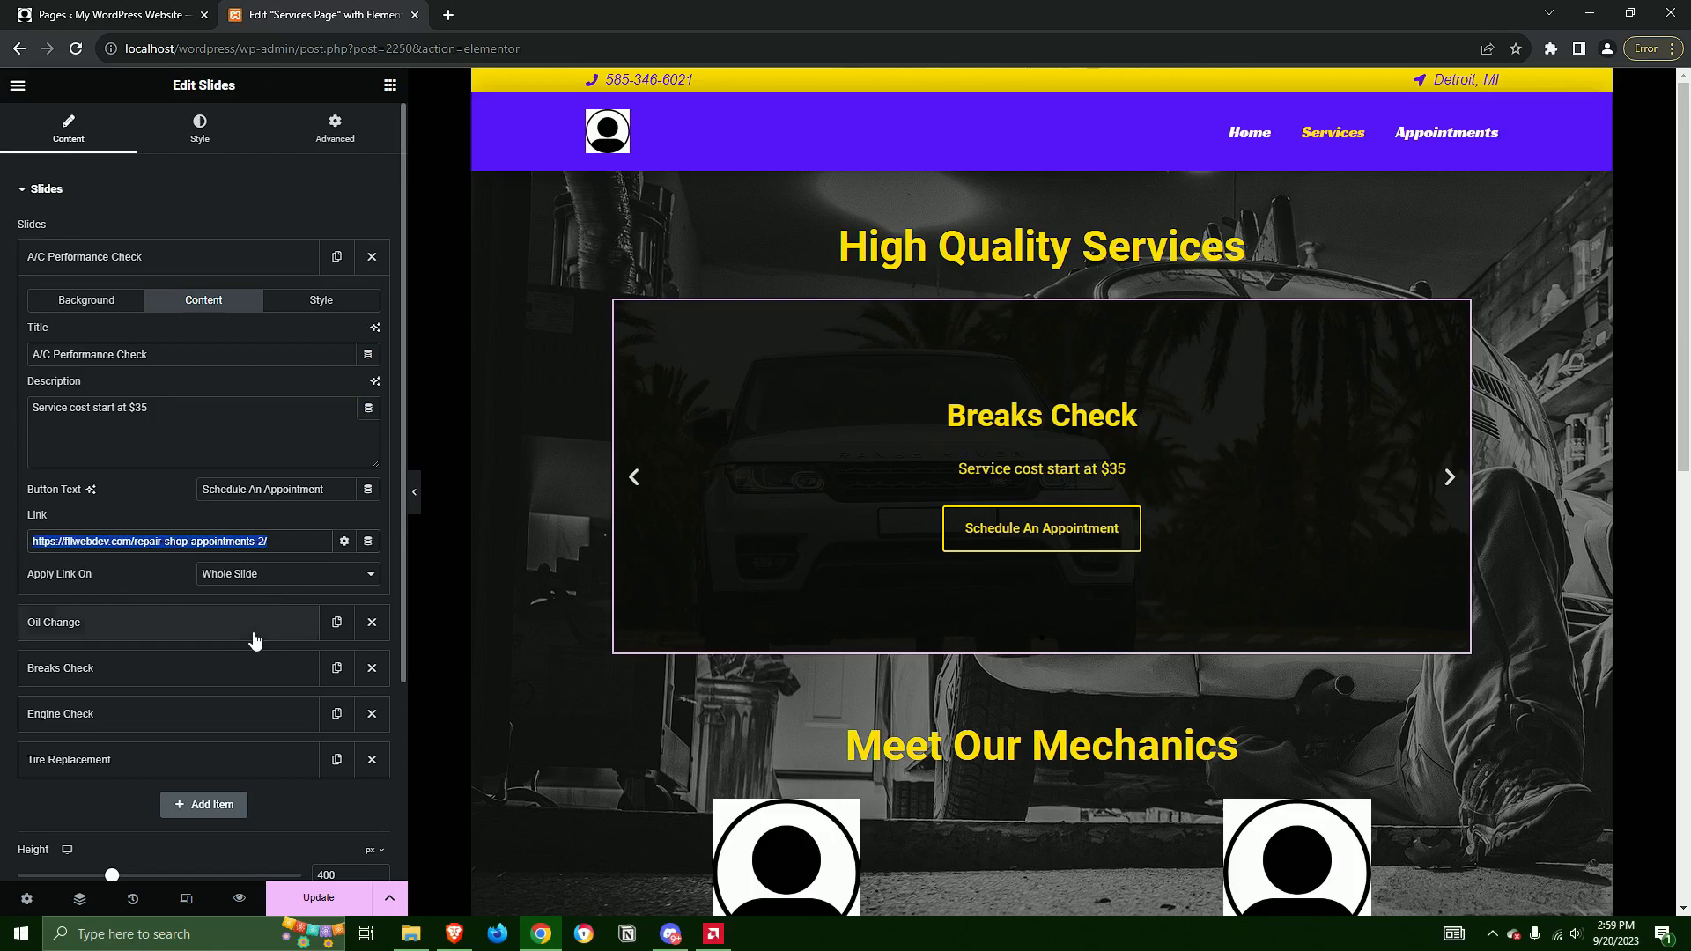
key(BackSpace)
click(368, 542)
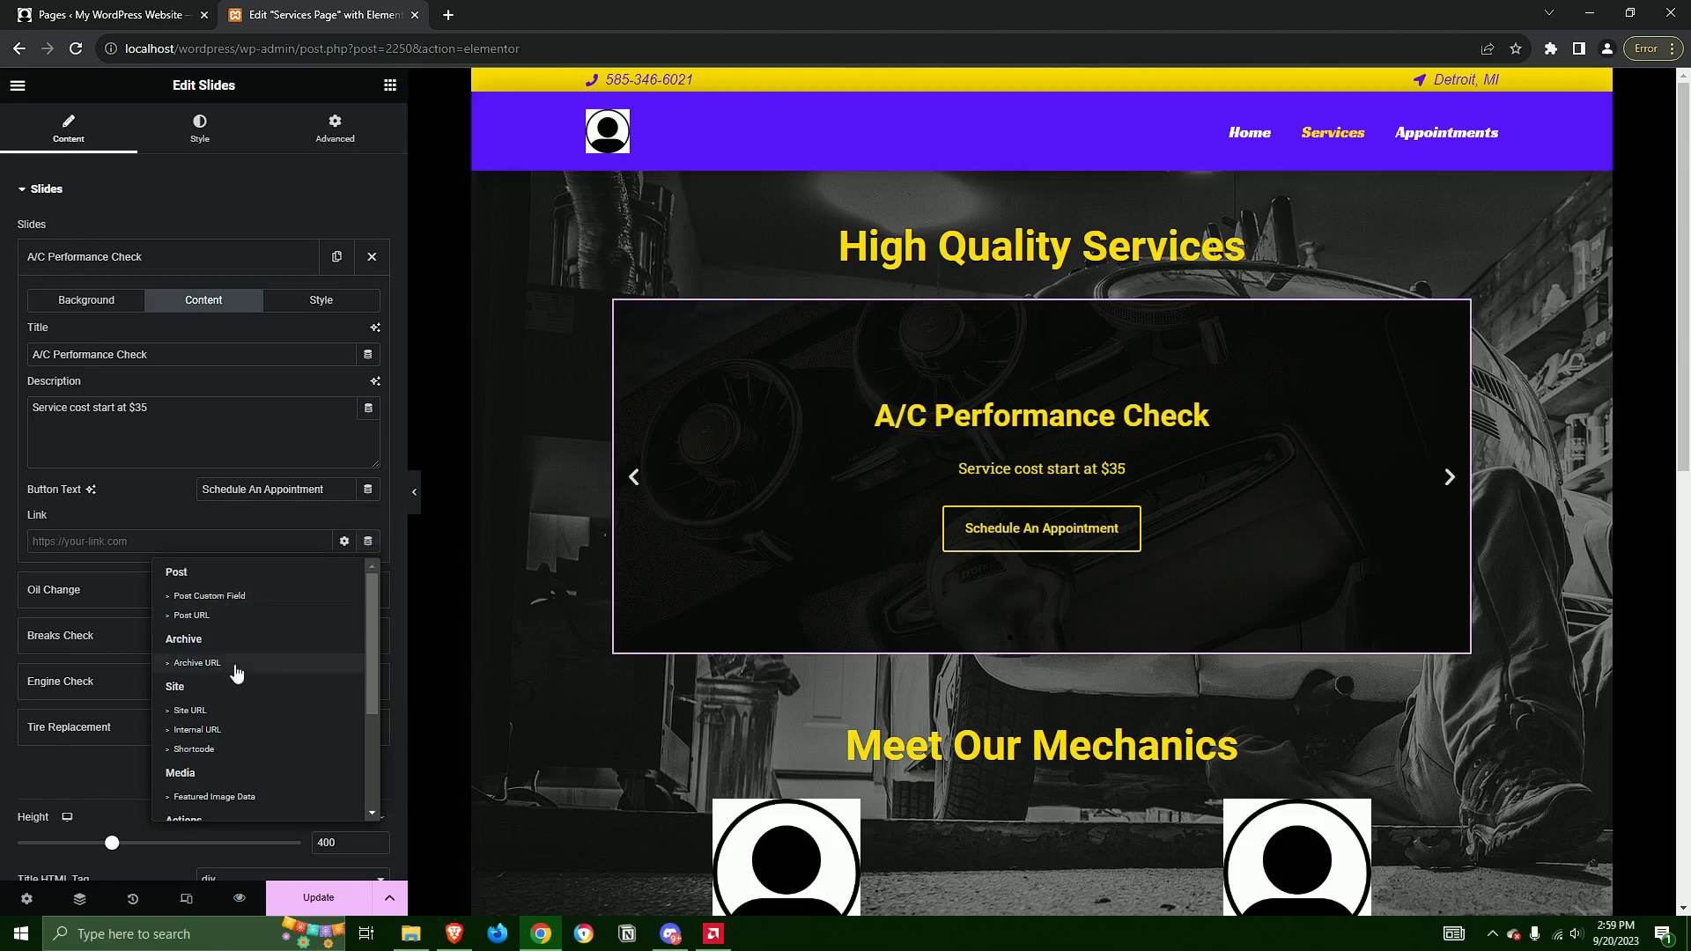
click(204, 731)
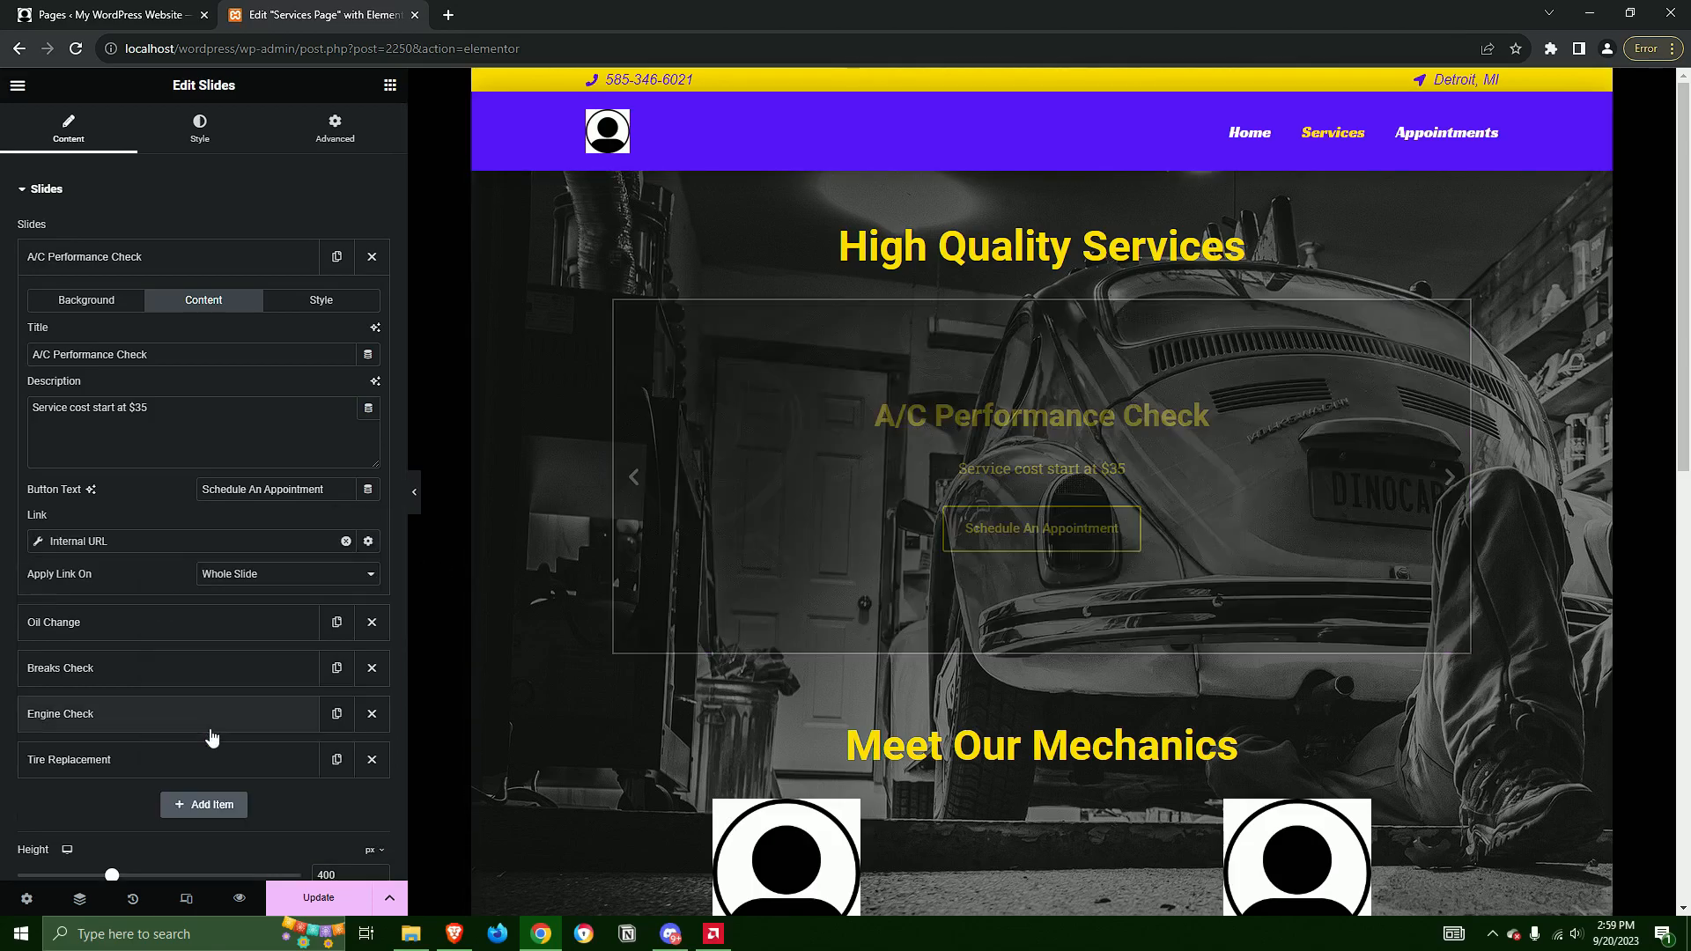
Point the A/C Performance Check slide's internal link to Content of the site, Appointments Page, and collapse the slide's settings
click(103, 551)
click(188, 622)
click(163, 641)
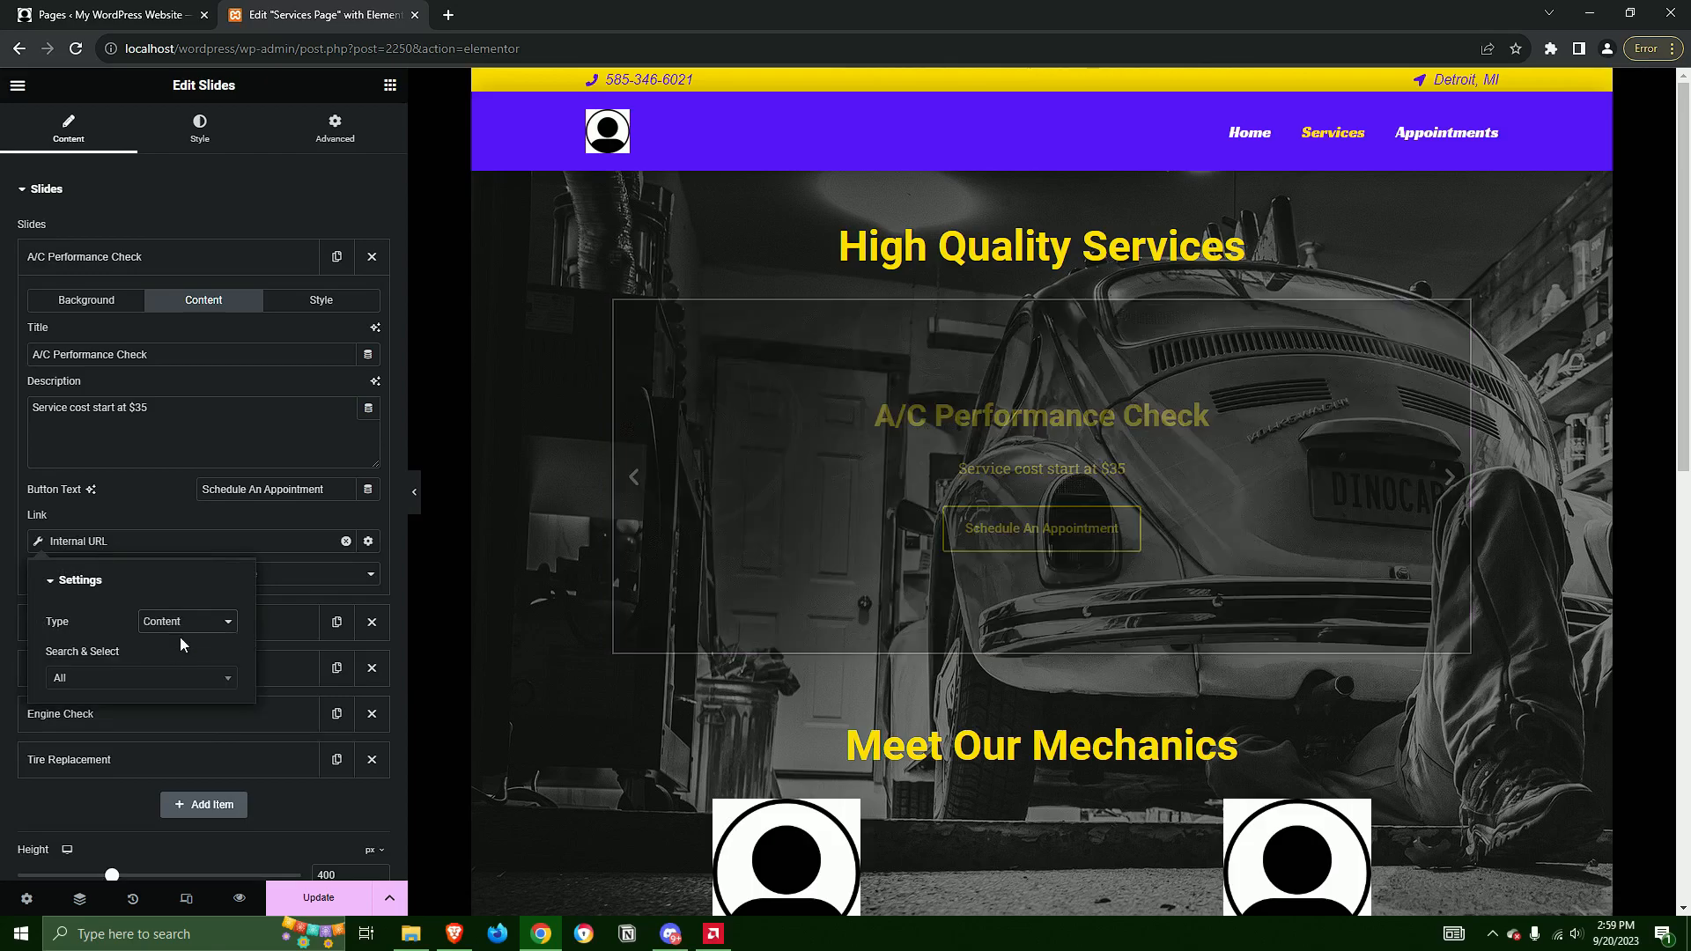
click(132, 680)
text(appo)
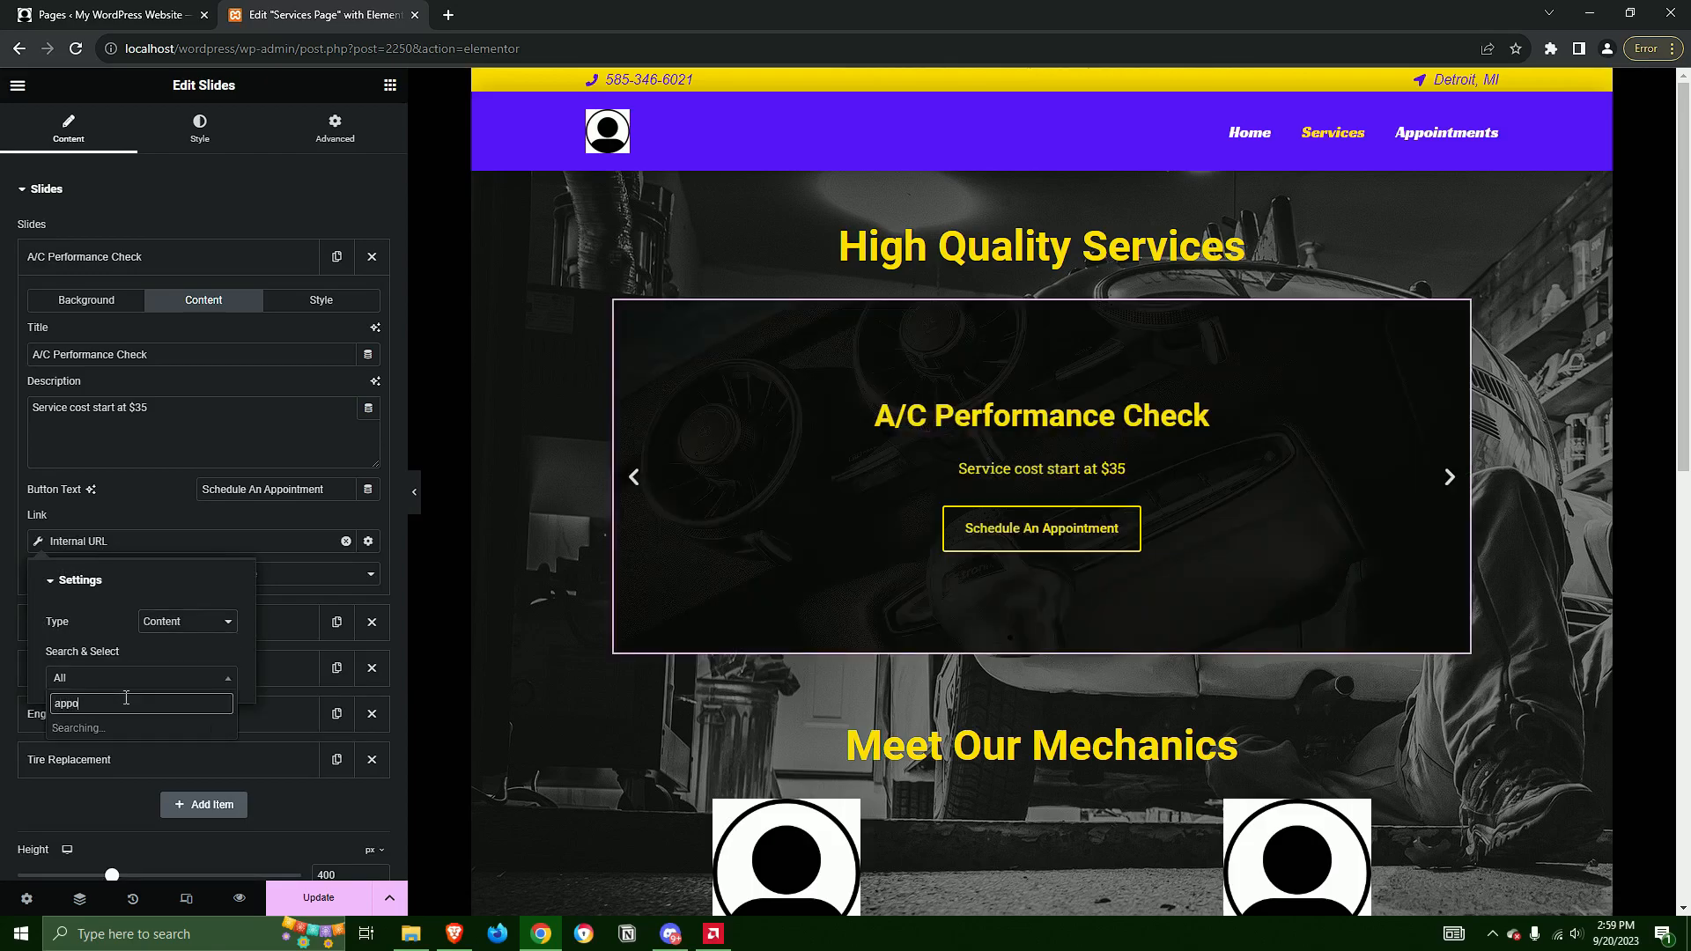
text(in)
click(134, 728)
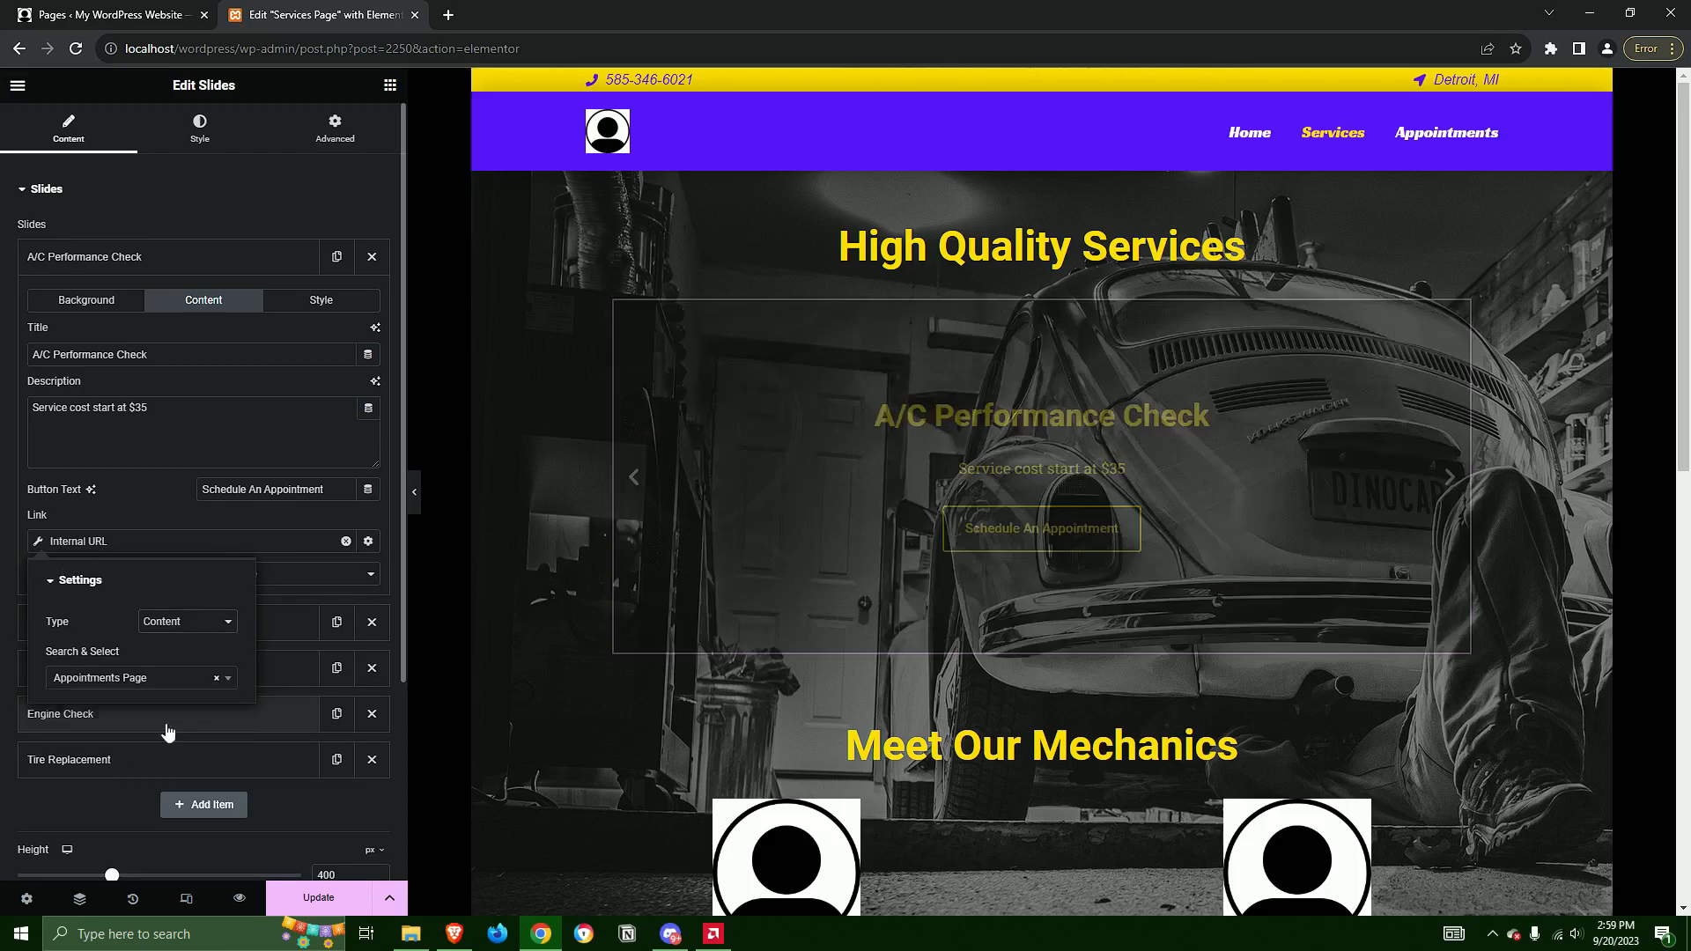
click(304, 545)
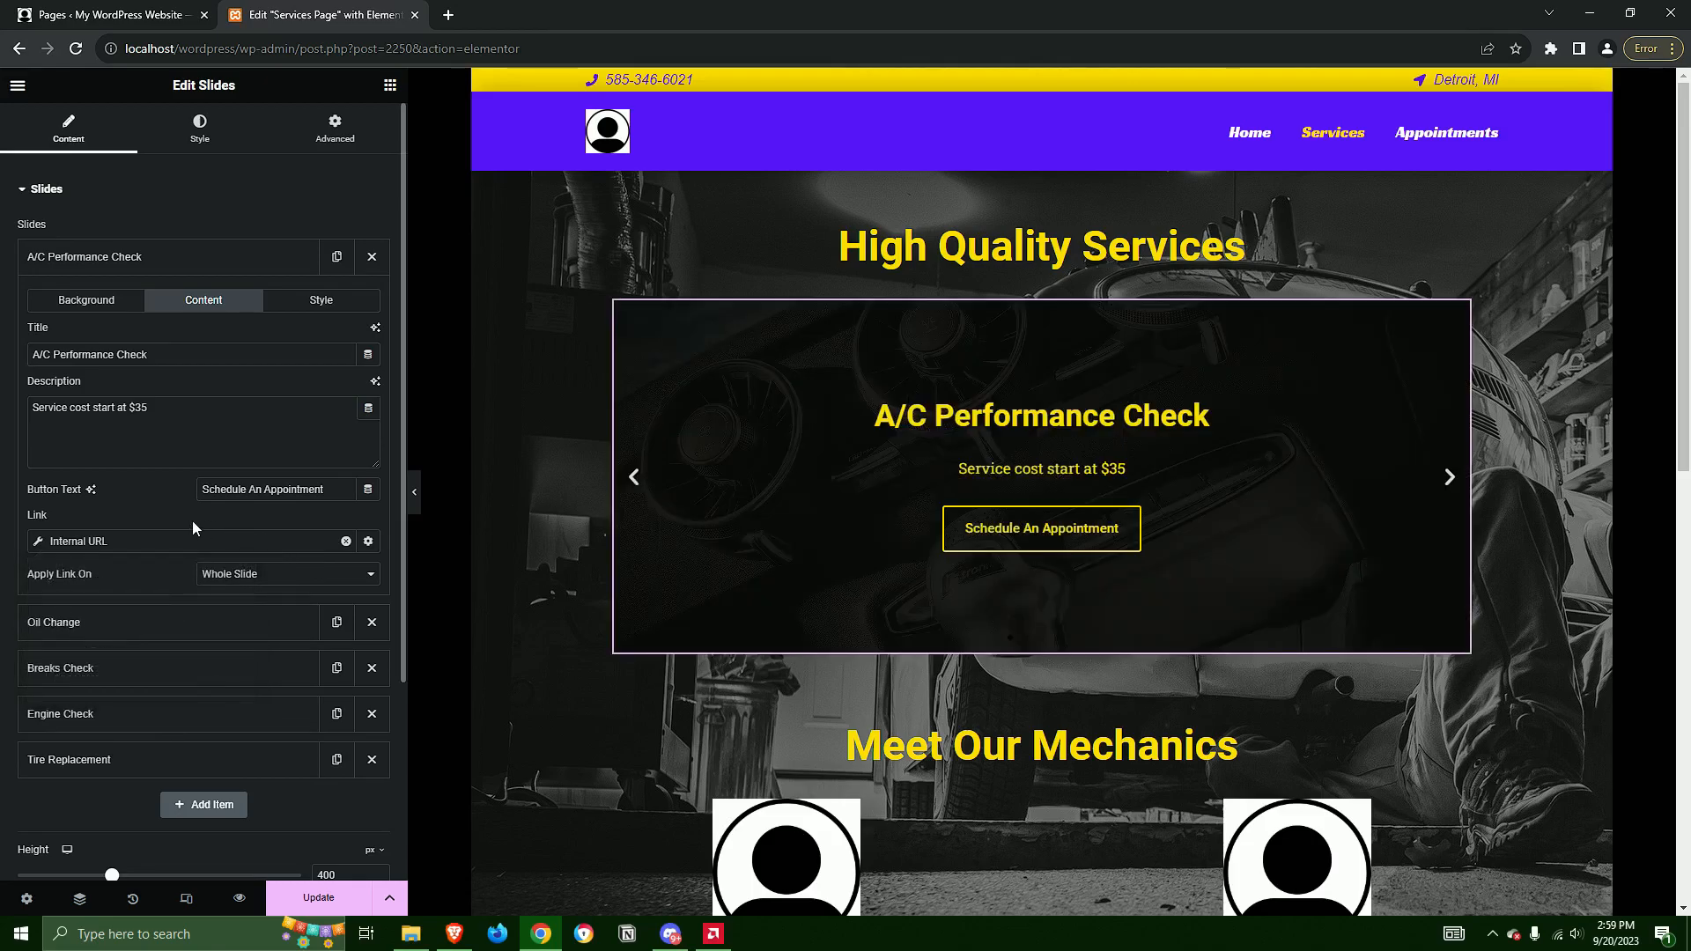
click(106, 259)
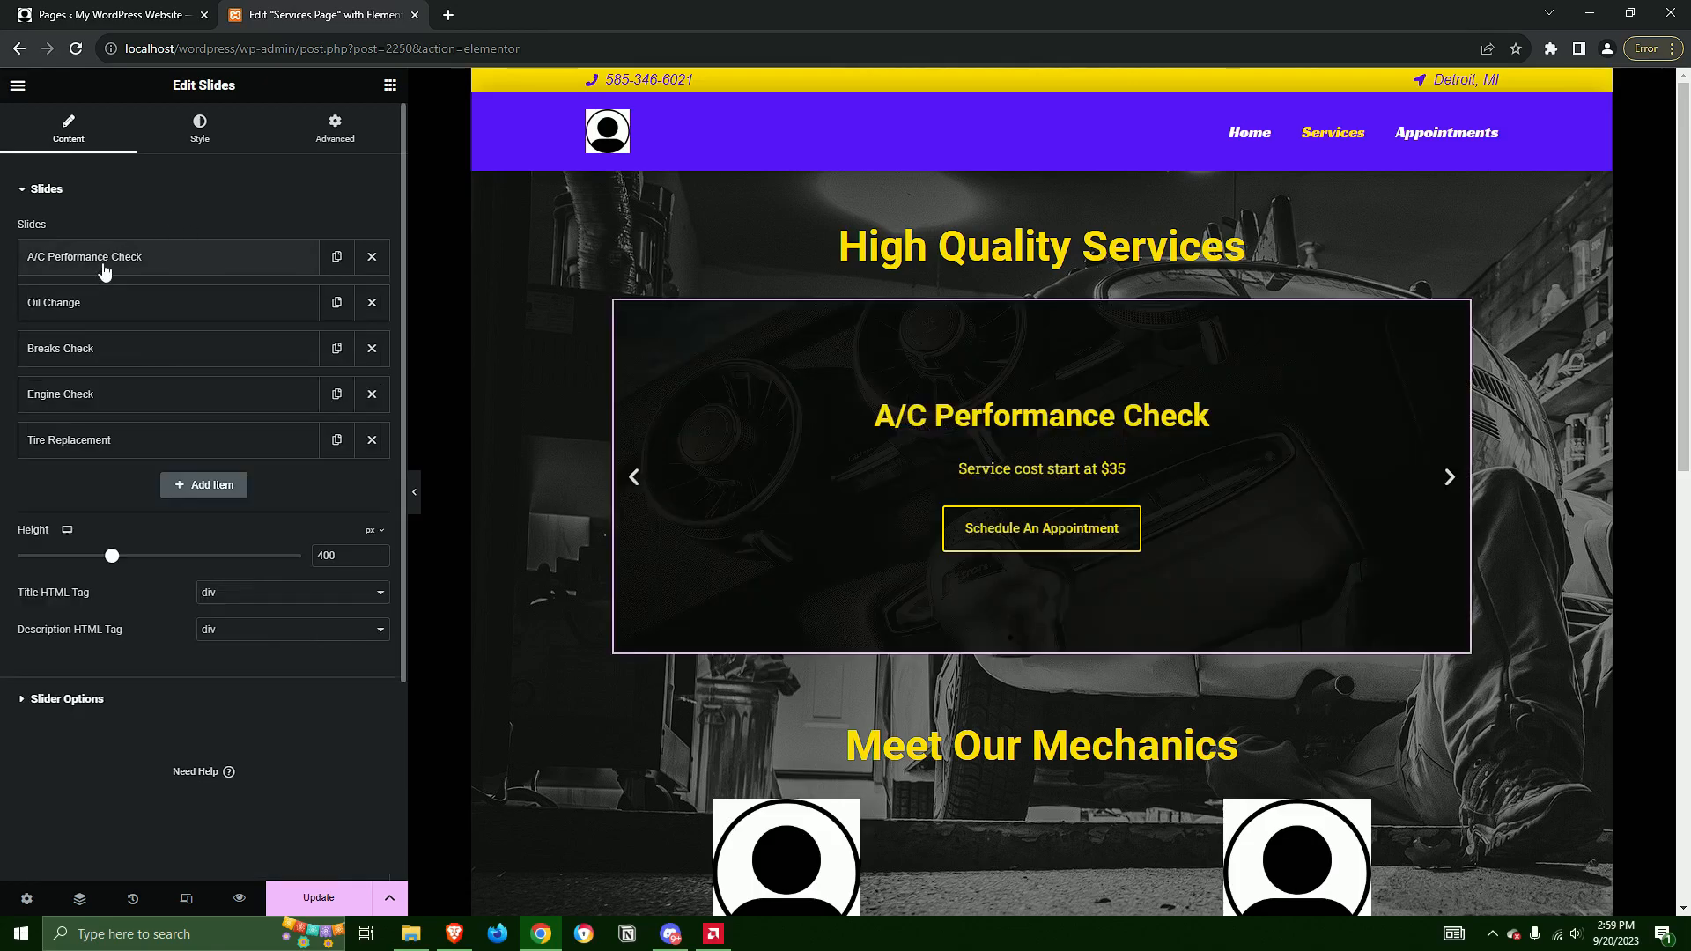
Link the Oil Change slide to the Appointments Page using the Internal URL dynamic tag with type Content, and collapse its settings
click(193, 308)
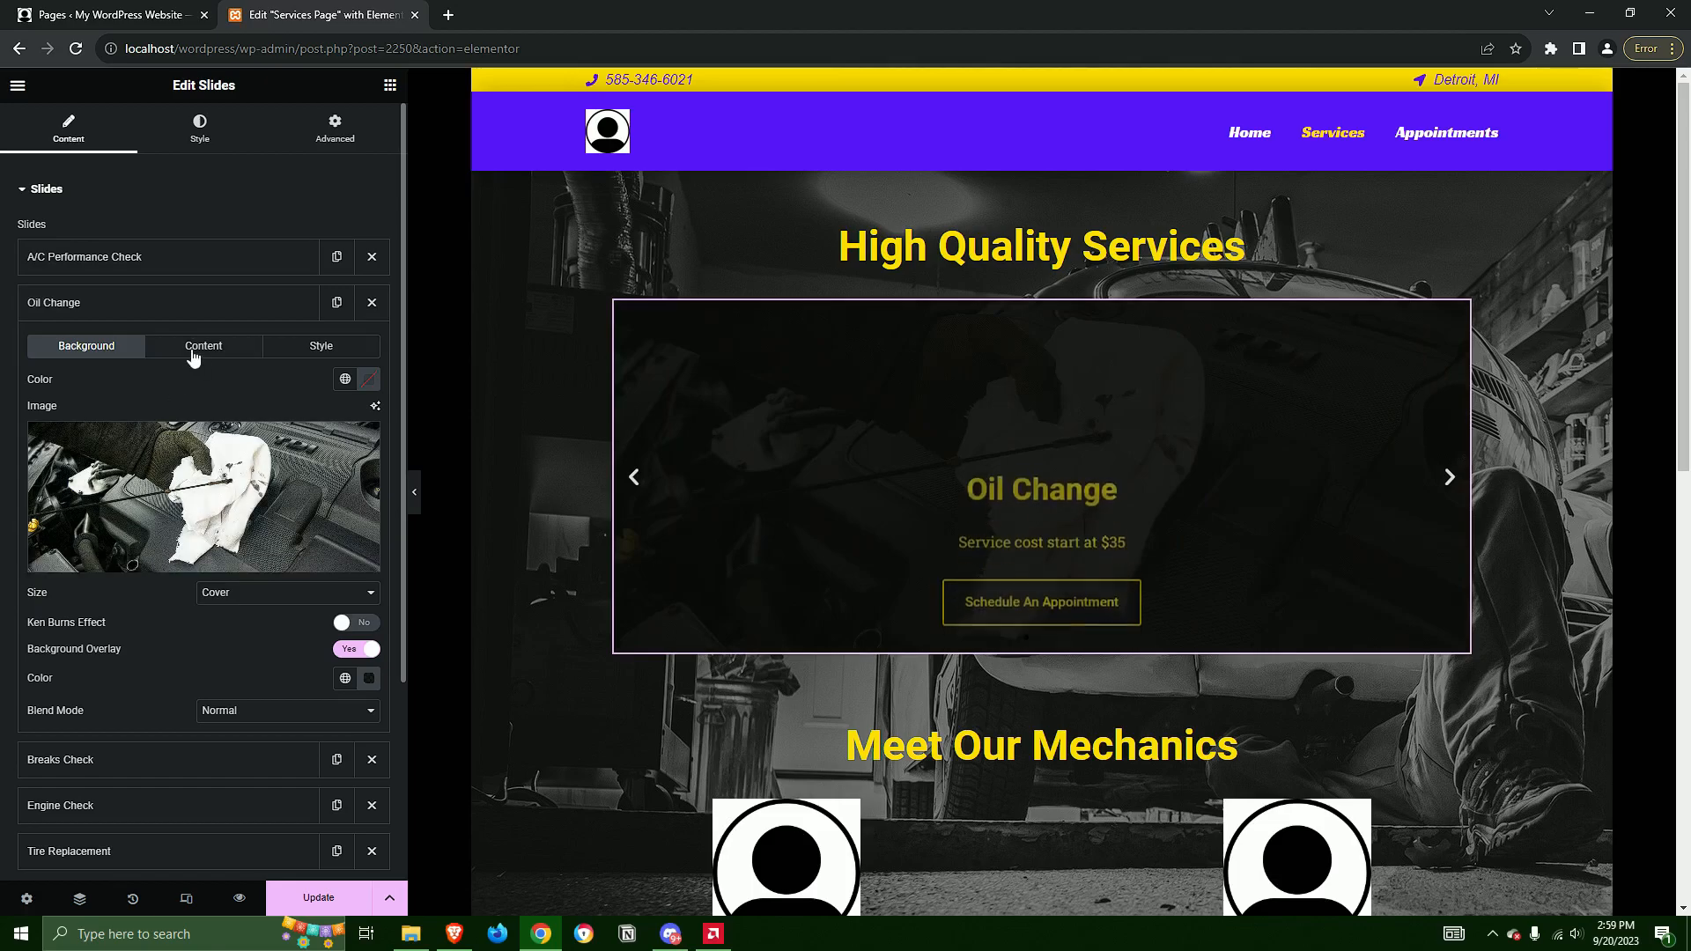
click(197, 348)
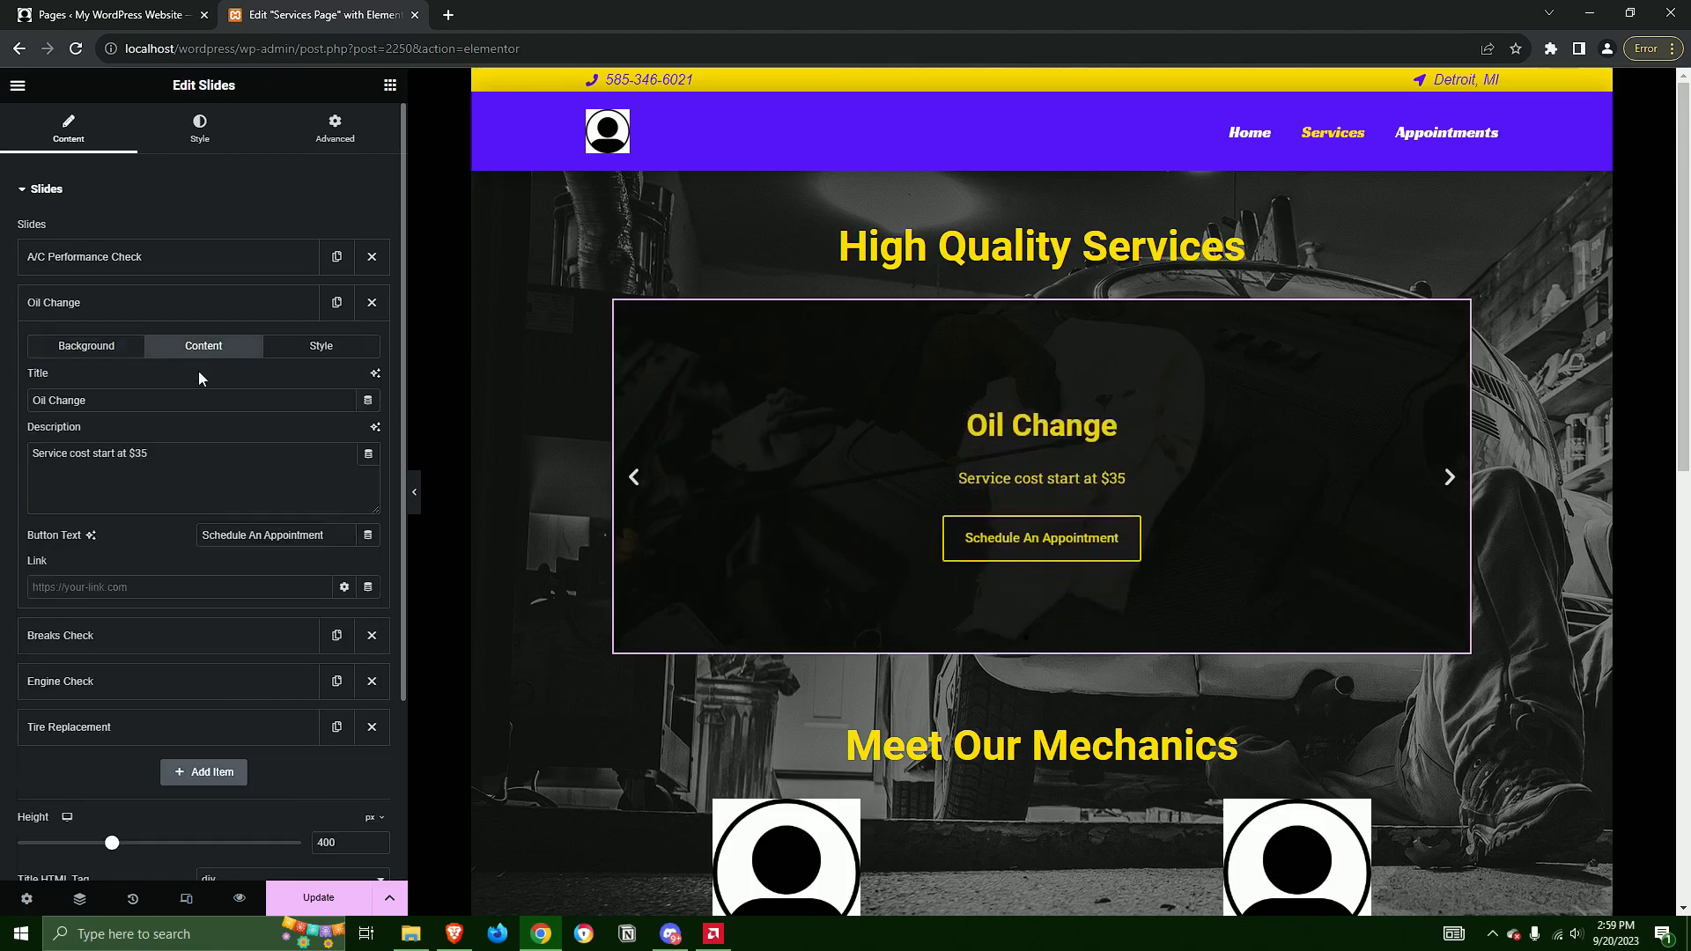
click(368, 586)
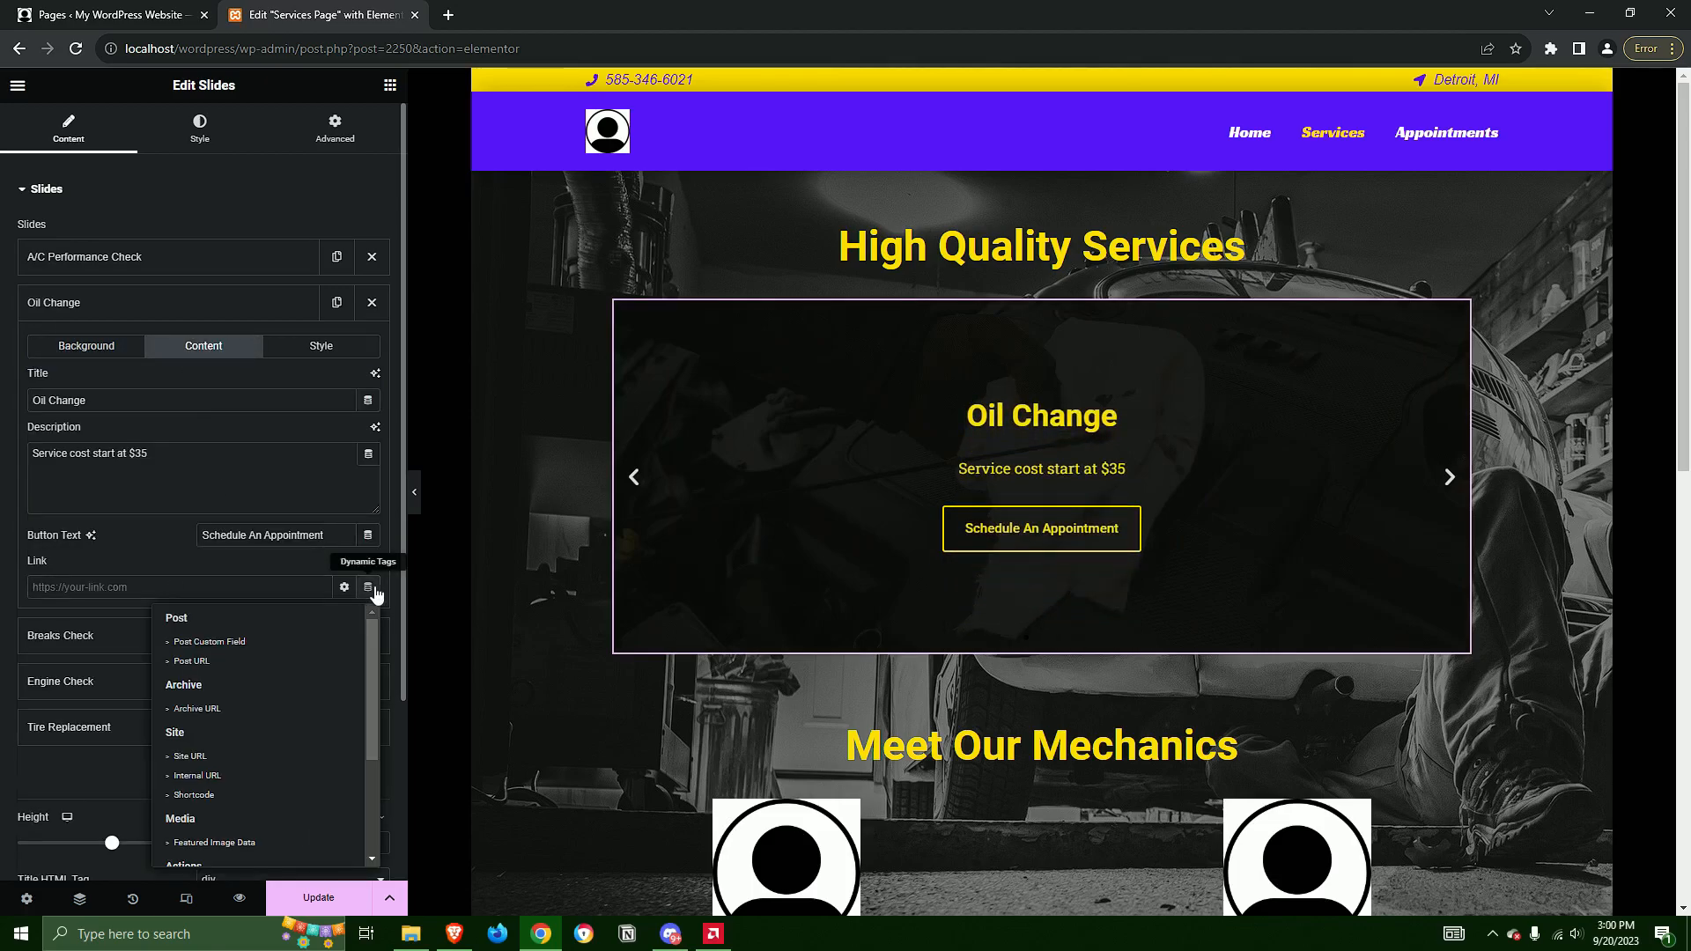
click(199, 775)
click(174, 685)
click(136, 724)
text(app)
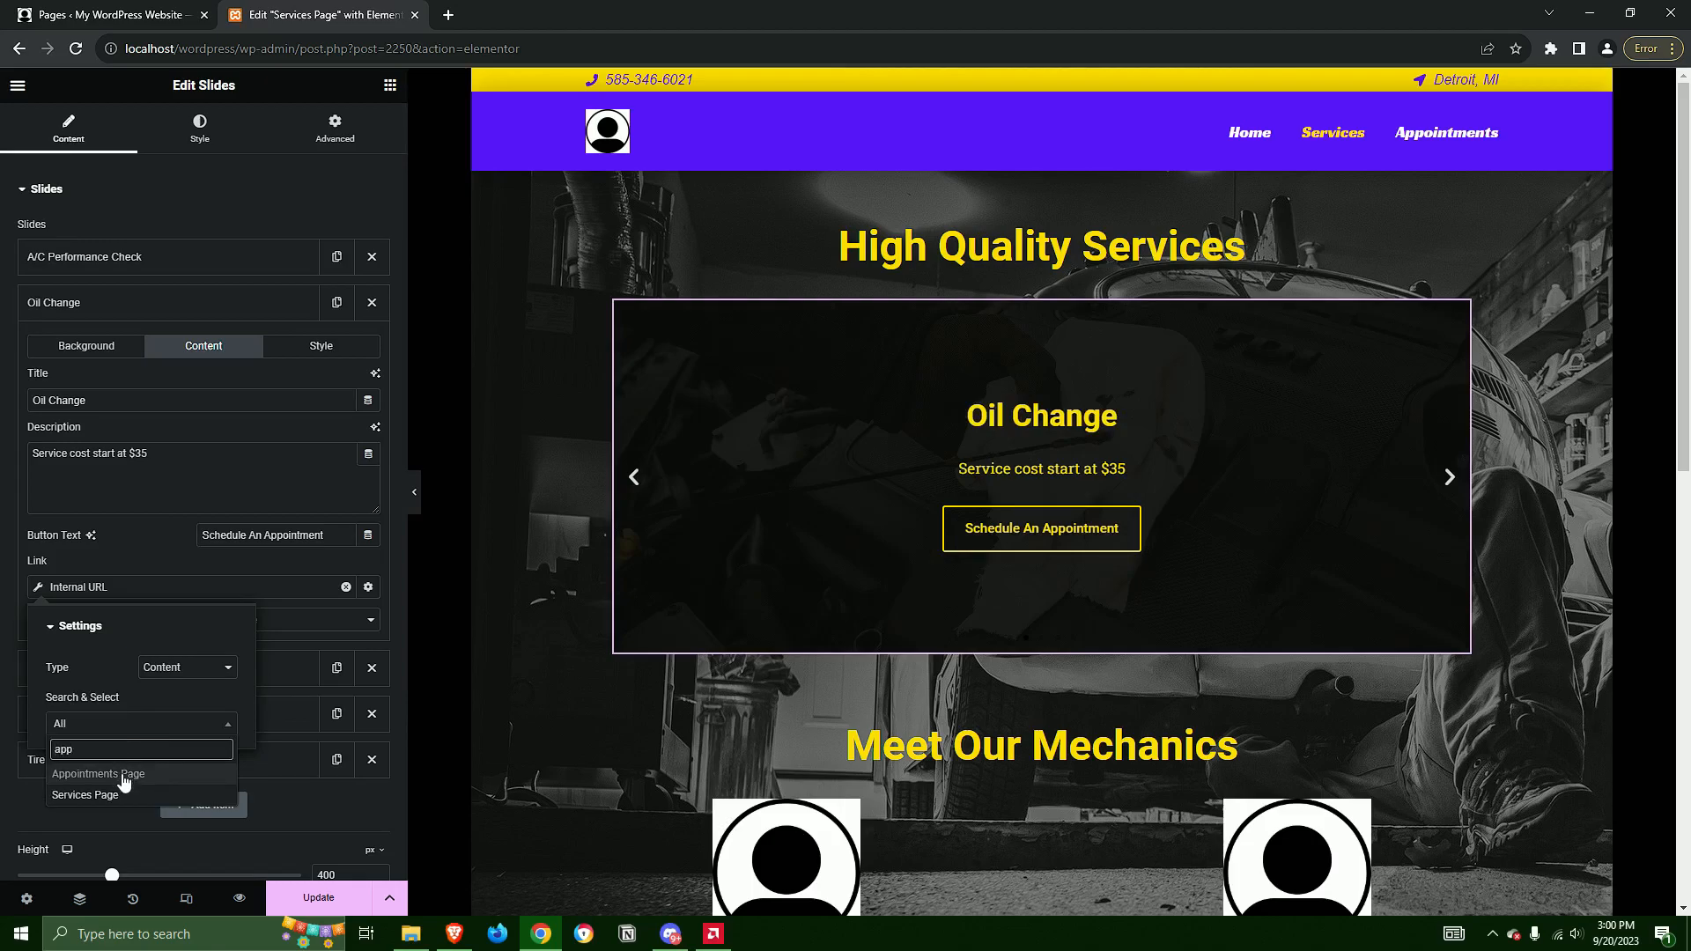
click(123, 775)
click(126, 531)
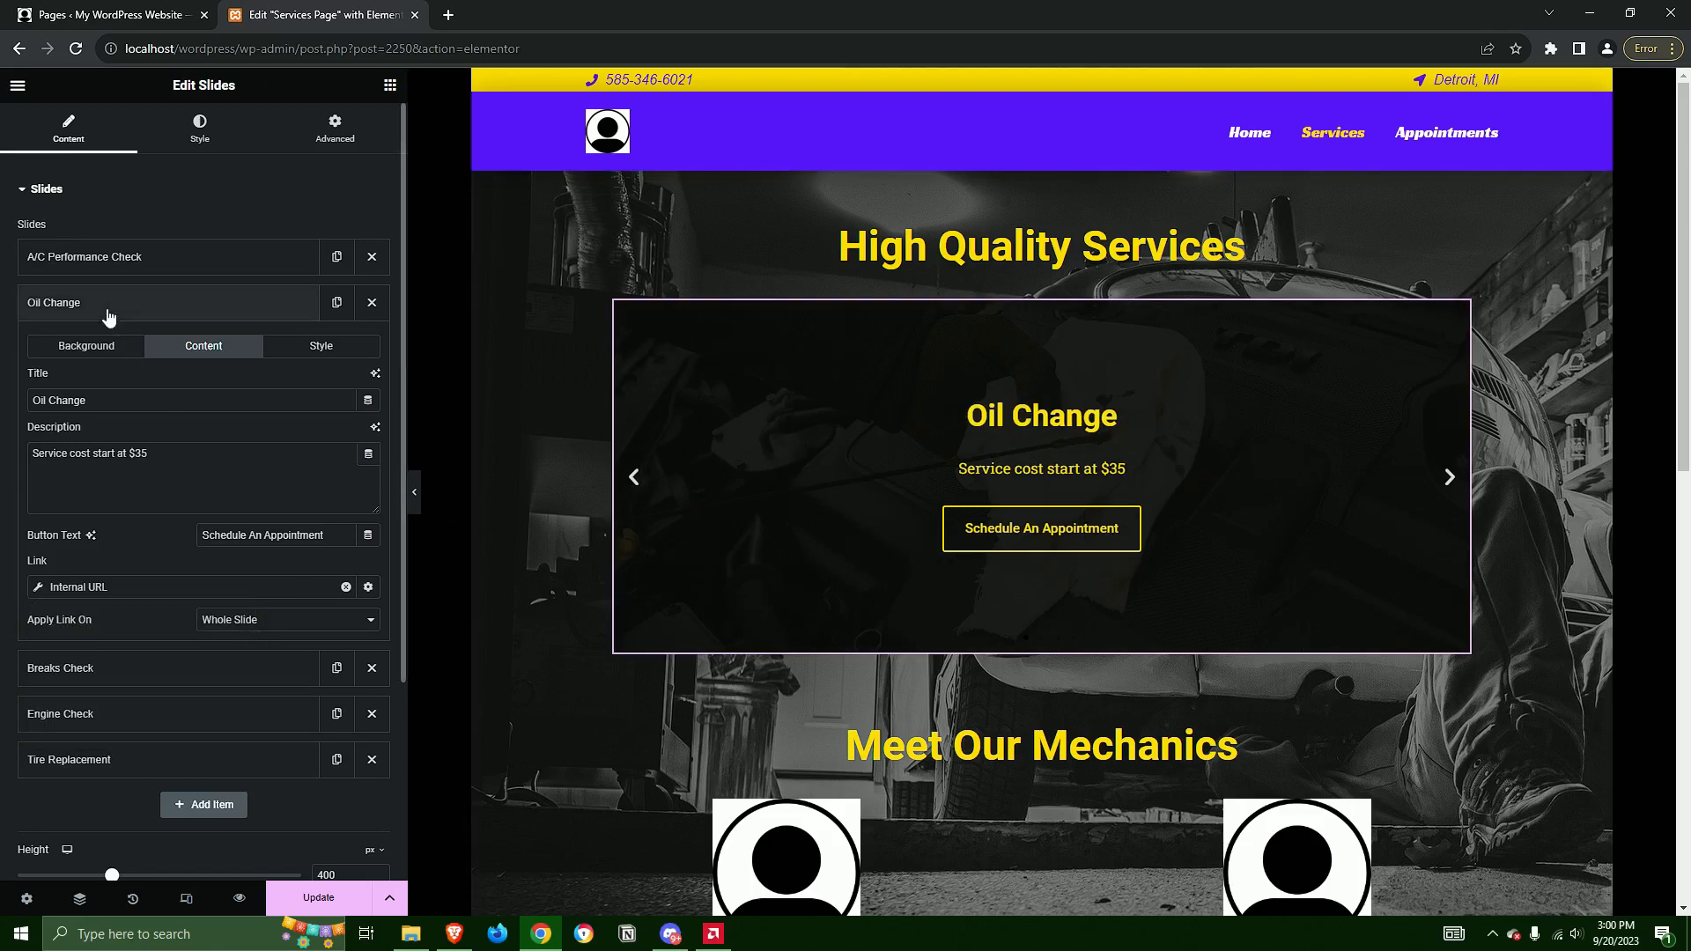
click(121, 314)
Open the content settings of the Breaks Check slide
click(121, 343)
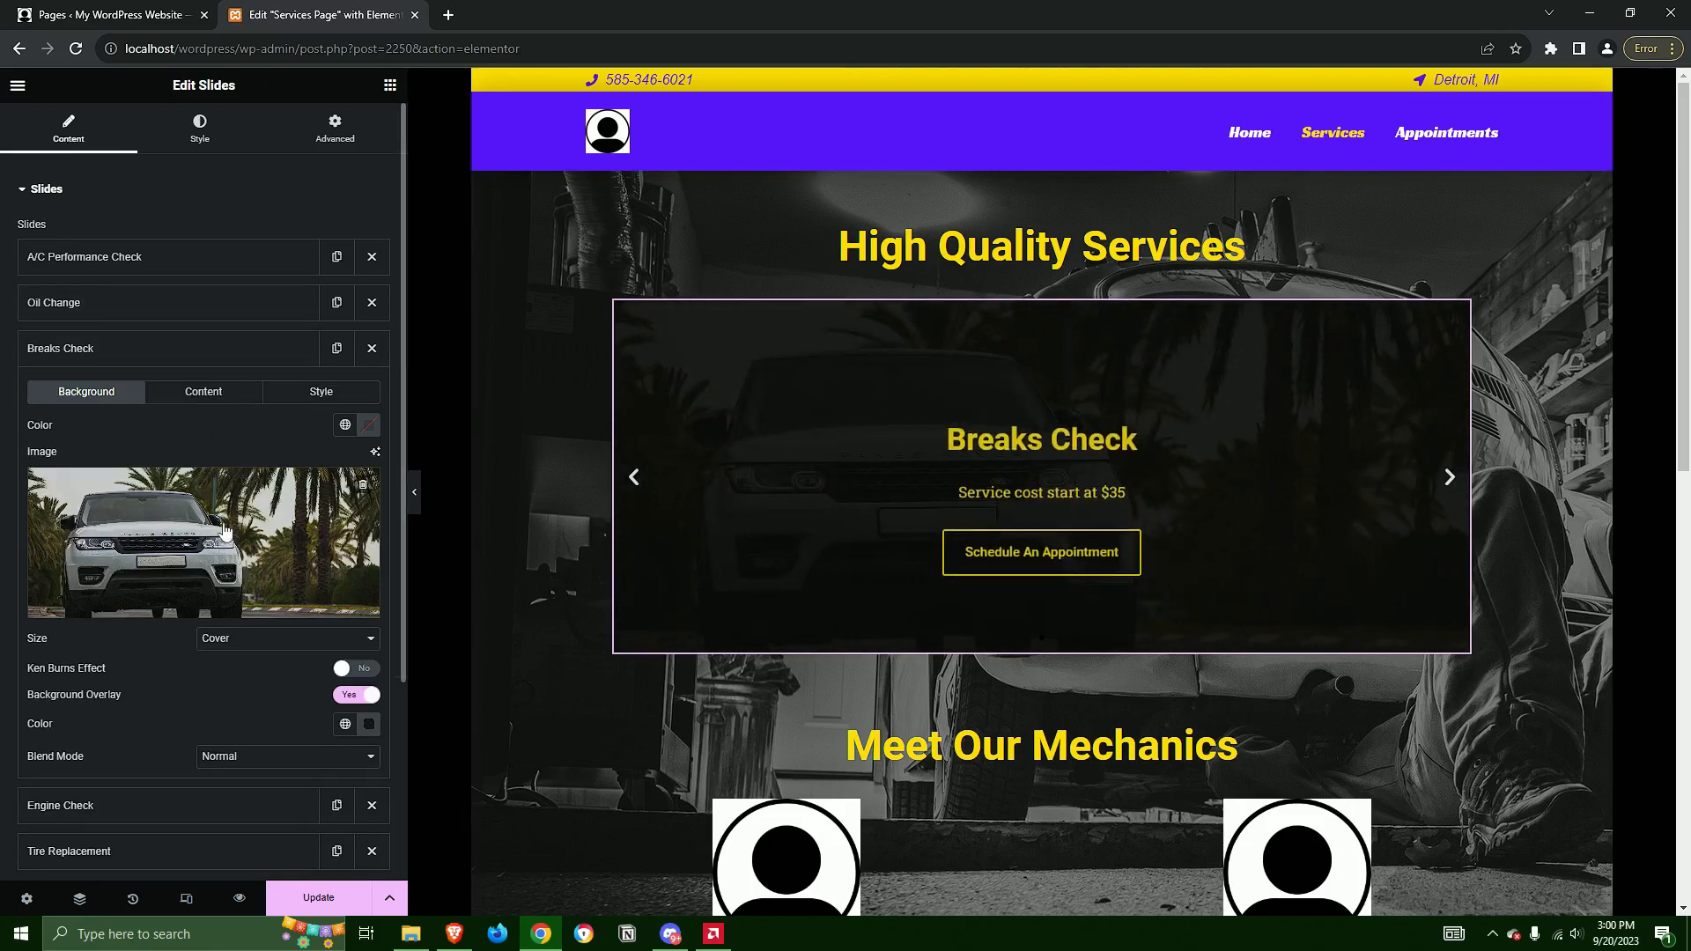
scroll(217, 610, down, 2)
scroll(241, 617, up, 2)
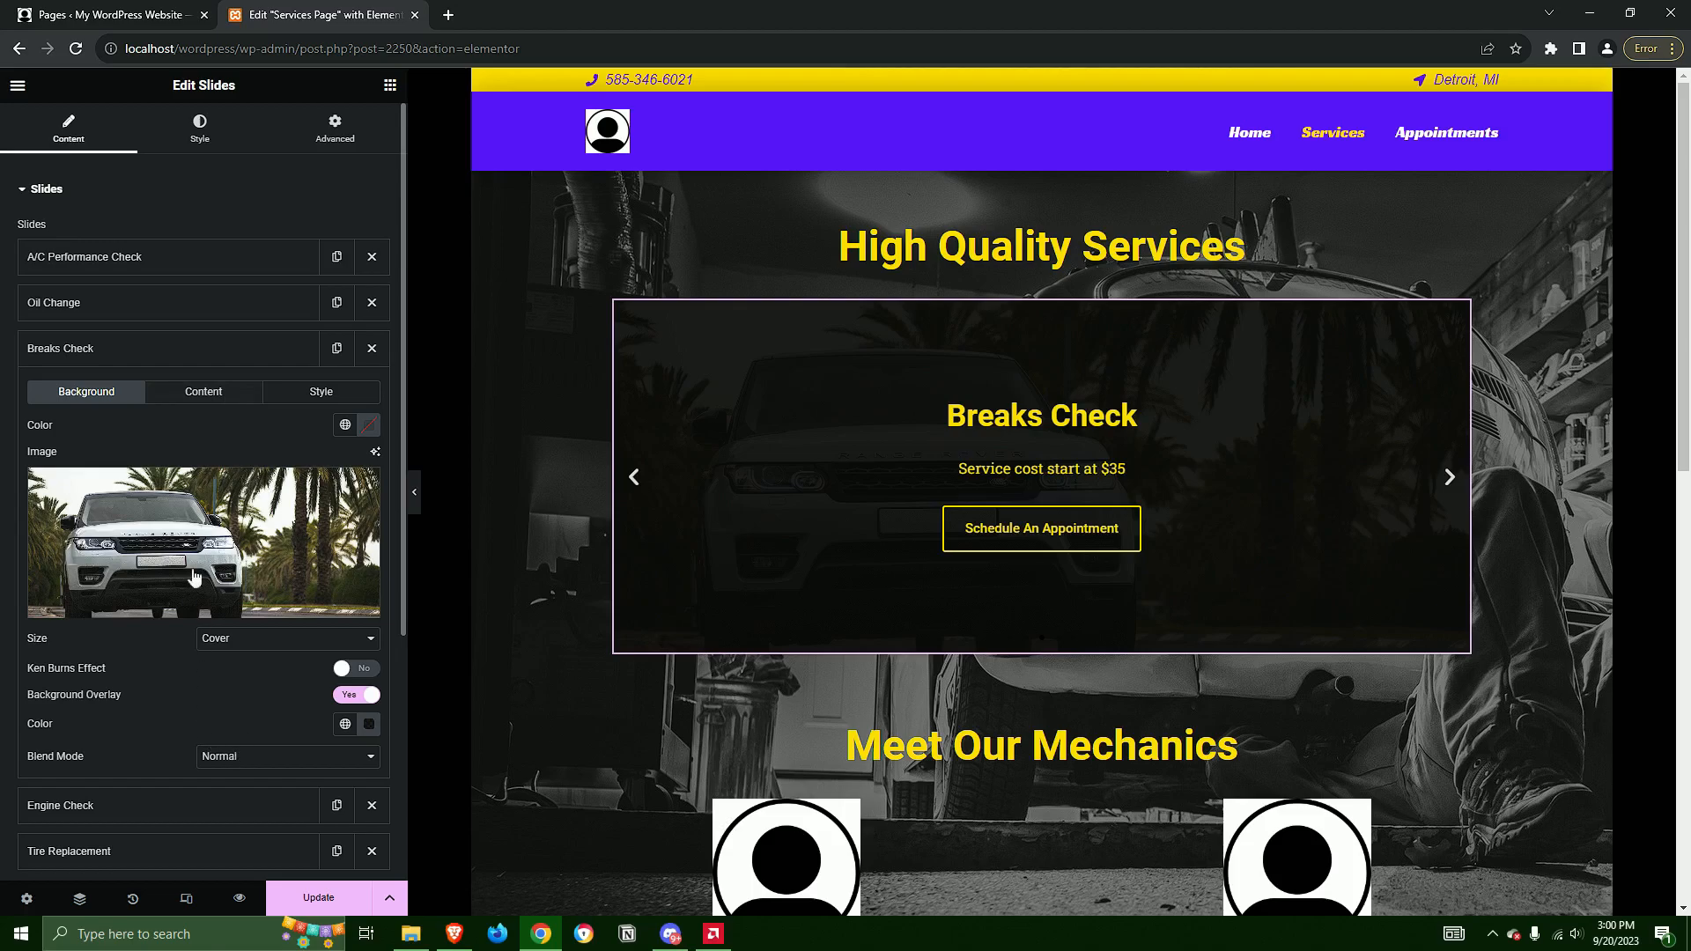
click(220, 397)
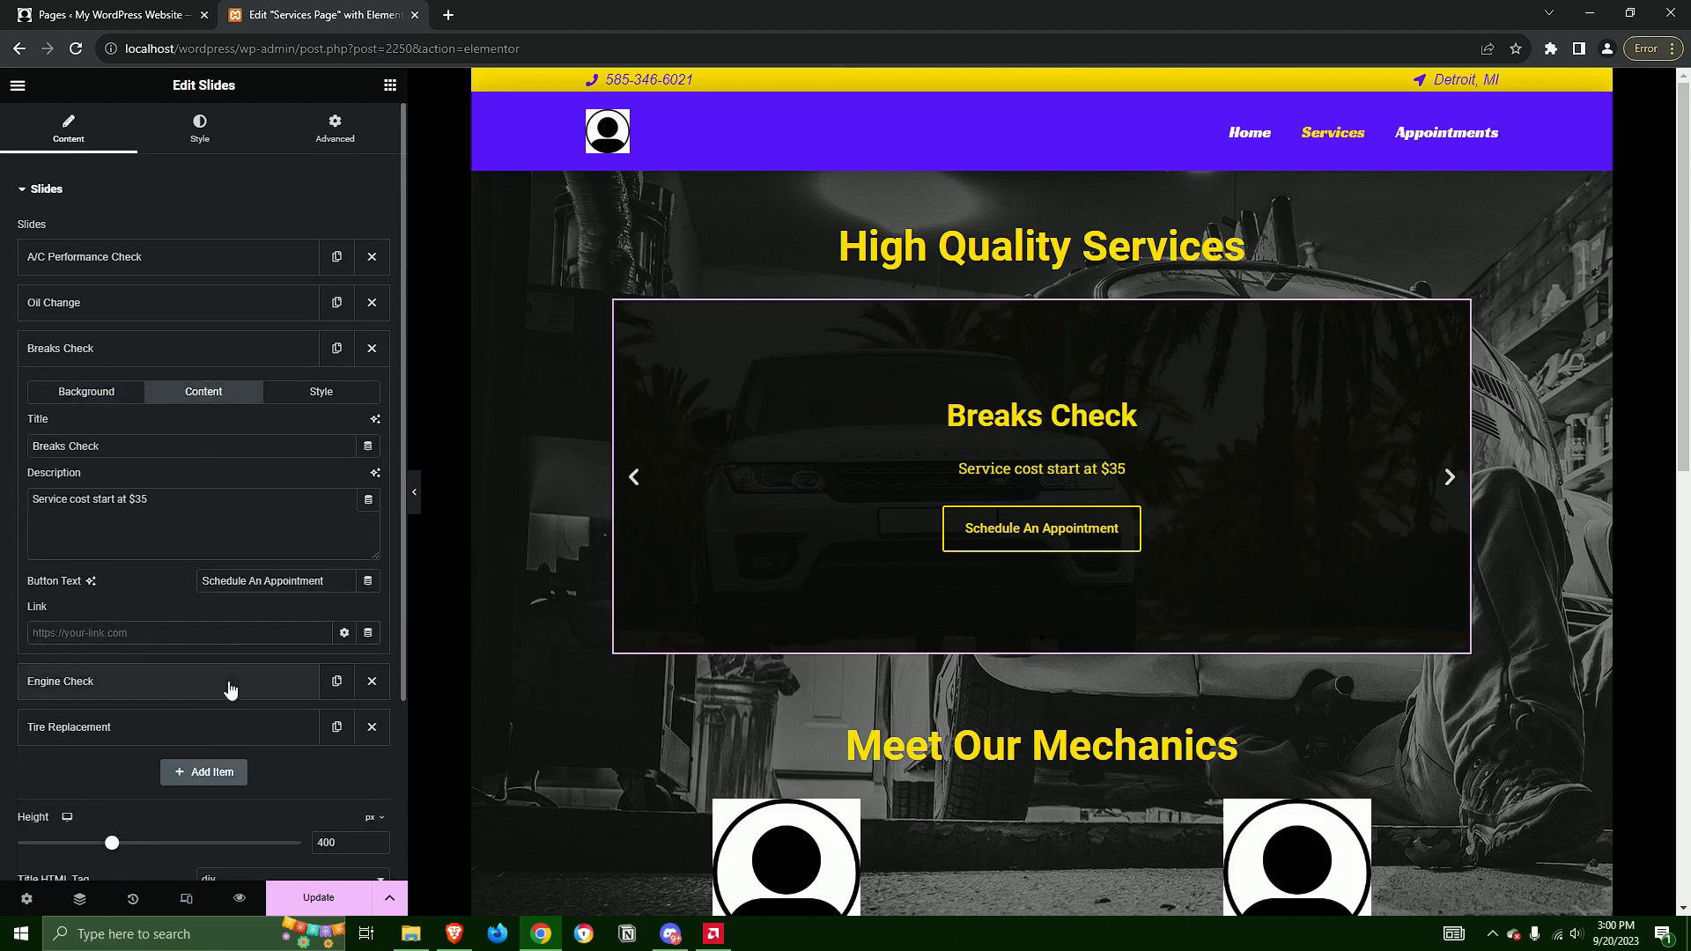
click(343, 633)
click(369, 632)
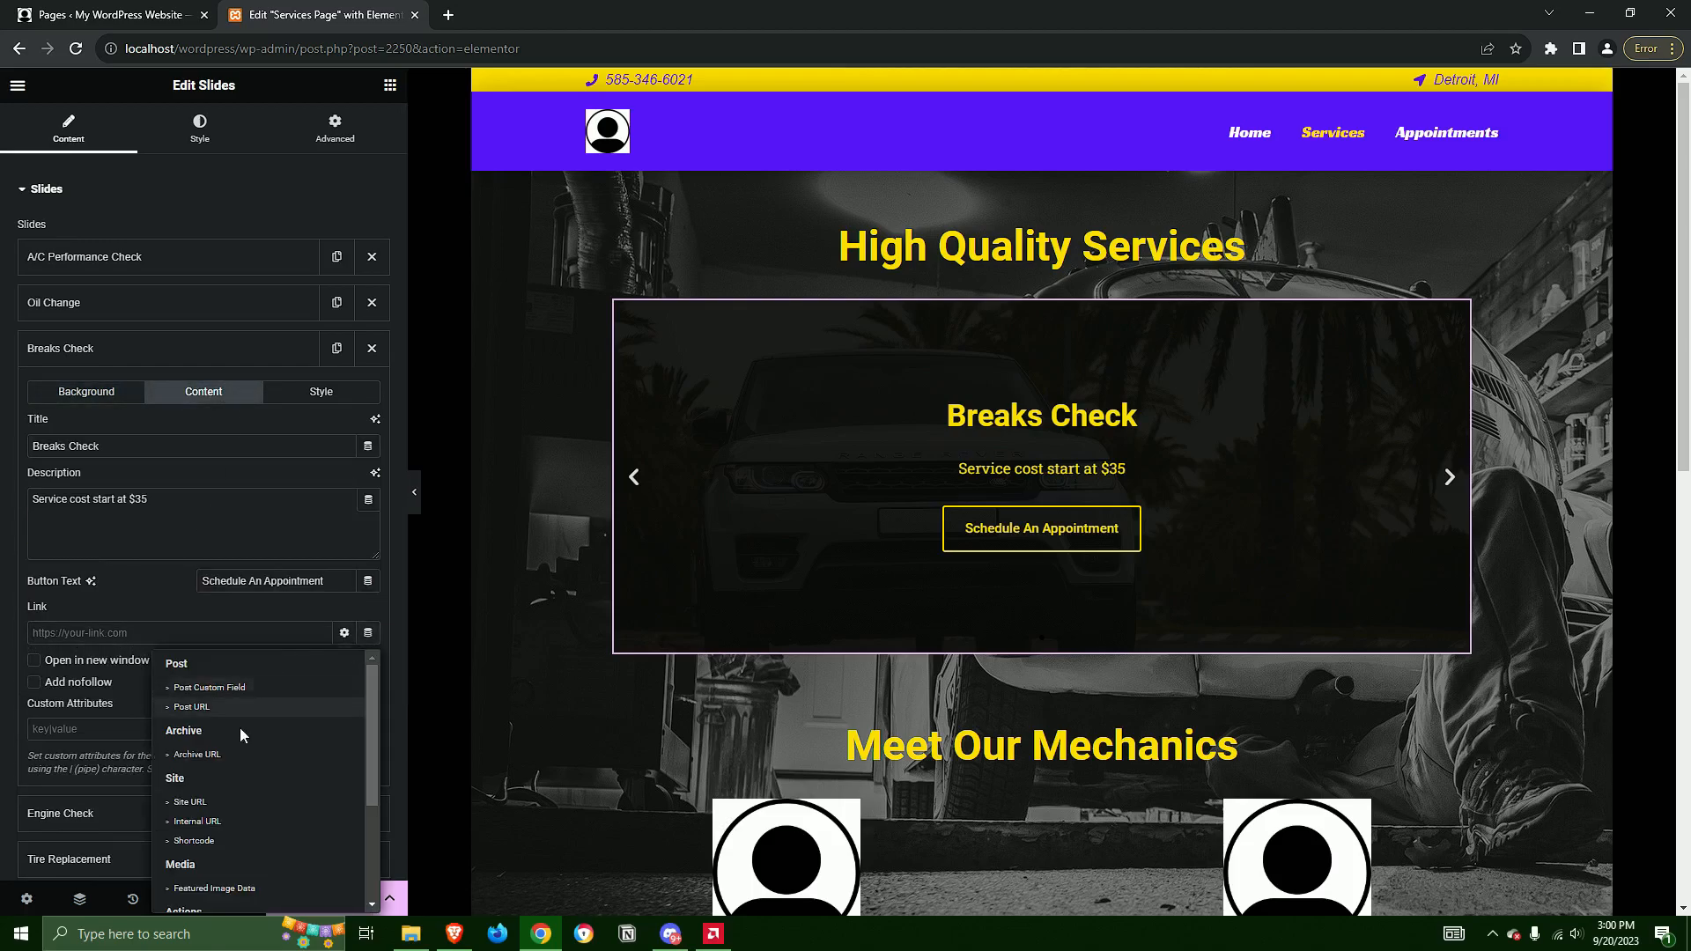
click(190, 802)
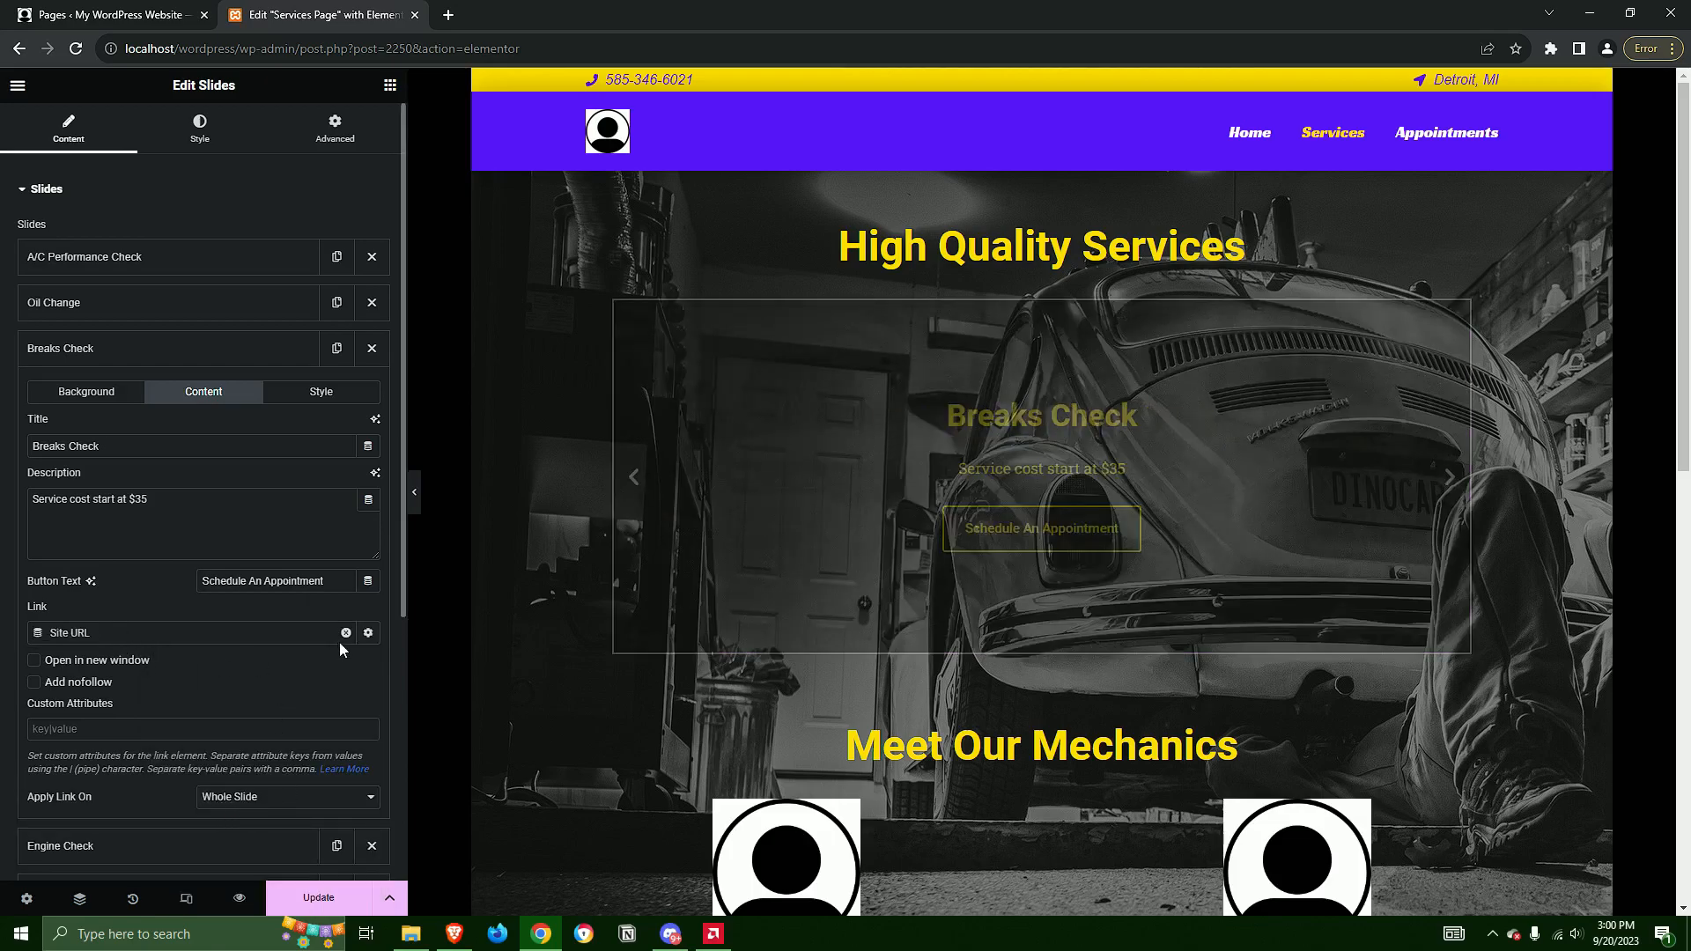
click(347, 632)
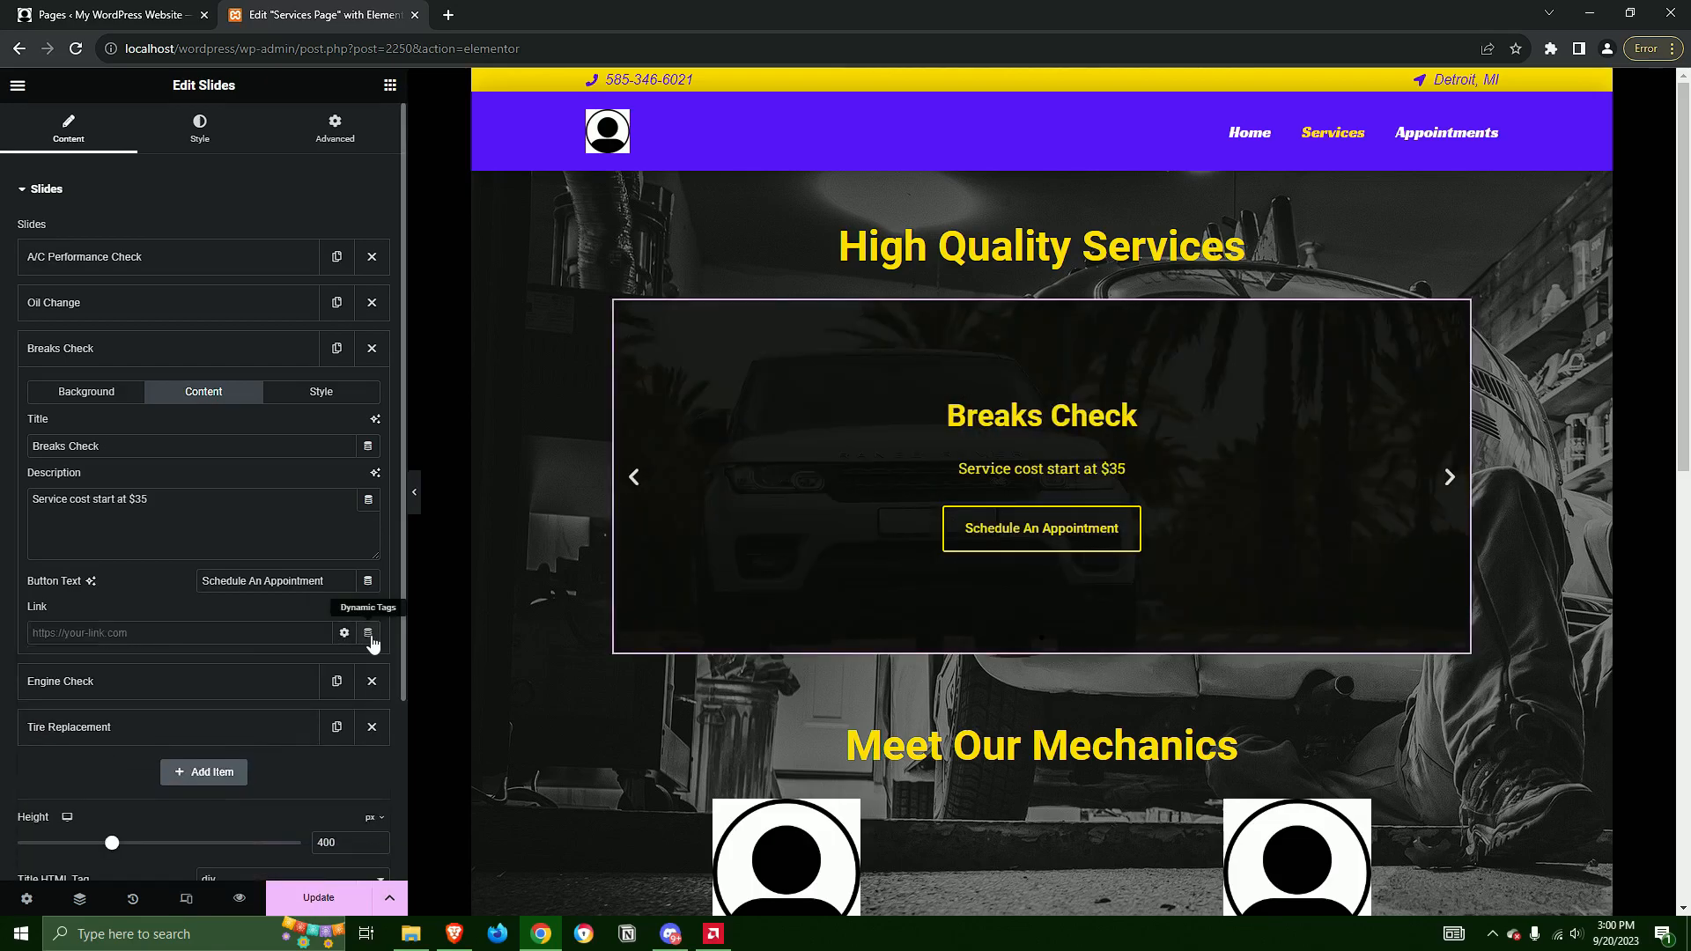
Link the Breaks Check slide to the Appointments Page using the Internal URL dynamic tag with type Content, and collapse its settings
click(368, 632)
click(185, 801)
click(170, 717)
click(110, 636)
click(171, 717)
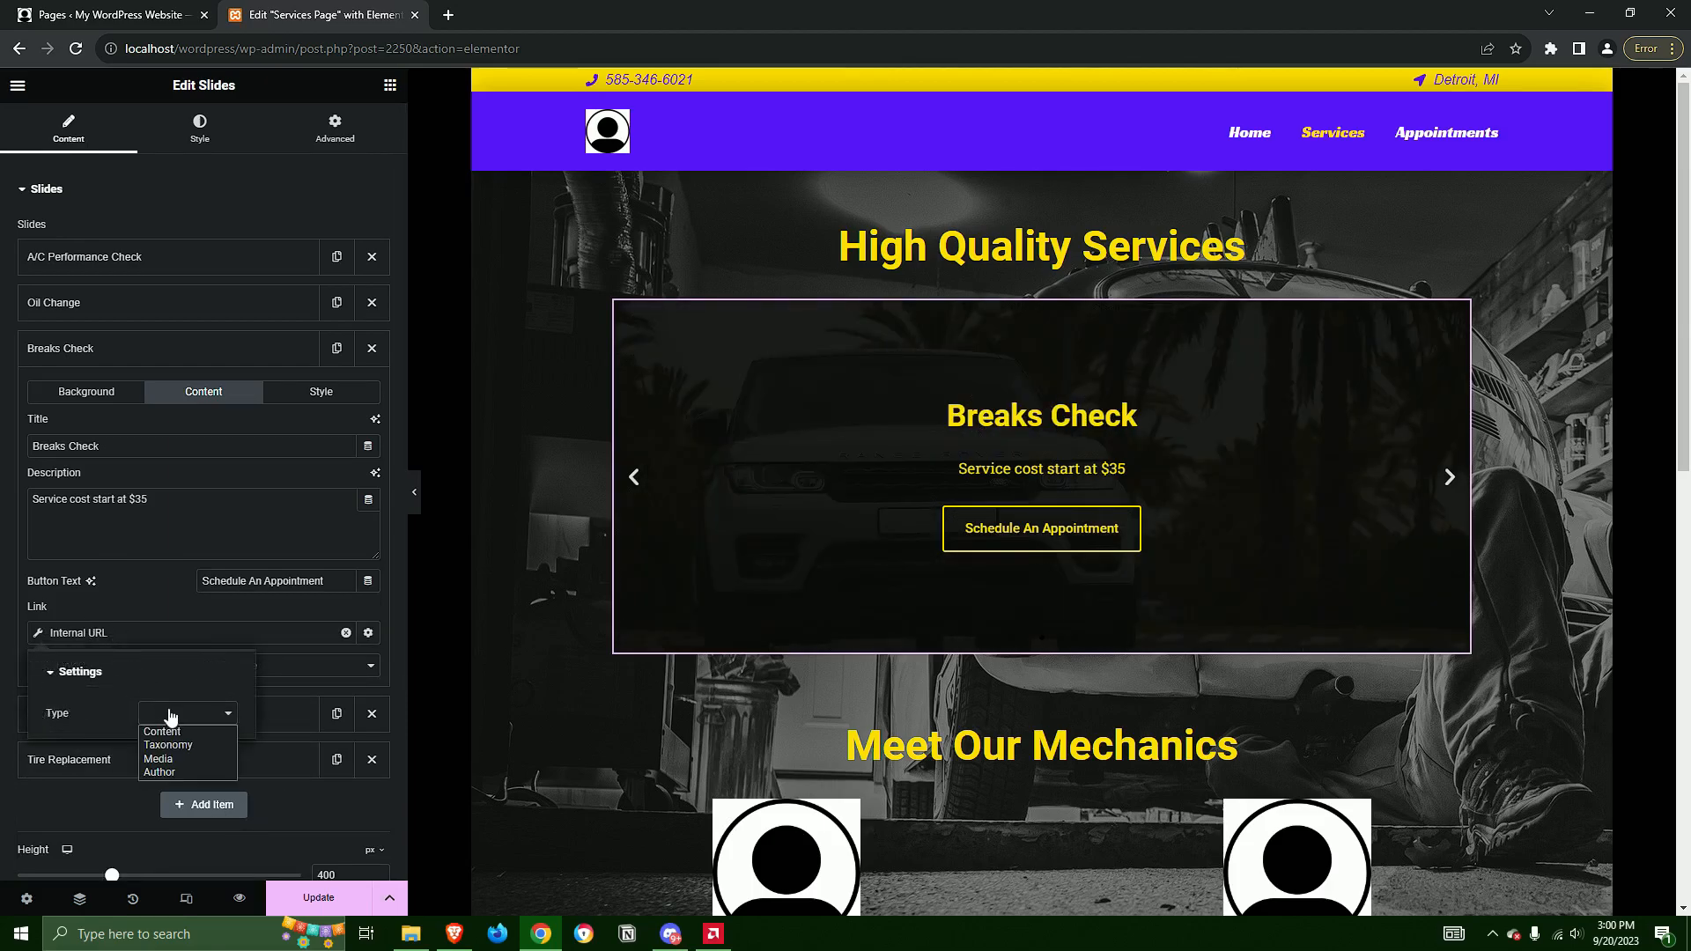
click(206, 731)
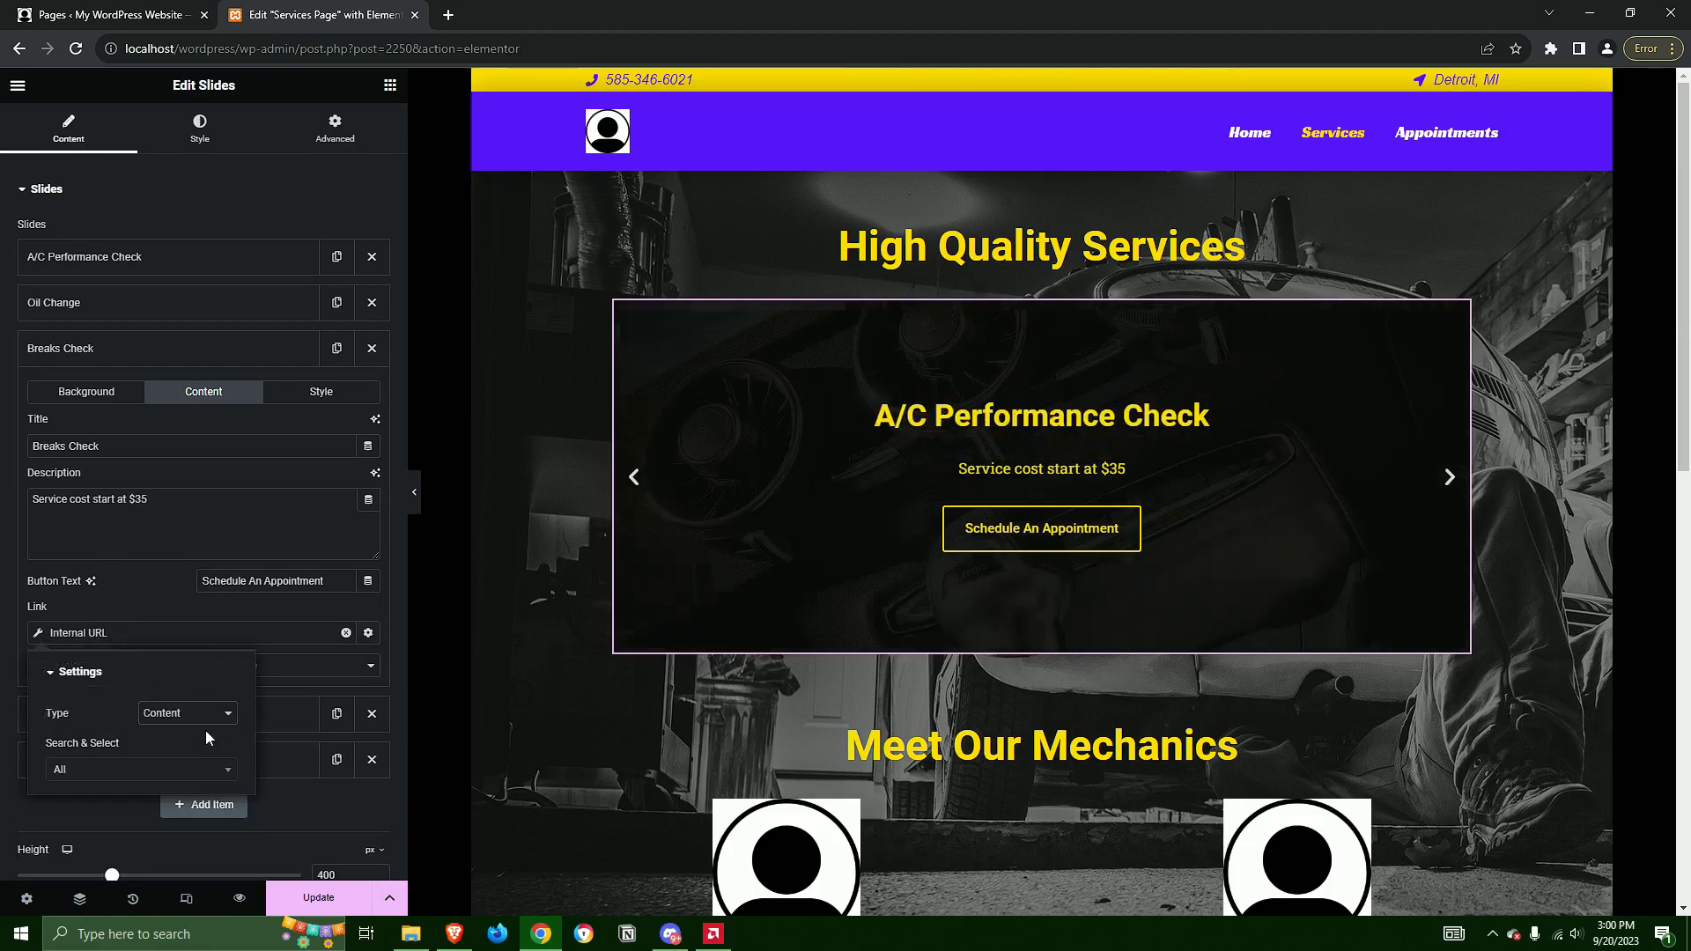
click(115, 772)
text(app)
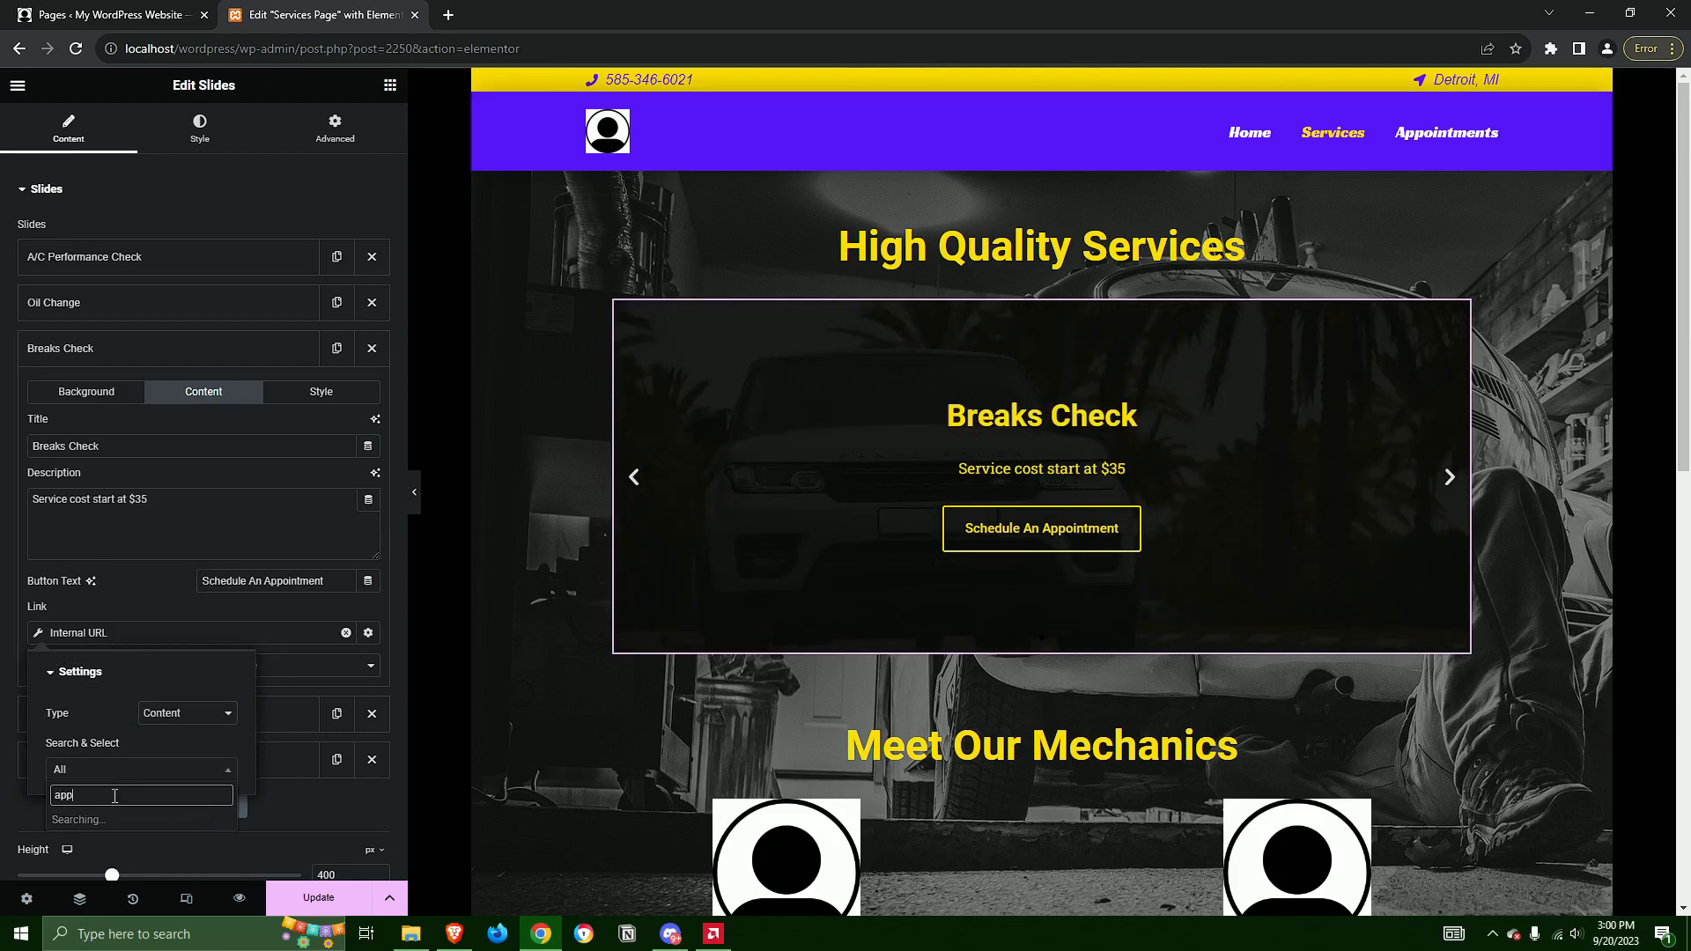
click(114, 821)
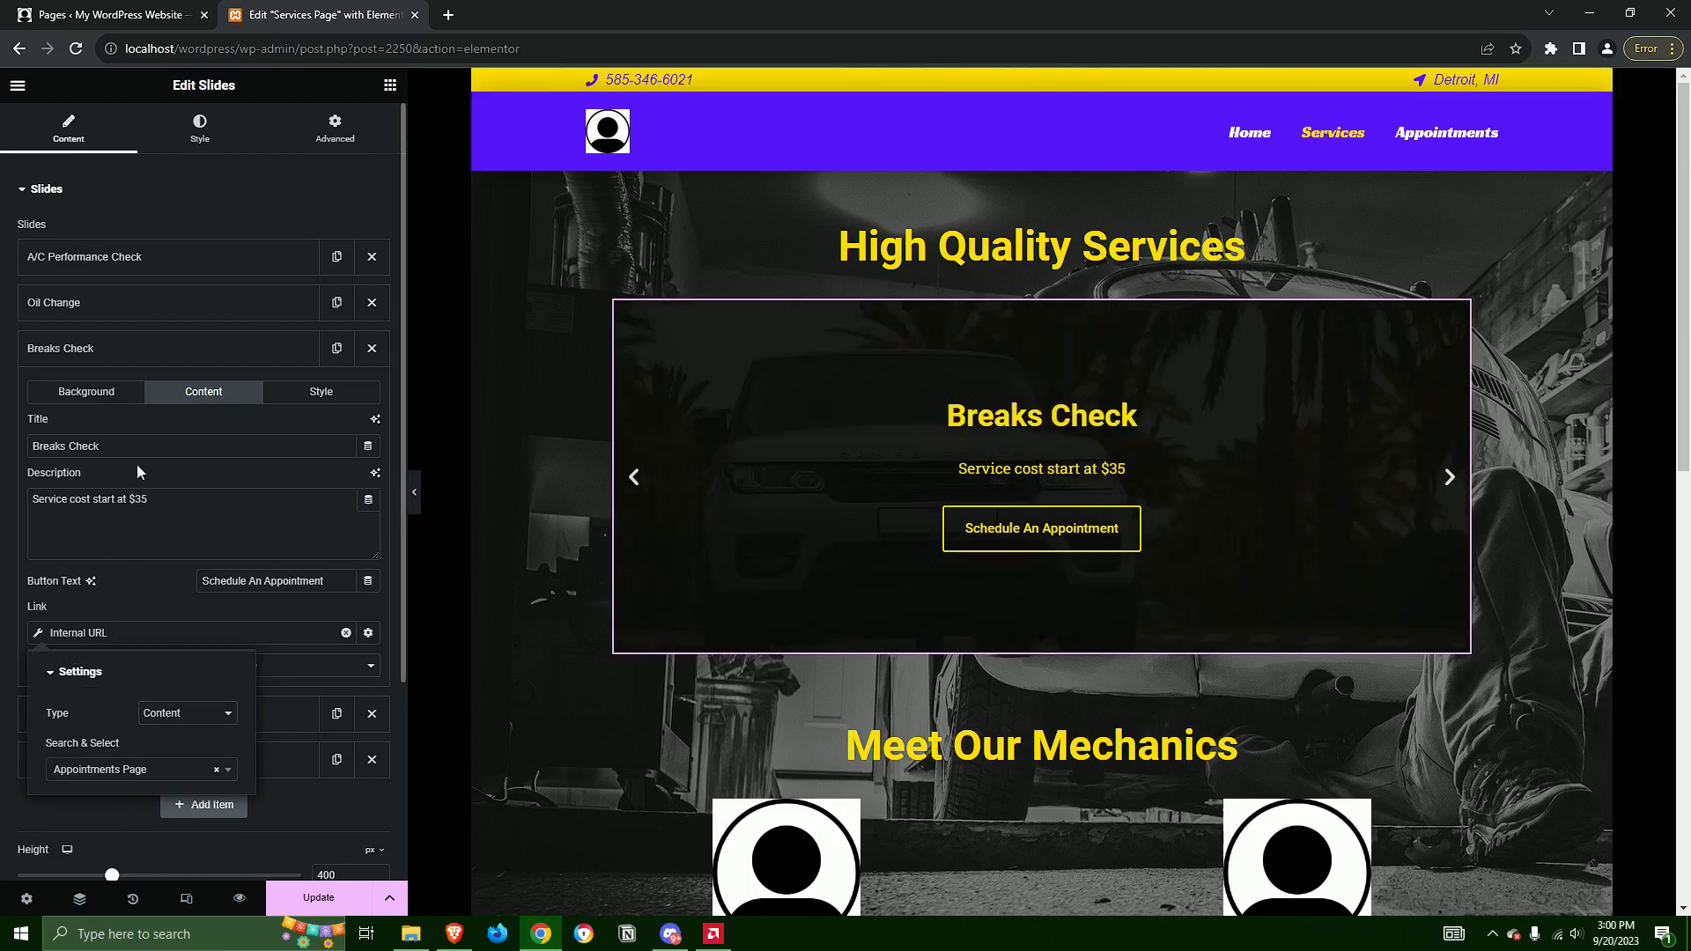
click(87, 352)
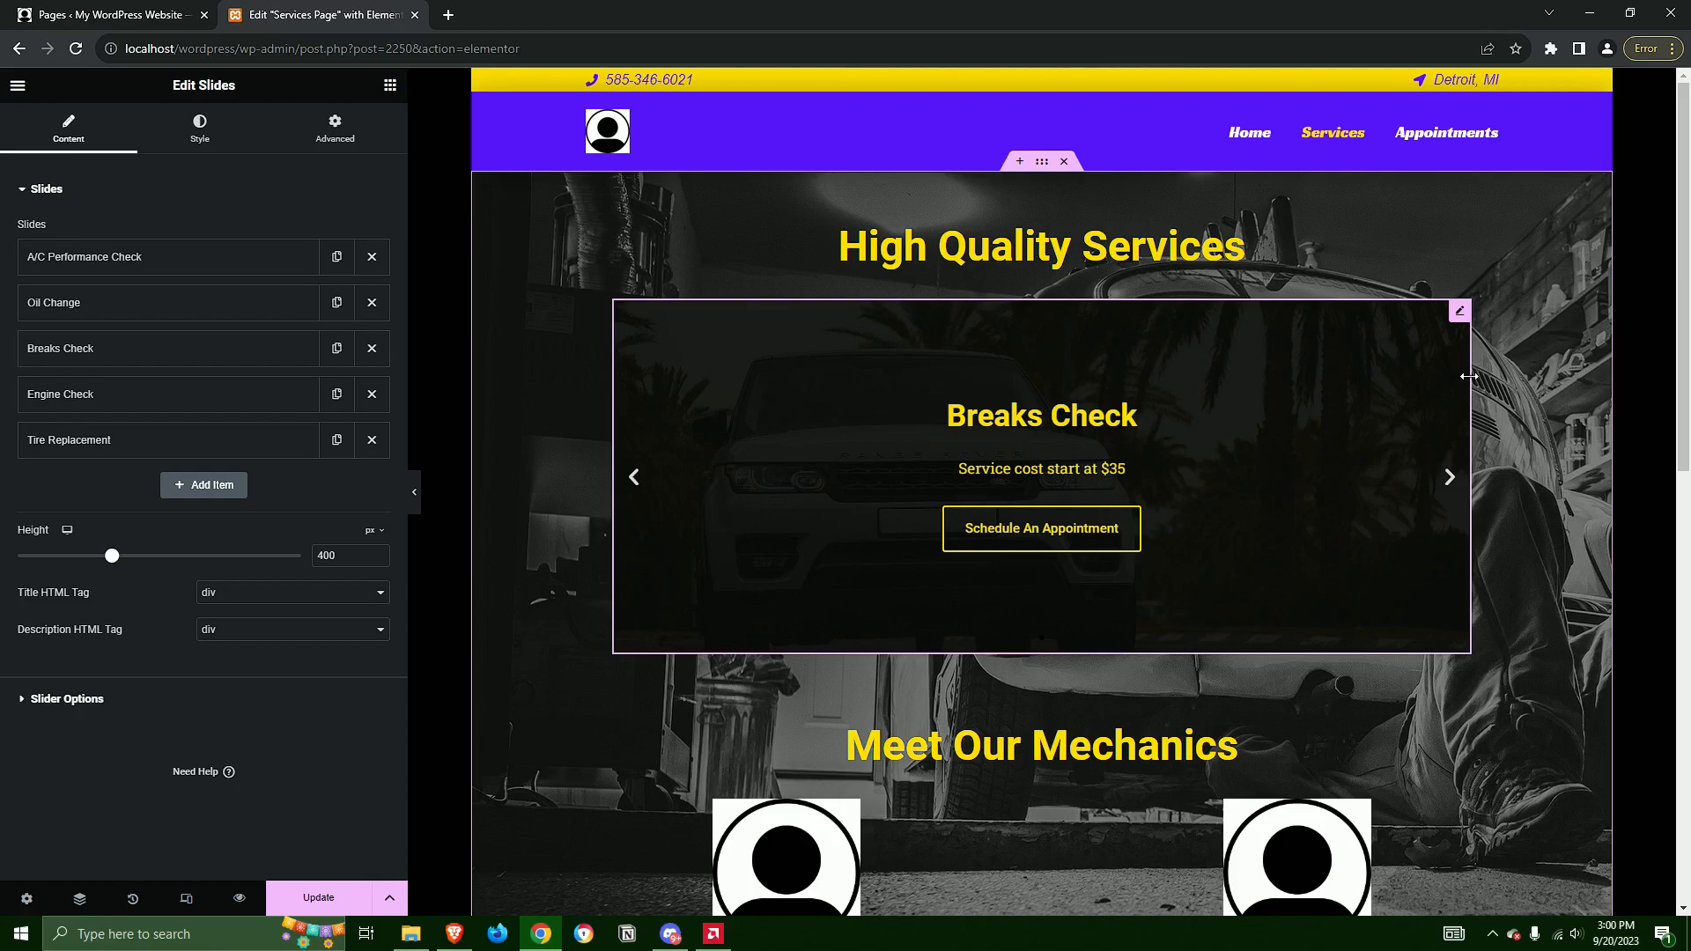
click(91, 394)
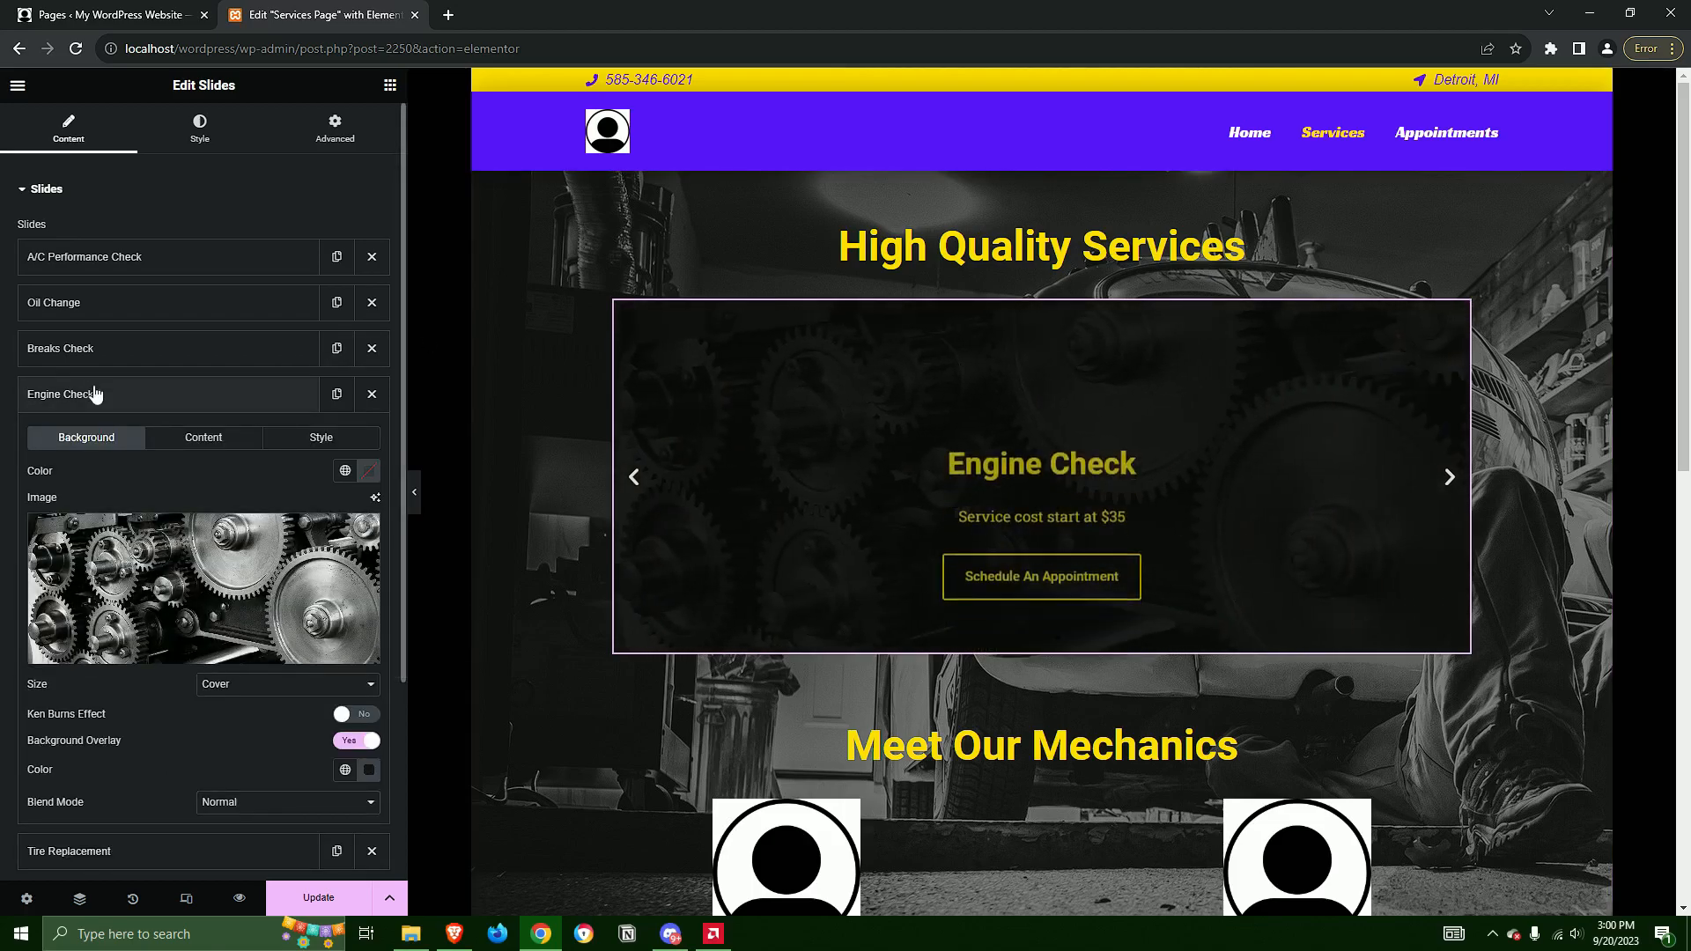
click(91, 394)
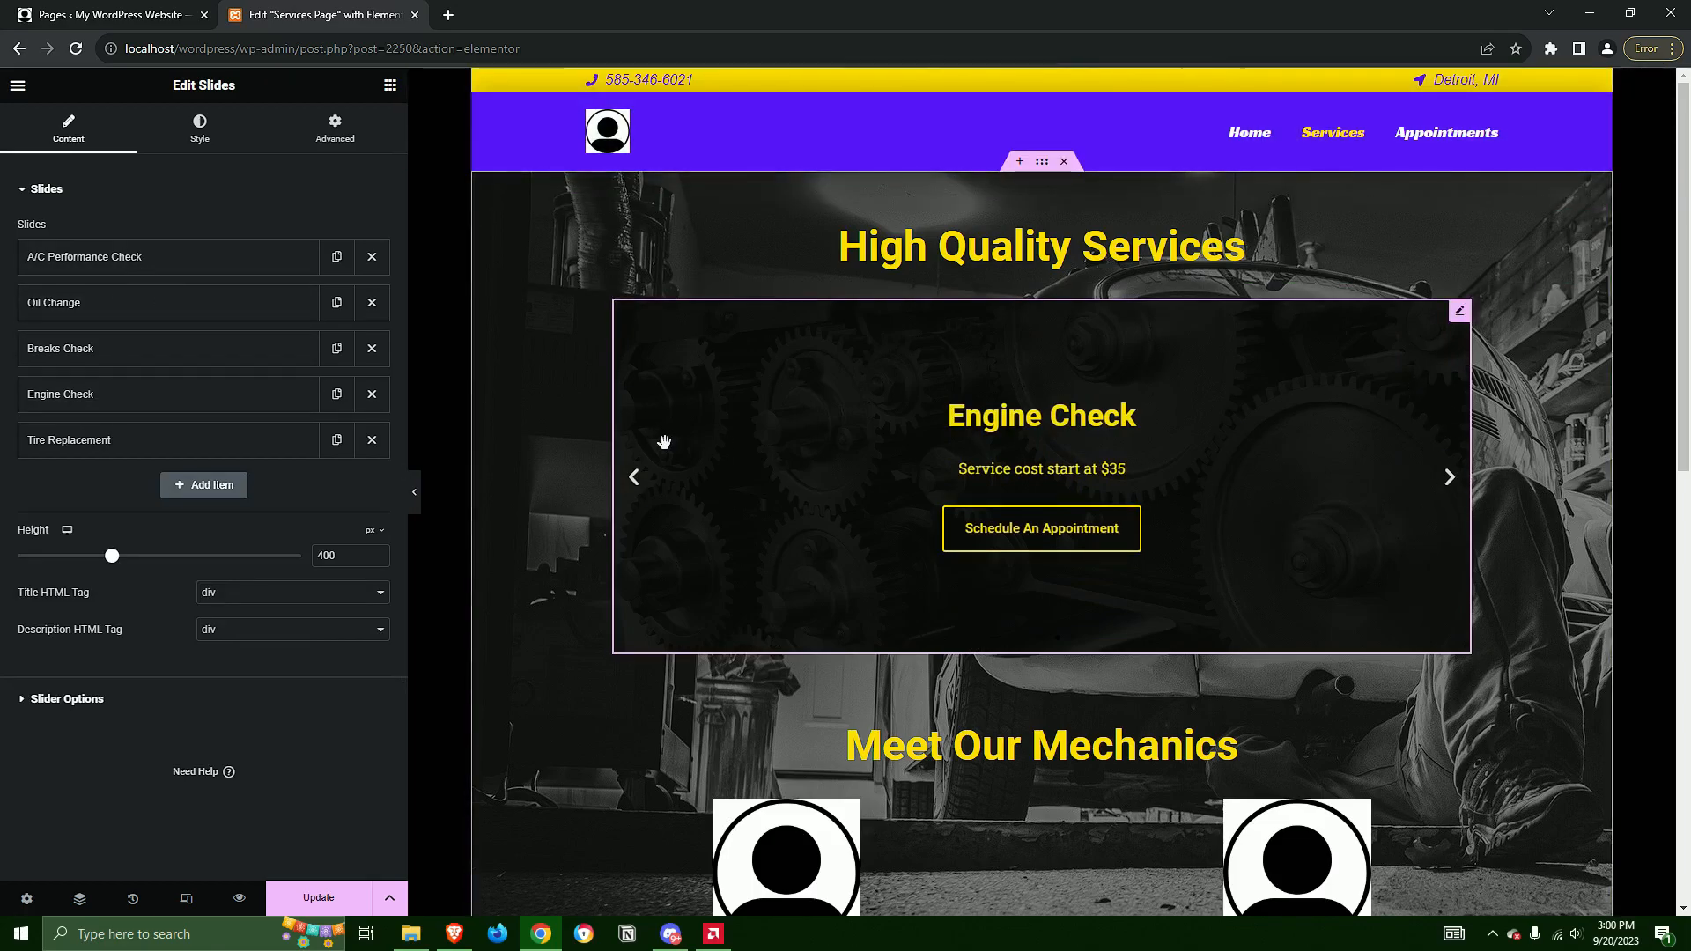
Review the background settings of the A/C Performance Check slide, and collapse the slide and the Slides section
click(132, 256)
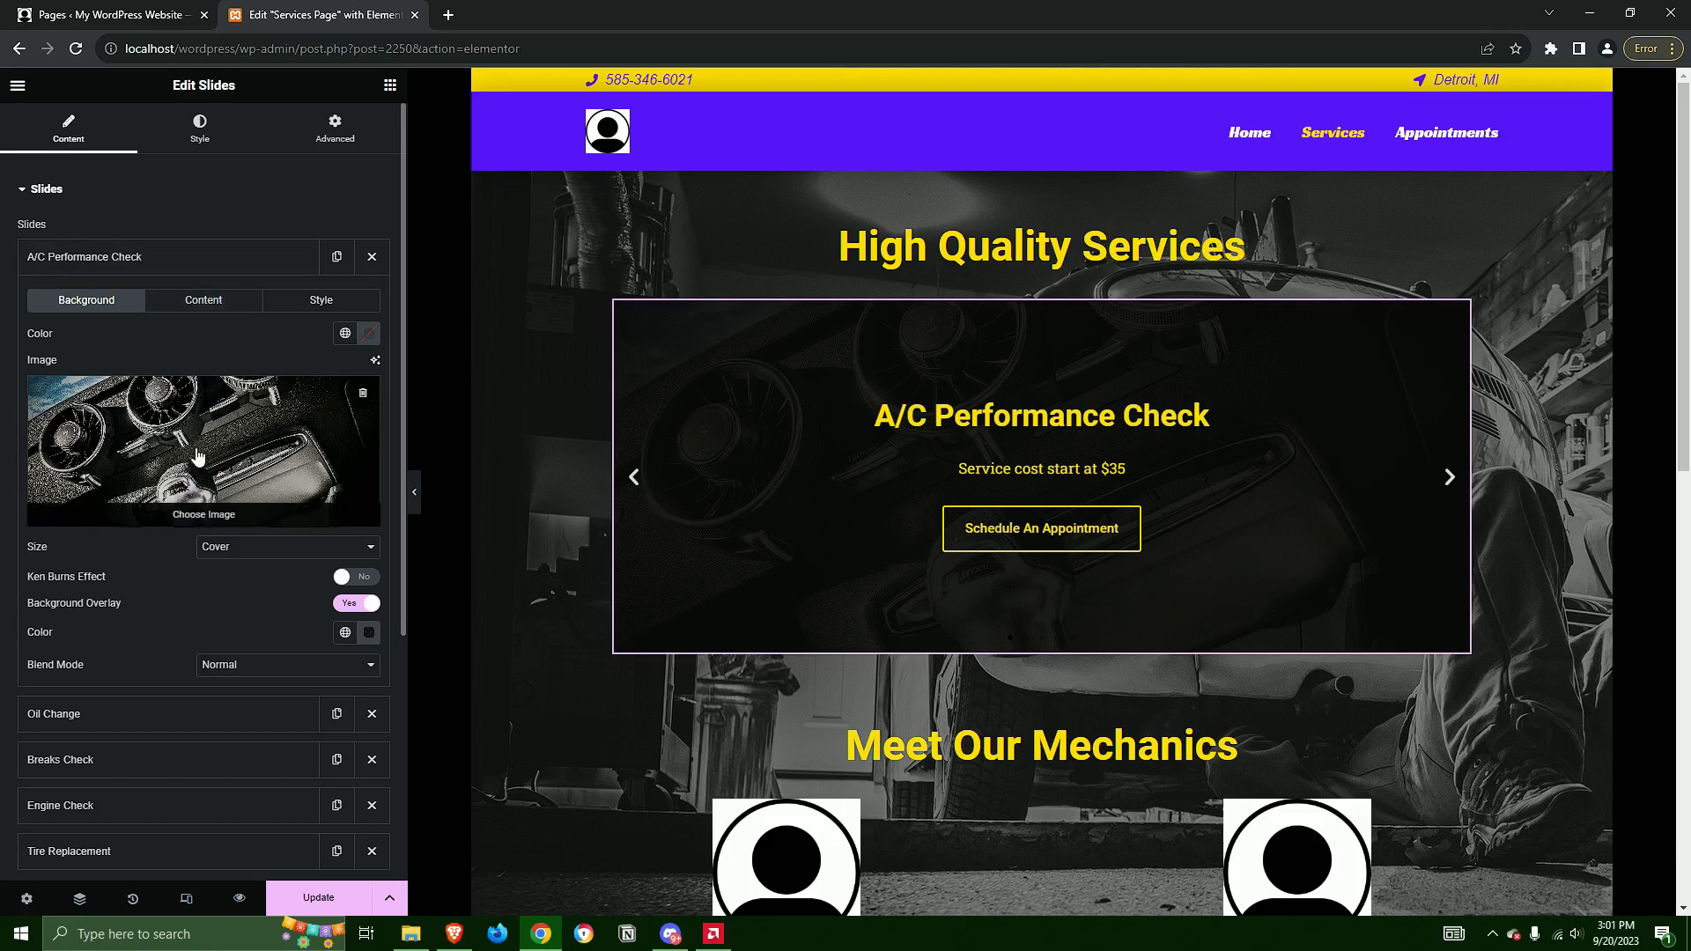
scroll(203, 458, down, 3)
scroll(282, 458, up, 3)
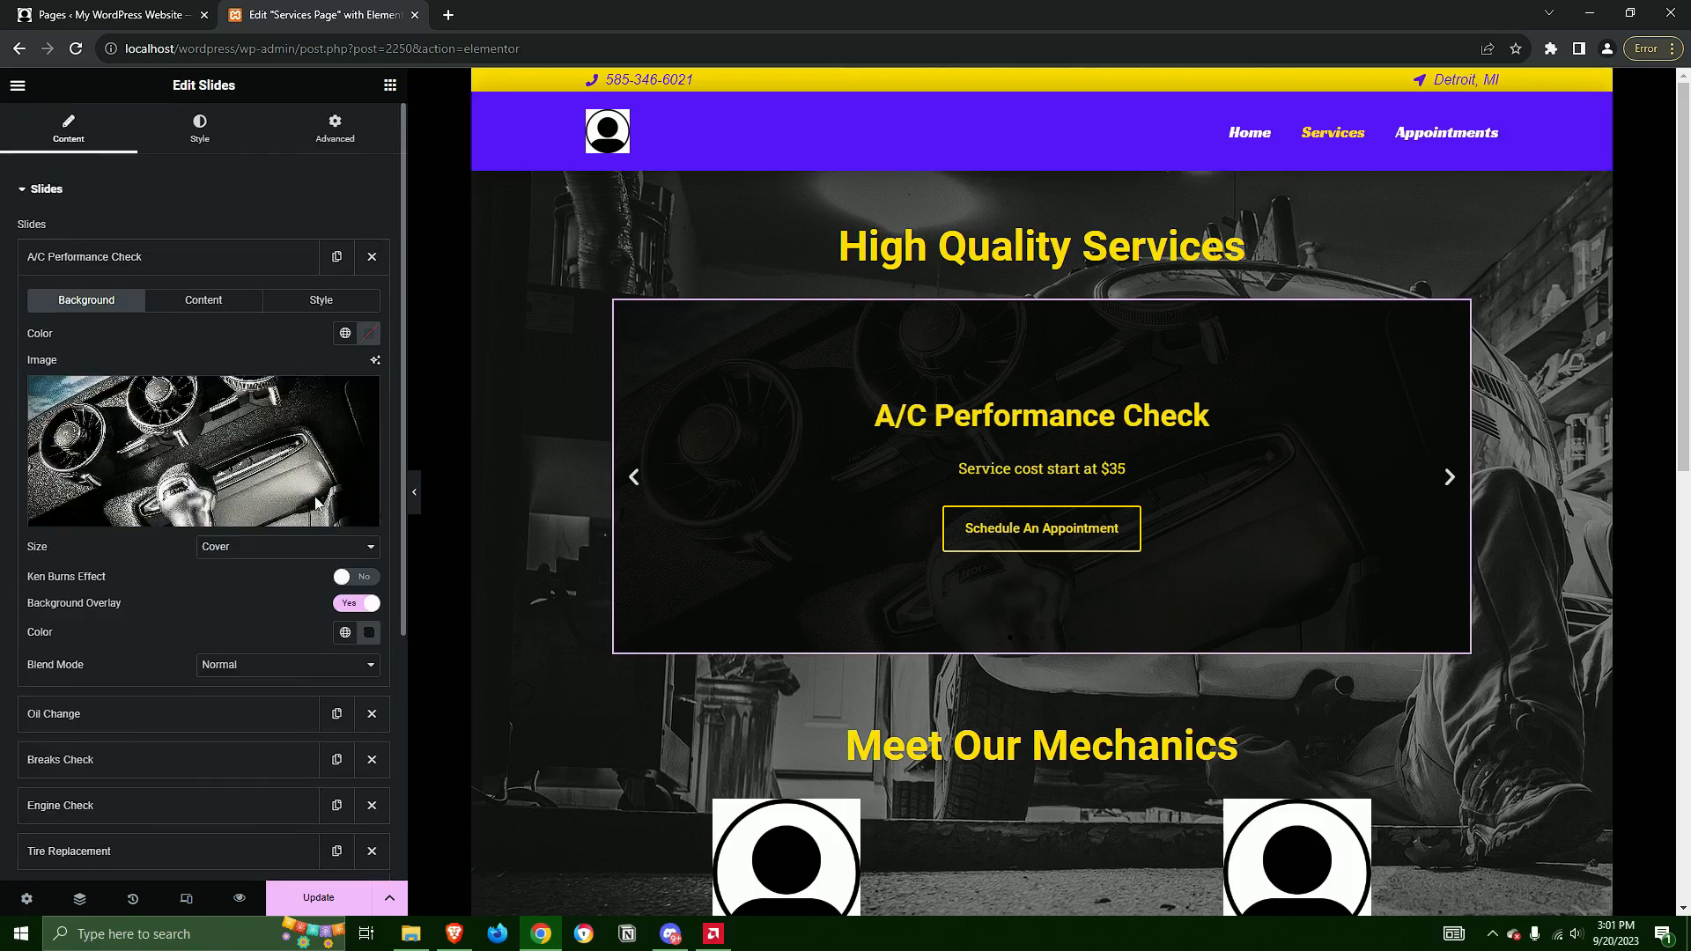
click(182, 257)
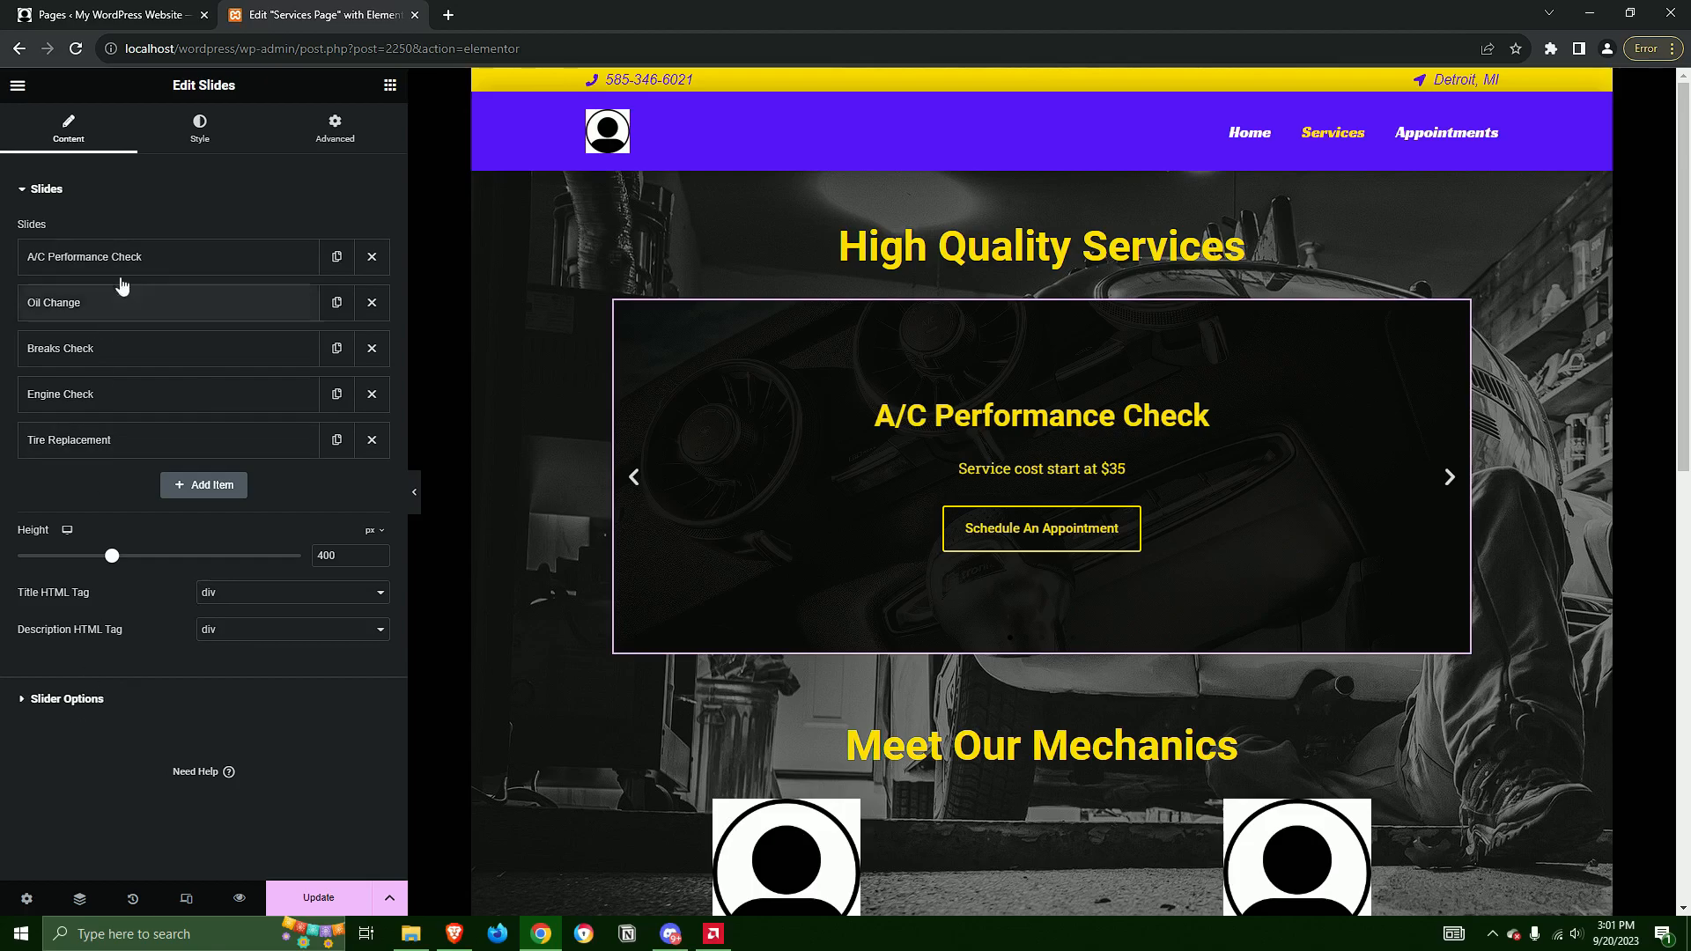
click(72, 193)
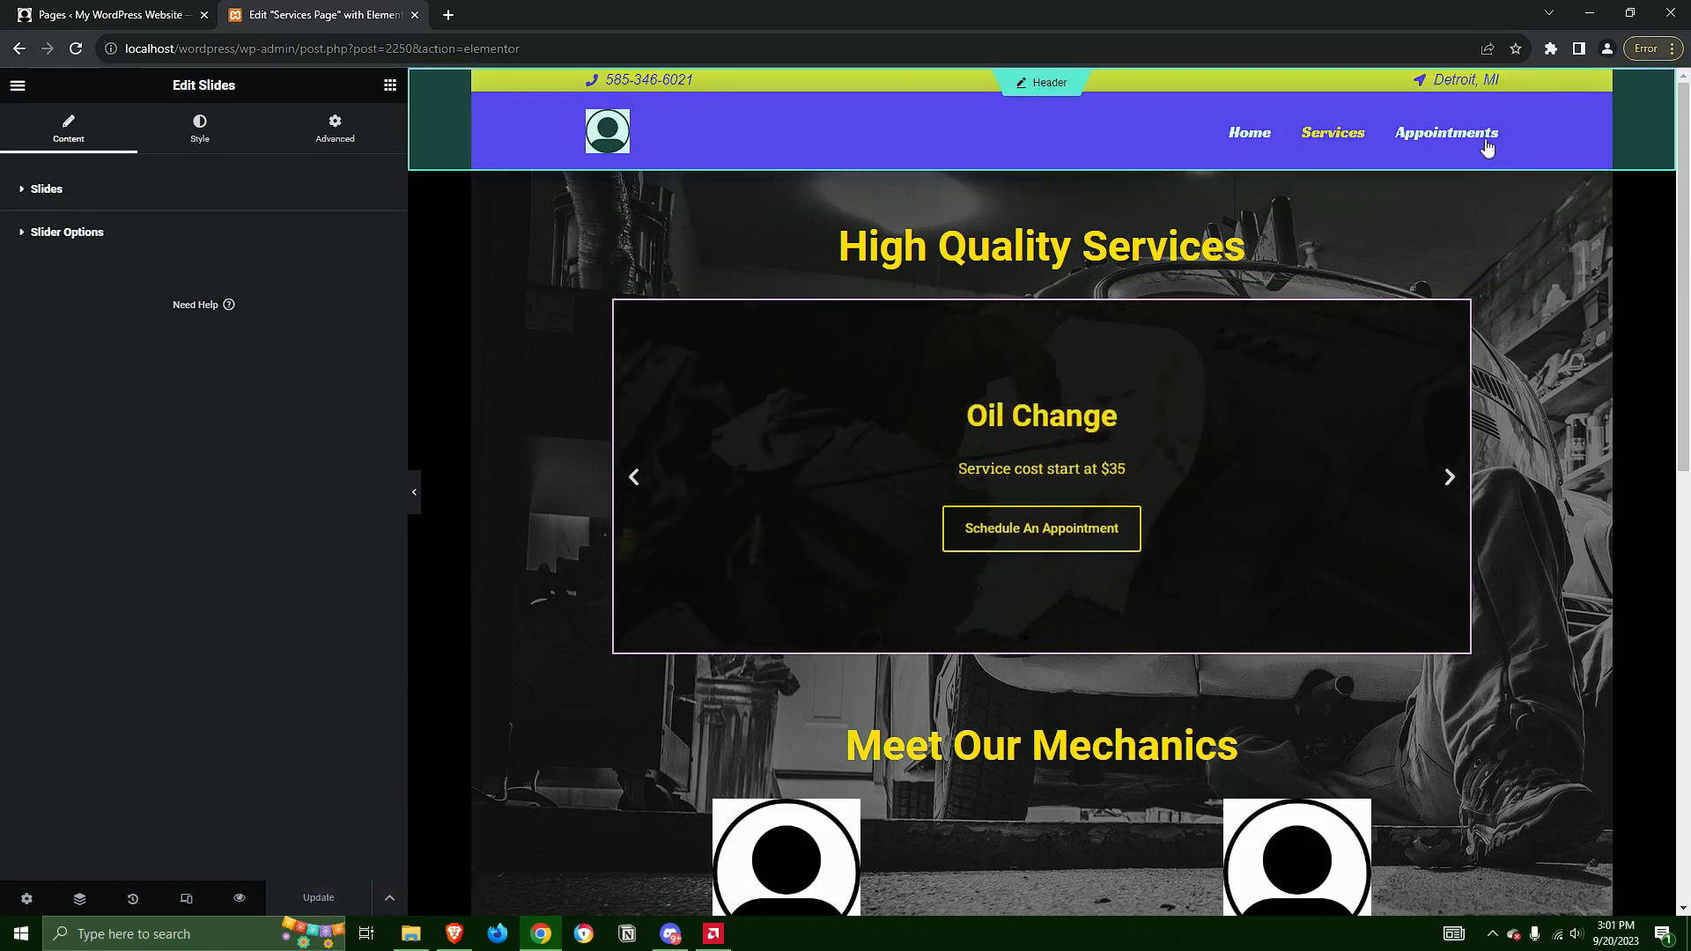
Exit the Services Page editor to the WordPress page list and open the Appointments Page for editing with Elementor
click(19, 87)
click(139, 389)
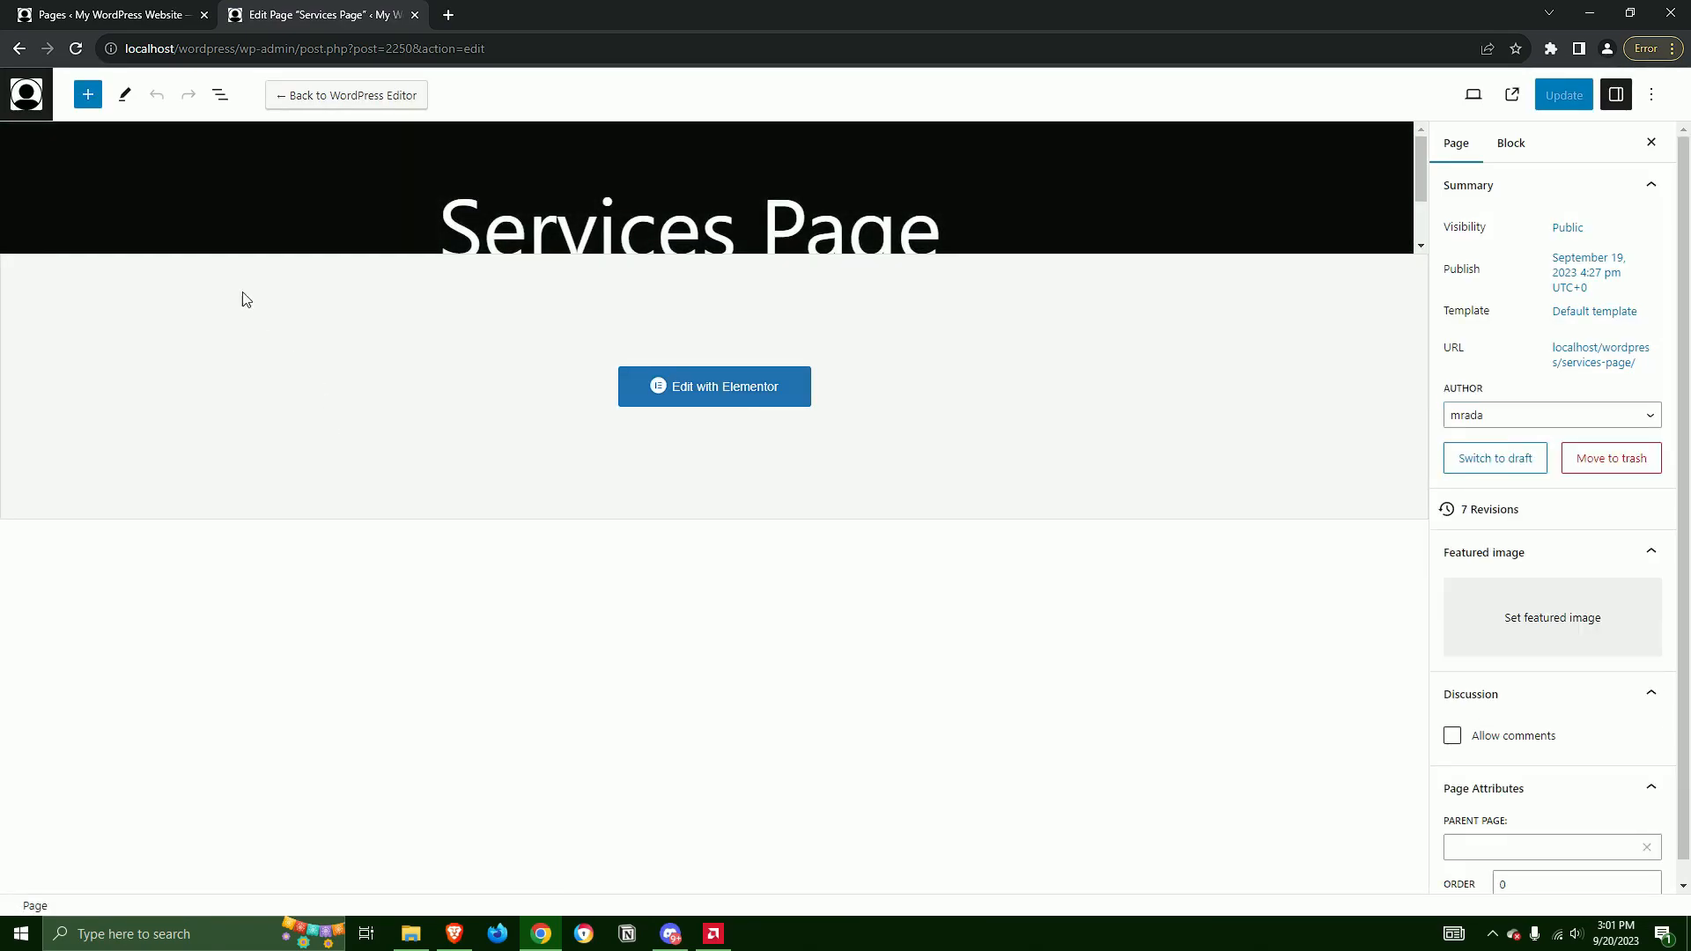
click(26, 94)
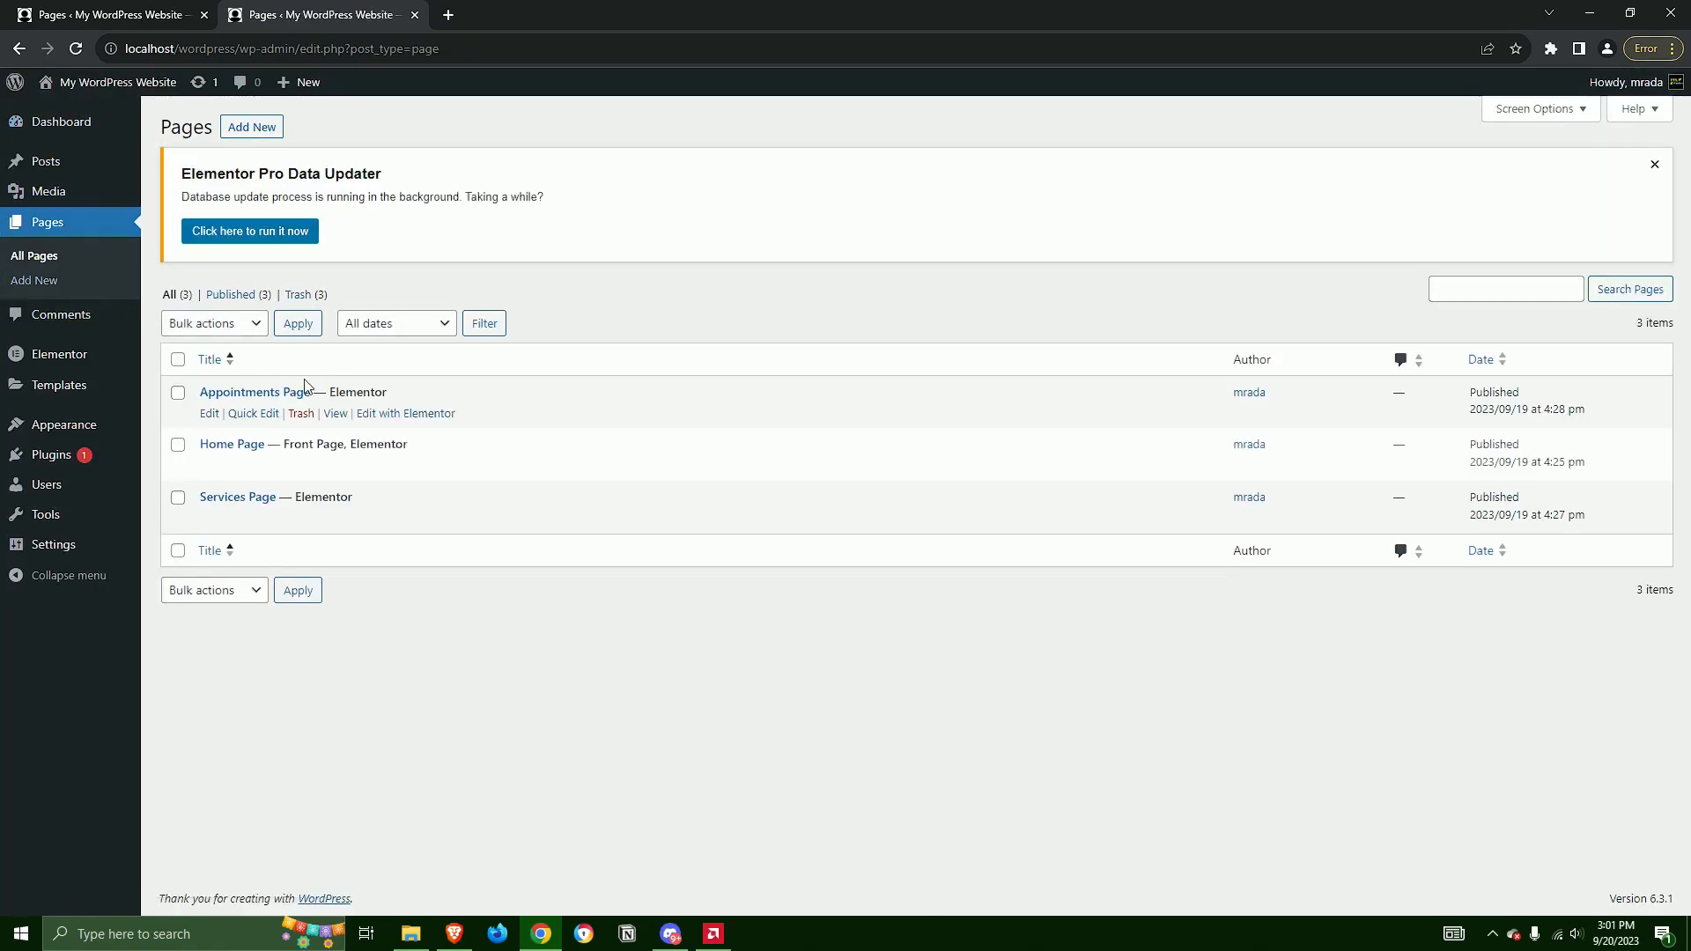
click(432, 414)
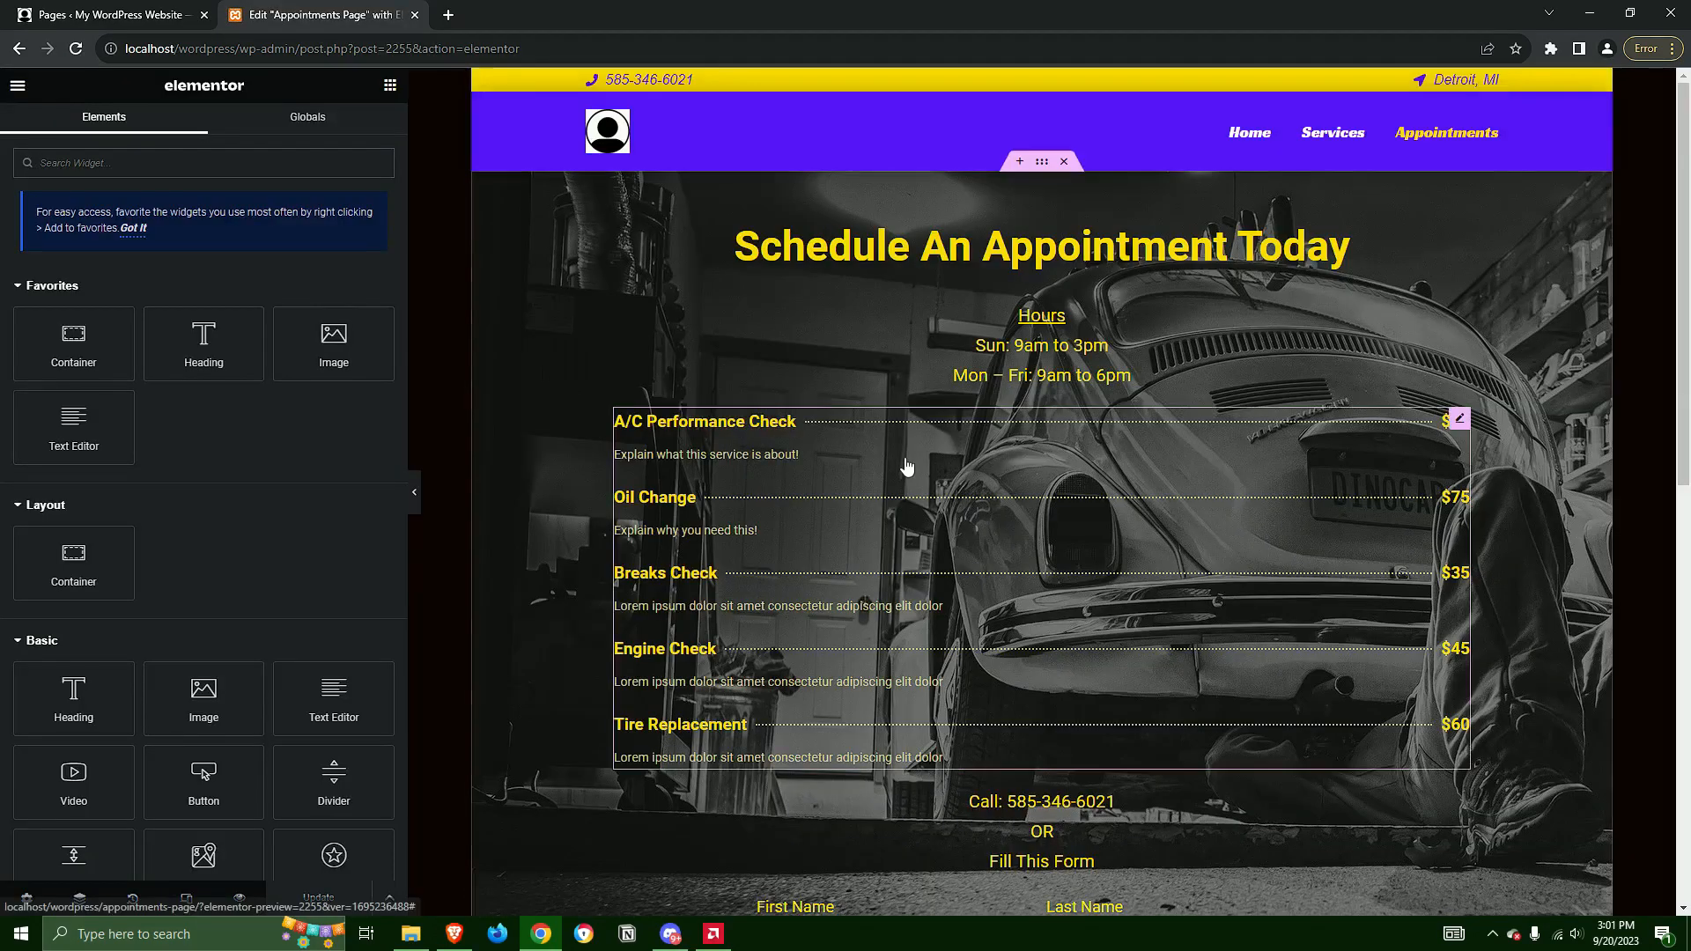
scroll(1308, 679, down, 3)
scroll(1302, 493, up, 3)
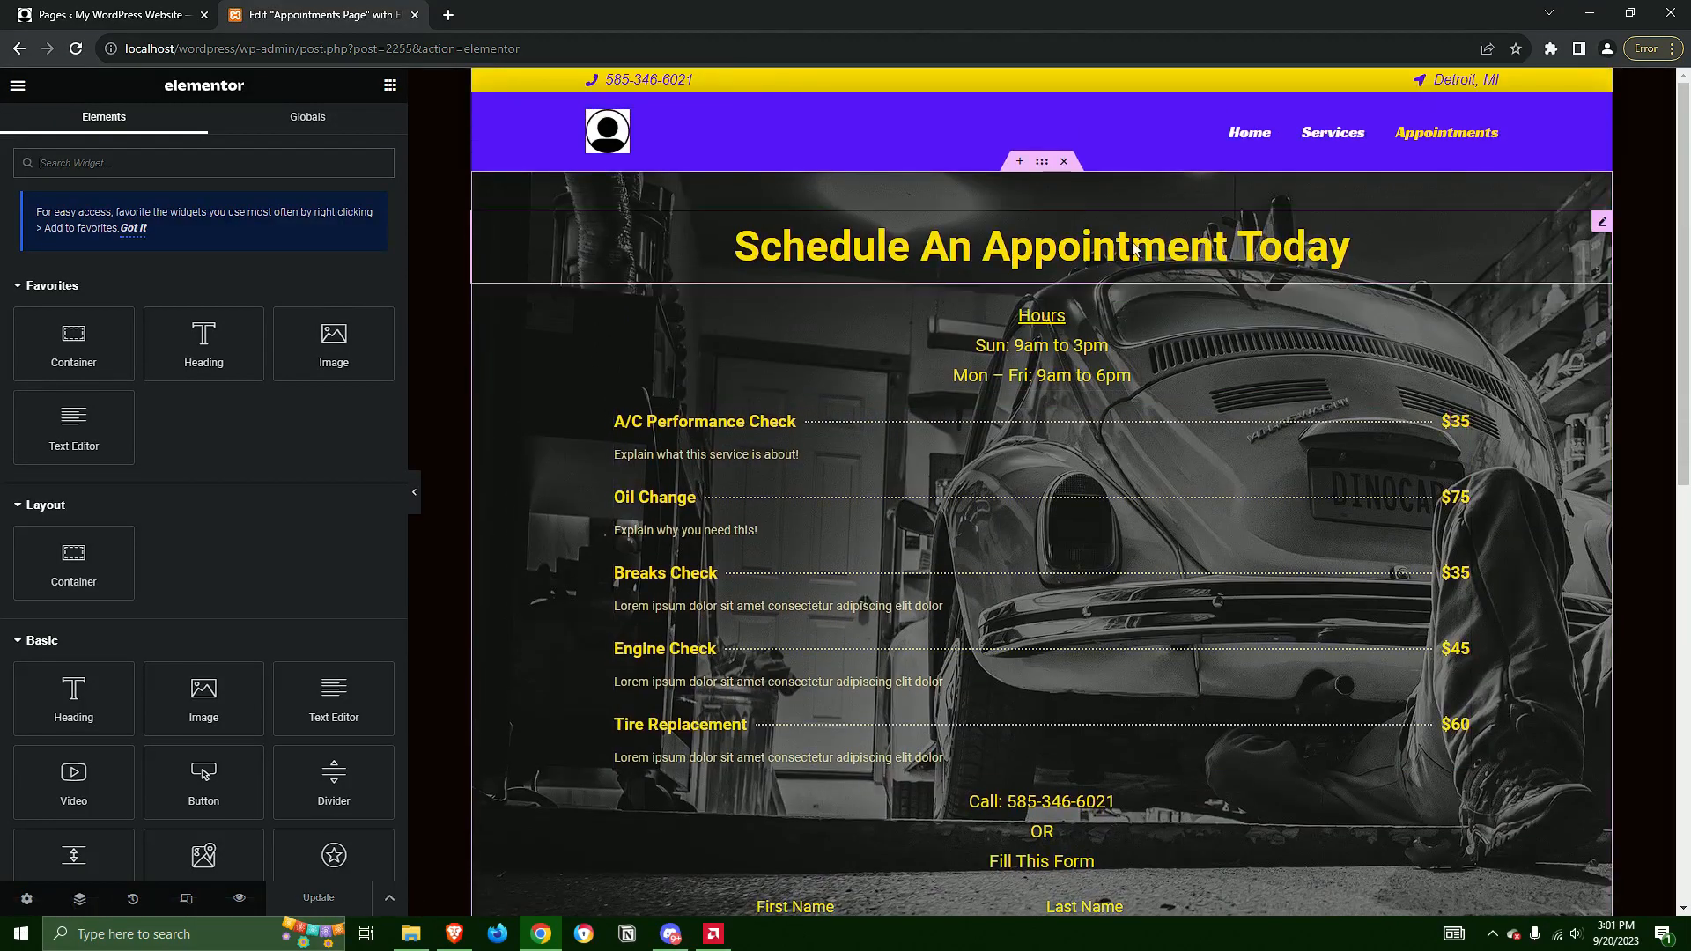
Inspect the content settings of the Schedule An Appointment Today heading, the Hours text and the services price list
click(1191, 249)
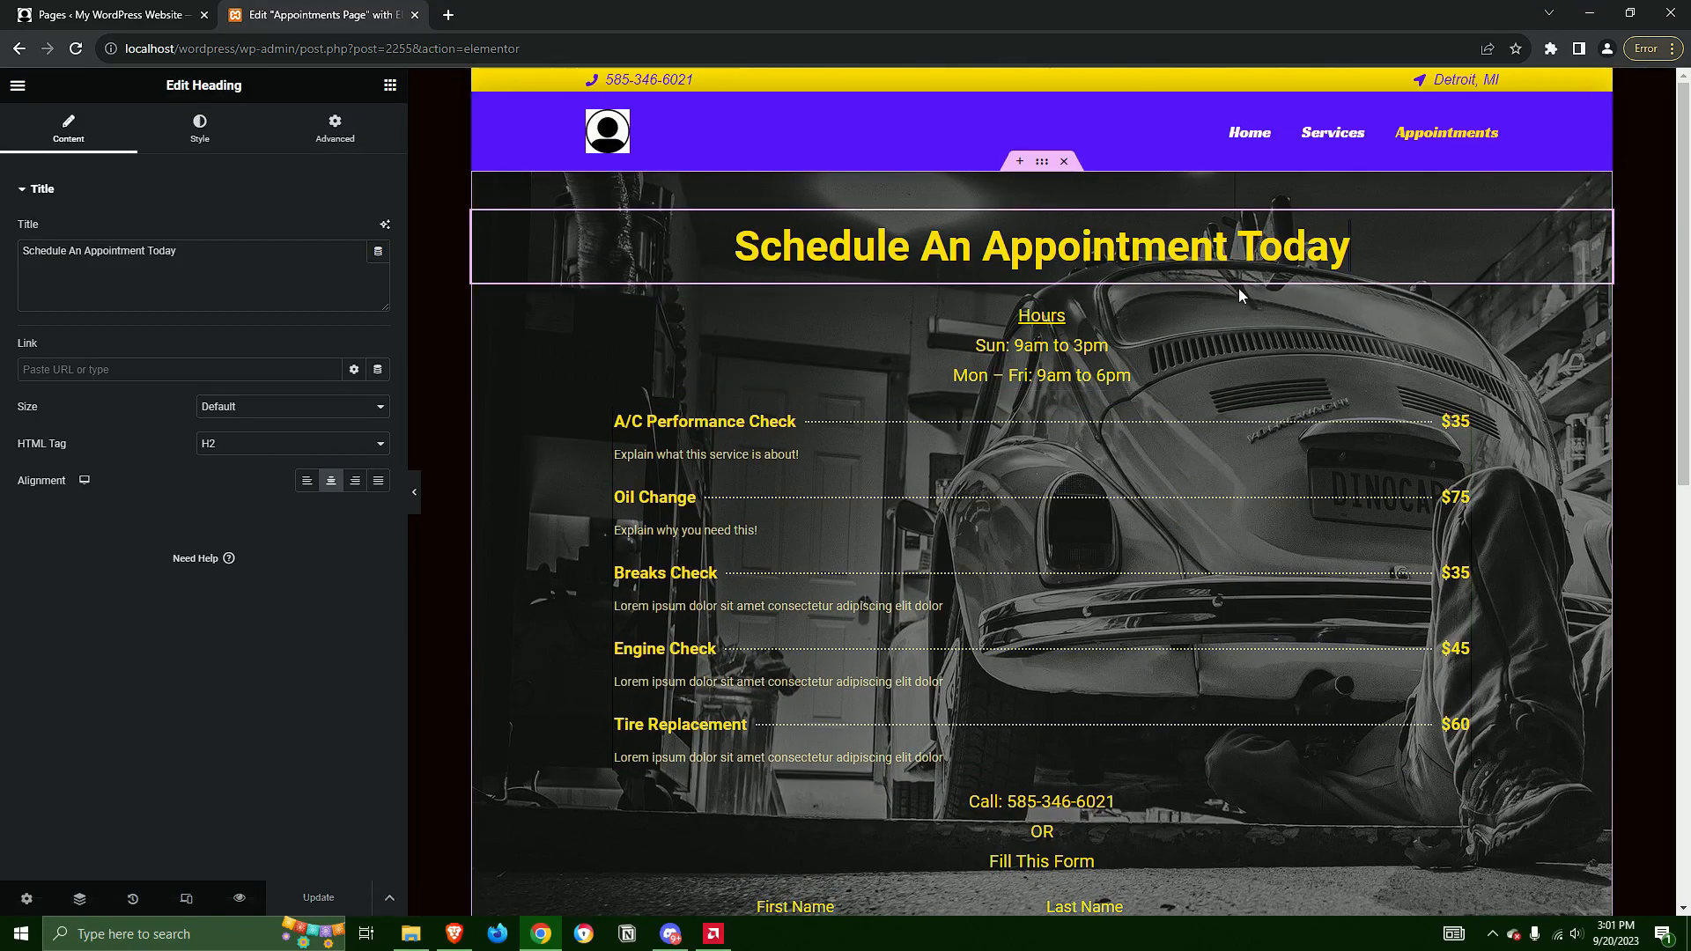
click(1140, 316)
click(189, 369)
click(133, 313)
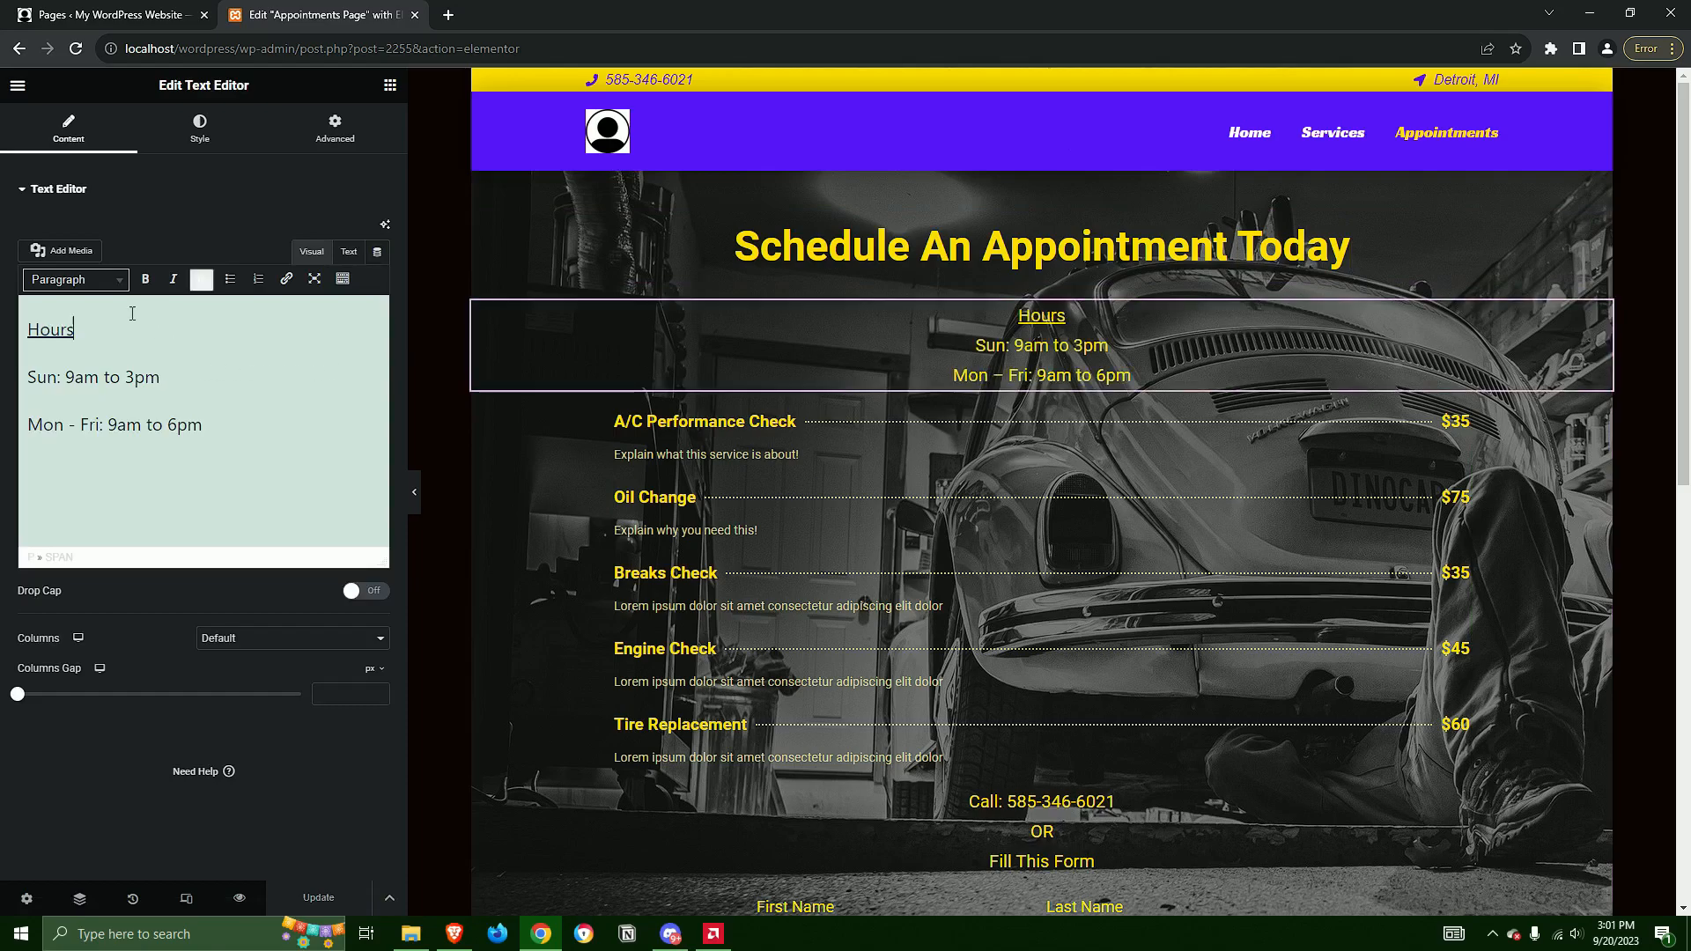
click(976, 518)
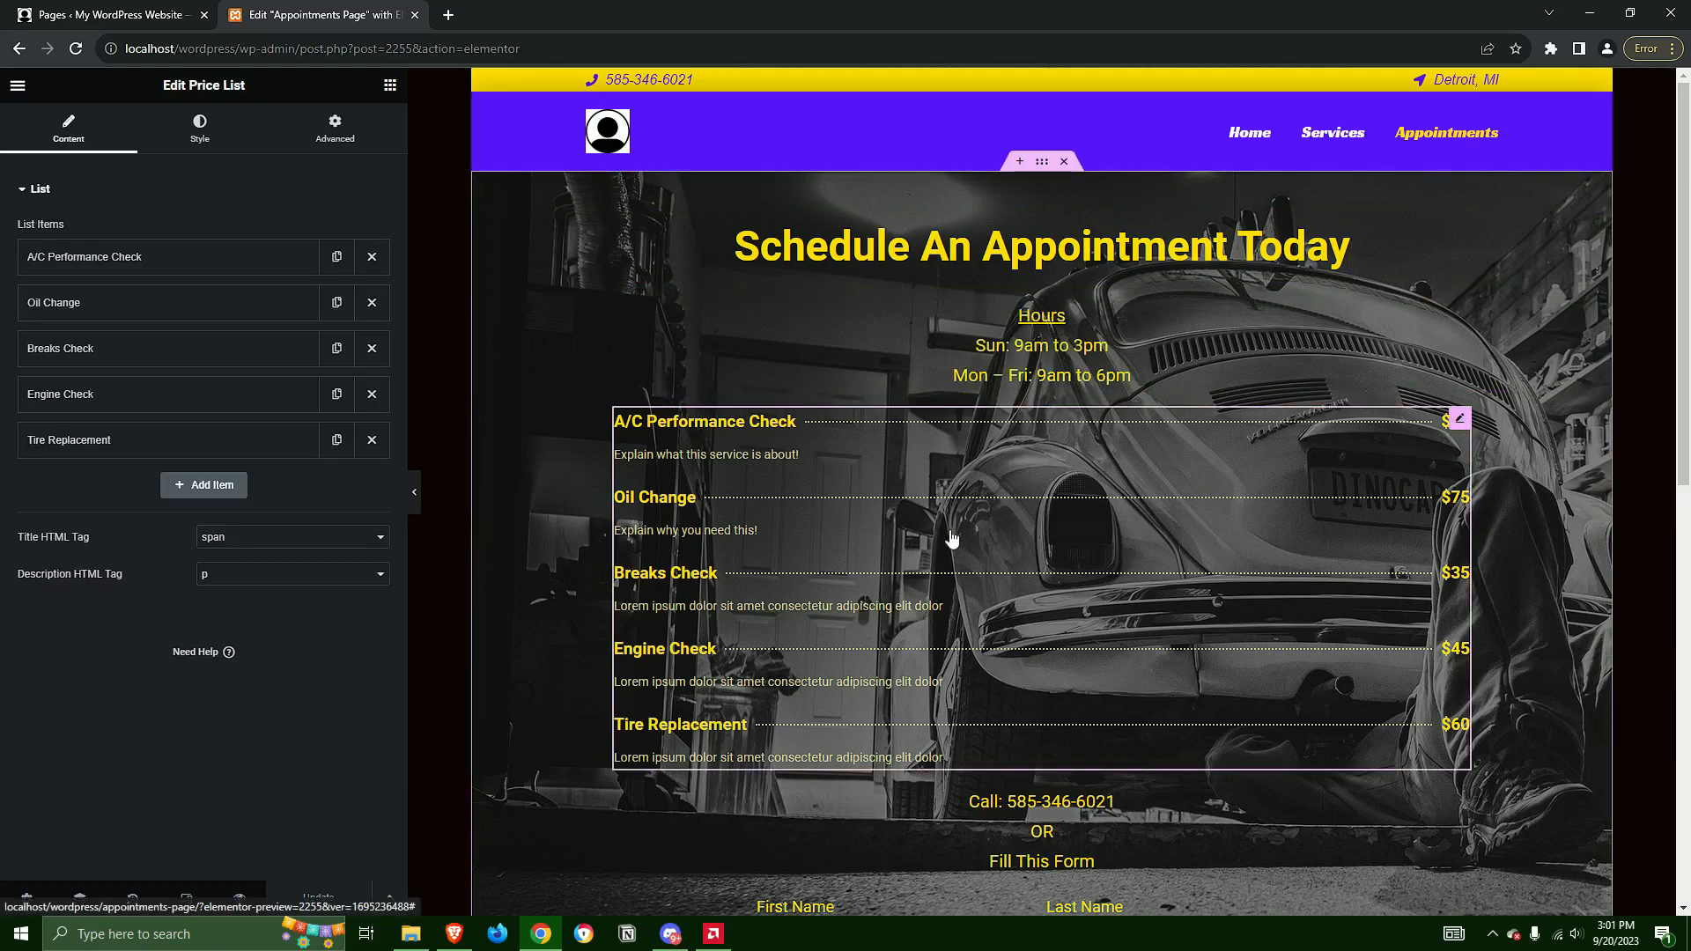
scroll(953, 537, down, 2)
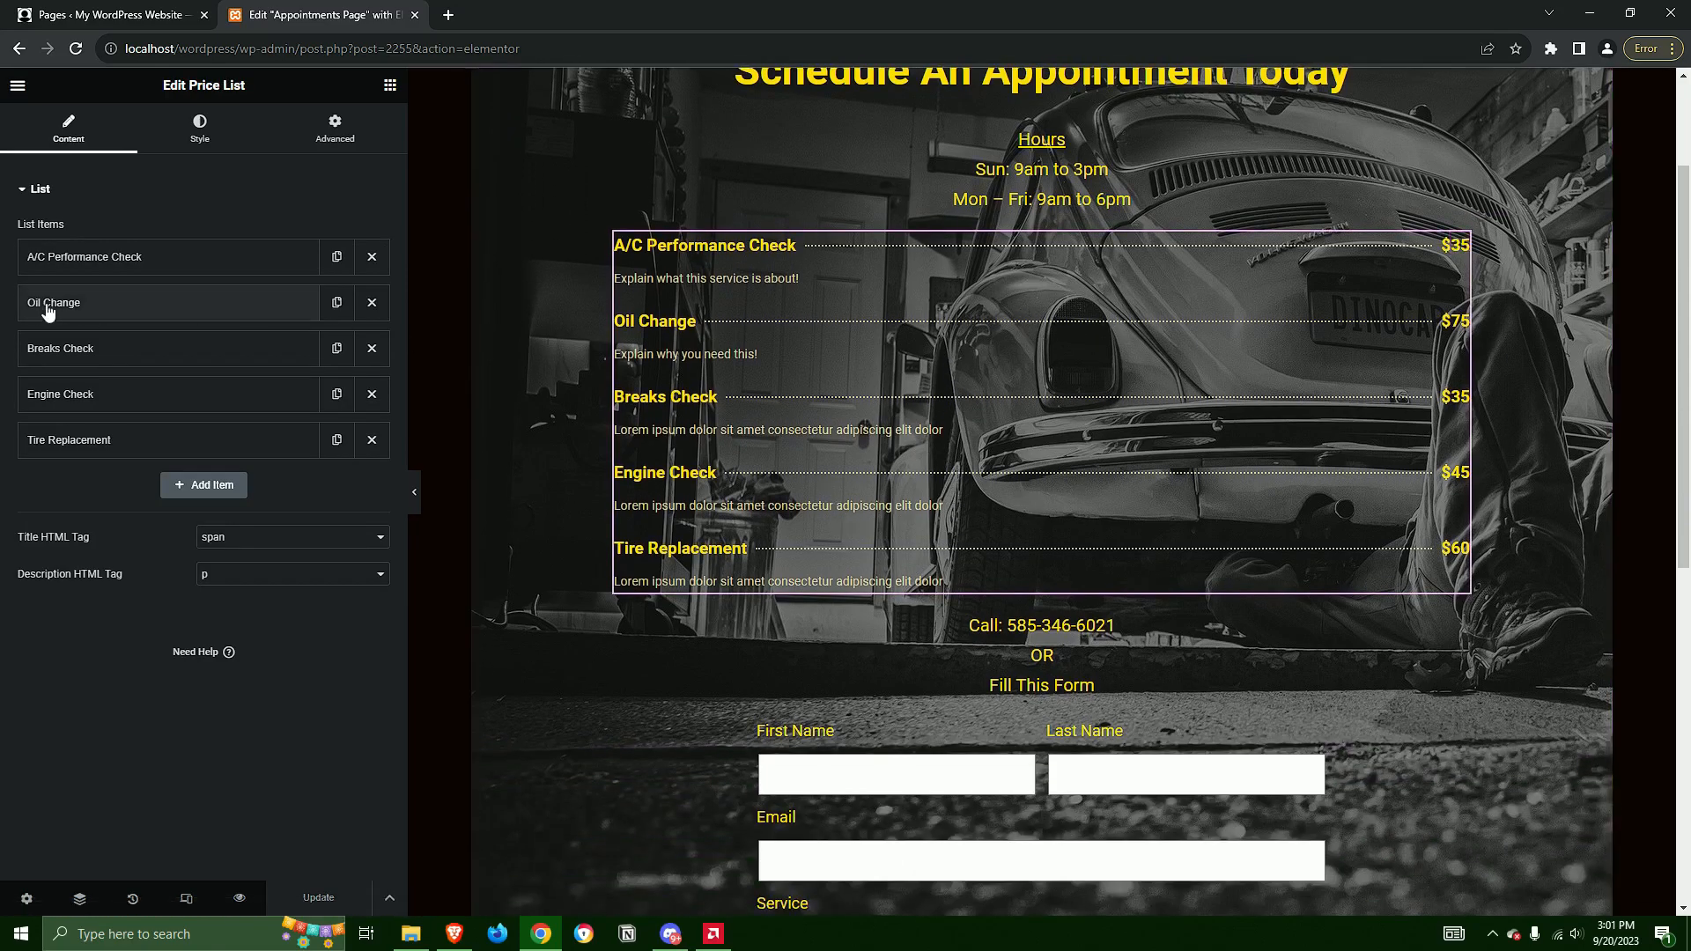
Expand the A/C Performance Check item of the price list and examine its price, title, description, image and link settings
click(132, 265)
click(139, 265)
click(160, 262)
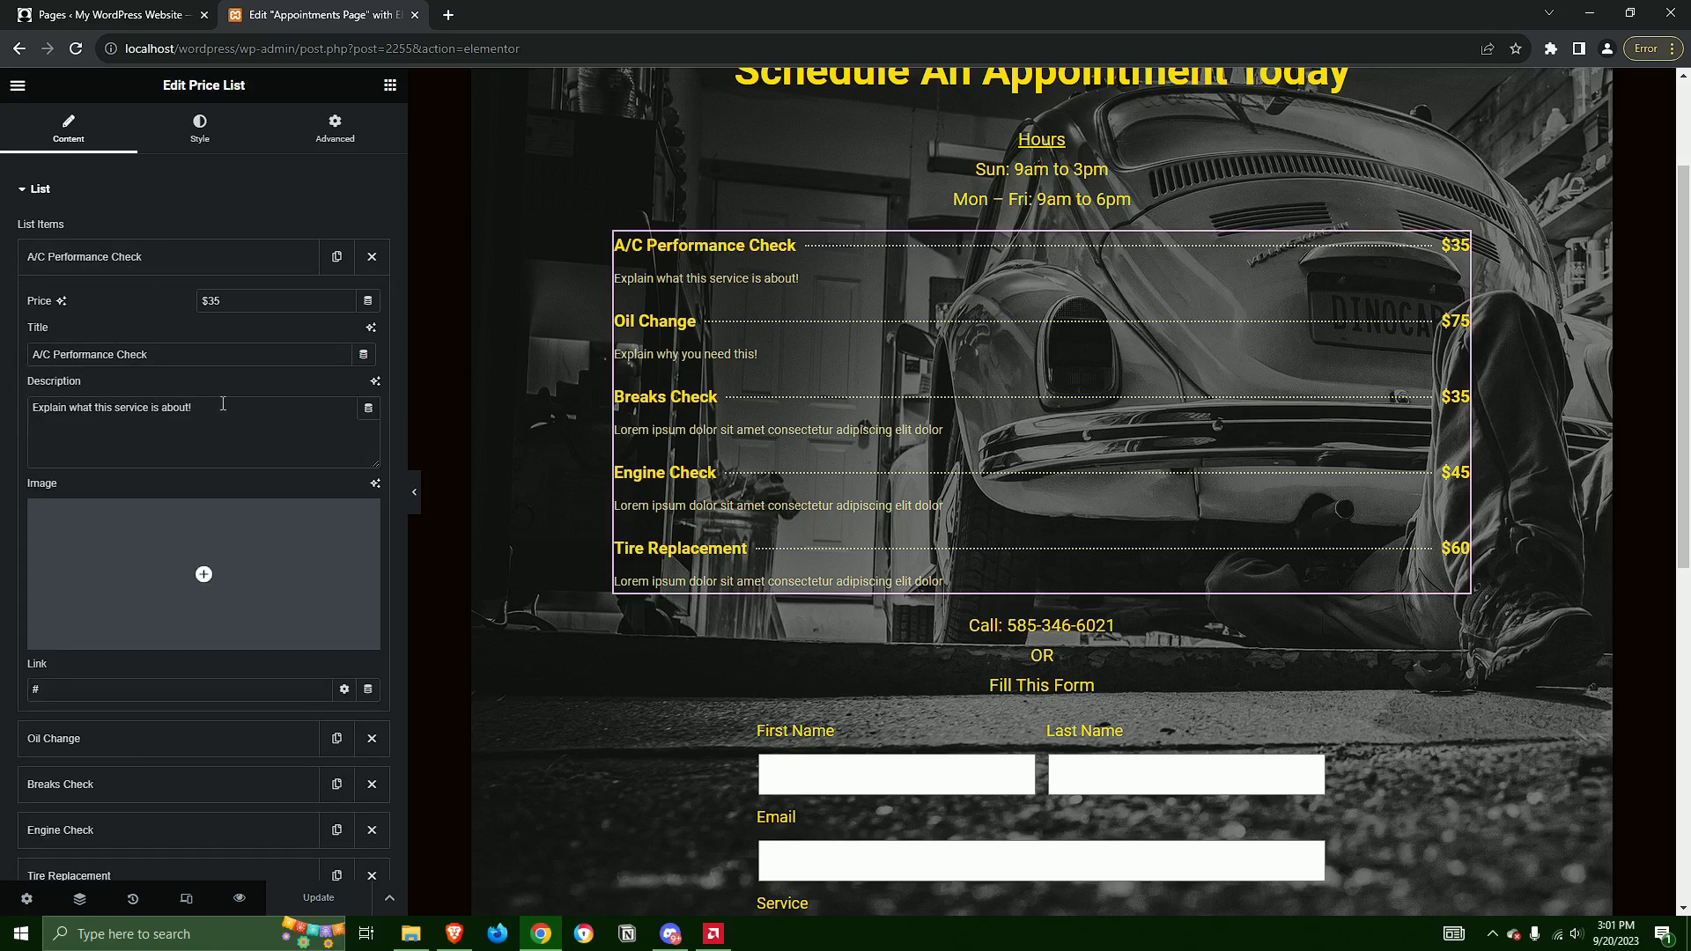
scroll(255, 520, down, 3)
scroll(215, 479, up, 2)
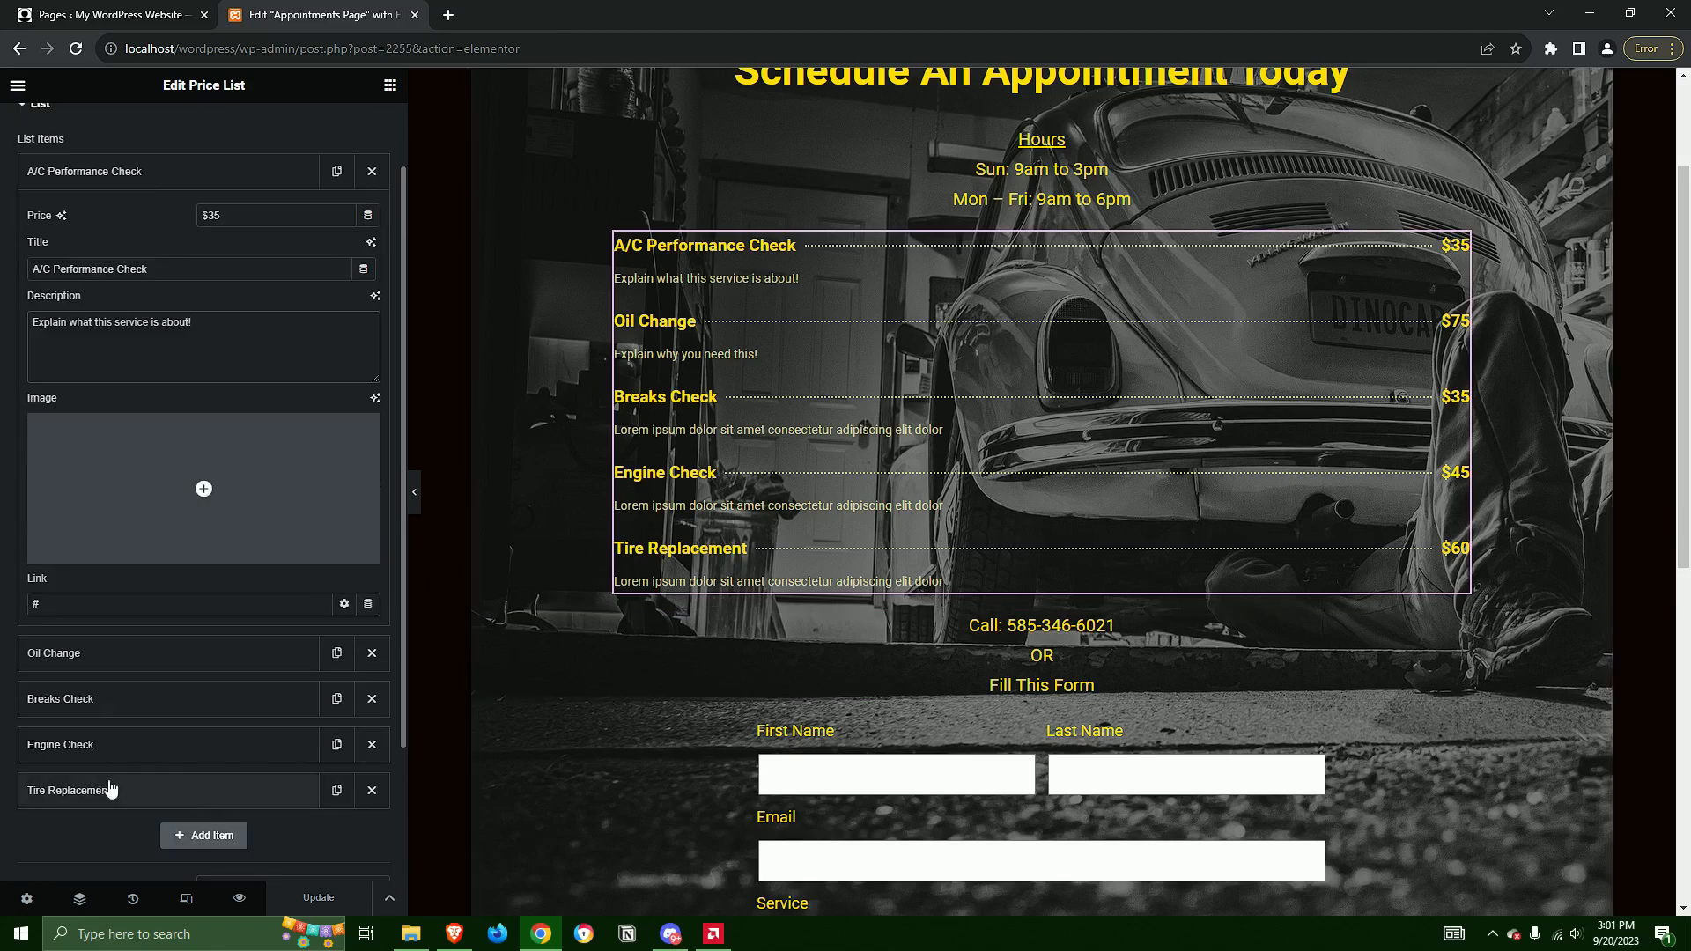
drag(93, 605, 18, 604)
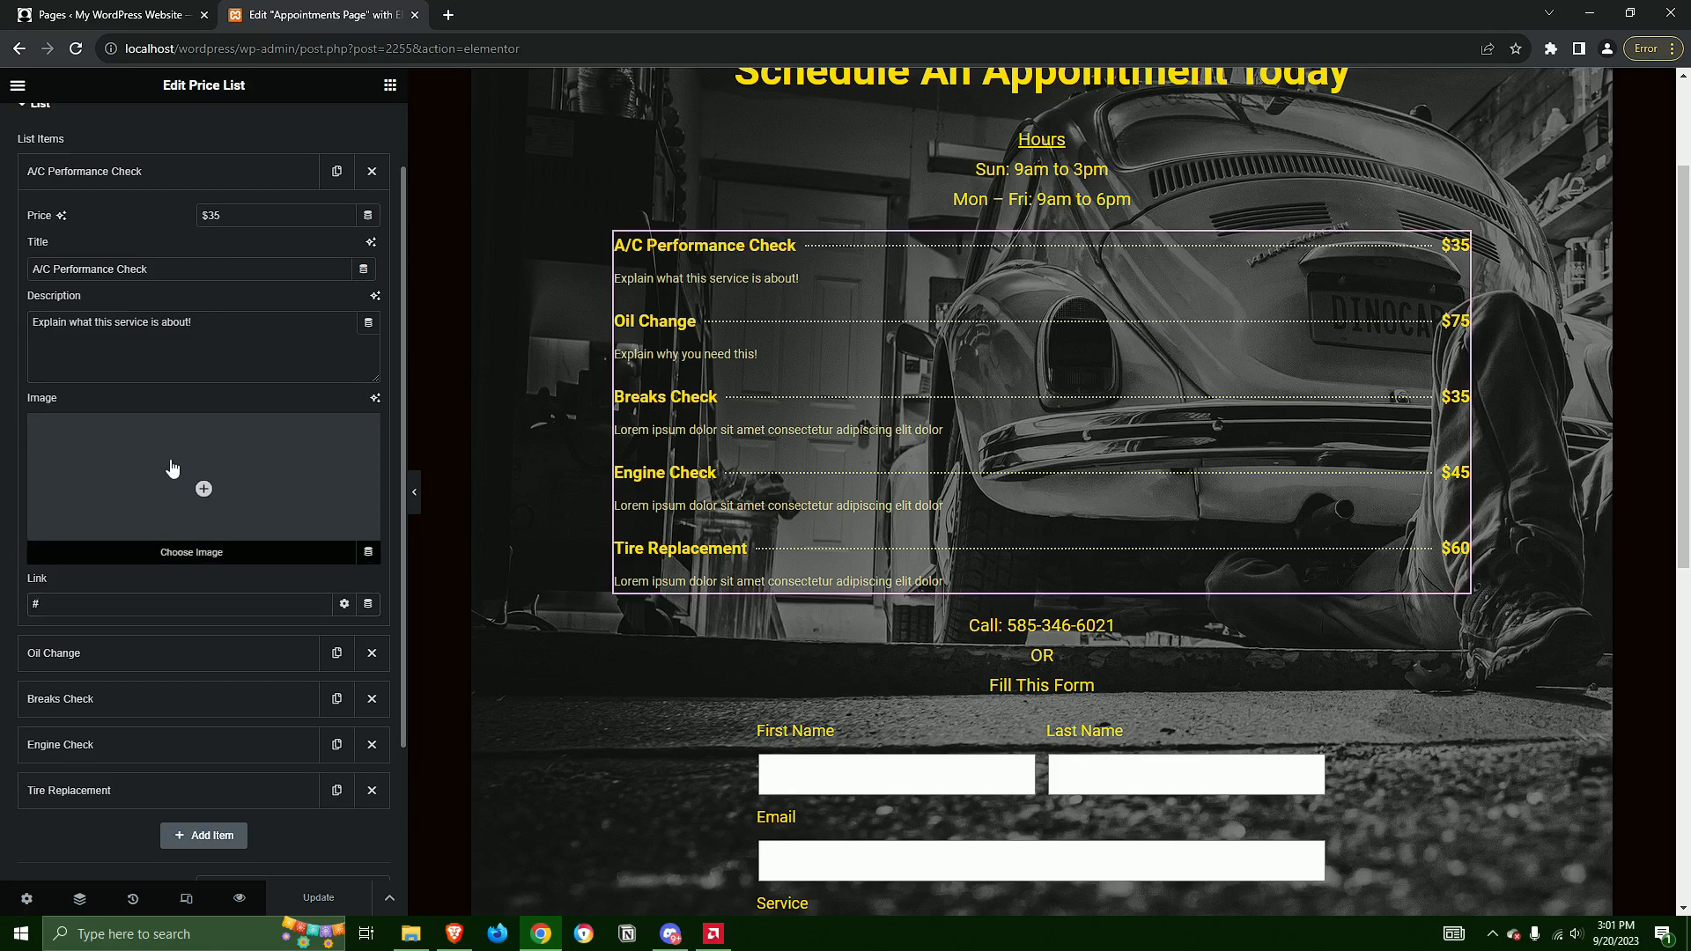
Try profile-icon.png from the media library as the A/C Performance Check item's image, remove it again and collapse the item
click(167, 470)
click(802, 300)
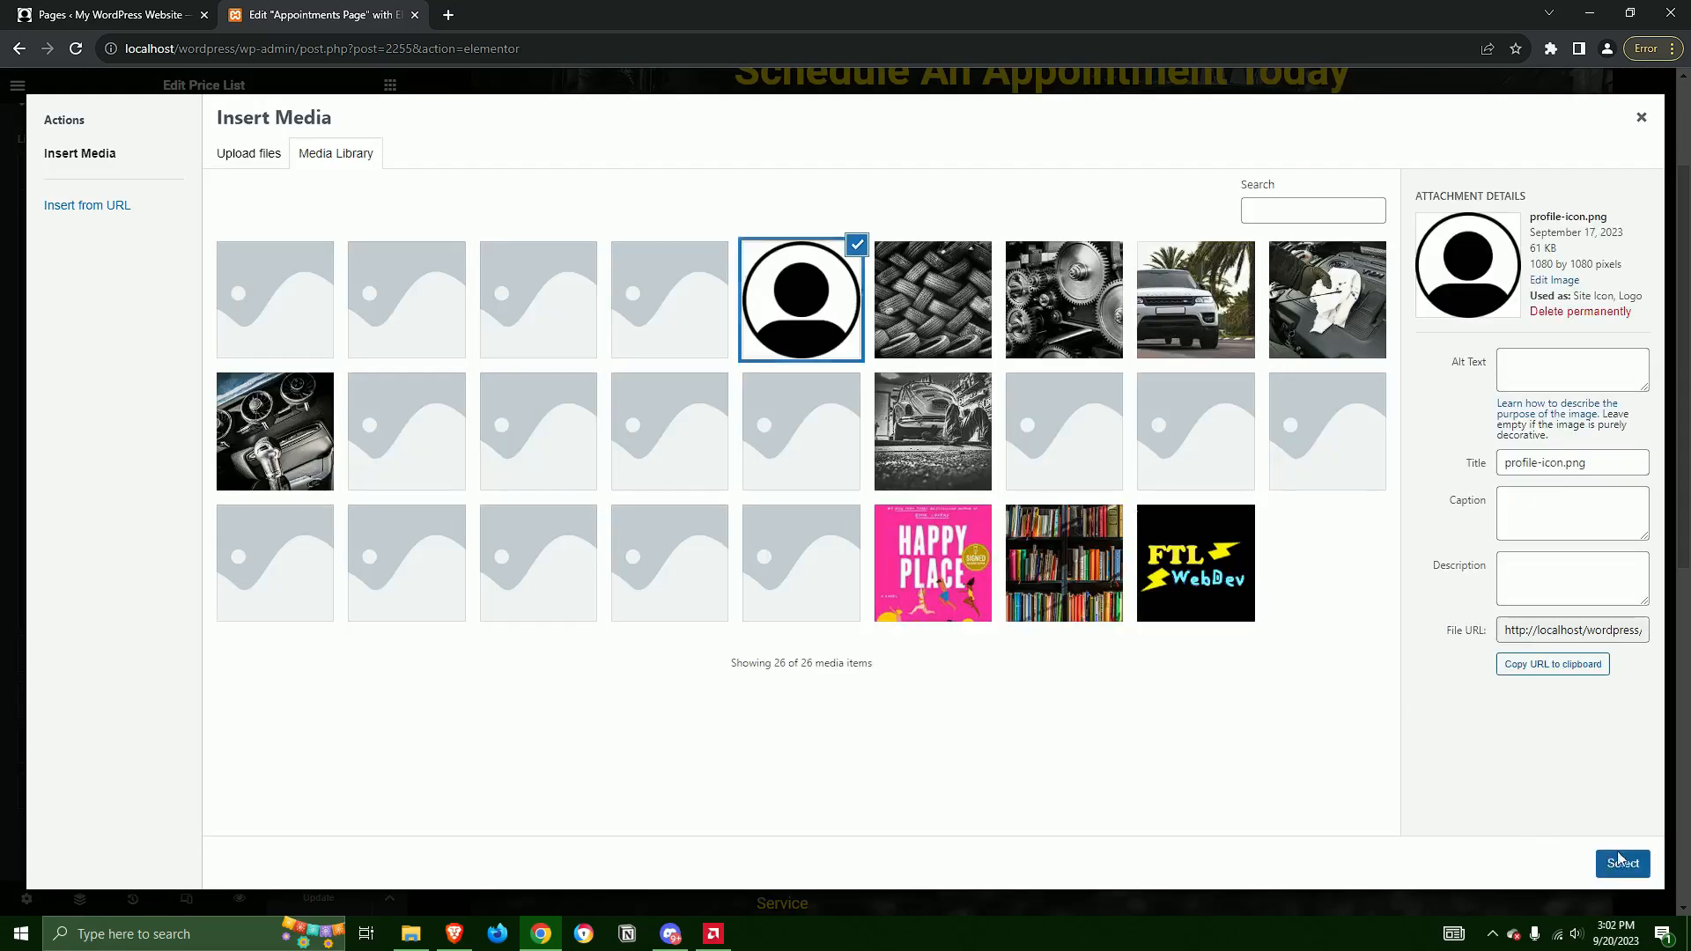
click(1623, 863)
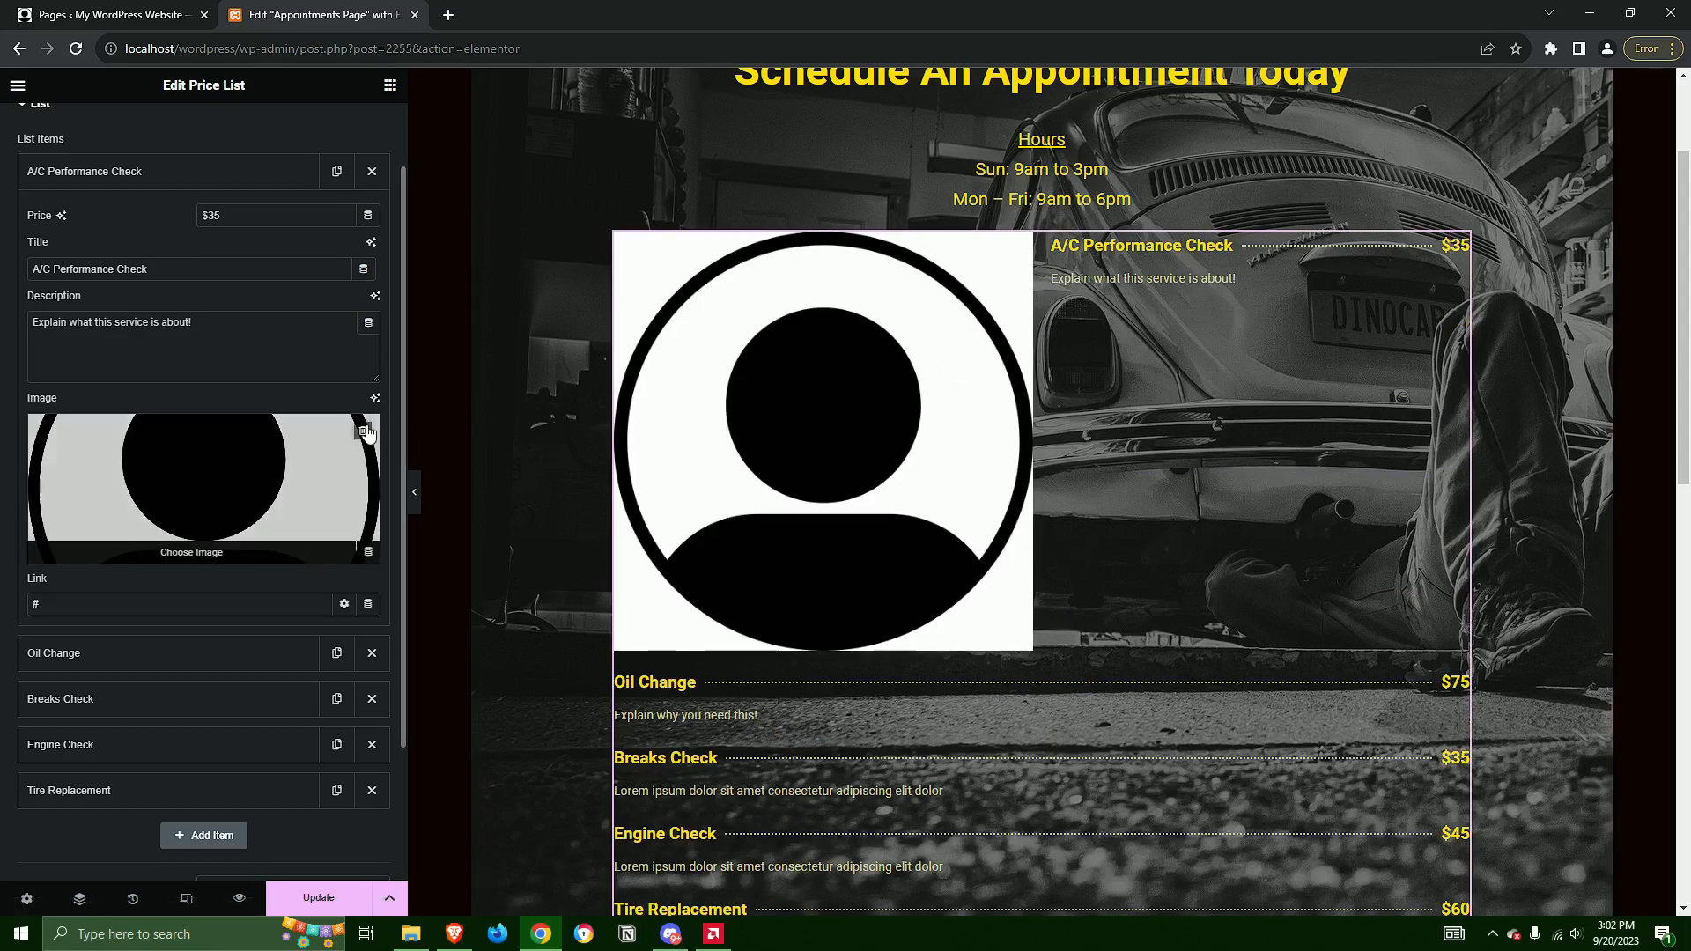
click(364, 430)
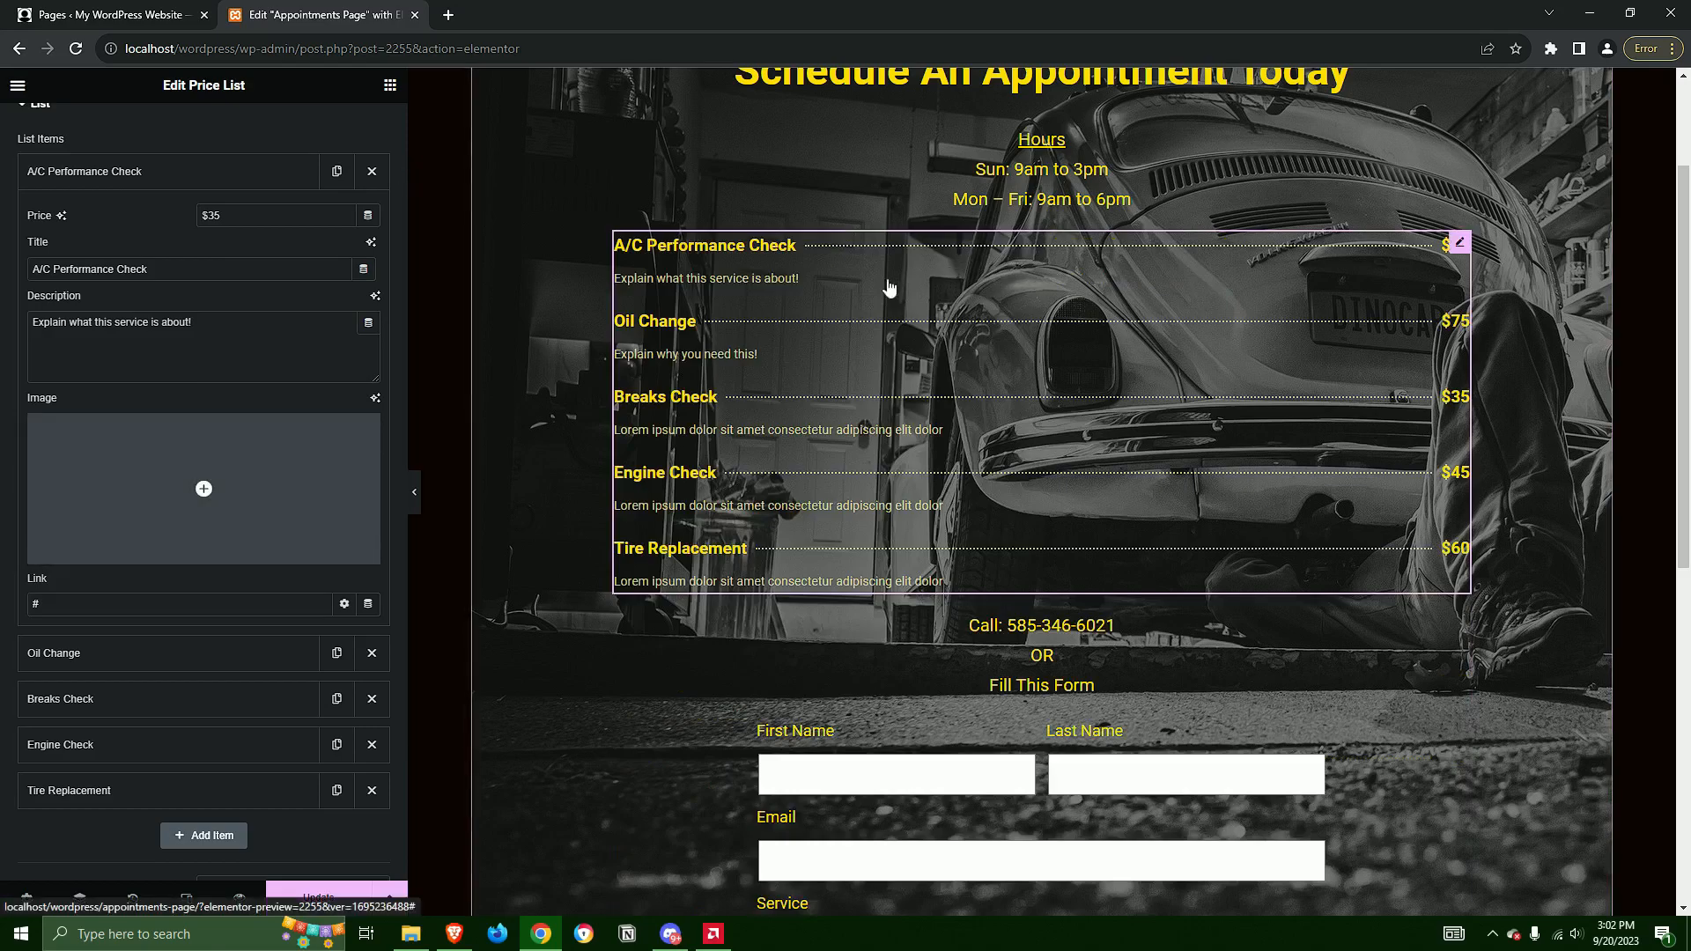
scroll(1156, 571, up, 2)
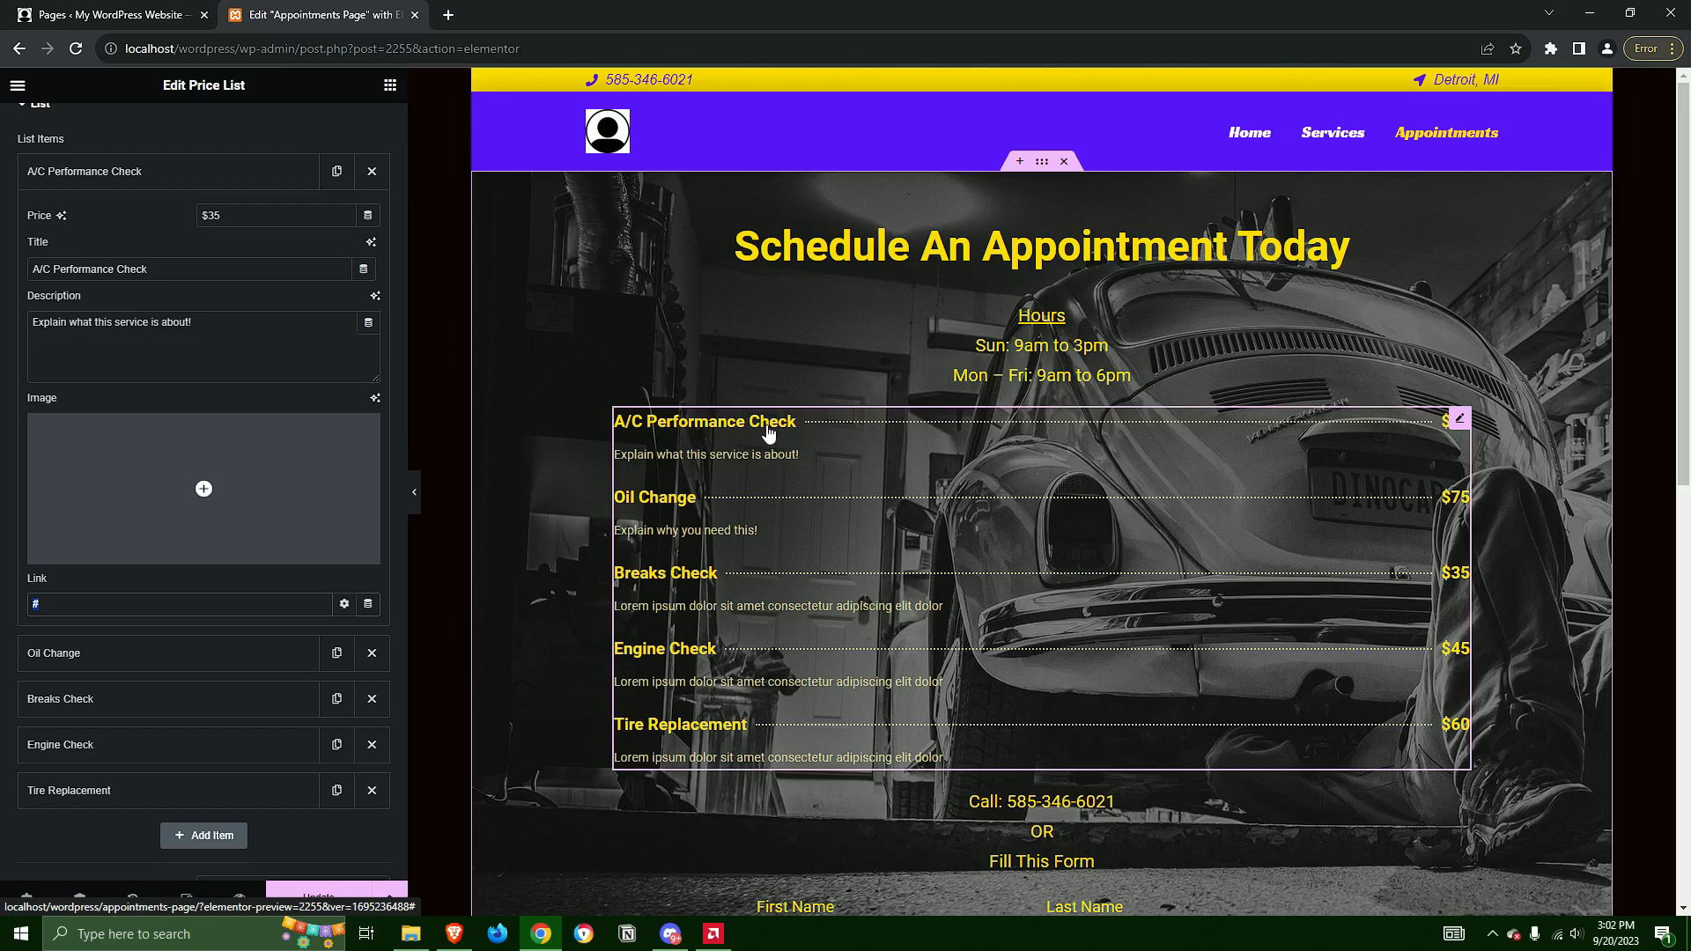
click(150, 172)
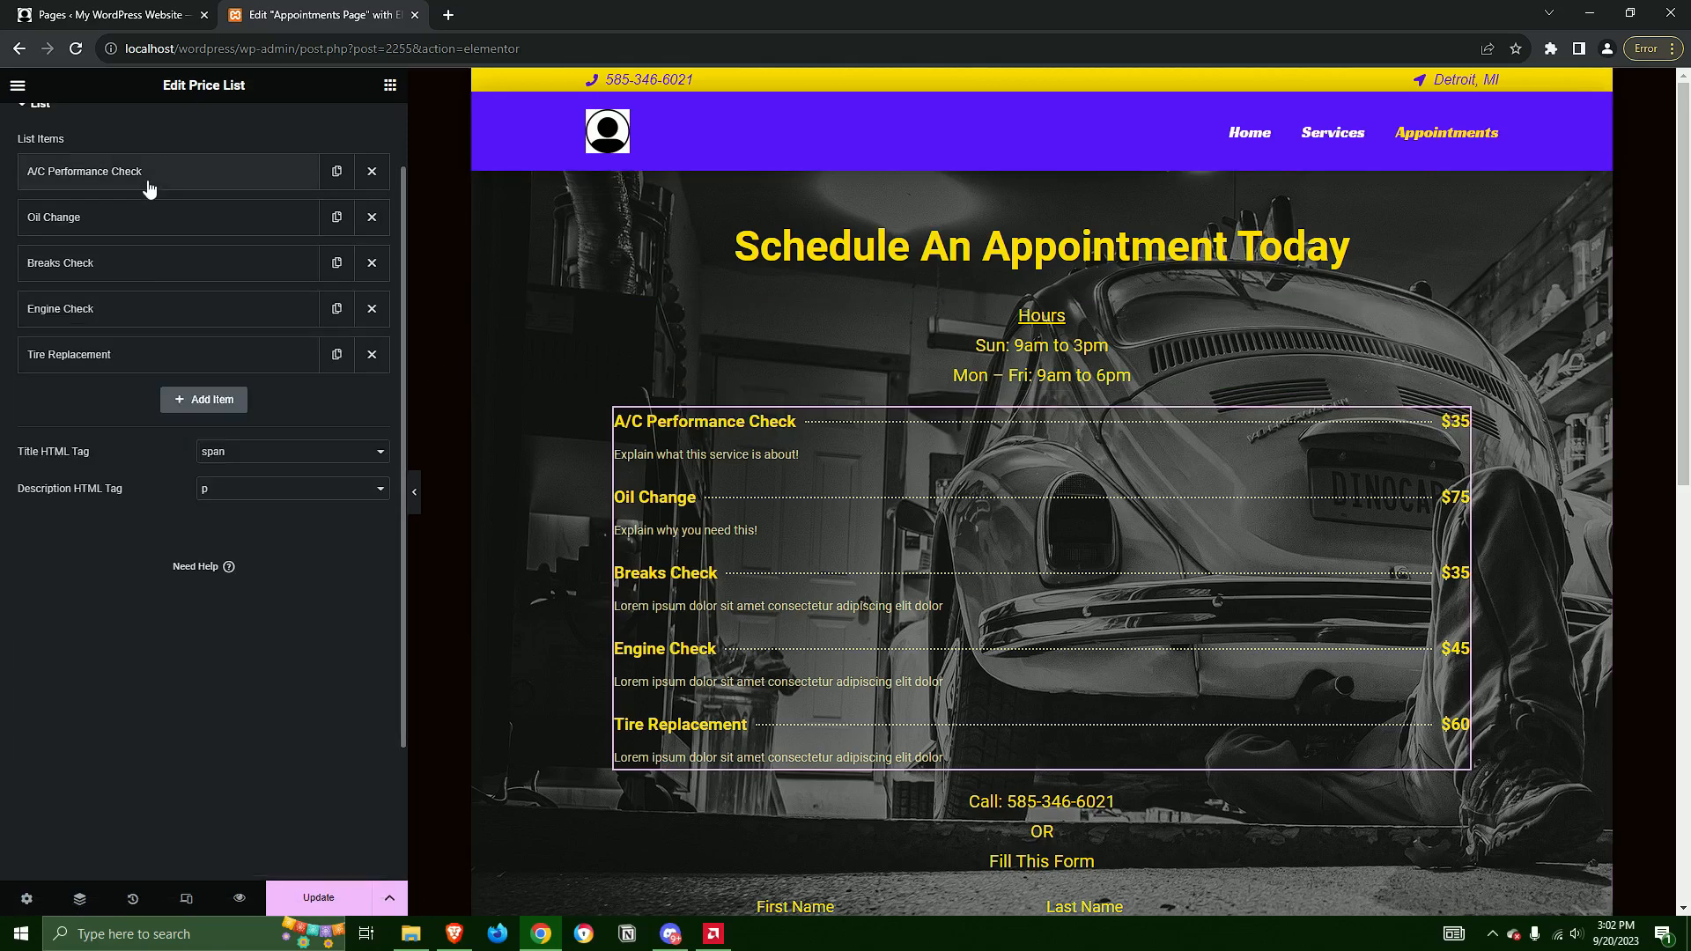
Open the contact text above the appointment form and examine the link set on its phone number
scroll(1321, 675, down, 5)
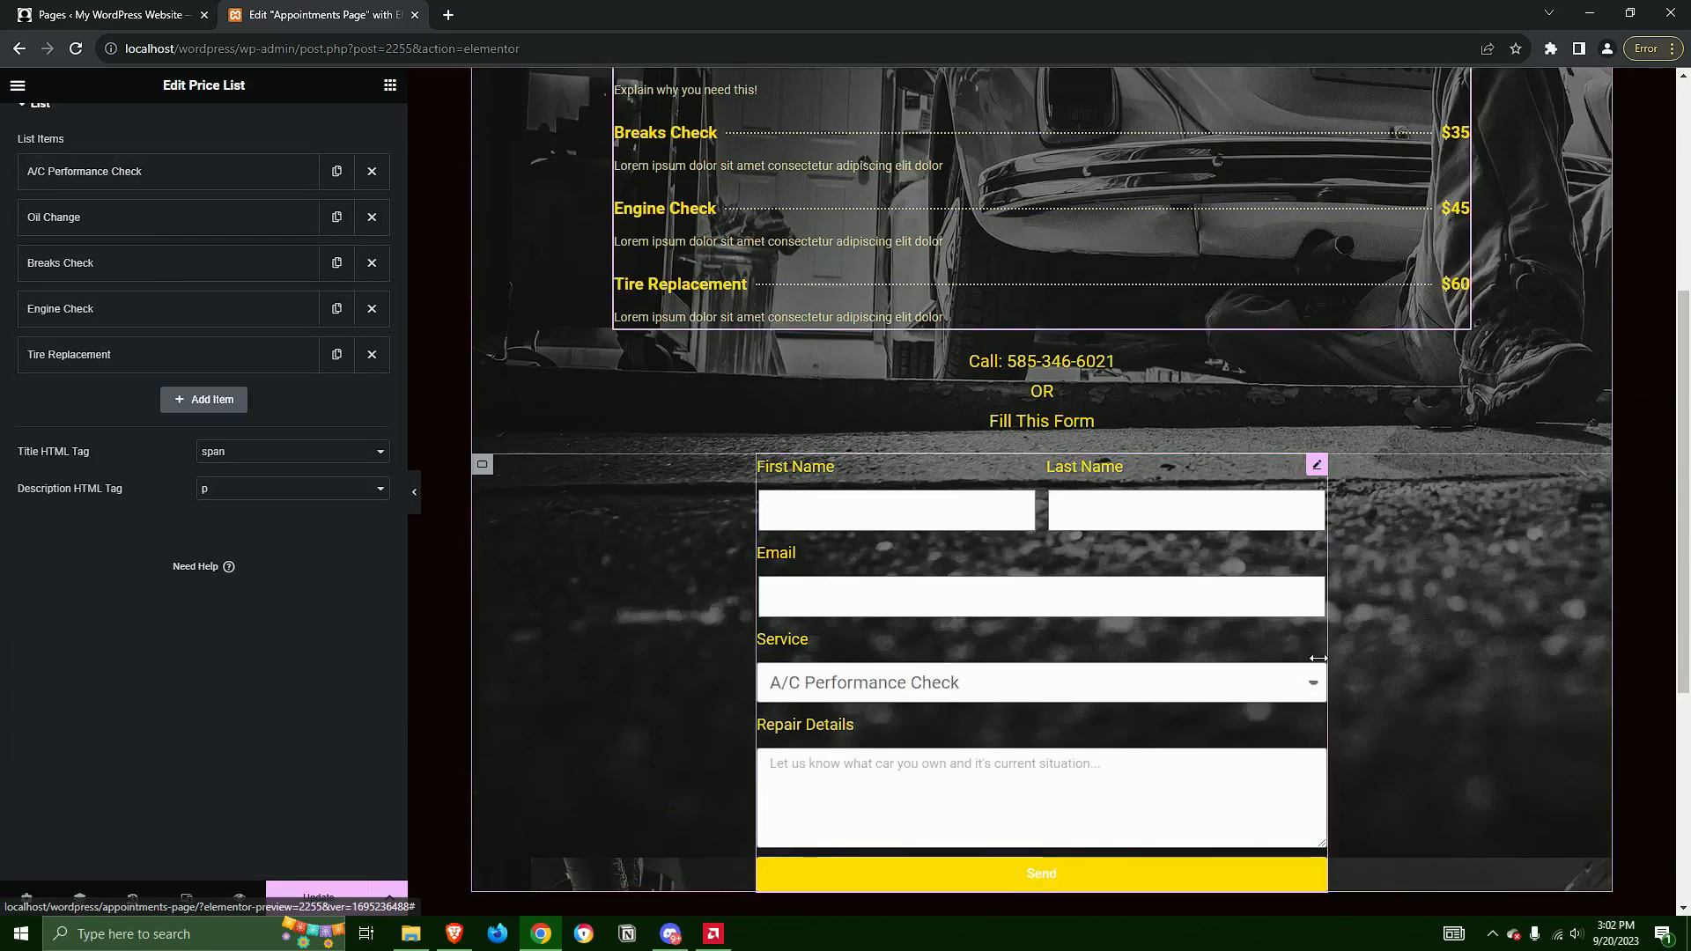
click(1093, 366)
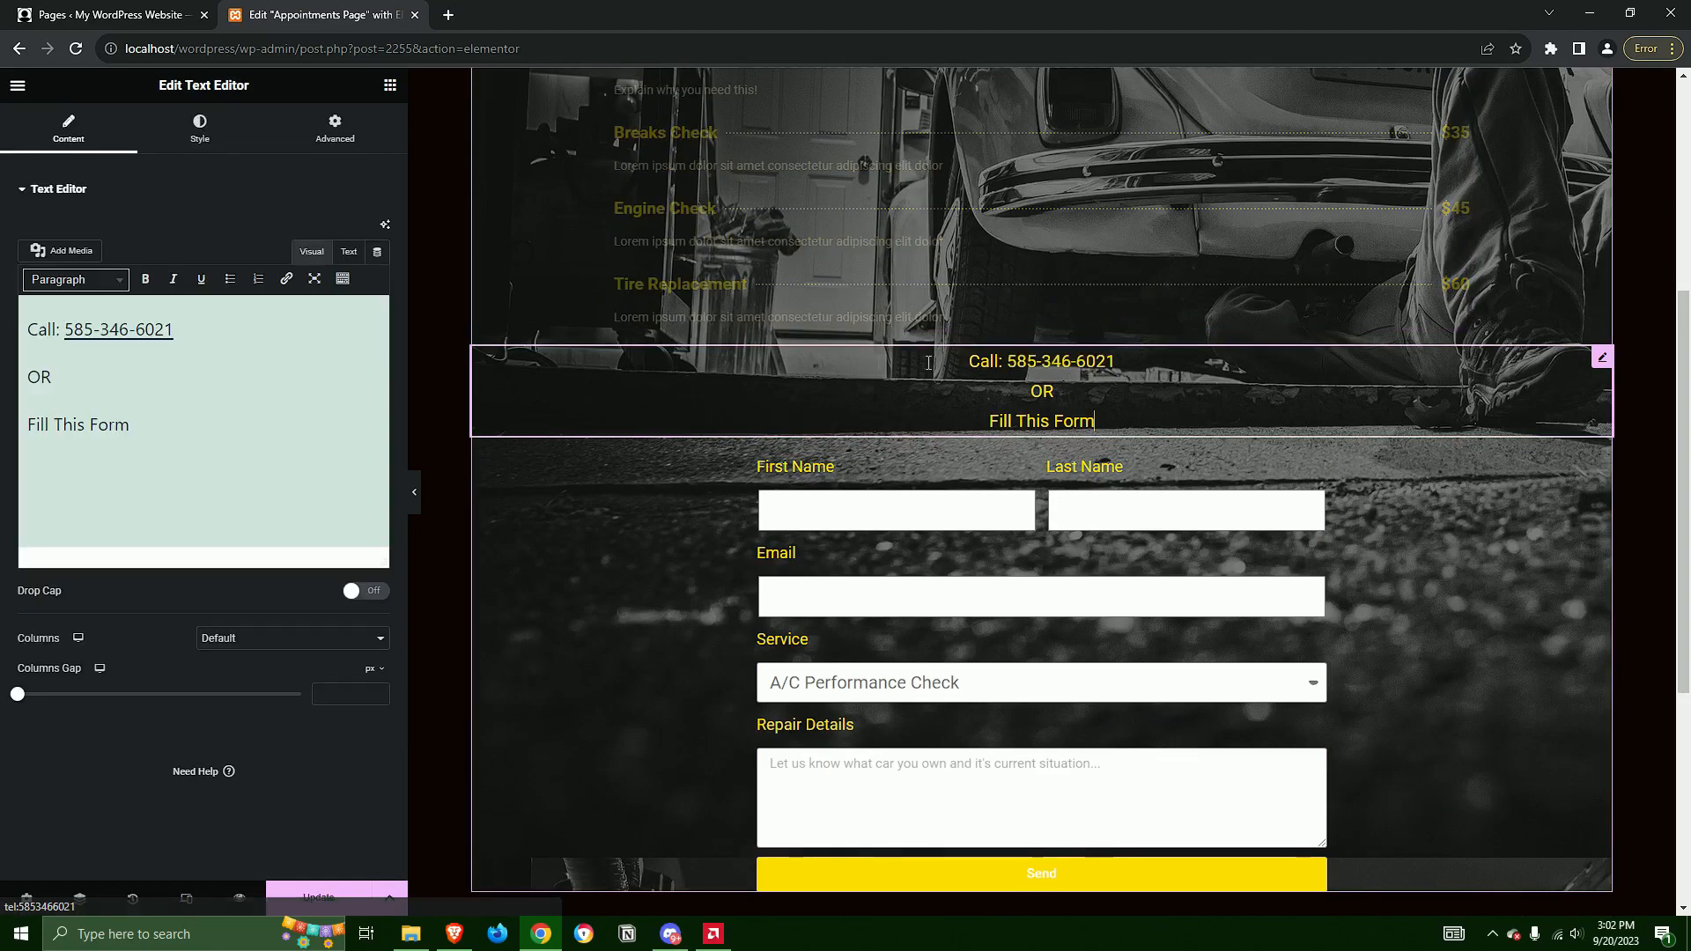
scroll(792, 546, down, 5)
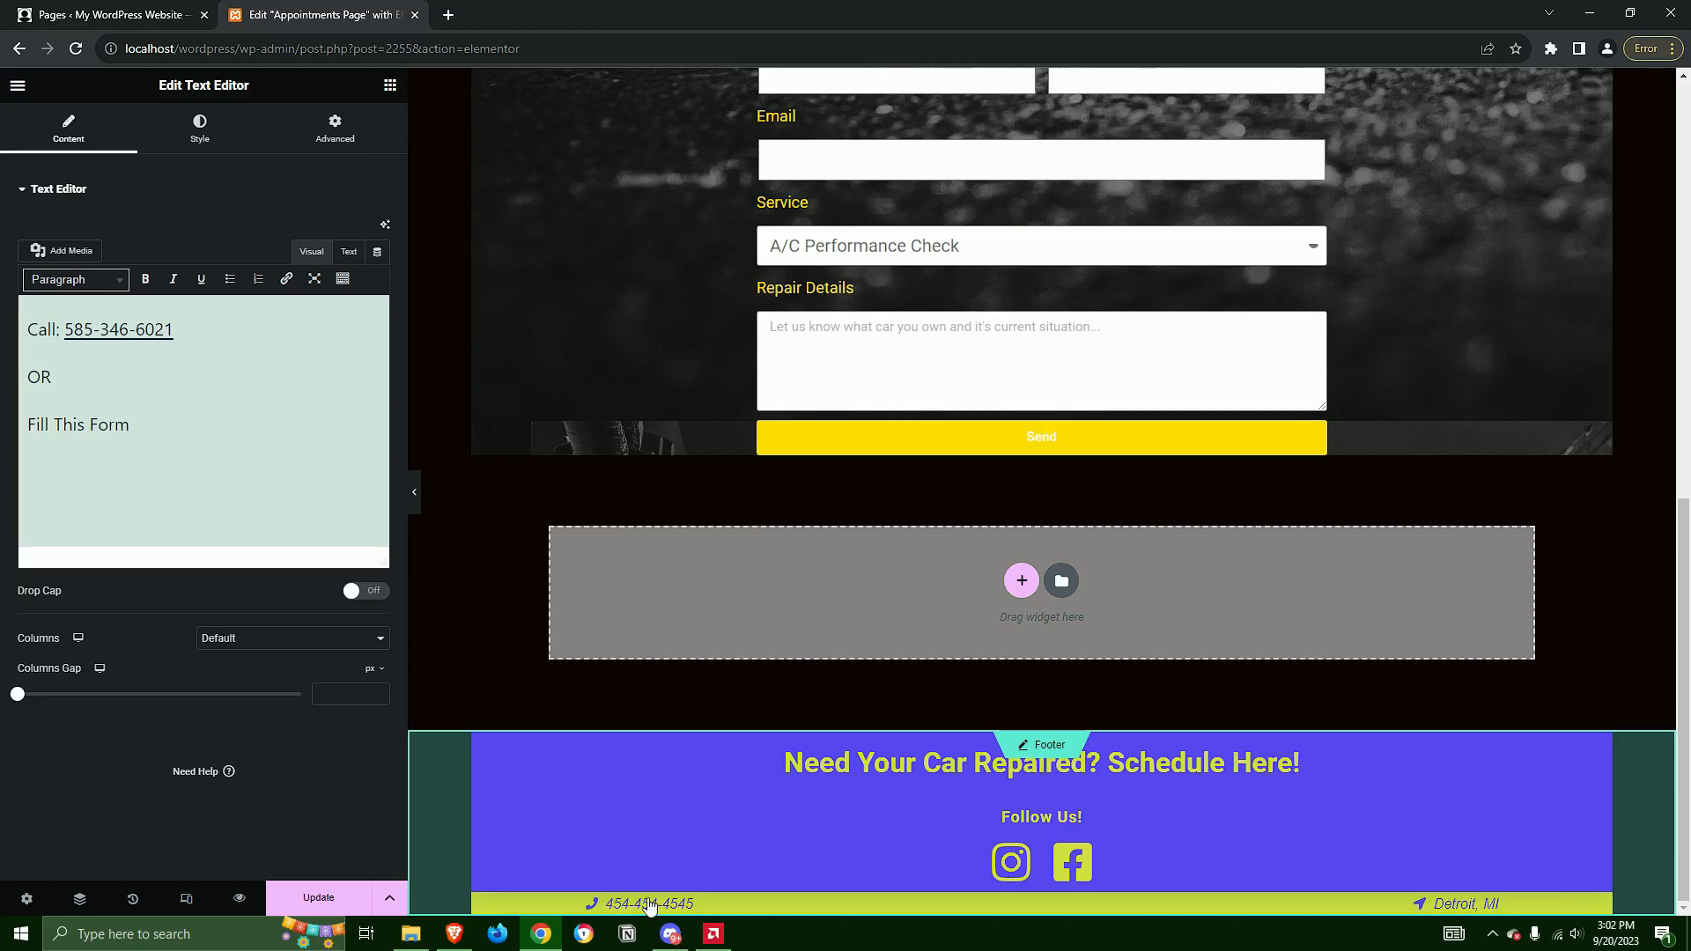
scroll(1066, 366, up, 5)
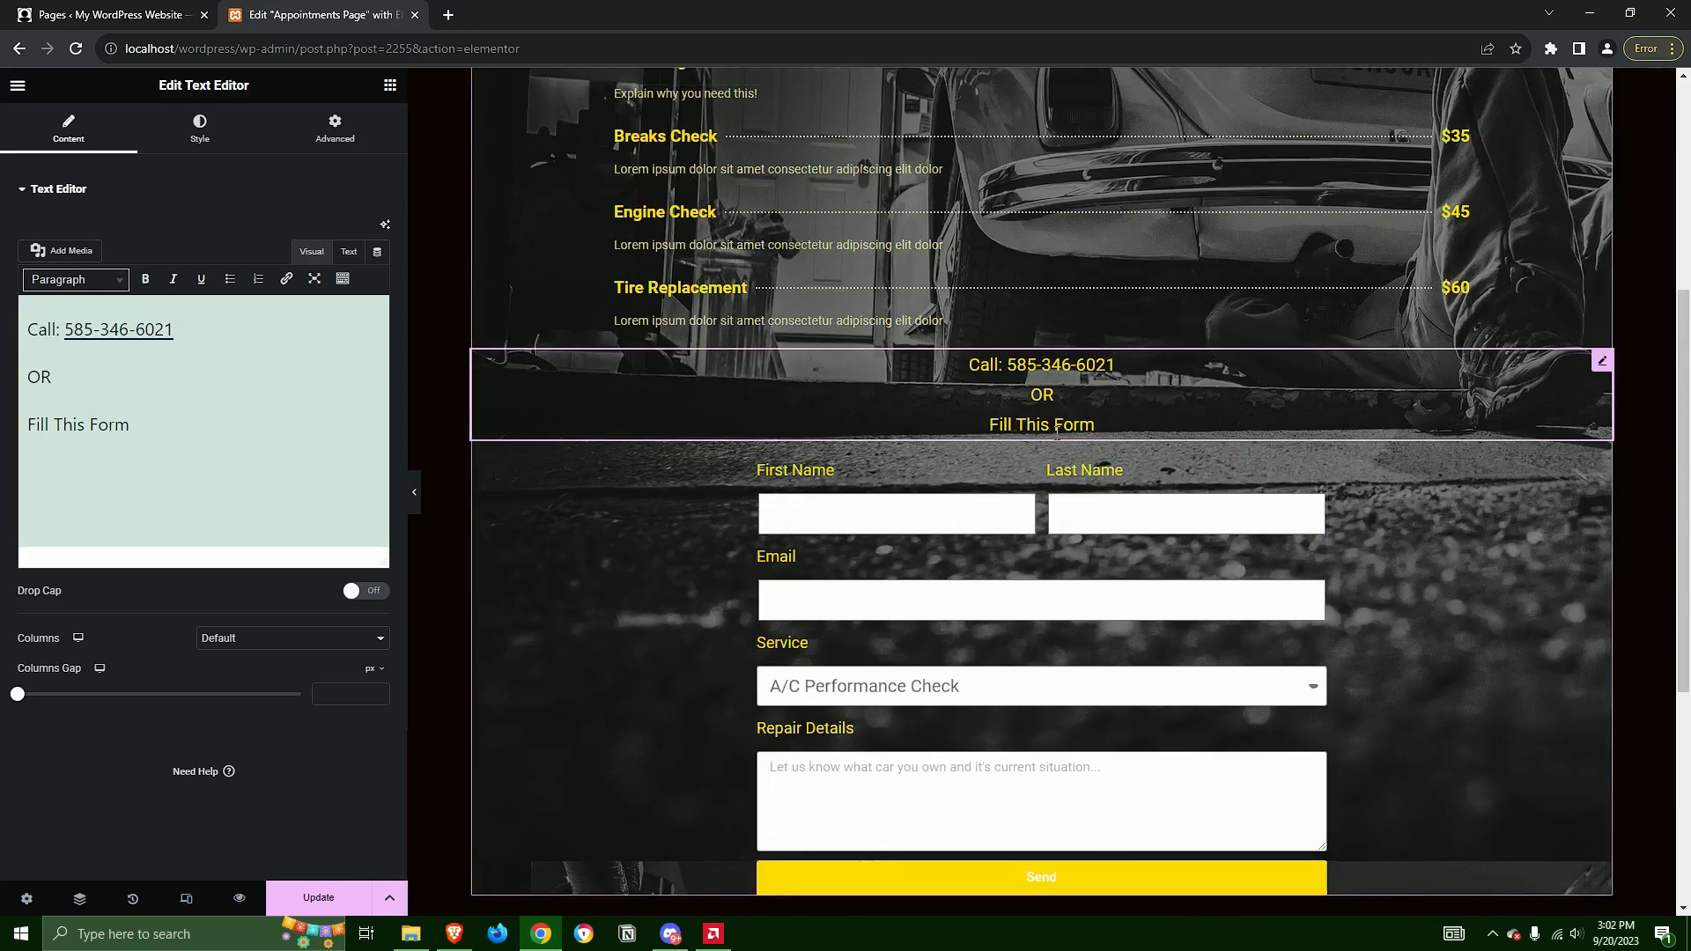
click(144, 336)
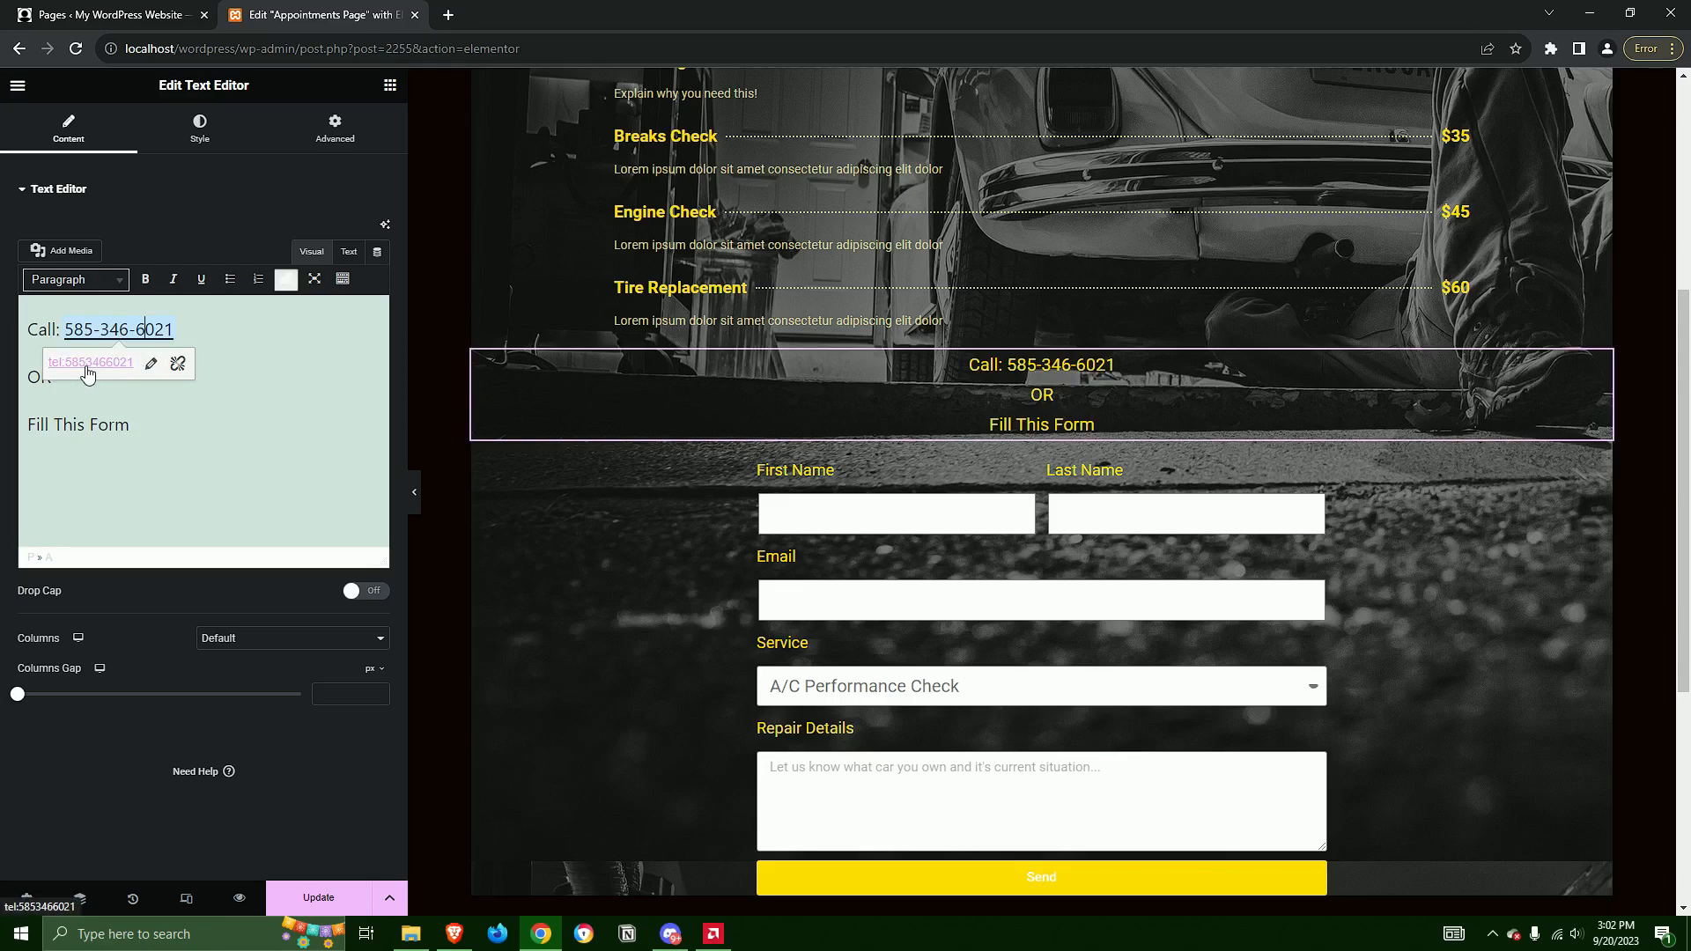
click(136, 425)
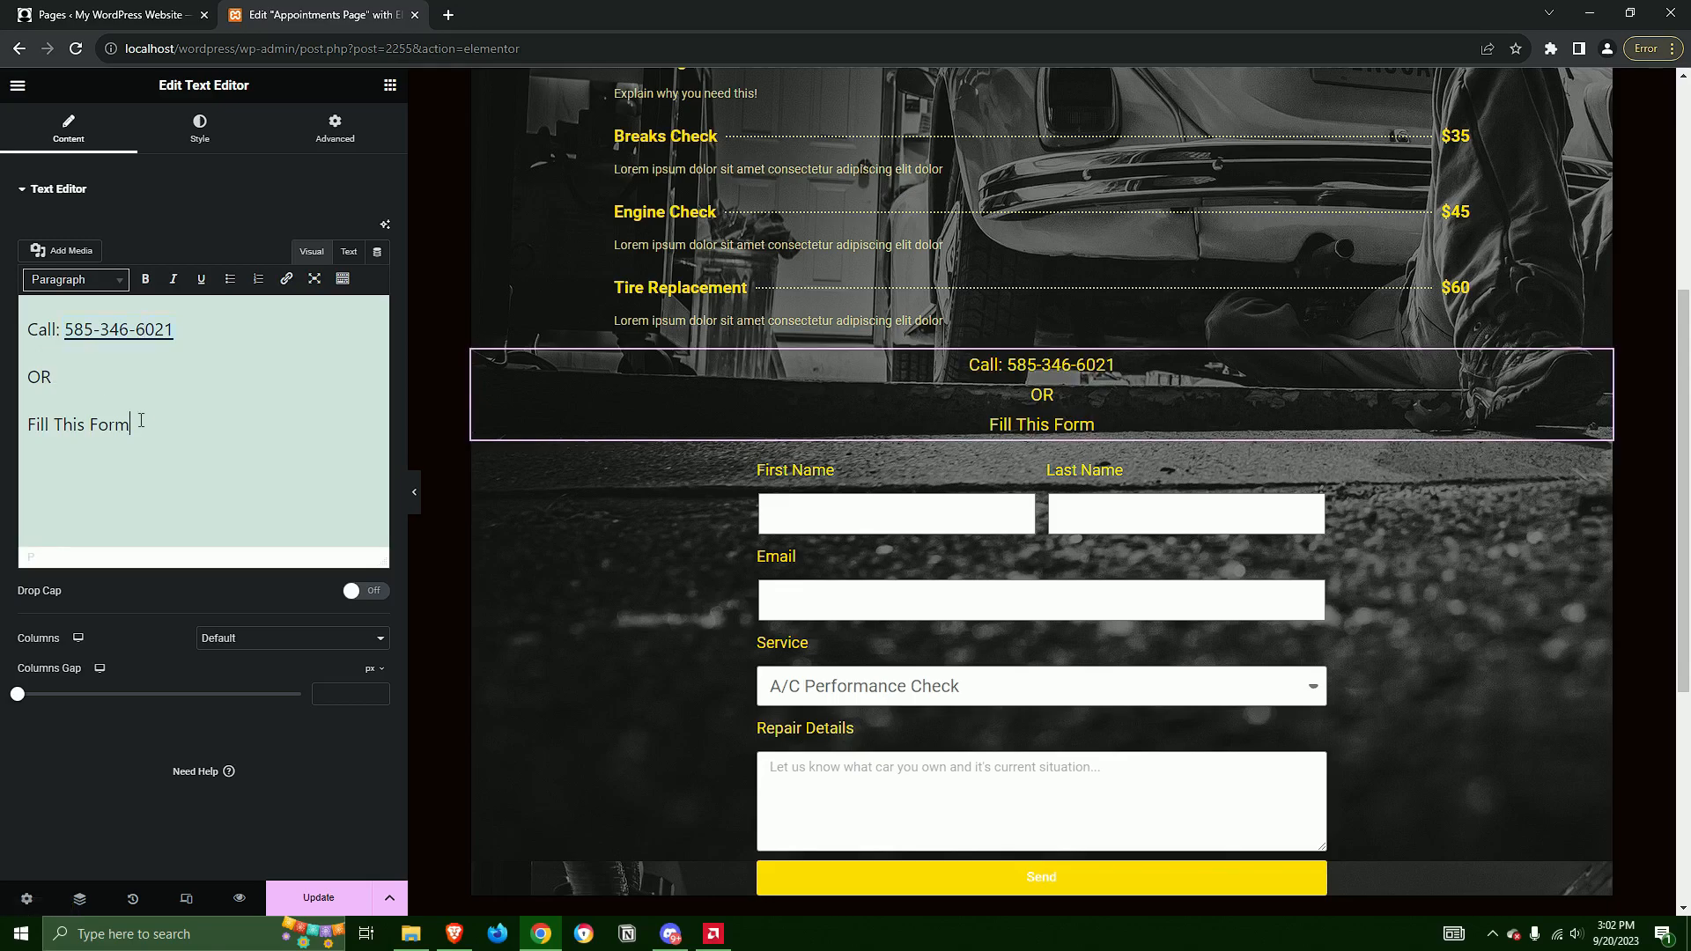
Try linking the "Fill This Form" text to ftlwebdev.com and to a tel: phone number, and discard the link
drag(136, 424, 16, 427)
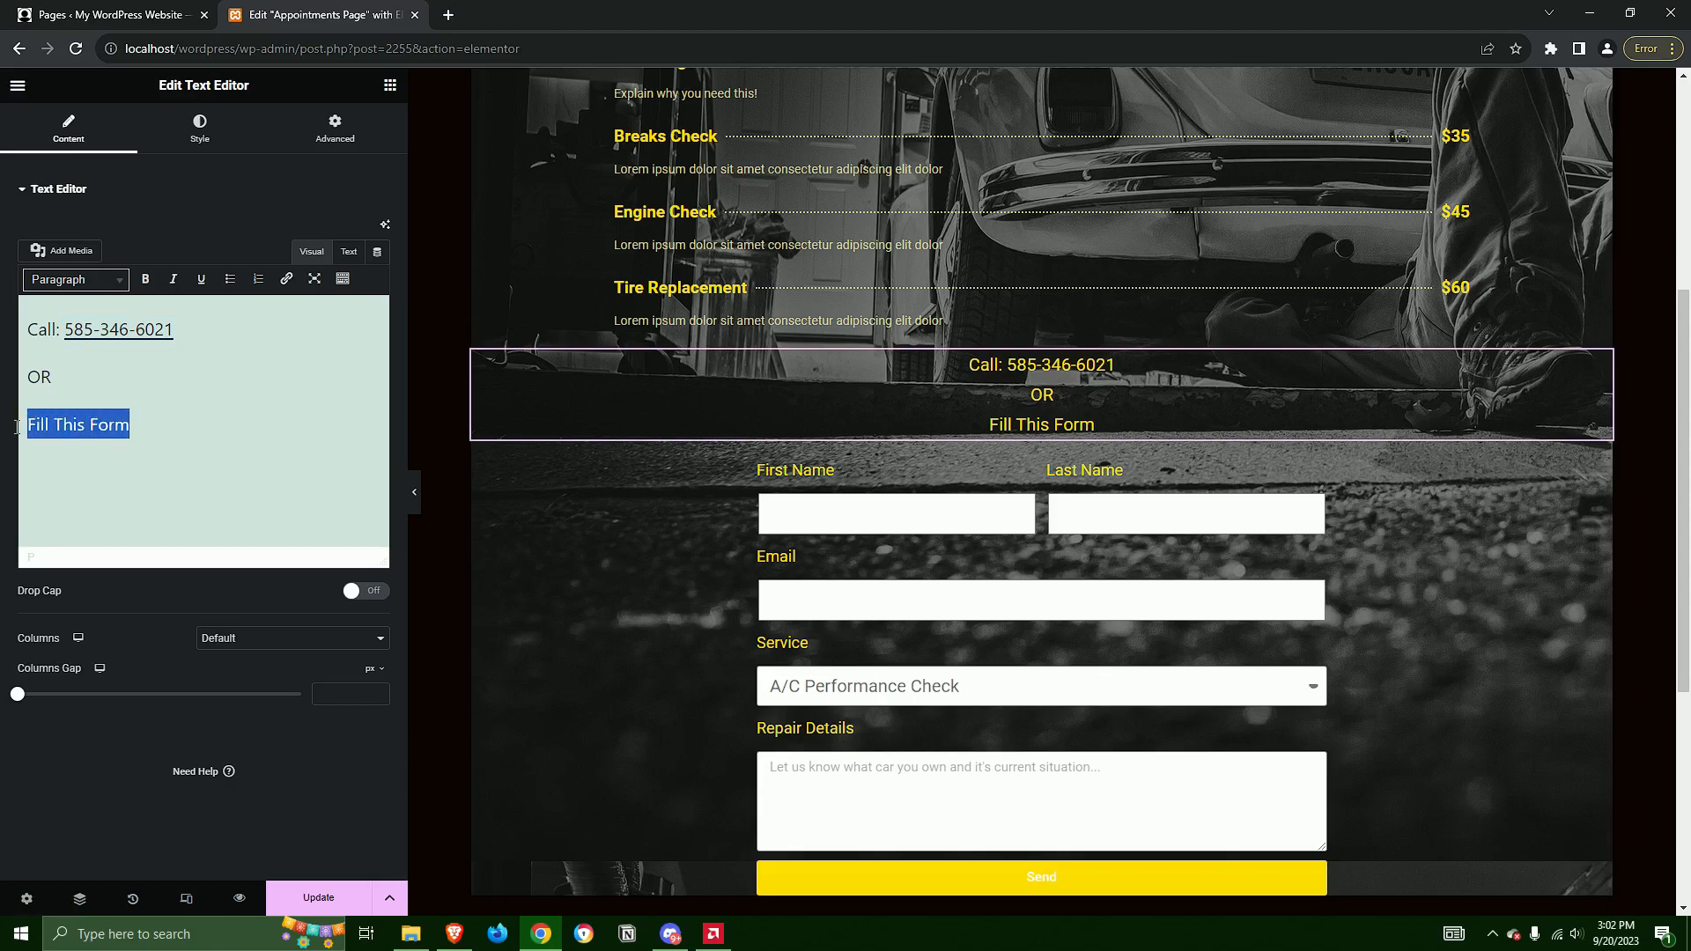
click(286, 279)
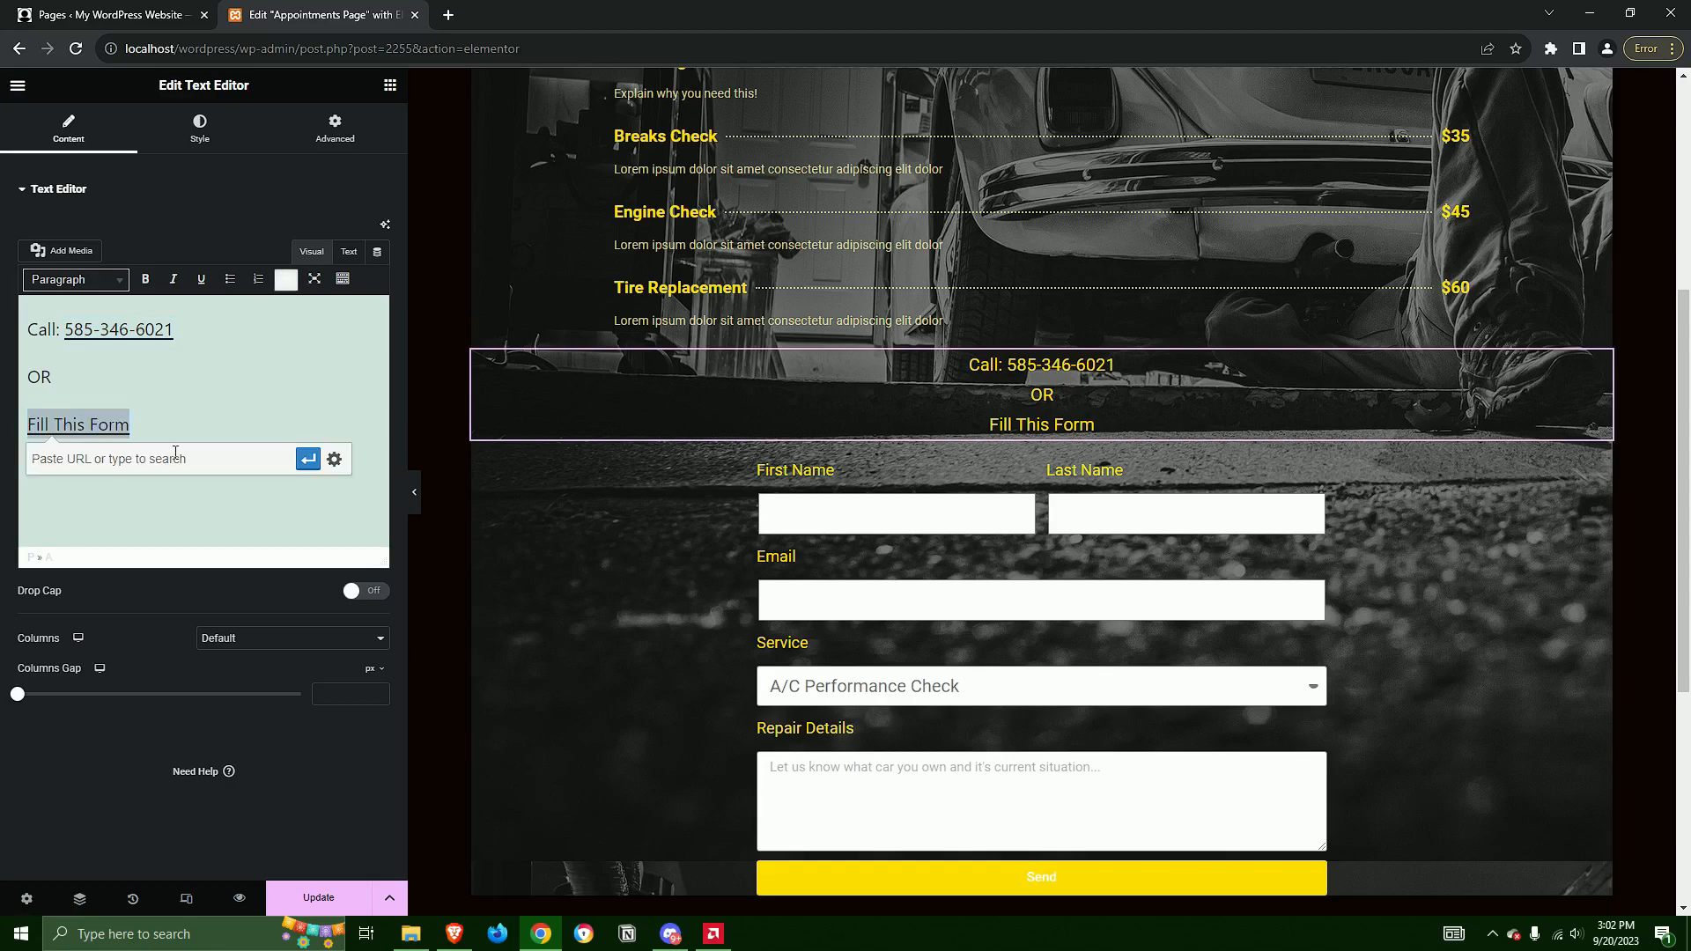
text(adf)
double_click(72, 462)
key(BackSpace)
text(ftlwebdev.com)
drag(120, 460, 3, 464)
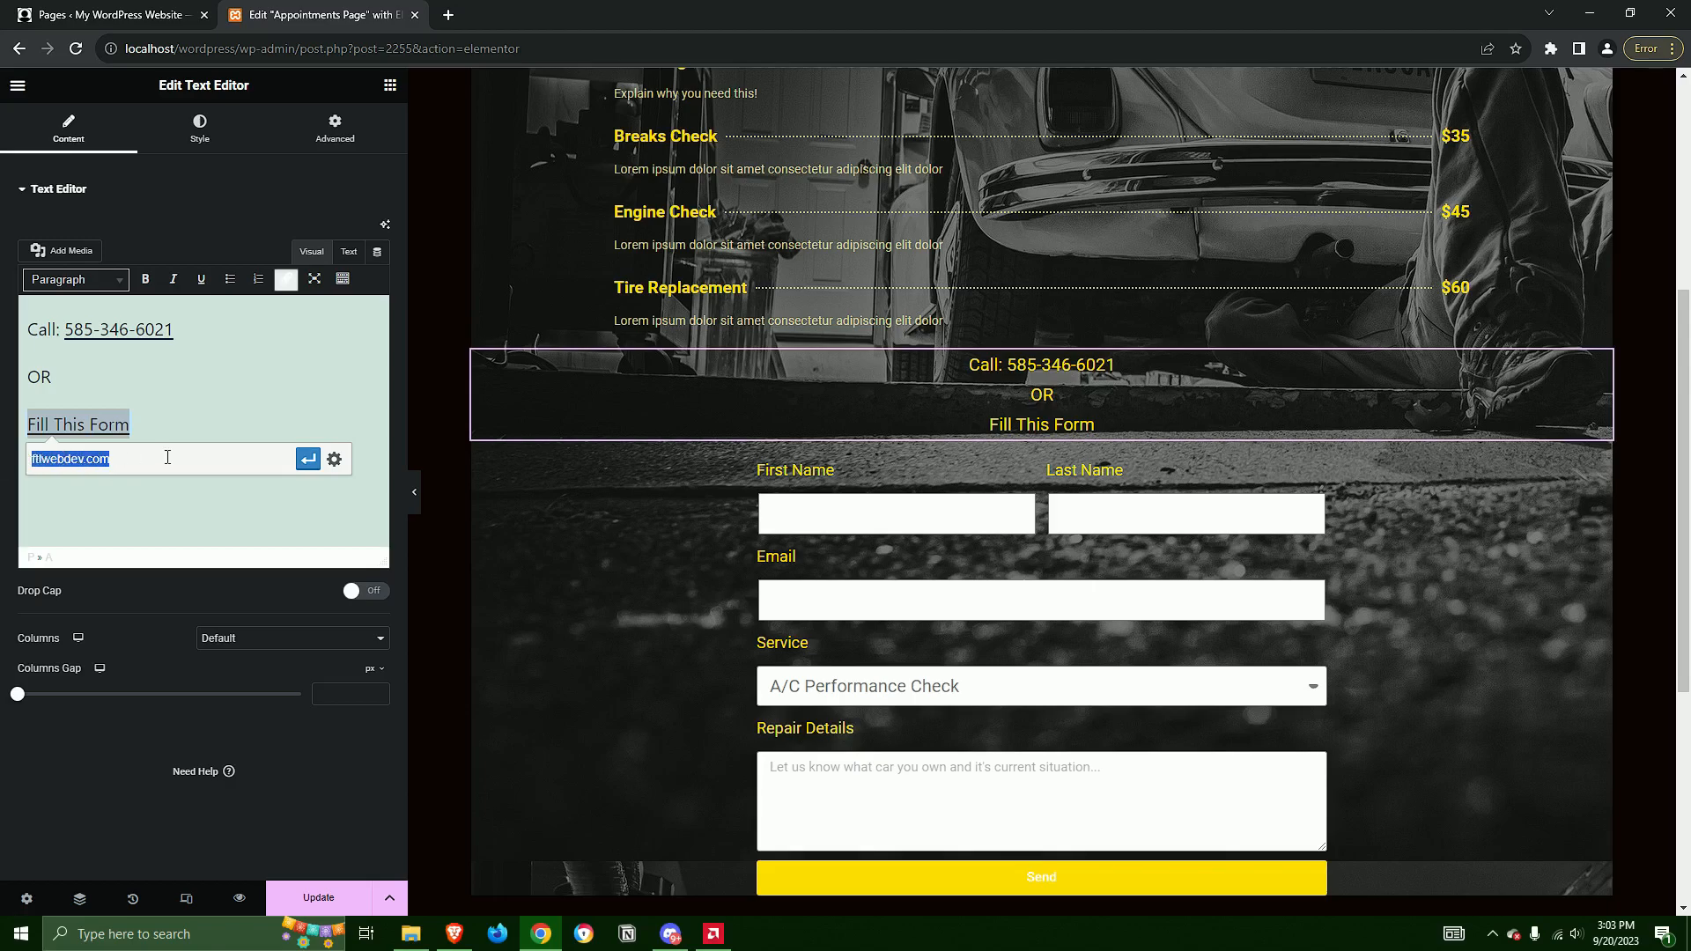
key(BackSpace)
text(tel:234324234)
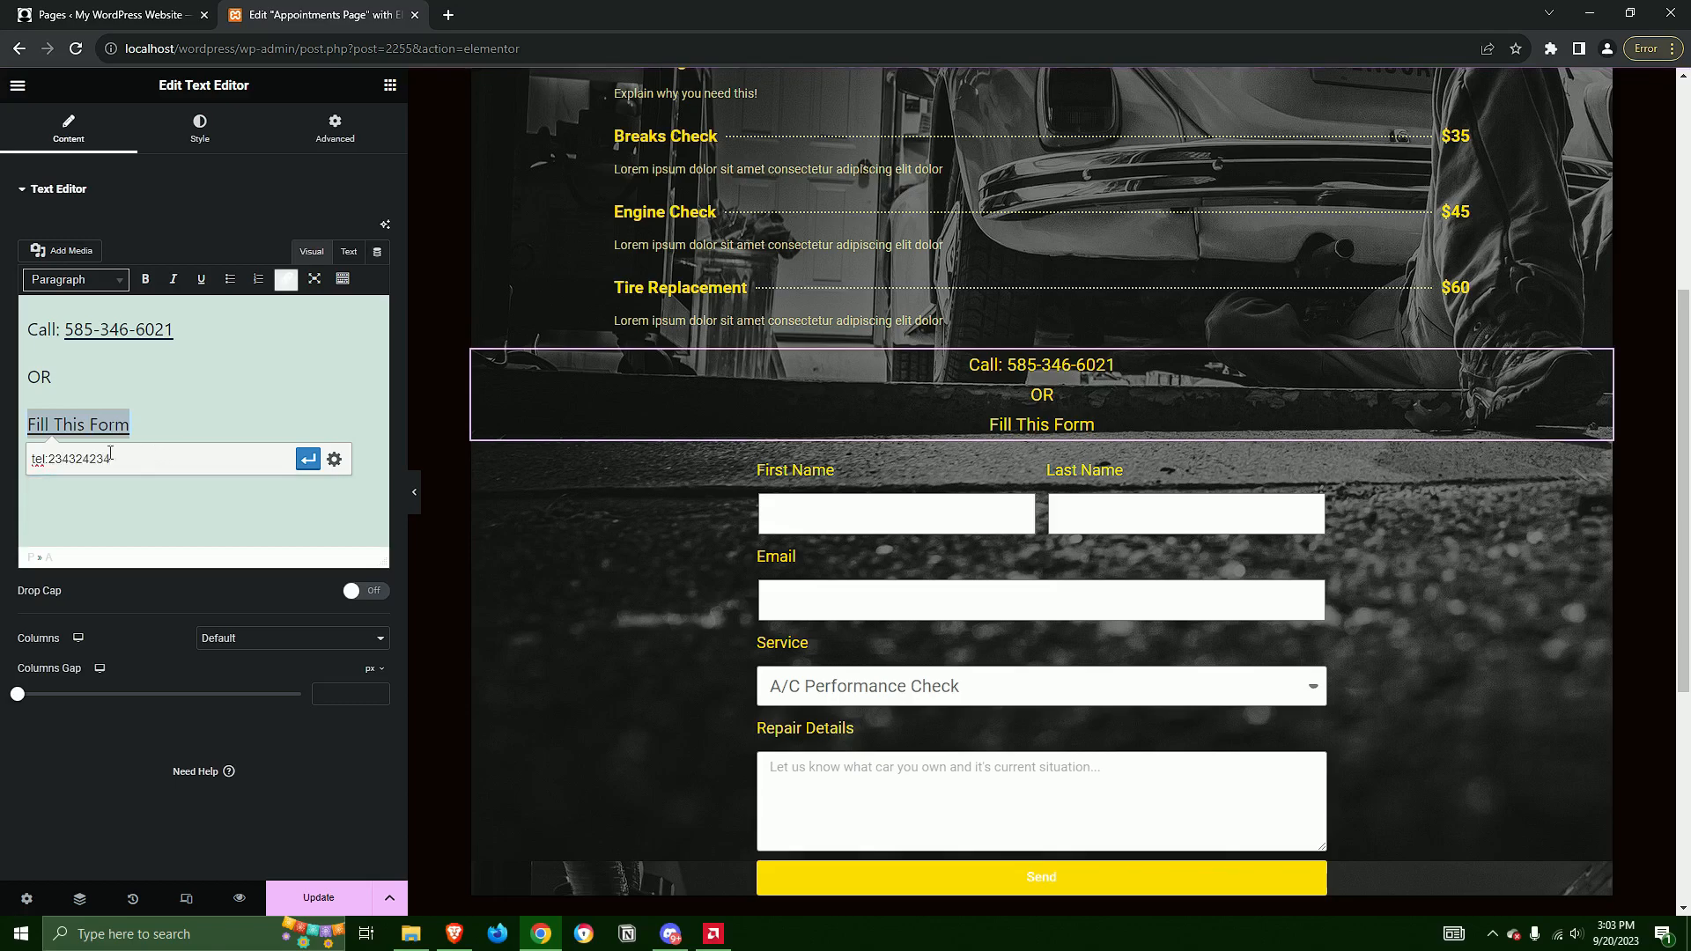
drag(167, 458, 4, 458)
key(BackSpace)
click(171, 374)
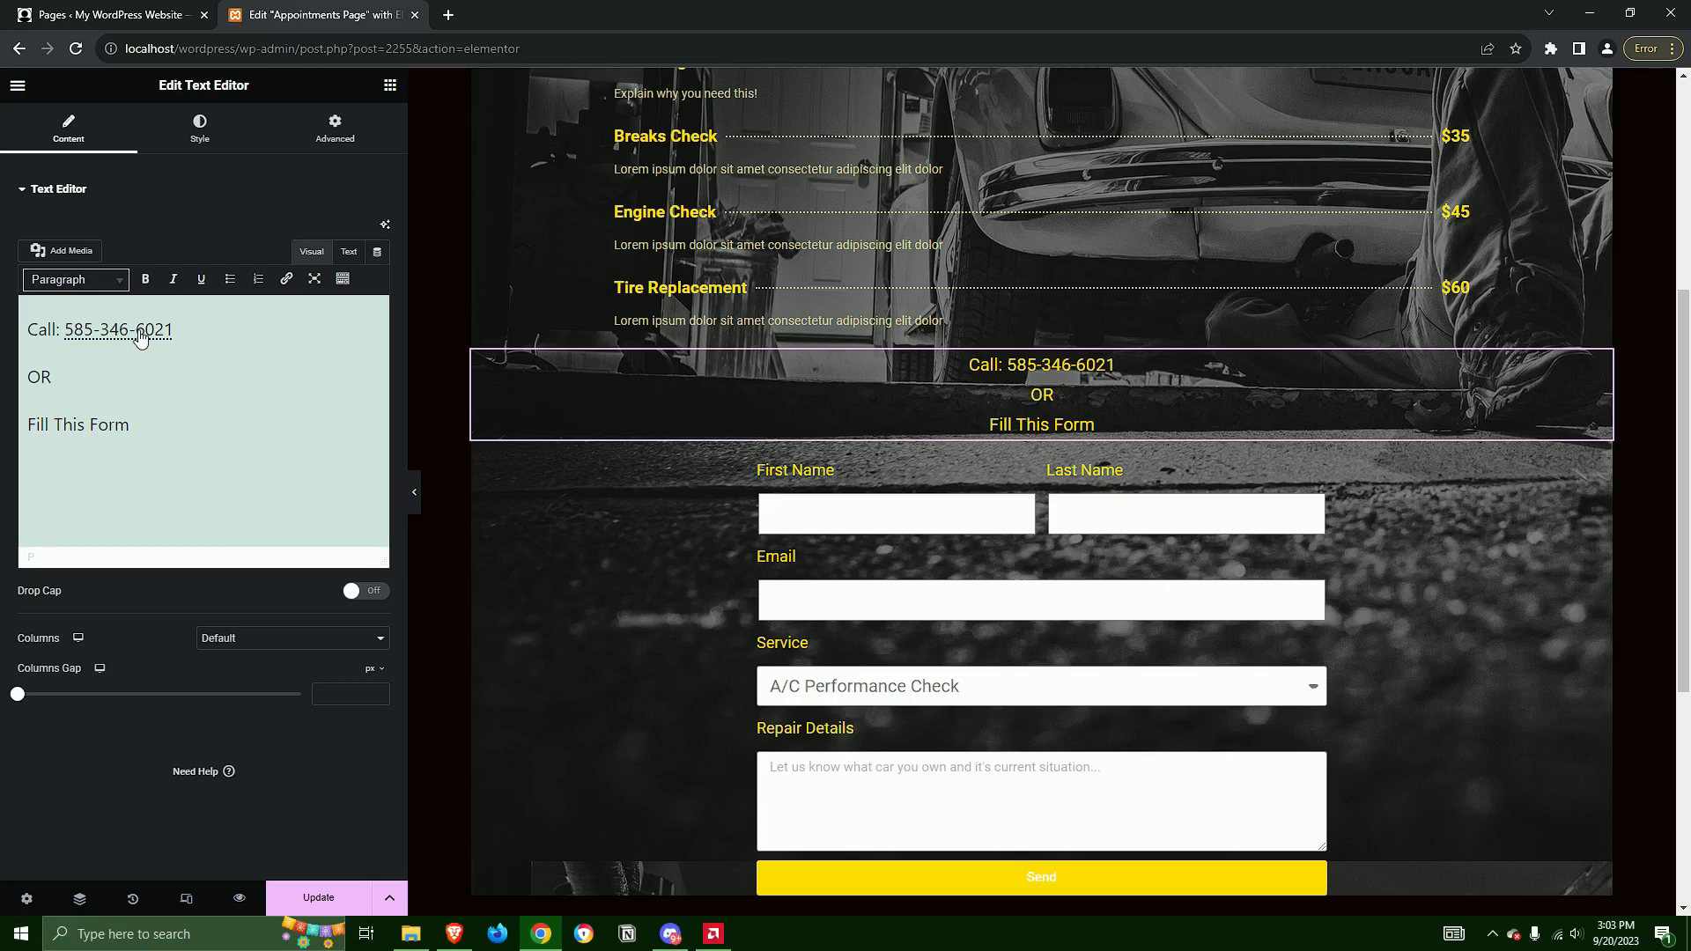
scroll(1119, 458, up, 5)
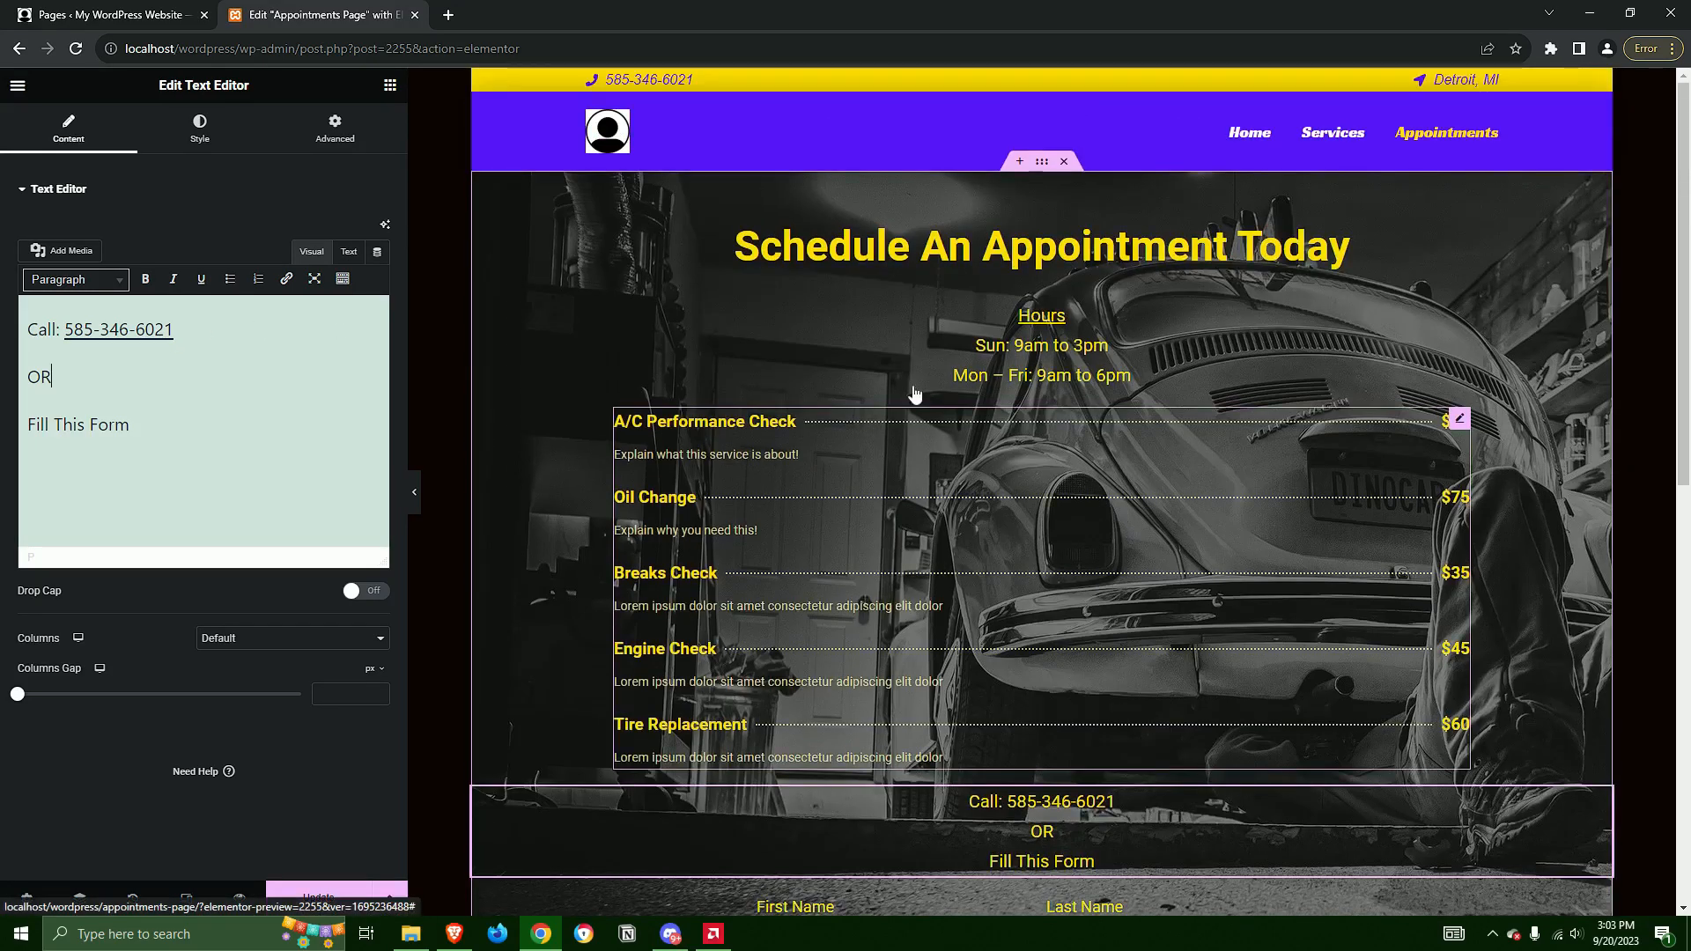
right_click(452, 321)
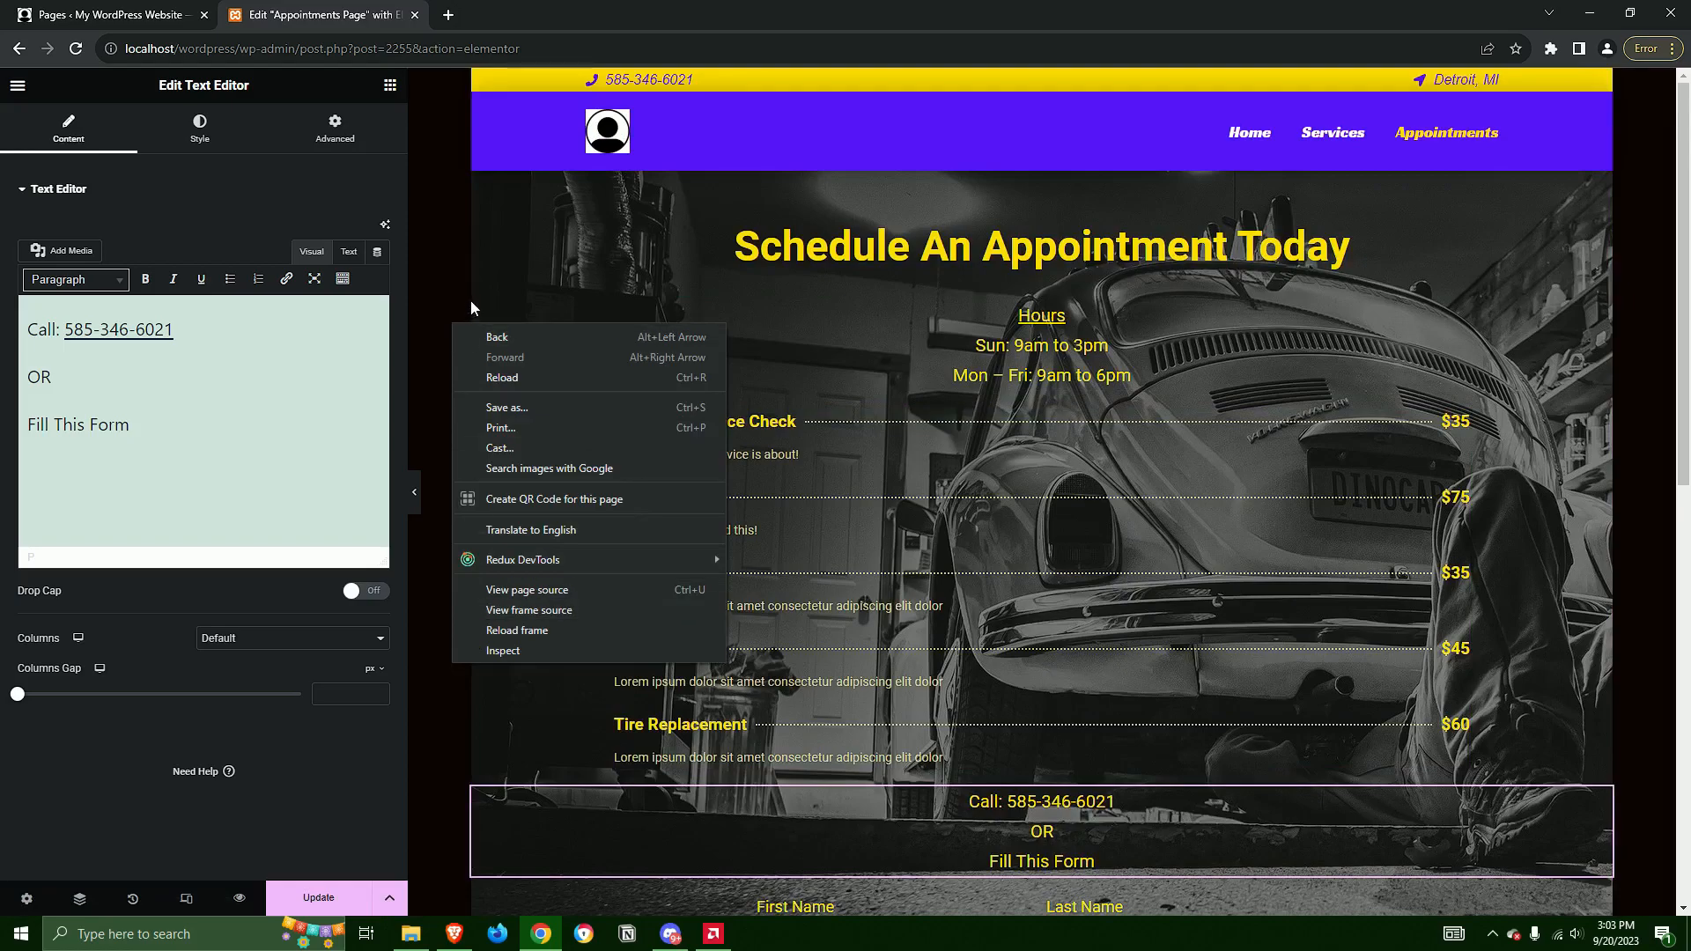
click(452, 265)
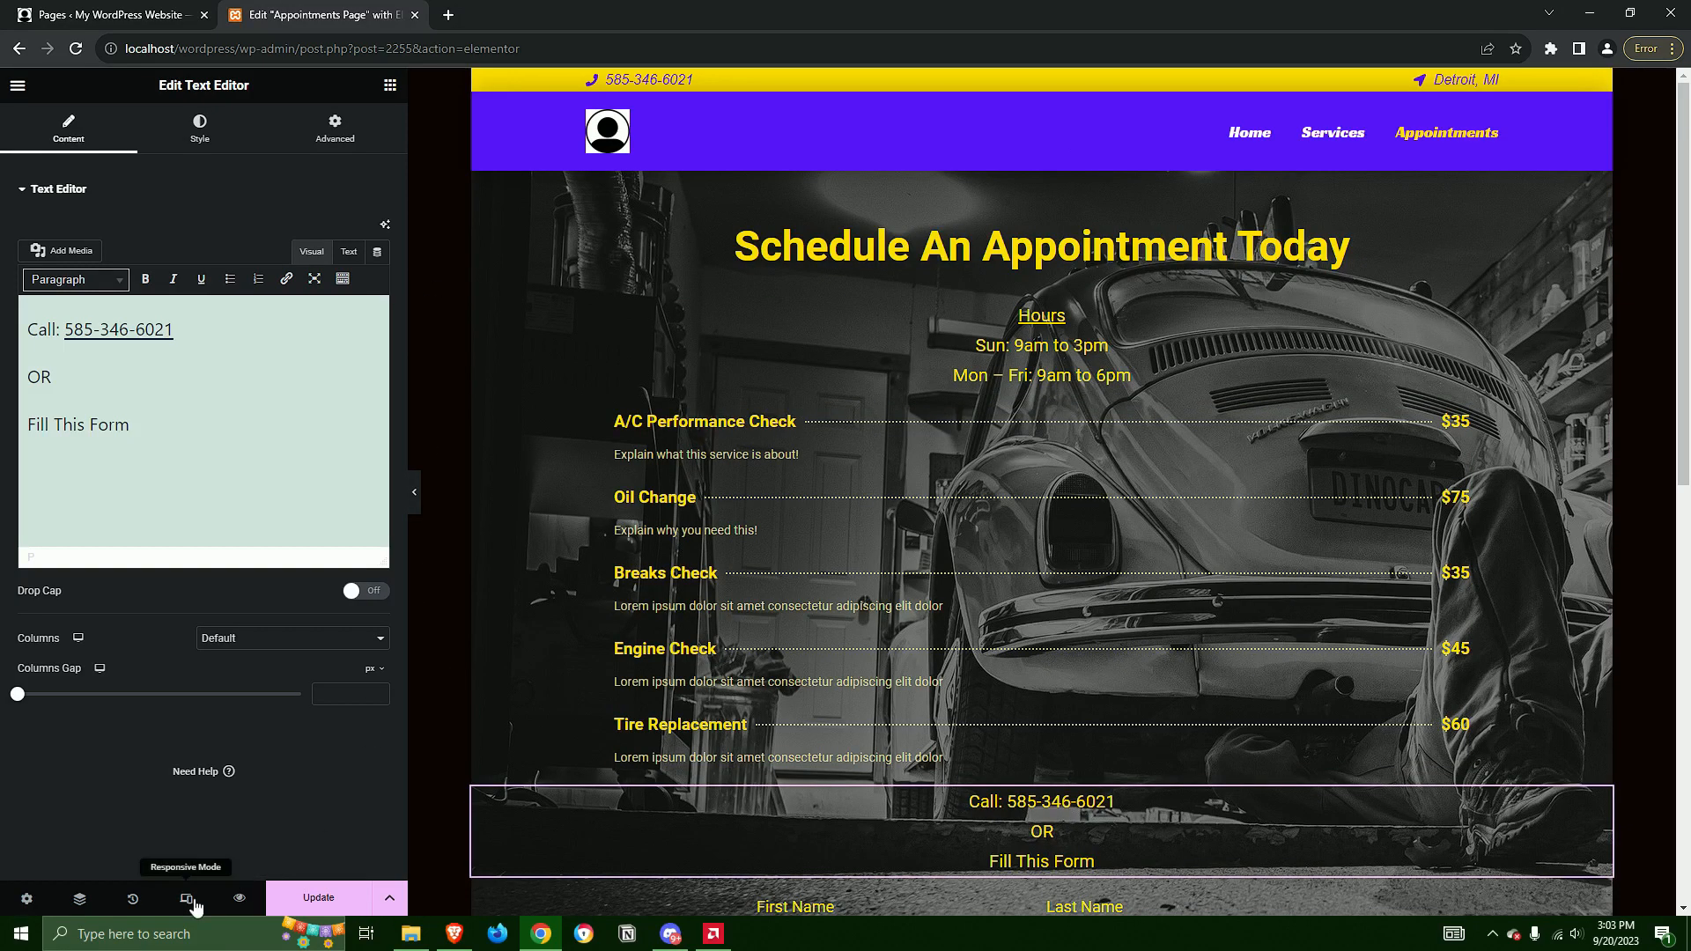
scroll(1034, 593, down, 5)
scroll(1034, 634, up, 5)
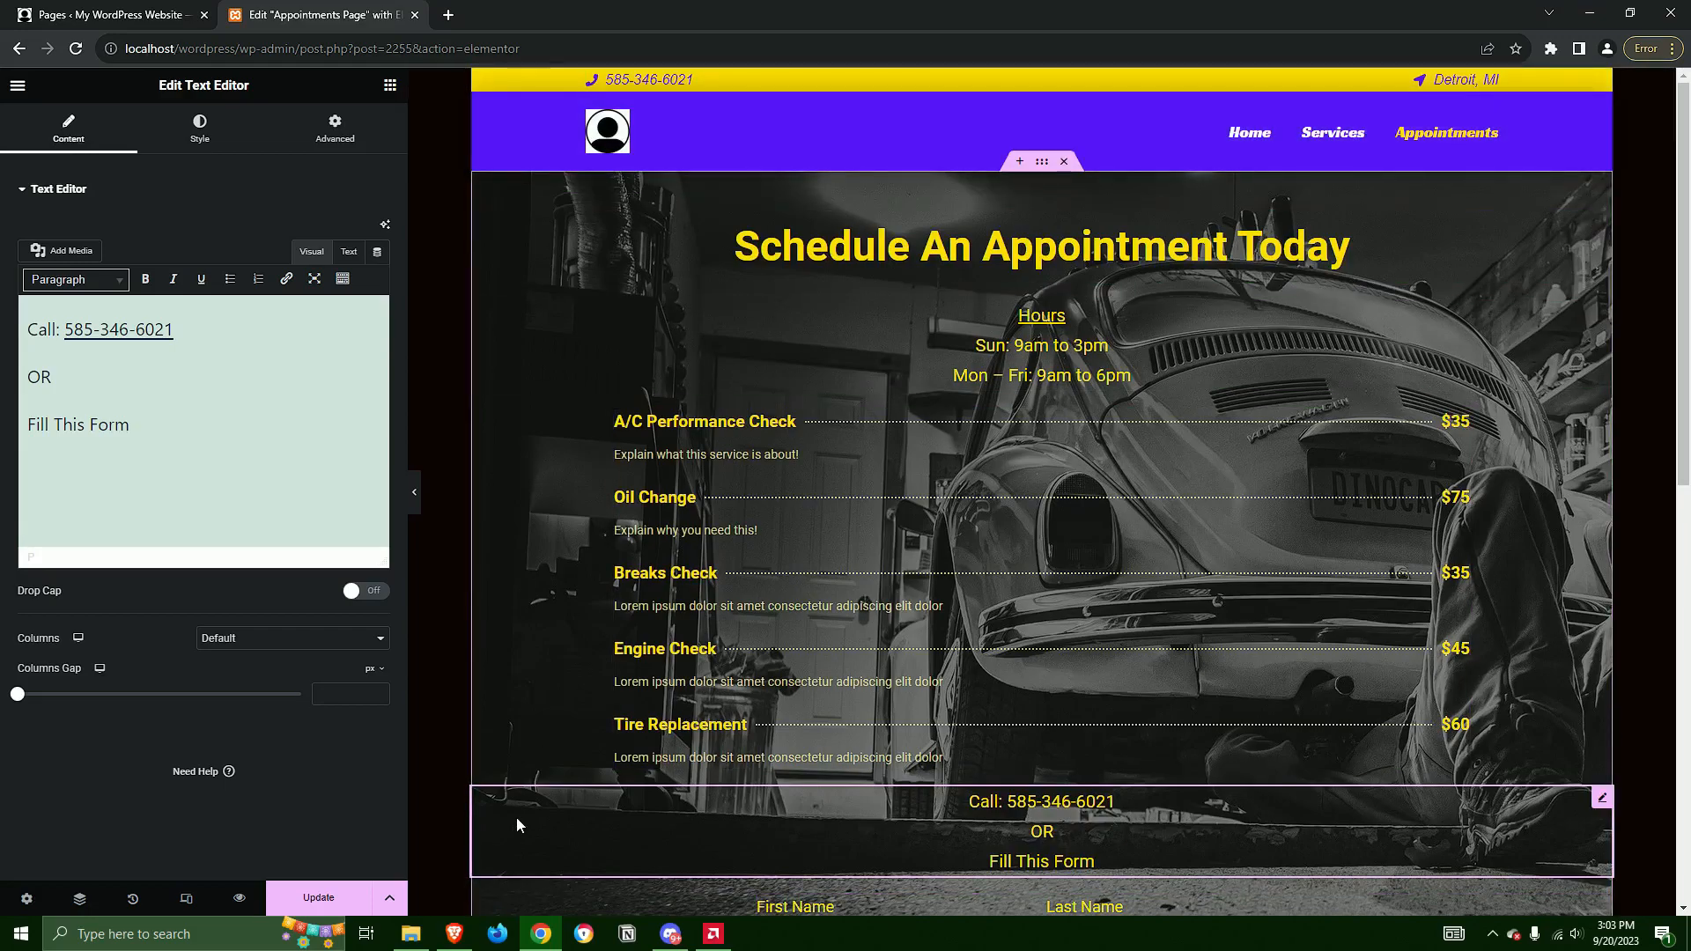
Check the Appointments Page's content from header to form in the mobile portrait layout and save the page
click(186, 899)
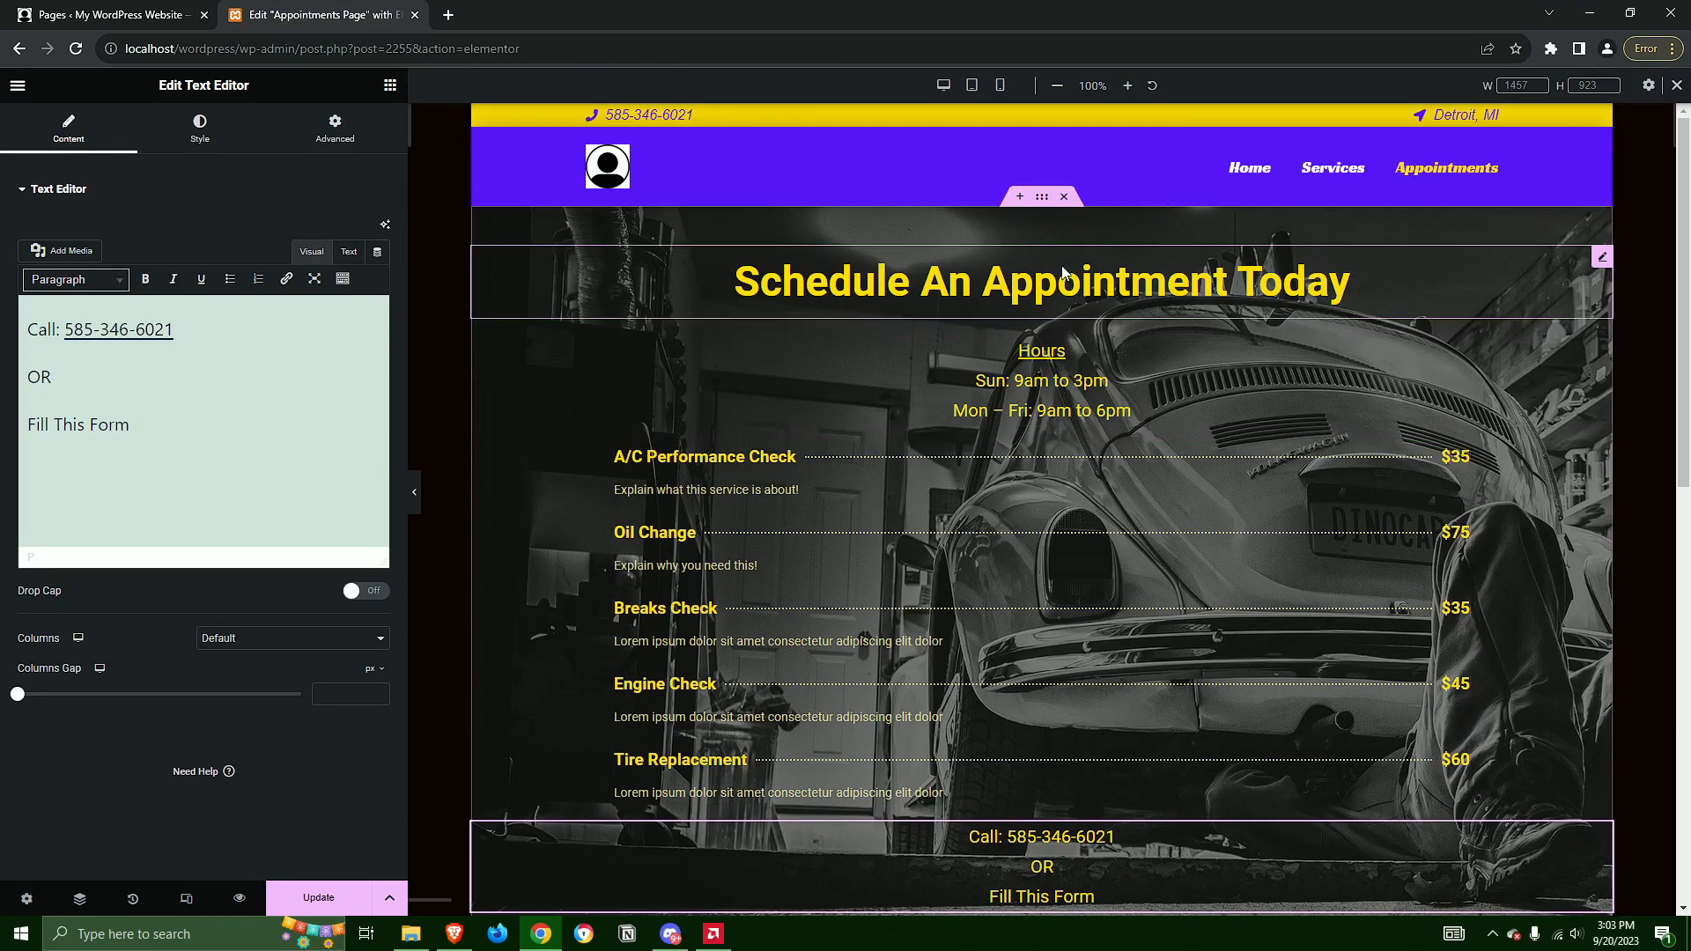
click(999, 88)
scroll(1095, 392, down, 6)
scroll(1096, 394, up, 5)
scroll(1096, 398, down, 10)
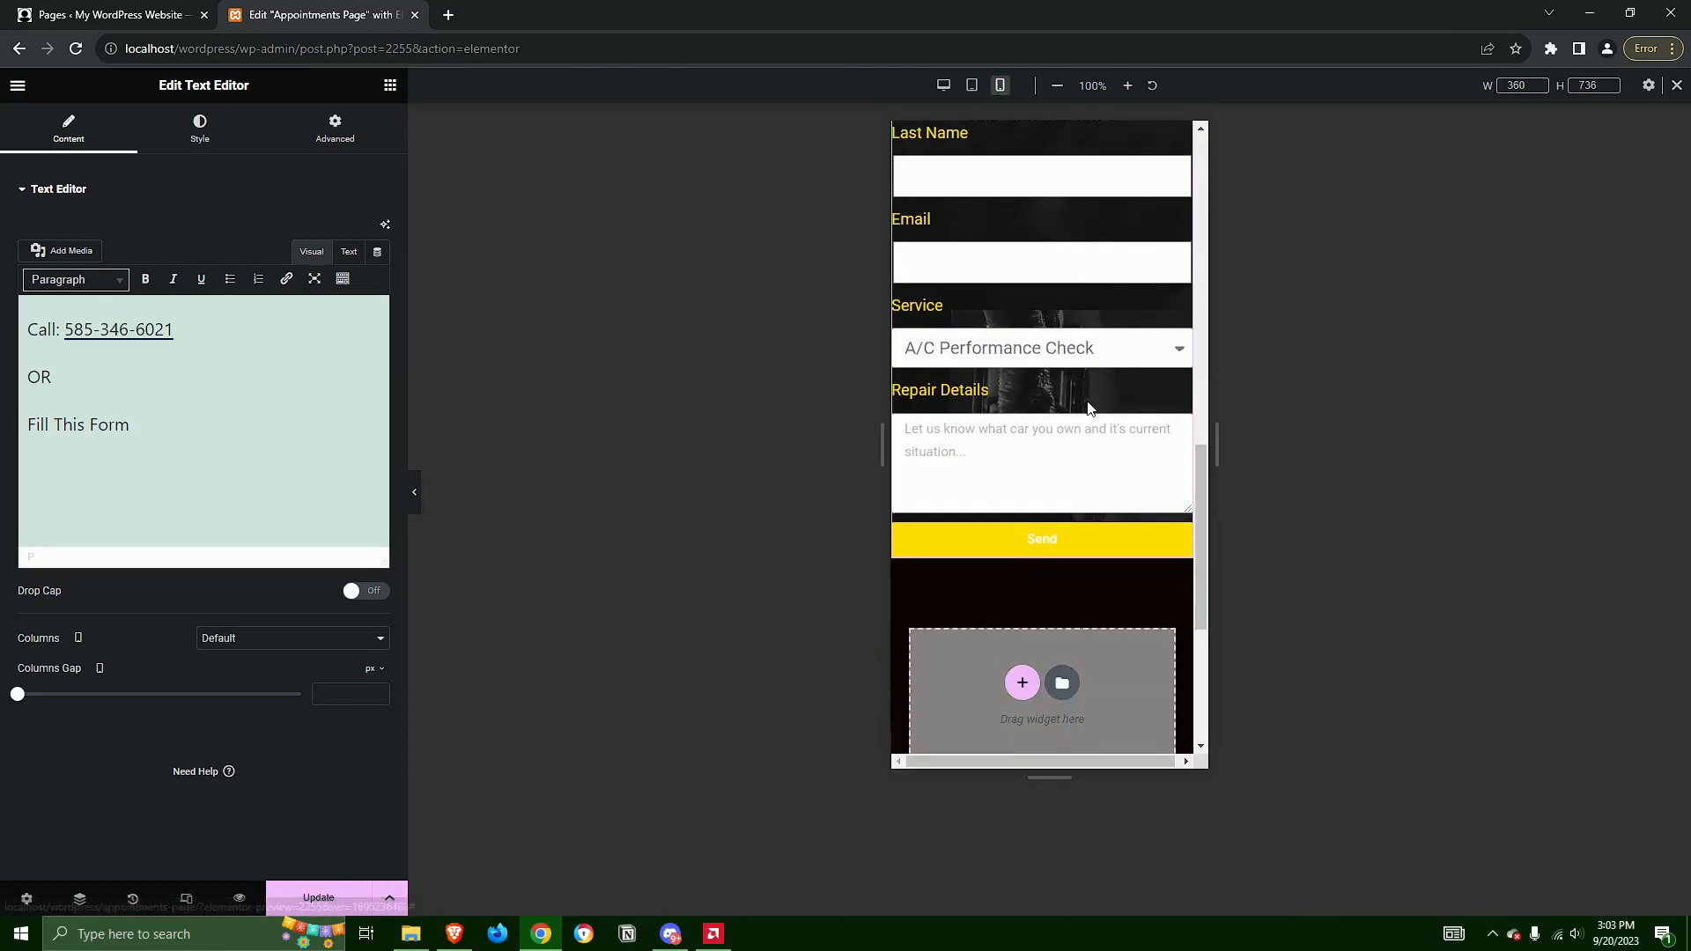
scroll(1076, 467, down, 2)
scroll(1106, 585, up, 15)
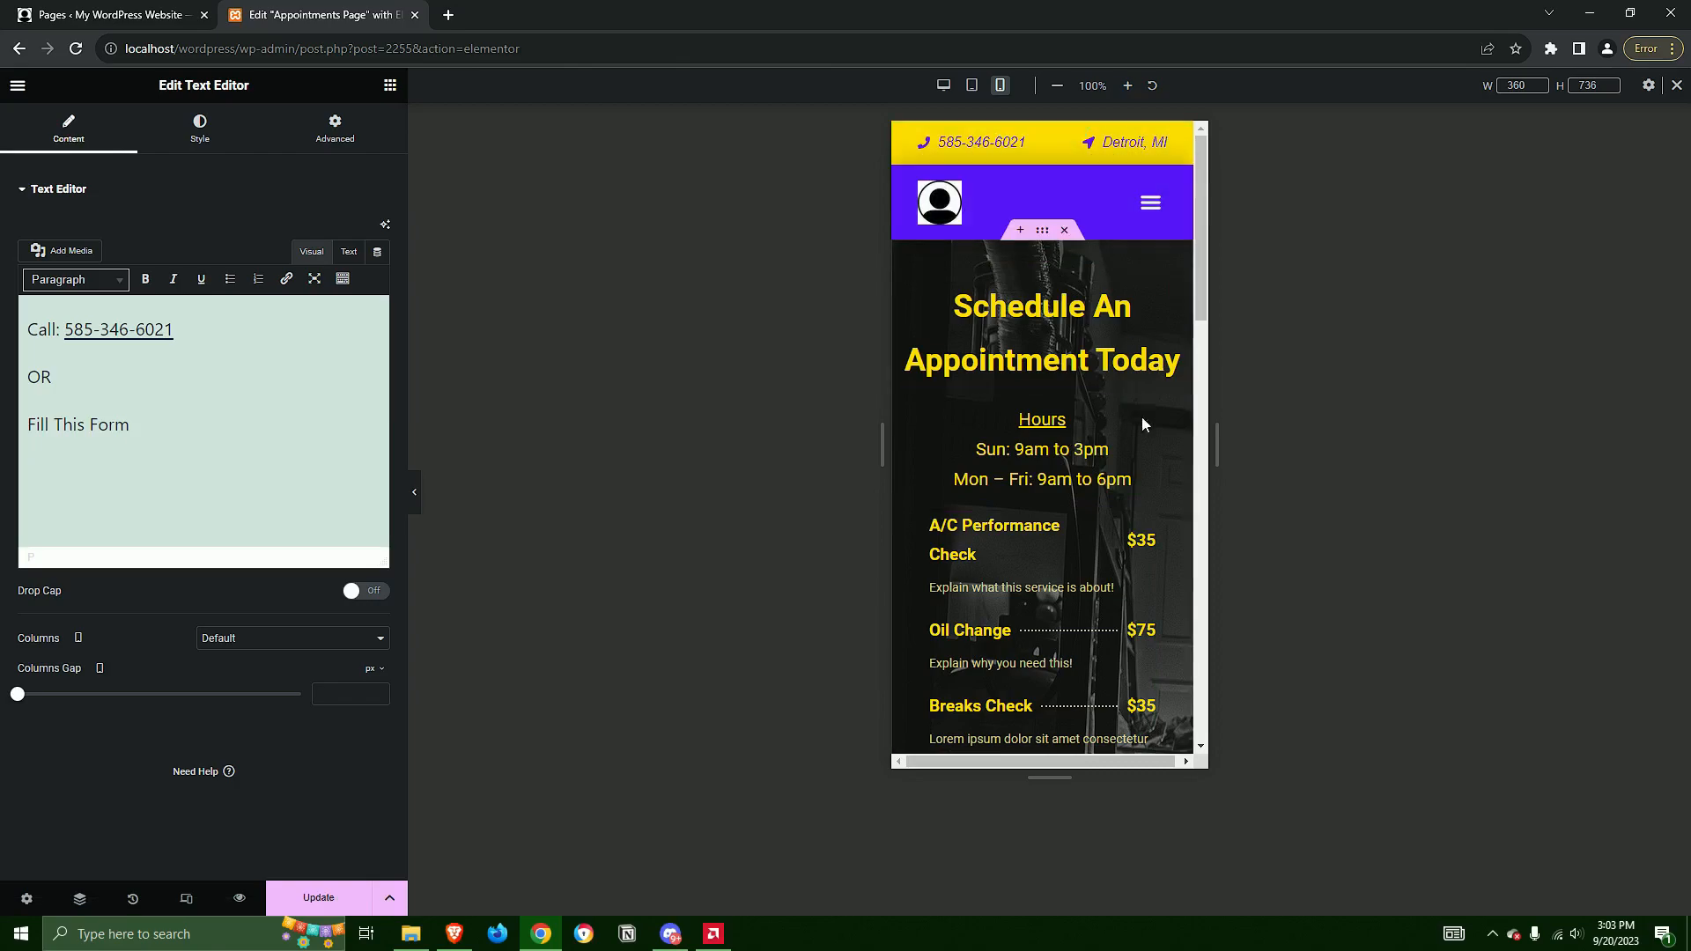
click(315, 903)
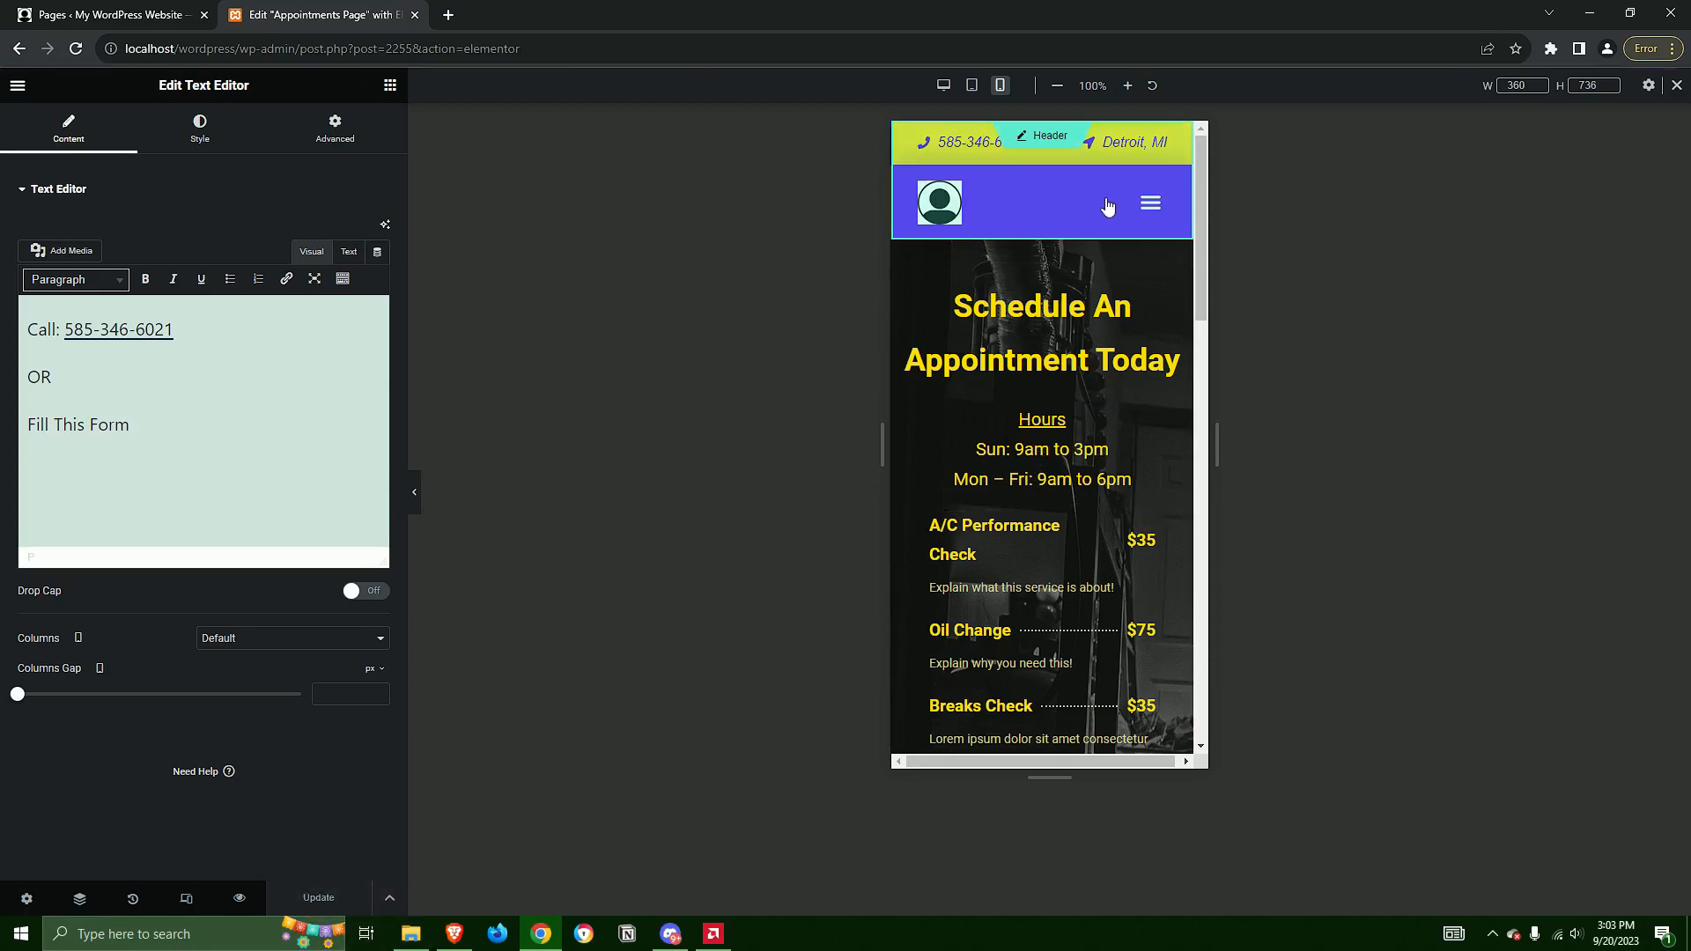
Try a longer location text in the header by appending "adsfasdfasdfasdf" to the Detroit, MI item, and undo it
click(1121, 151)
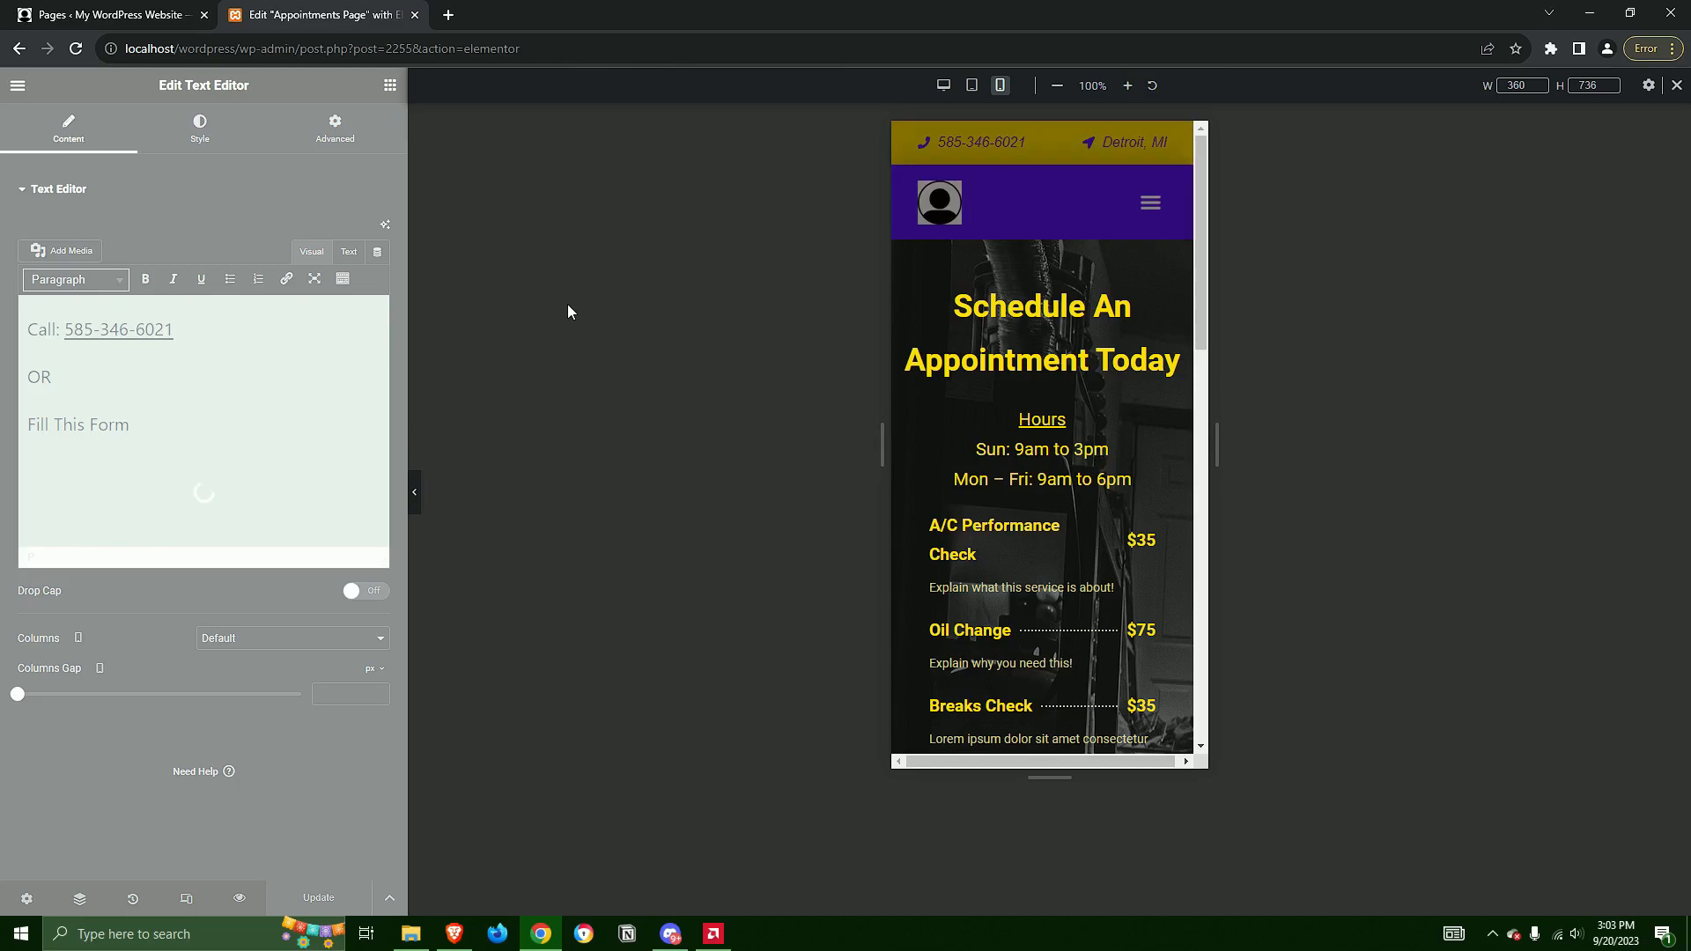
click(1120, 143)
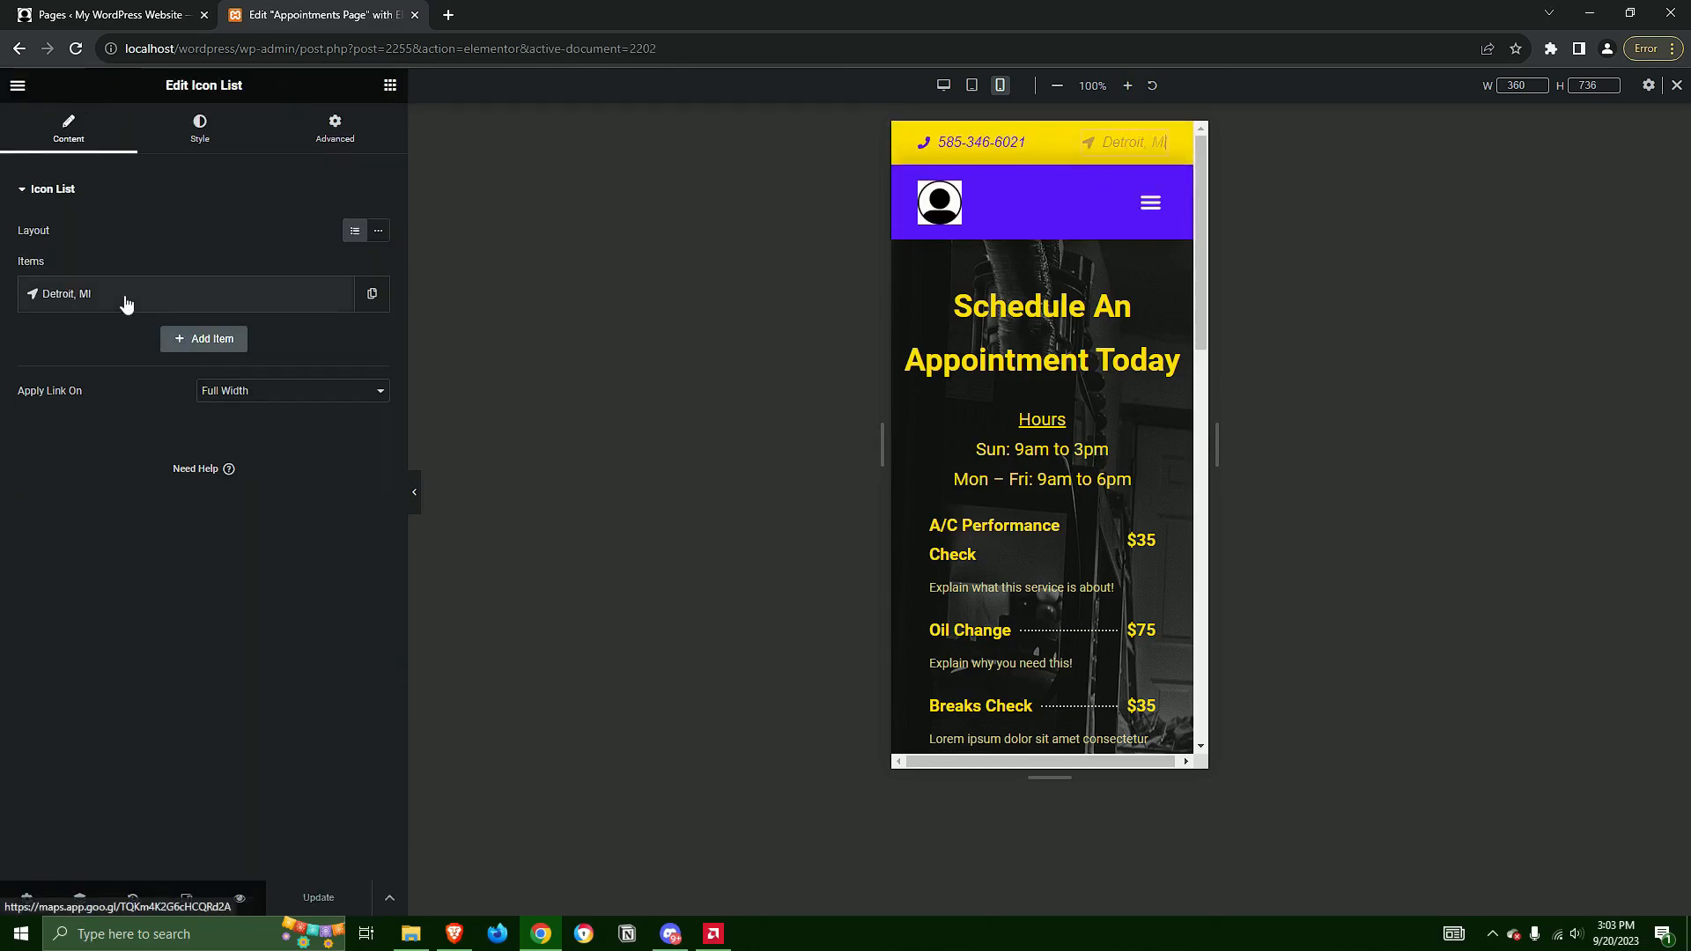
click(95, 298)
click(132, 358)
text(adsfasdfasdfasdf)
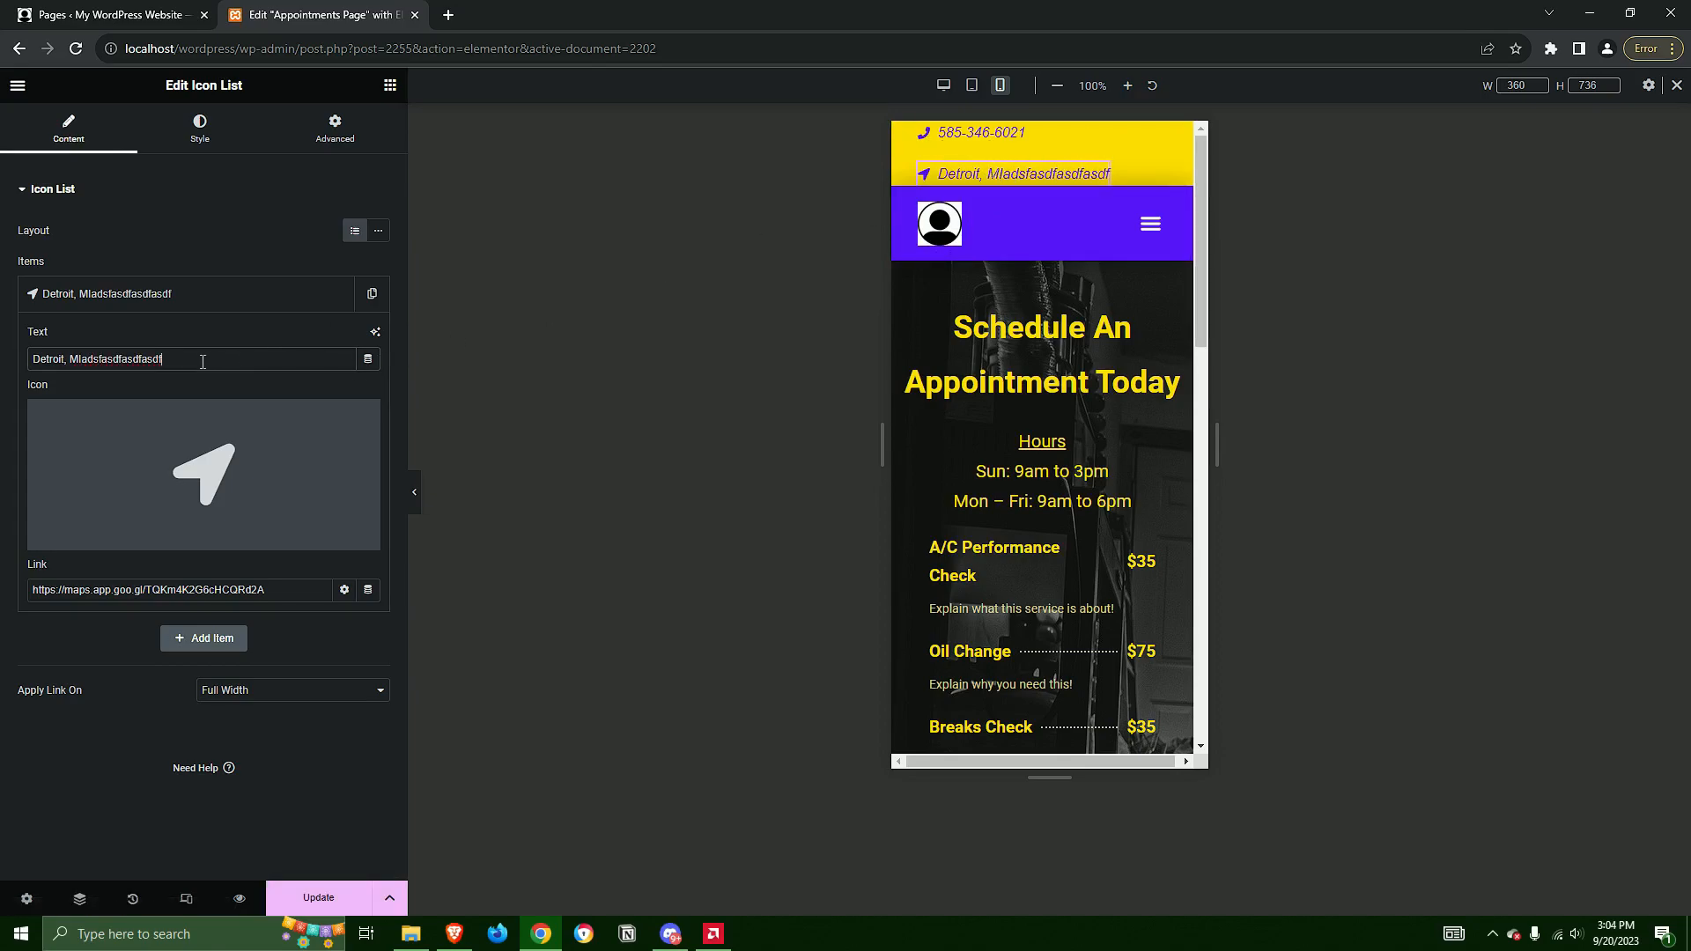
drag(163, 358, 84, 361)
click(191, 349)
key(ctrl+z)
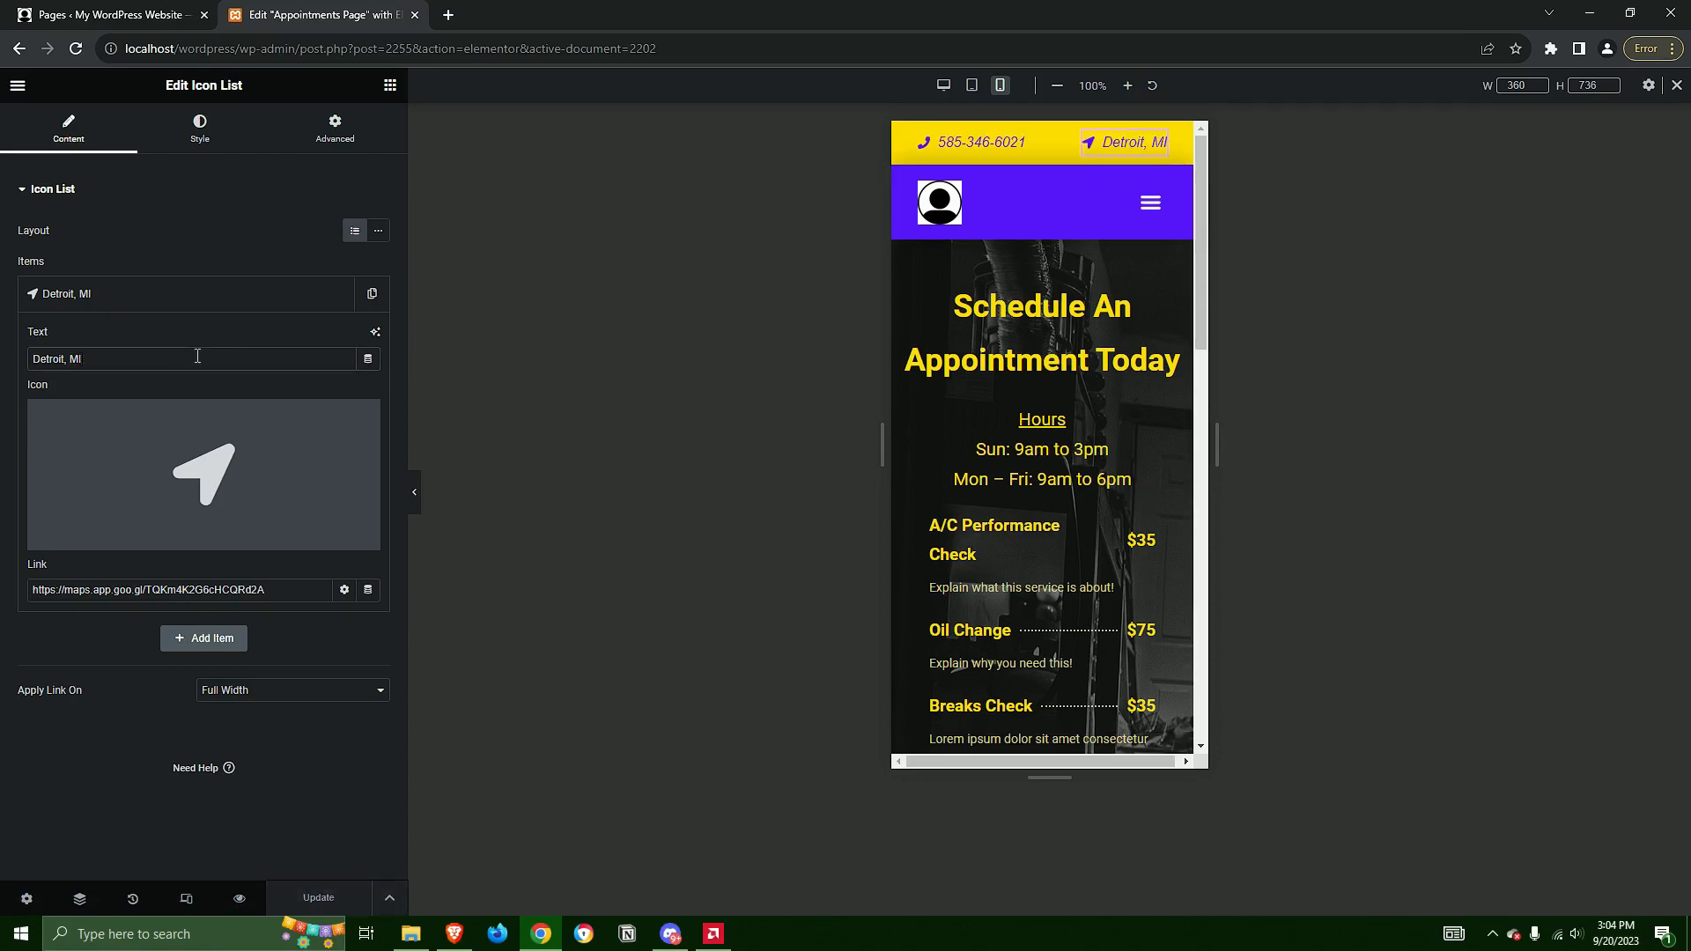
Return from the header to editing the page, restore the desktop layout and open the appointment form's settings
click(18, 87)
click(1026, 322)
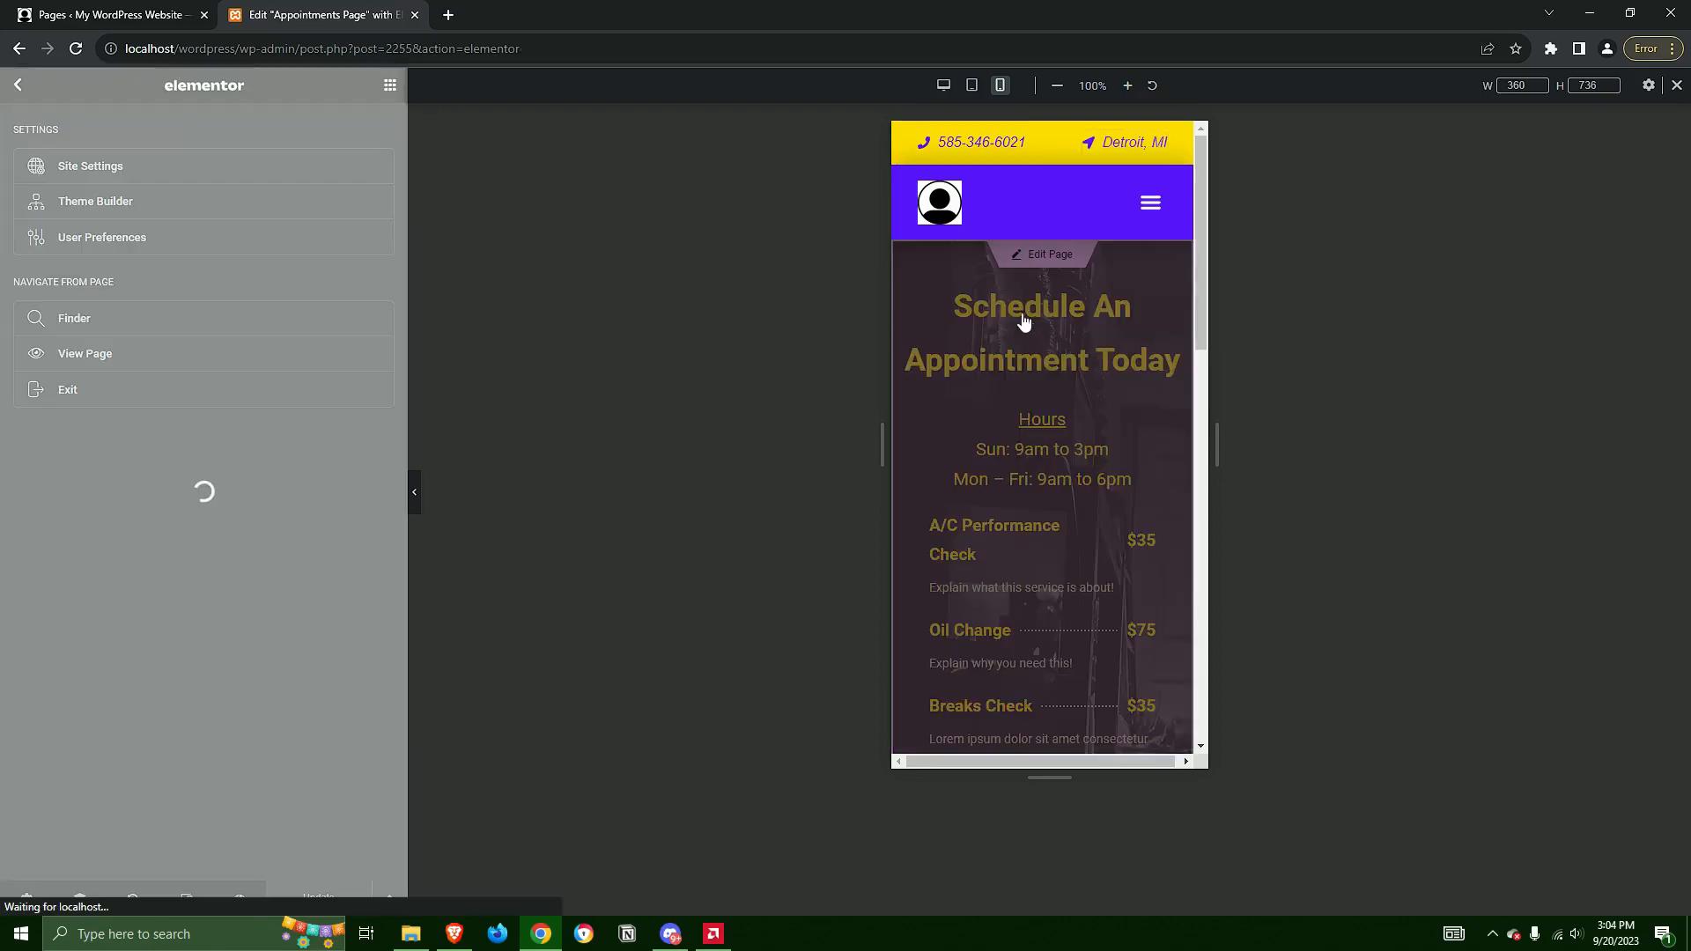
click(943, 85)
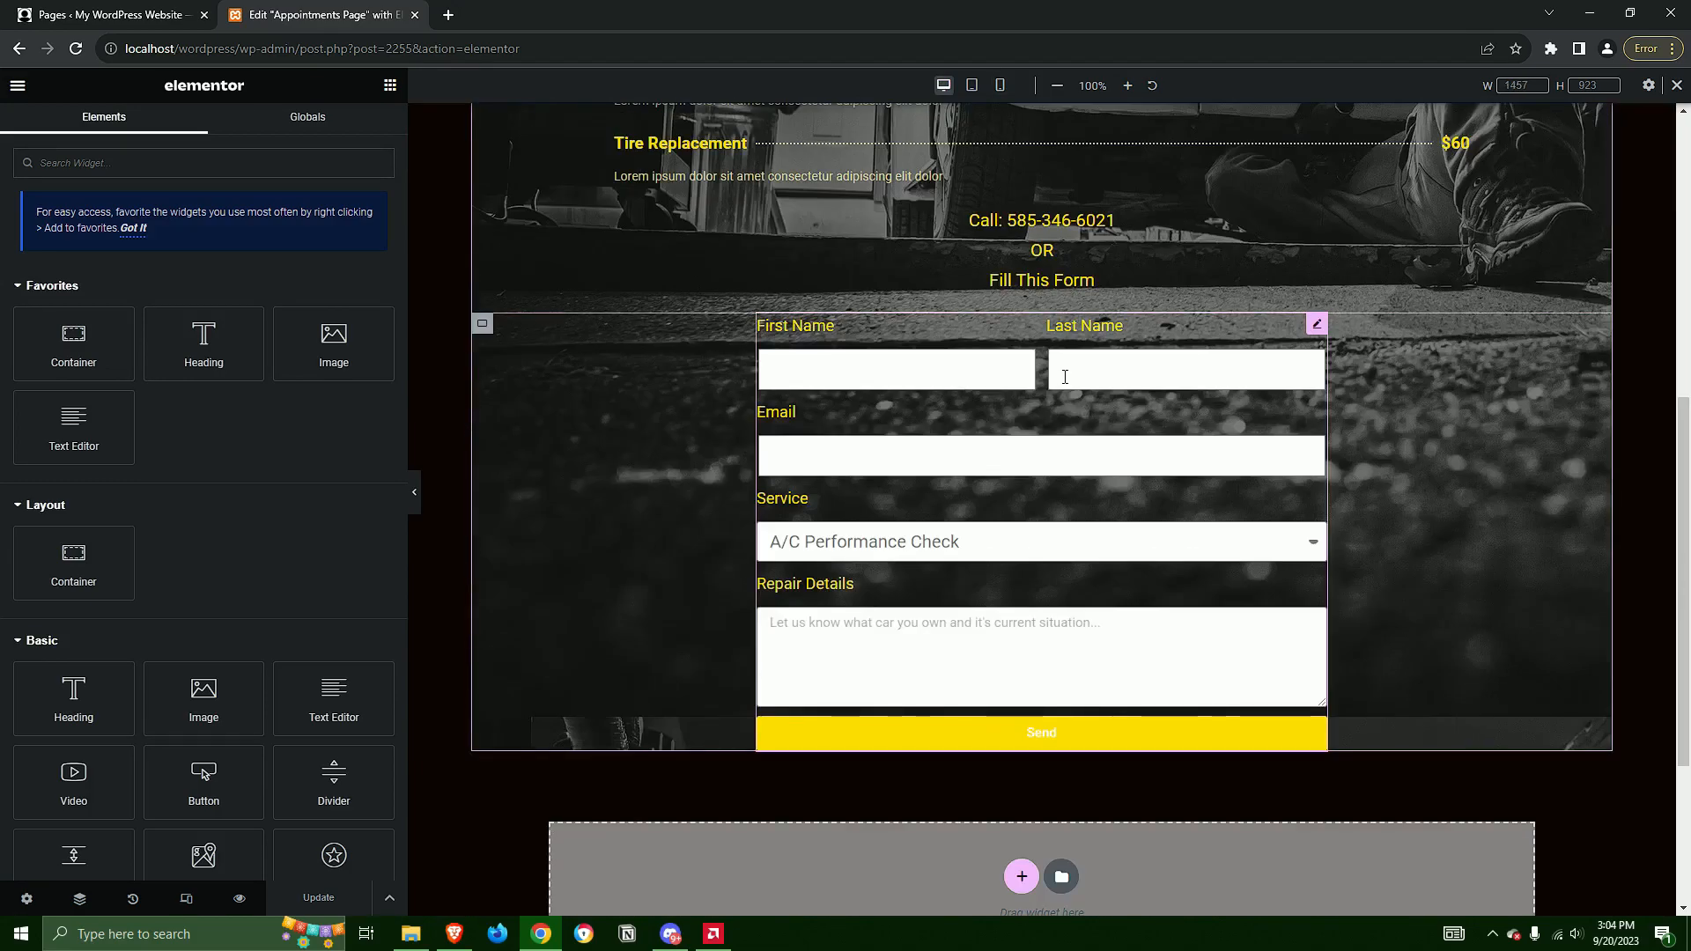
scroll(1048, 352, down, 3)
scroll(1072, 695, up, 3)
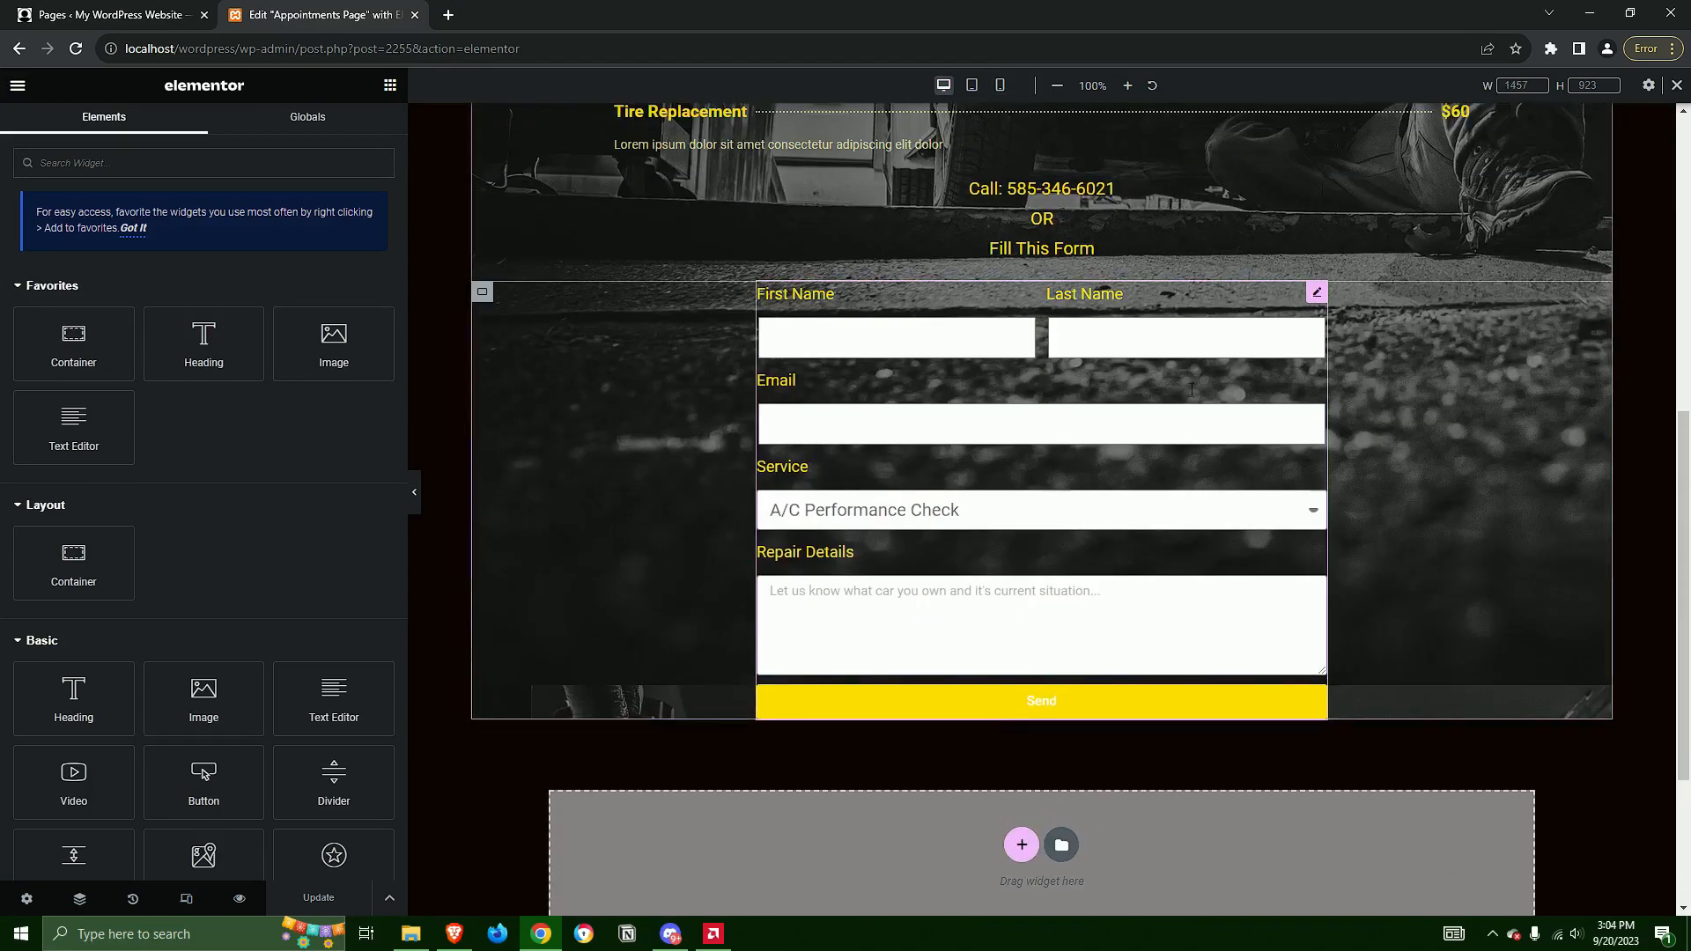
click(1316, 296)
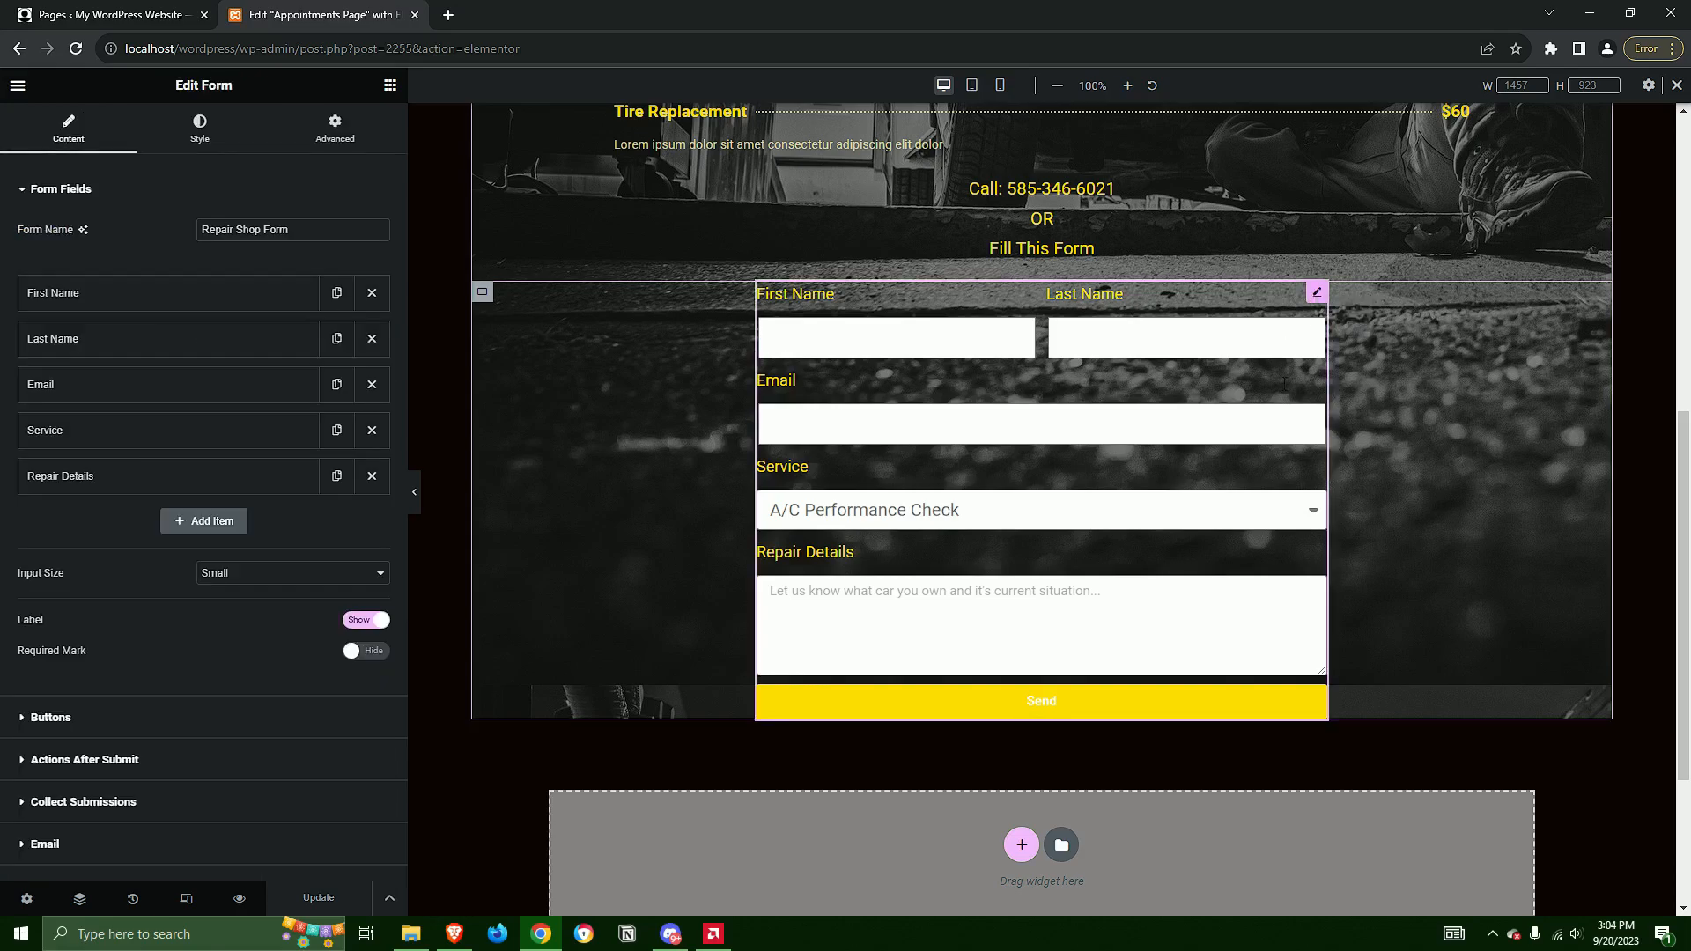
Try out the appointment form by filling in a first and last name and choosing Oil Change as the service
scroll(1145, 793, up, 4)
click(994, 693)
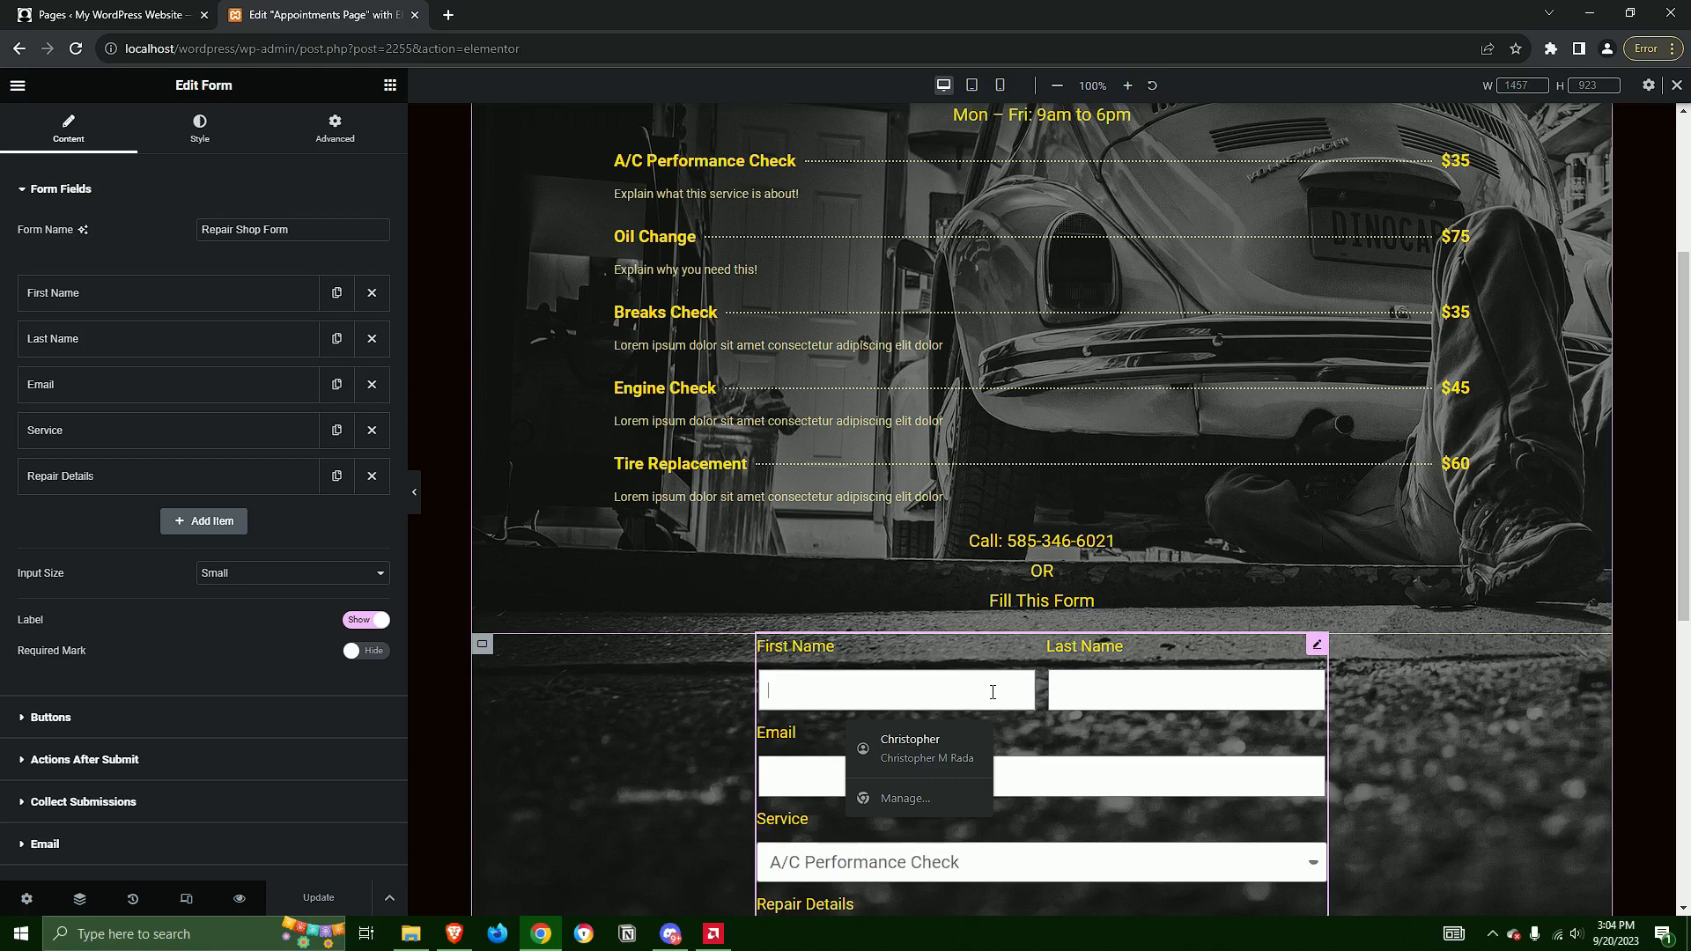
scroll(993, 692, down, 3)
click(971, 421)
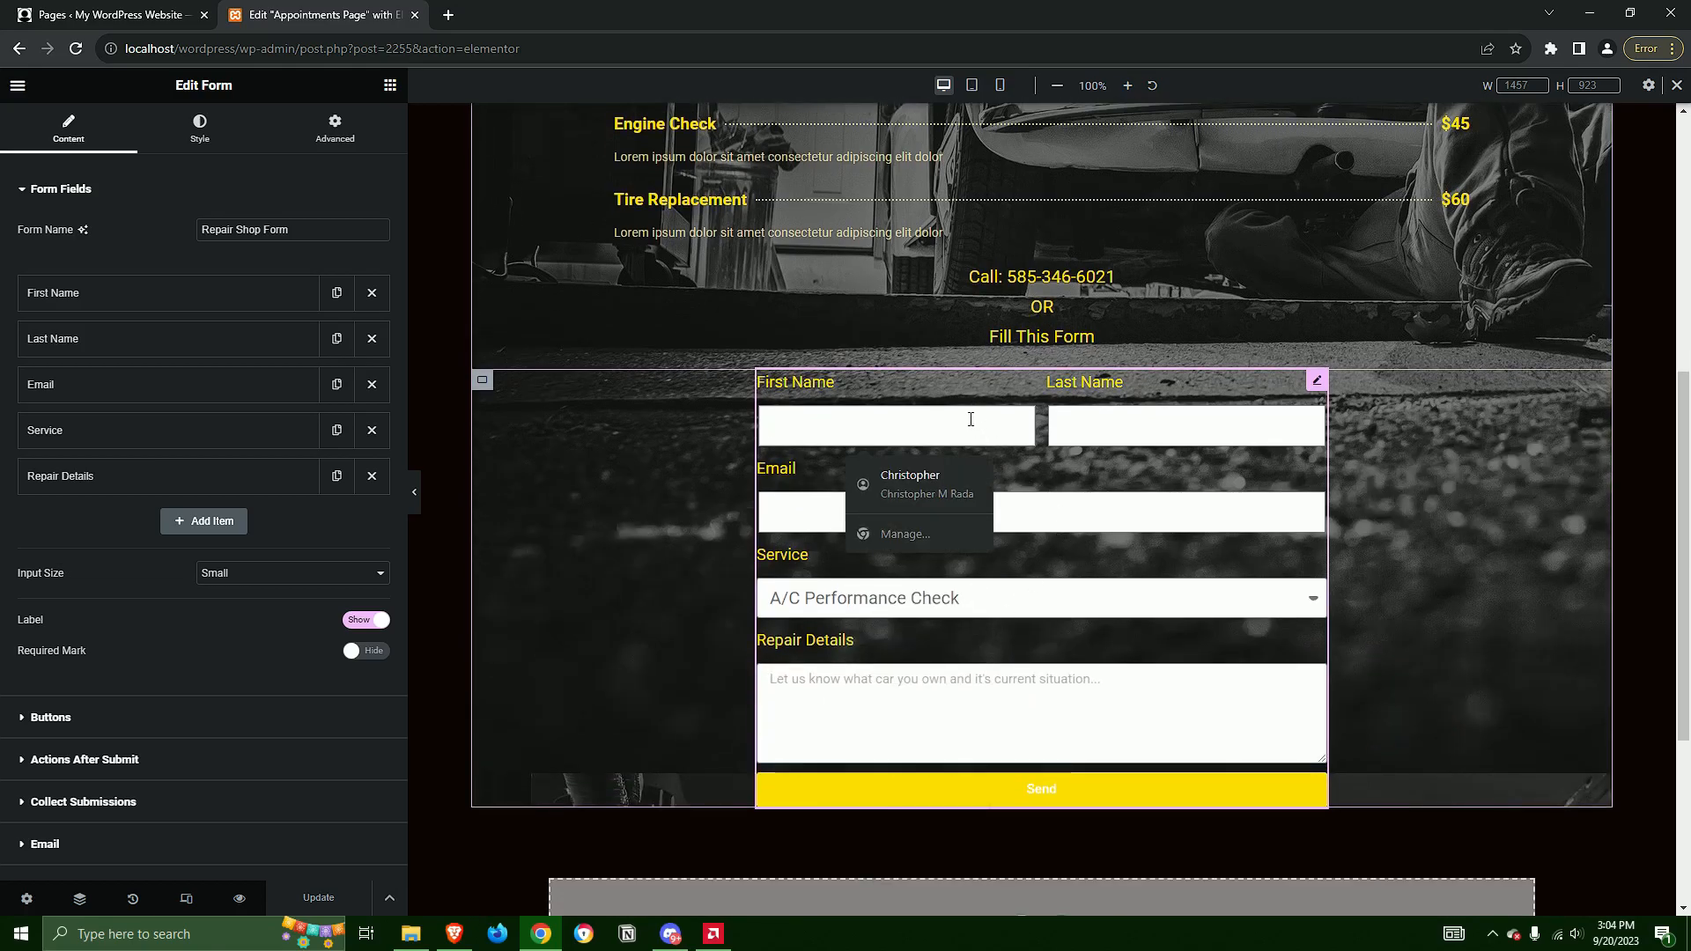
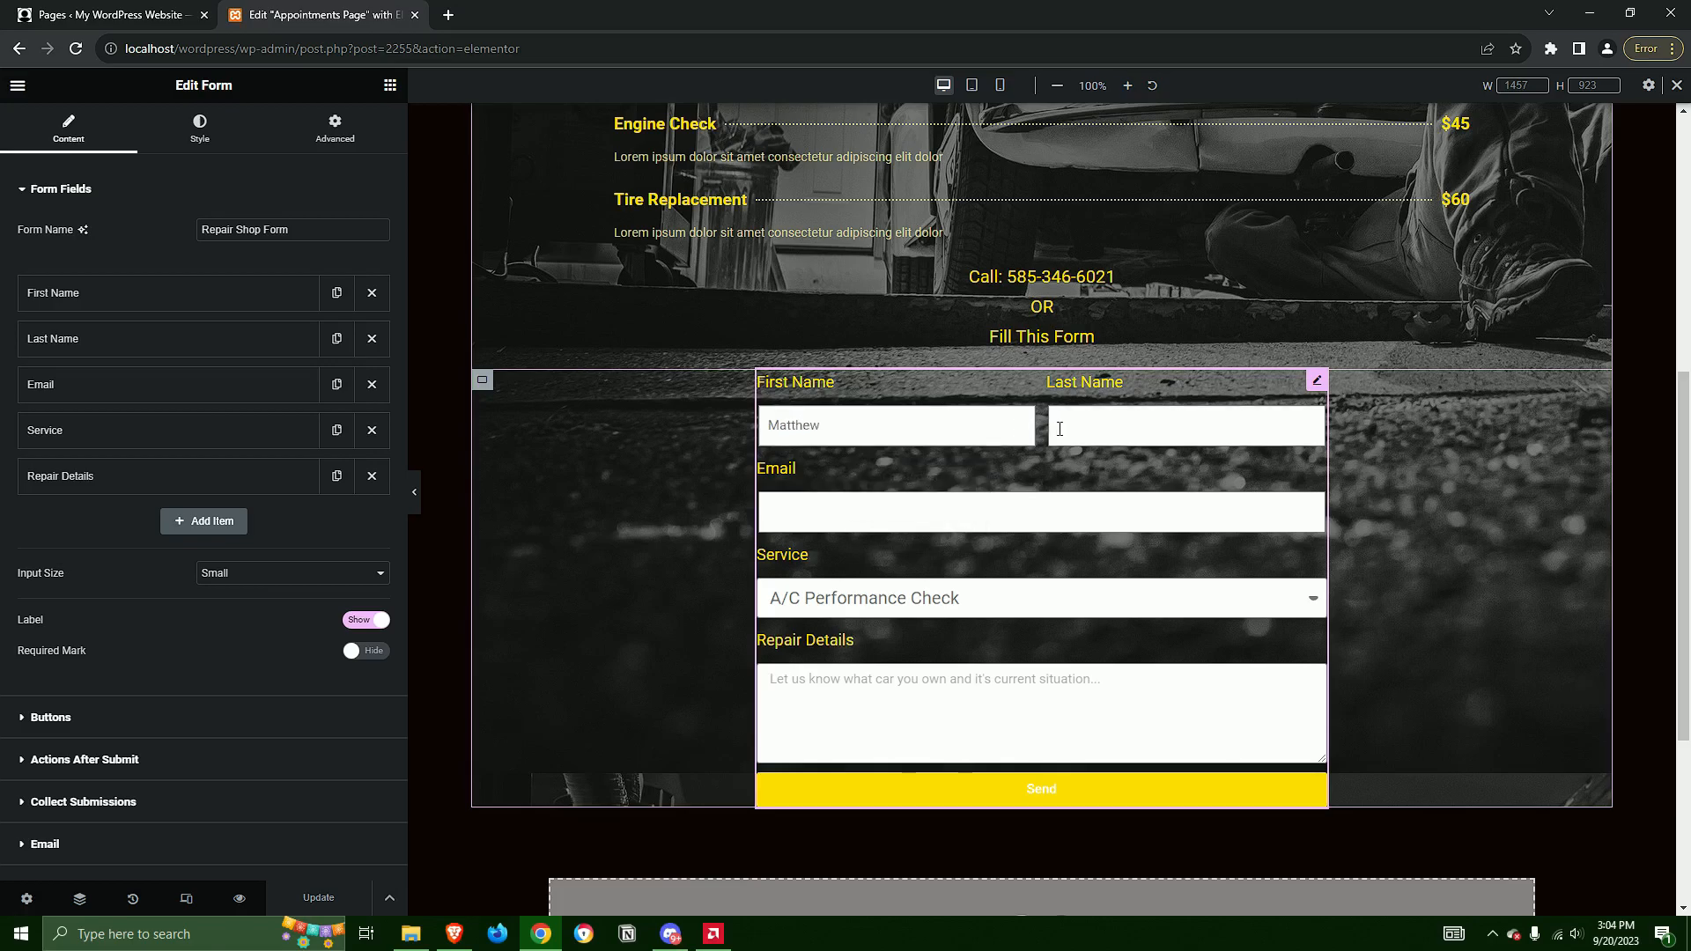
click(1059, 429)
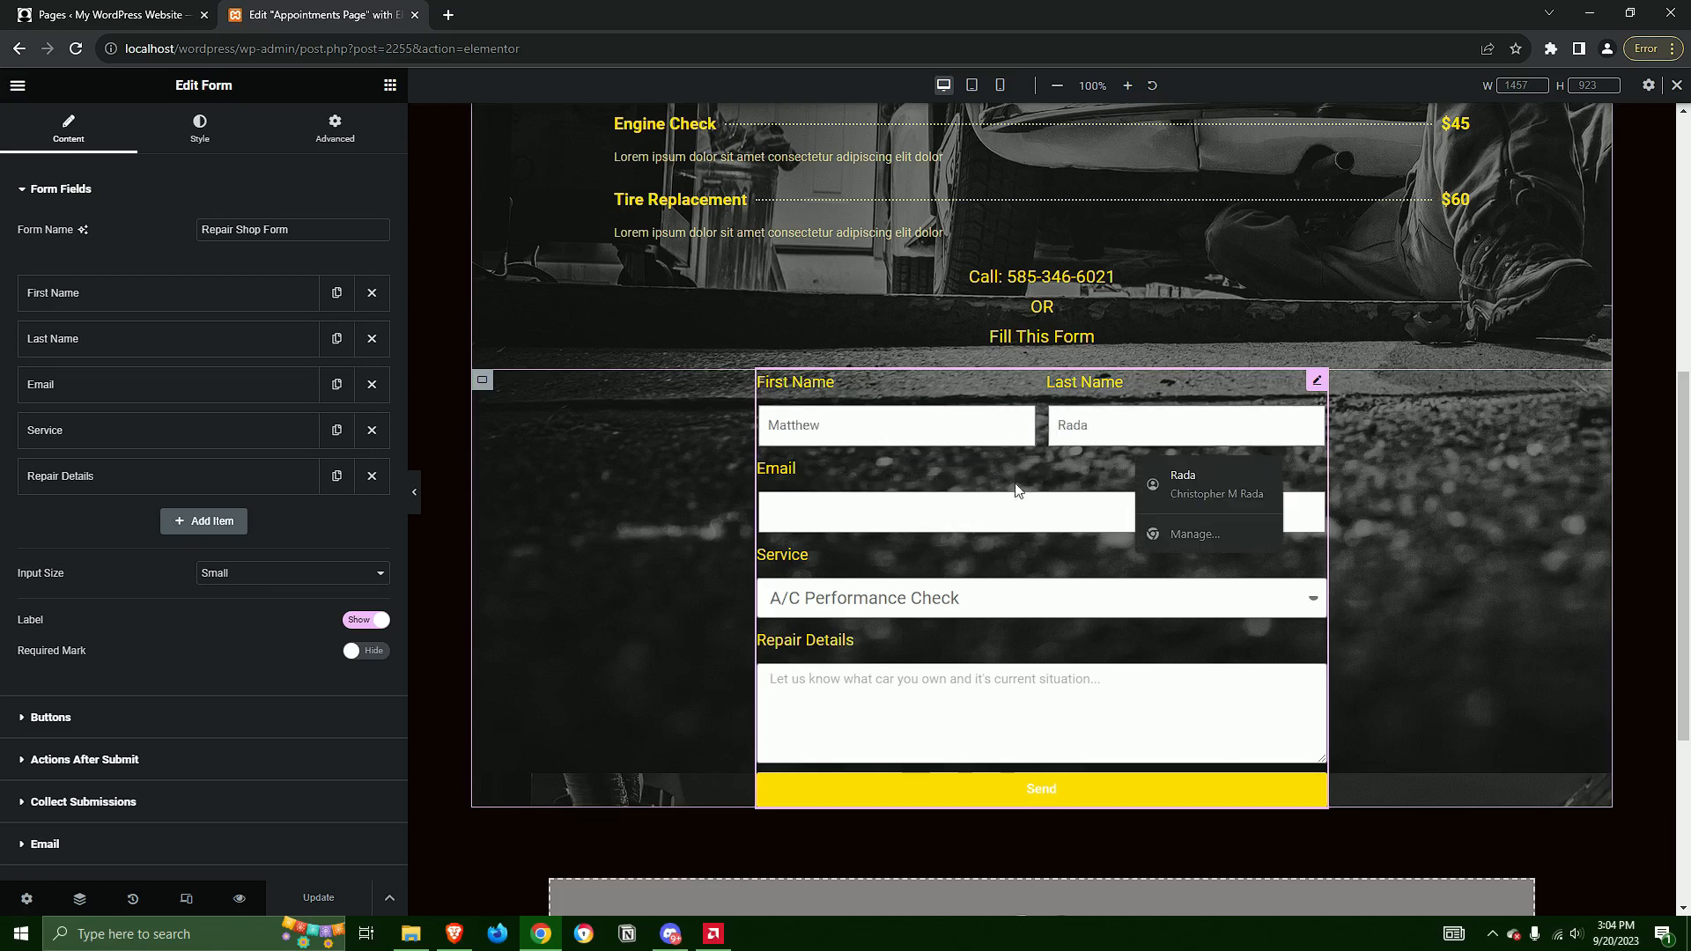
click(1432, 498)
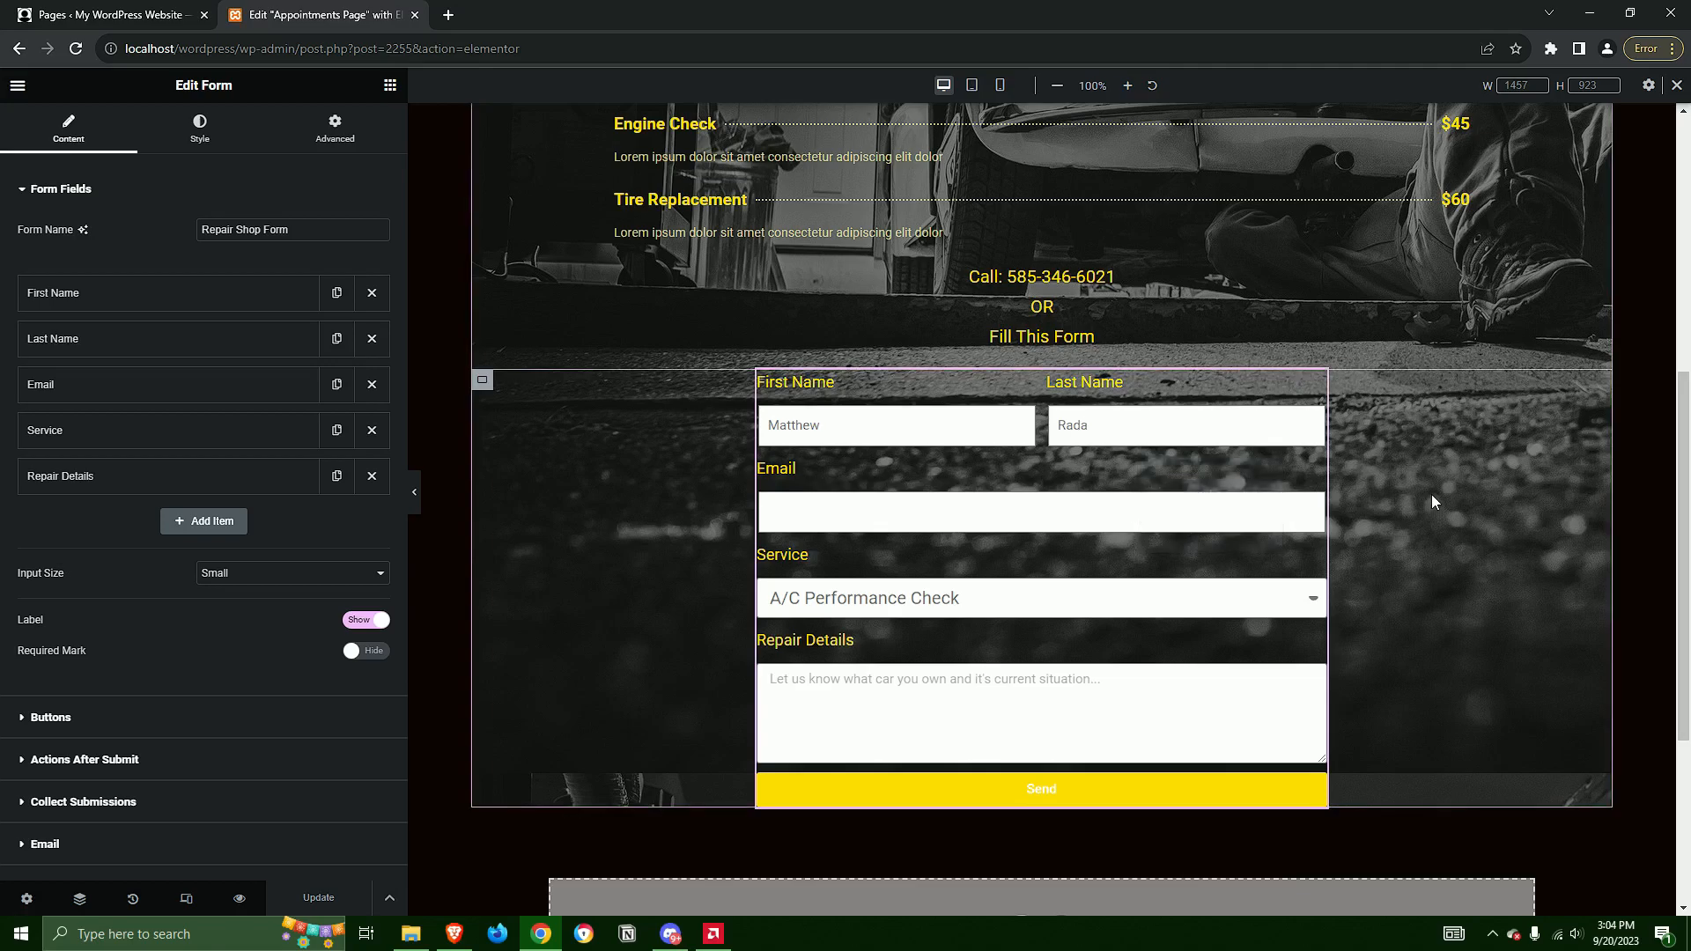
click(872, 608)
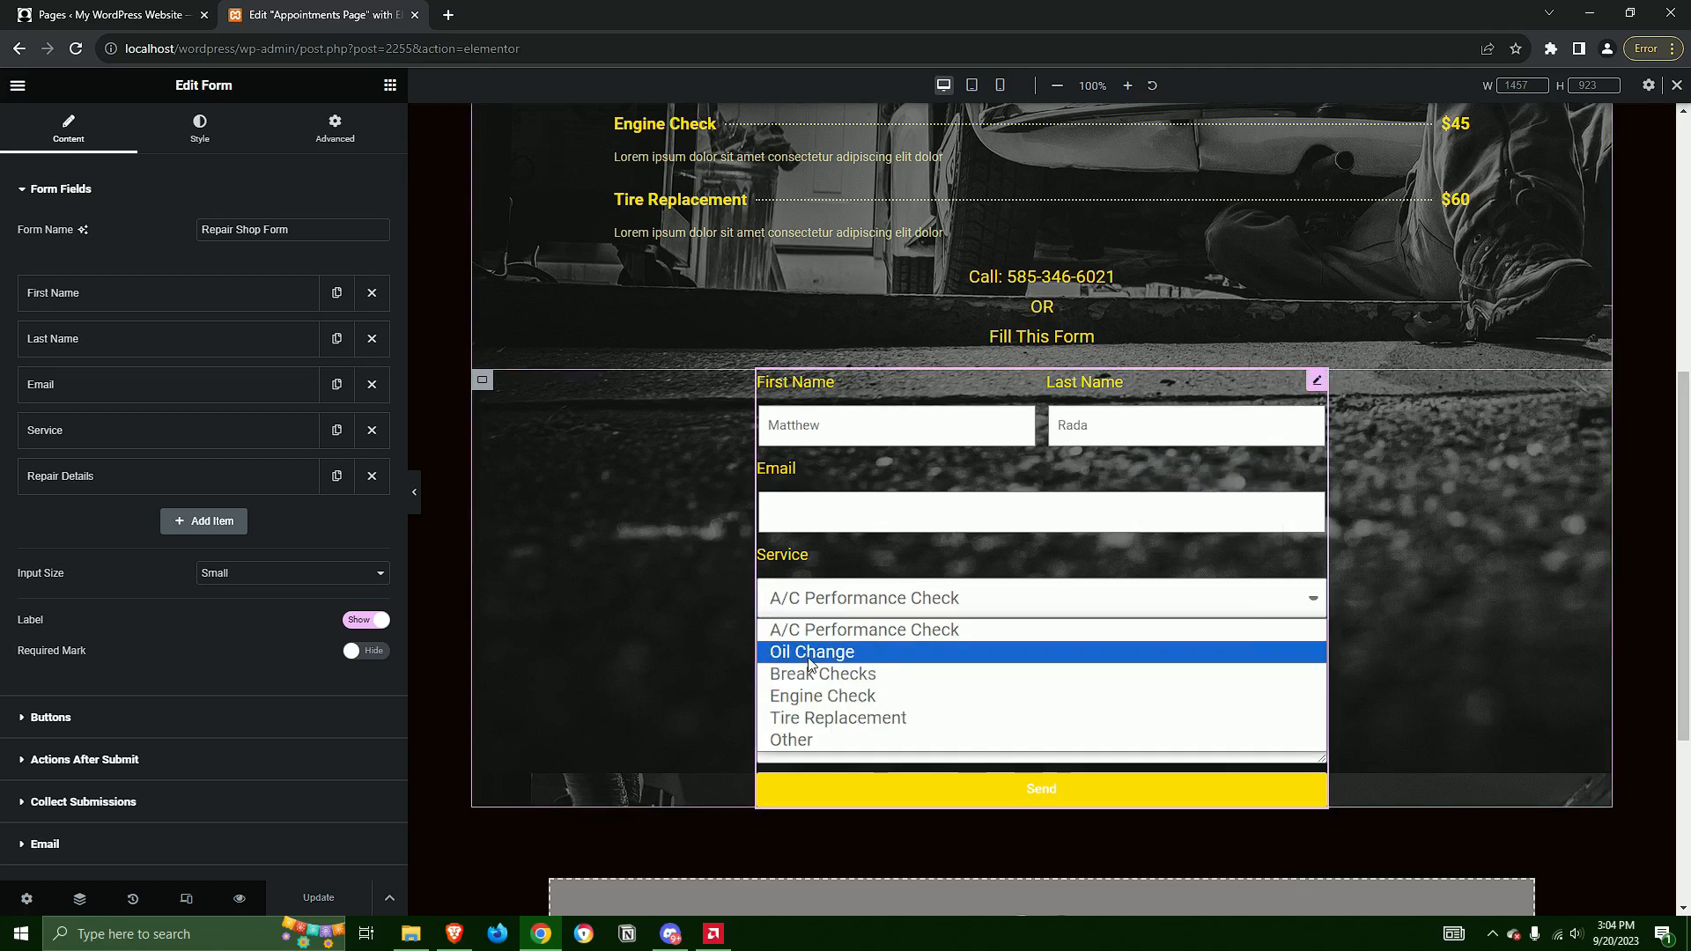
click(810, 656)
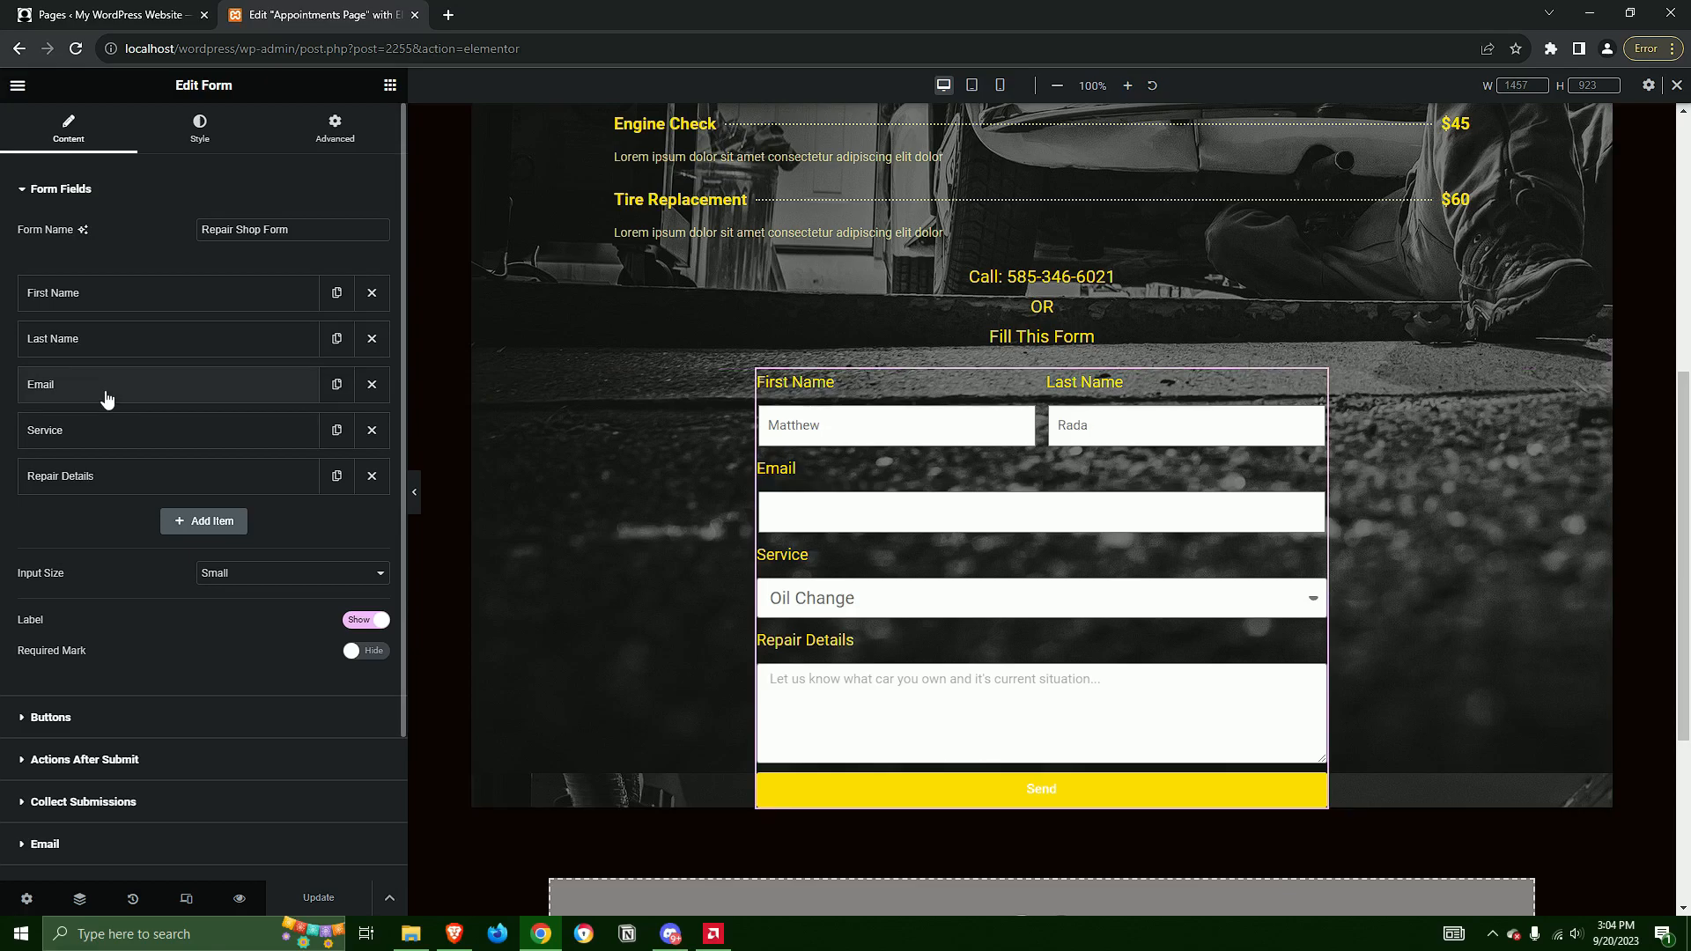
Add the options Service 1 and Service 2 to the form's Service field, between Tire Replacement and Other
click(93, 429)
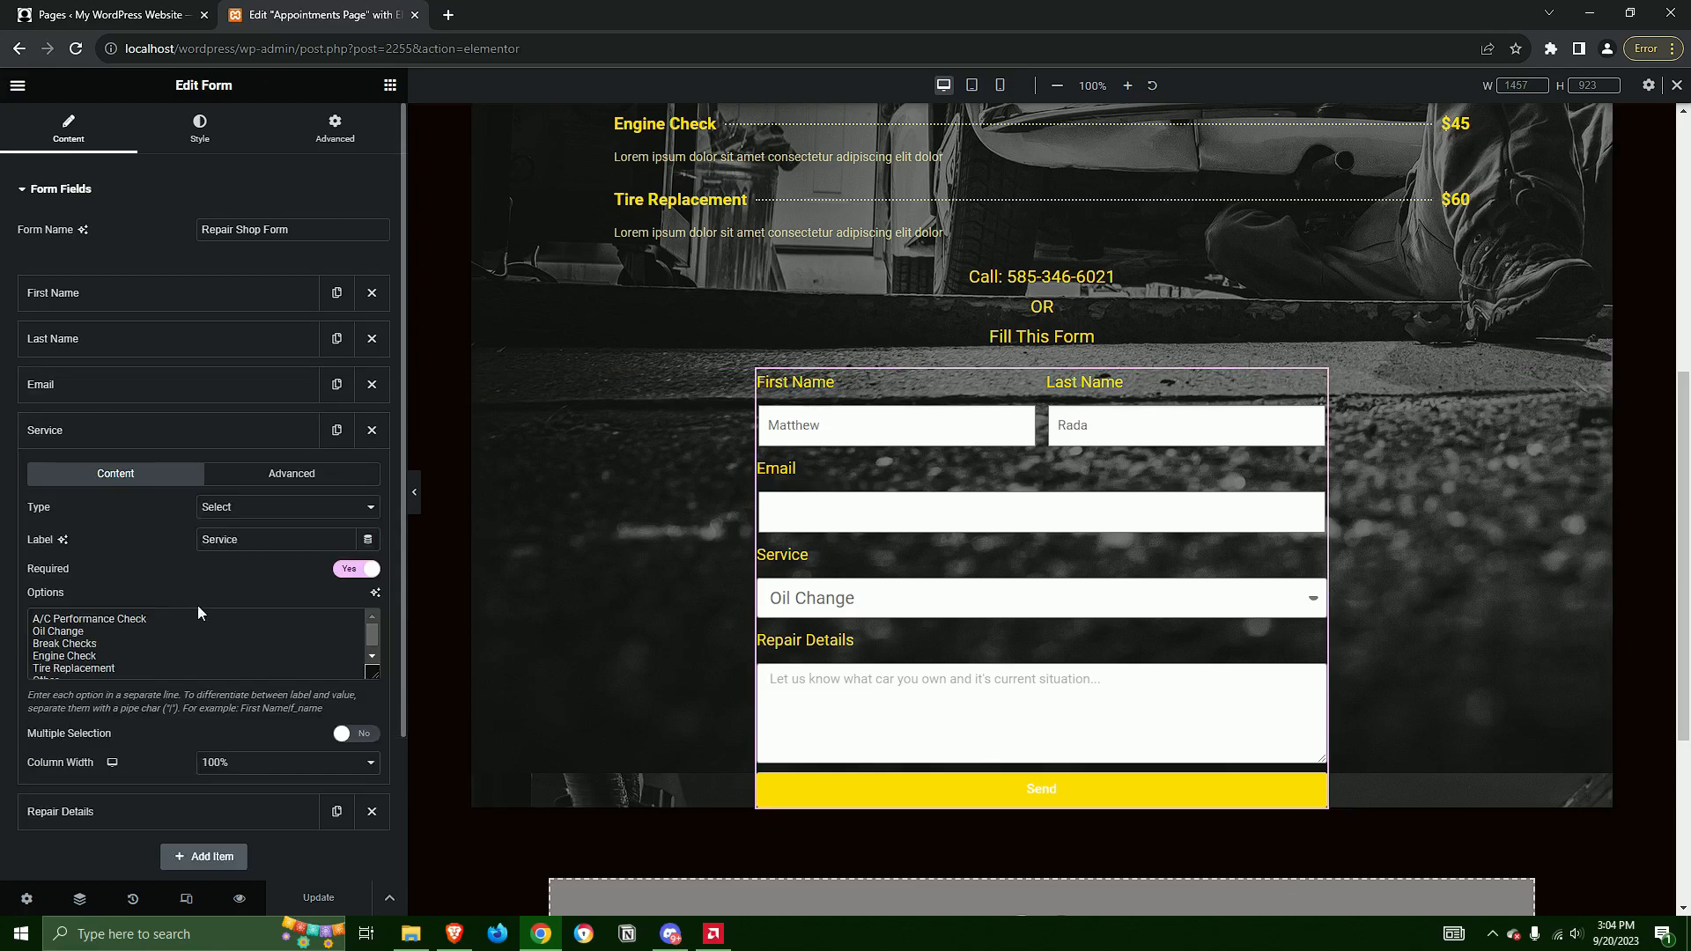
scroll(263, 637, down, 1)
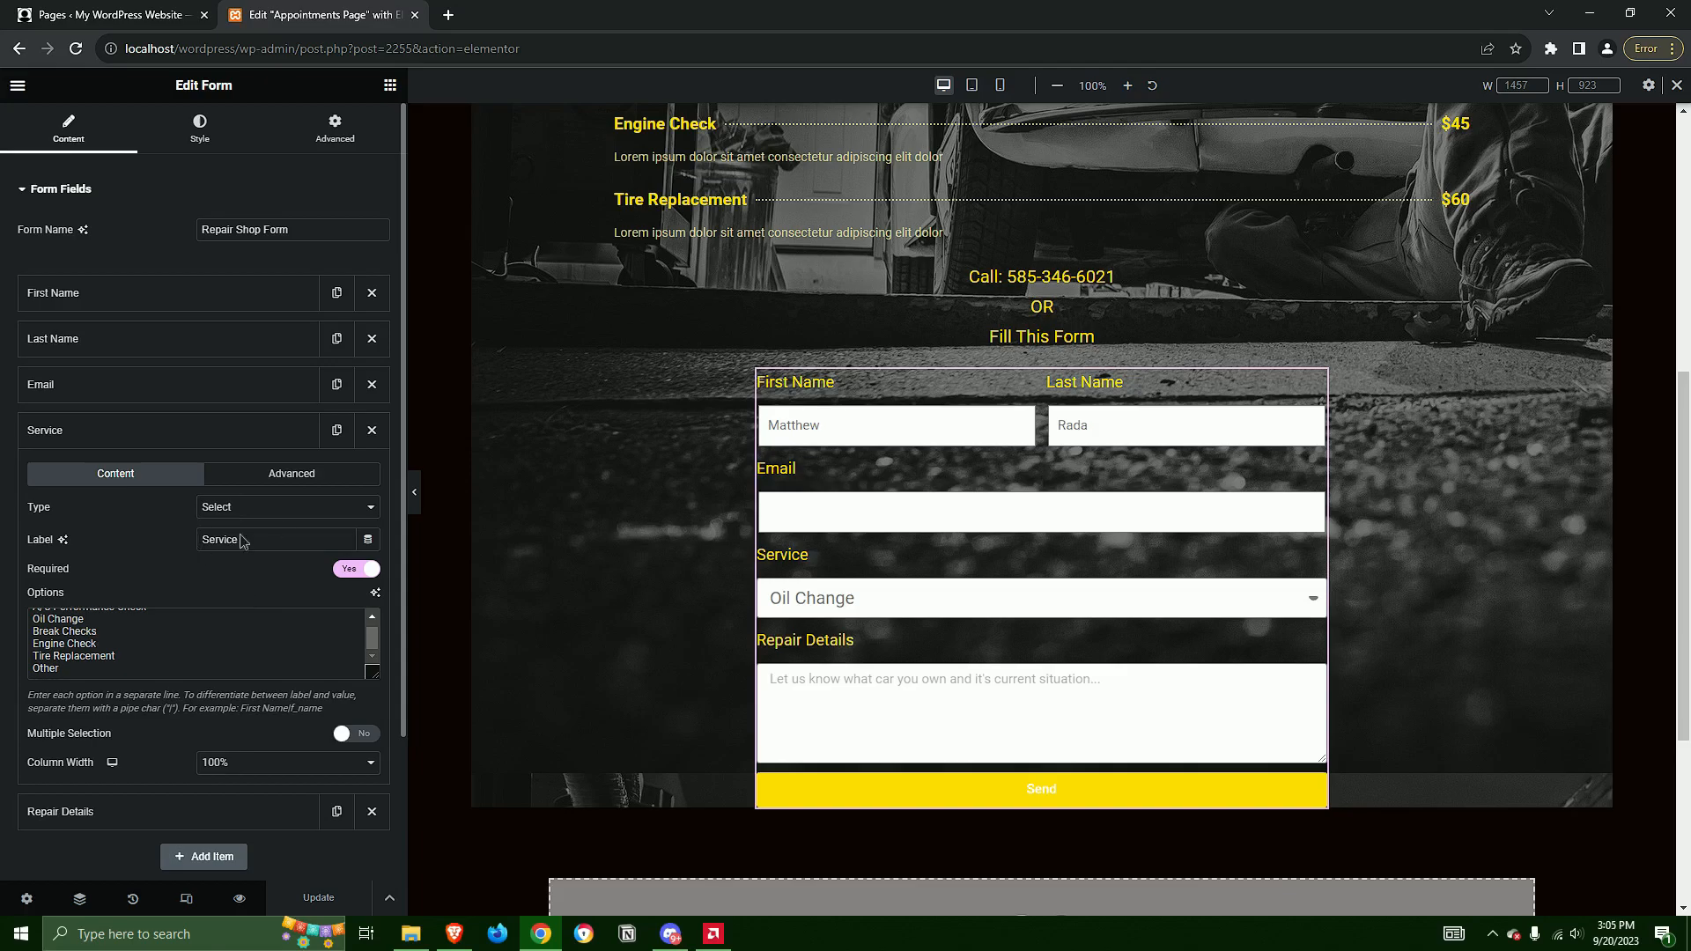
scroll(192, 621, up, 1)
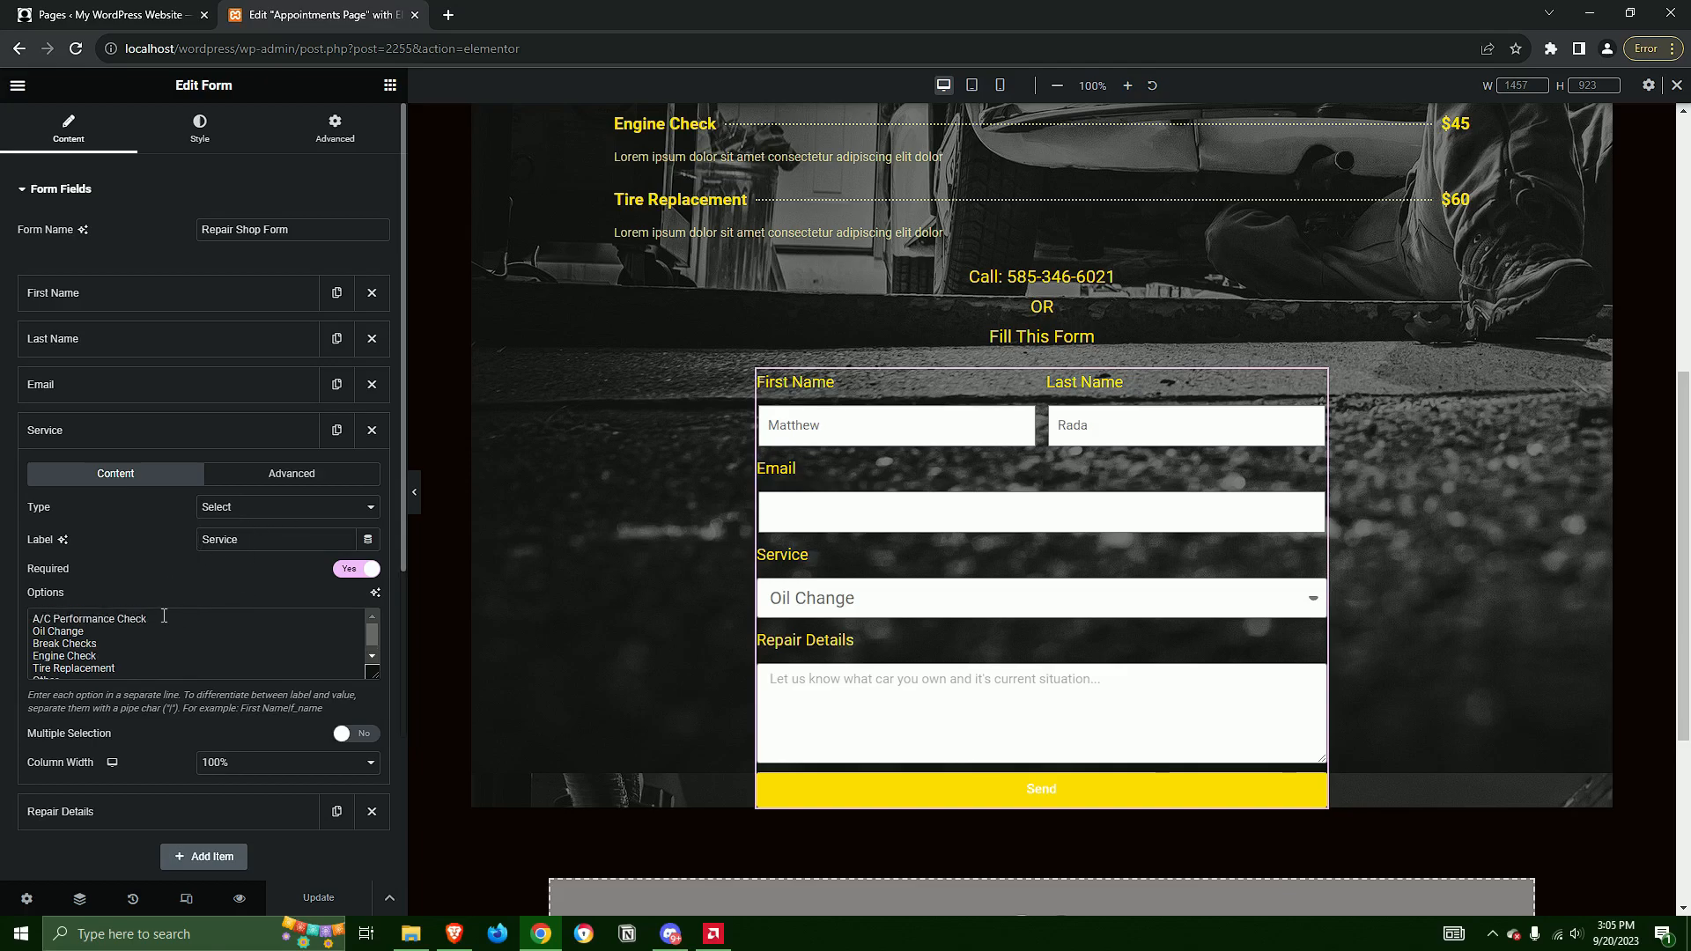
scroll(137, 652, down, 1)
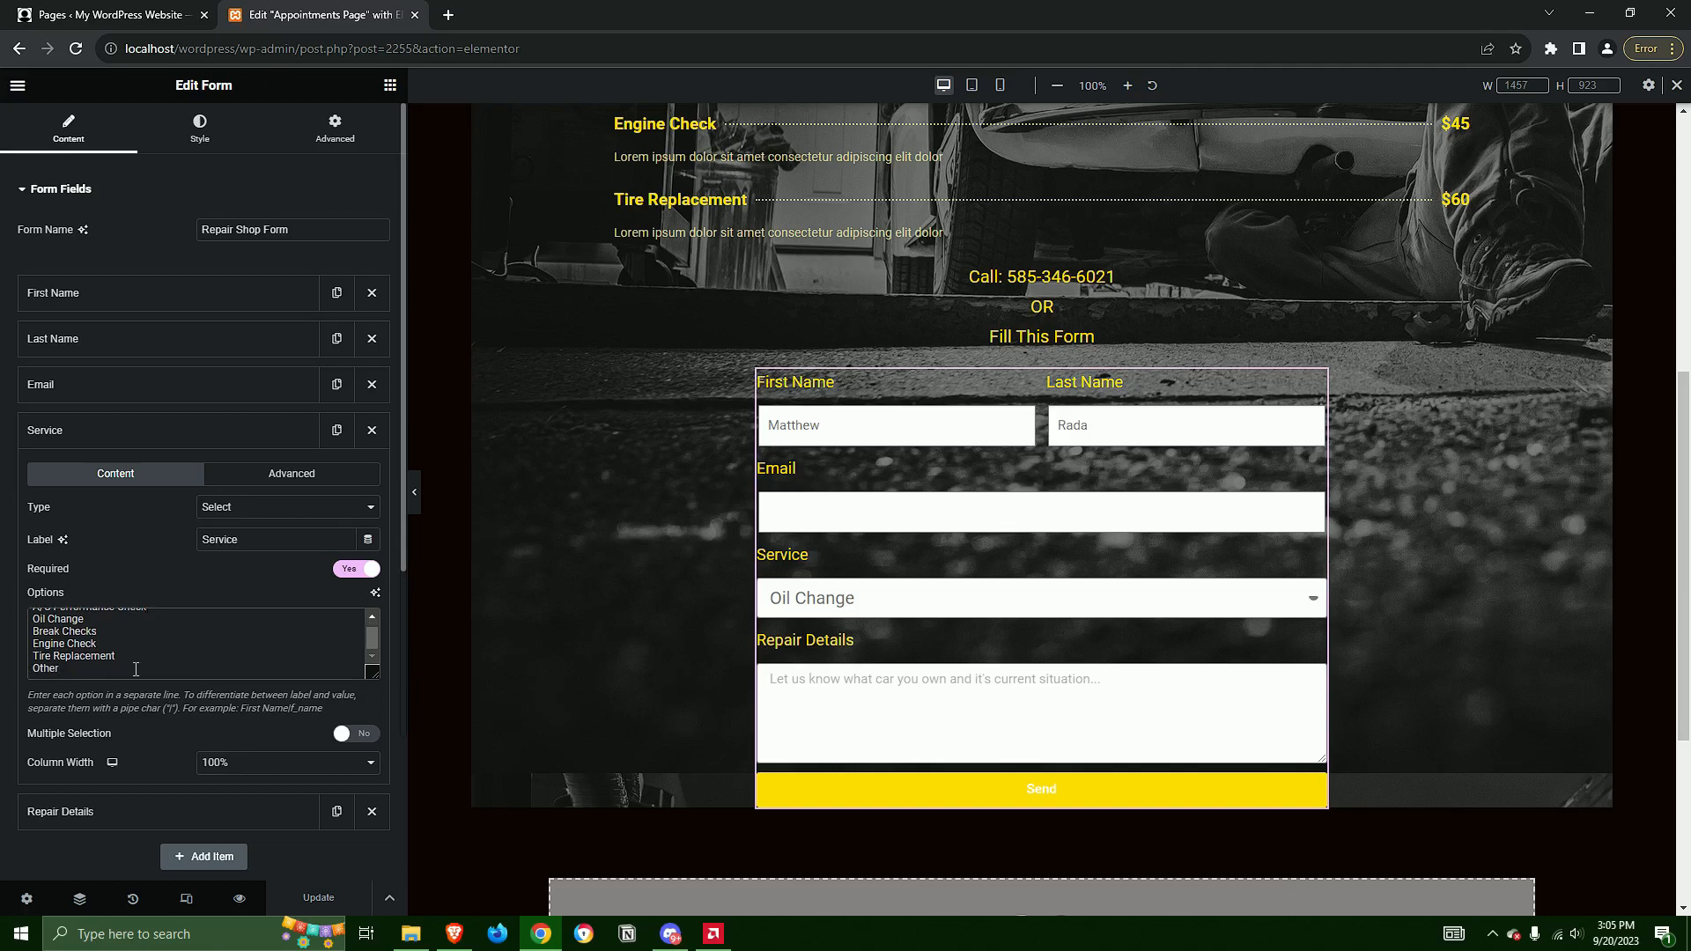
click(155, 655)
key(Return)
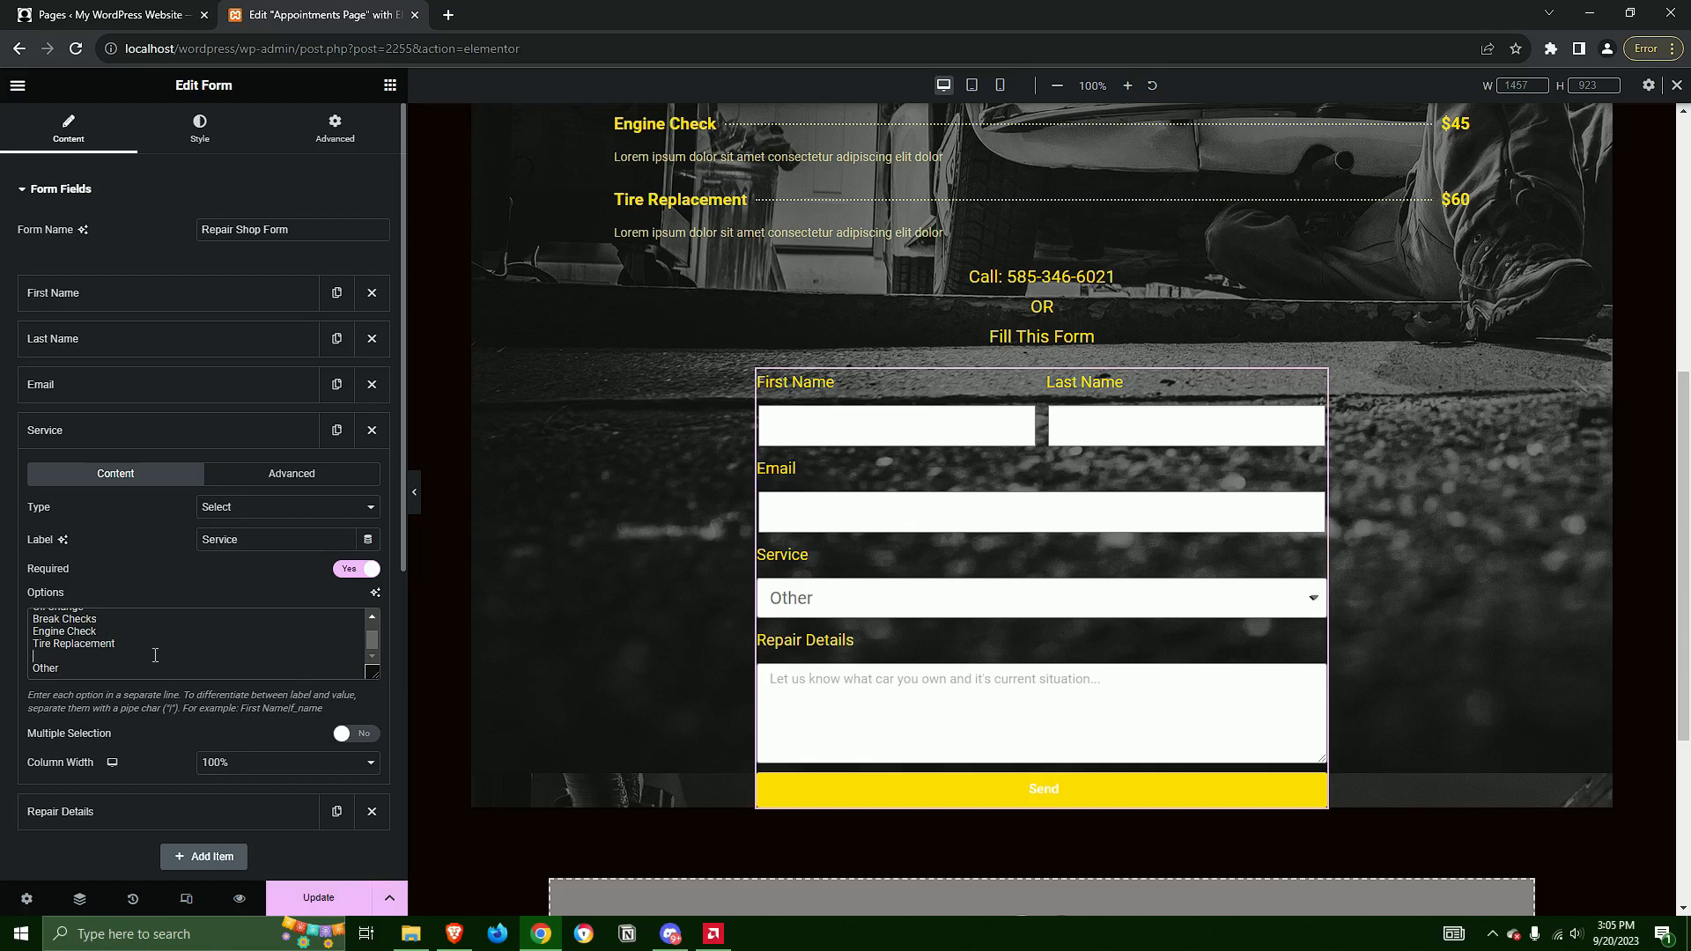
text(Service 1)
key(Return)
text(Service 2)
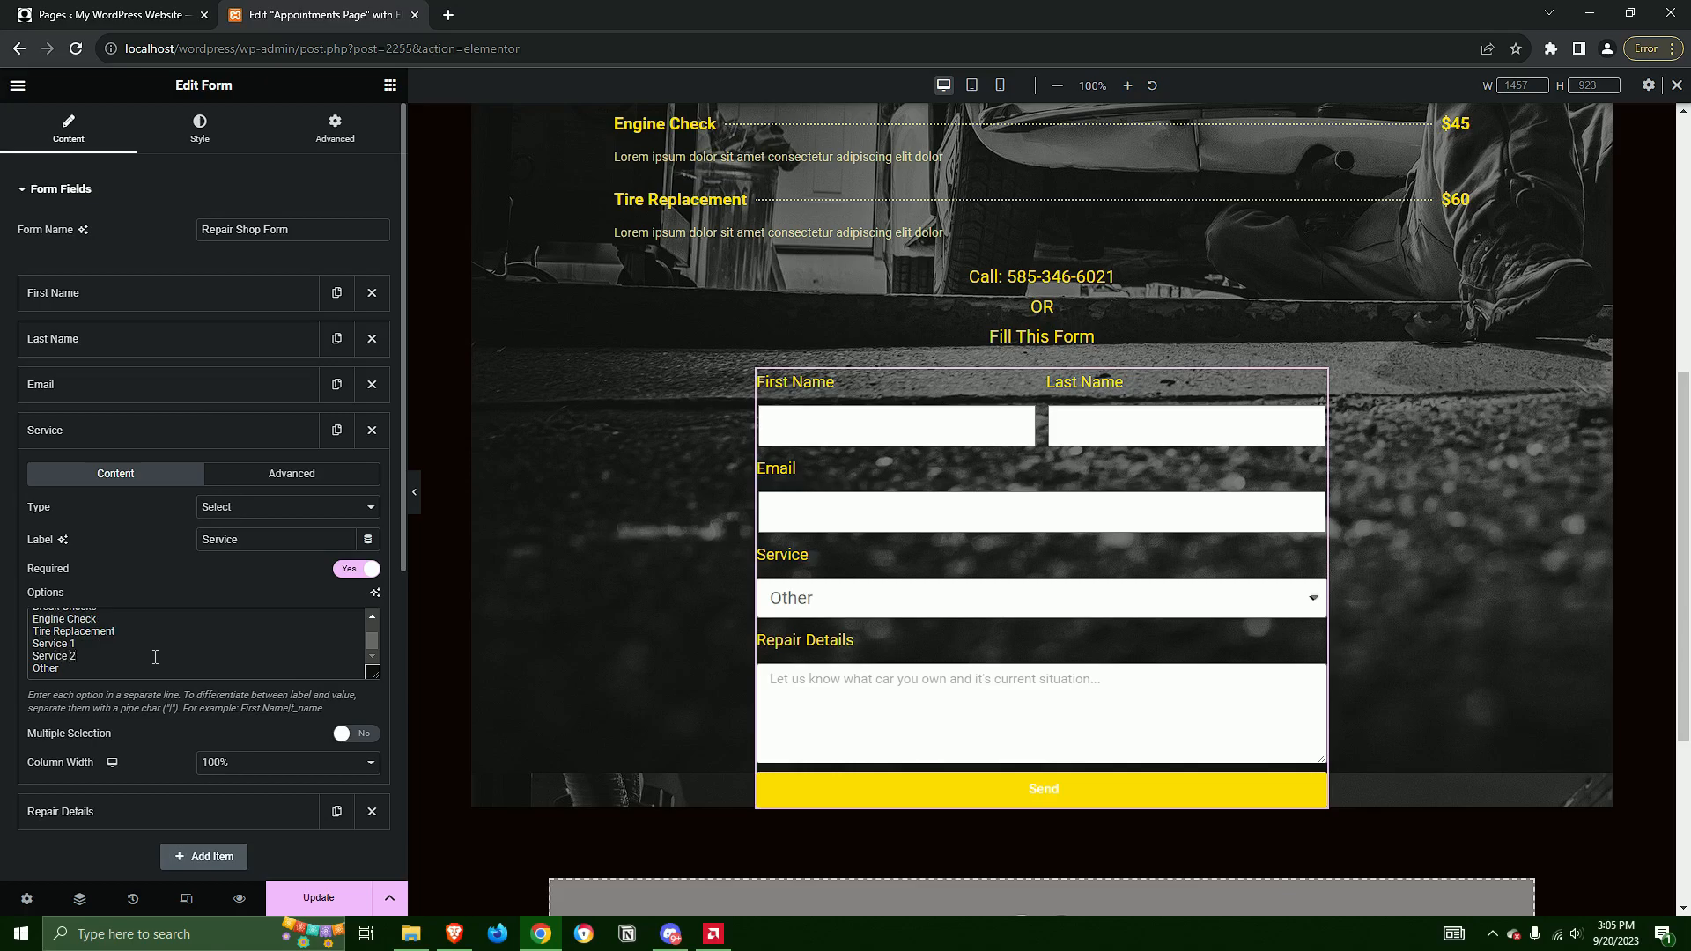
Check the choices in the form's service dropdown, save the page and collapse the Service field's settings
click(1108, 601)
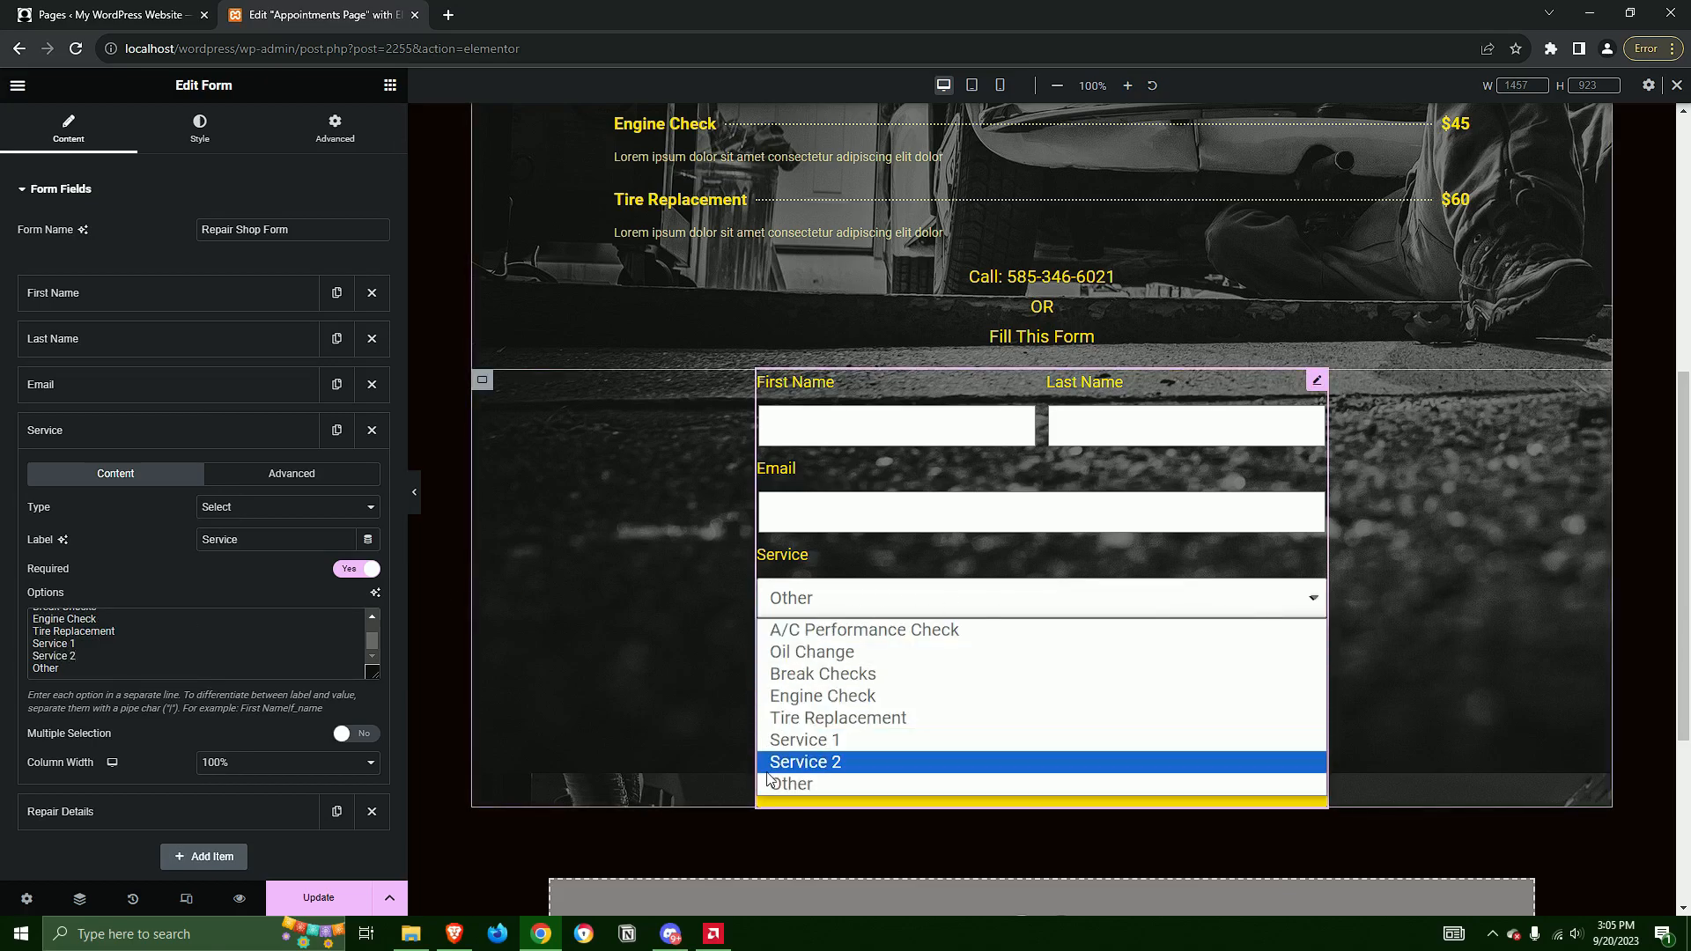
click(900, 602)
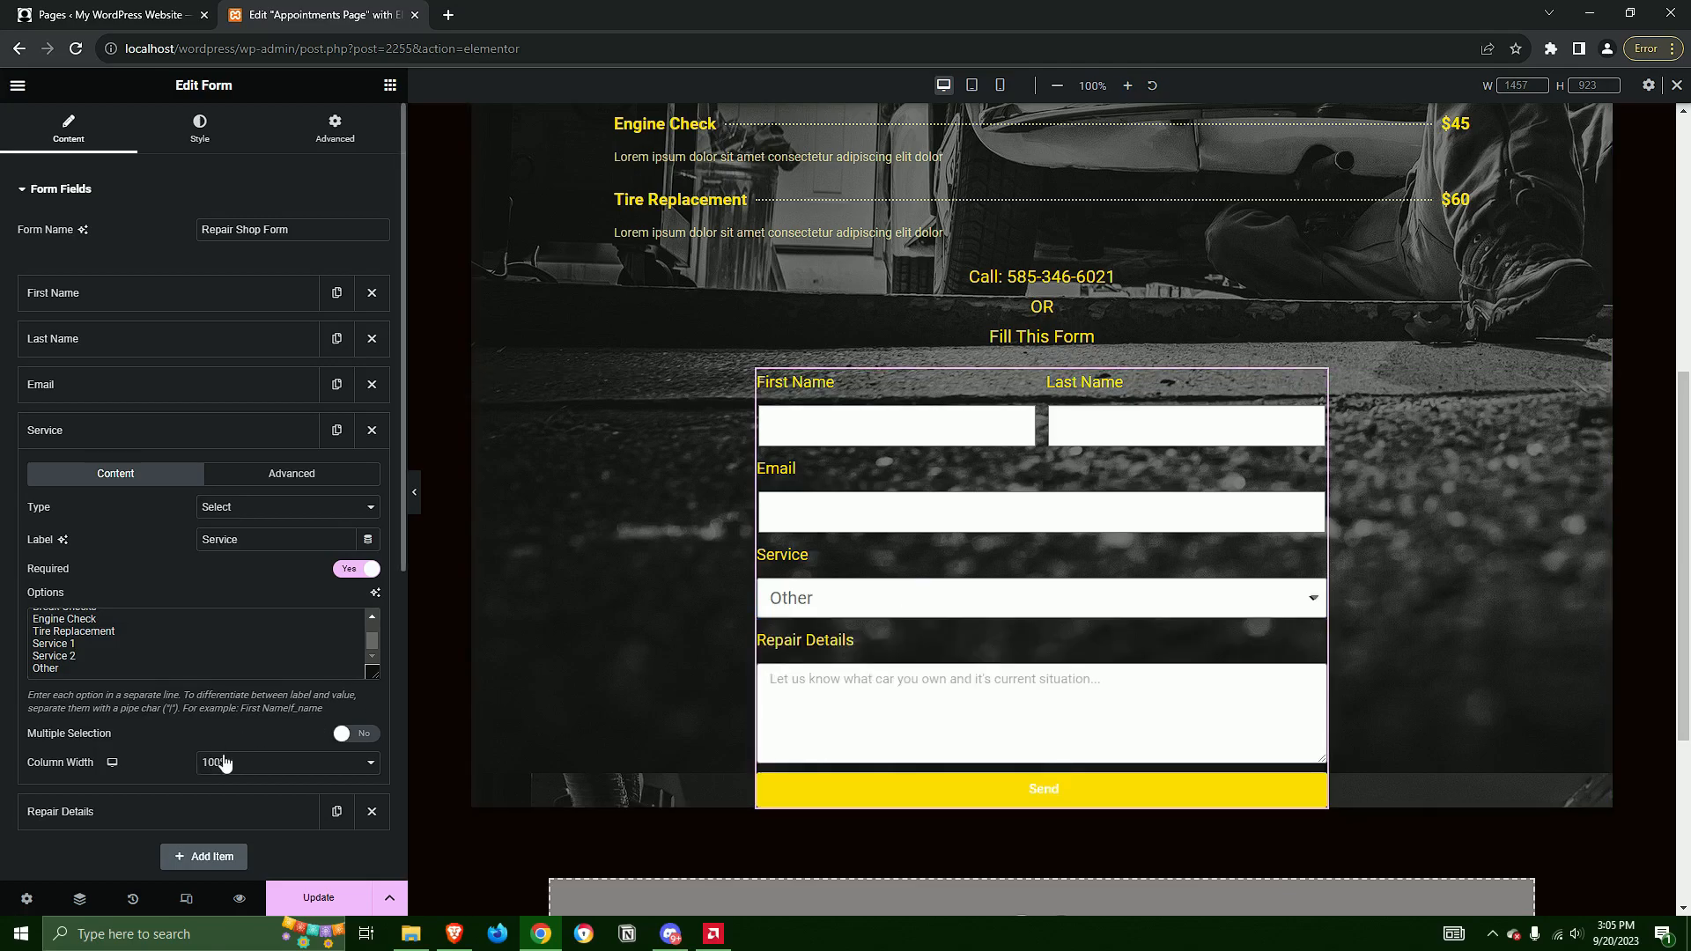
click(319, 897)
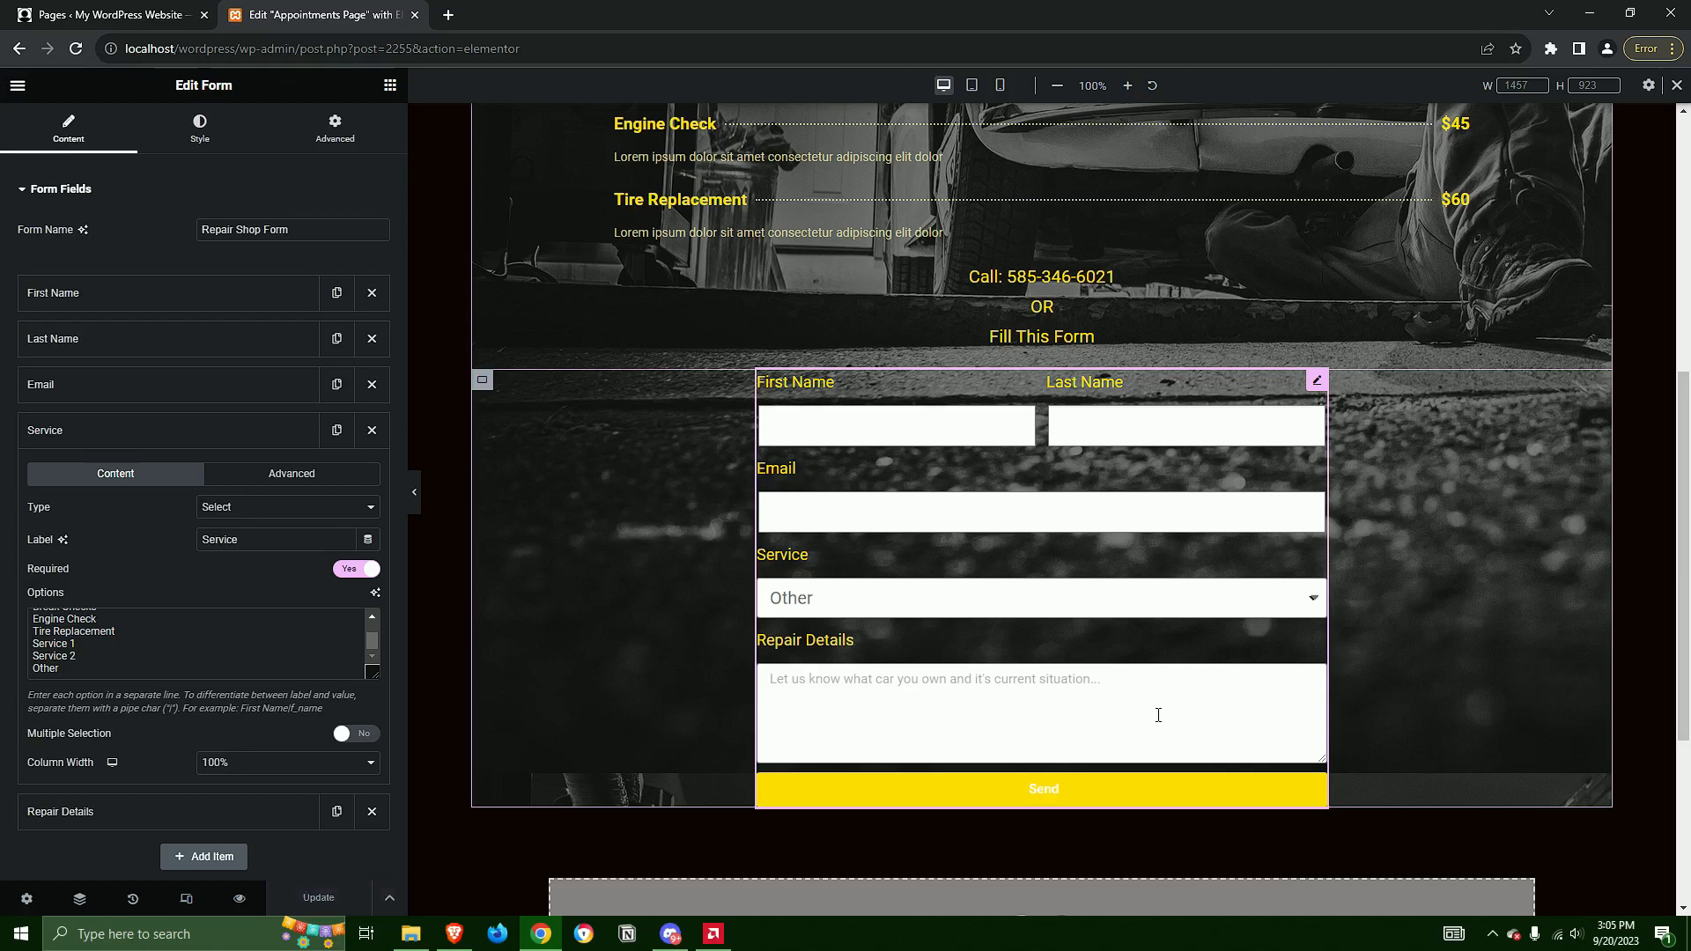
click(140, 436)
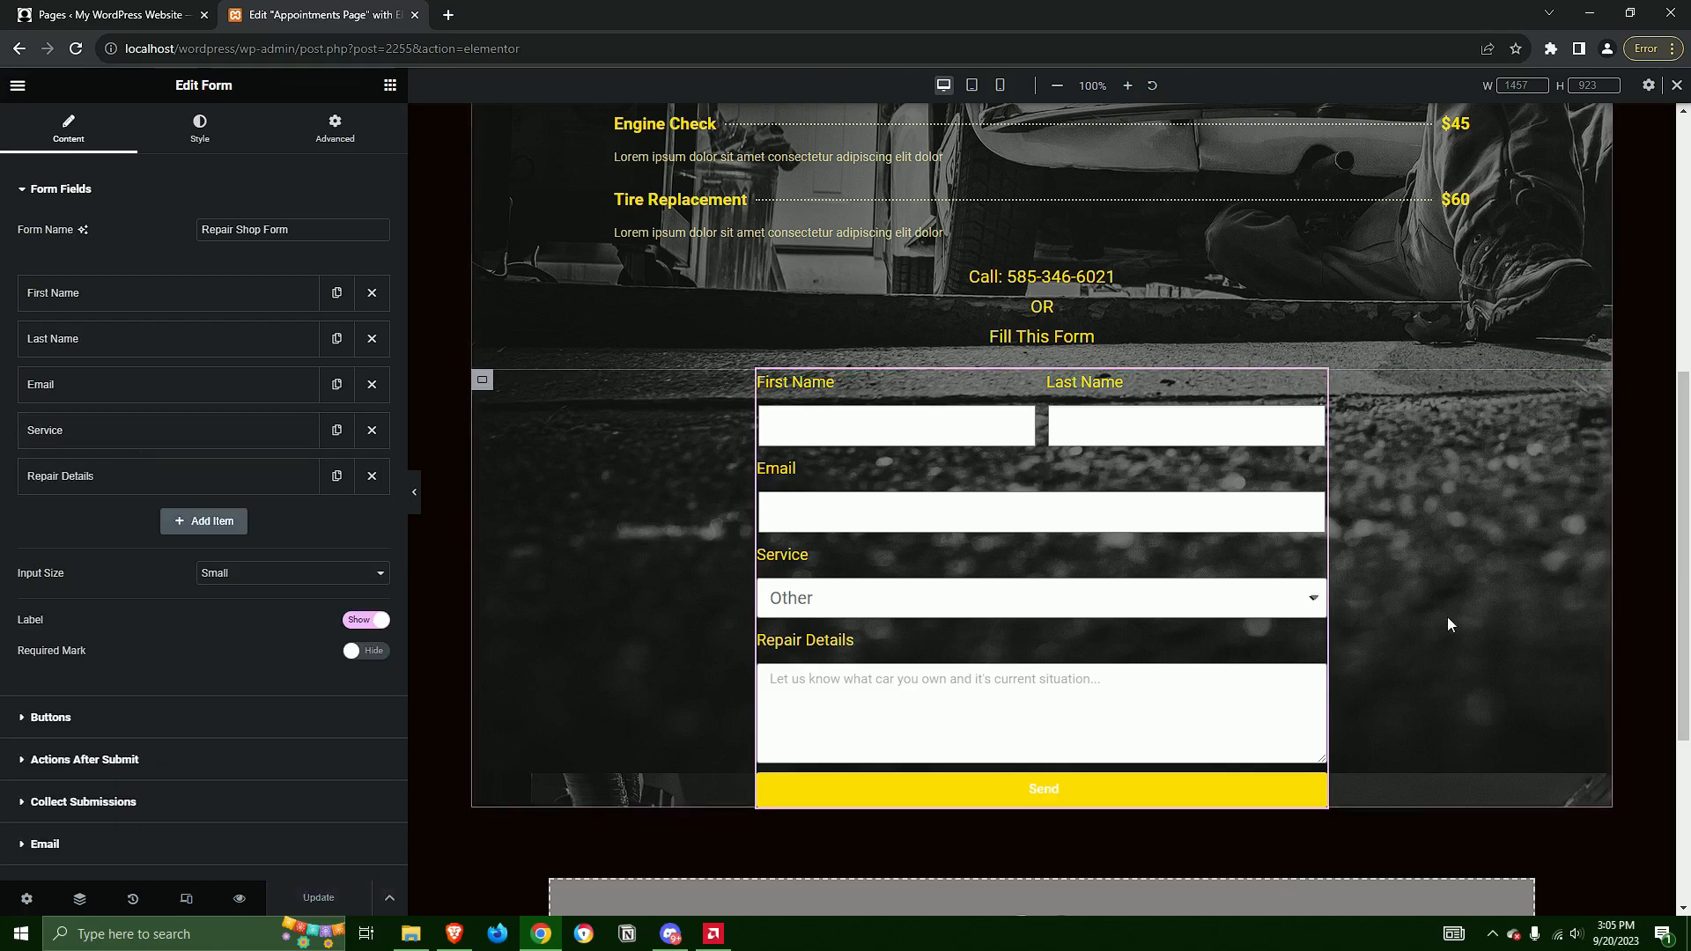
Examine the appointment form's Form and Field style settings and look over the whole Appointments Page
scroll(1451, 630, up, 3)
scroll(1456, 652, up, 3)
scroll(1456, 652, down, 4)
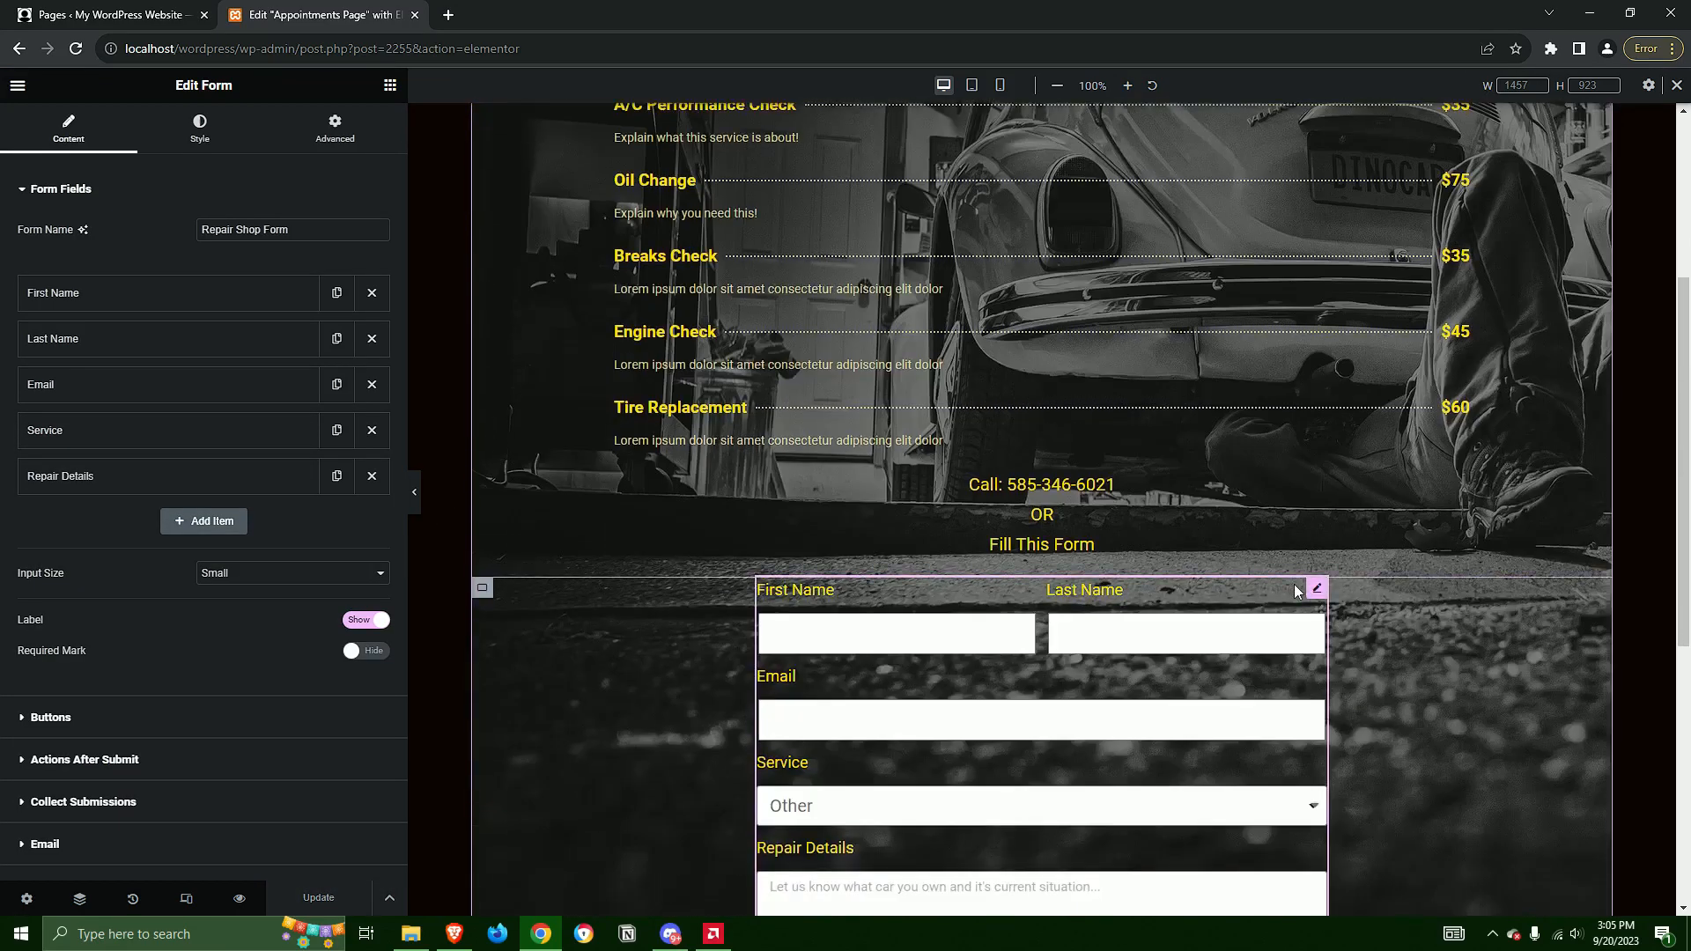
click(200, 128)
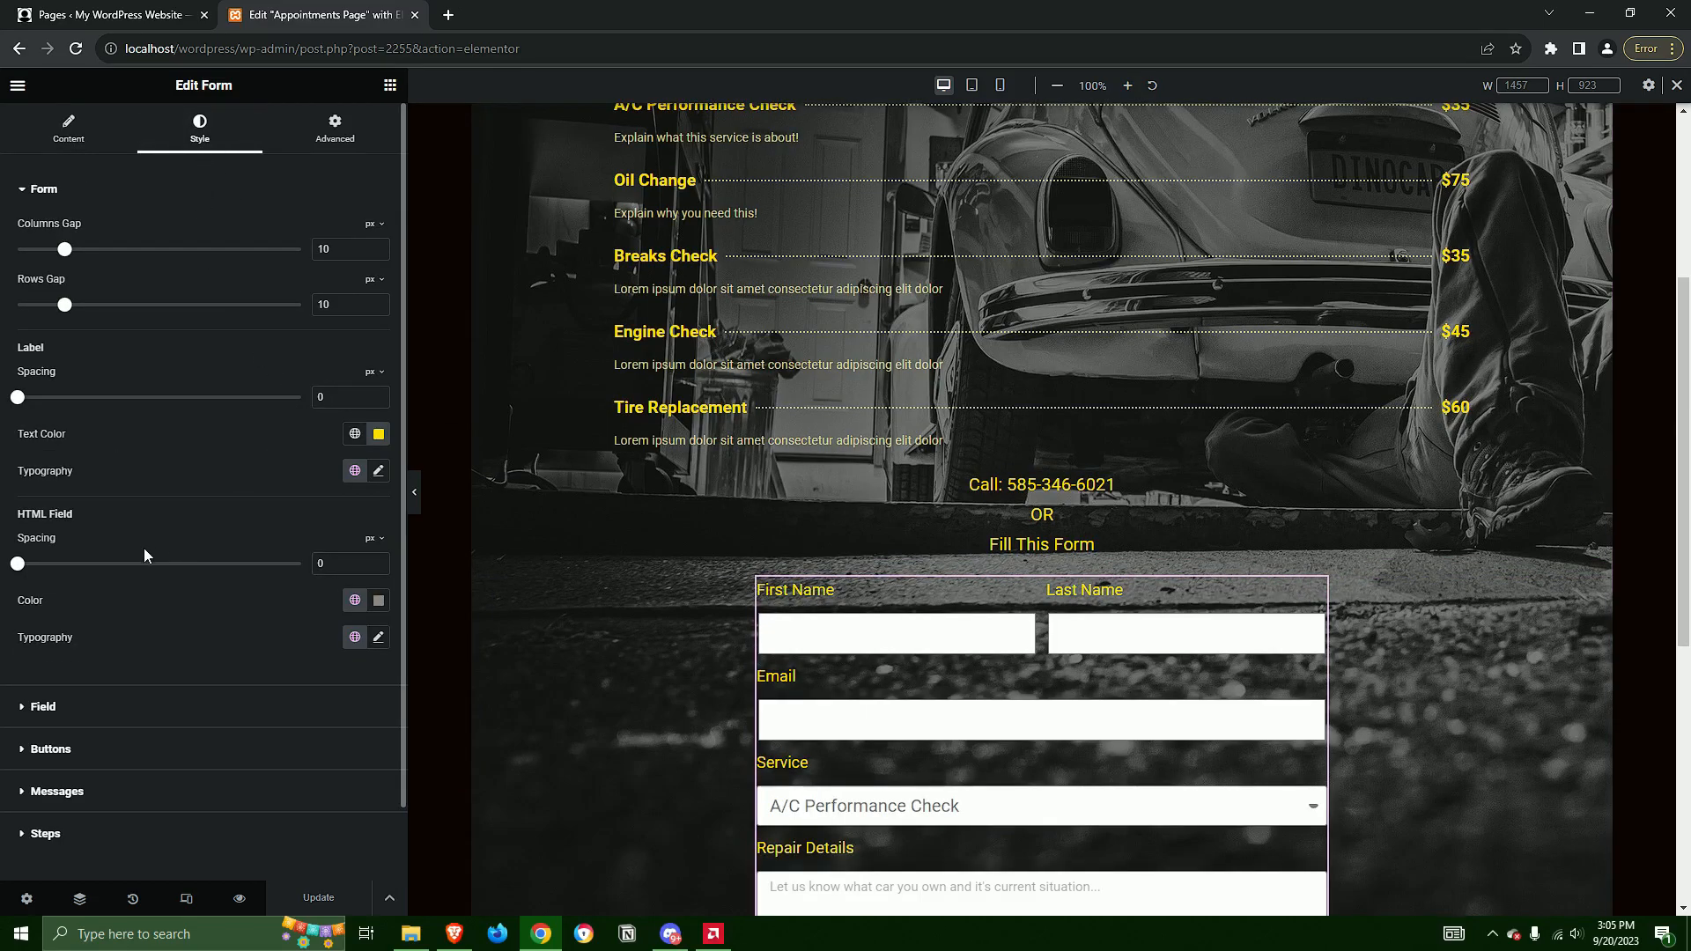
click(78, 709)
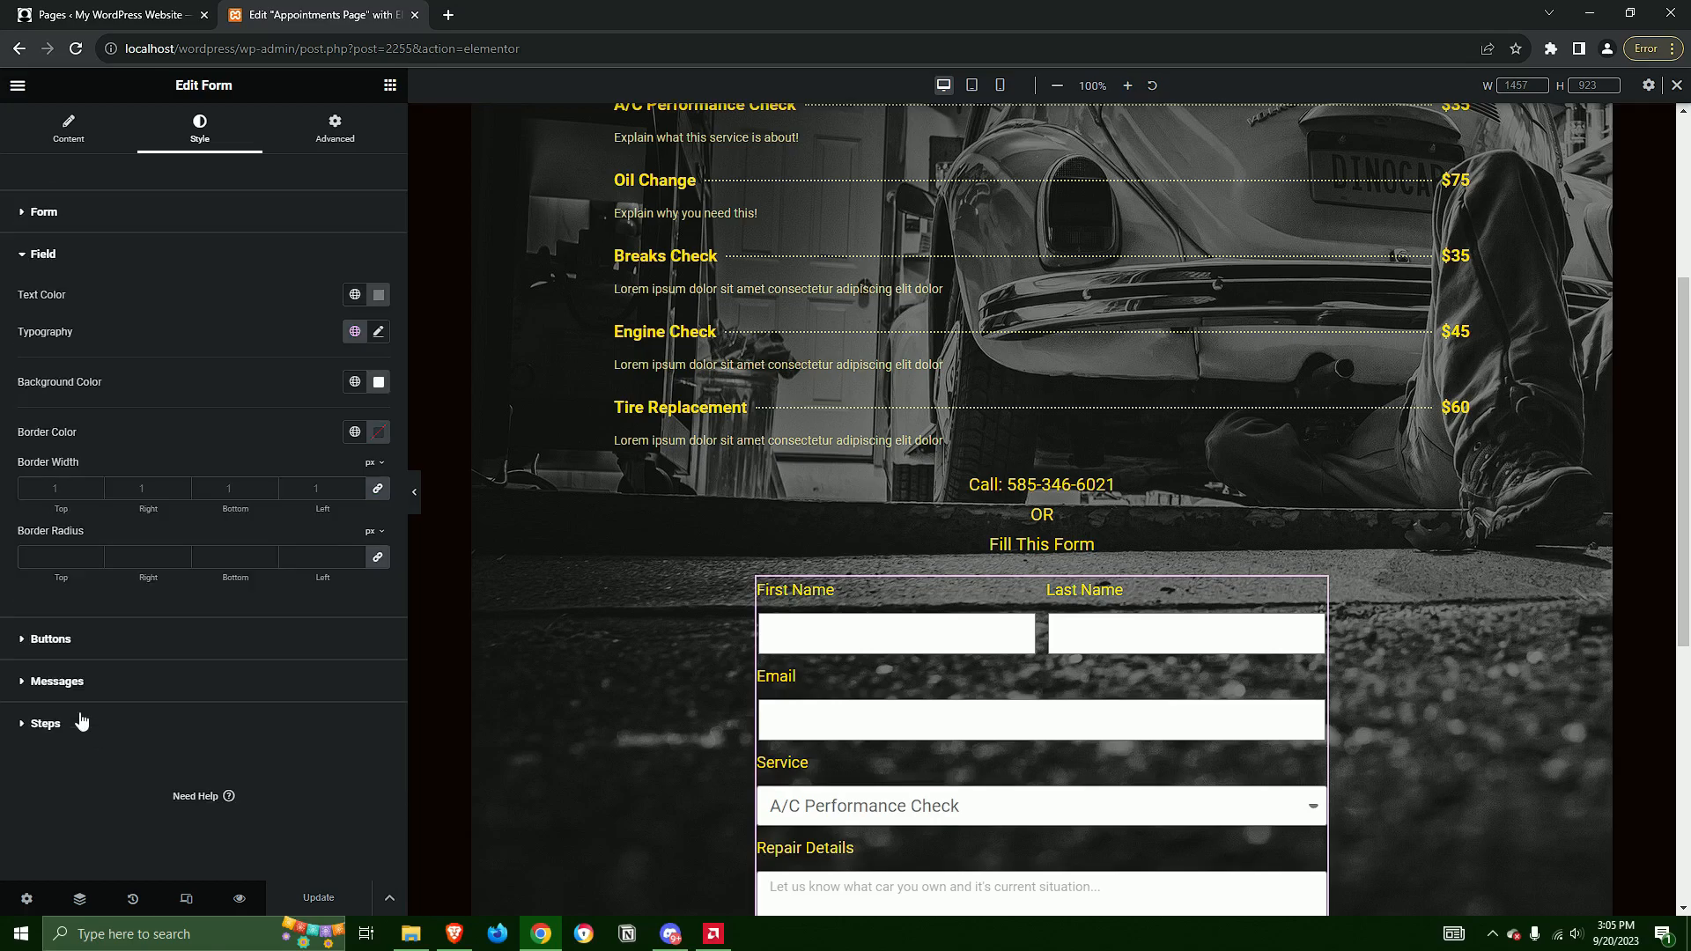
click(69, 257)
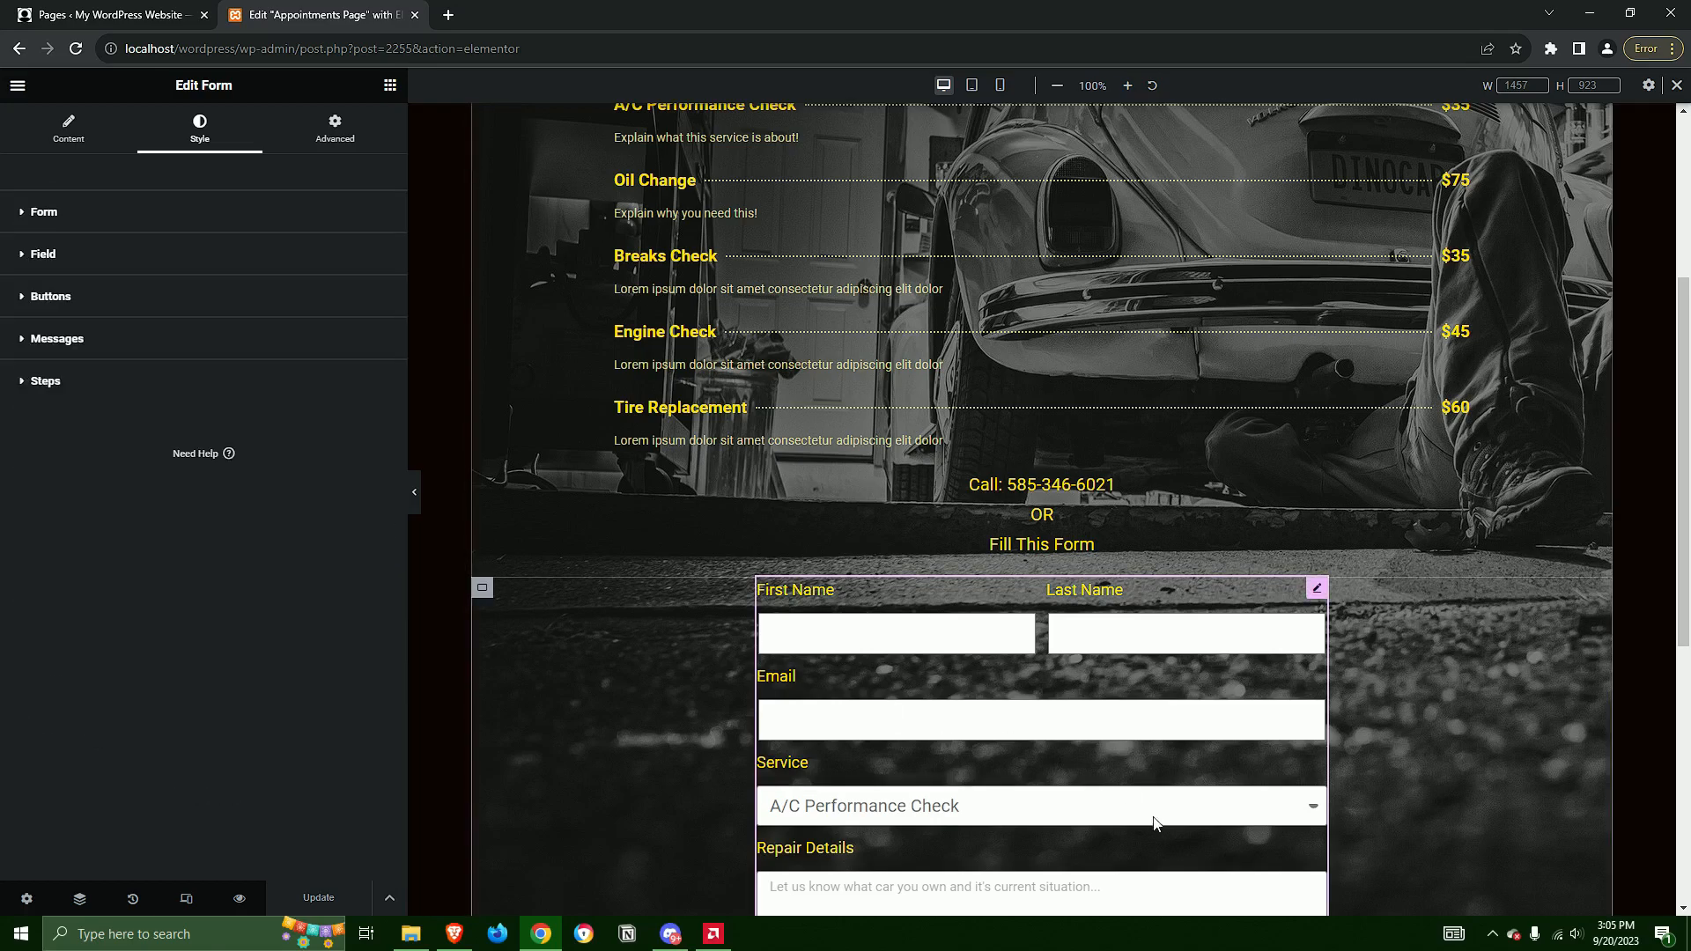
scroll(1161, 833, up, 4)
scroll(1161, 832, down, 5)
scroll(1487, 662, up, 5)
scroll(1476, 698, down, 3)
scroll(1477, 696, down, 1)
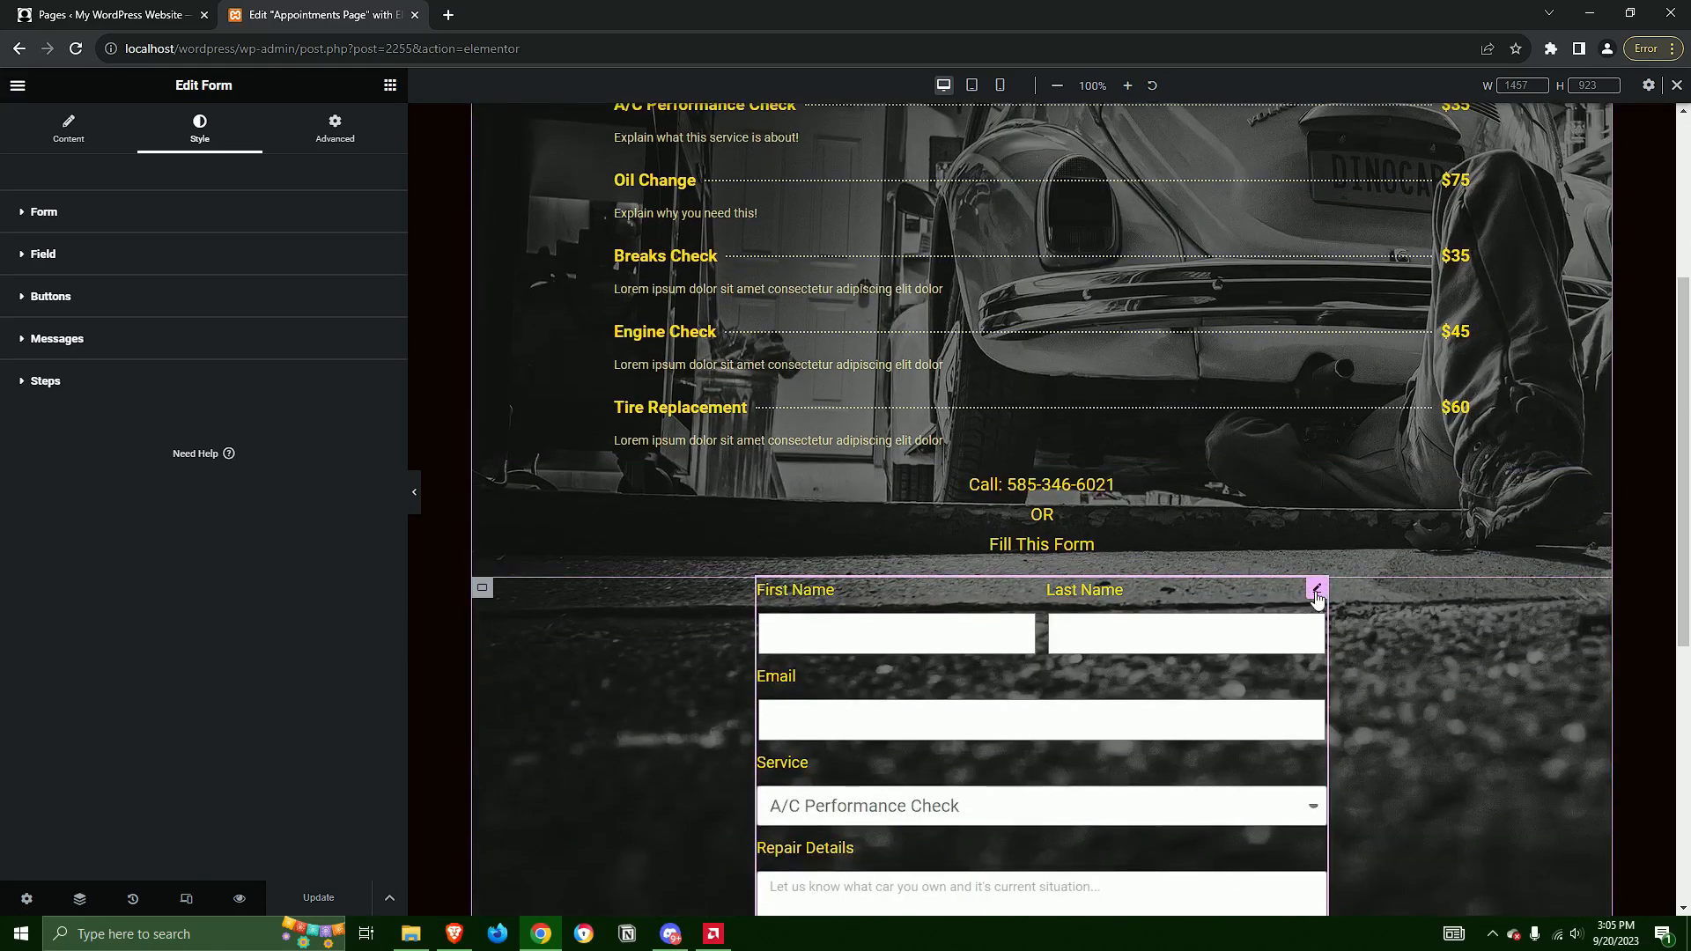
scroll(1268, 770, up, 4)
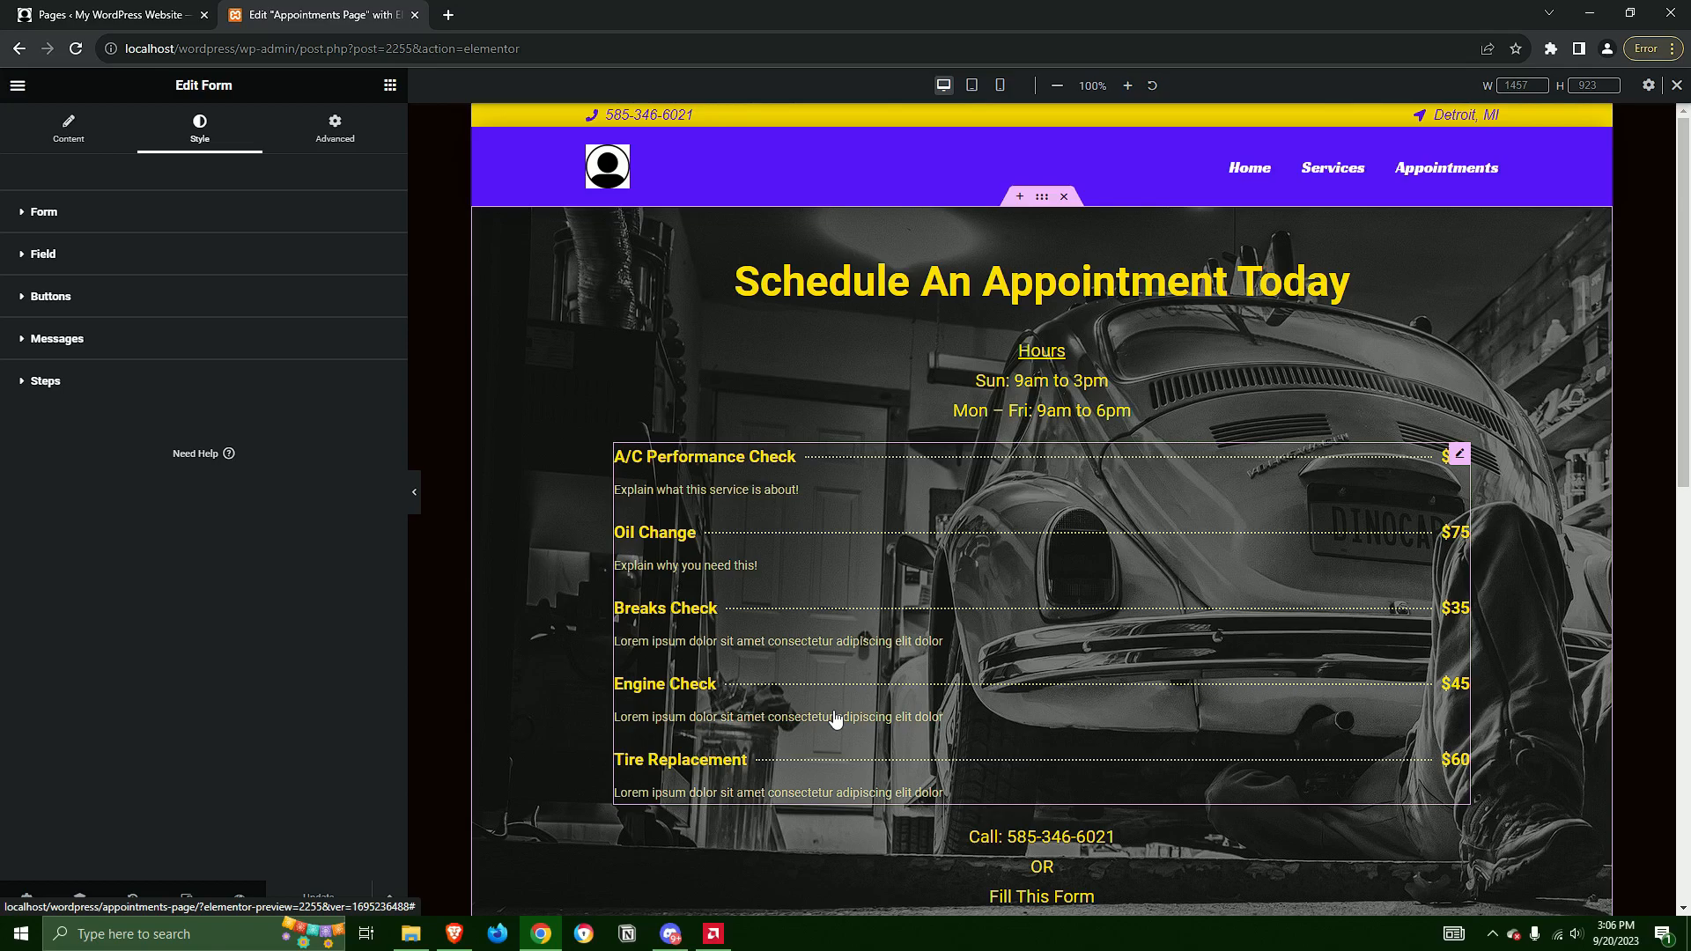
Review the finished Appointments Page from the heading and service price list through the appointment form to the footer
scroll(1089, 479, down, 5)
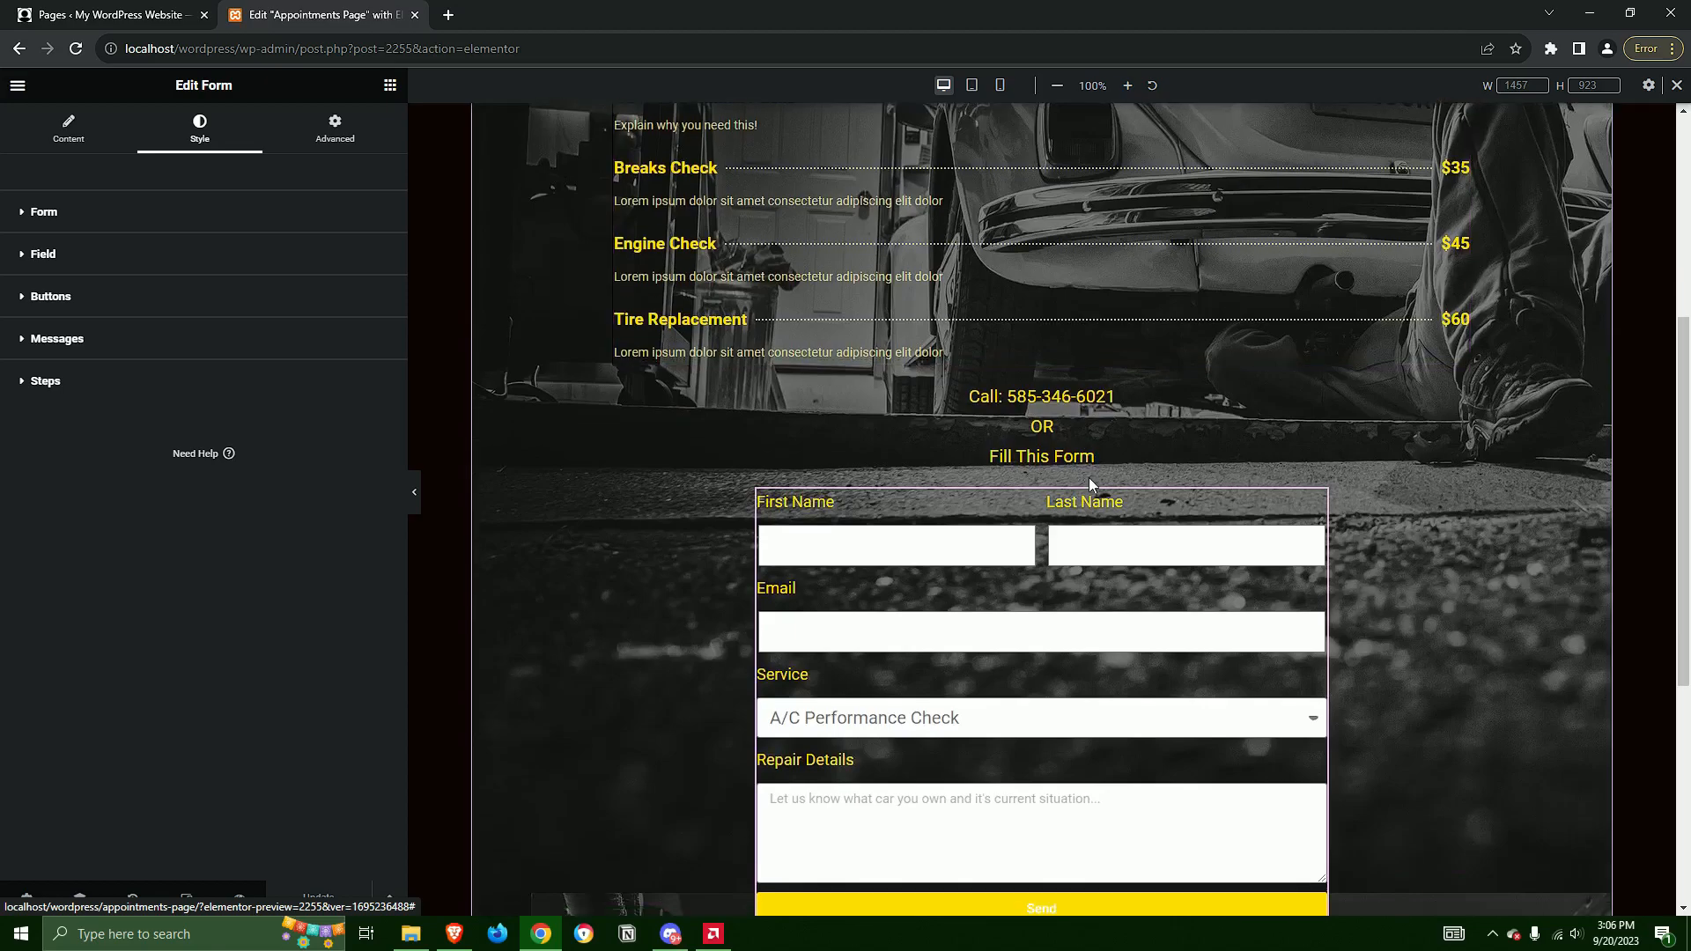
scroll(1088, 478, down, 5)
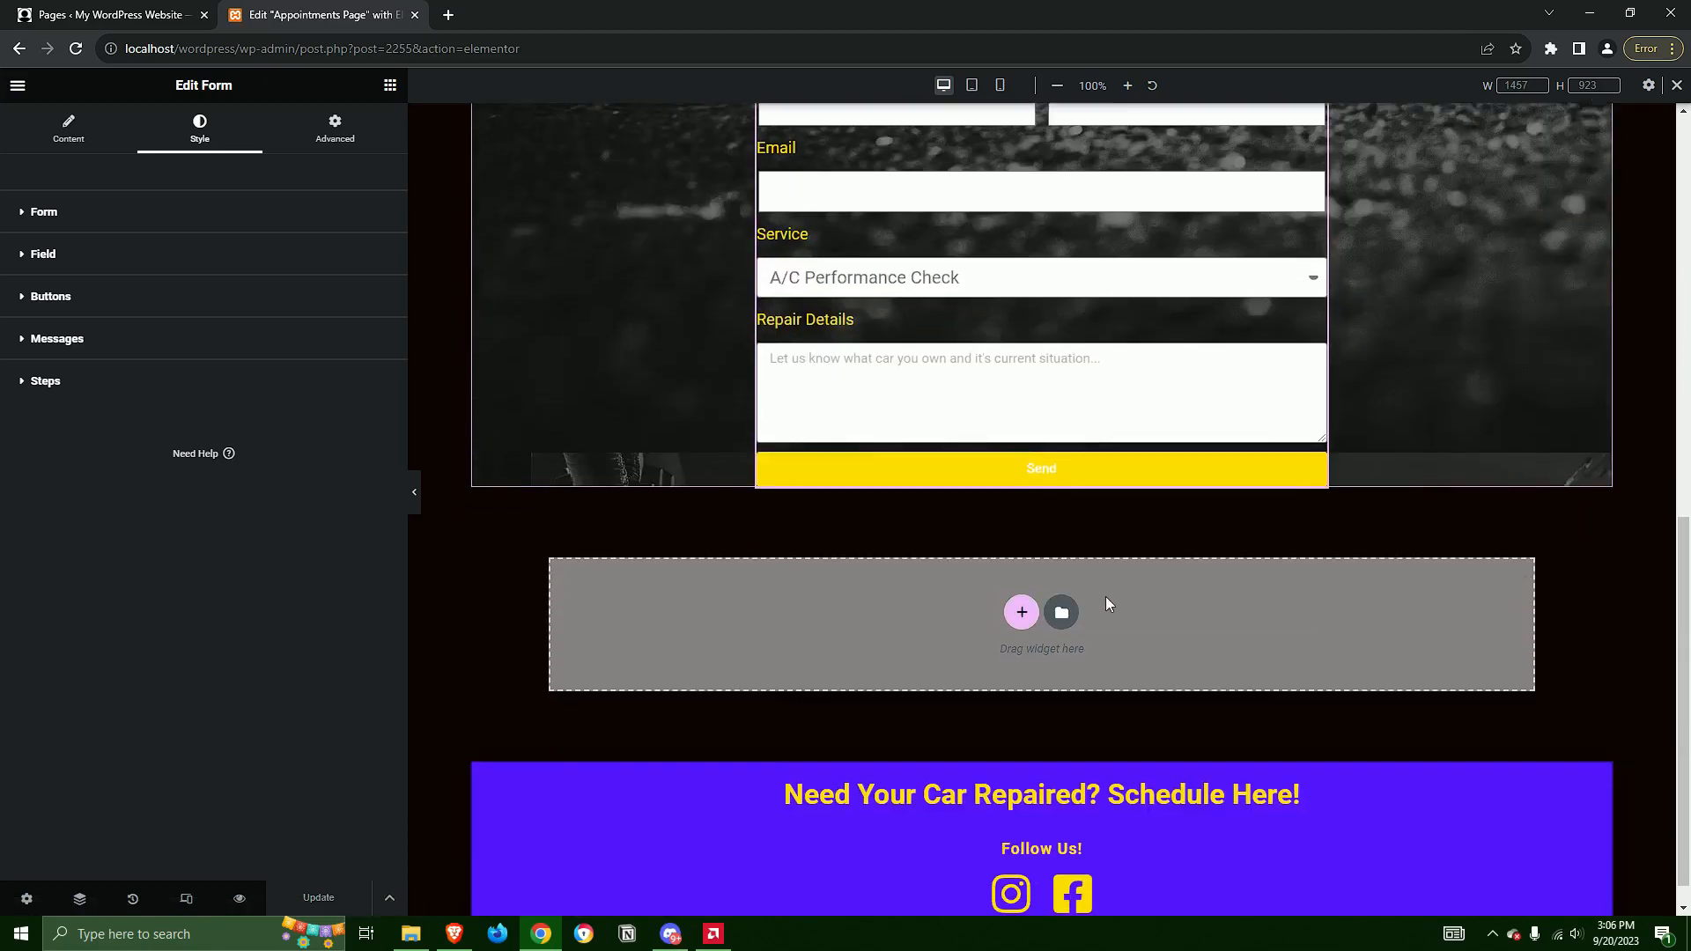
scroll(1106, 599, down, 1)
scroll(1218, 631, up, 5)
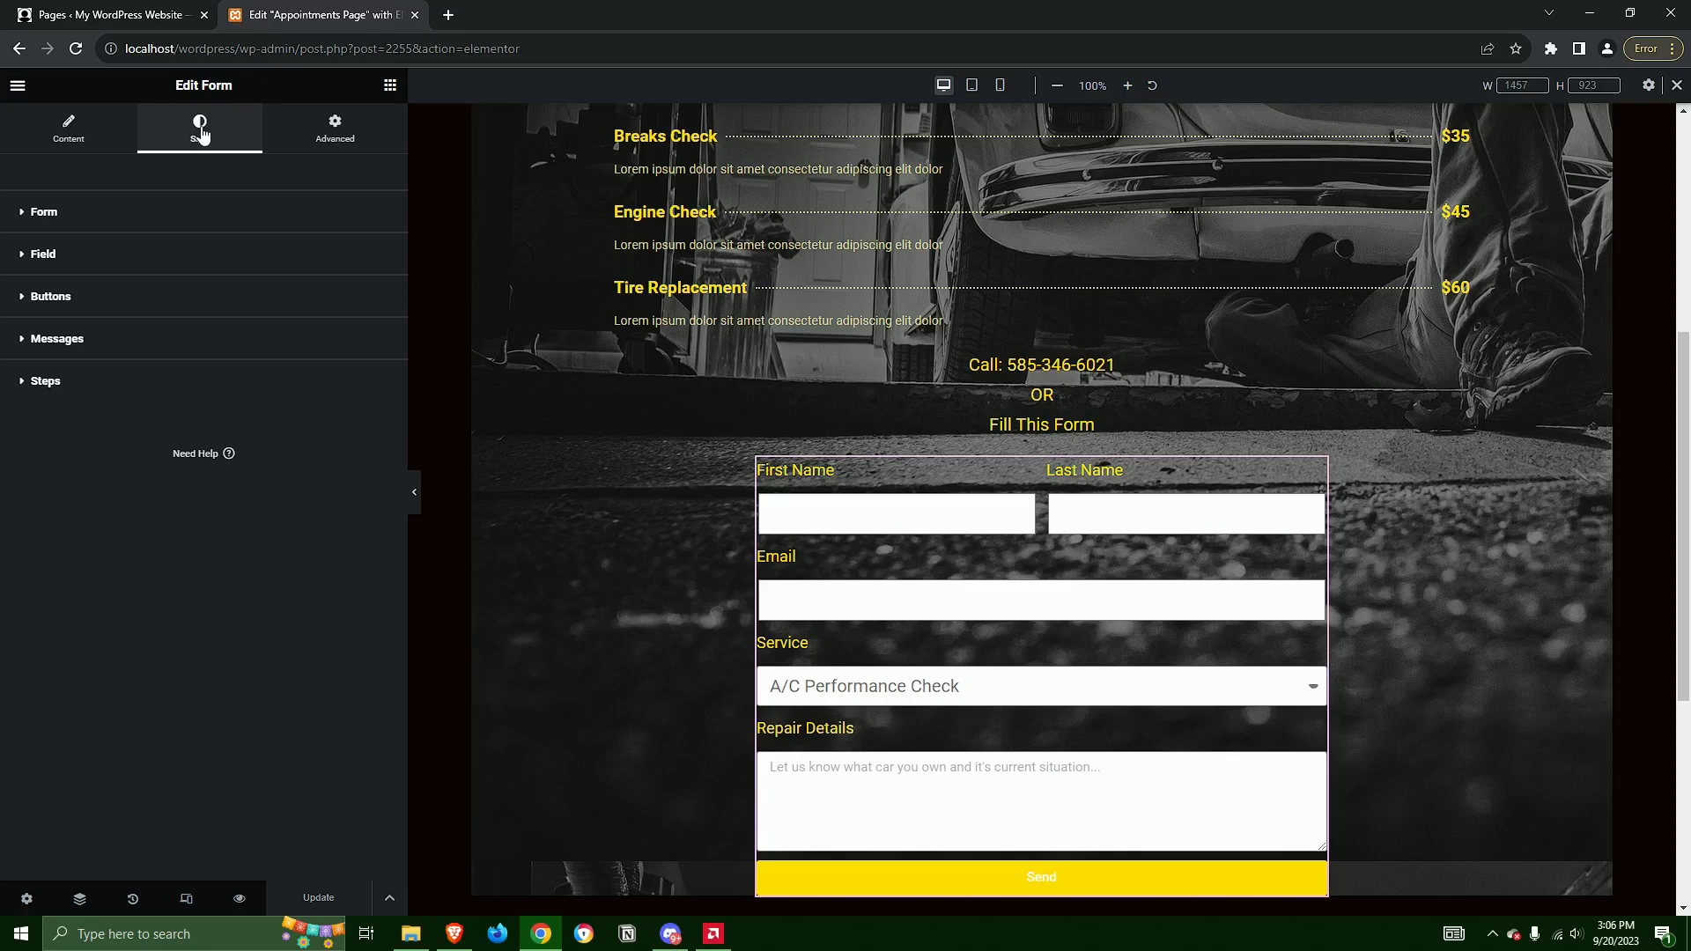
scroll(1145, 652, up, 5)
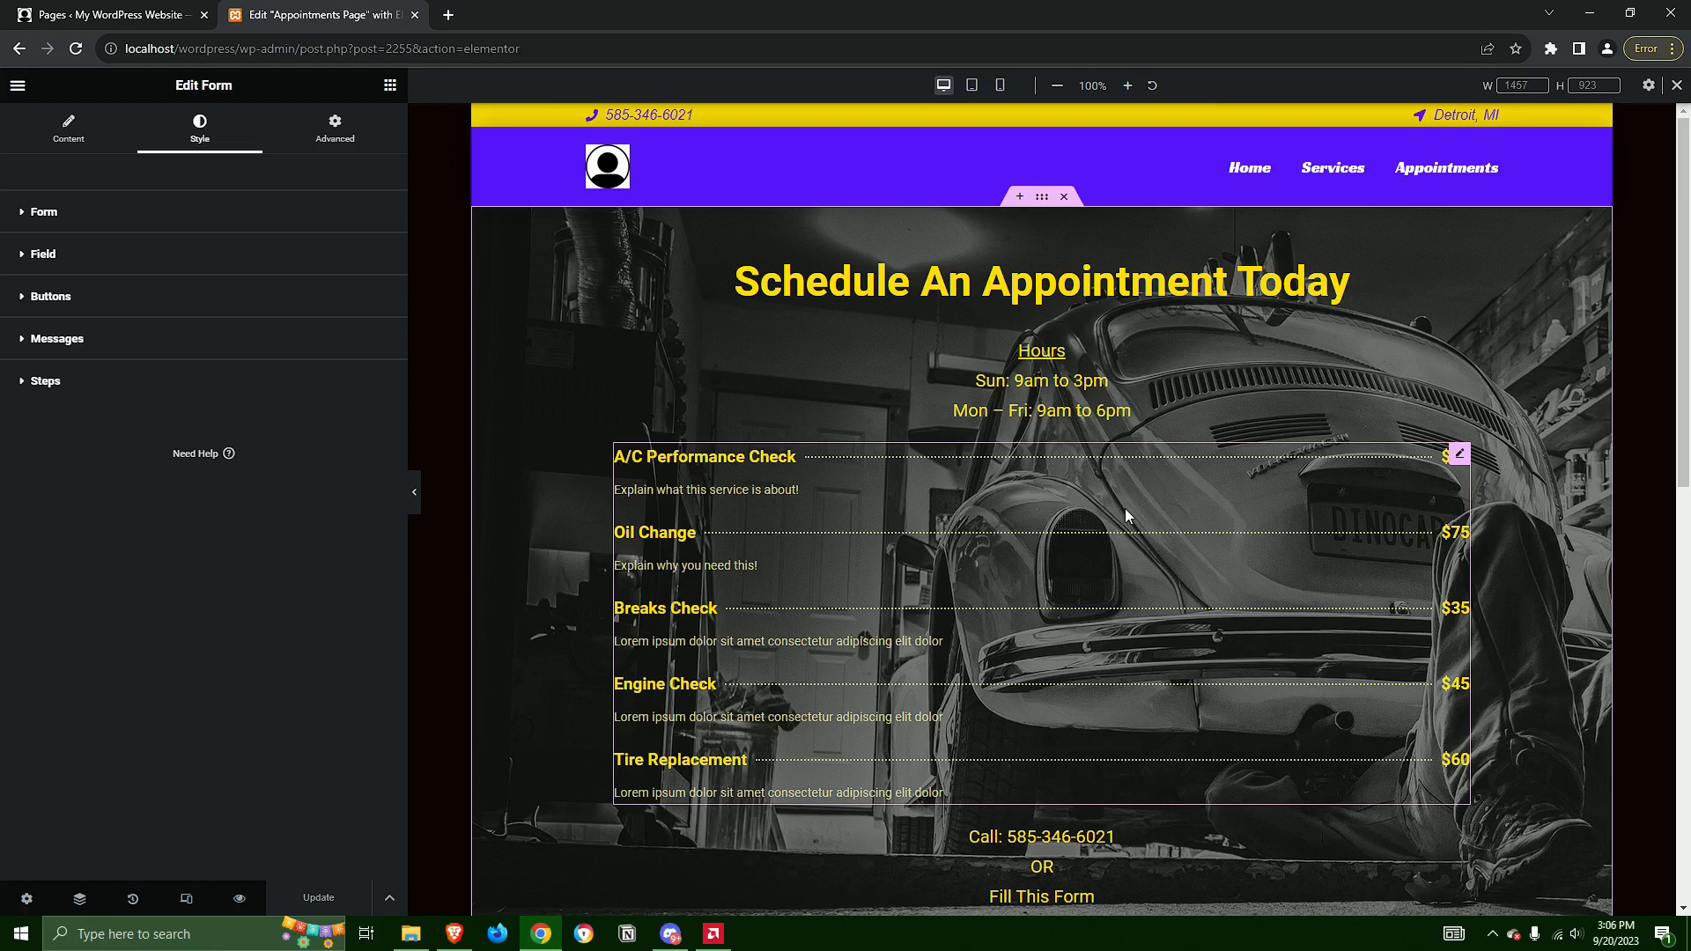
scroll(1124, 509, down, 10)
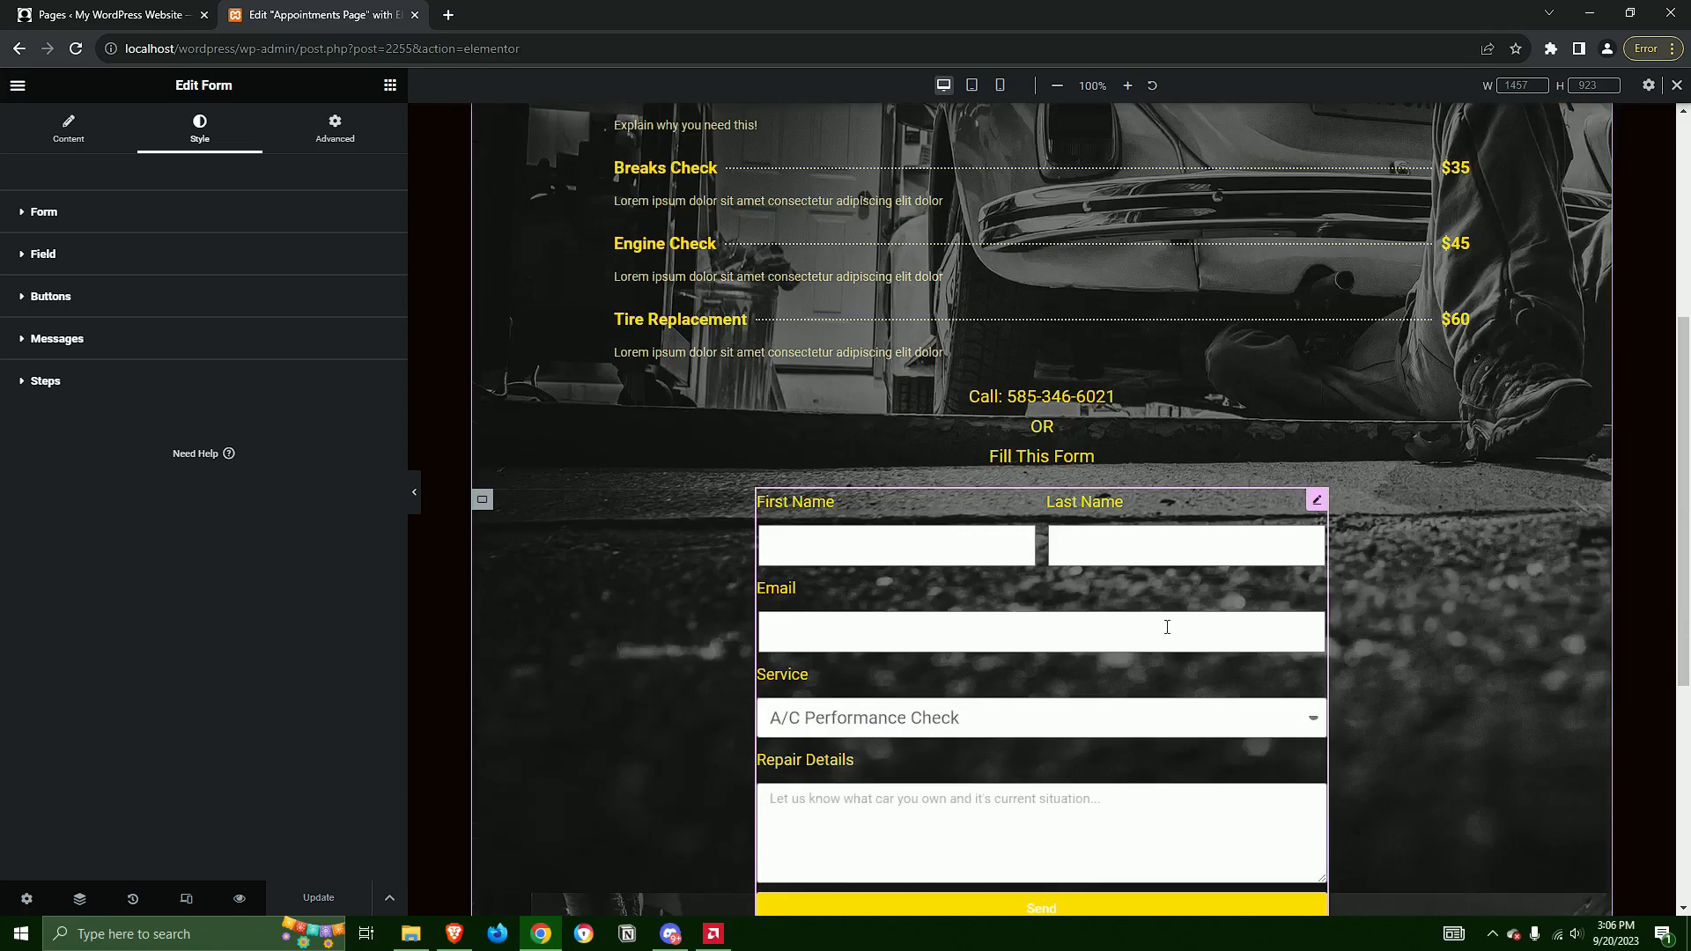
scroll(1260, 753, up, 10)
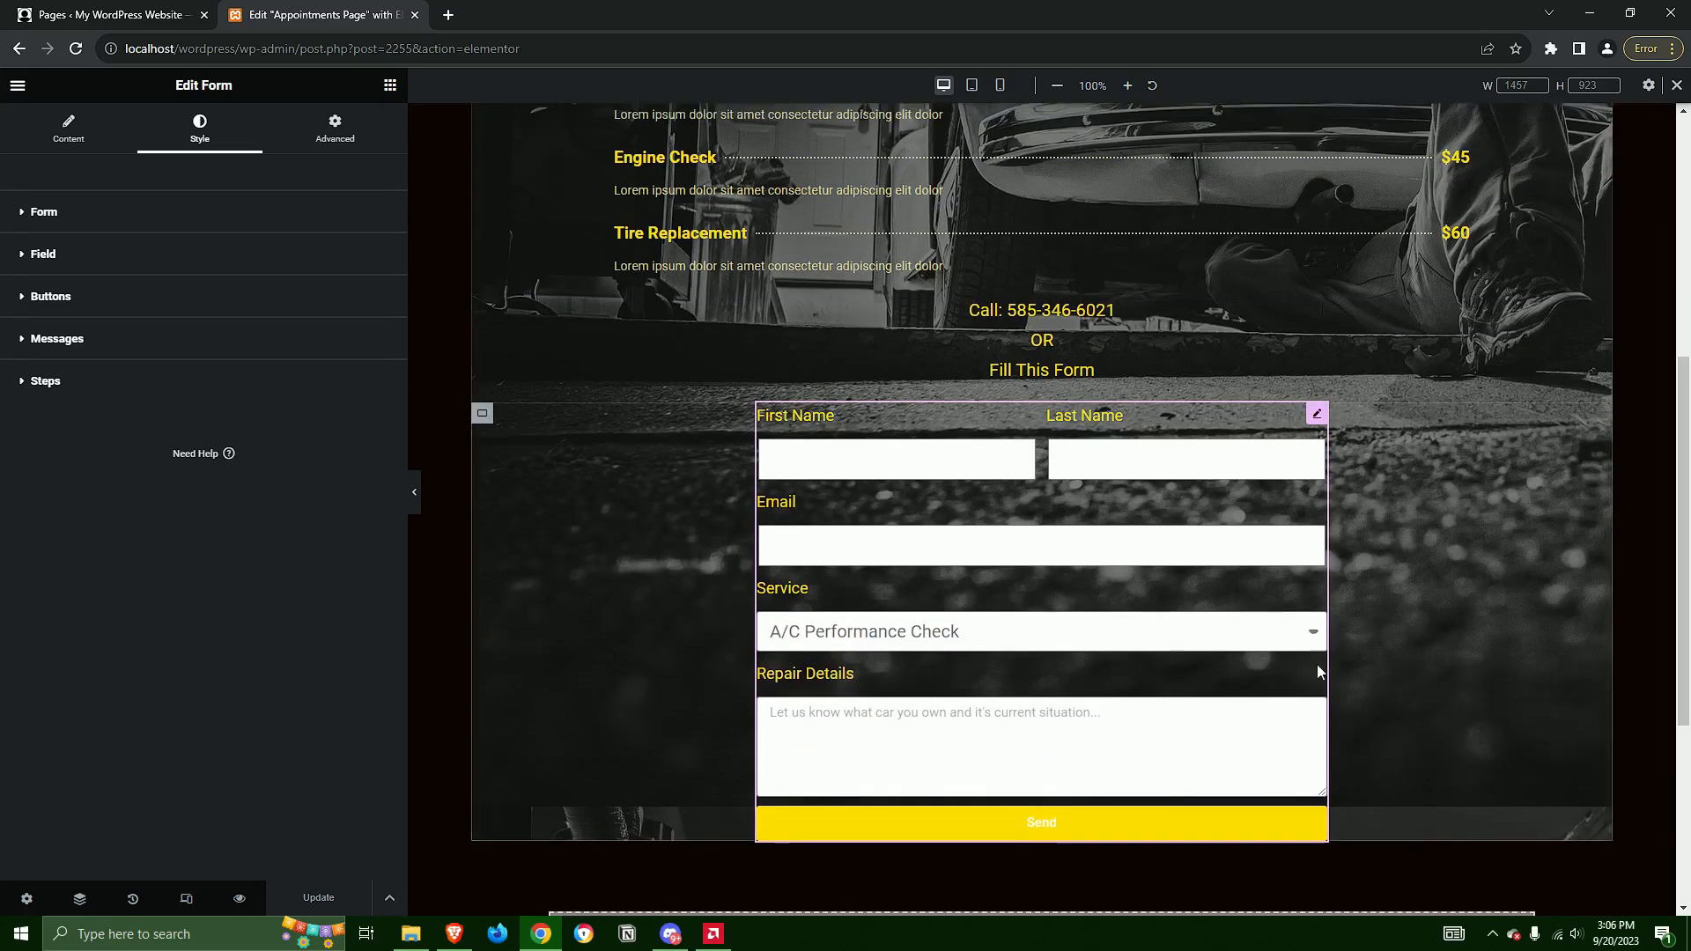
scroll(1331, 715, down, 1)
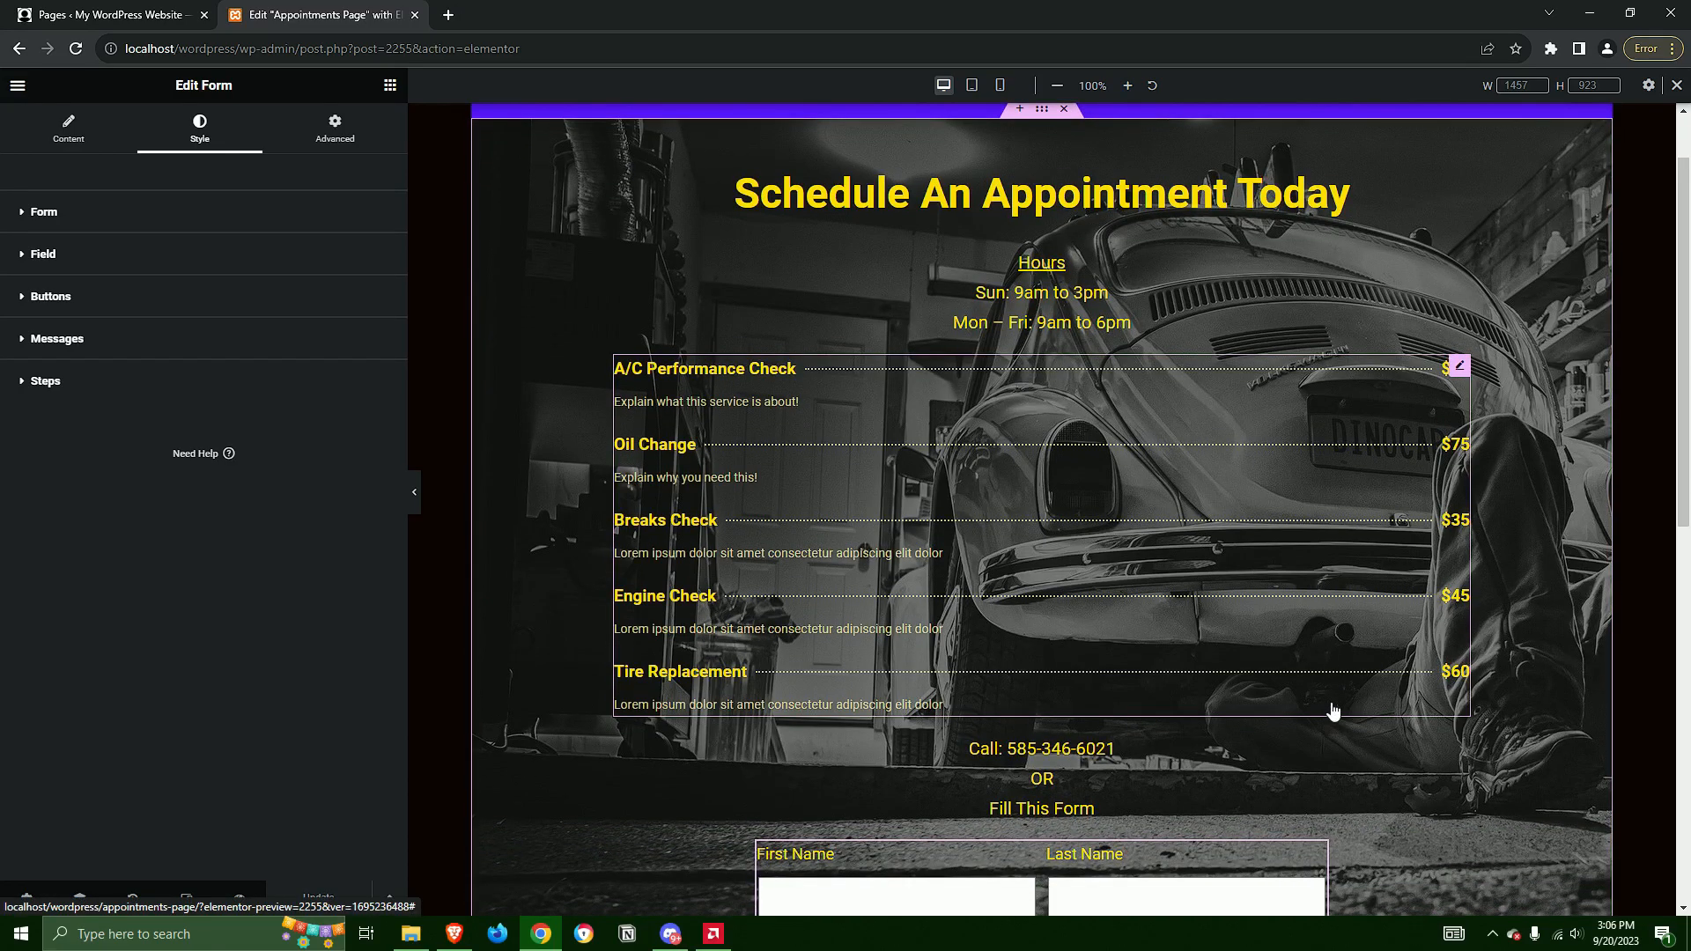
scroll(1333, 711, up, 1)
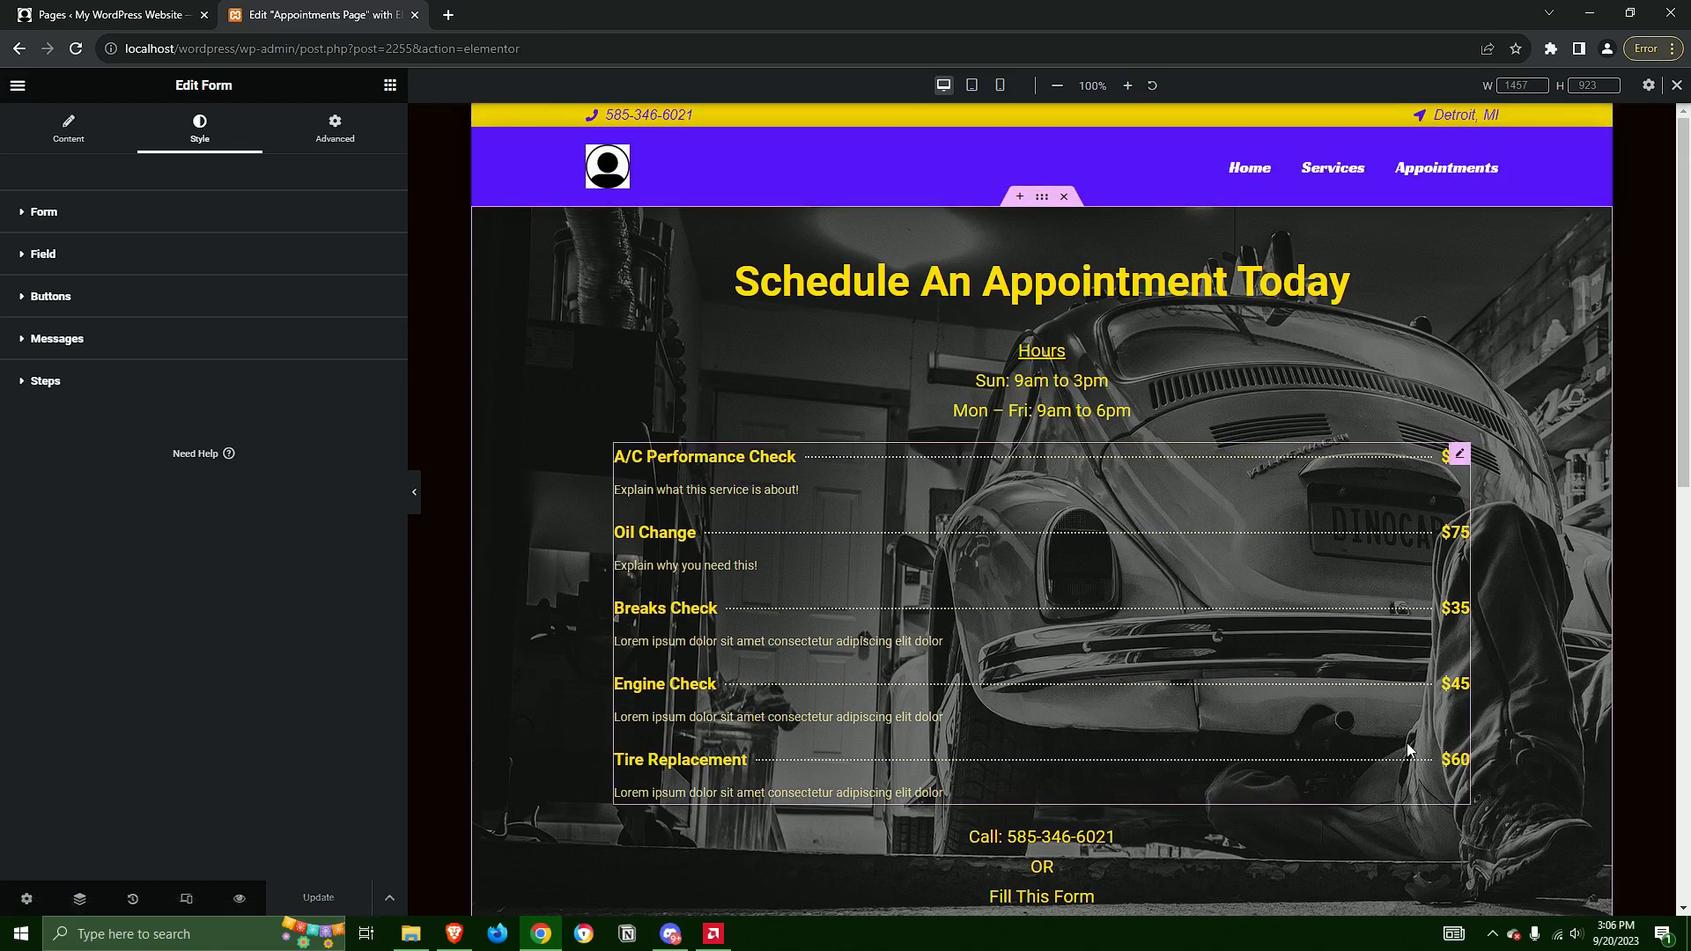